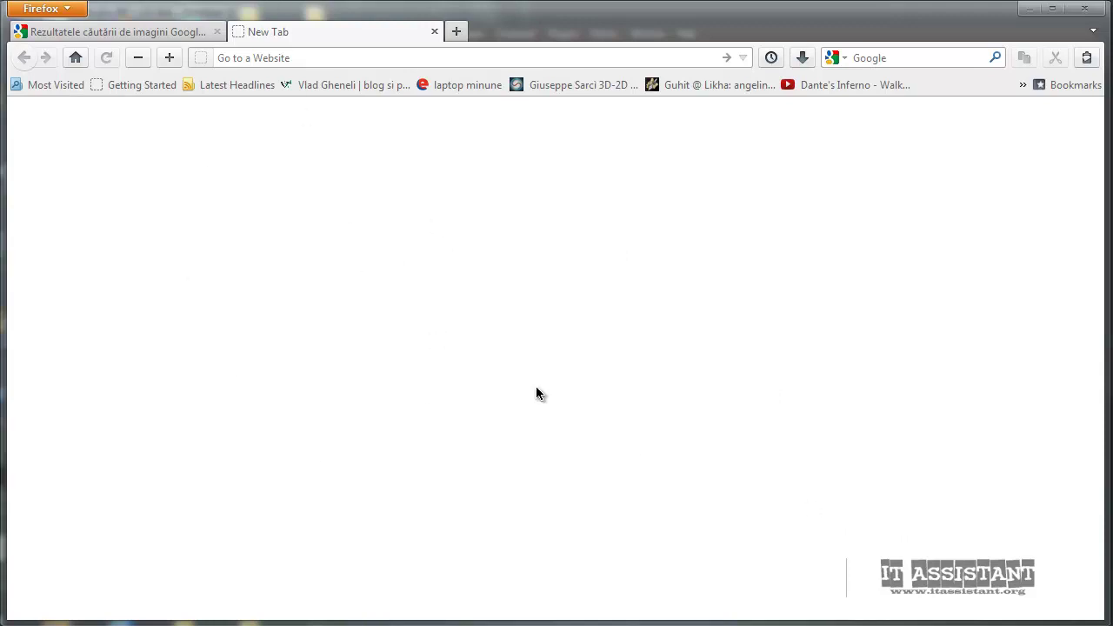
Enter the-blueprints.com in Firefox's address bar, correcting the typo, and load the site
click(301, 57)
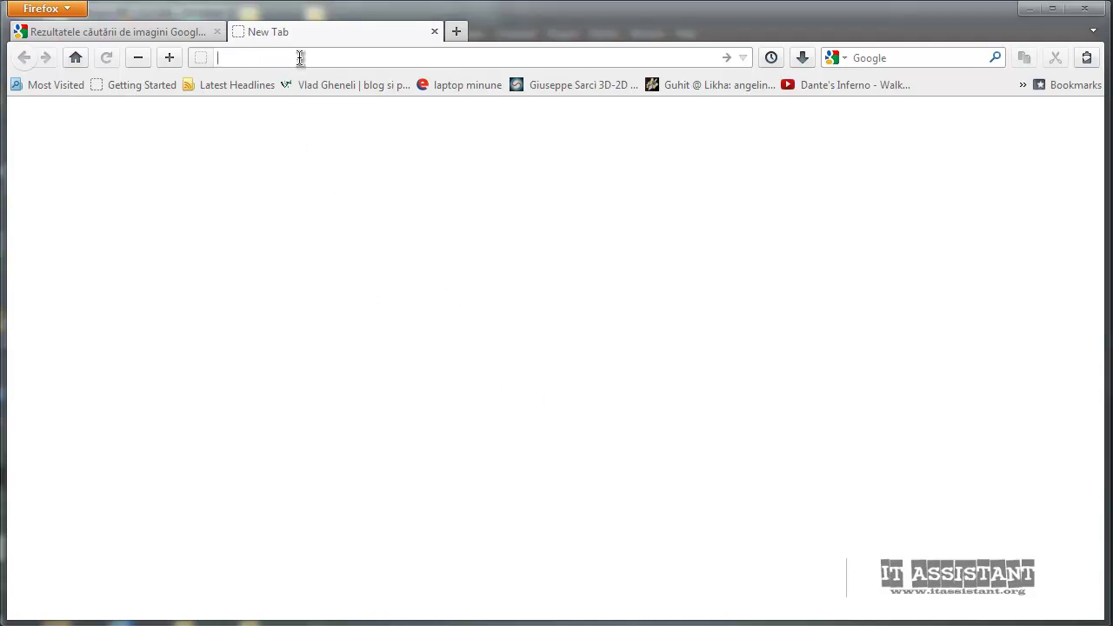
text(the-)
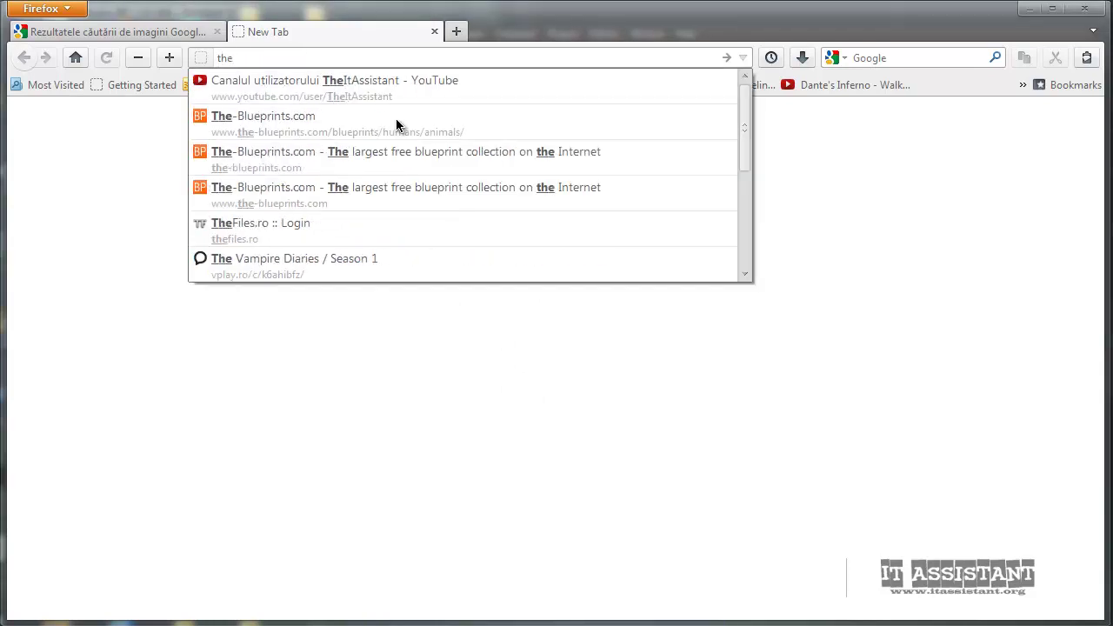
text(bluper)
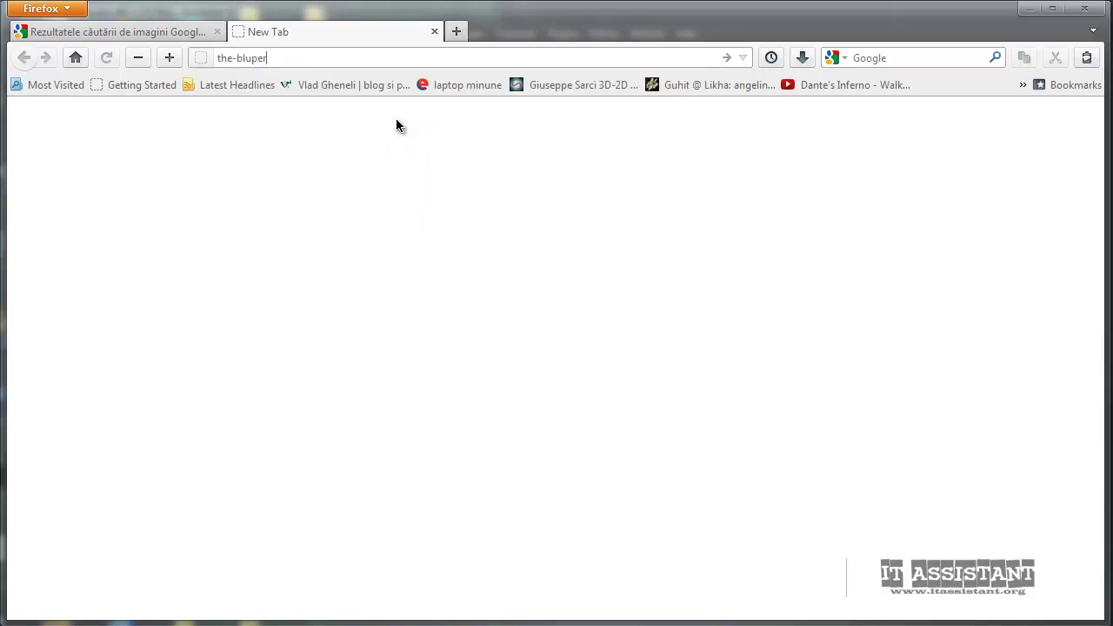
key(BackSpace)
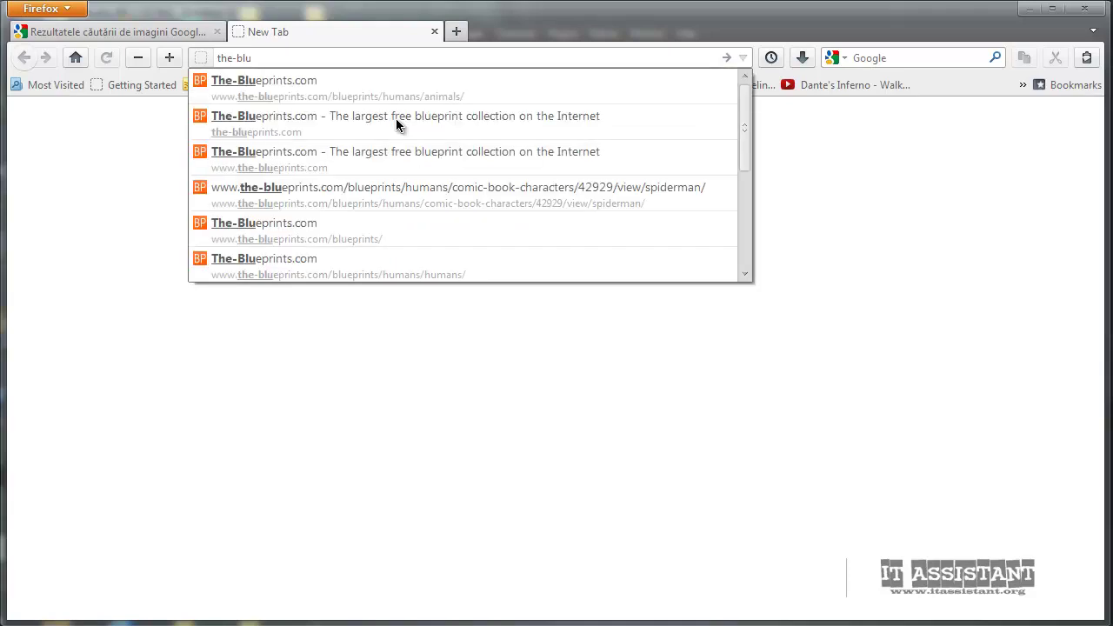
text(ep)
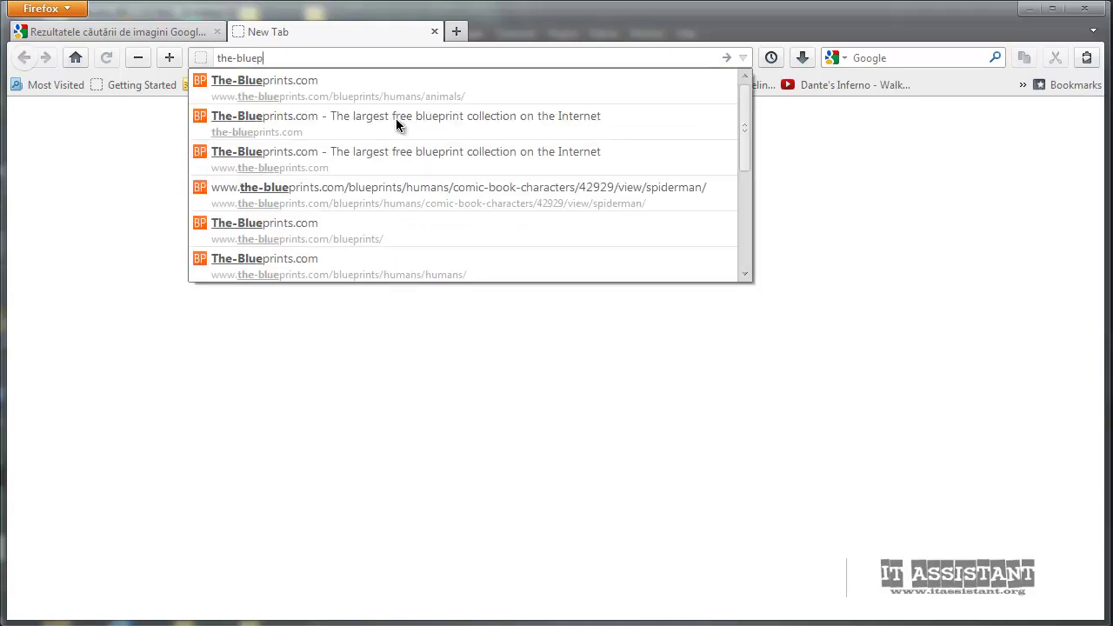
text(rints.co)
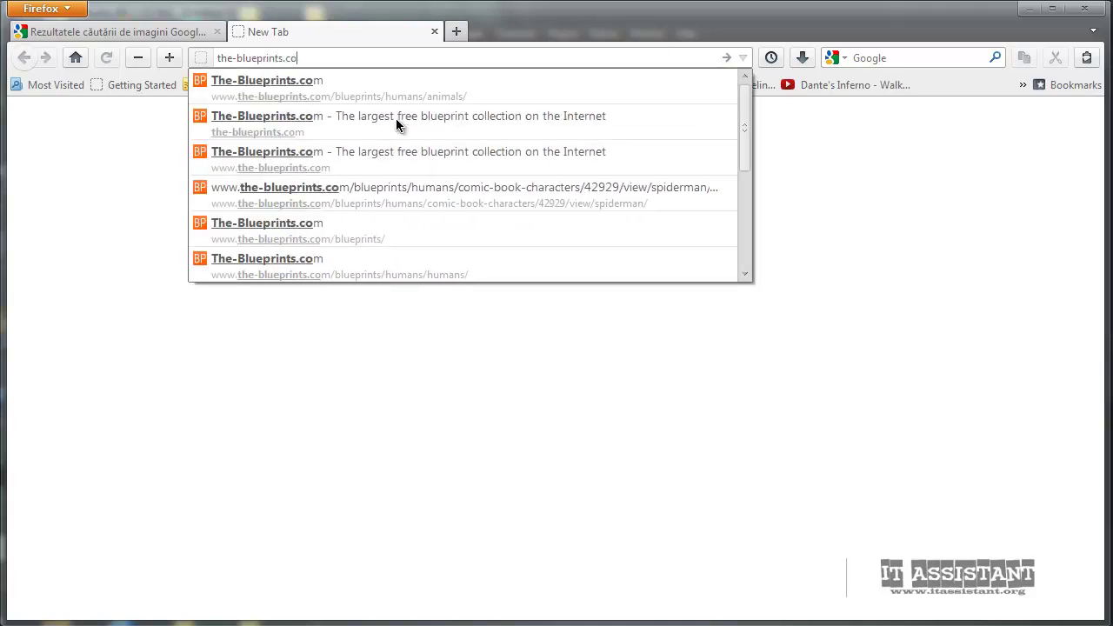
text(m)
key(Return)
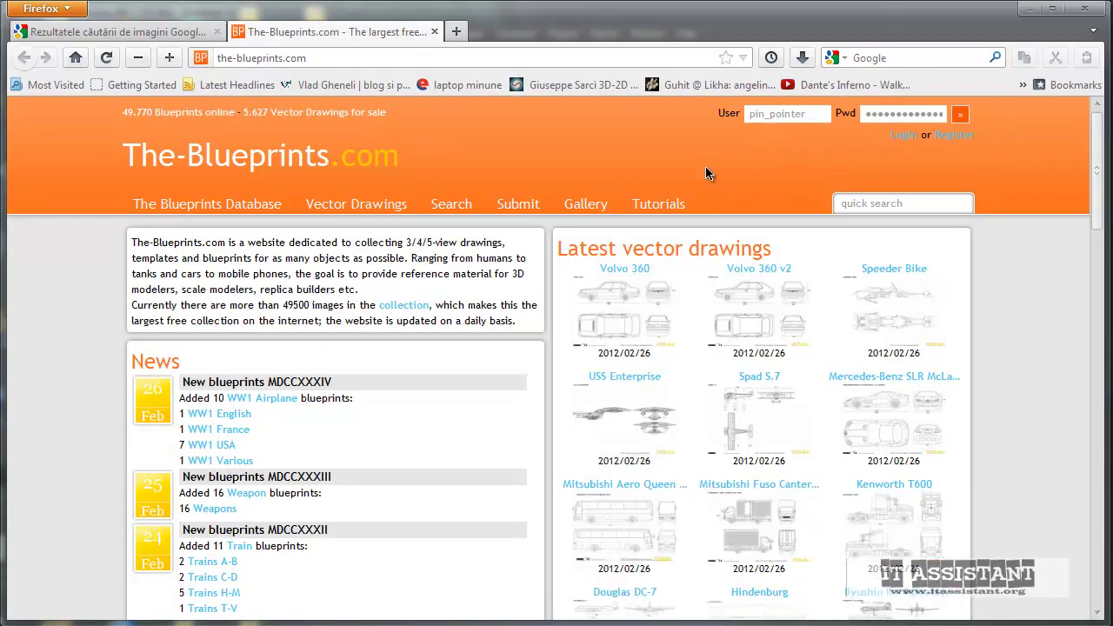
Sign in to the-blueprints.com and open The Blueprints Database overview
click(960, 114)
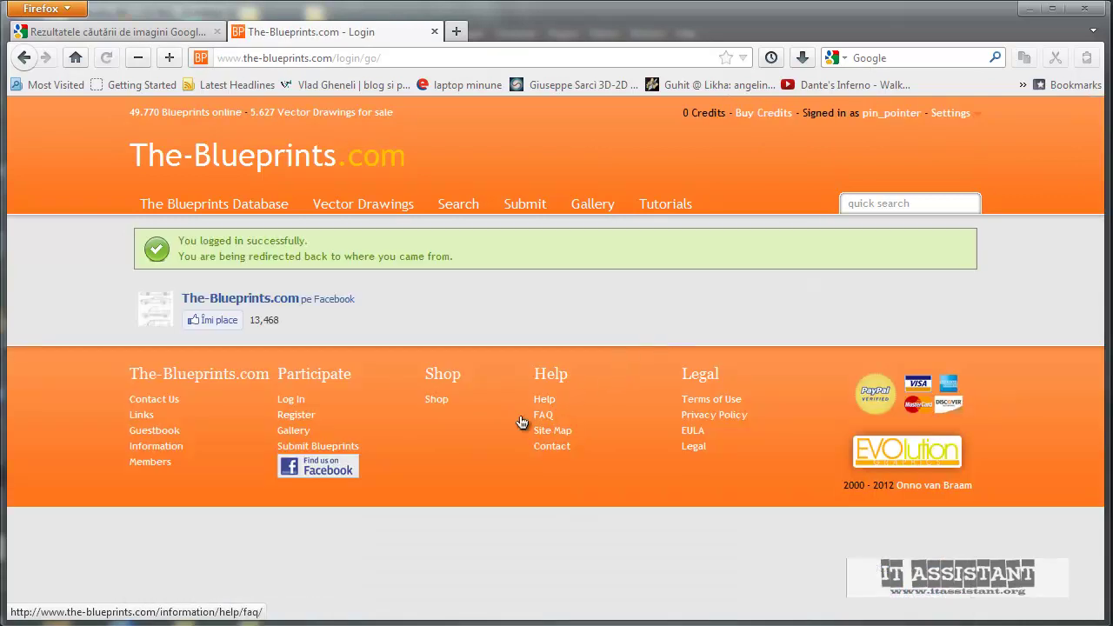
click(232, 213)
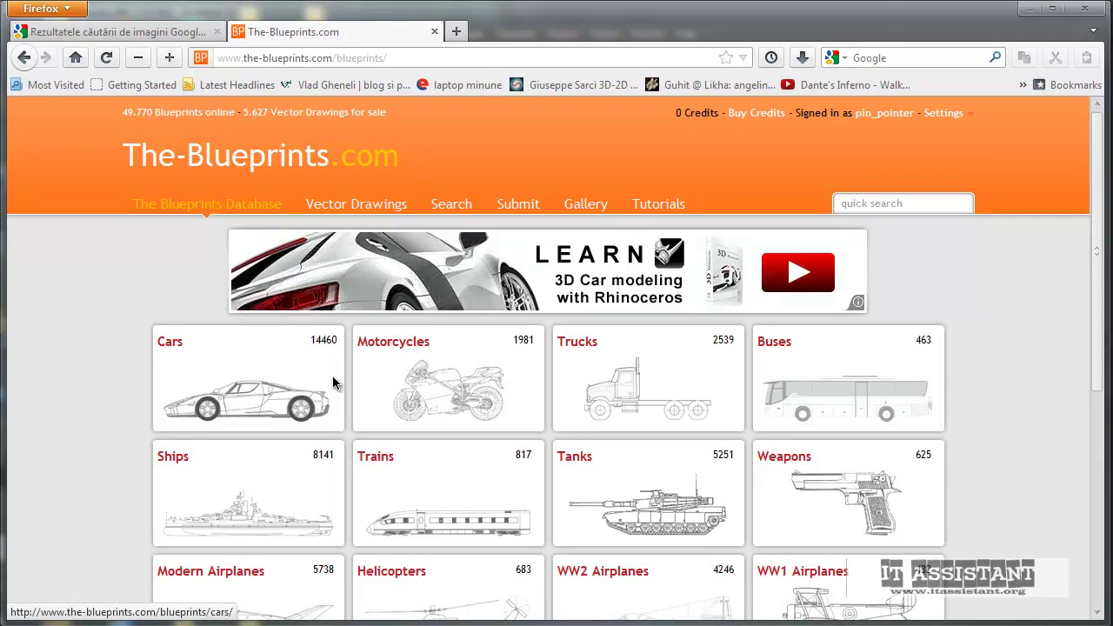
scroll(874, 410, down, 5)
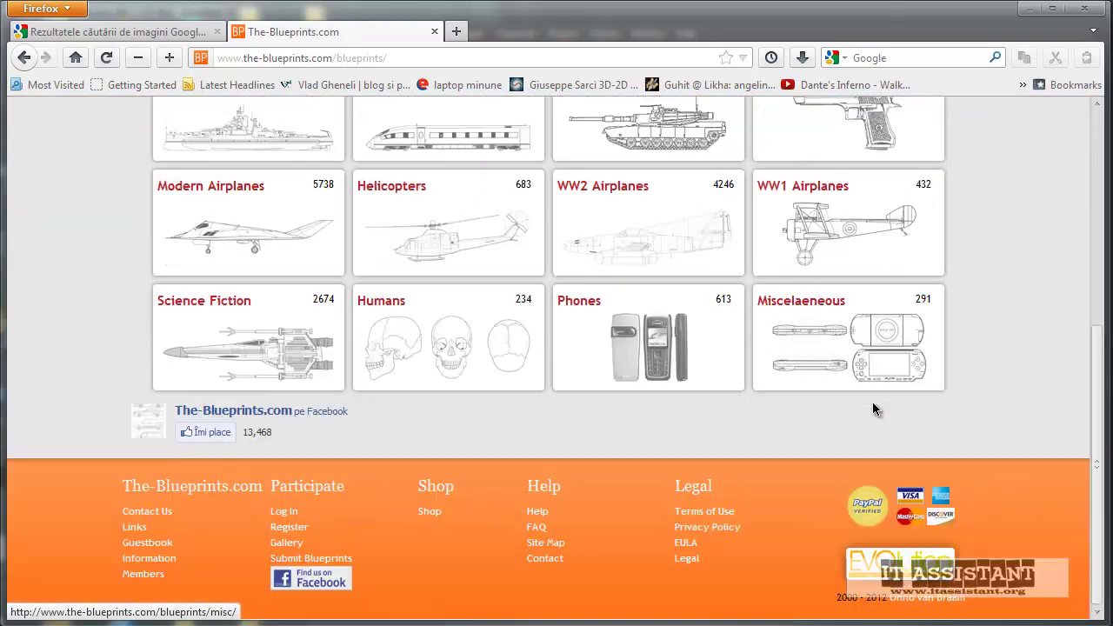
scroll(488, 441, up, 2)
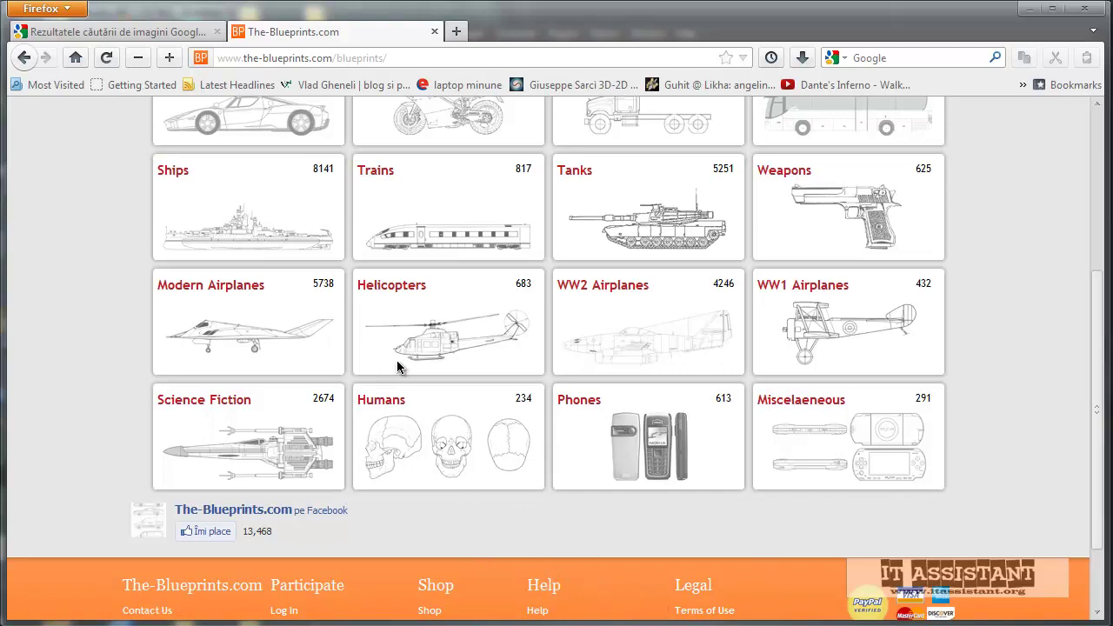
Open the Humans category in a separate tab
middle_click(484, 448)
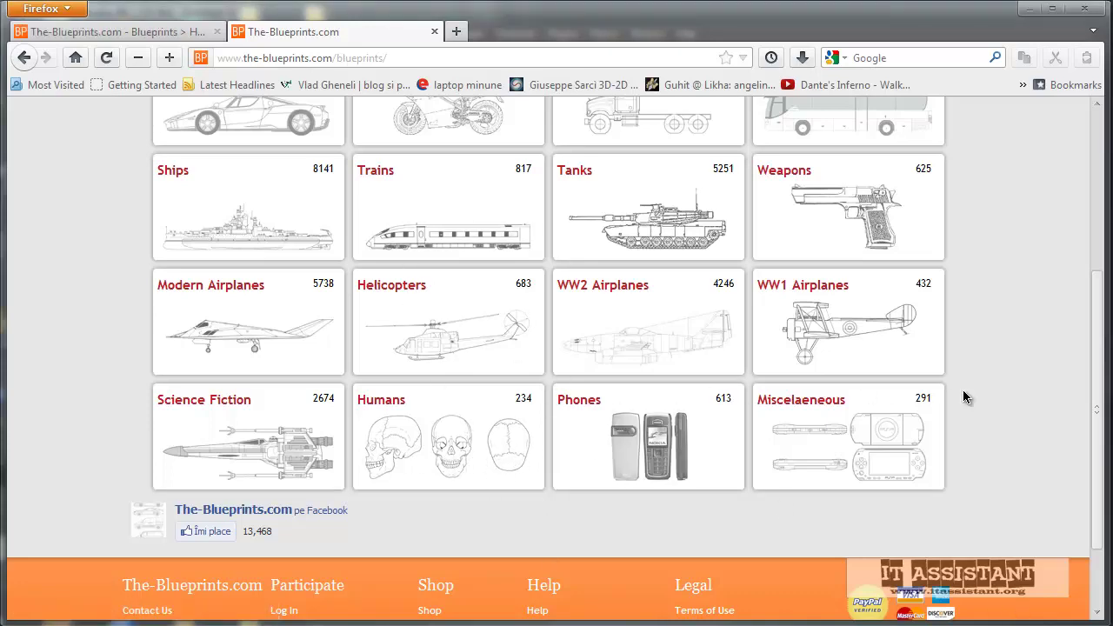
scroll(1043, 366, up, 5)
scroll(696, 382, down, 3)
scroll(584, 393, down, 2)
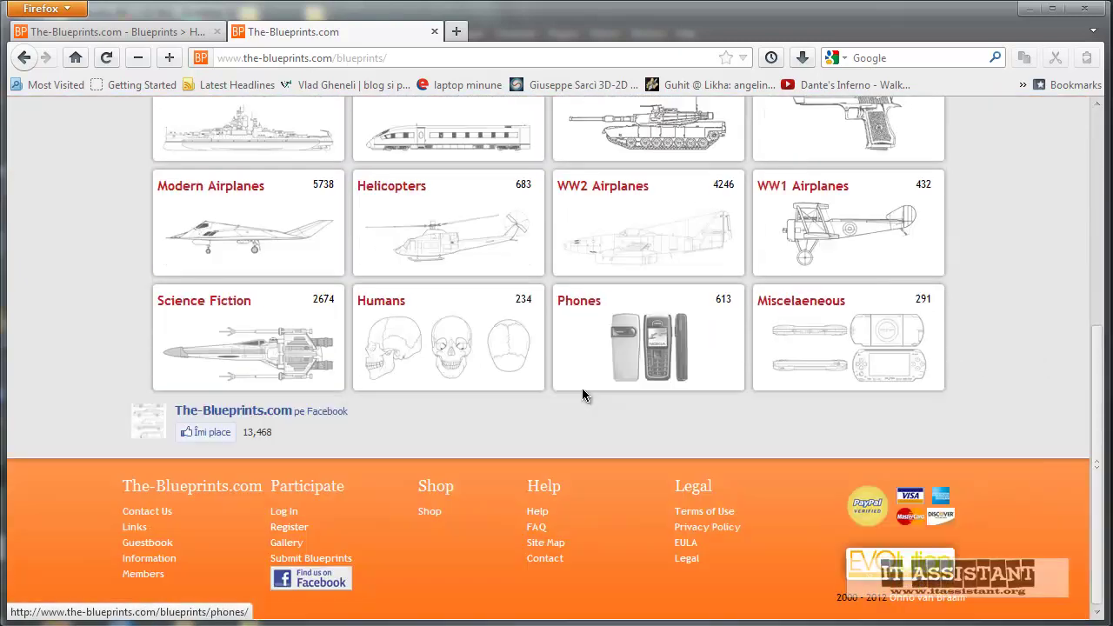
scroll(584, 393, up, 3)
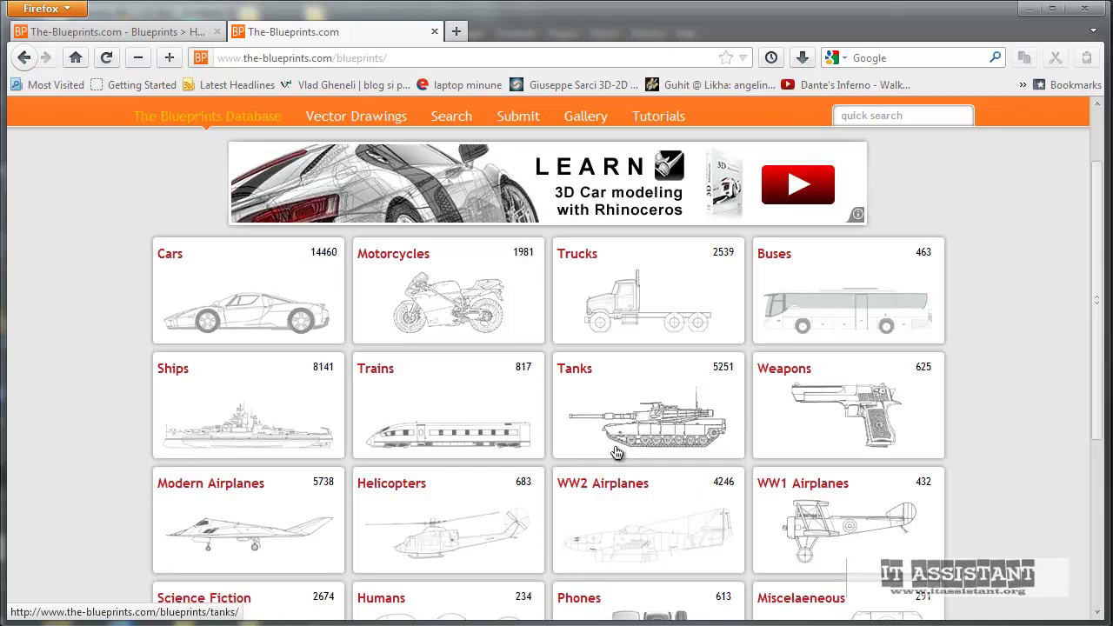
scroll(408, 354, down, 2)
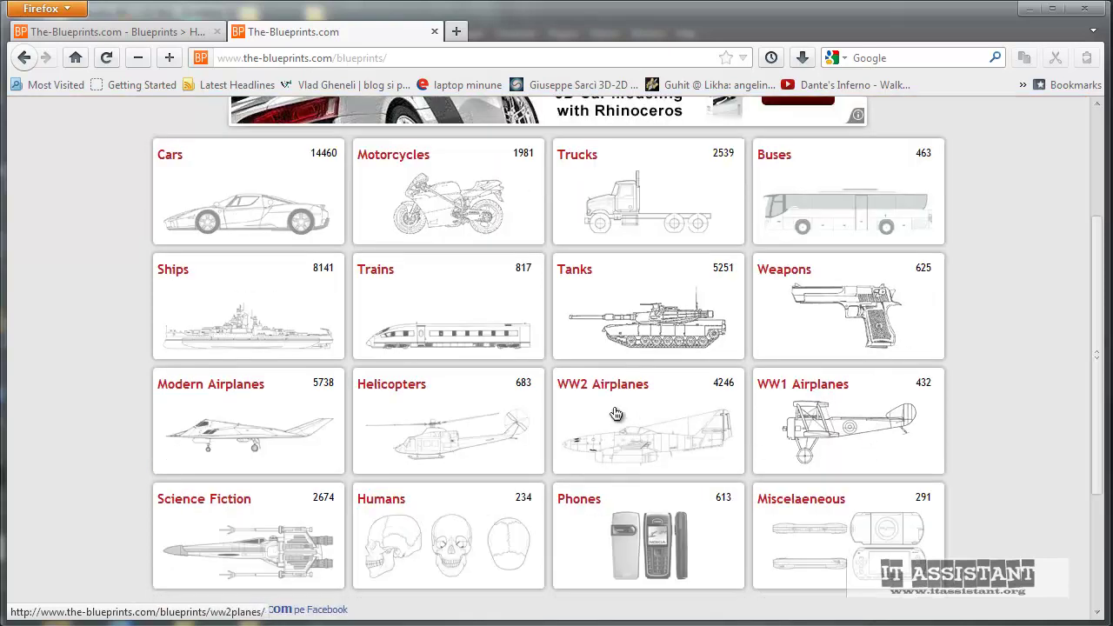
scroll(647, 504, up, 4)
Close the overview tab to view the Spiderman blueprint page, then exit Firefox
click(435, 31)
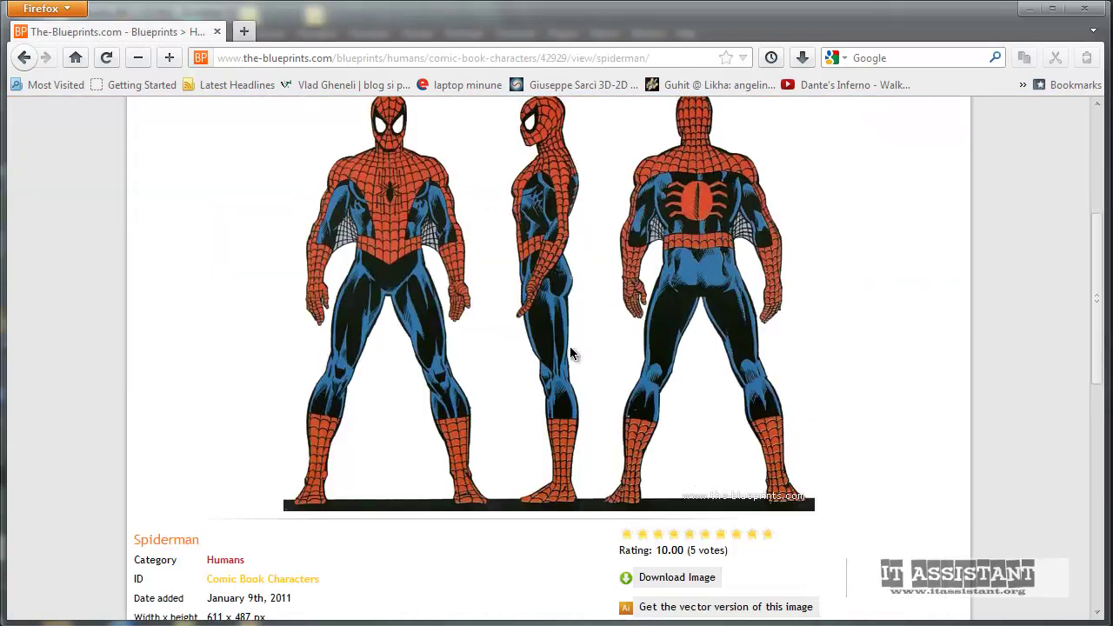
scroll(546, 369, up, 2)
scroll(574, 367, down, 2)
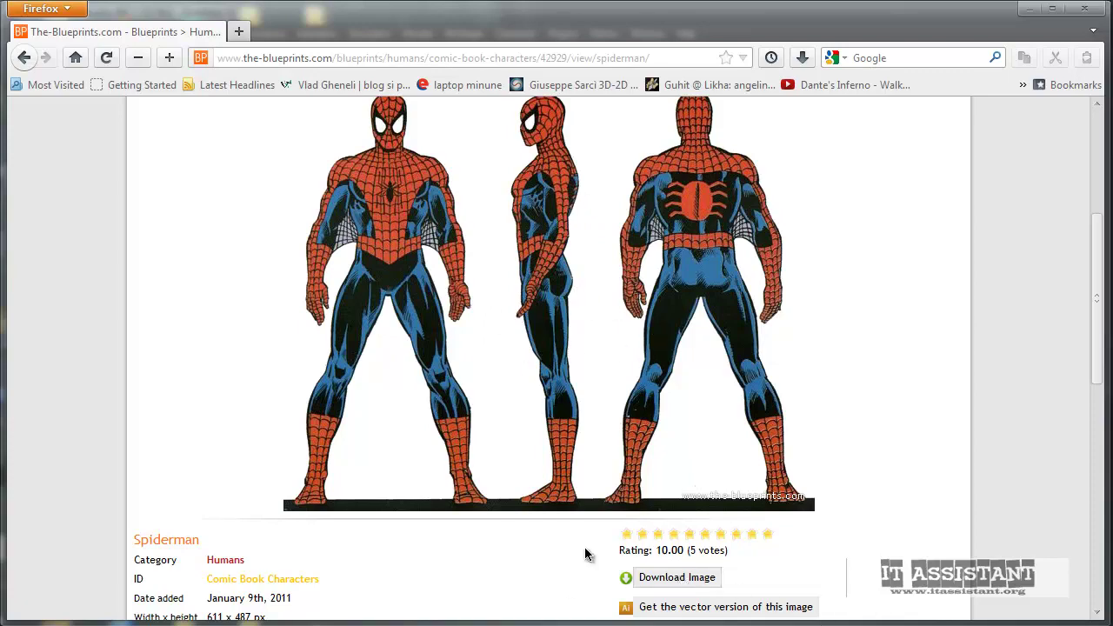
click(1083, 10)
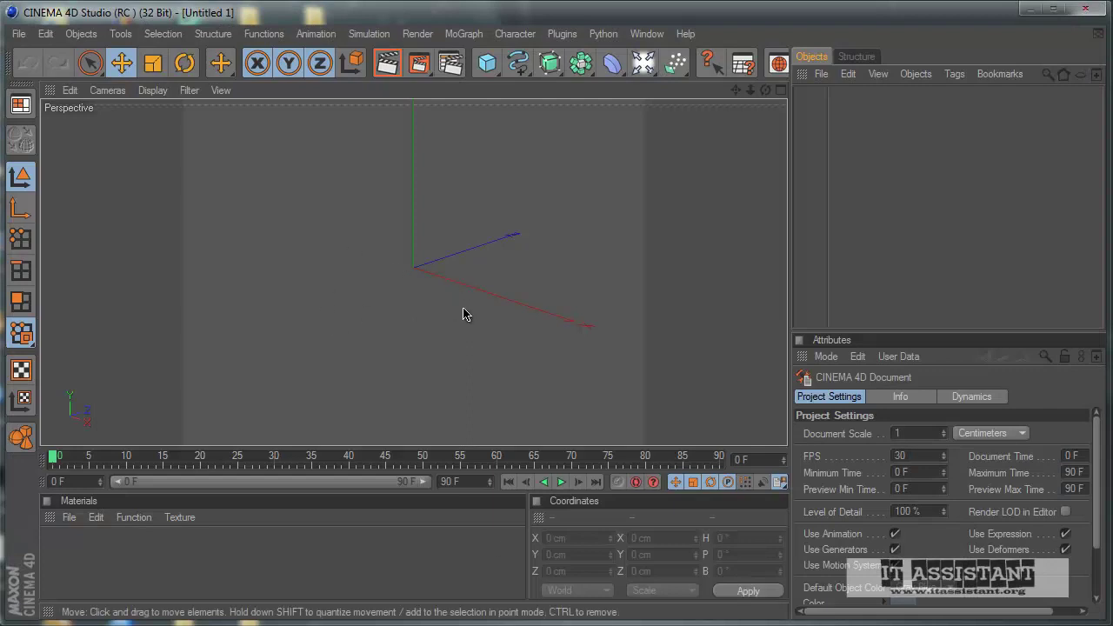
Dock the Materials manager under Attributes and make the Objects list taller
click(51, 526)
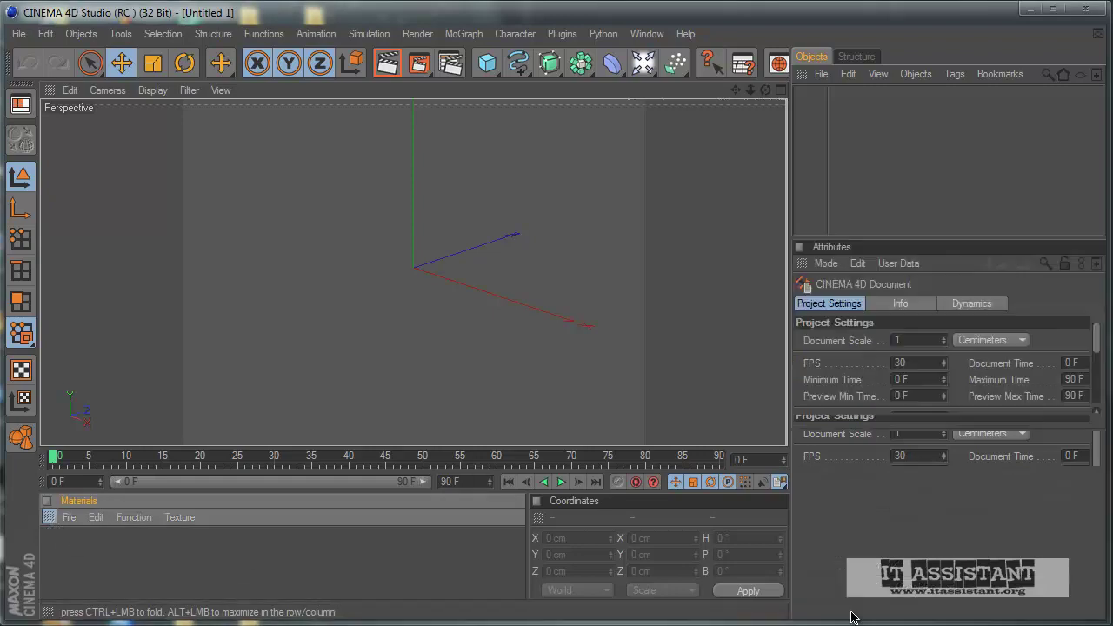
drag(851, 617, 839, 528)
drag(903, 429, 912, 581)
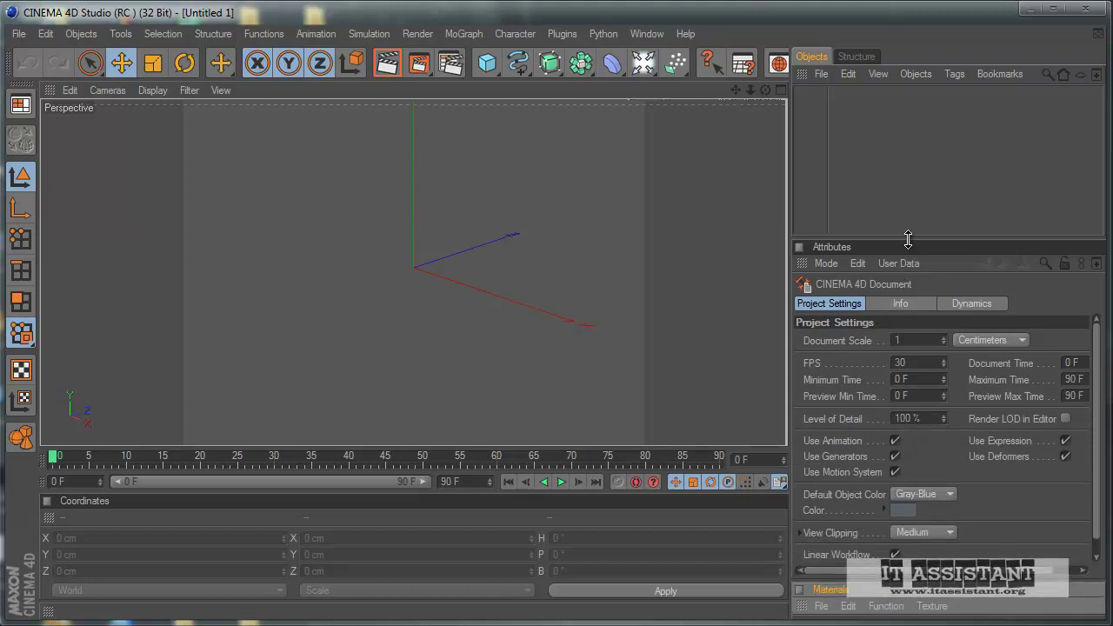
drag(908, 239, 921, 333)
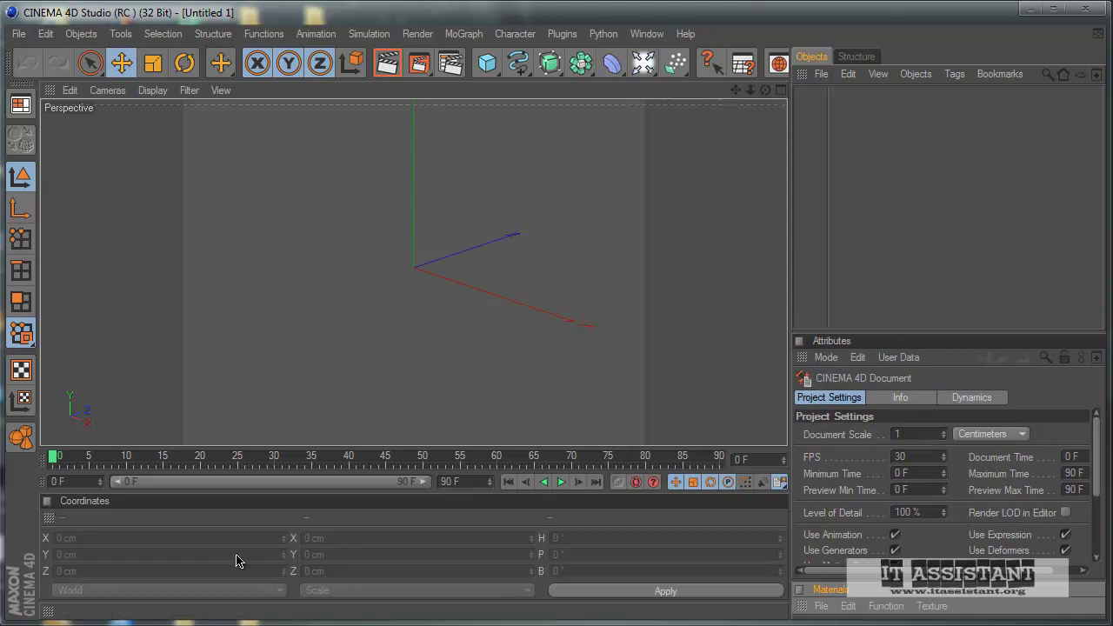
Dock the Coordinates manager below Materials, resize the panels, and show Perspective, Top, Right and Front views
click(48, 516)
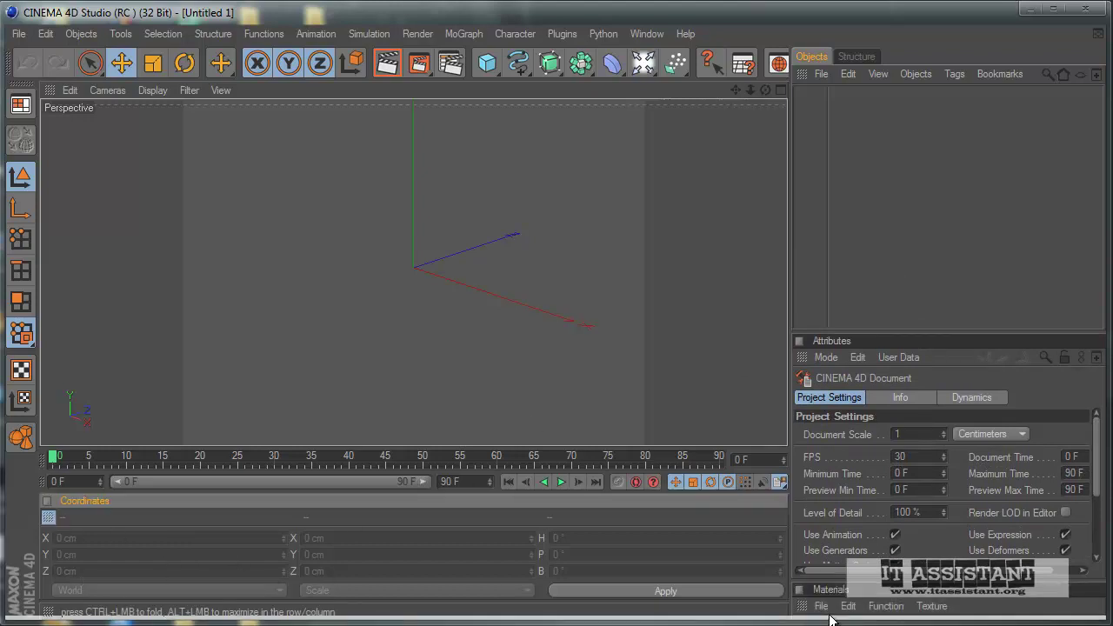
drag(835, 615, 839, 621)
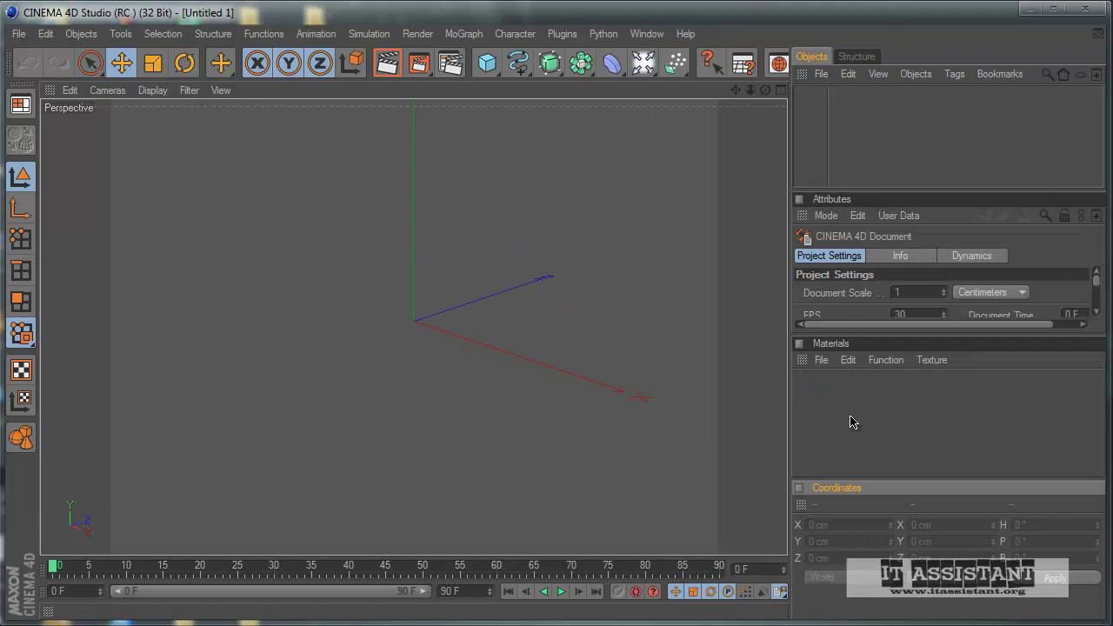
drag(893, 481, 894, 514)
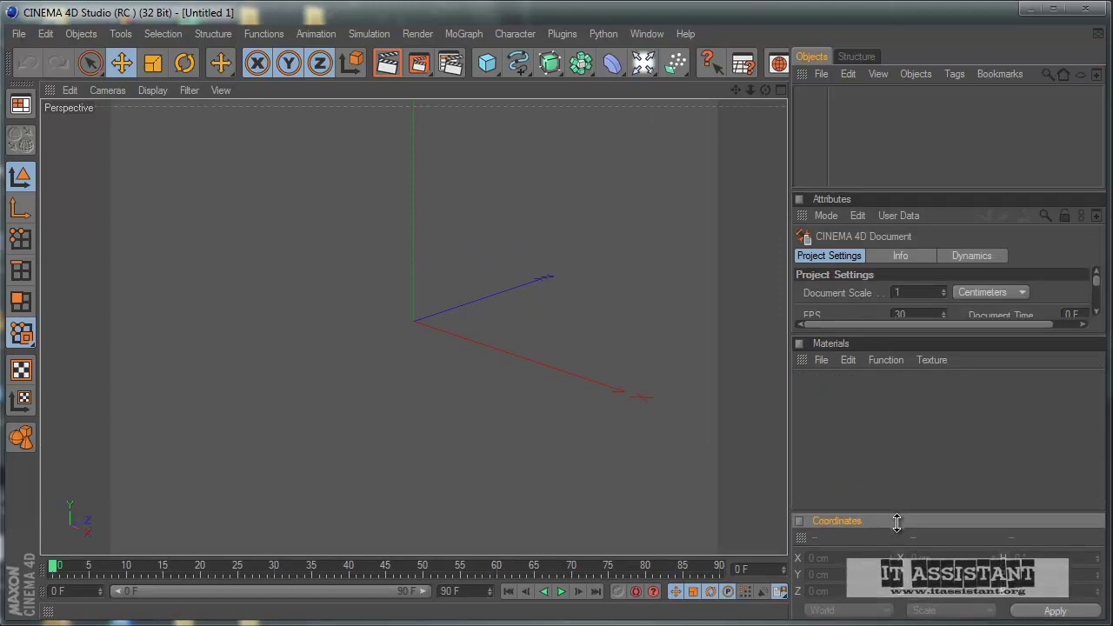
drag(927, 333, 938, 484)
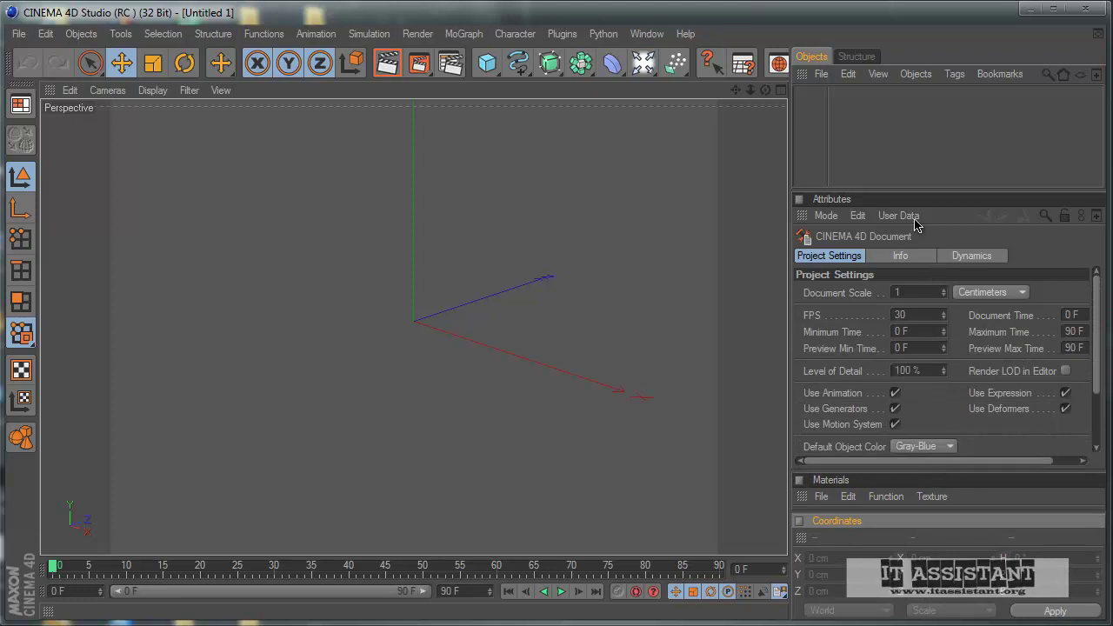
drag(914, 189, 942, 463)
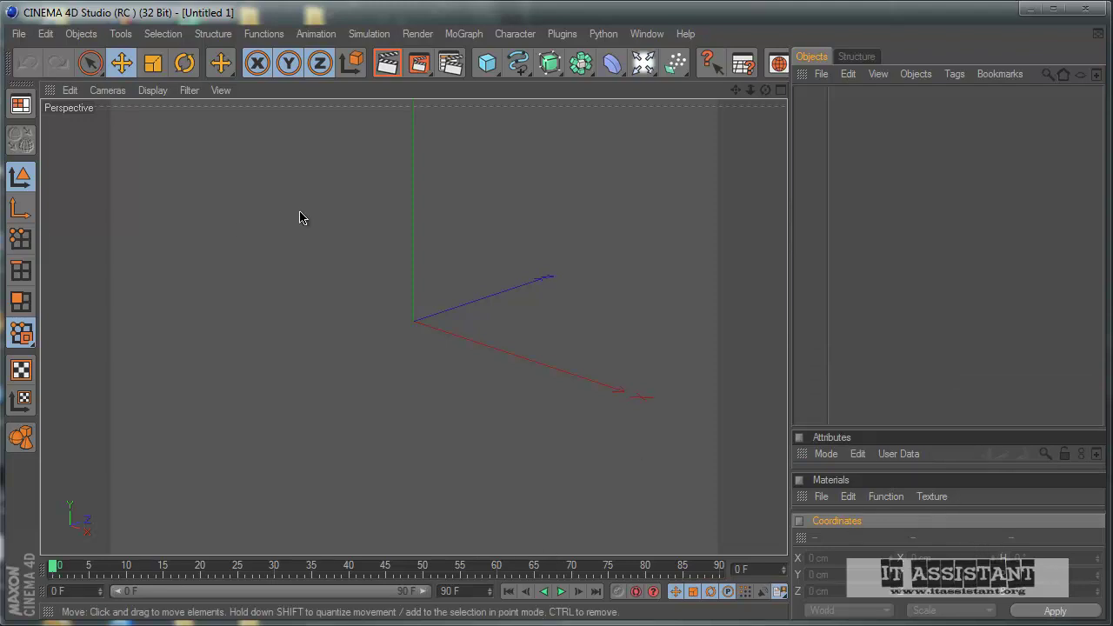
middle_click(365, 270)
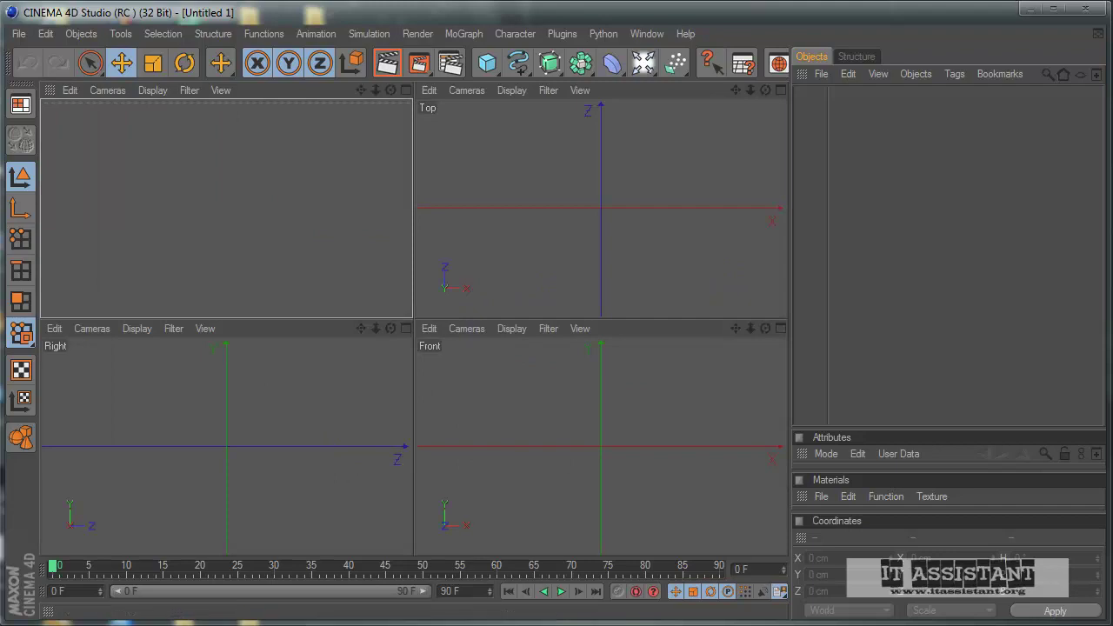
Drop the Spiderman blueprint into the Front view, maximize it and zoom to frame the figure
drag(359, 619, 563, 501)
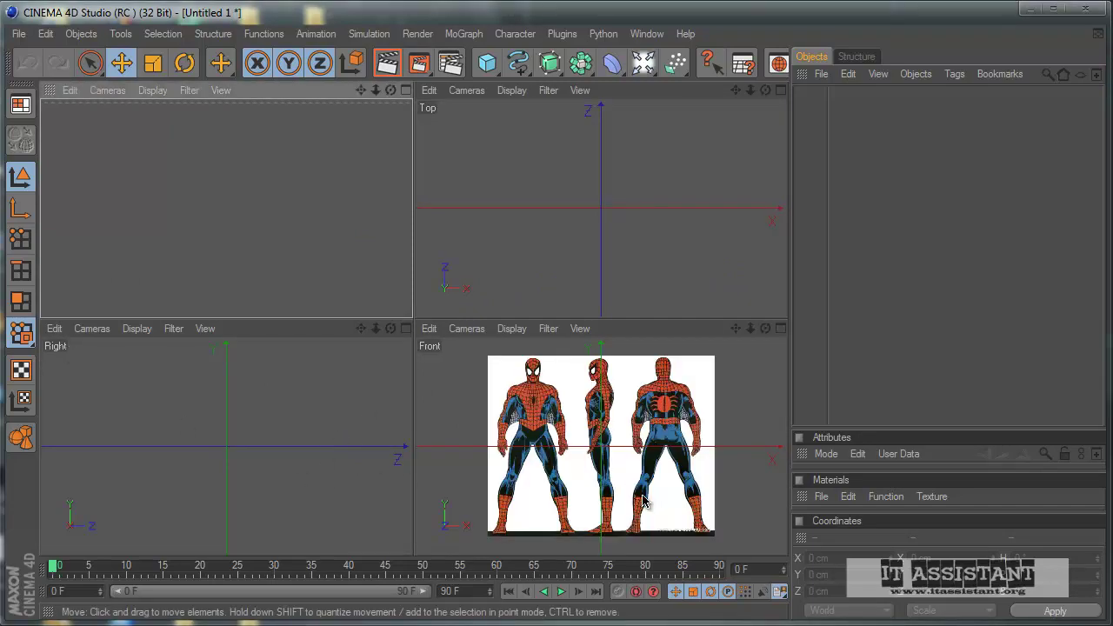
middle_click(609, 478)
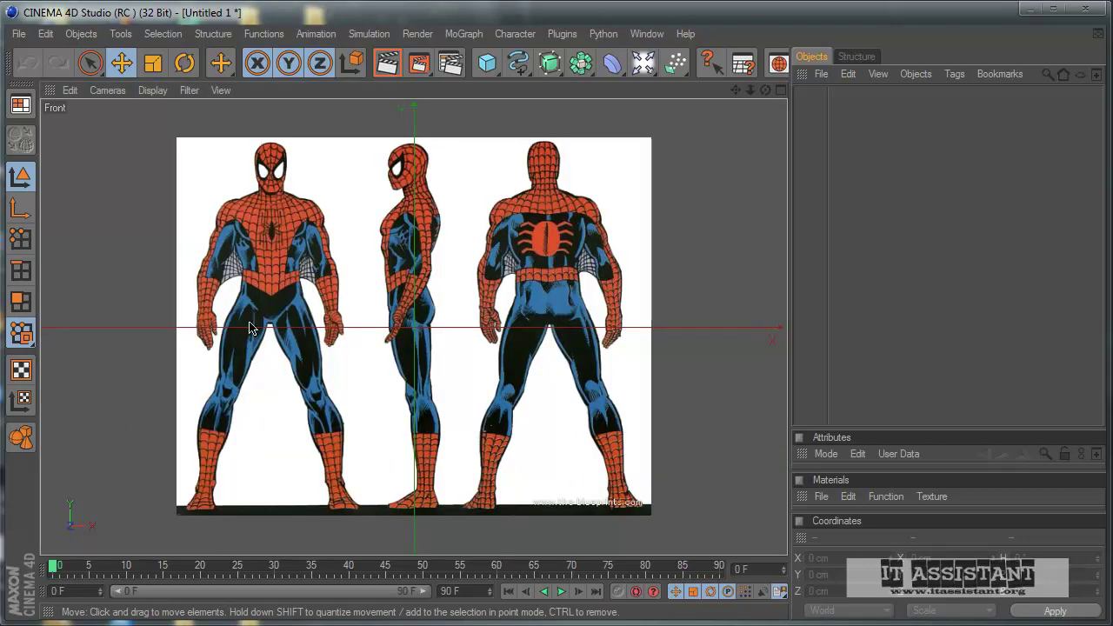
scroll(417, 331, up, 1)
scroll(418, 332, up, 1)
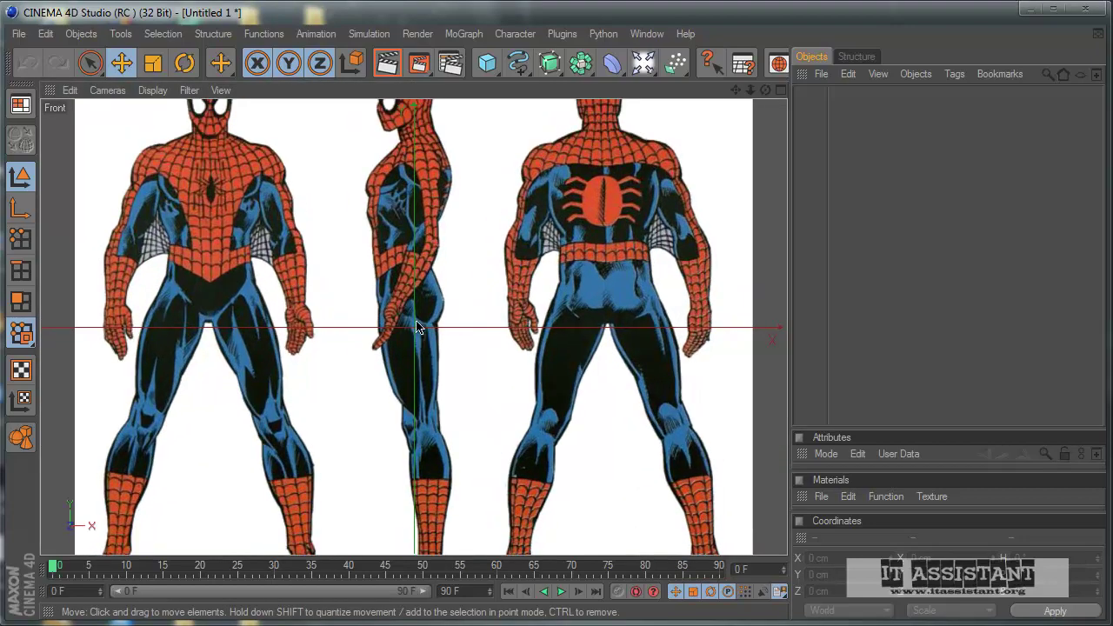
scroll(520, 381, down, 1)
scroll(513, 374, up, 3)
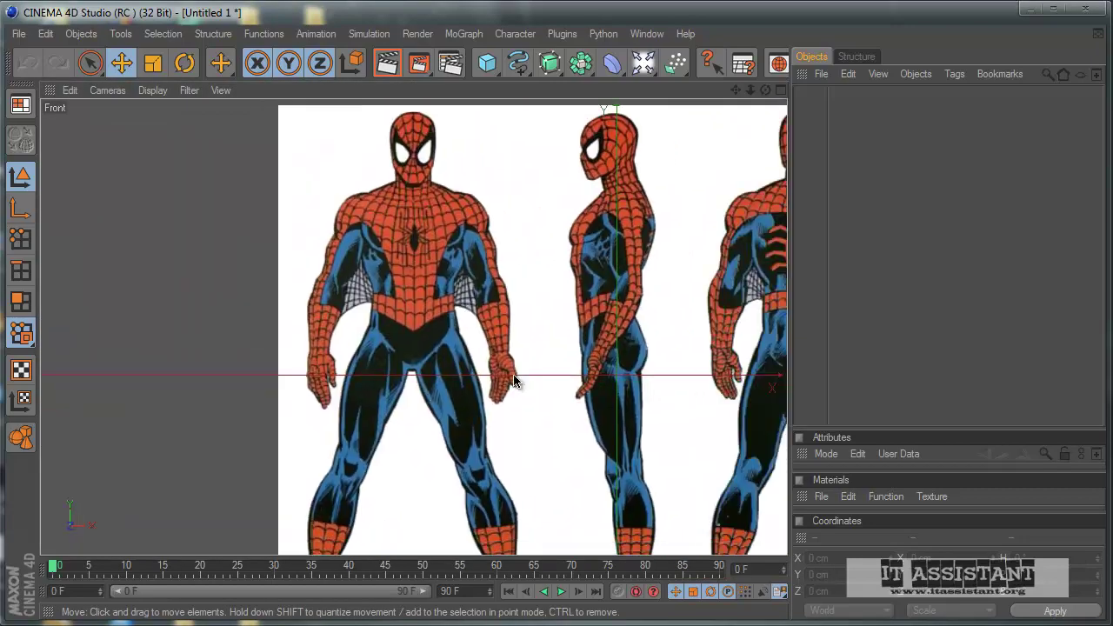
scroll(513, 383, down, 2)
scroll(512, 382, down, 1)
scroll(518, 376, up, 1)
scroll(518, 375, down, 1)
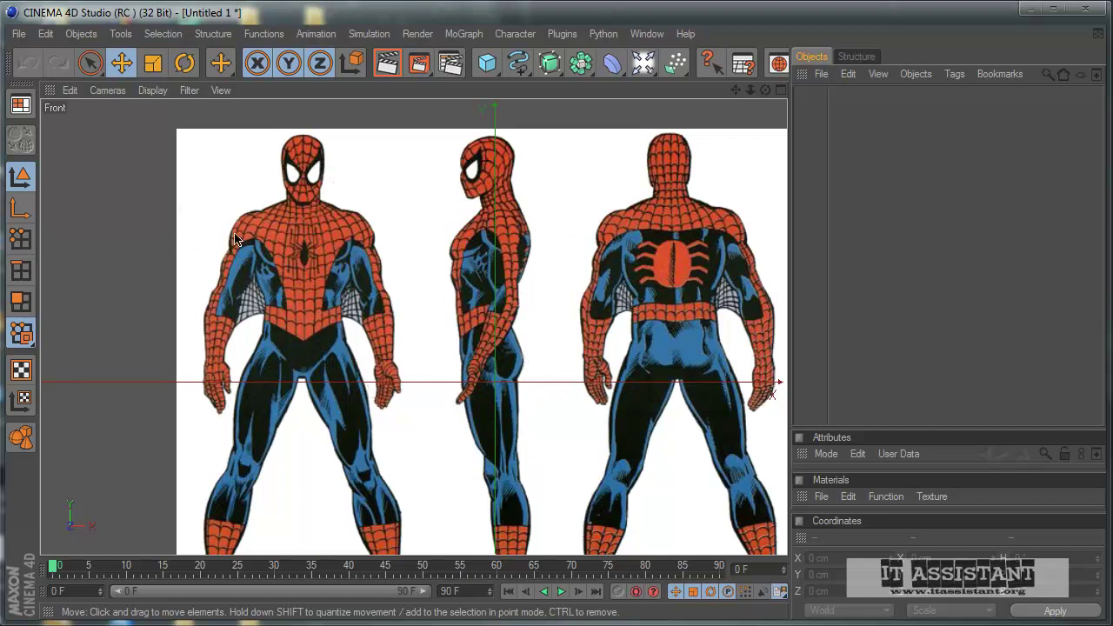
click(69, 91)
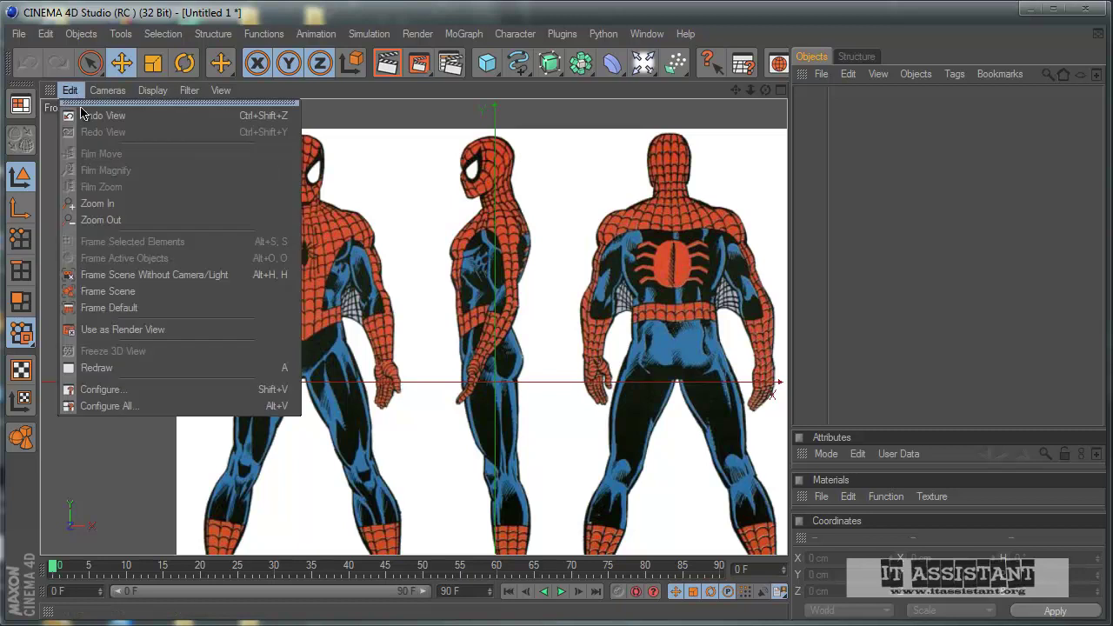
Open the Front view's Configure Back background settings and start shifting Offset X
click(123, 393)
drag(911, 431, 906, 154)
click(921, 220)
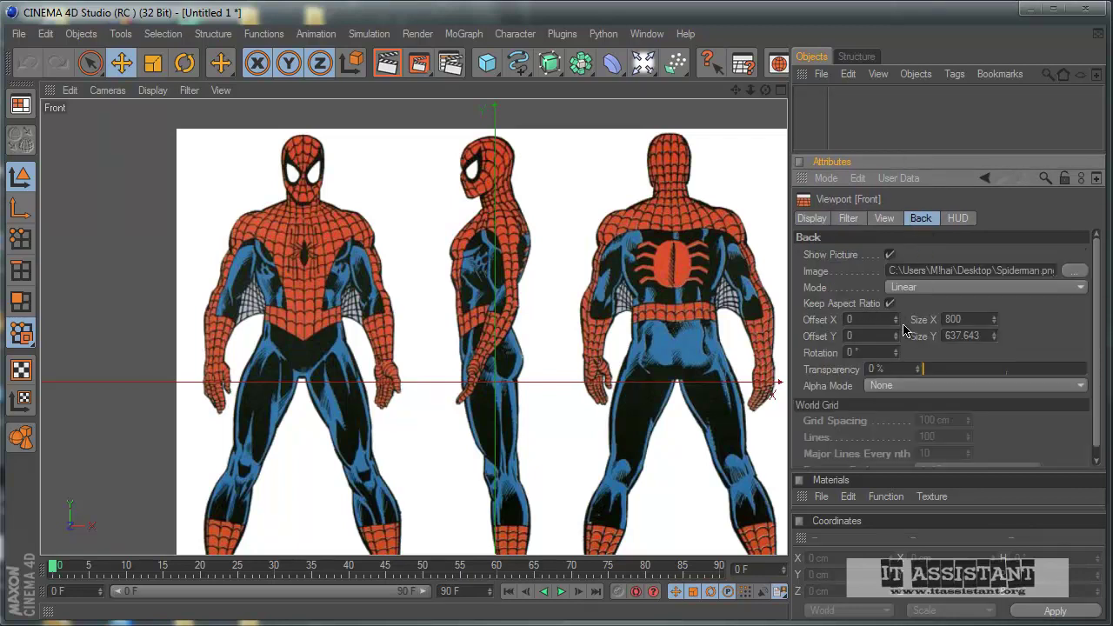
drag(897, 320, 897, 324)
scroll(520, 385, up, 3)
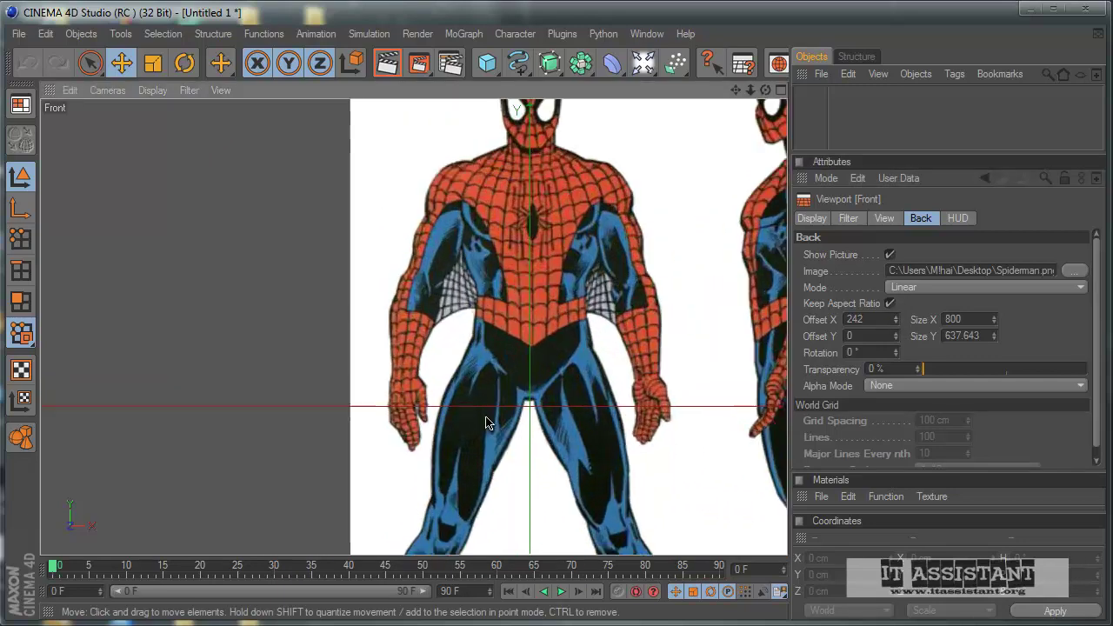
scroll(520, 385, up, 1)
scroll(520, 385, up, 2)
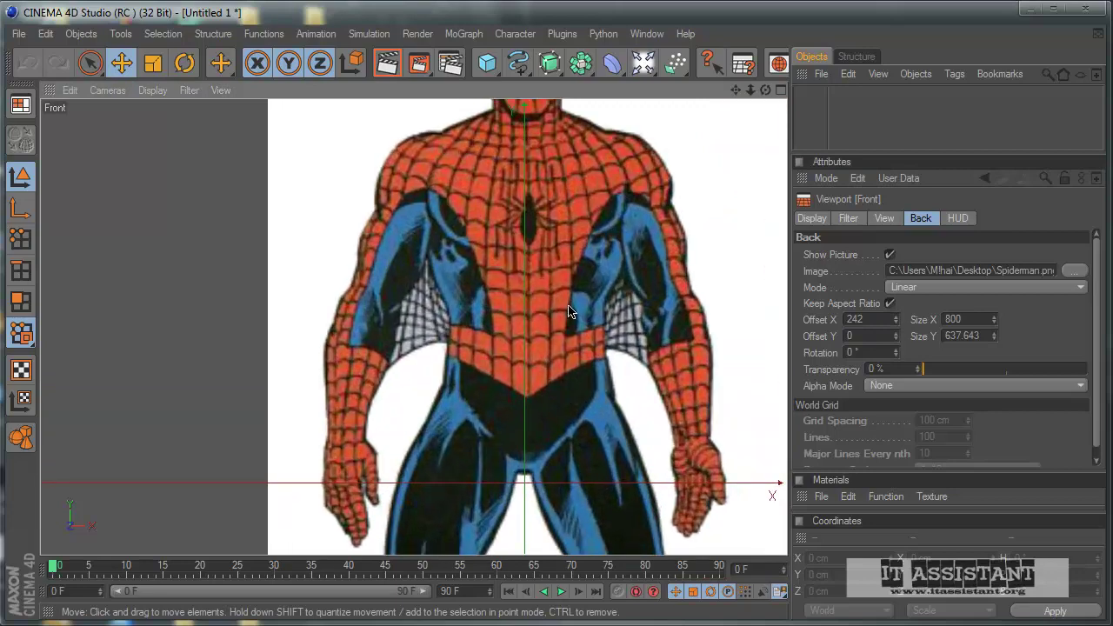
scroll(514, 271, up, 2)
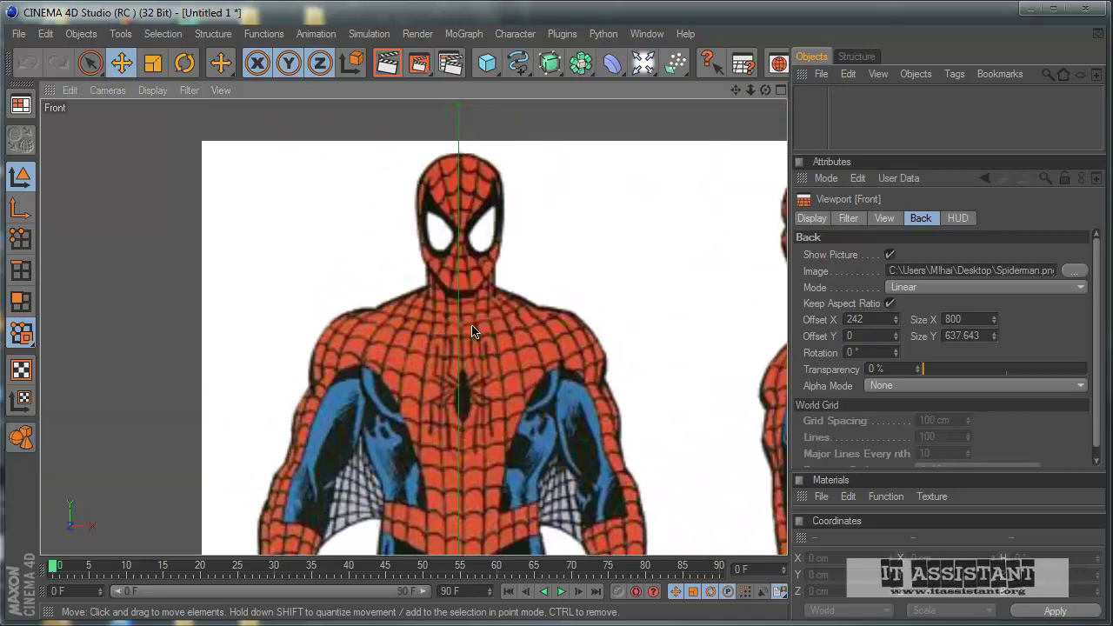
scroll(474, 331, down, 1)
scroll(520, 378, up, 1)
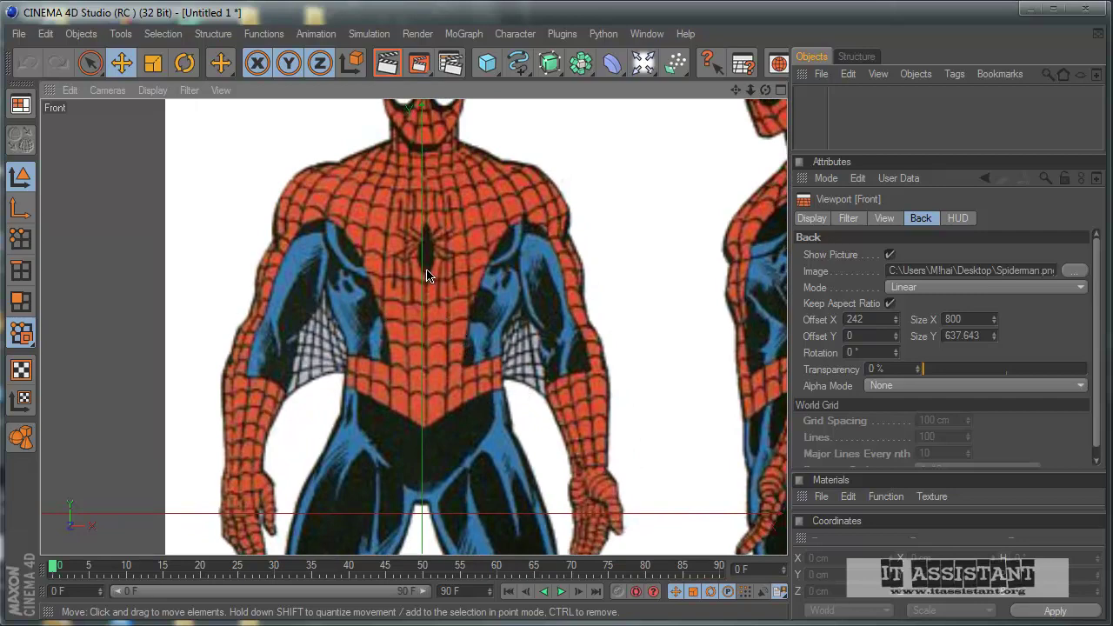
scroll(467, 420, down, 2)
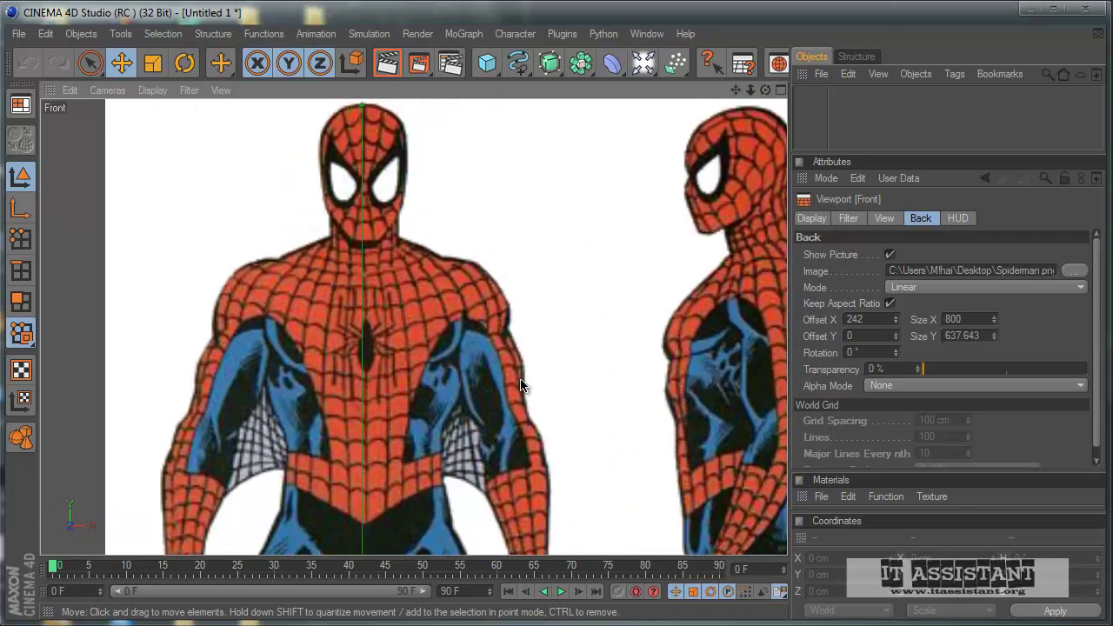
scroll(521, 391, up, 1)
Spin the background Offset X to 241 and pan the view to show the full head
click(896, 318)
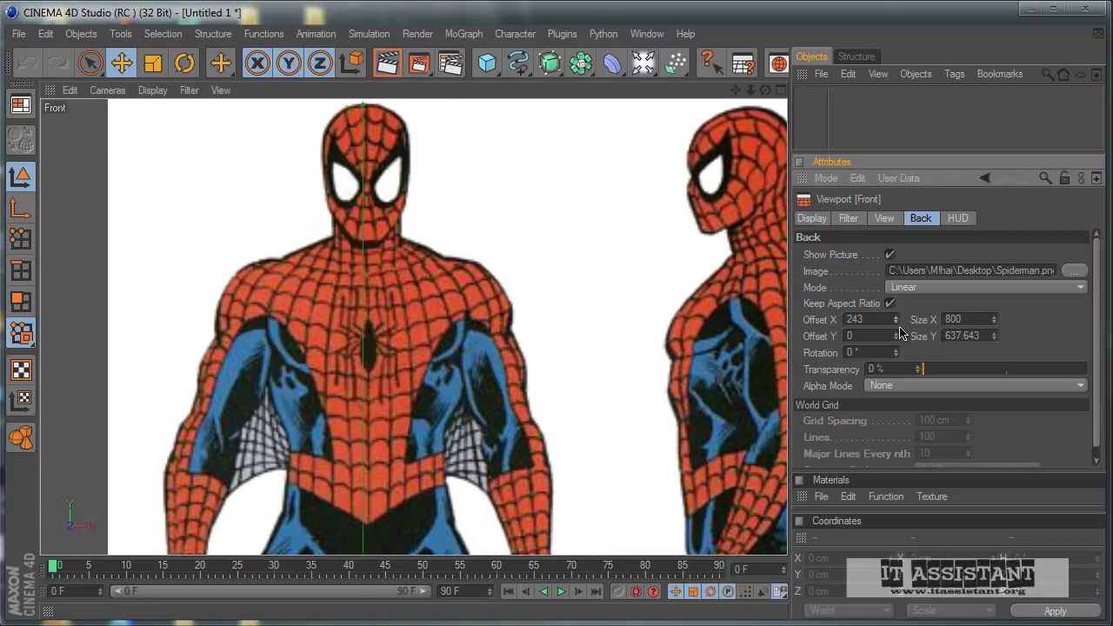
click(895, 322)
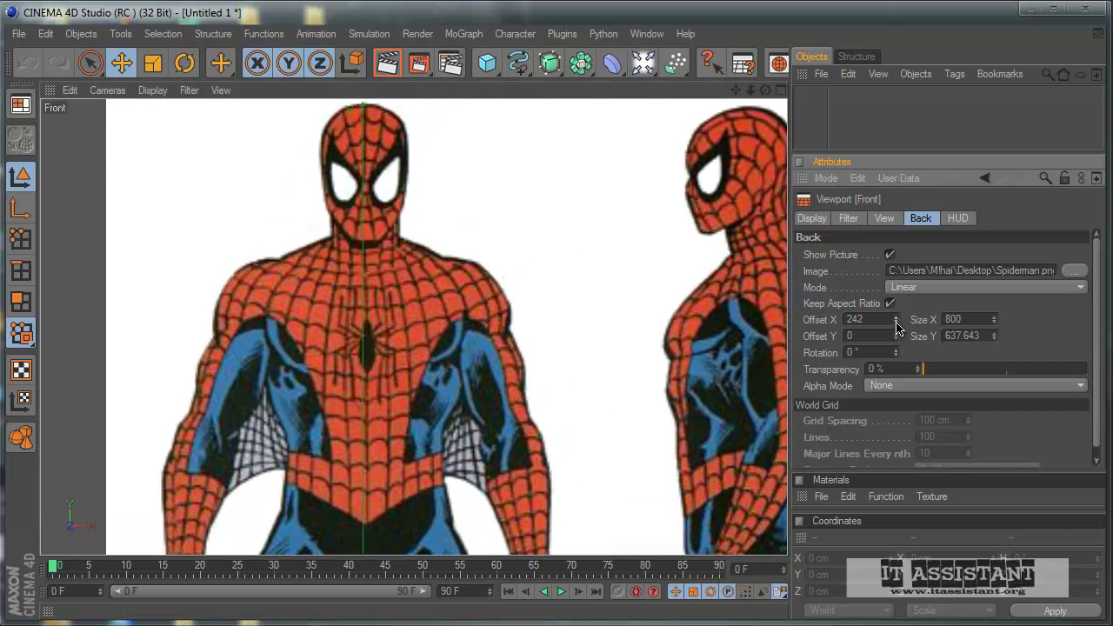
click(896, 323)
click(896, 323)
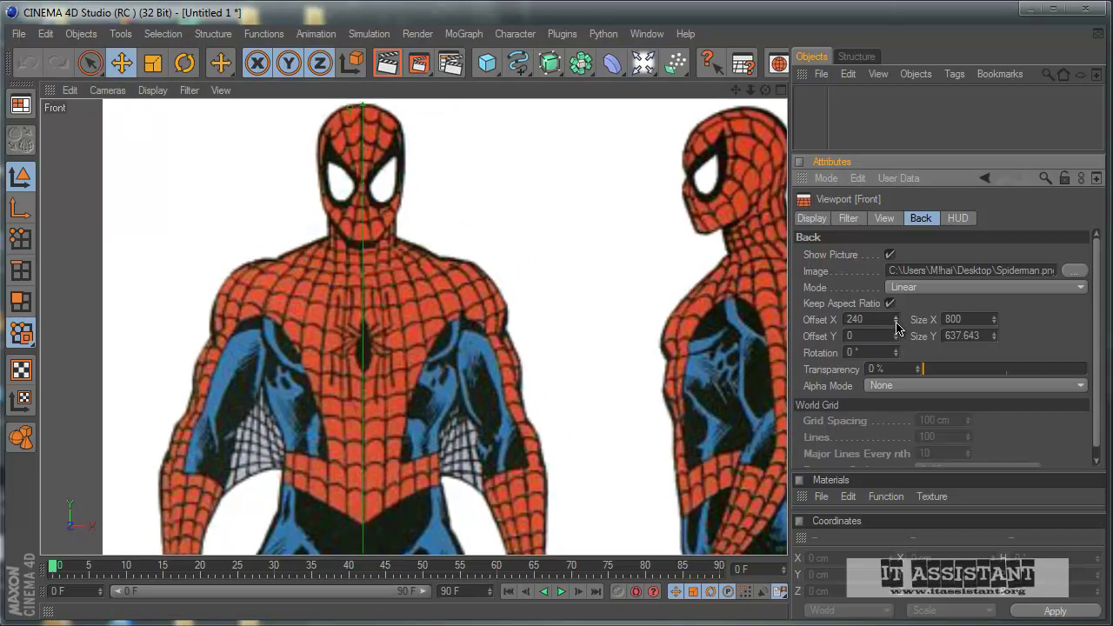
click(896, 318)
scroll(478, 326, down, 2)
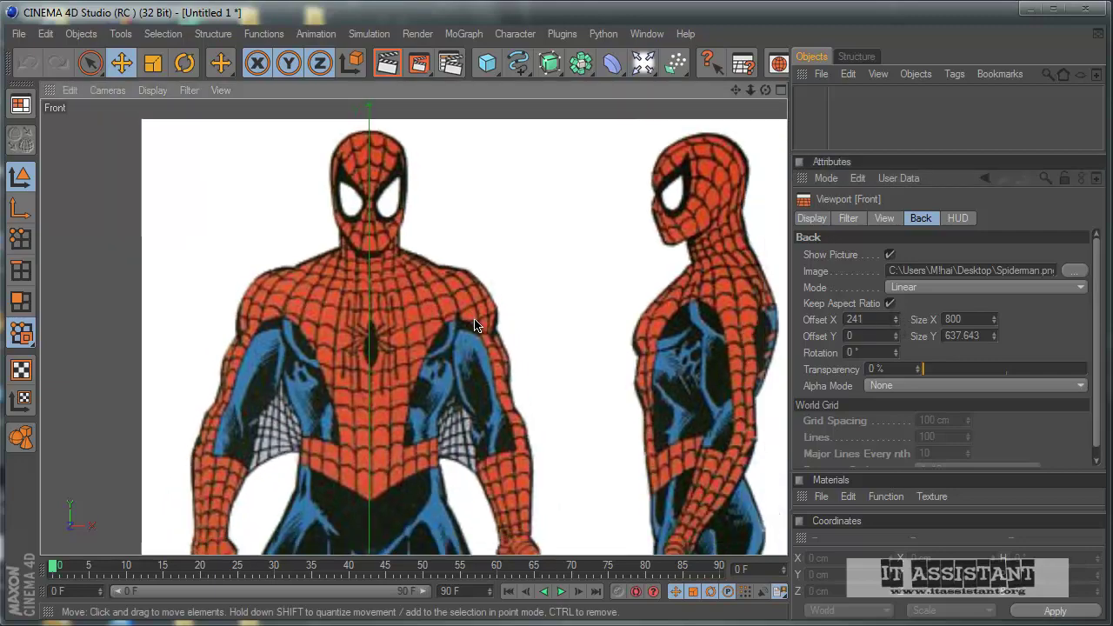
scroll(522, 359, up, 3)
scroll(522, 377, up, 2)
scroll(522, 383, down, 3)
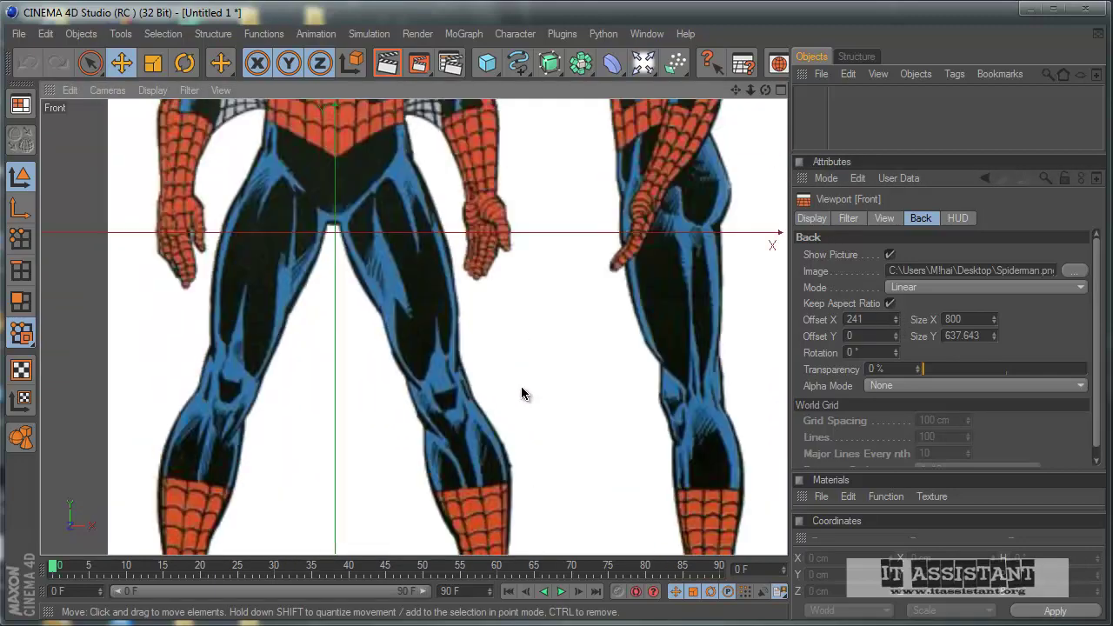
scroll(435, 368, up, 2)
scroll(439, 365, up, 1)
scroll(442, 362, up, 2)
middle_drag(469, 273, 464, 313)
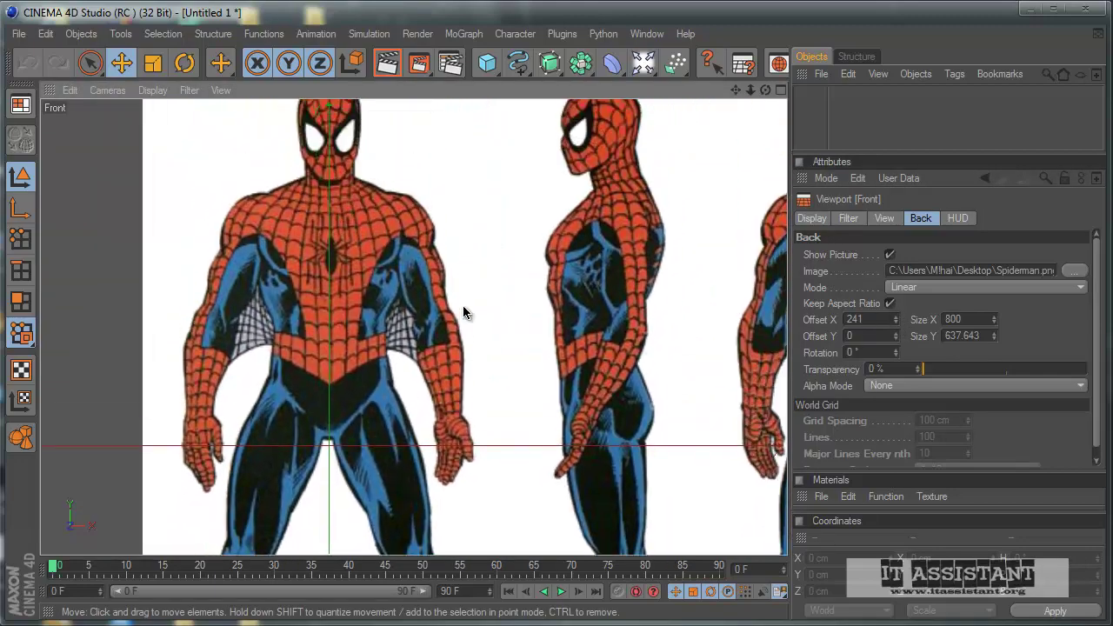
scroll(480, 267, down, 1)
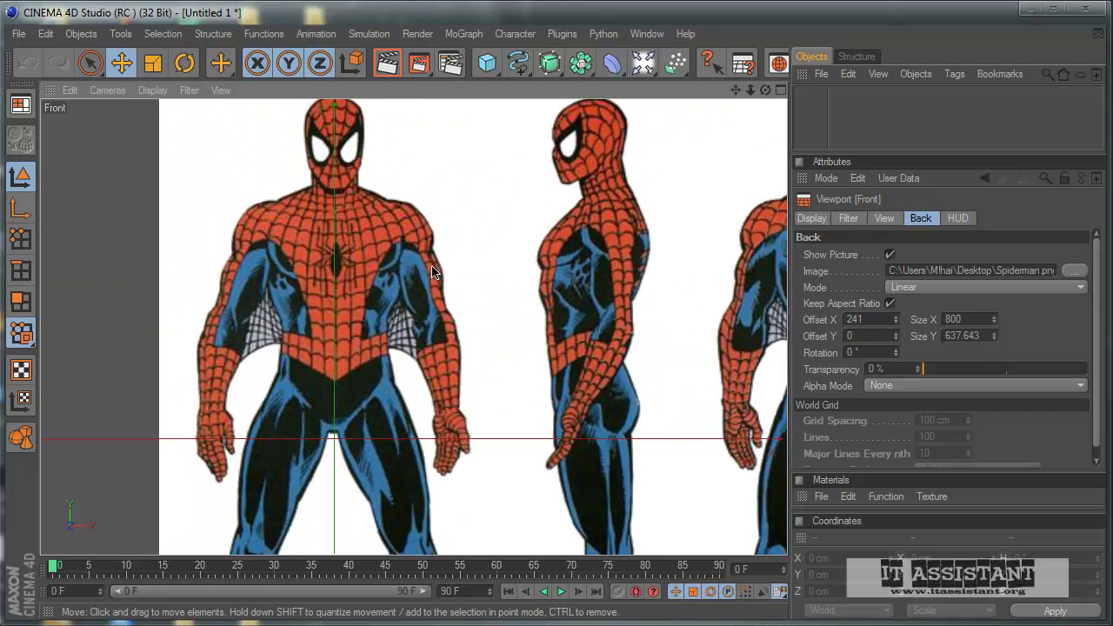
scroll(522, 385, down, 1)
scroll(522, 385, up, 1)
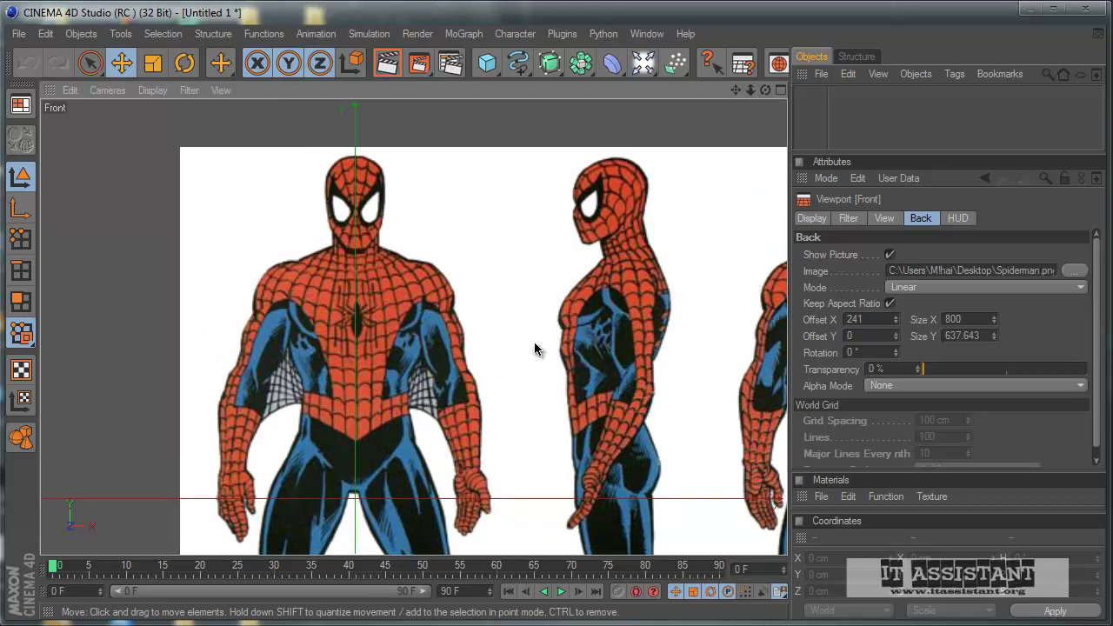
Maximize the Right view and set its background blueprint Offset X to 10
middle_click(495, 345)
middle_click(352, 417)
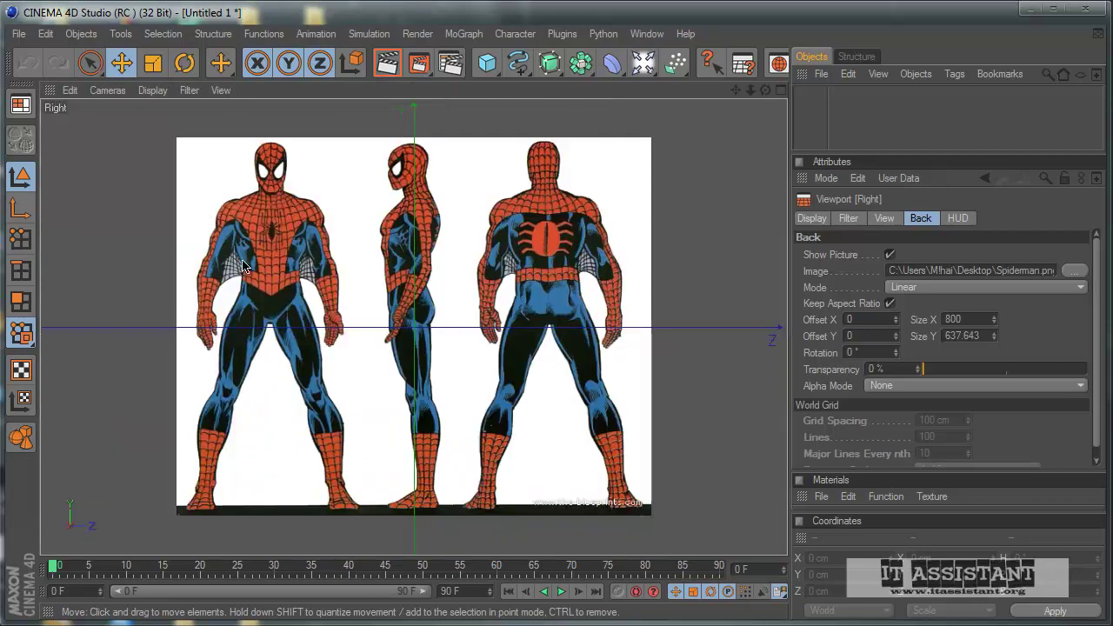
scroll(355, 339, up, 3)
alt+middle_drag(442, 253, 447, 297)
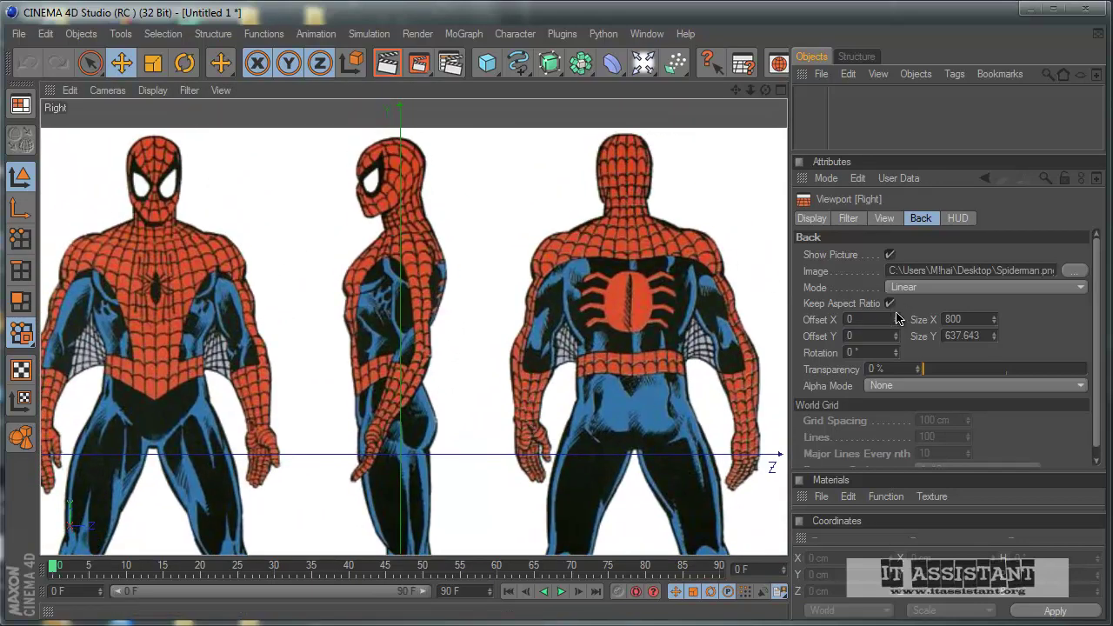
drag(898, 319, 899, 321)
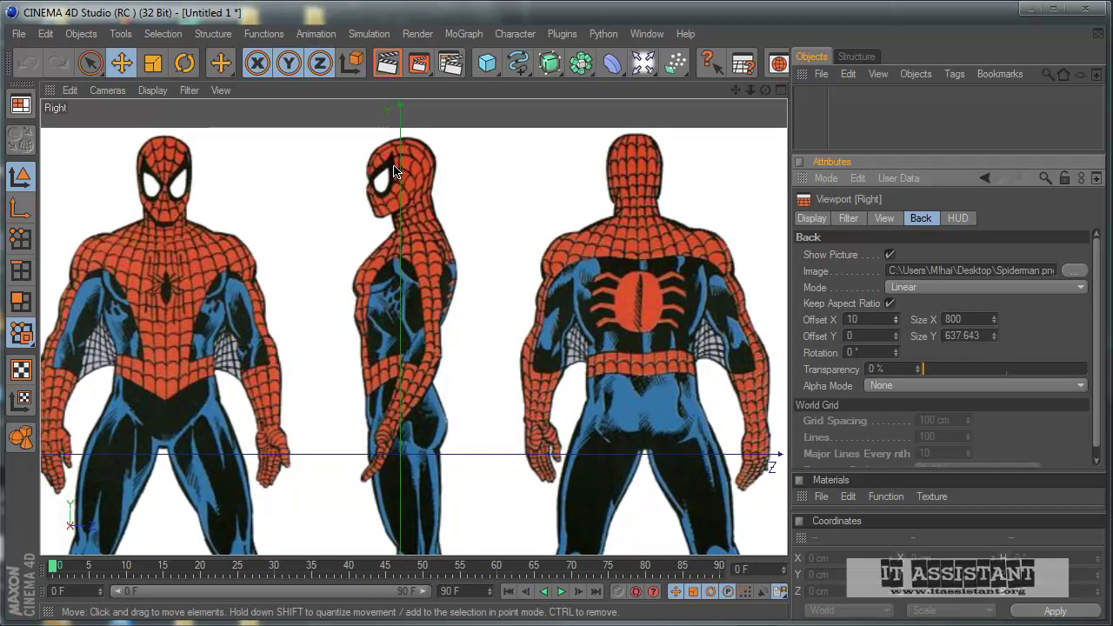
scroll(435, 321, down, 3)
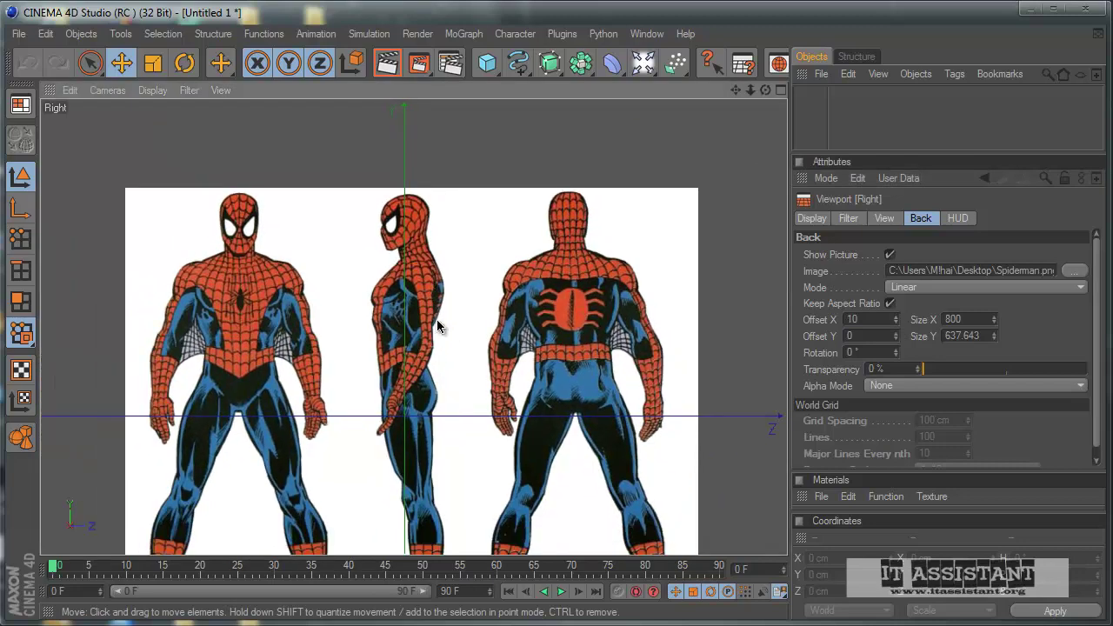
scroll(436, 319, down, 2)
scroll(426, 309, down, 2)
Maximize the Perspective view, orbit slightly and check the display Filter list
middle_click(420, 299)
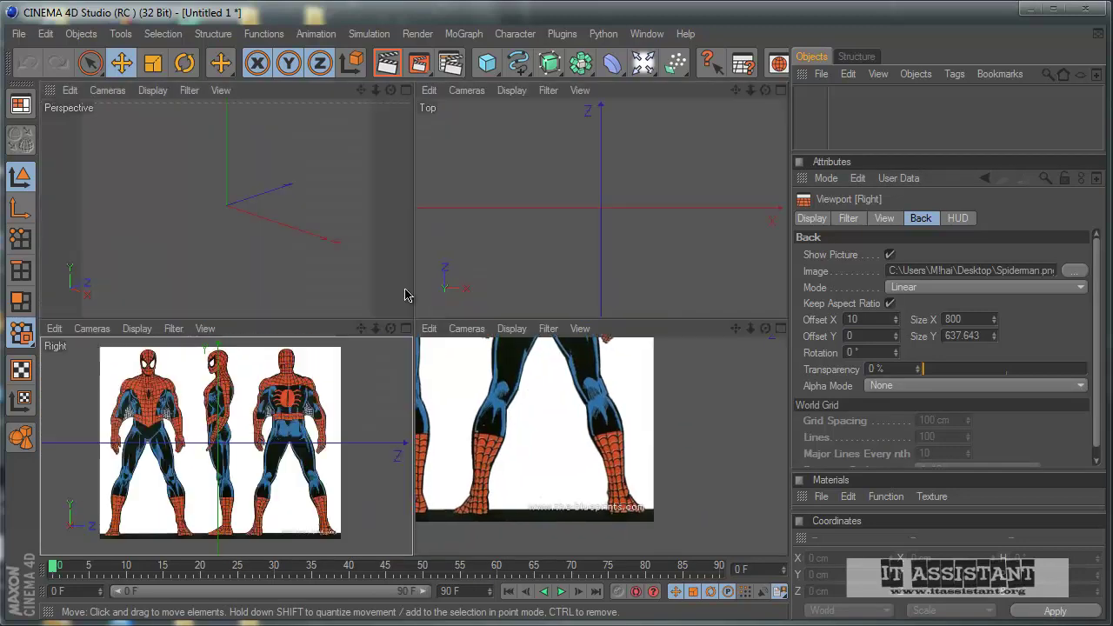
middle_click(320, 252)
alt+drag(481, 342, 522, 383)
click(190, 92)
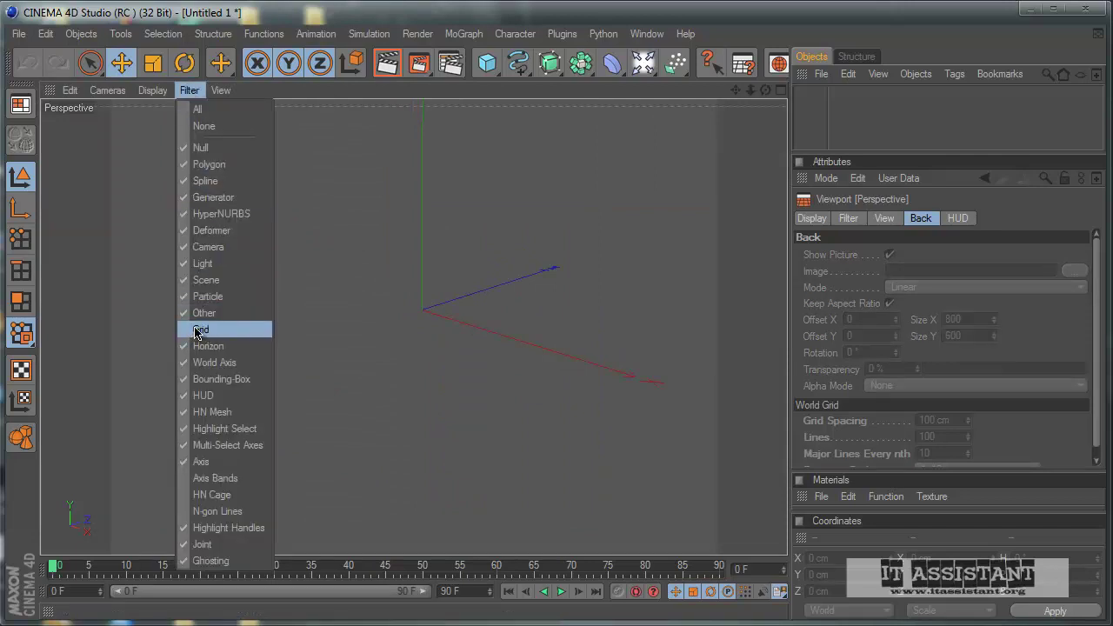
click(427, 338)
Add a Cube and stretch its height to about 625 cm in the Front view
click(487, 63)
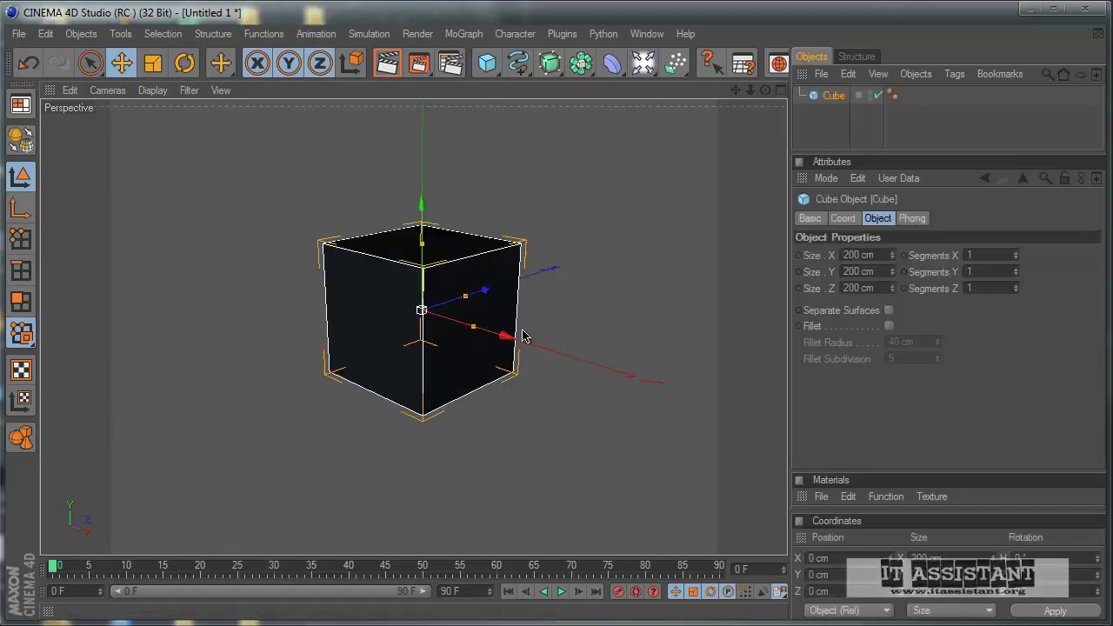
middle_click(598, 303)
middle_click(605, 417)
scroll(605, 413, down, 1)
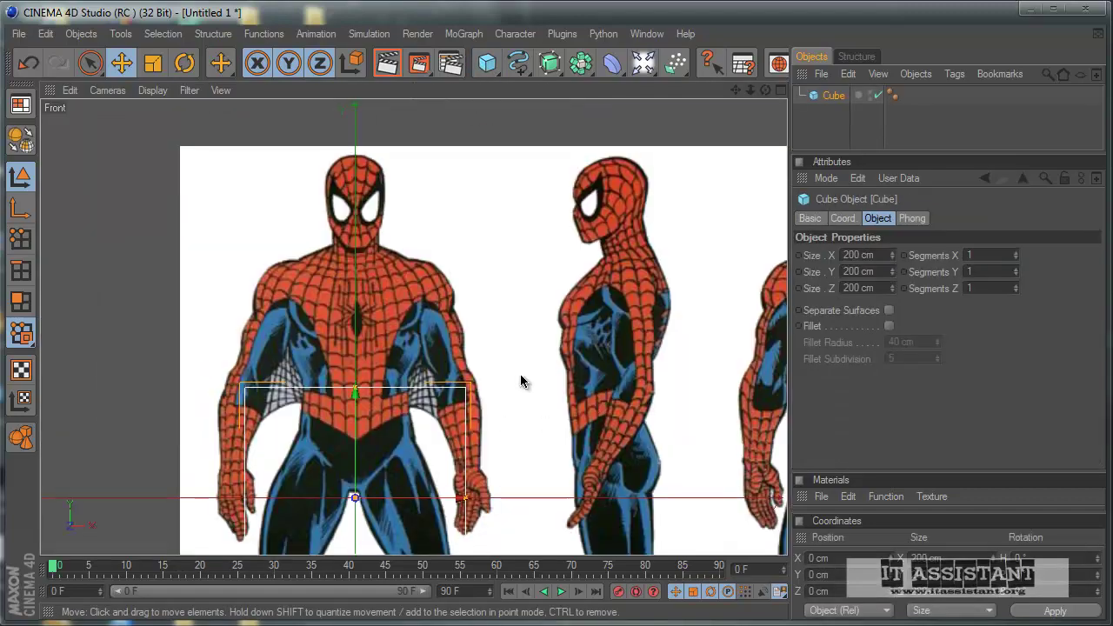
scroll(520, 374, down, 2)
scroll(503, 389, down, 1)
drag(379, 314, 521, 385)
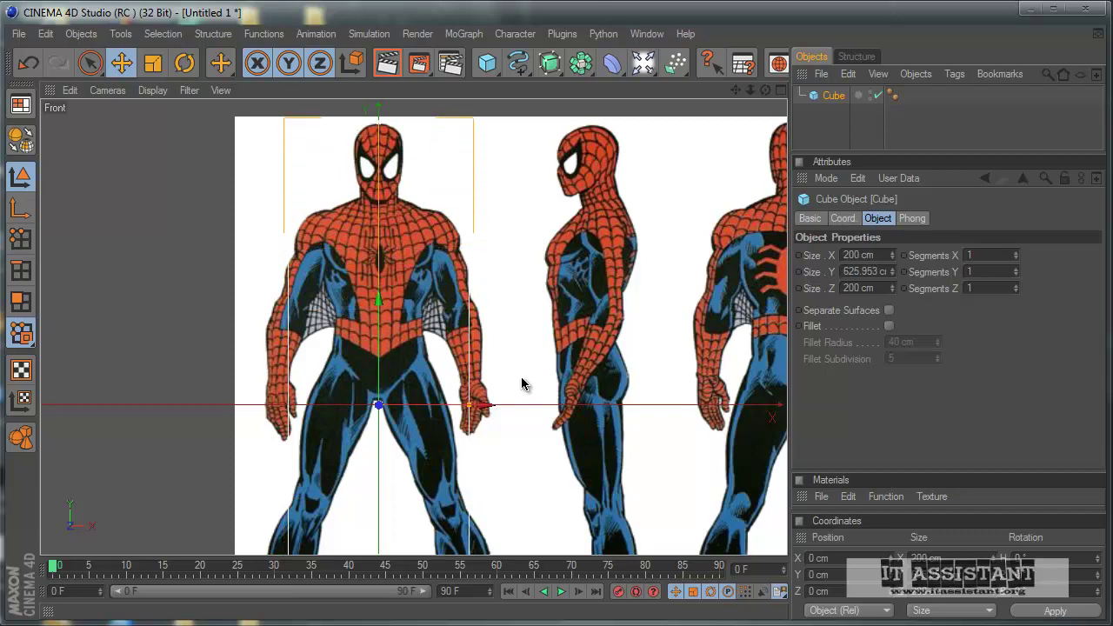
scroll(521, 386, up, 1)
scroll(522, 385, up, 2)
scroll(521, 385, up, 2)
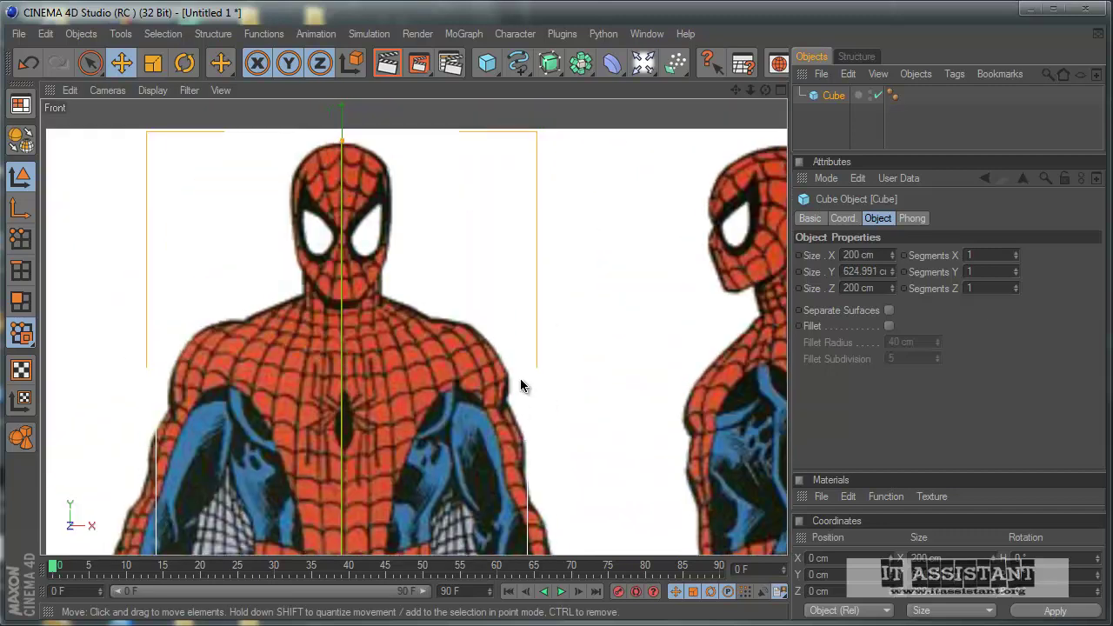
Zoom into the maximized side view to compare the cube with the blueprint
middle_click(352, 146)
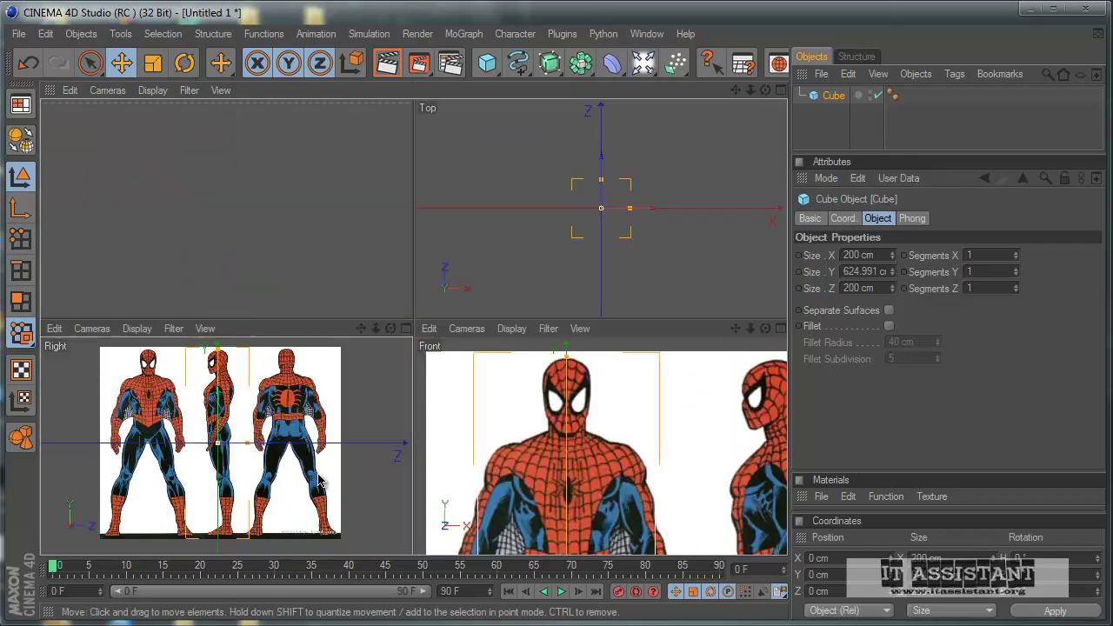
middle_click(320, 481)
scroll(522, 387, up, 1)
scroll(521, 387, up, 1)
scroll(522, 387, up, 1)
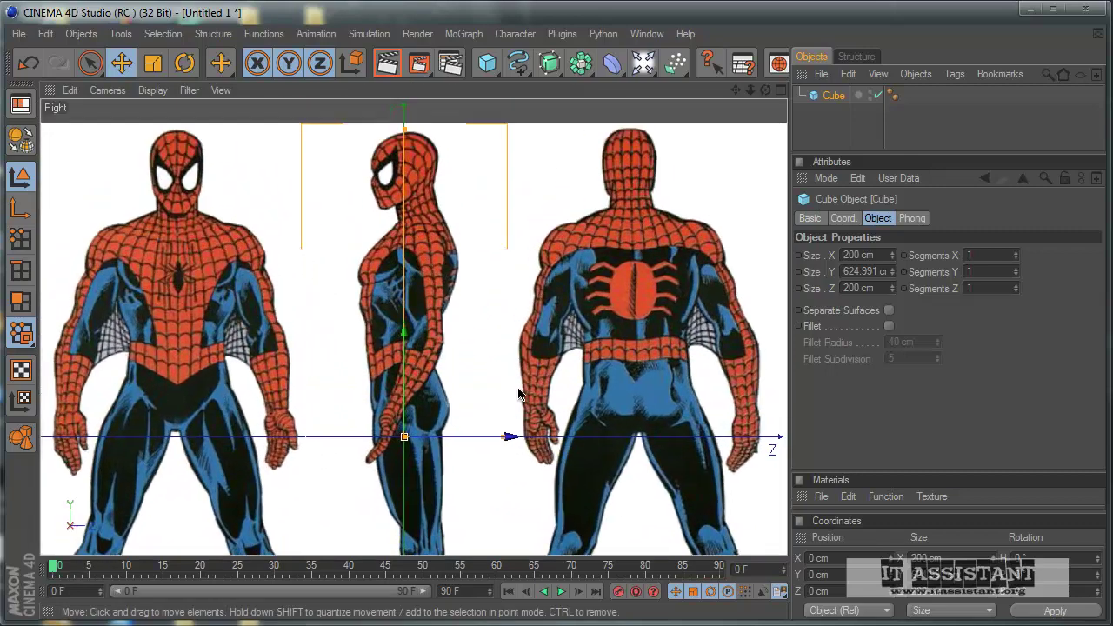
scroll(521, 387, up, 1)
scroll(519, 379, up, 1)
scroll(520, 379, up, 1)
scroll(520, 379, up, 1)
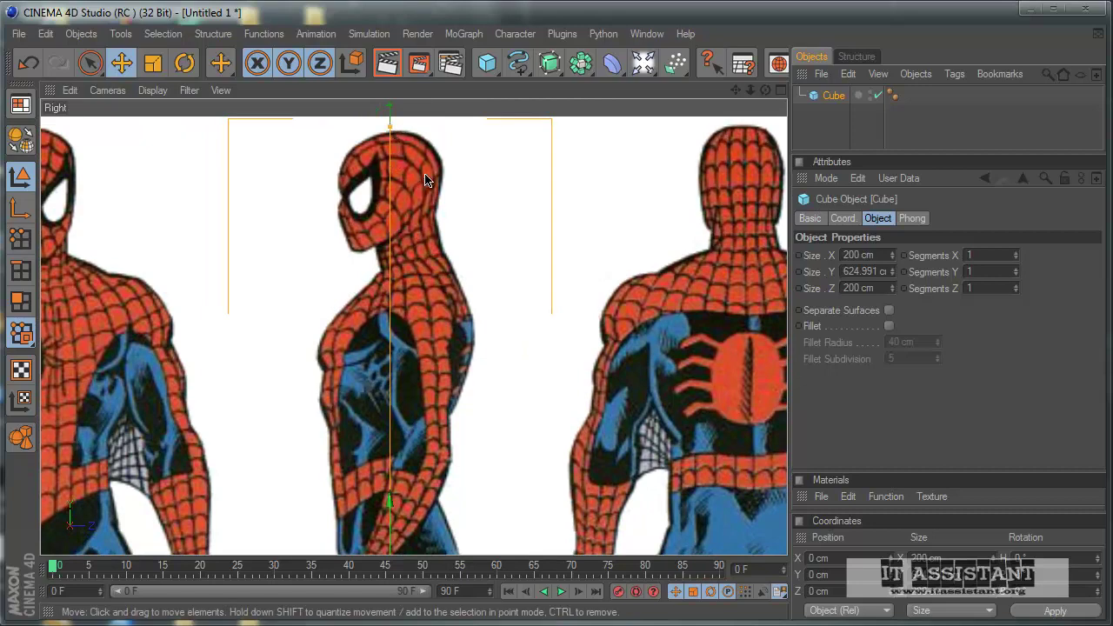
In the Front view, drag the cube's top down to Spiderman's head top, 622.907 cm tall
middle_click(395, 157)
middle_click(496, 399)
scroll(452, 363, up, 1)
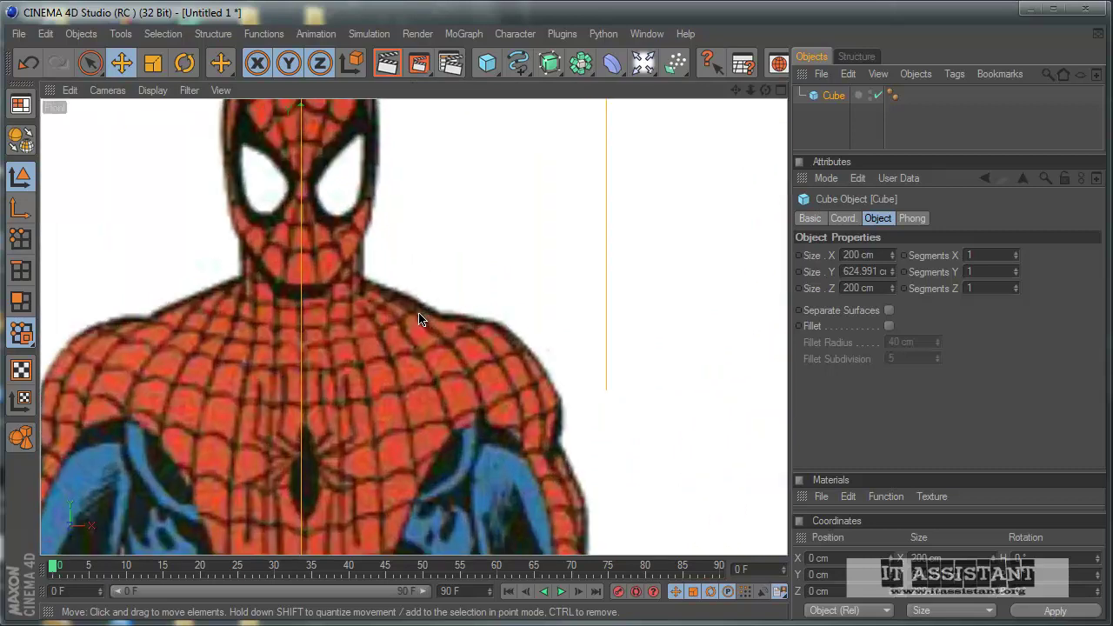
scroll(417, 322, up, 1)
scroll(391, 295, up, 1)
scroll(521, 379, down, 2)
scroll(335, 199, up, 2)
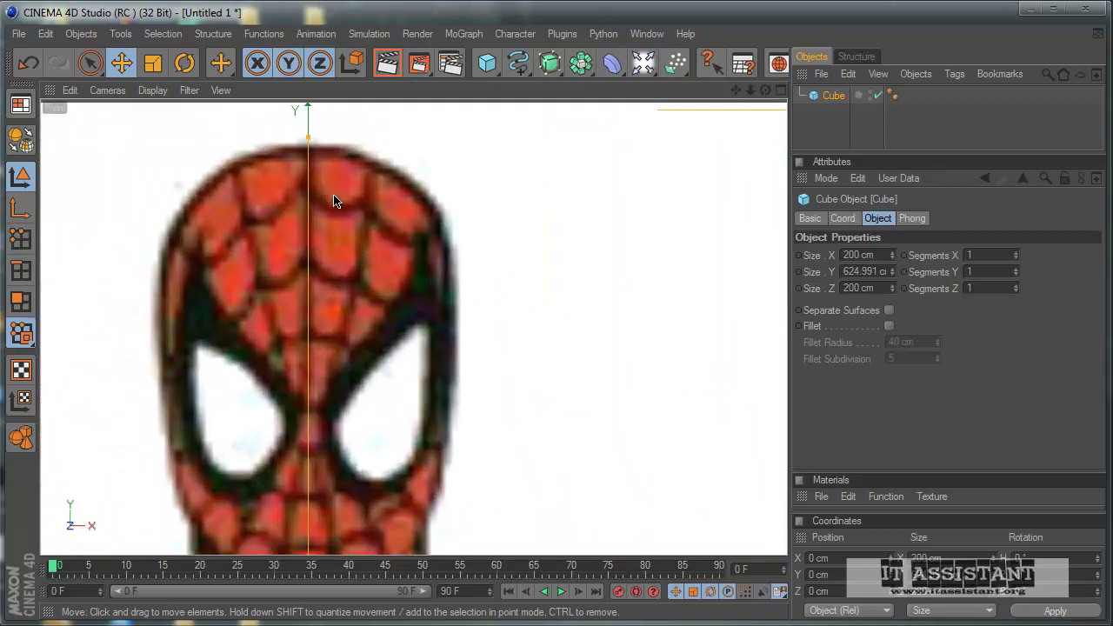
scroll(340, 186, up, 2)
scroll(324, 191, up, 1)
drag(291, 184, 521, 377)
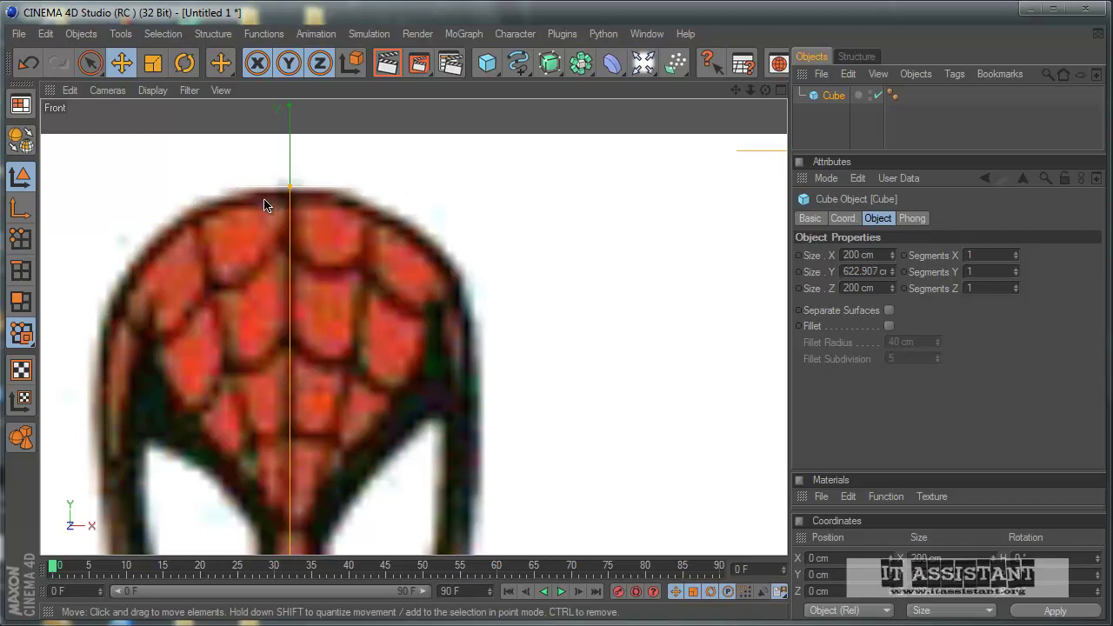
scroll(339, 208, down, 4)
Zoom into the maximized side view to check the cube top against the head
middle_click(356, 249)
middle_click(294, 394)
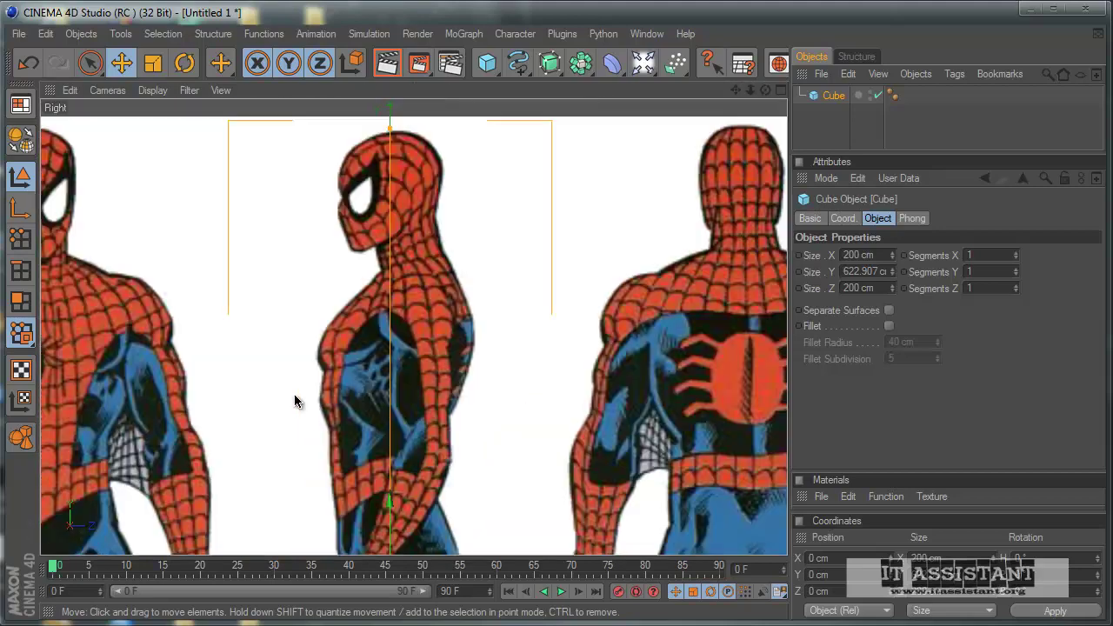
scroll(520, 387, up, 2)
scroll(520, 386, up, 2)
scroll(519, 386, up, 2)
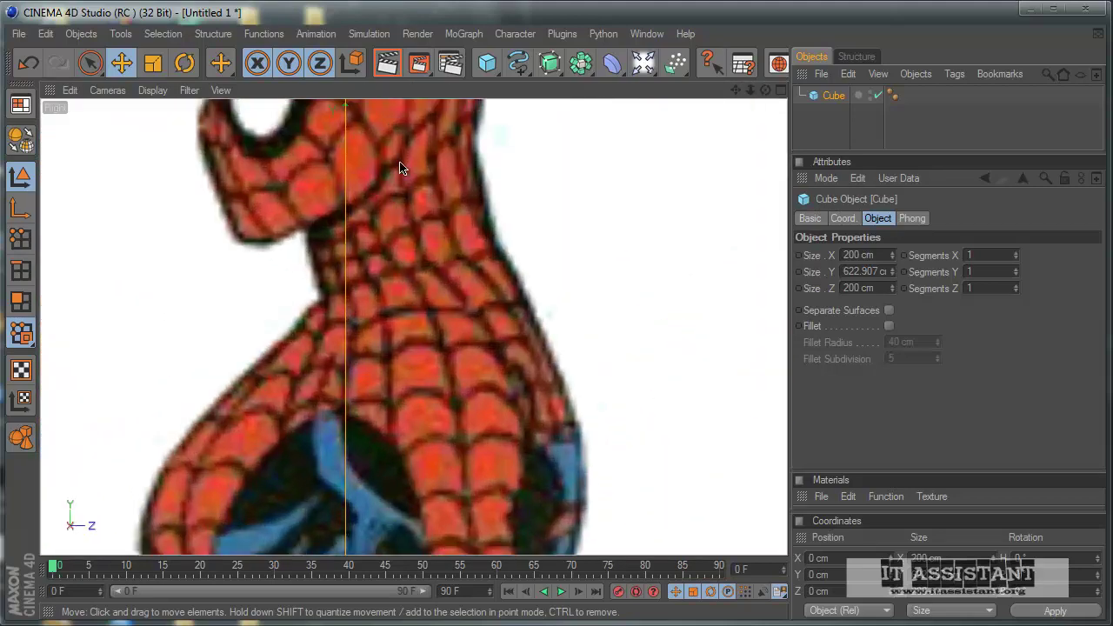
scroll(519, 387, up, 2)
scroll(519, 386, up, 1)
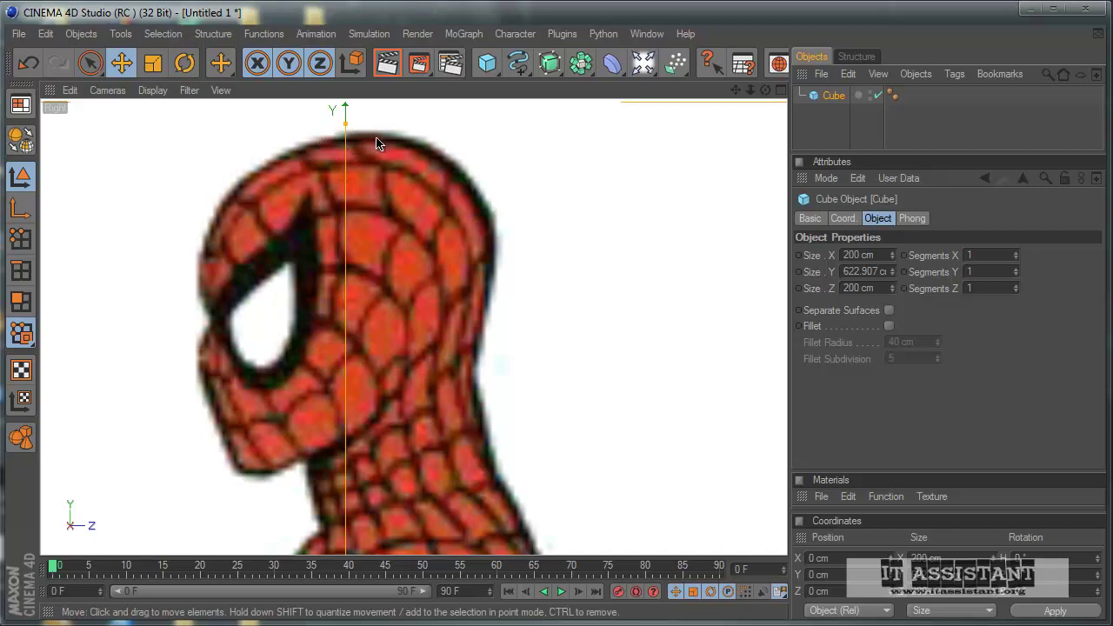
scroll(406, 224, down, 2)
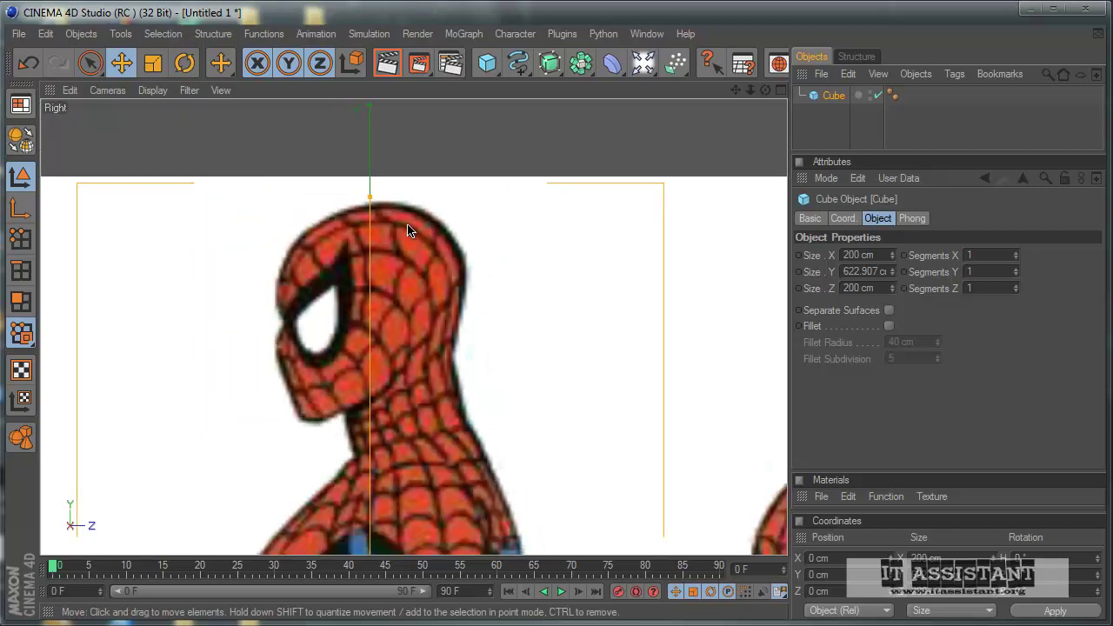
scroll(427, 255, up, 2)
scroll(422, 262, up, 1)
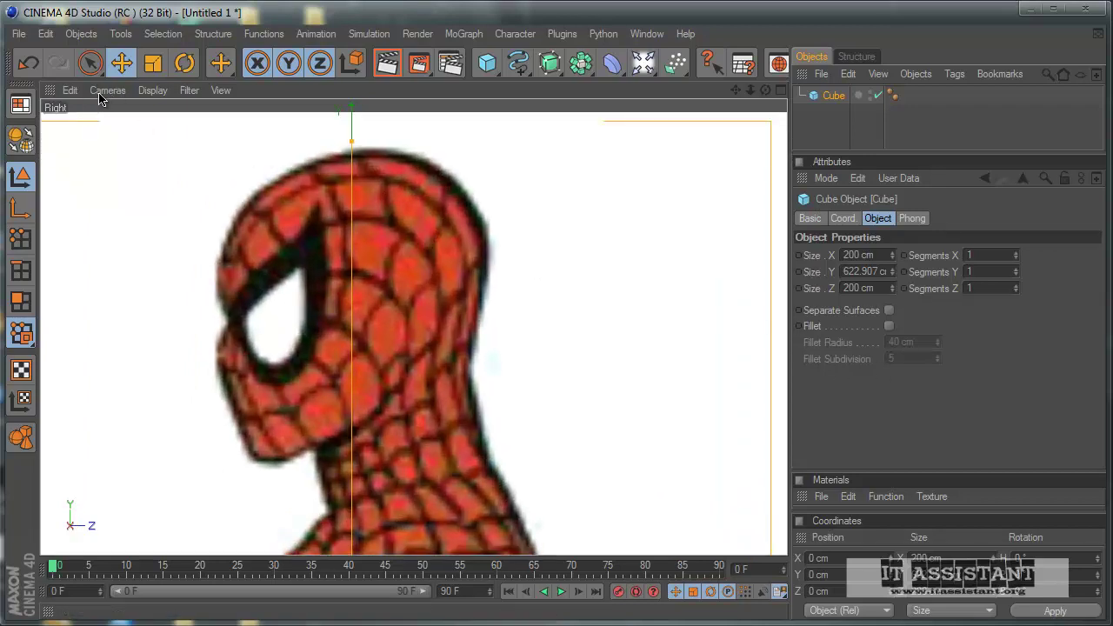
In the Right view's Back settings, nudge Size Y up four steps to 805.018 × 641.643
click(74, 92)
click(130, 387)
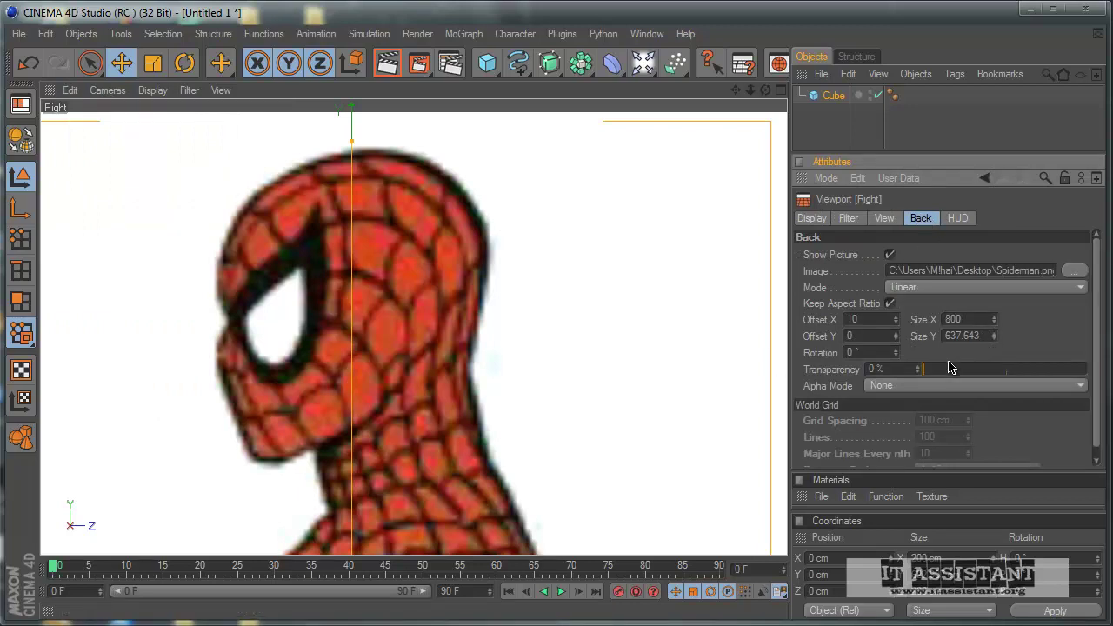
click(996, 333)
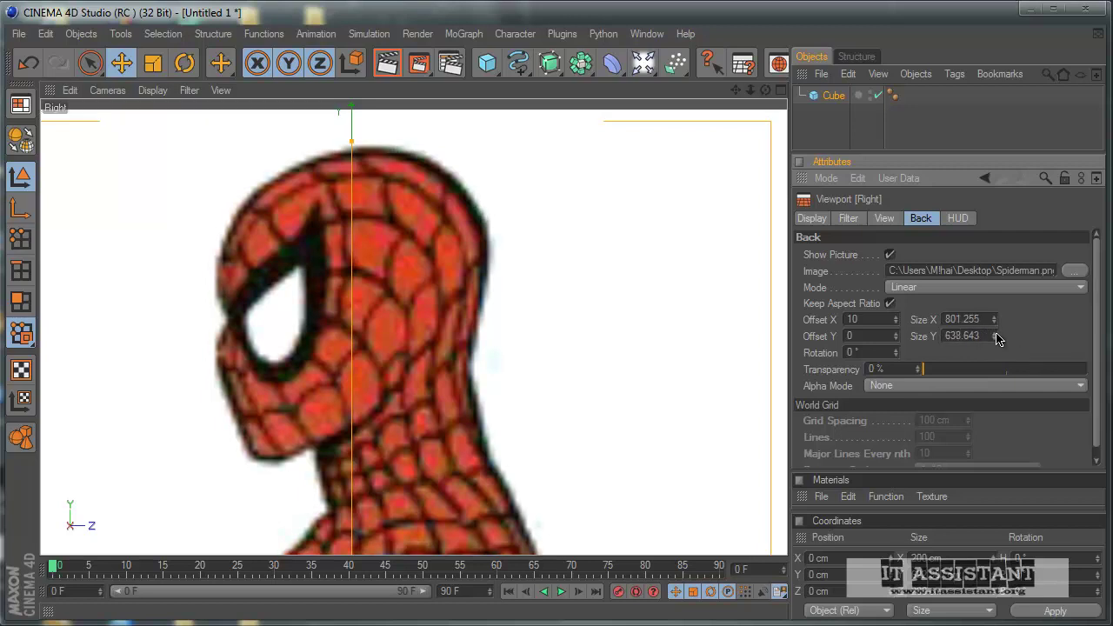
click(997, 333)
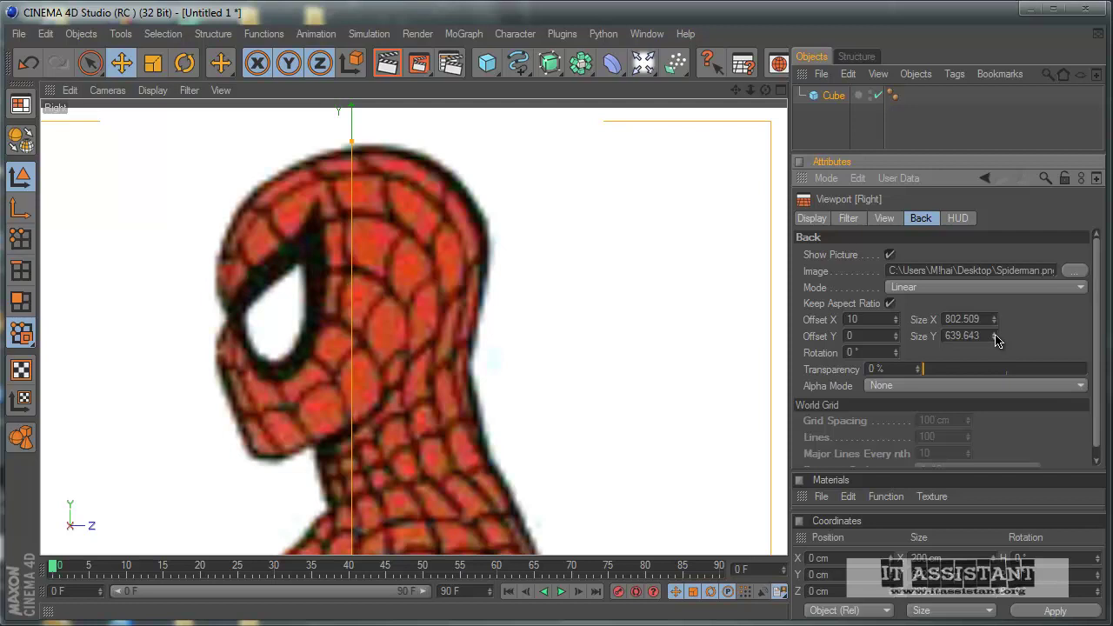
click(995, 336)
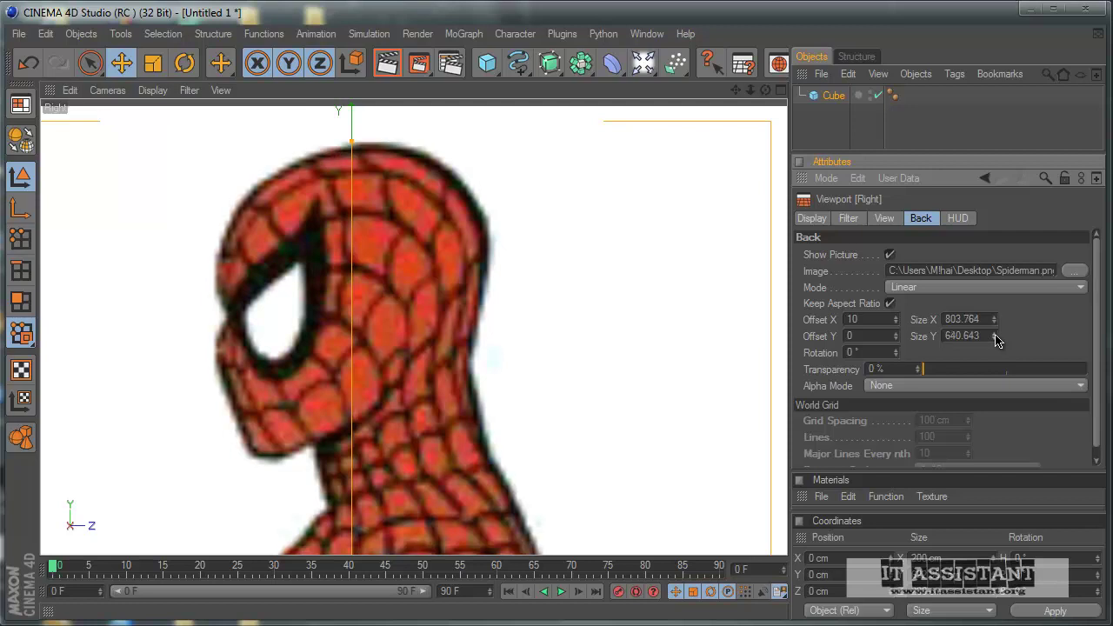
click(996, 335)
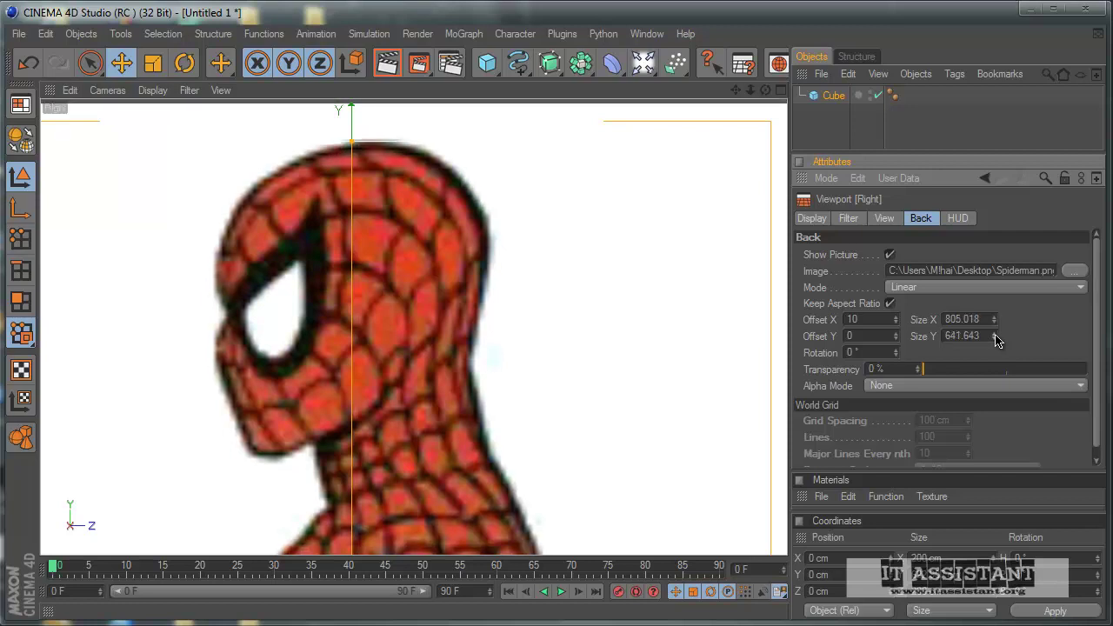
scroll(488, 328, down, 2)
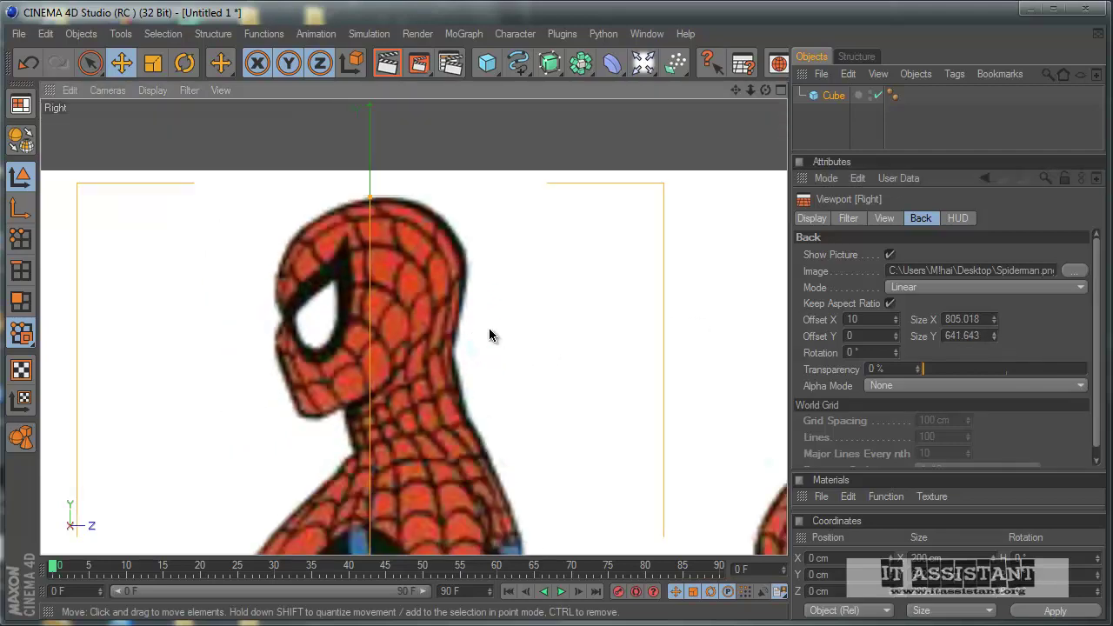
scroll(503, 337, down, 3)
scroll(503, 337, down, 2)
Delete the stretched cube and bring up a full-size Perspective view of the empty origin
click(830, 99)
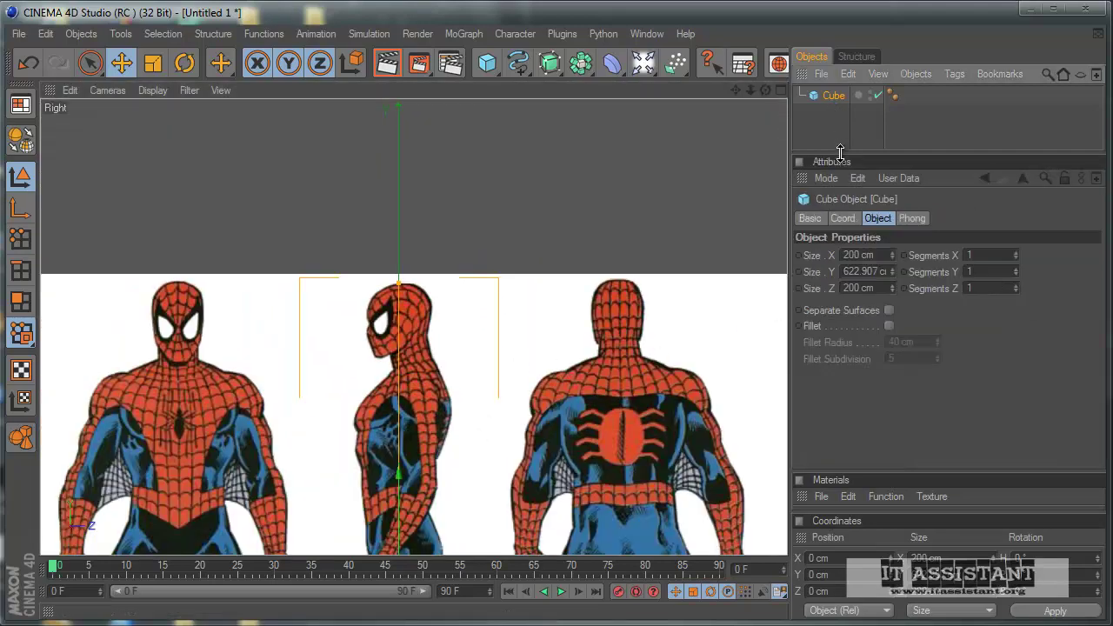
drag(877, 152, 885, 237)
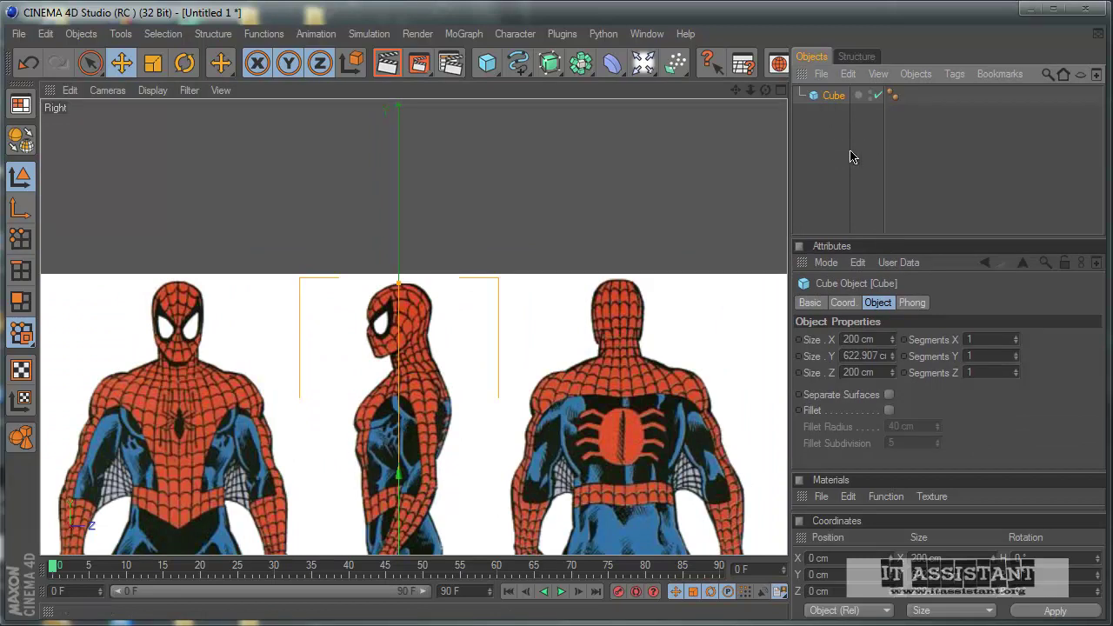
key(Delete)
middle_click(422, 271)
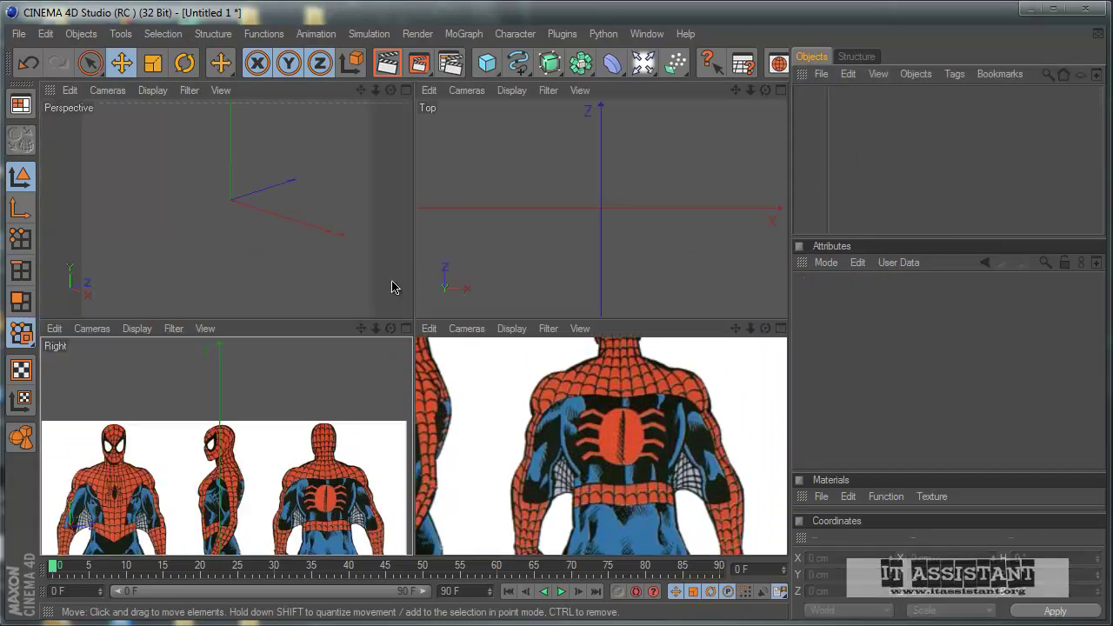
middle_click(367, 267)
mouse_move(467, 293)
alt+mouse_down()
mouse_move(514, 387)
mouse_move(499, 385)
mouse_move(484, 310)
mouse_move(502, 289)
mouse_move(519, 400)
mouse_move(470, 253)
mouse_move(521, 383)
alt+mouse_up()
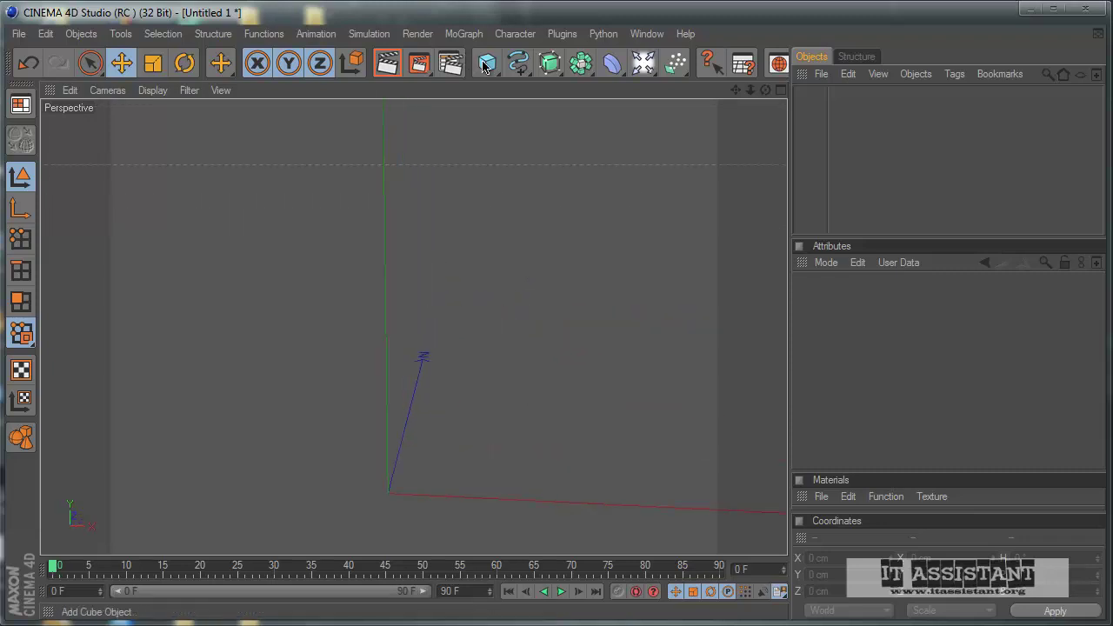
Add a fresh default 200 cm cube and view it in full-size Perspective
click(485, 68)
scroll(521, 347, down, 2)
middle_click(556, 374)
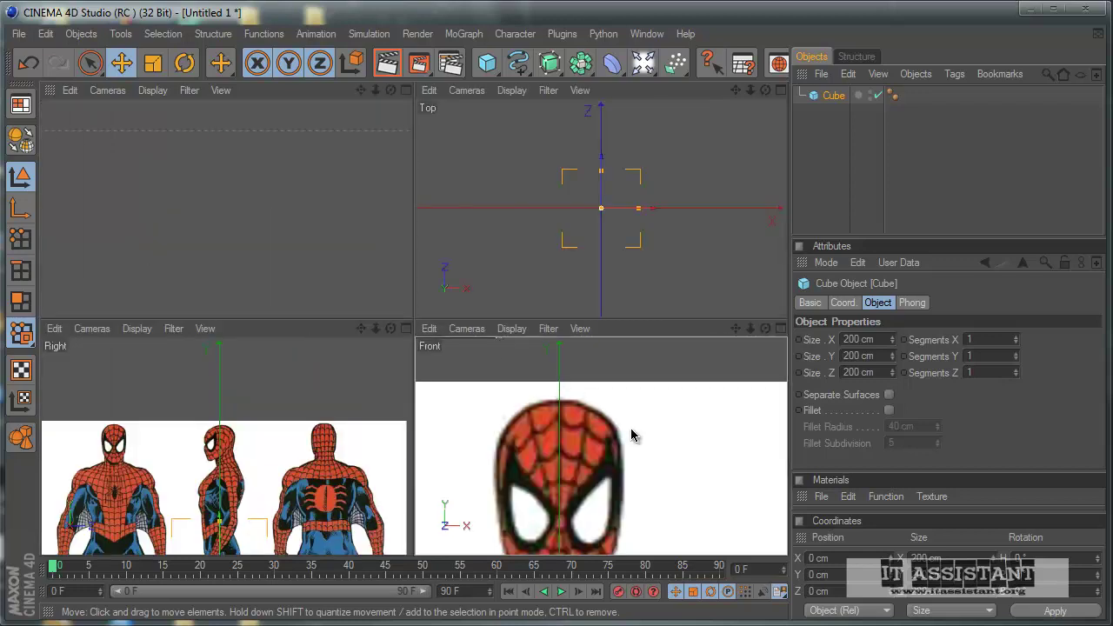
middle_click(632, 434)
middle_click(487, 378)
middle_click(347, 251)
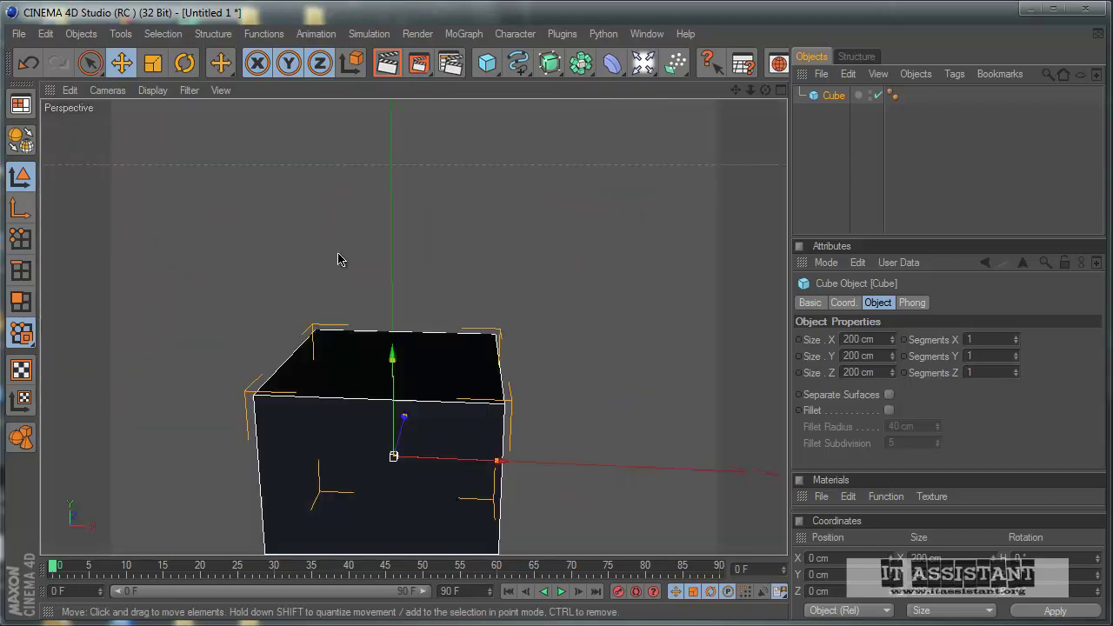
Give the cube 2 X segments and make it an editable polygon object
key(h)
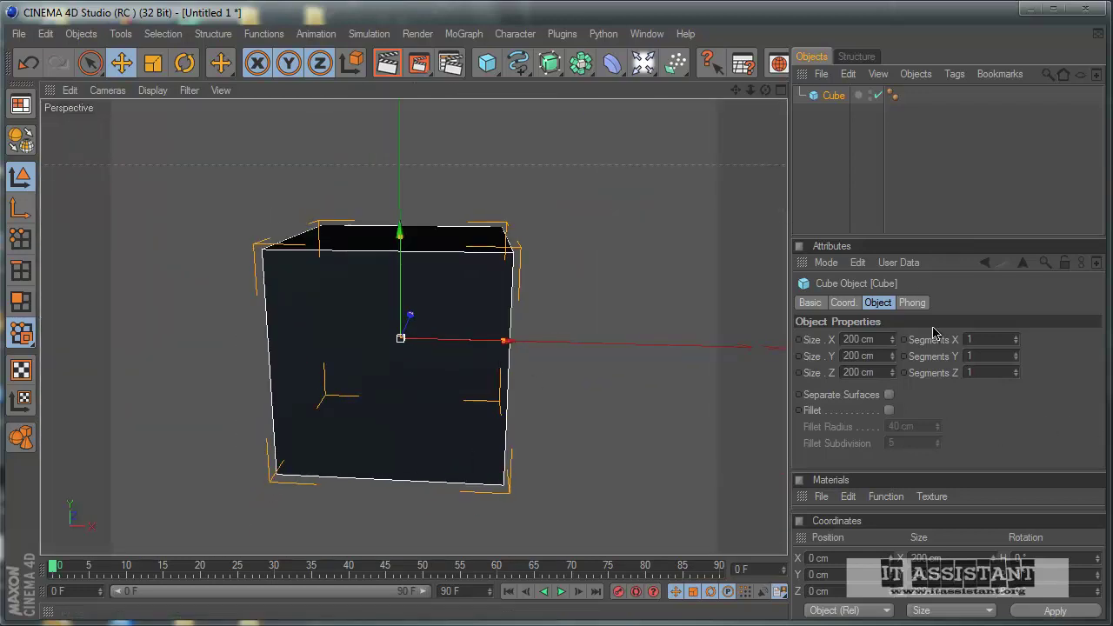
drag(930, 235, 932, 252)
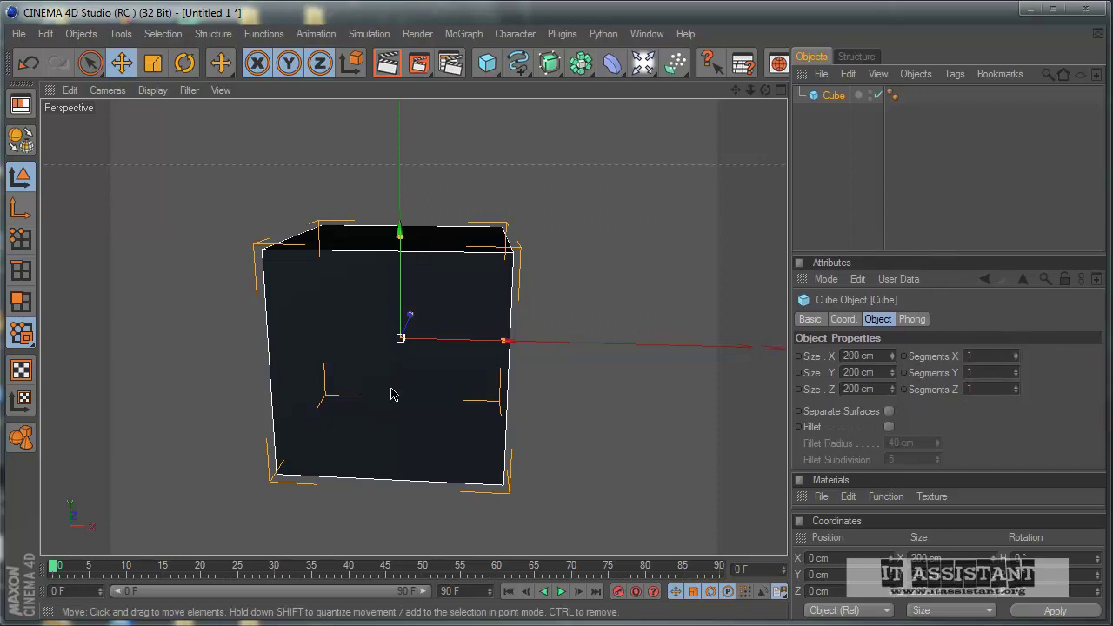
click(1017, 353)
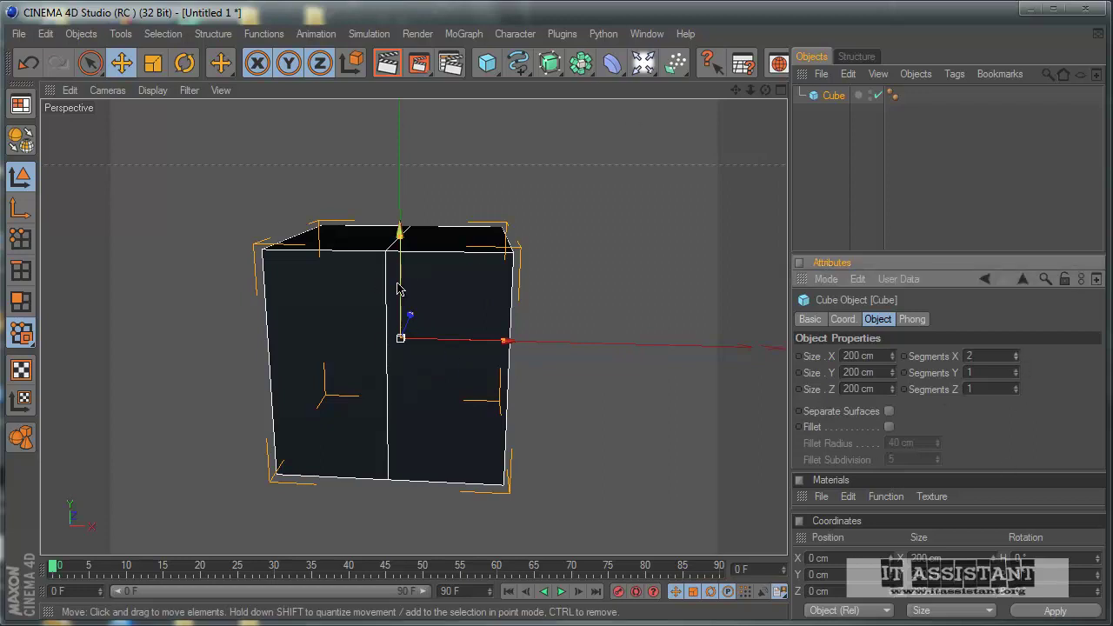
click(21, 104)
Maximize the Front view and pan down to the torso
middle_click(102, 248)
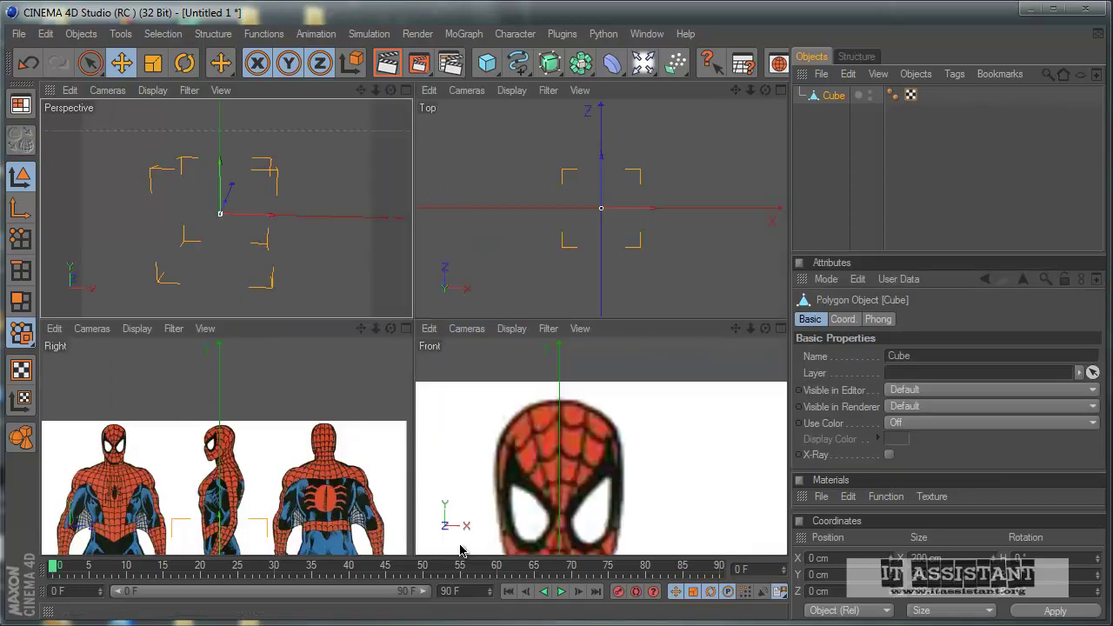
middle_click(511, 492)
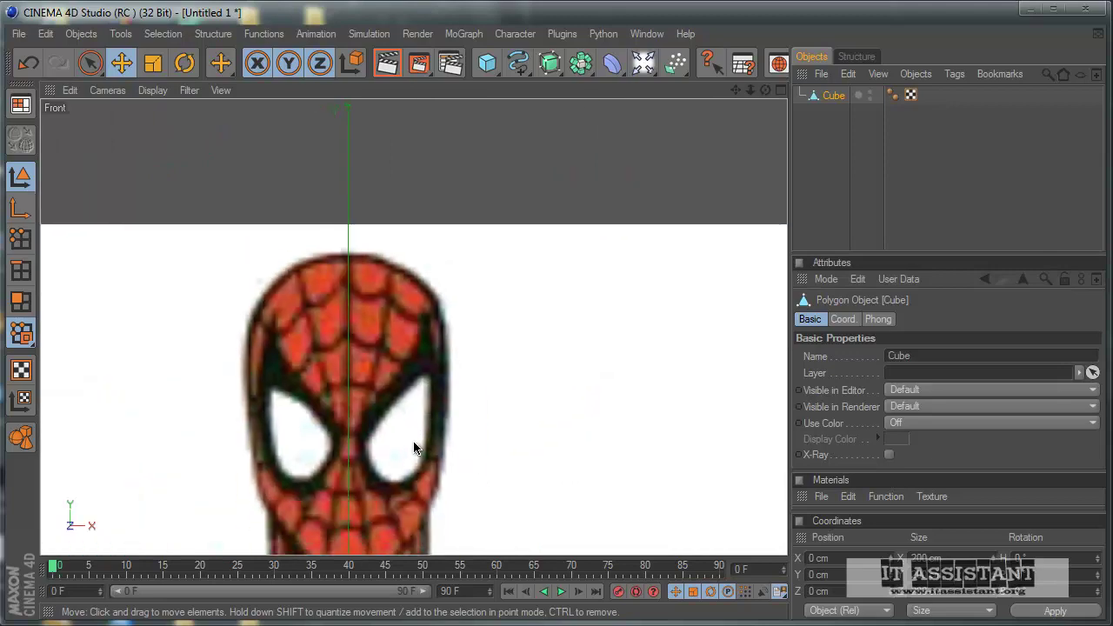
scroll(413, 441, up, 3)
alt+middle_drag(528, 354, 424, 427)
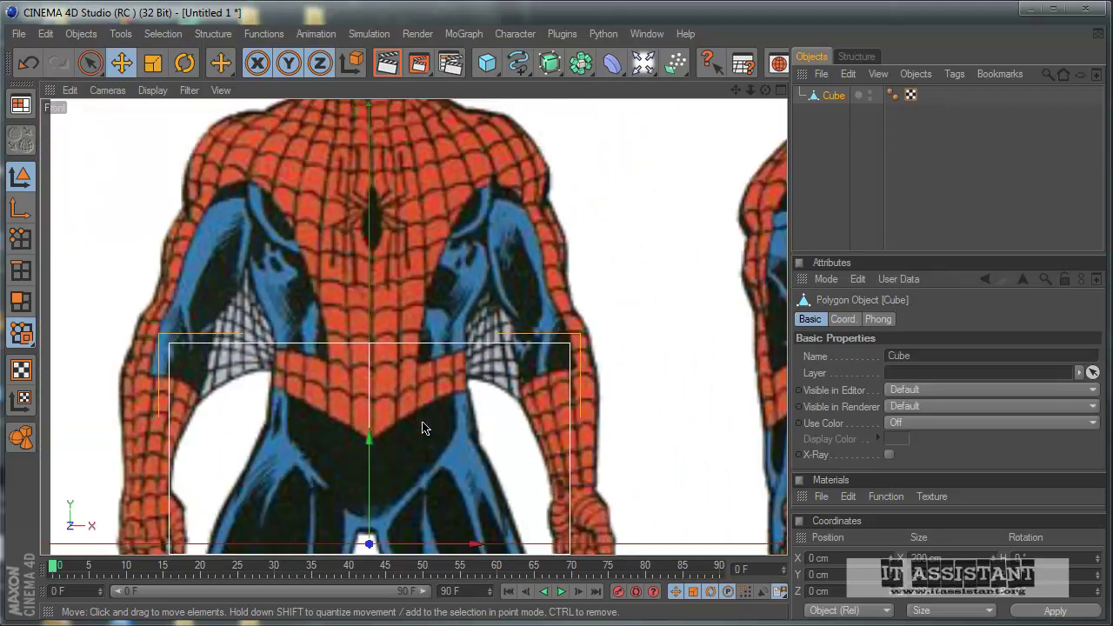
Raise the cube to Y 43.318 cm and recentre the Front view on the torso
scroll(424, 427, down, 1)
drag(372, 464, 522, 384)
scroll(452, 413, up, 1)
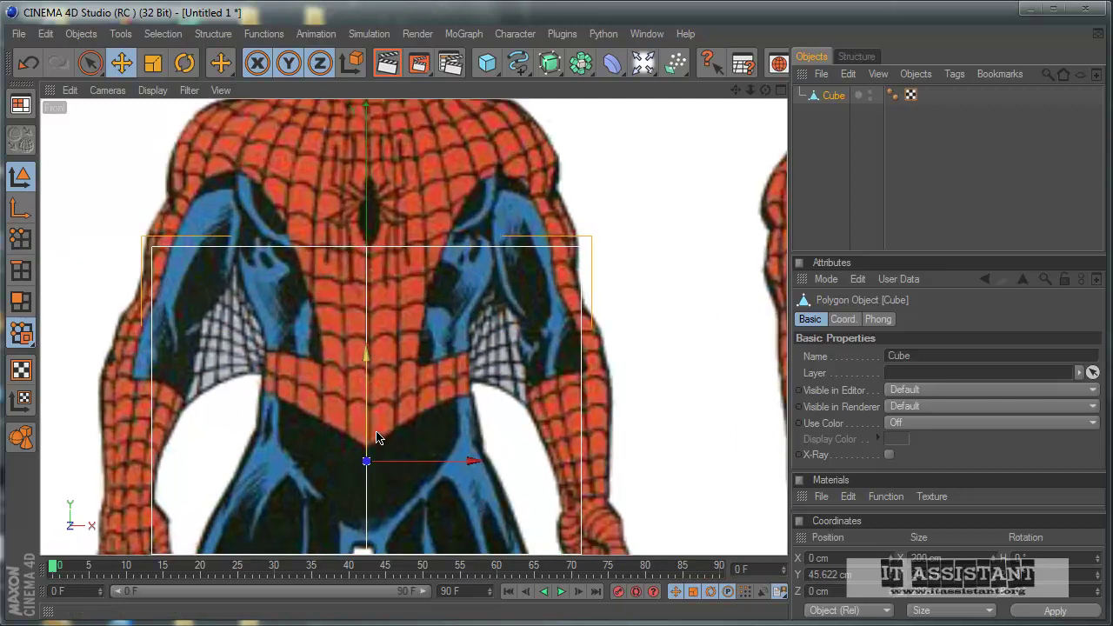
scroll(394, 439, up, 1)
alt+middle_drag(522, 385, 520, 394)
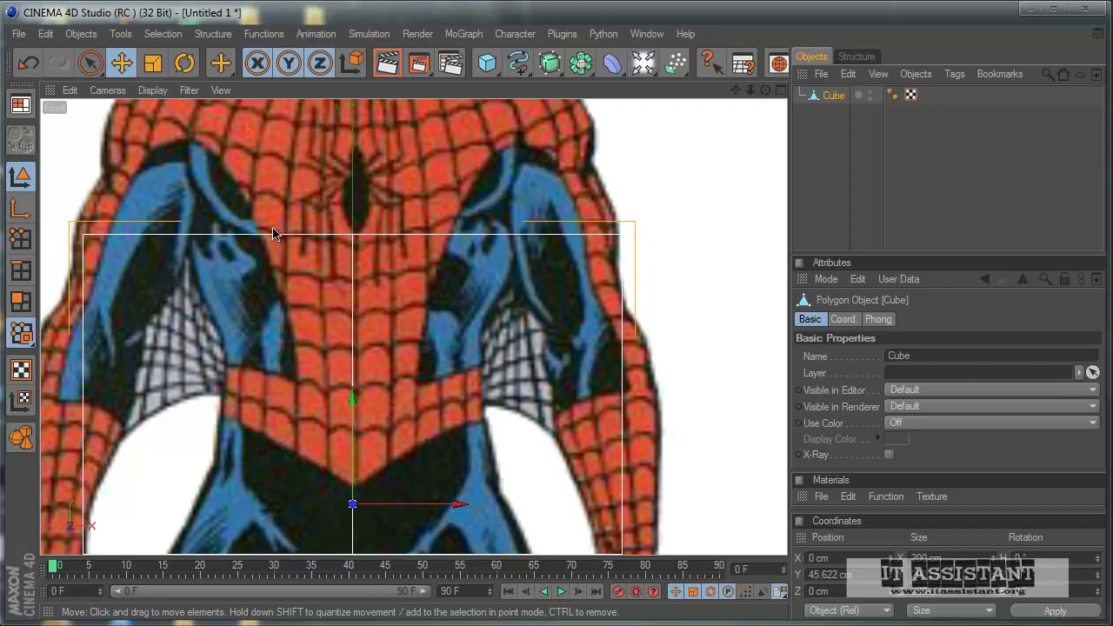
scroll(385, 360, down, 3)
scroll(385, 360, down, 2)
scroll(385, 360, up, 2)
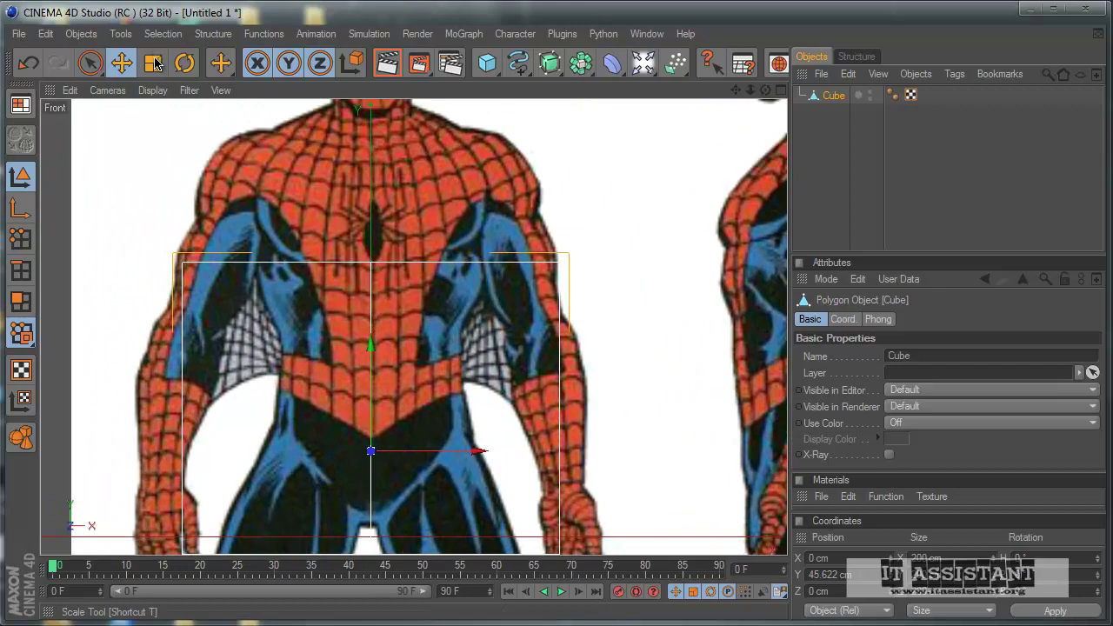
Shrink the cube vertically and raise it up onto the torso
key(t)
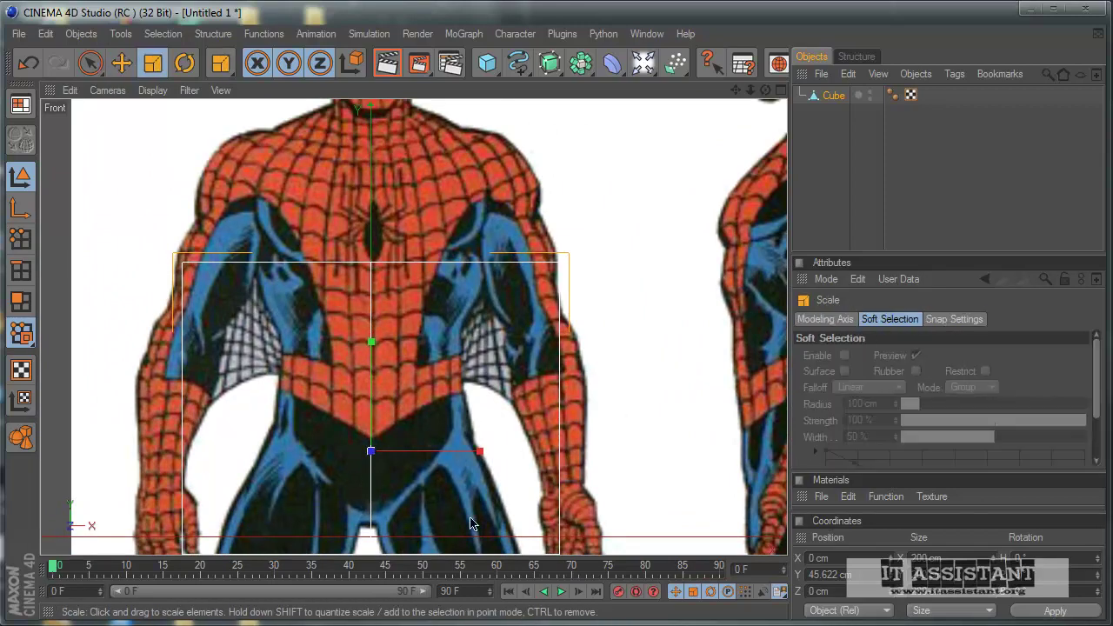
scroll(409, 326, down, 1)
drag(521, 385, 522, 385)
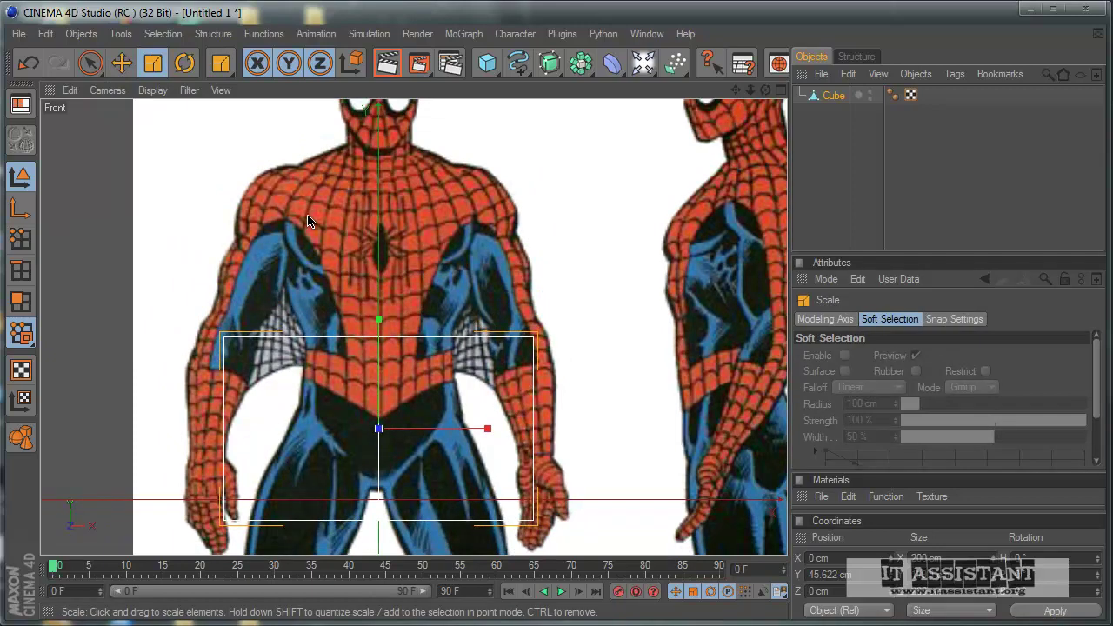
key(e)
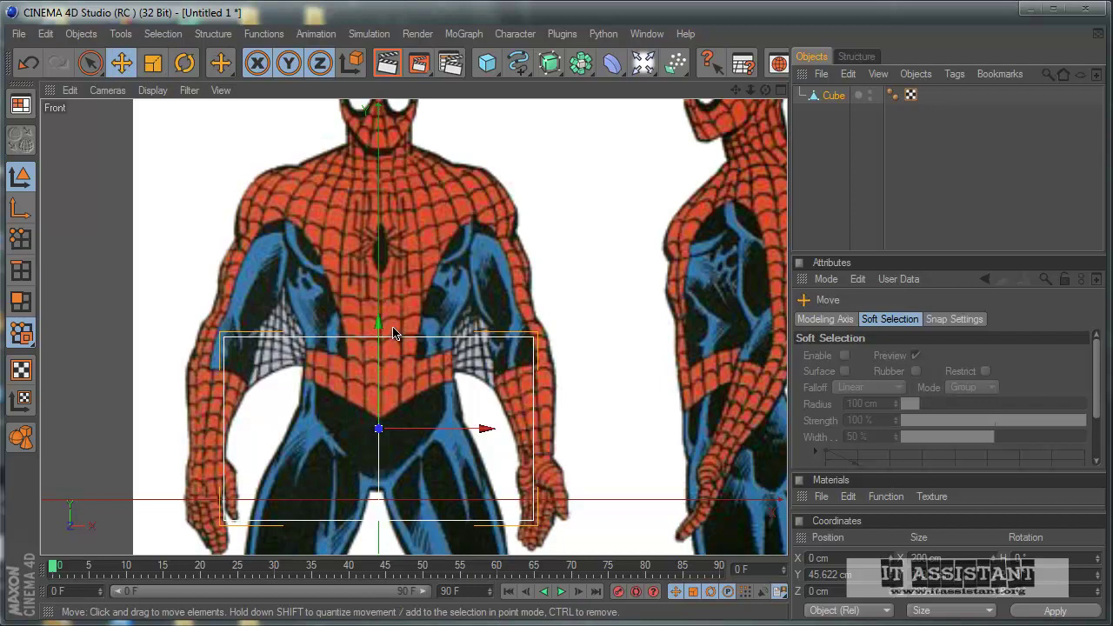
drag(521, 384, 521, 384)
key(r)
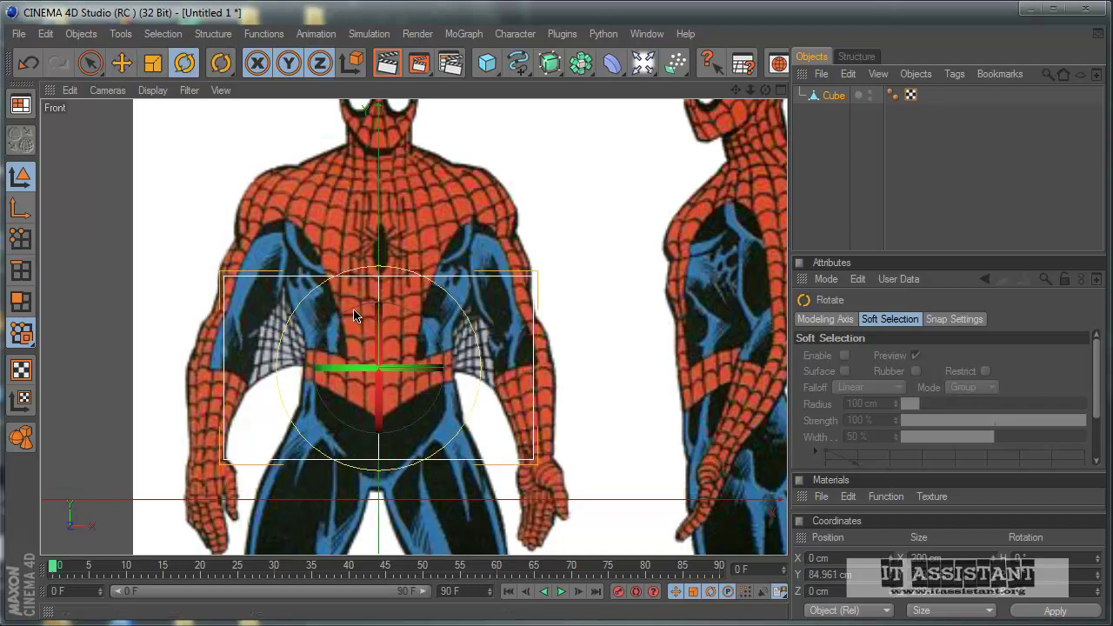
key(t)
drag(381, 270, 381, 276)
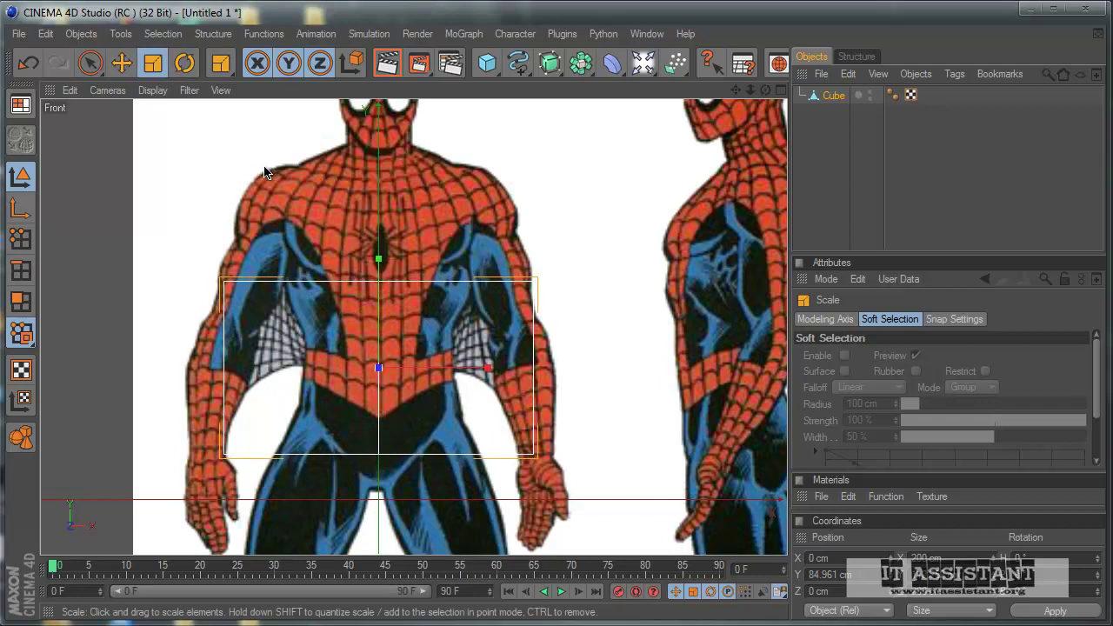
key(e)
drag(380, 304, 523, 386)
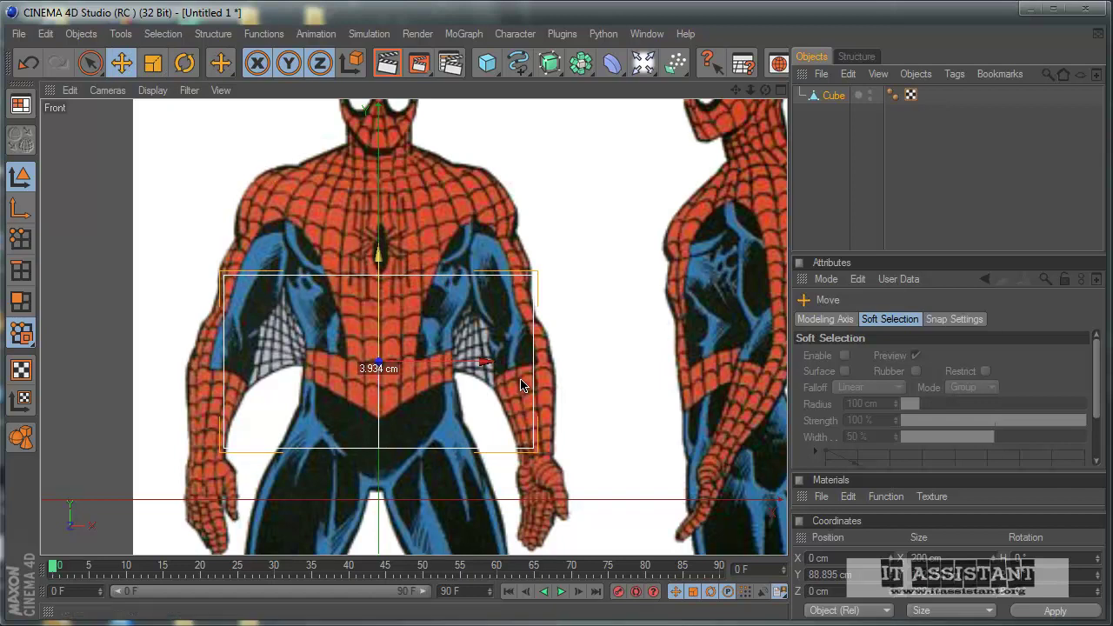
Narrow the cube to the torso's width and shorten it further
key(t)
mouse_move(522, 386)
mouse_down()
mouse_move(496, 385)
mouse_move(513, 384)
mouse_up()
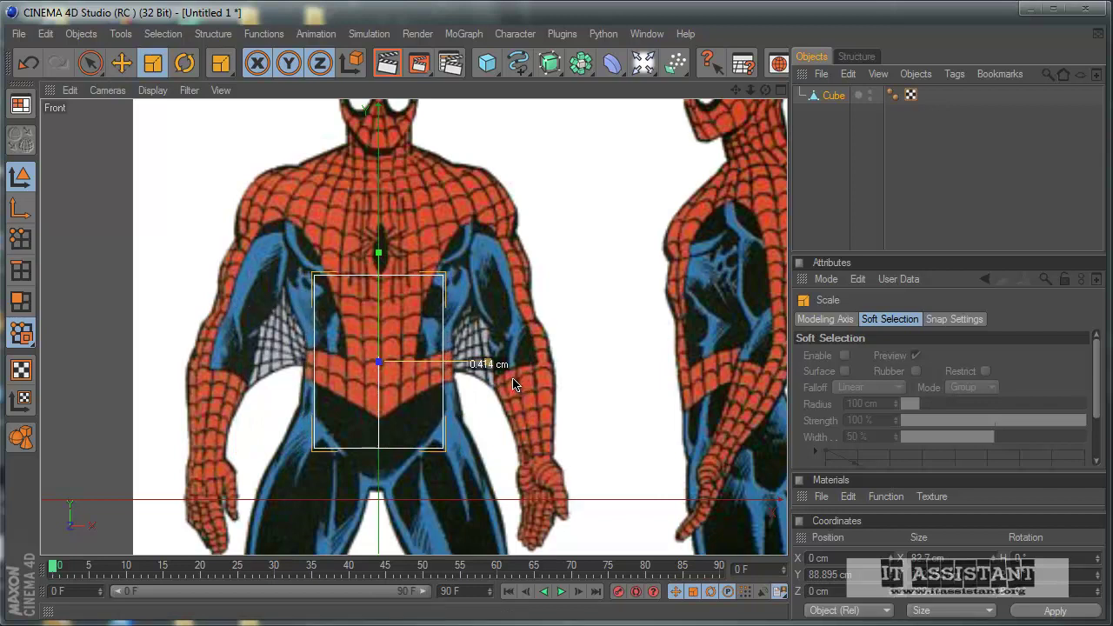
drag(378, 253, 520, 385)
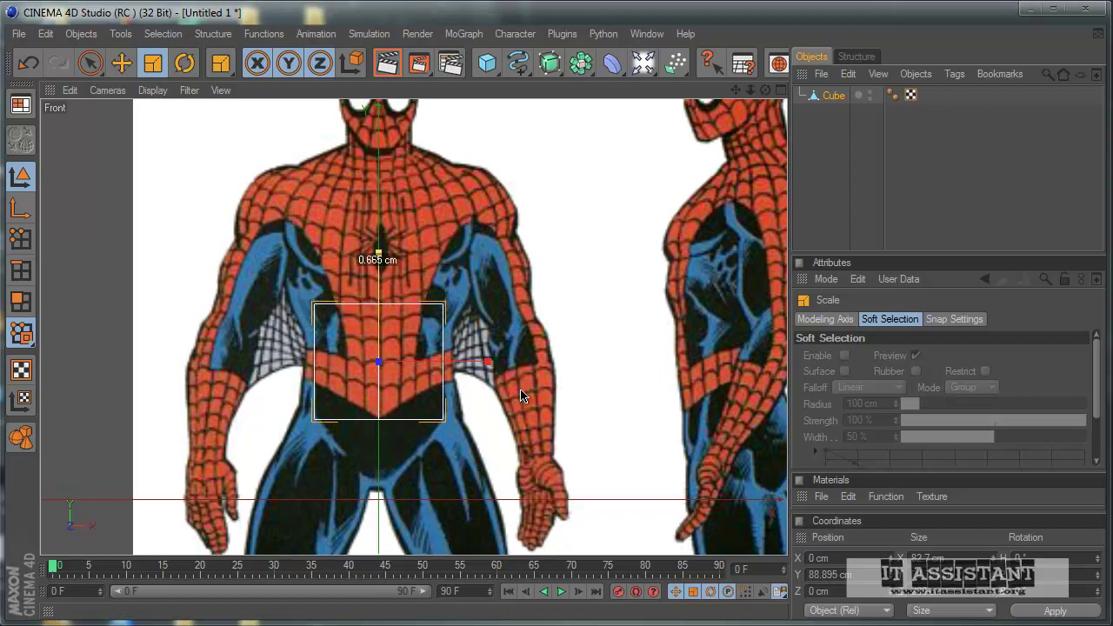
drag(521, 386, 518, 379)
key(e)
Zoom in on the torso and narrow the cube slightly with Scale
scroll(452, 281, up, 2)
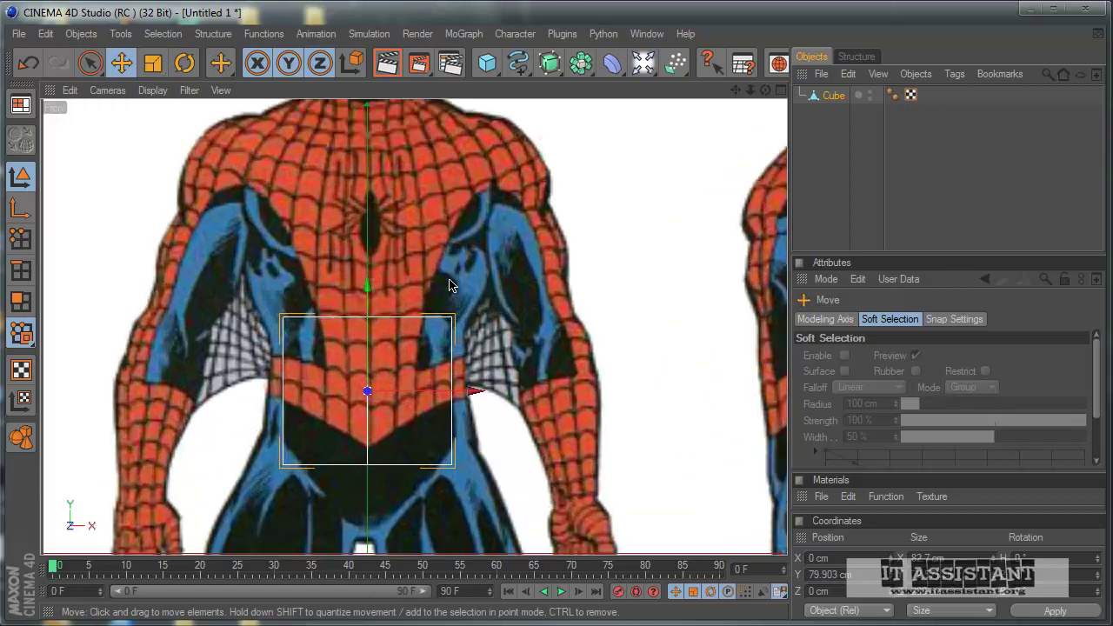
scroll(452, 281, up, 2)
scroll(452, 281, up, 2)
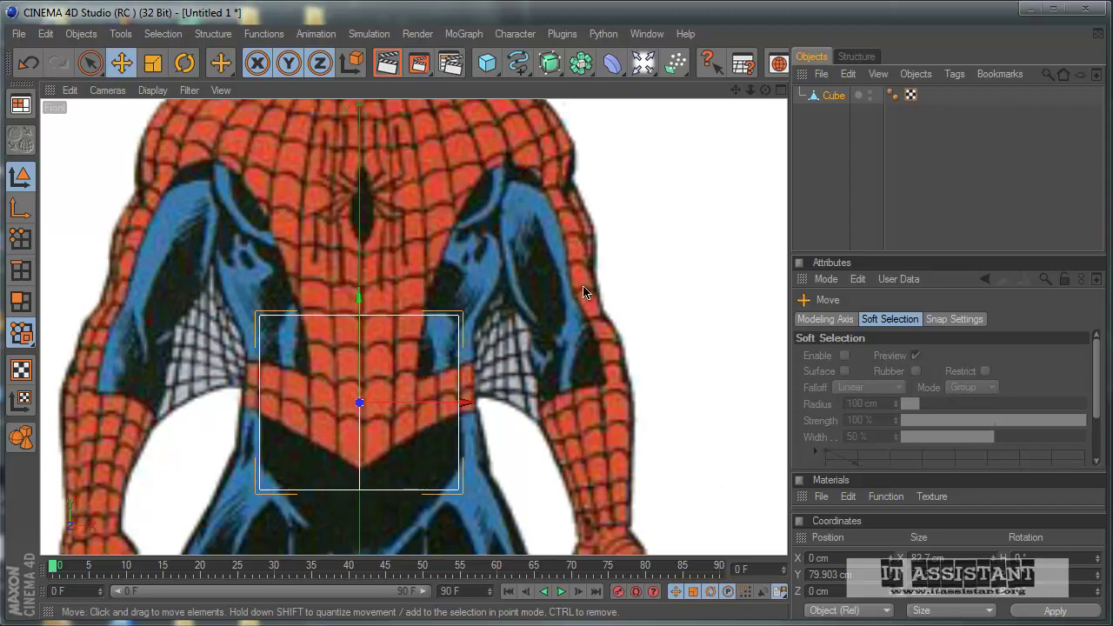
click(830, 95)
key(r)
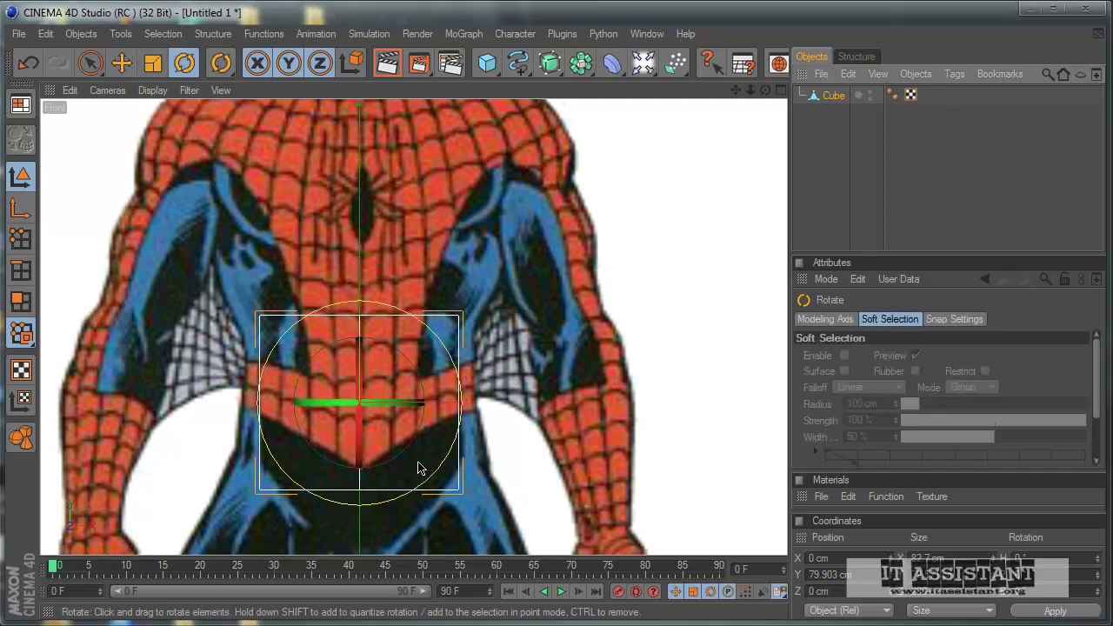
key(t)
drag(467, 401, 518, 384)
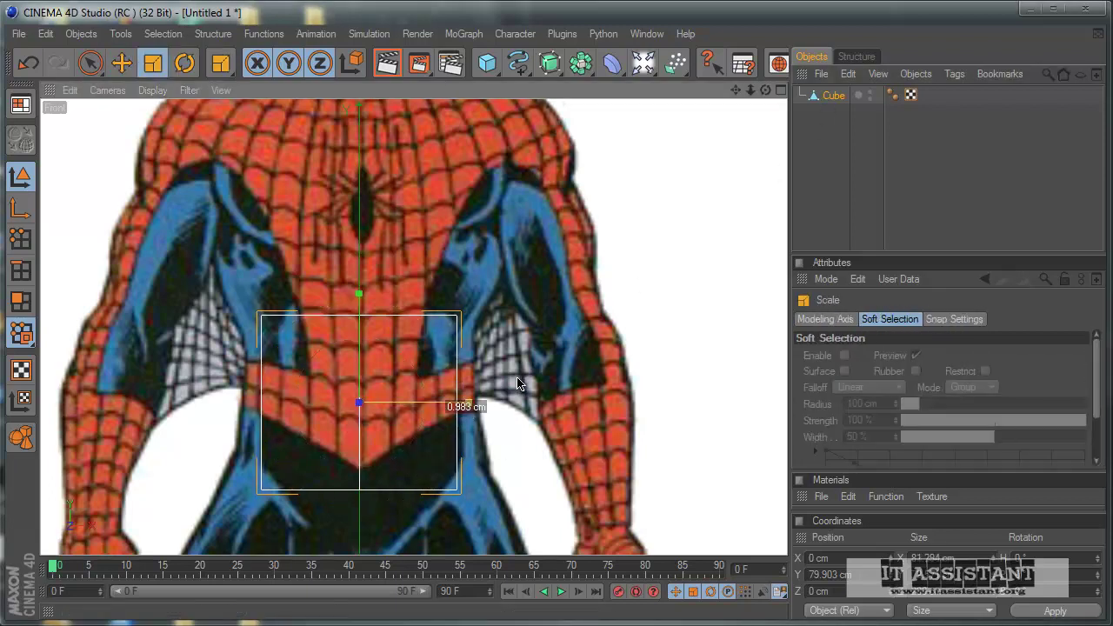
drag(518, 384, 488, 341)
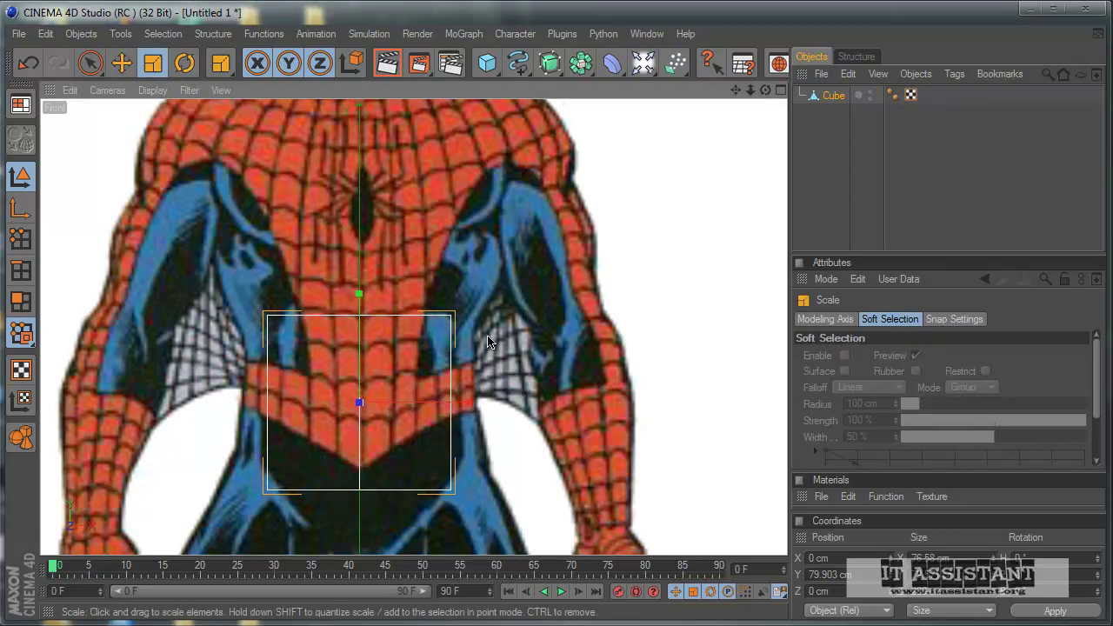
Nudge the cube up, then back down slightly to fit the torso
scroll(469, 309, up, 2)
scroll(487, 391, up, 2)
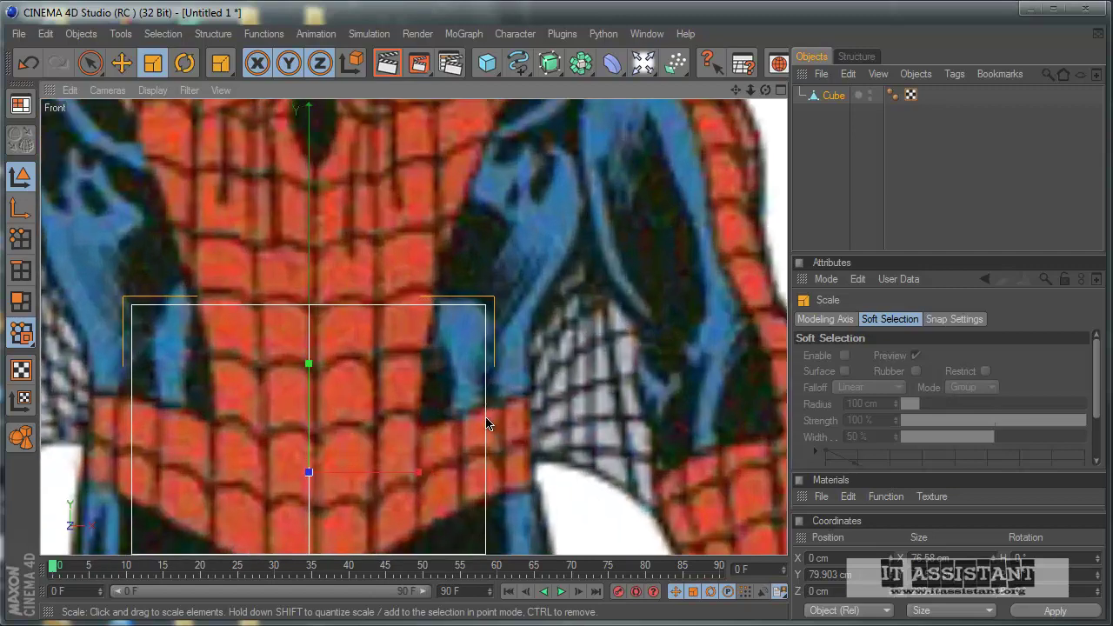
scroll(528, 282, down, 2)
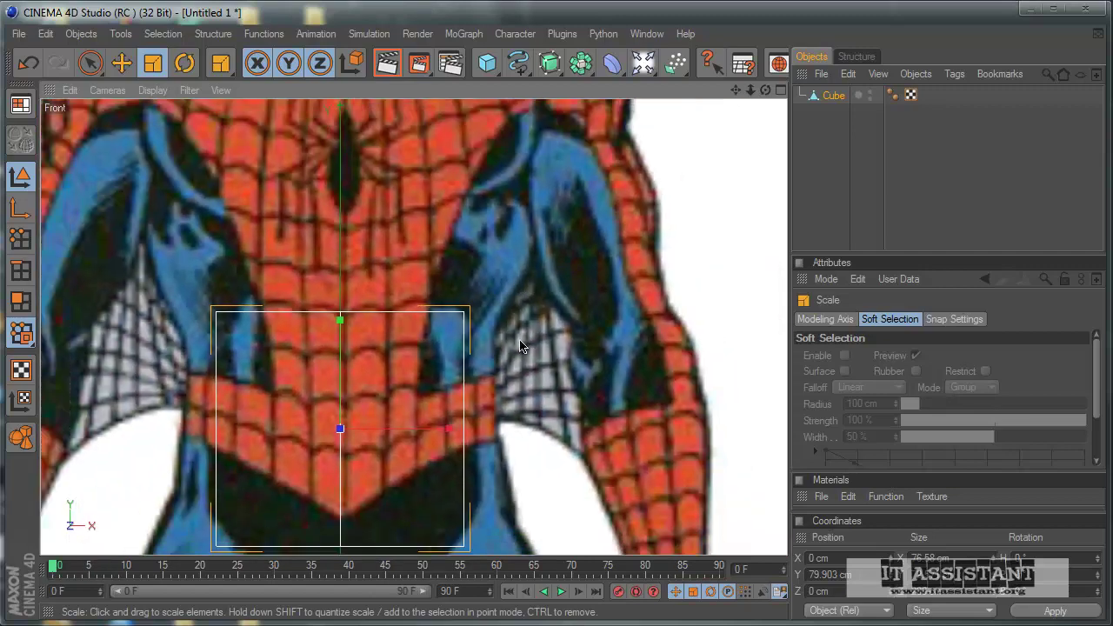
scroll(519, 346, down, 1)
scroll(496, 330, up, 1)
scroll(486, 344, down, 2)
scroll(483, 349, down, 1)
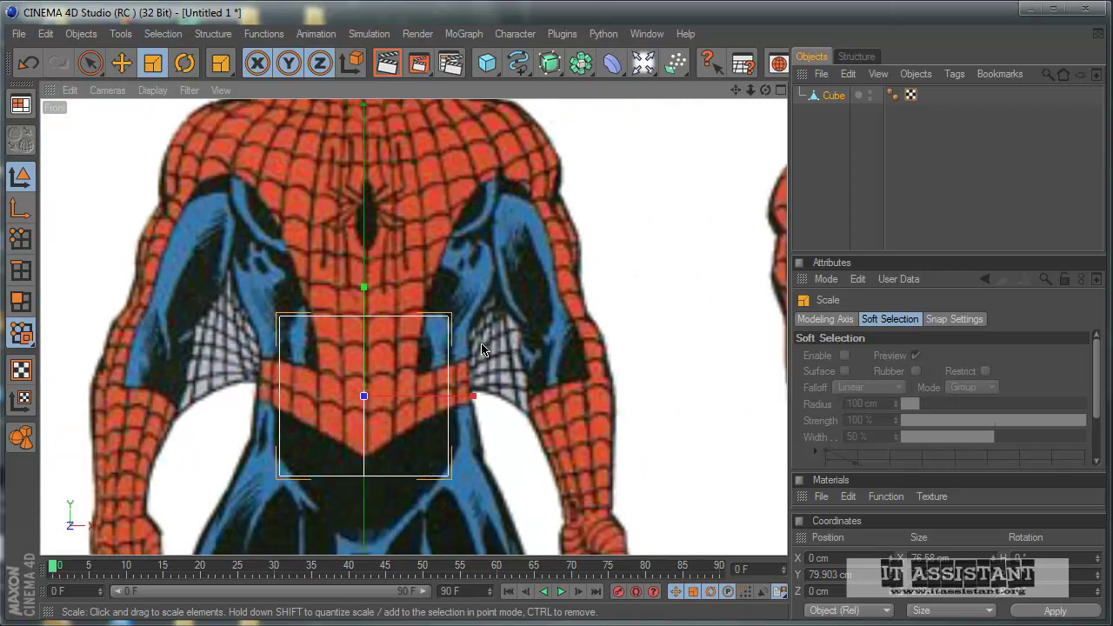
scroll(483, 349, up, 1)
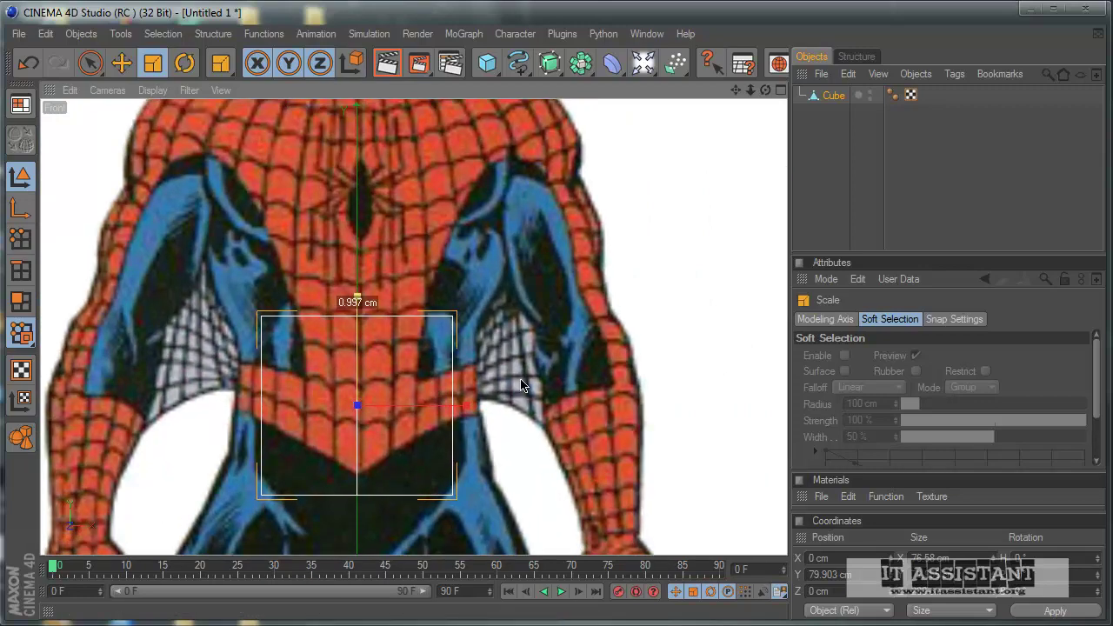
key(e)
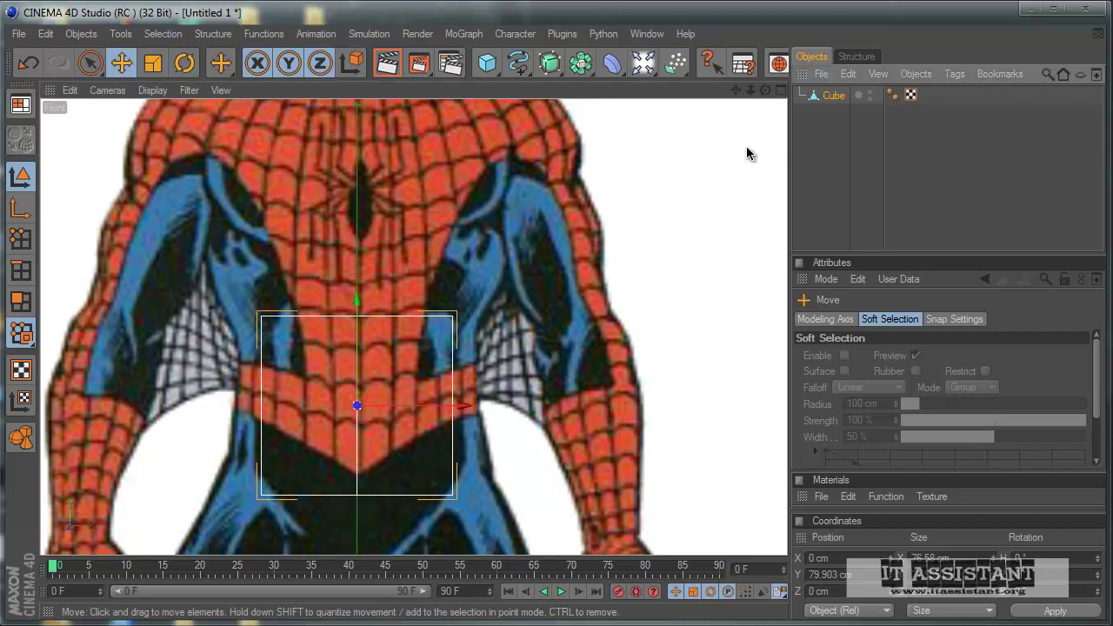
drag(355, 318, 522, 385)
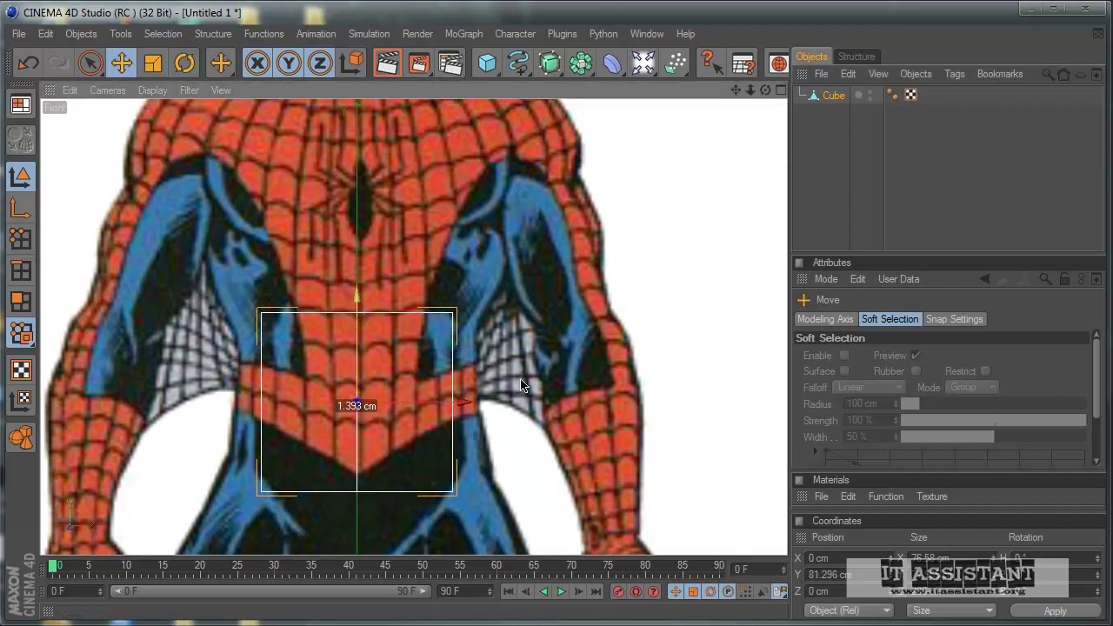
drag(521, 386, 522, 384)
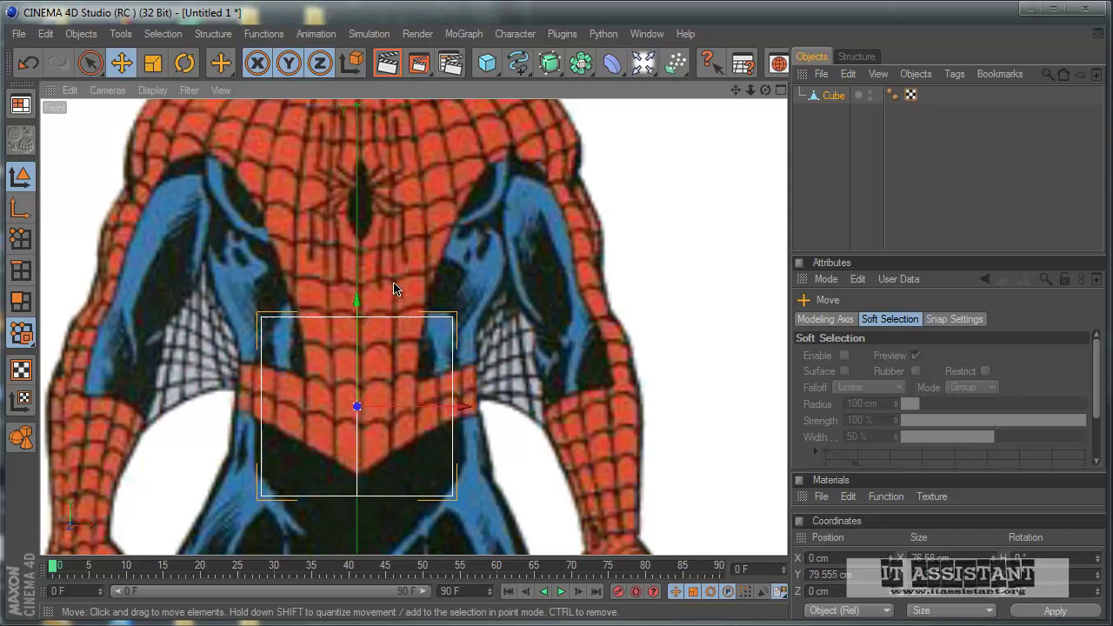
Narrow the cube a bit more and raise it to Y 80.6 cm
click(152, 63)
drag(522, 385, 509, 423)
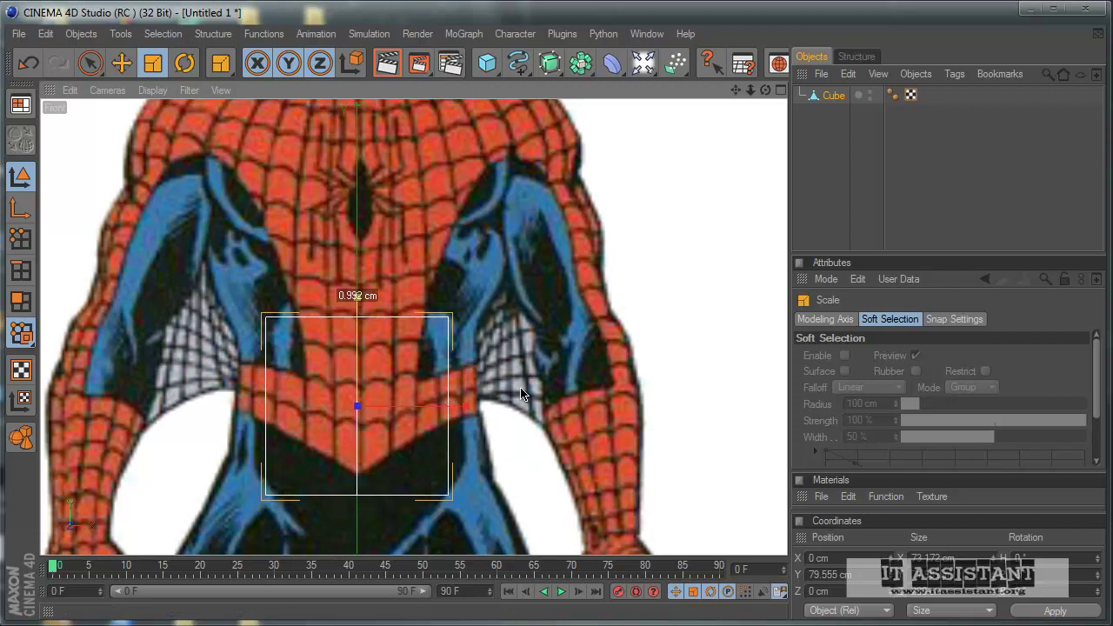
key(e)
drag(521, 384, 522, 383)
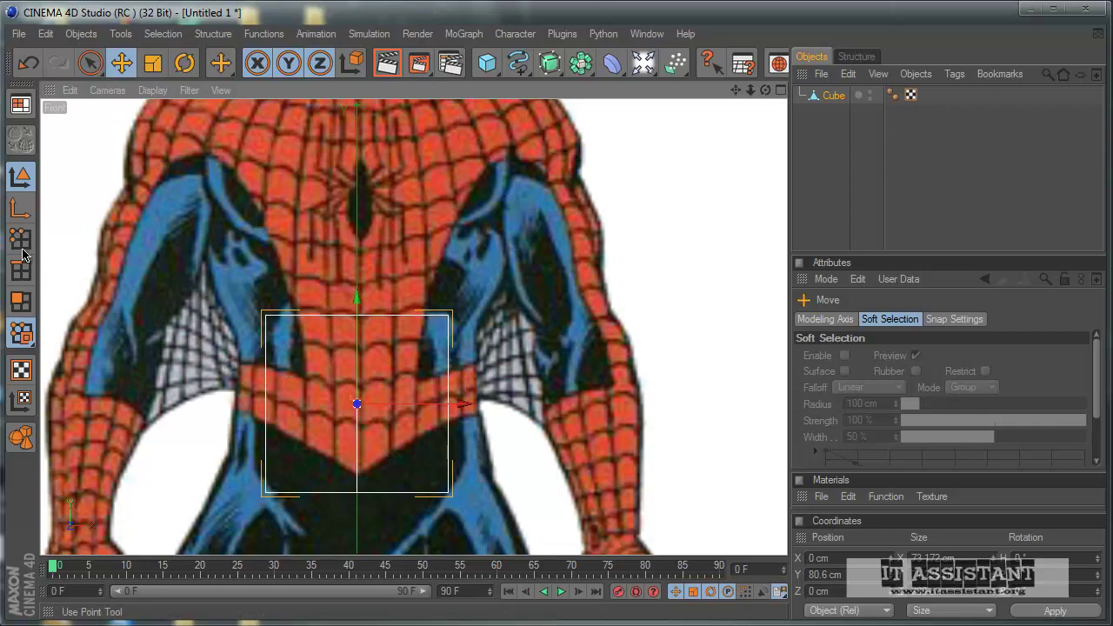
Orbit the box in Perspective, then maximize and zoom into the side reference view
middle_click(124, 219)
middle_click(136, 189)
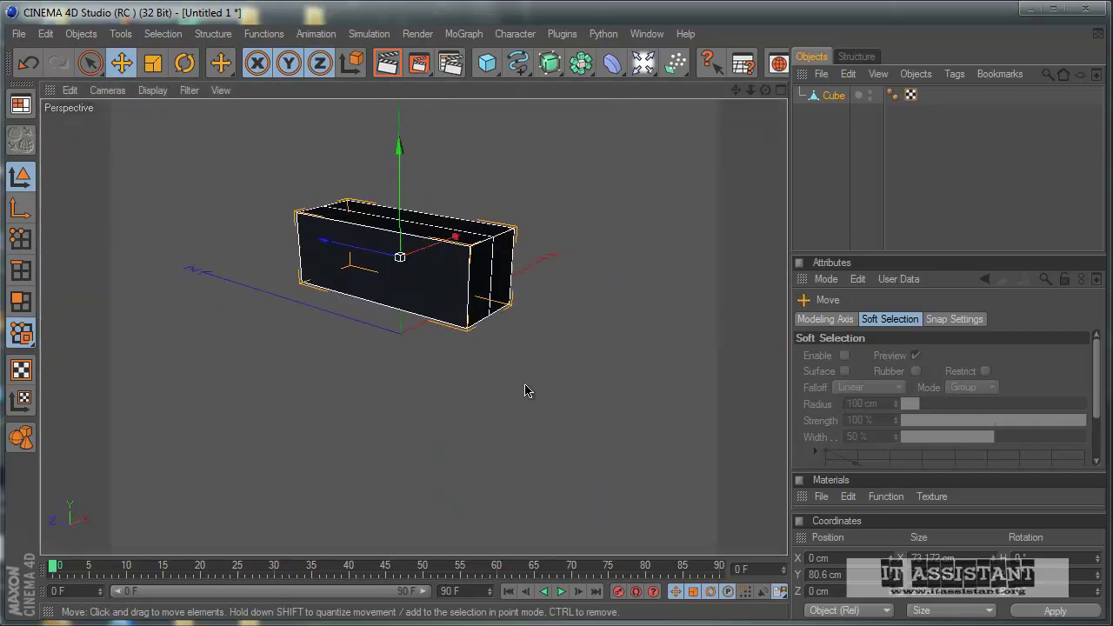
mouse_move(524, 391)
alt+mouse_down()
mouse_move(519, 380)
mouse_move(504, 390)
alt+mouse_up()
middle_click(278, 317)
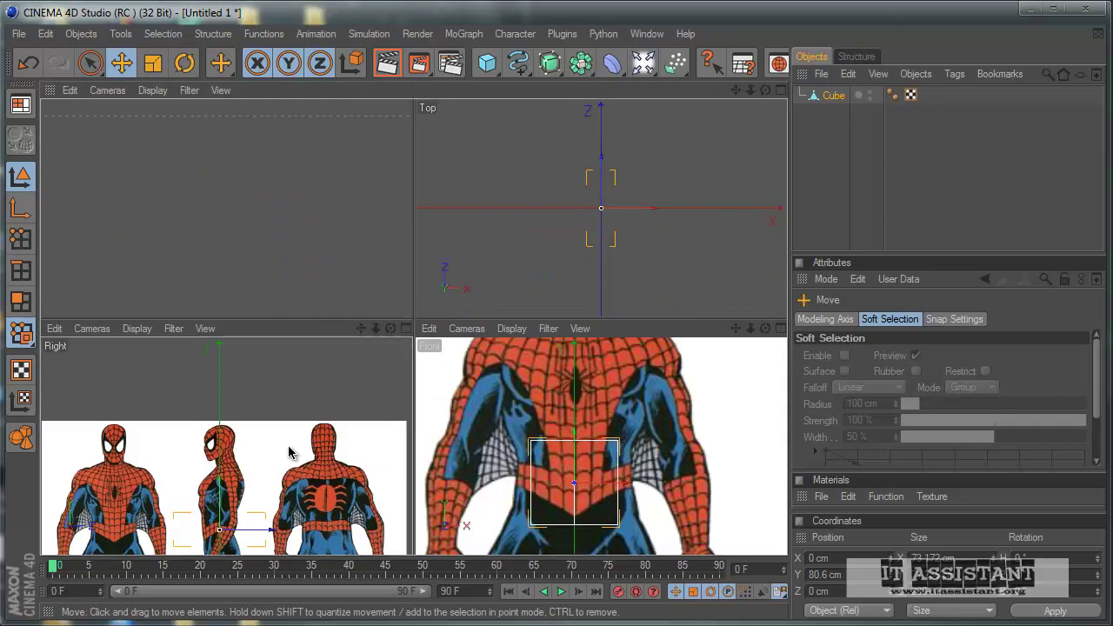
middle_click(289, 452)
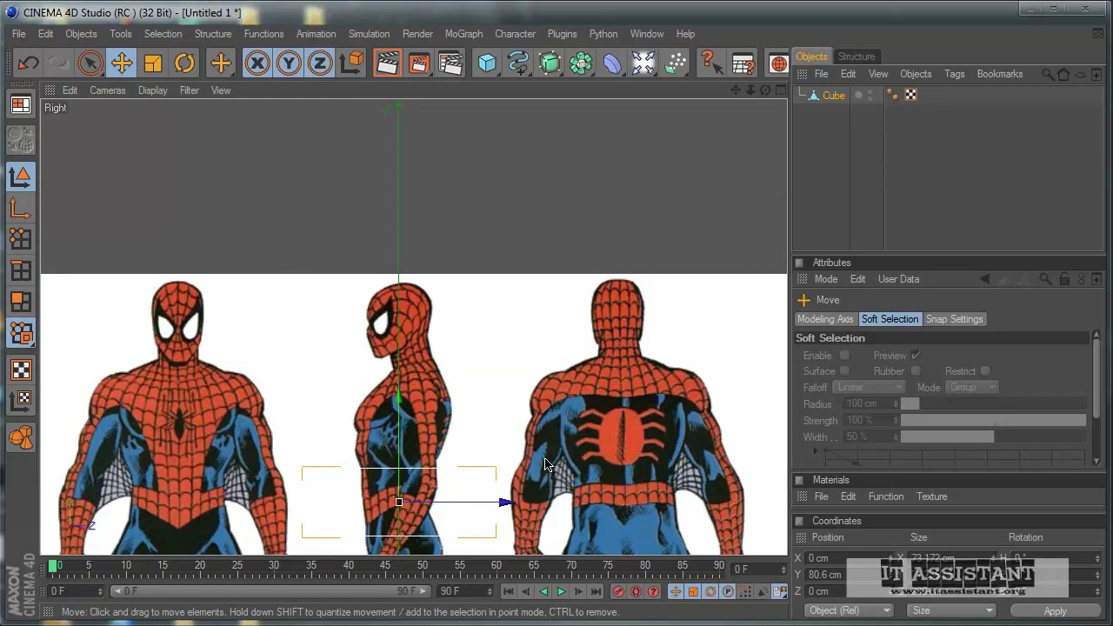
scroll(522, 378, up, 2)
scroll(546, 459, up, 2)
scroll(479, 425, up, 1)
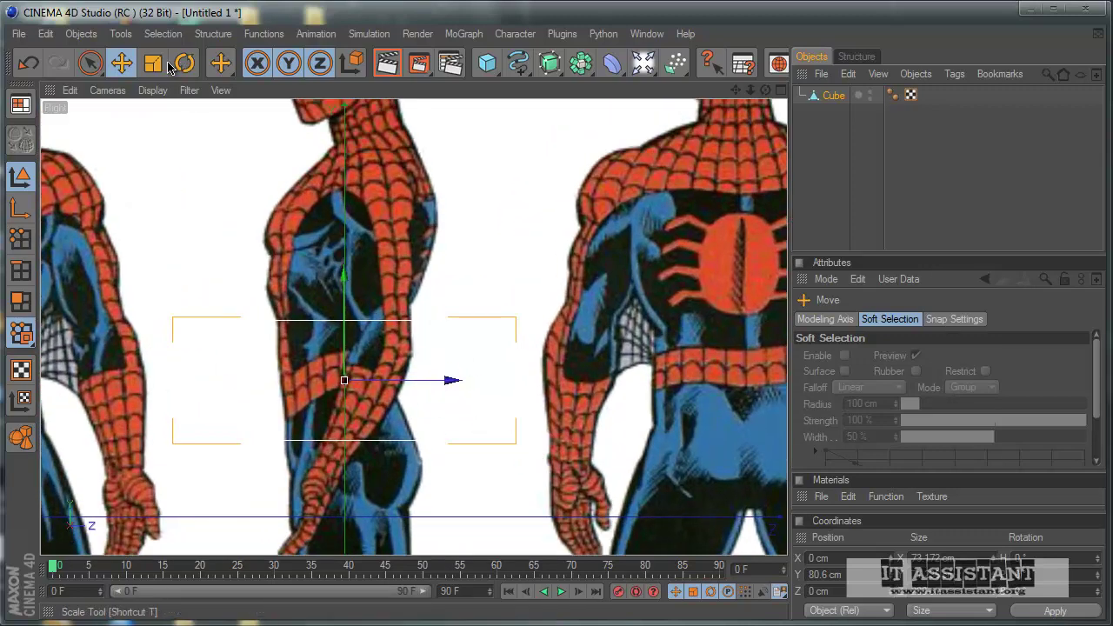
Shrink the cube's depth and slide it to Z -2.575 cm against the side blueprint
click(152, 63)
drag(453, 380, 521, 379)
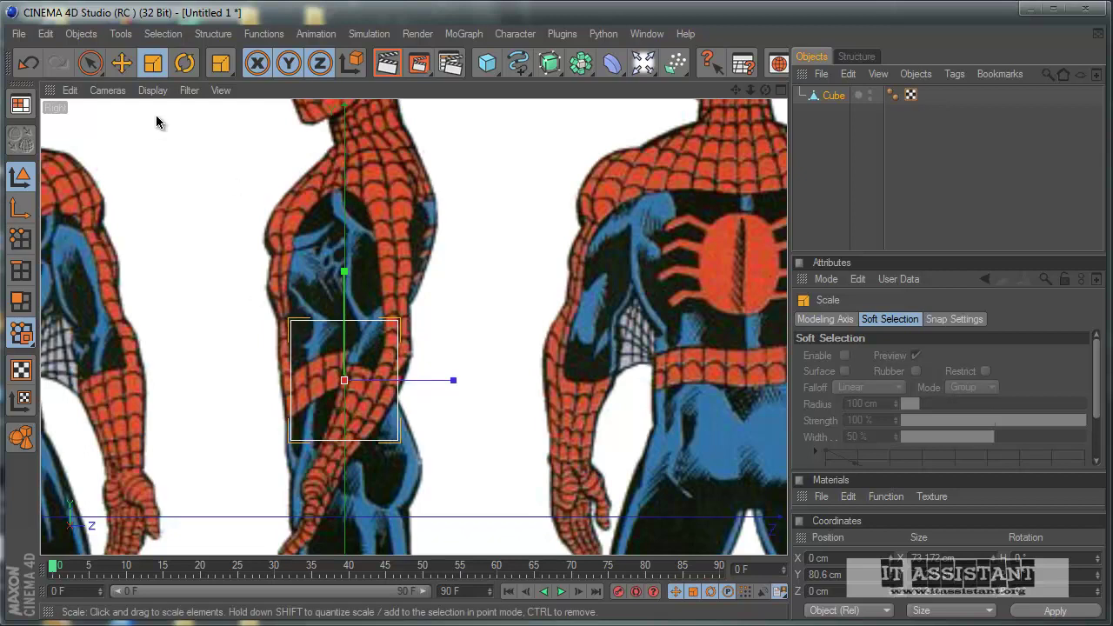
key(e)
drag(449, 380, 520, 384)
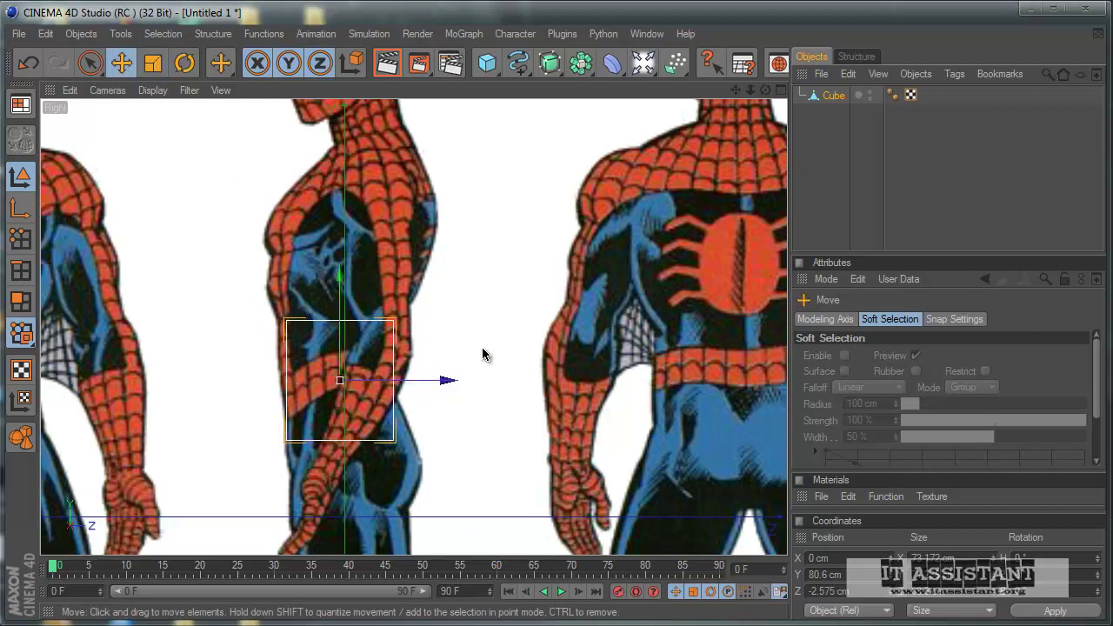
middle_click(550, 346)
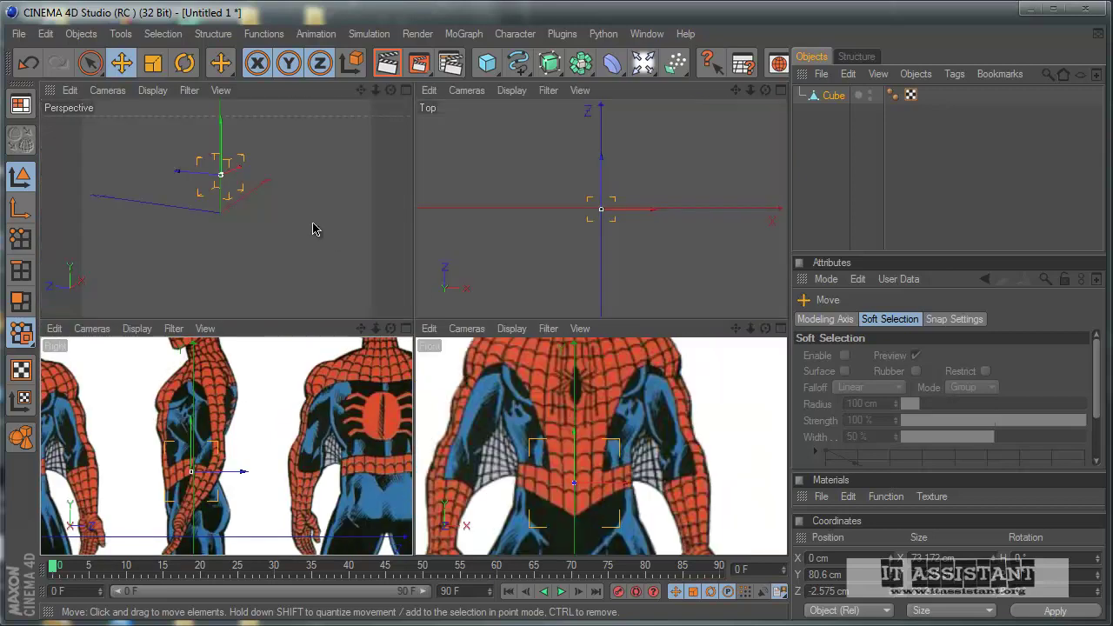
middle_click(323, 253)
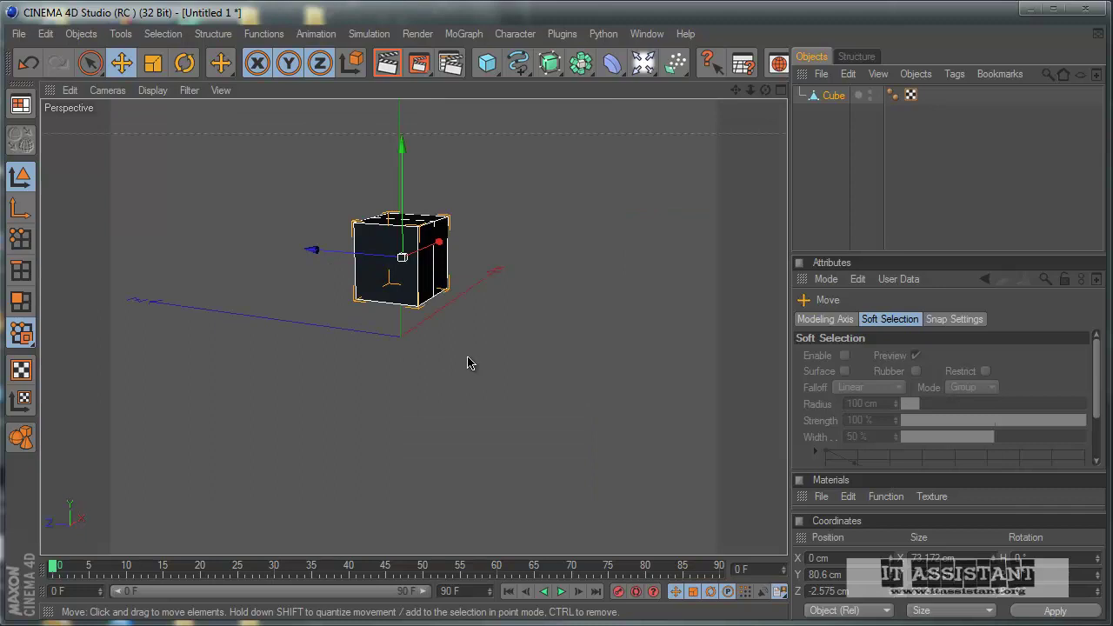
Switch to Live Selection in Points mode and orbit to a lower frontal angle
mouse_move(433, 321)
alt+mouse_down()
mouse_move(449, 355)
mouse_move(444, 400)
mouse_move(492, 379)
mouse_move(567, 383)
mouse_move(522, 385)
alt+mouse_up()
click(90, 63)
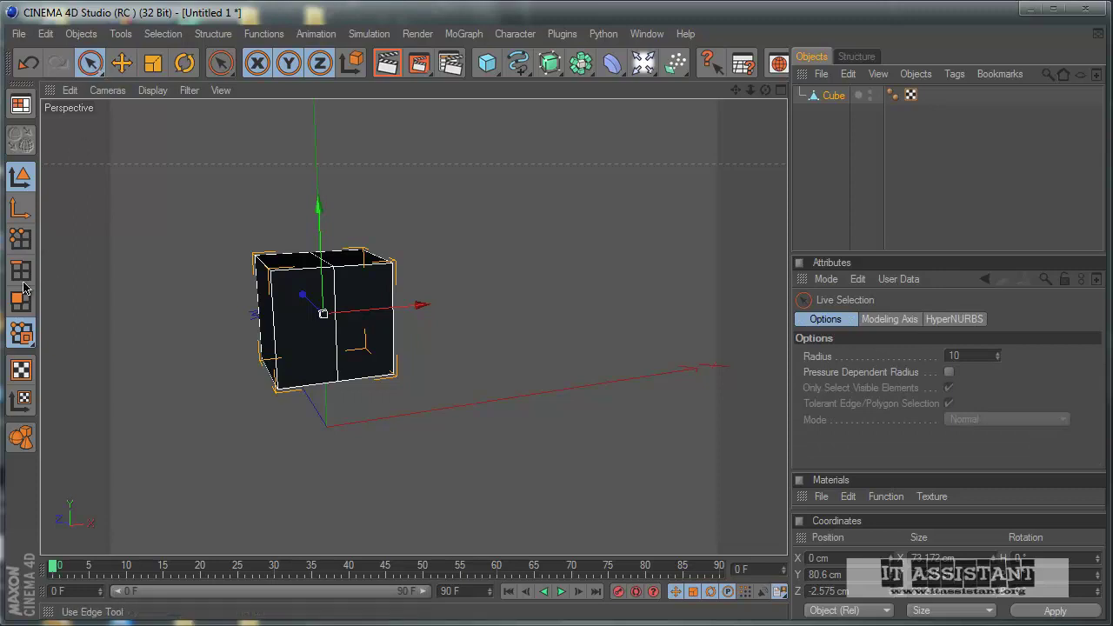
click(16, 233)
alt+drag(509, 377, 522, 387)
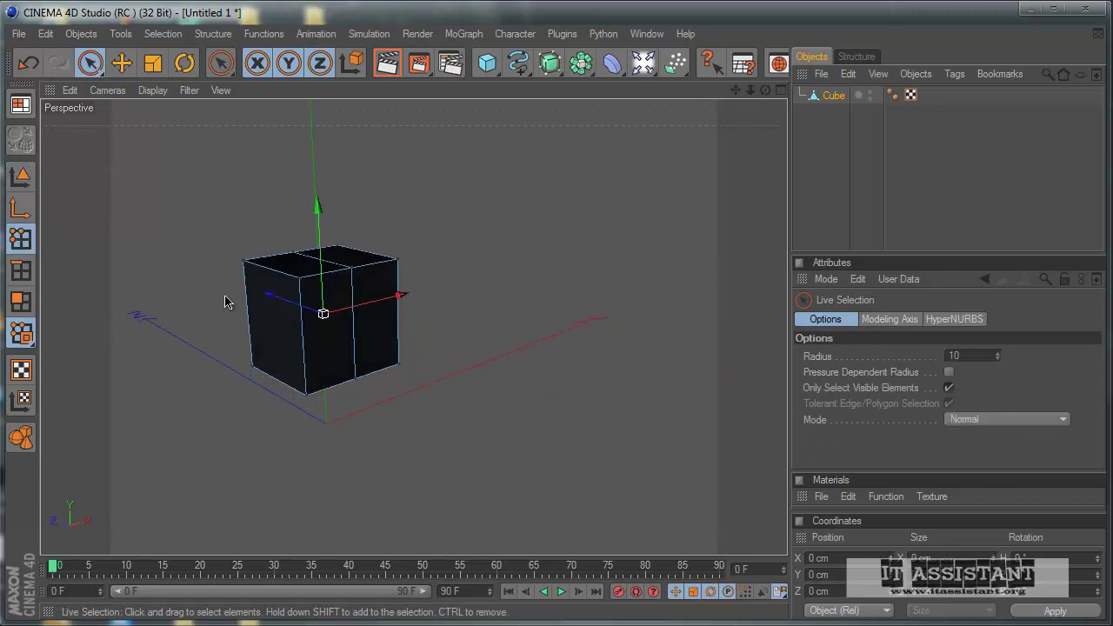
Select the four left-side corner points and set their X position to 0 cm
click(243, 261)
shift+click(298, 278)
shift+click(306, 395)
shift+click(253, 367)
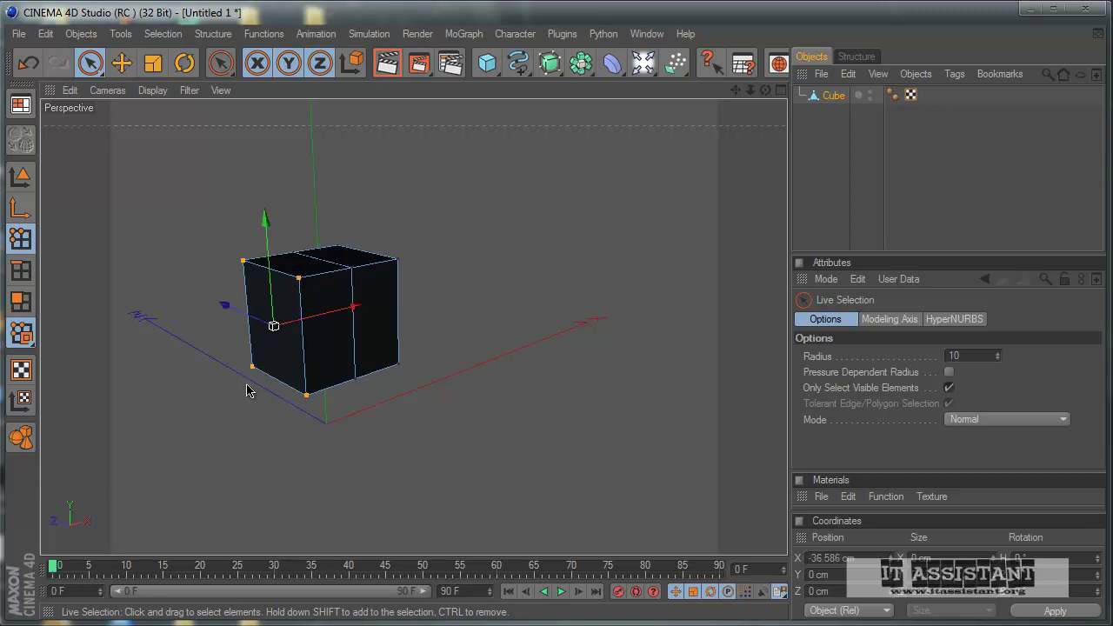
text(0)
key(Return)
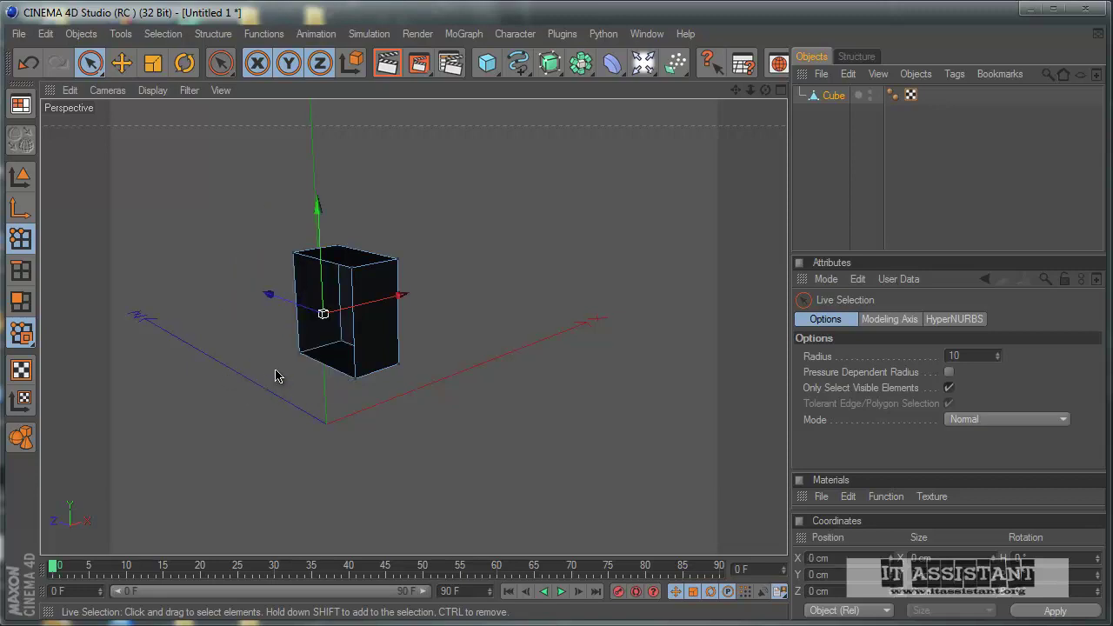
mouse_move(292, 384)
alt+mouse_down()
mouse_move(524, 377)
mouse_move(516, 397)
mouse_move(529, 374)
mouse_move(527, 390)
mouse_move(282, 407)
alt+mouse_up()
Check the halved cube in the front blueprint view, then return to full Perspective
middle_click(250, 443)
middle_click(469, 398)
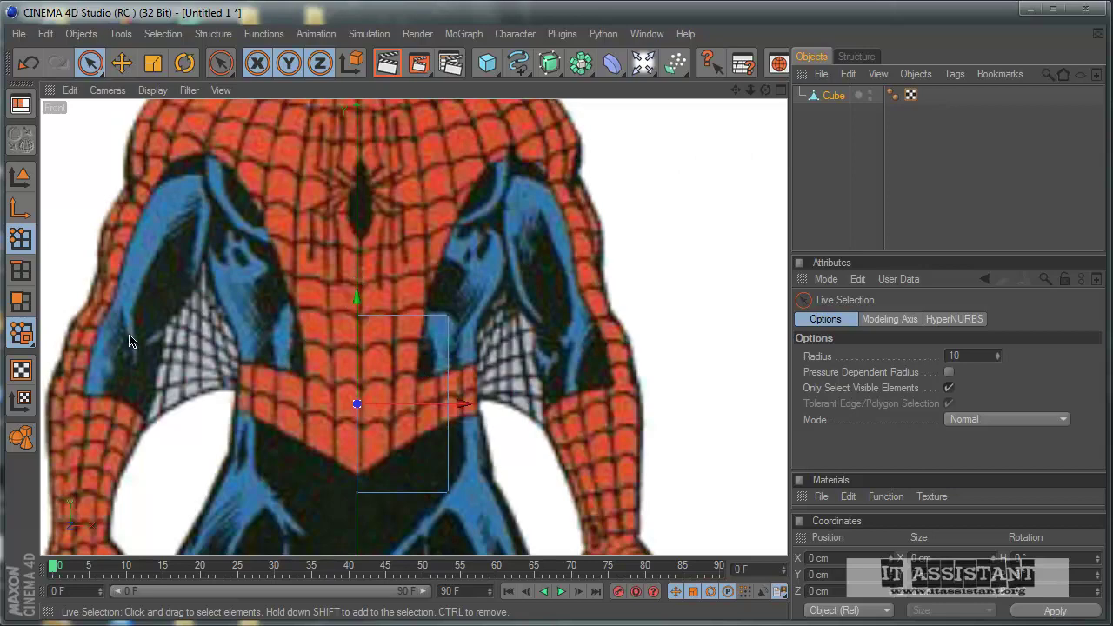
middle_click(612, 400)
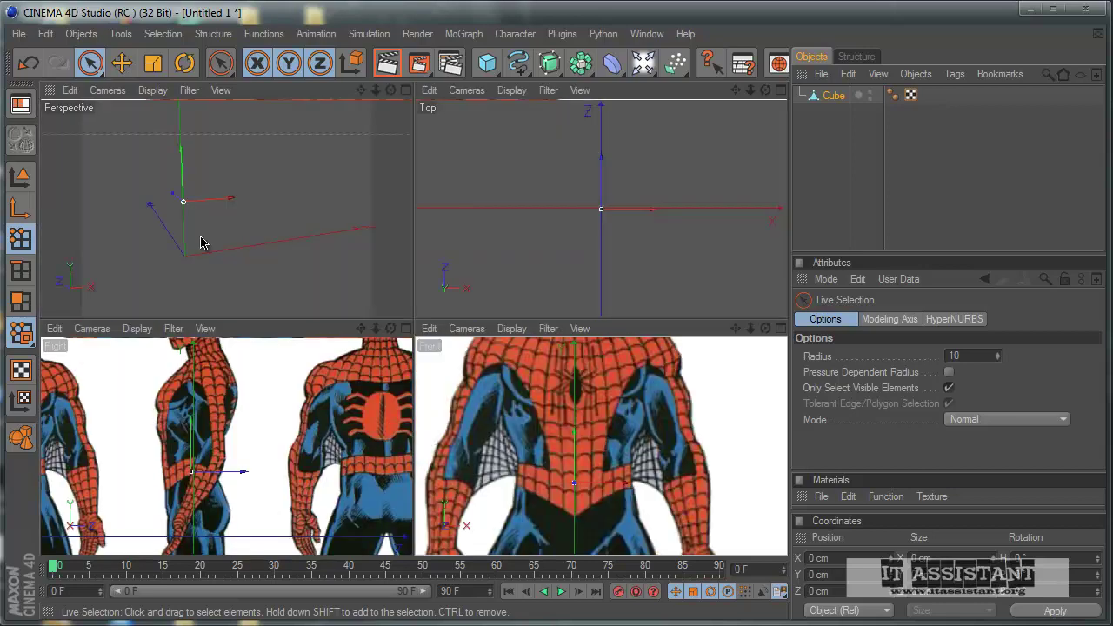
middle_click(201, 241)
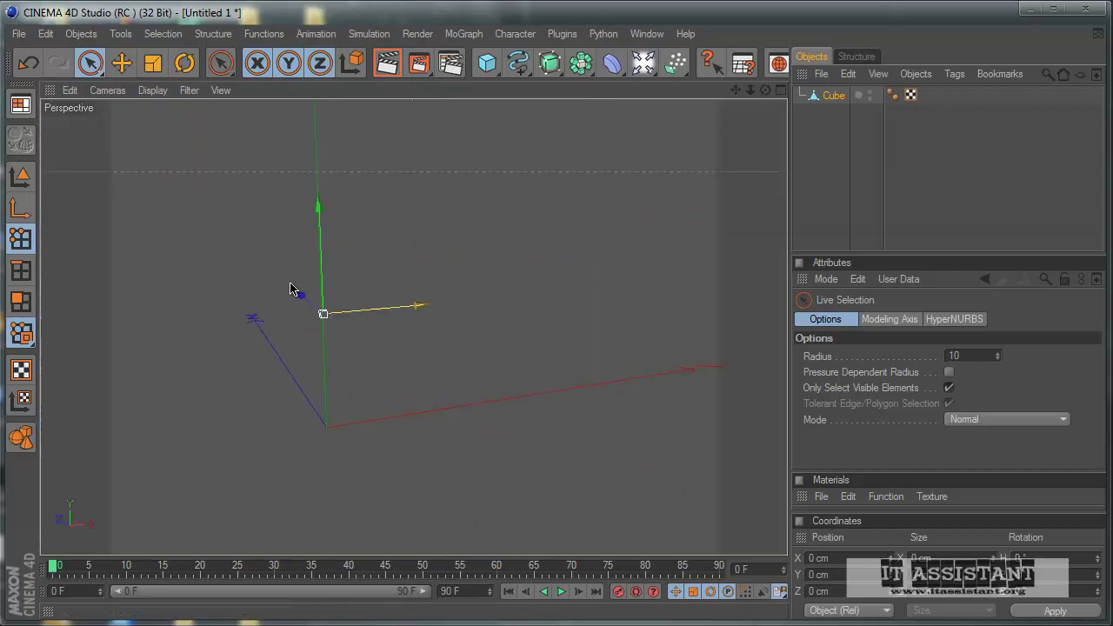
Select the cube's outer right face in Polygons mode and maximize the Front view
click(20, 300)
mouse_move(148, 405)
alt+mouse_down()
mouse_move(557, 400)
mouse_move(234, 345)
alt+mouse_up()
click(370, 339)
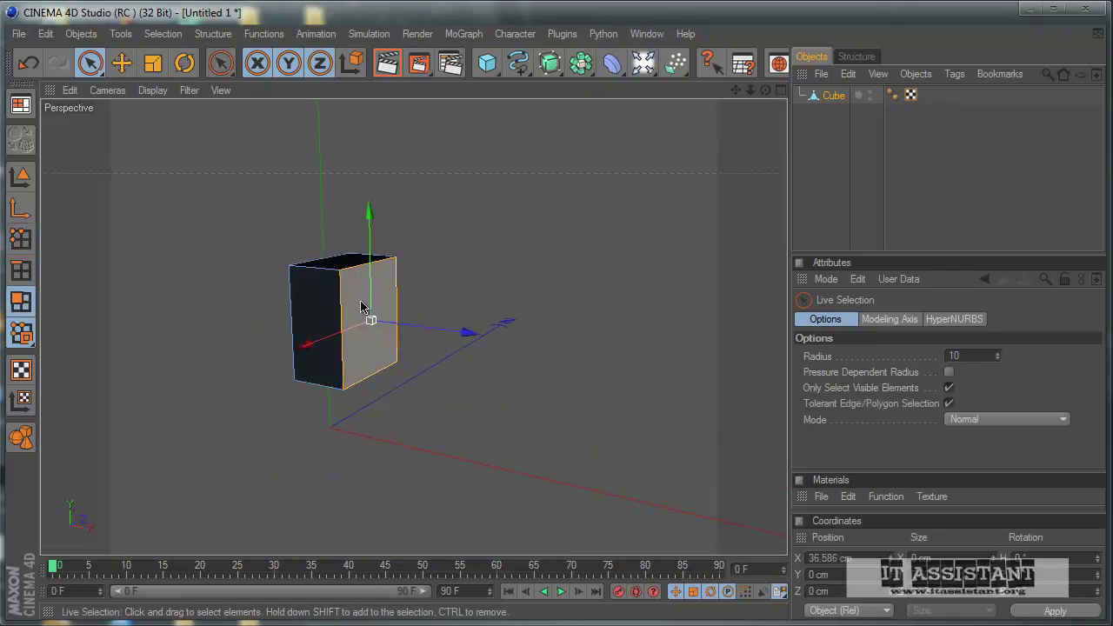
click(367, 311)
middle_click(434, 415)
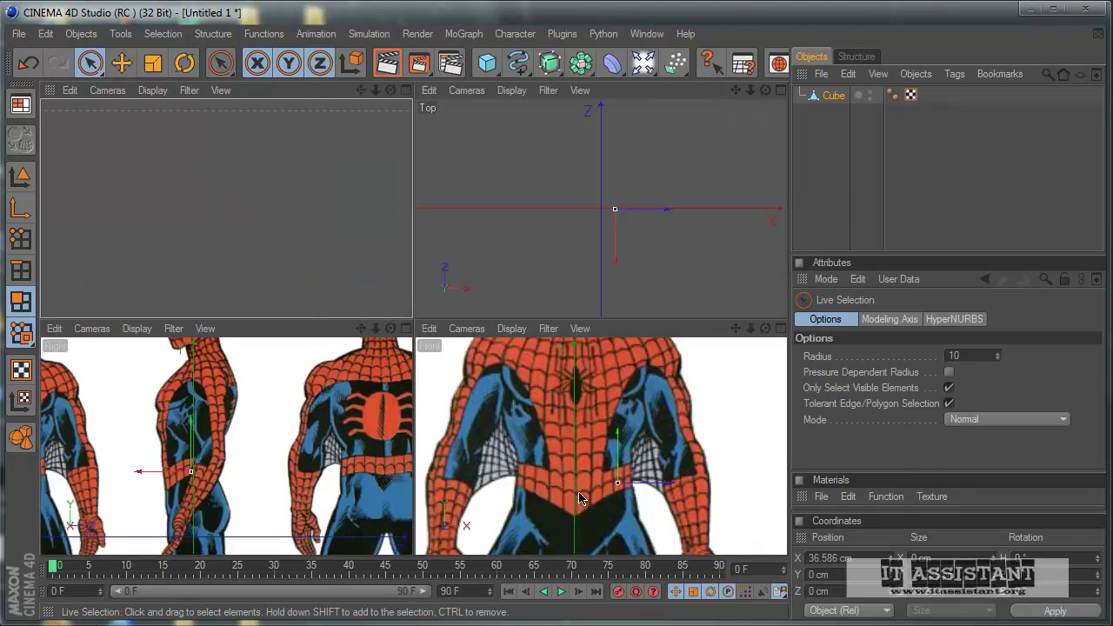
middle_click(459, 529)
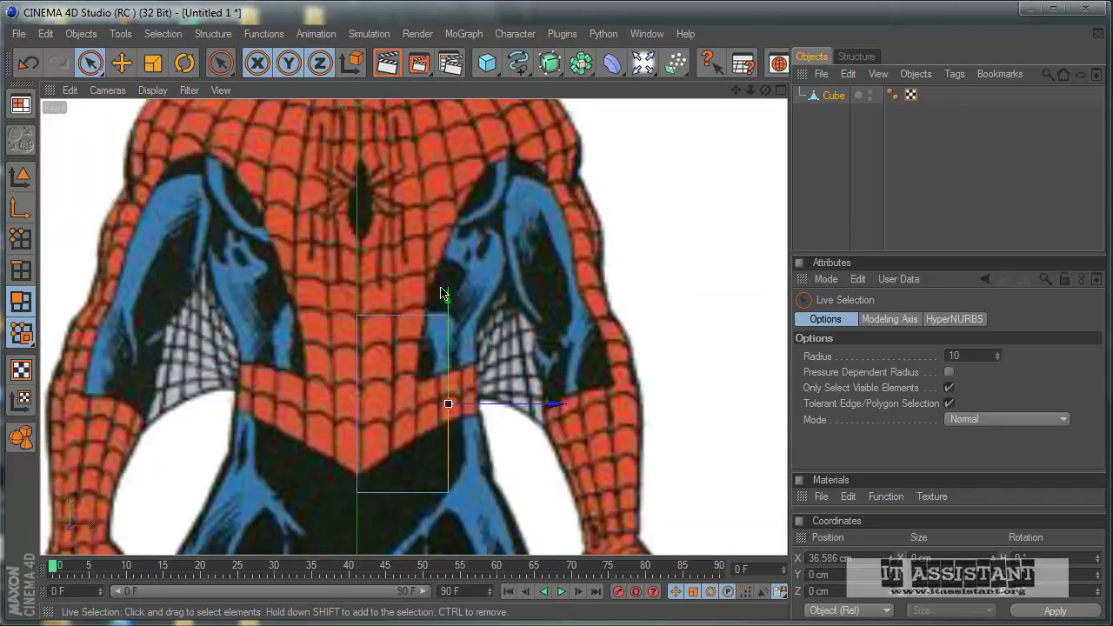
Extrude the selected side face outward to the right and inspect it in Perspective
right_click(566, 331)
click(623, 395)
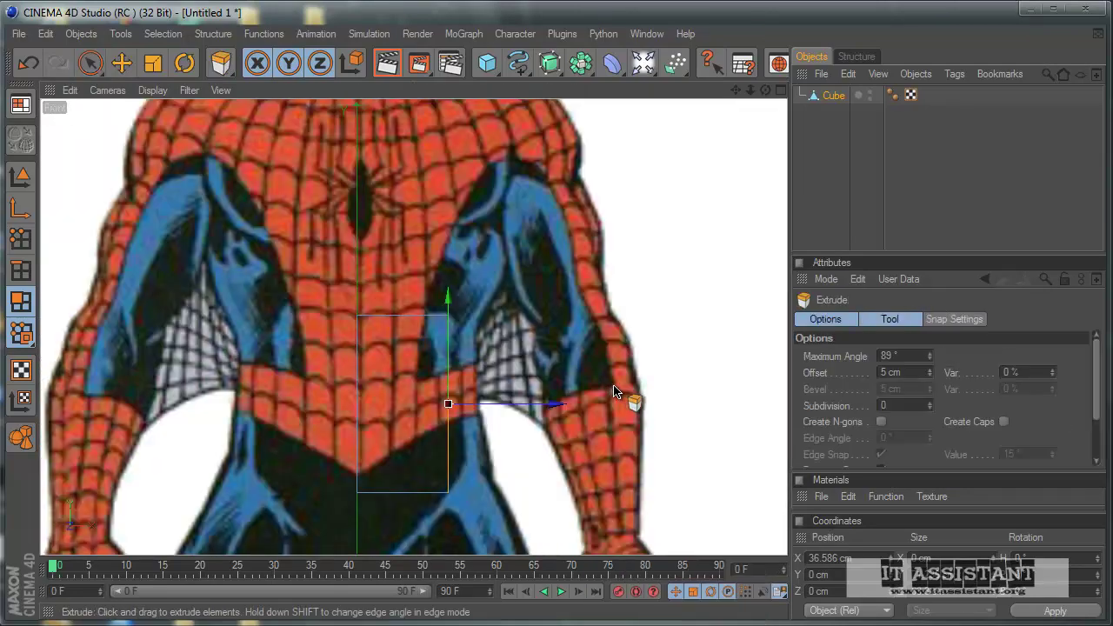
drag(608, 422, 521, 384)
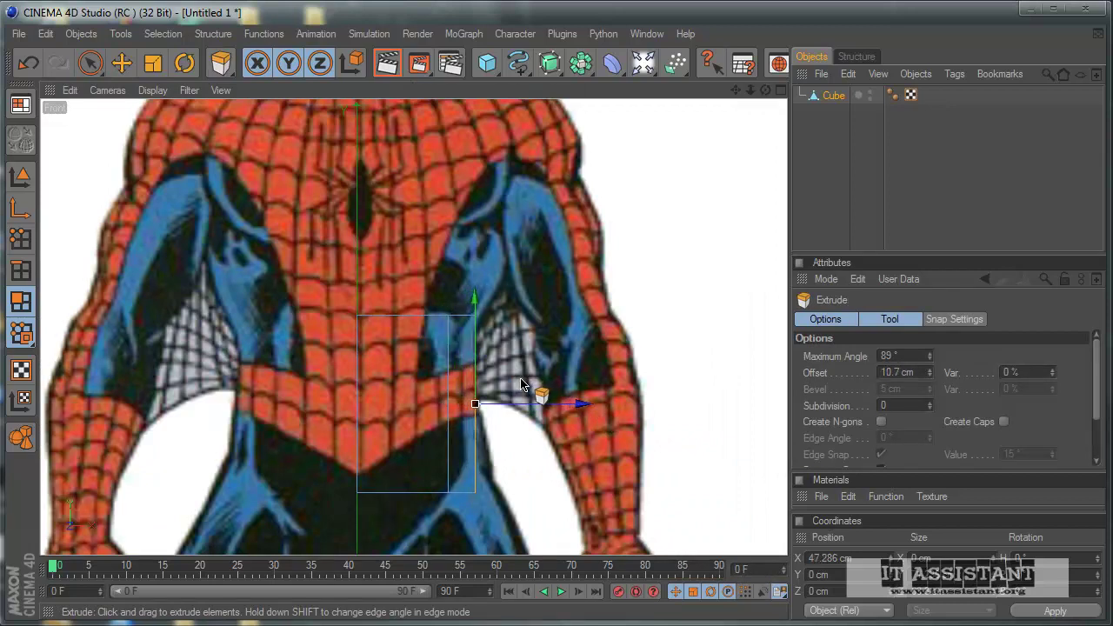
scroll(521, 384, down, 3)
middle_click(551, 373)
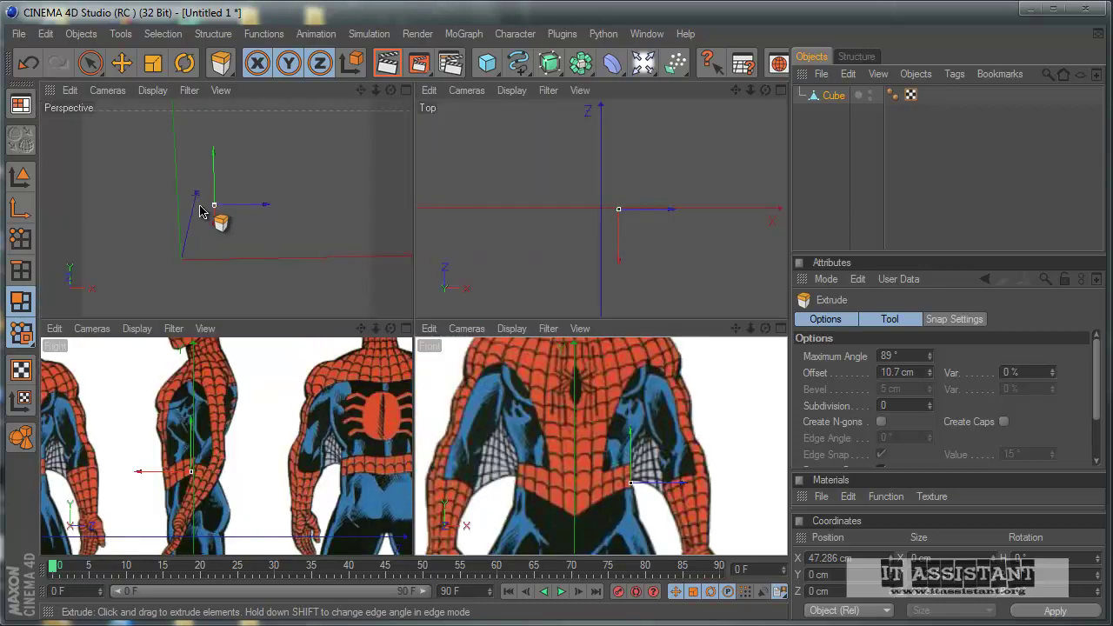
middle_click(200, 211)
click(90, 63)
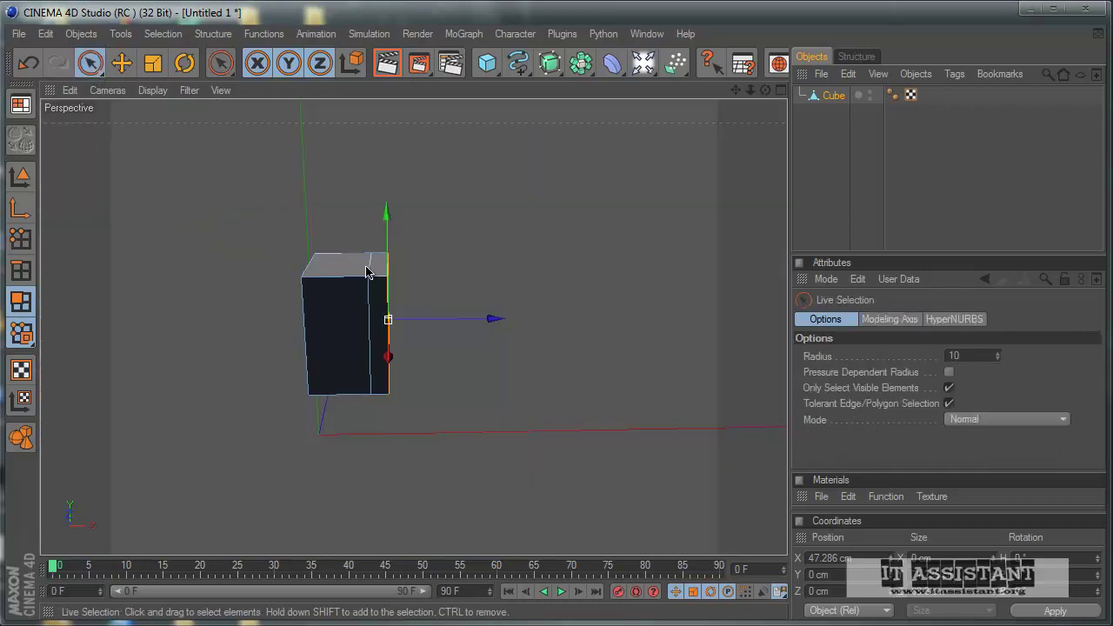
alt+drag(366, 272, 461, 274)
middle_click(461, 274)
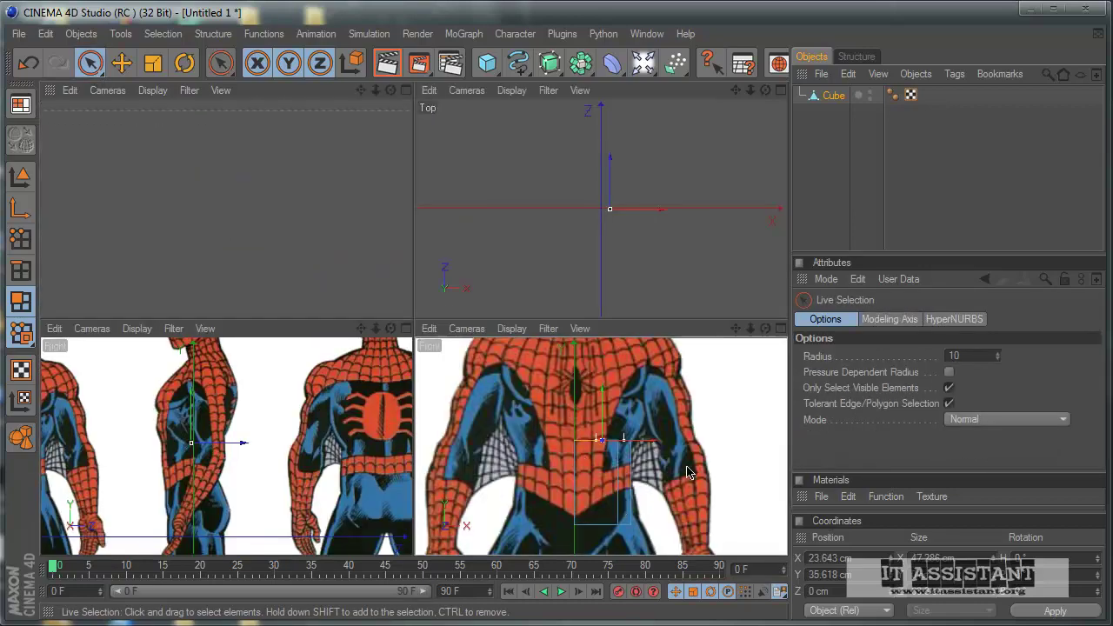
middle_click(686, 472)
Extrude the top faces upward in sections up the chest
right_click(592, 280)
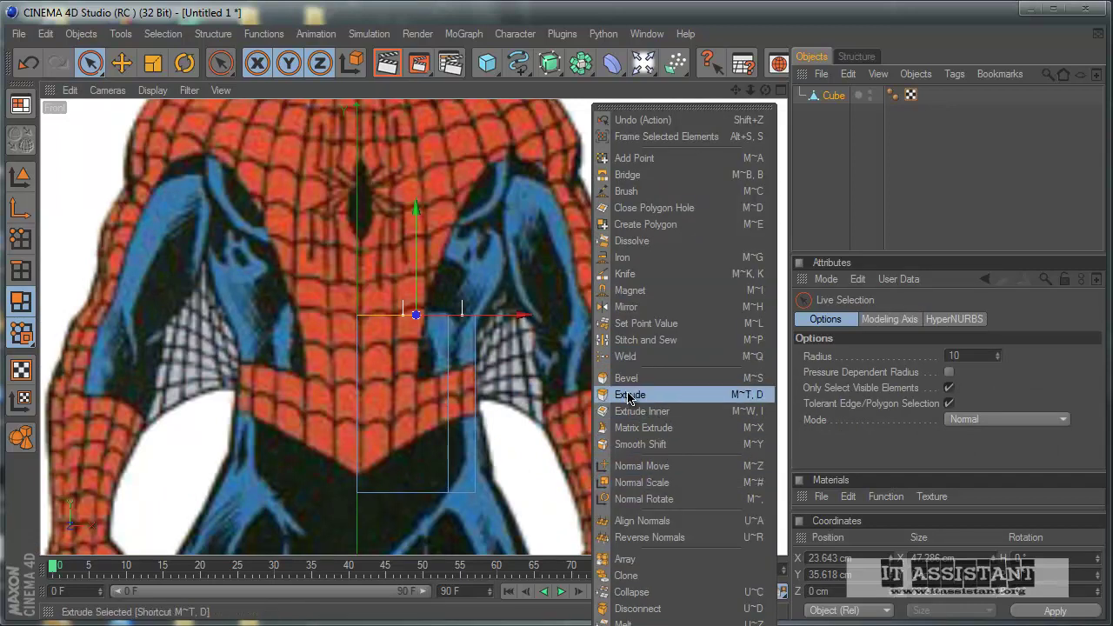
click(632, 400)
drag(632, 400, 590, 404)
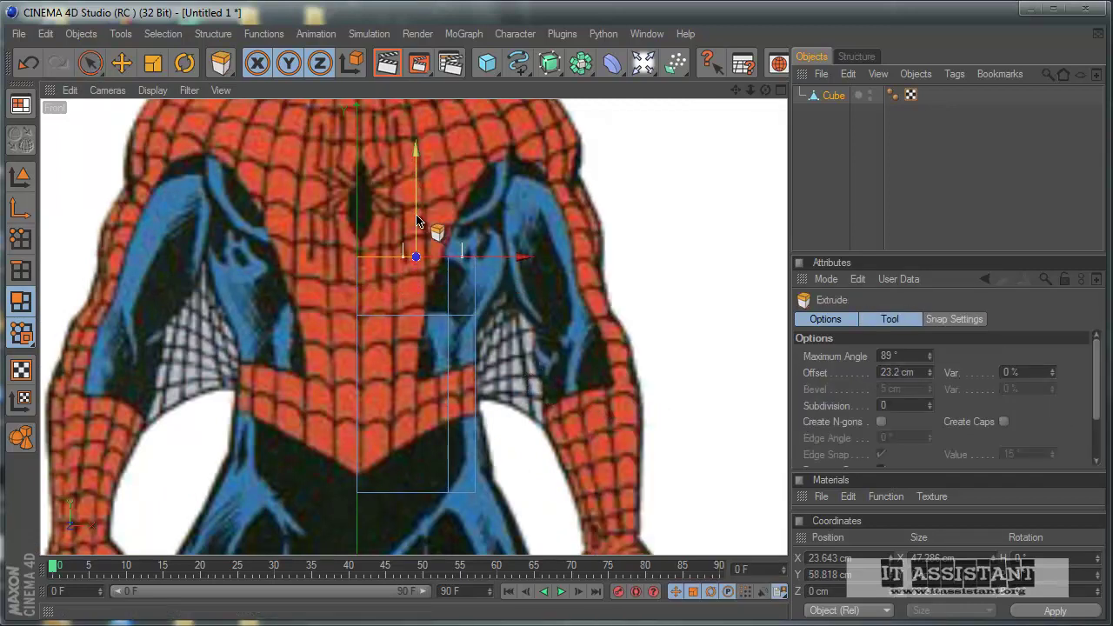
drag(438, 231, 537, 388)
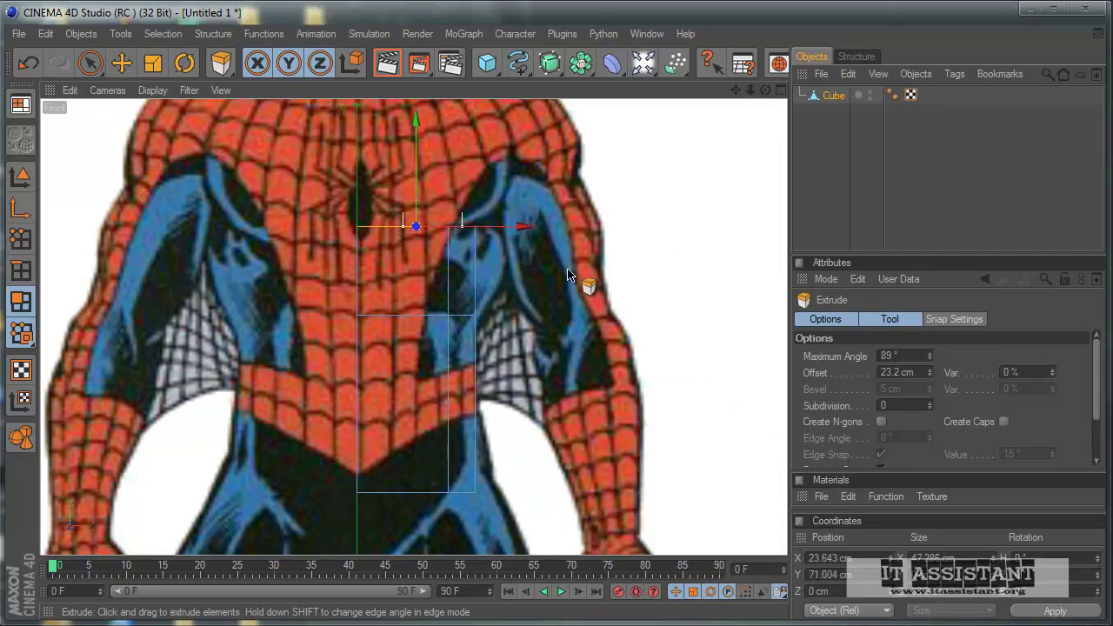
scroll(574, 266, down, 1)
scroll(559, 264, down, 2)
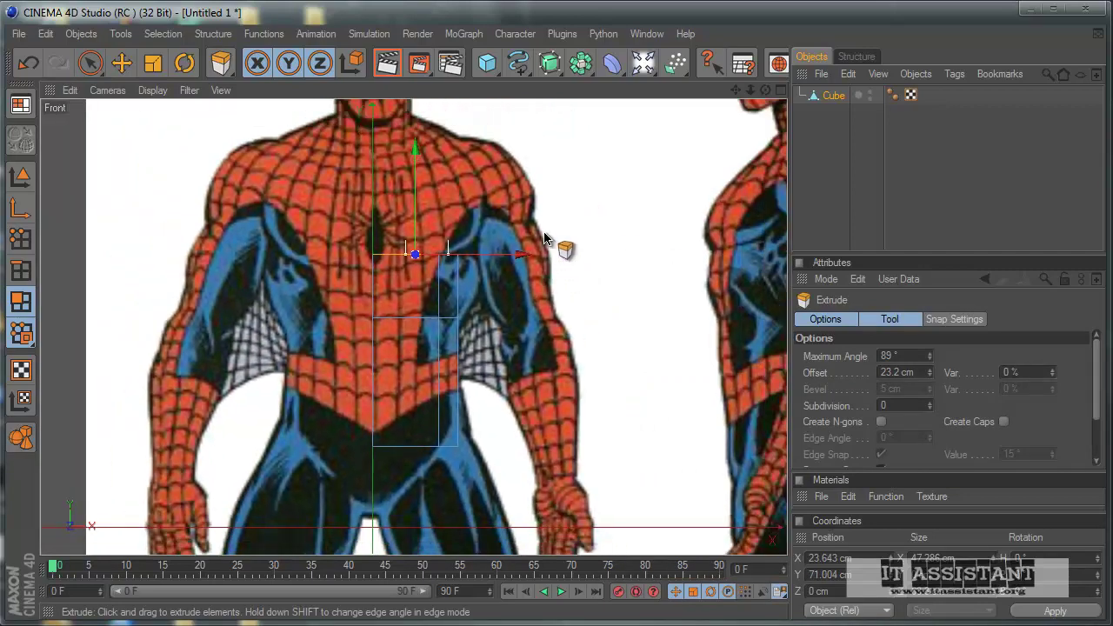
drag(561, 252, 522, 382)
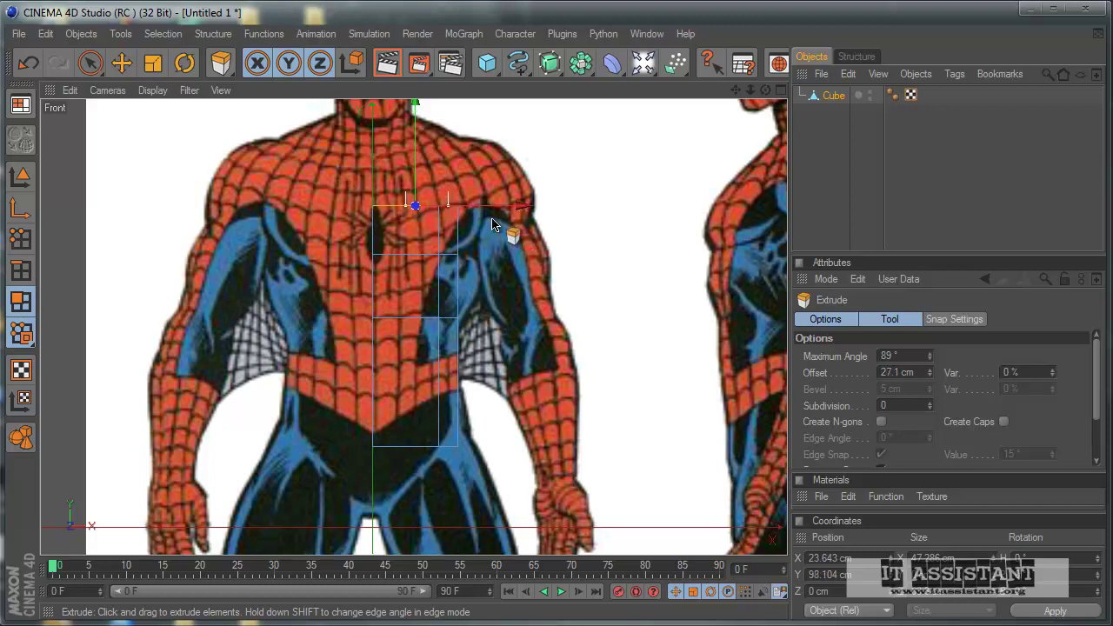
scroll(491, 224, up, 2)
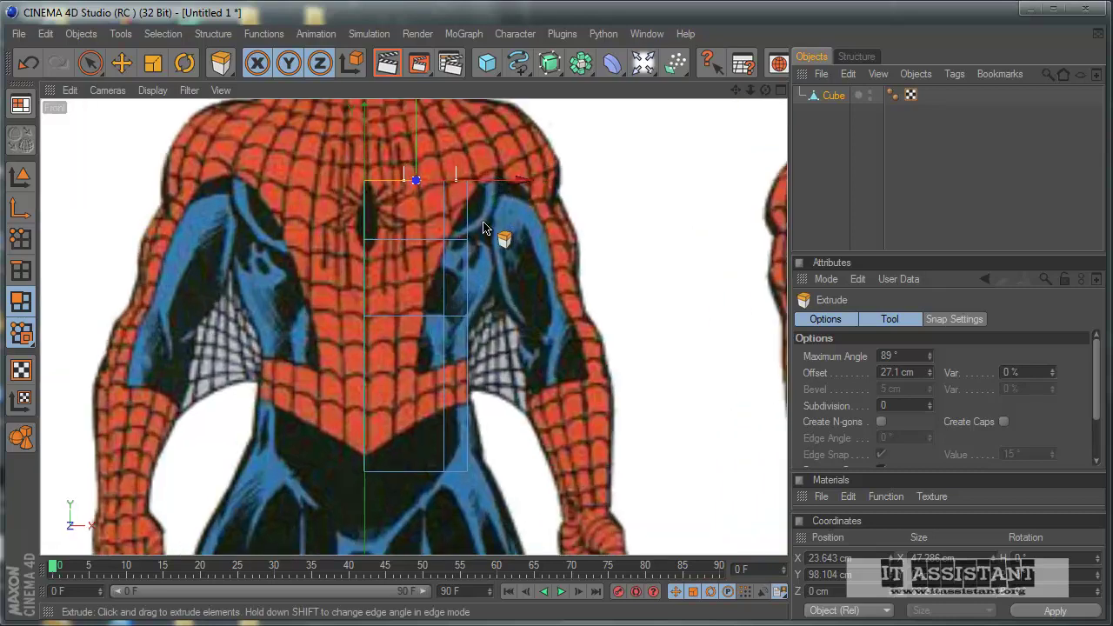
scroll(509, 239, up, 2)
scroll(513, 347, up, 2)
scroll(516, 400, down, 2)
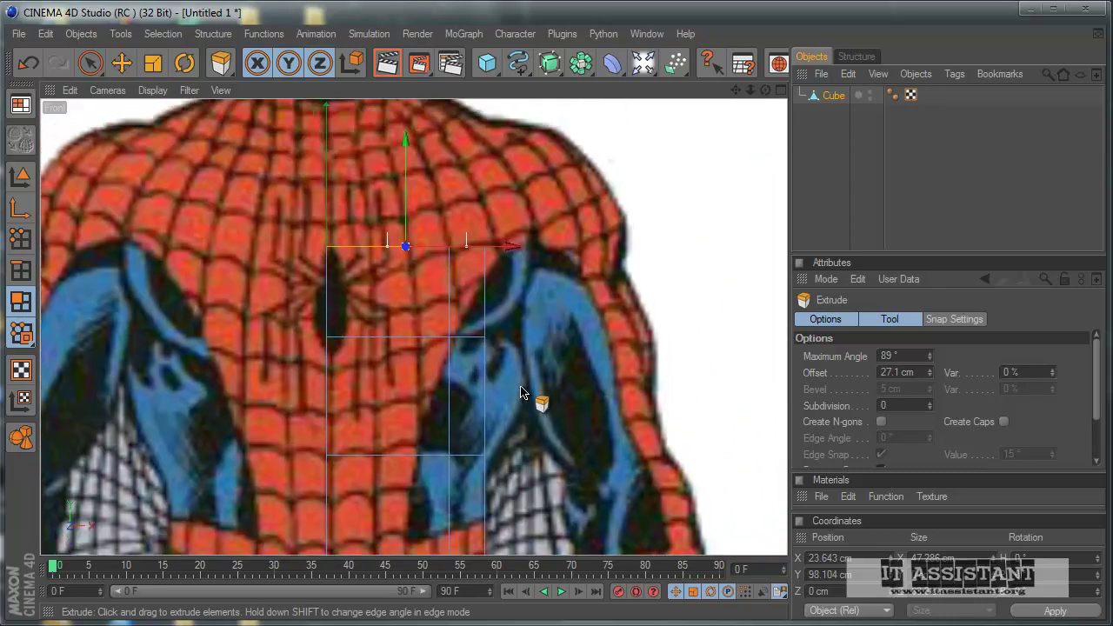
Extrude a final section up to the shoulders, 36.1 cm offset, and orbit to inspect
mouse_move(539, 390)
mouse_down()
mouse_move(522, 384)
mouse_move(559, 249)
mouse_up()
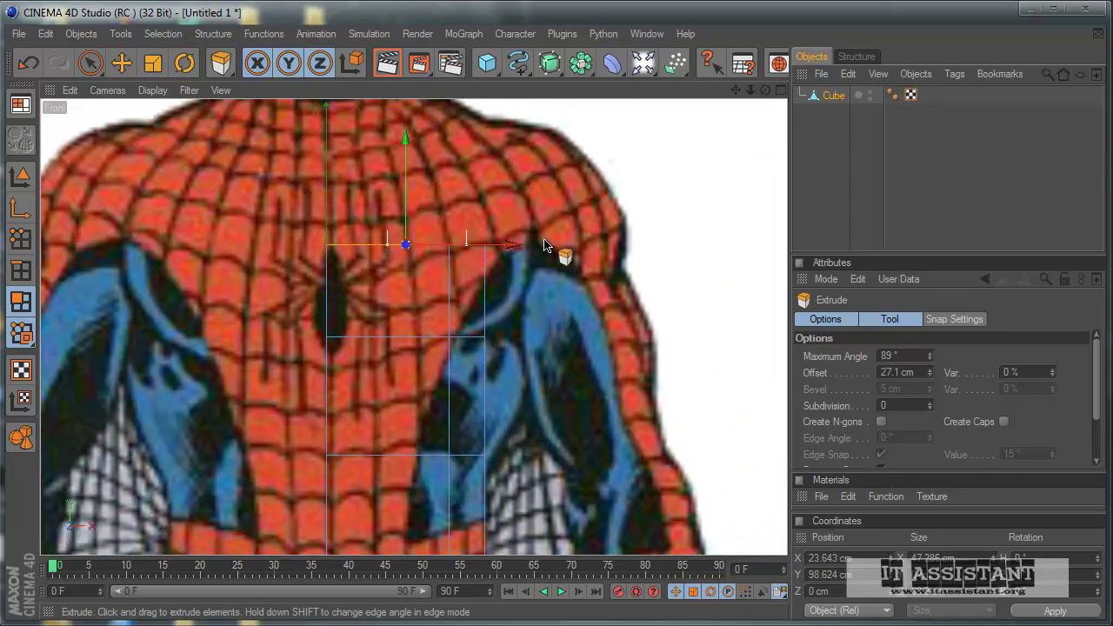
scroll(559, 235, down, 1)
scroll(559, 244, down, 1)
drag(563, 379, 443, 169)
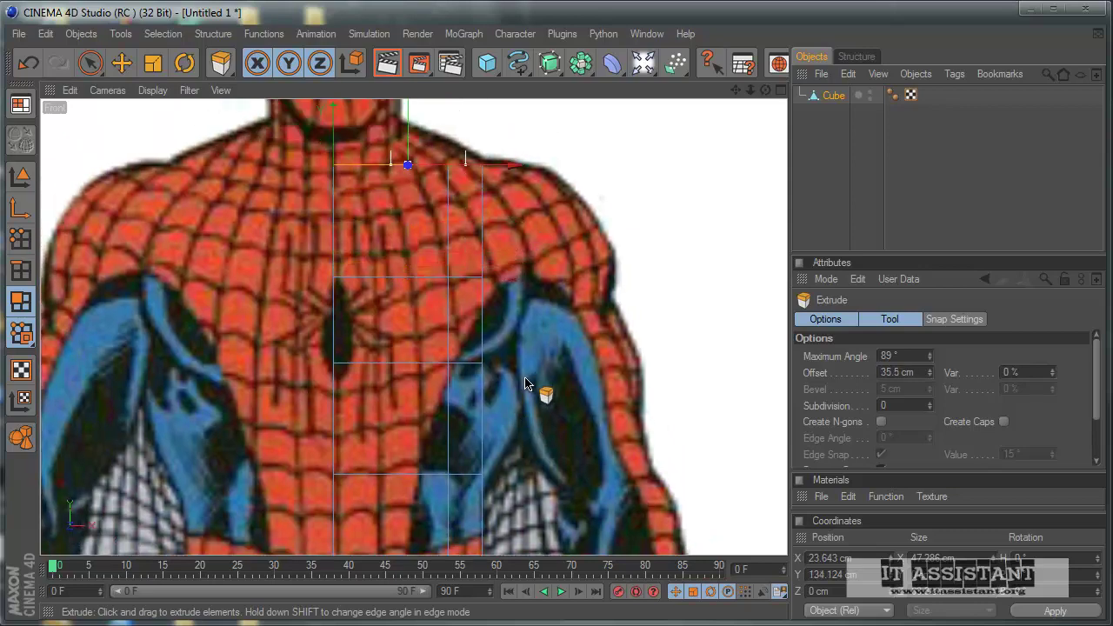
scroll(528, 398, down, 2)
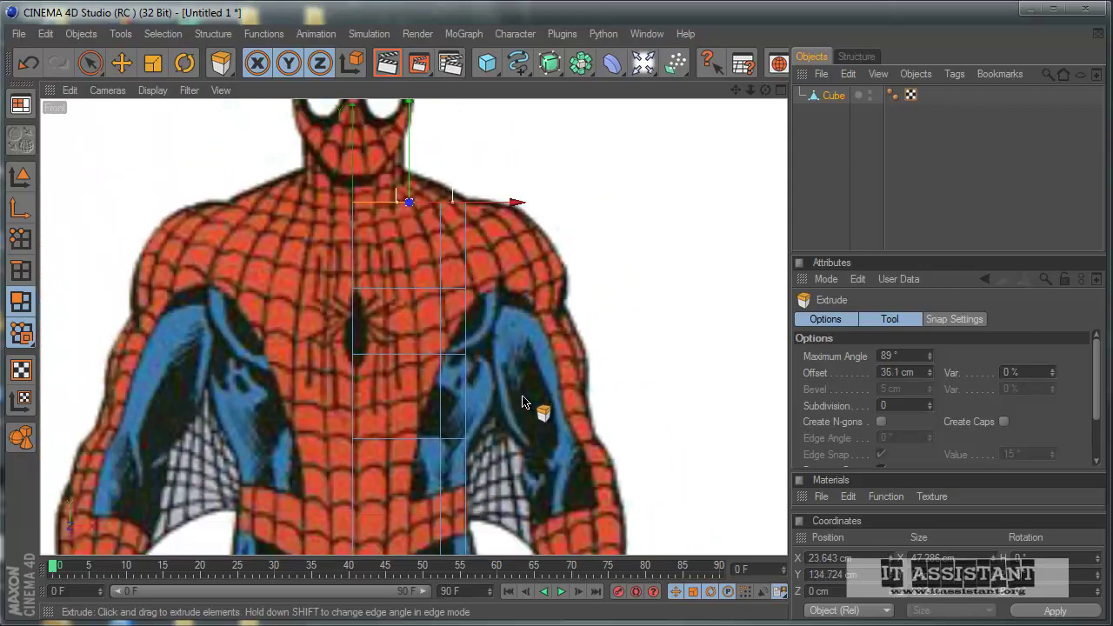
scroll(532, 426, down, 2)
middle_drag(534, 392, 406, 328)
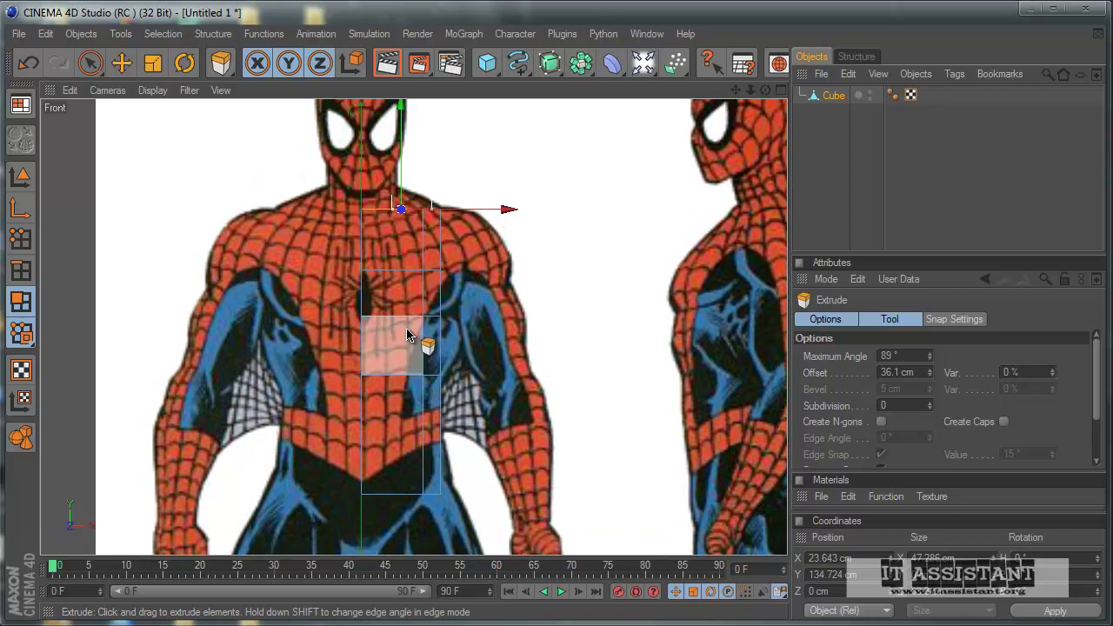
middle_click(491, 337)
middle_click(225, 173)
mouse_move(681, 385)
alt+mouse_down()
mouse_move(521, 409)
mouse_move(427, 236)
alt+mouse_up()
alt+middle_drag(427, 236, 426, 272)
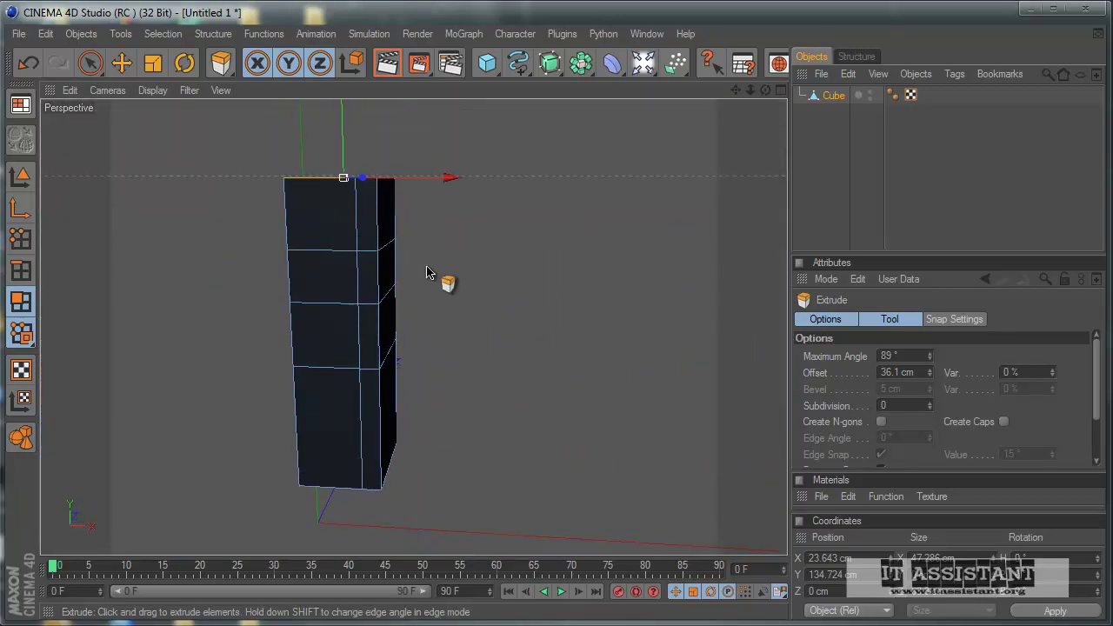
middle_click(472, 286)
middle_click(695, 455)
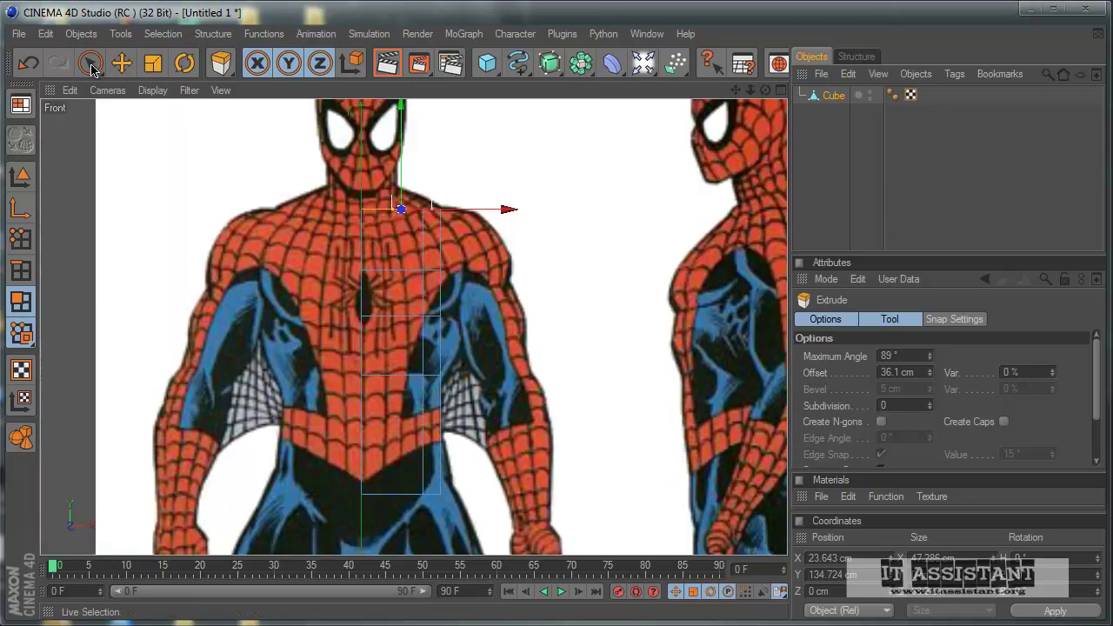
Switch to Rectangle Selection in Points mode, then trial-move the bottom corner point and undo it
drag(90, 64, 143, 89)
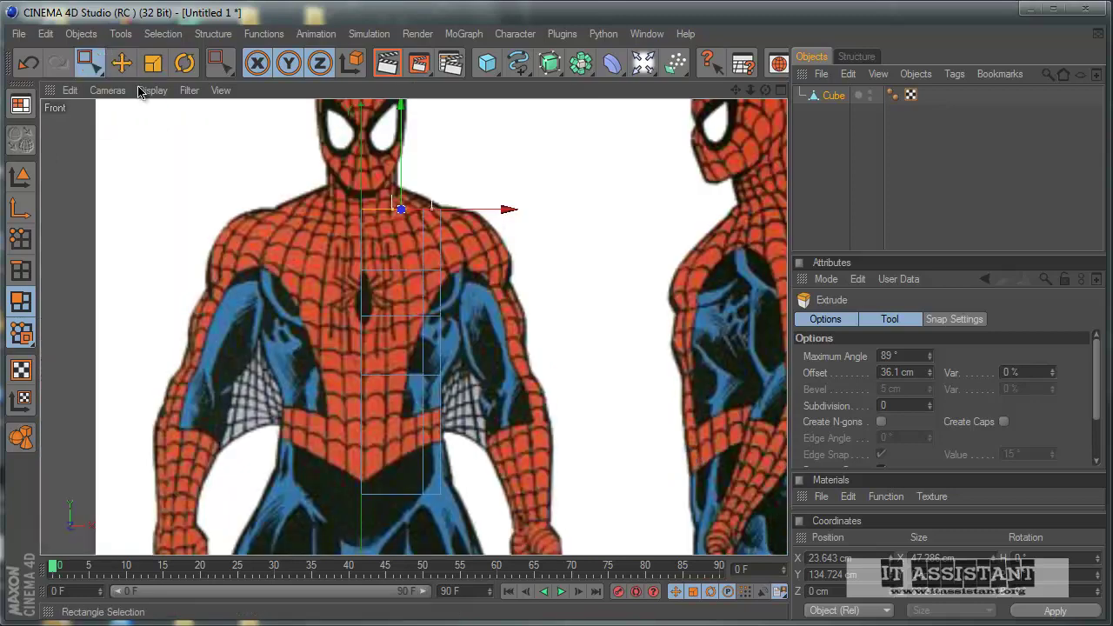
click(21, 237)
scroll(581, 378, up, 3)
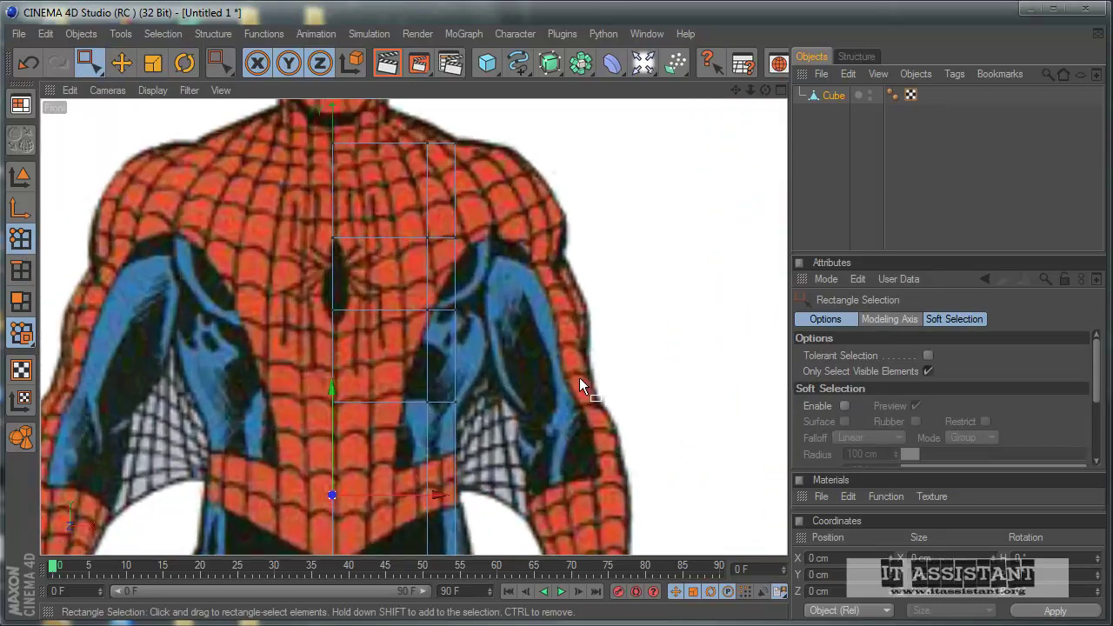
scroll(570, 376, up, 2)
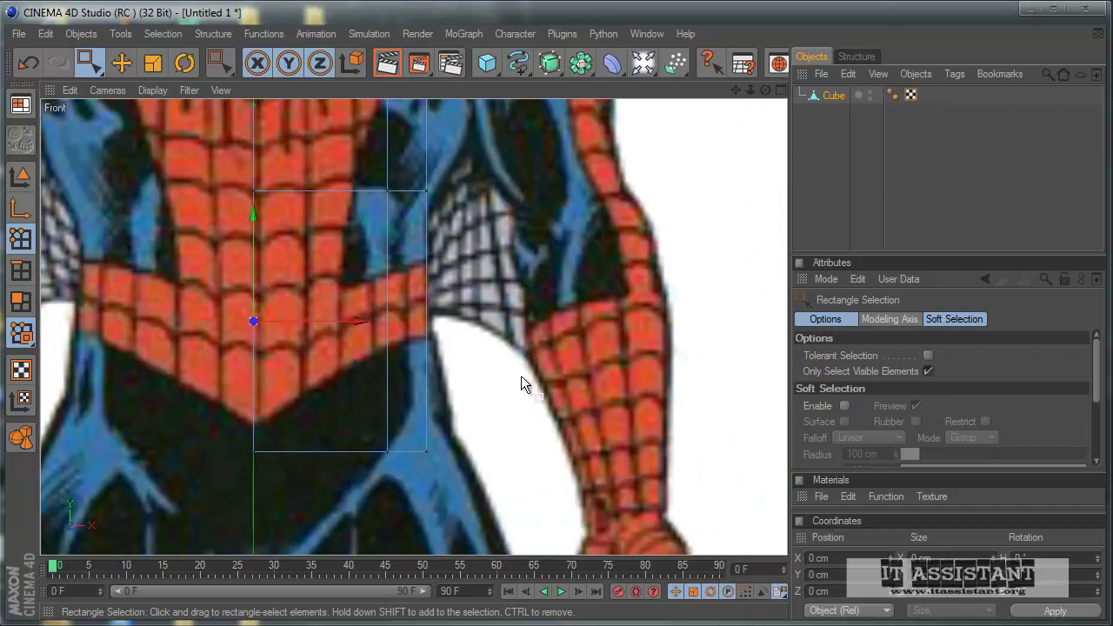
drag(350, 436, 470, 530)
drag(480, 451, 521, 383)
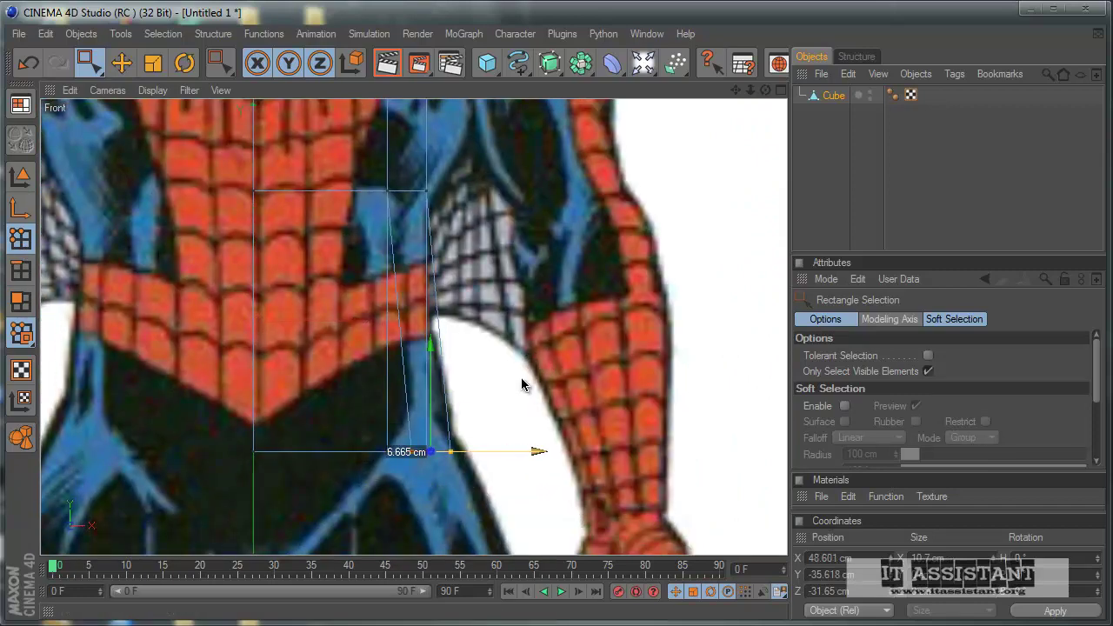
key(ctrl+z)
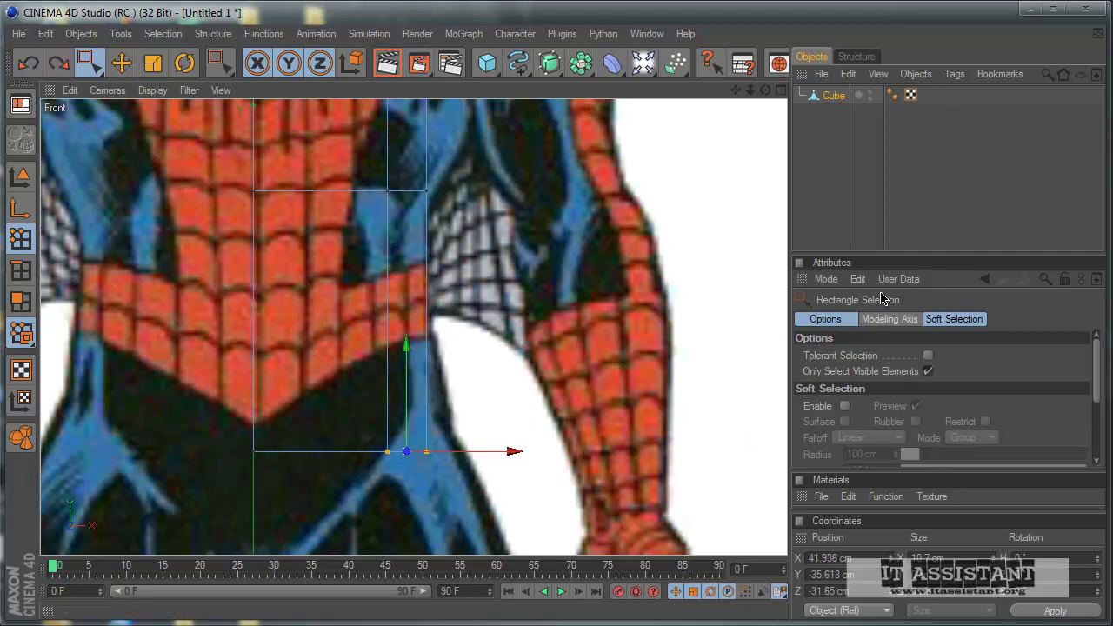
Untick Only Select Visible Elements, push the right-side points to the waist, and lower the chest row 8.093 cm
click(928, 371)
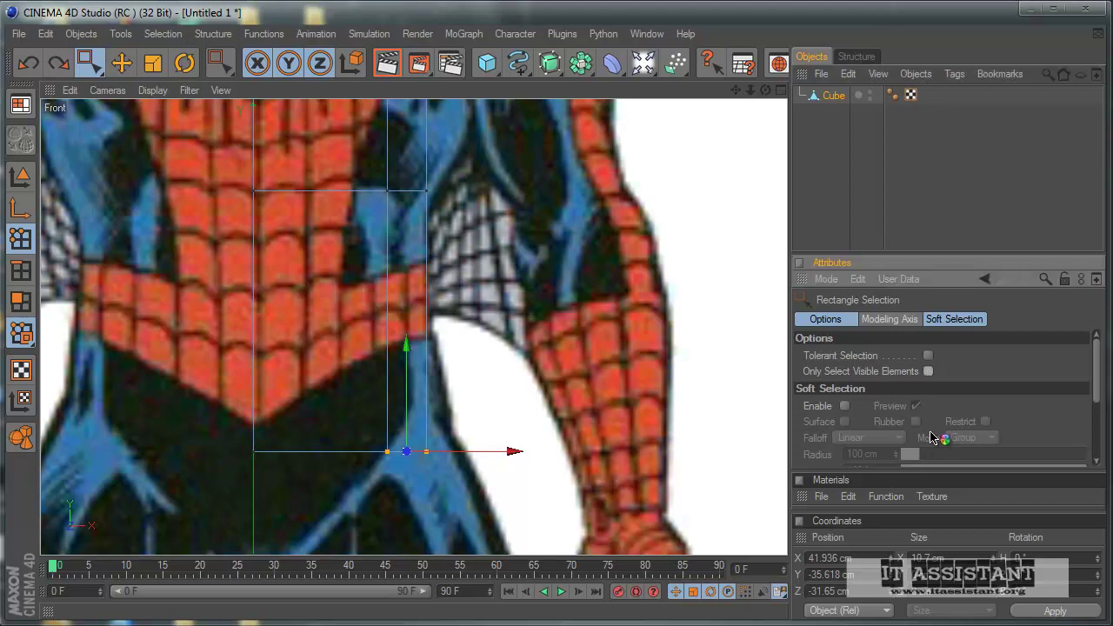
drag(532, 509, 532, 510)
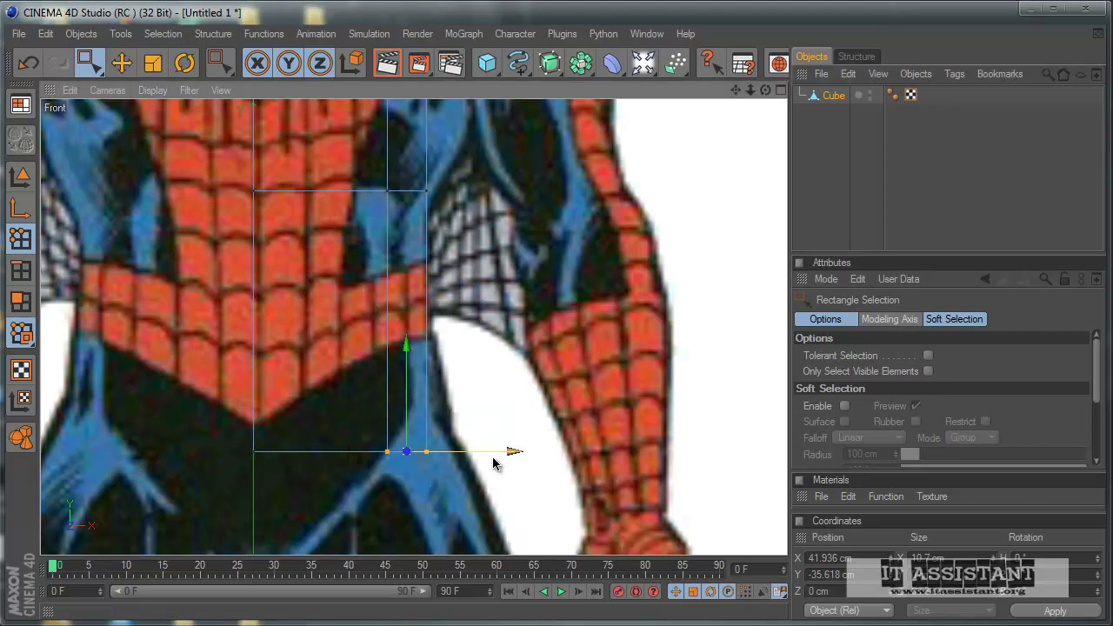
drag(509, 452, 521, 382)
alt+middle_drag(521, 382, 516, 400)
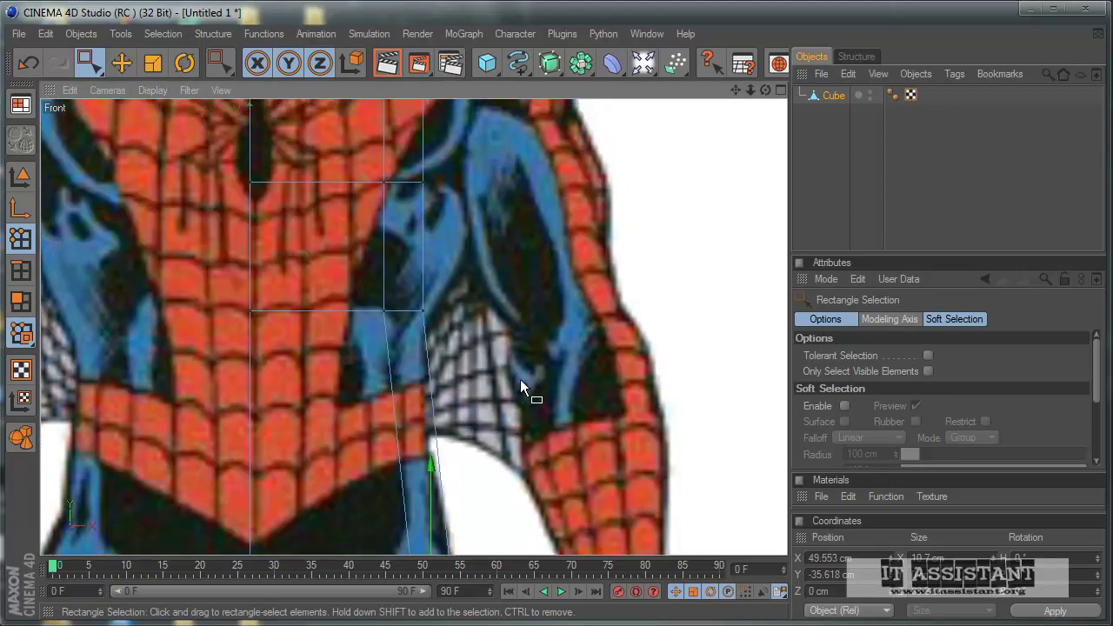
drag(199, 345, 443, 447)
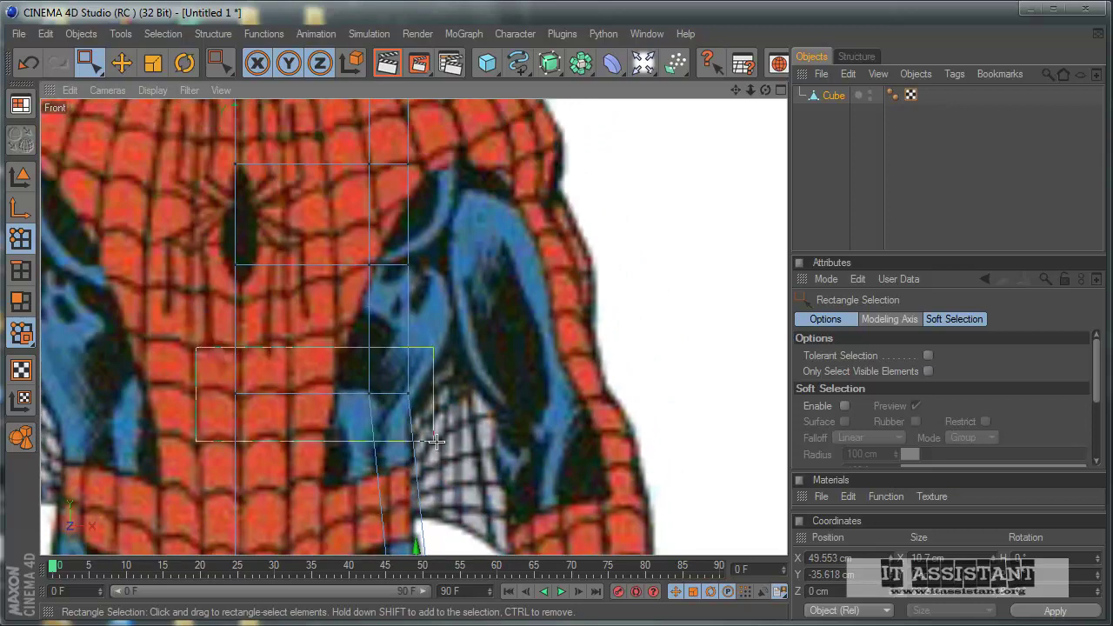
drag(322, 354, 521, 385)
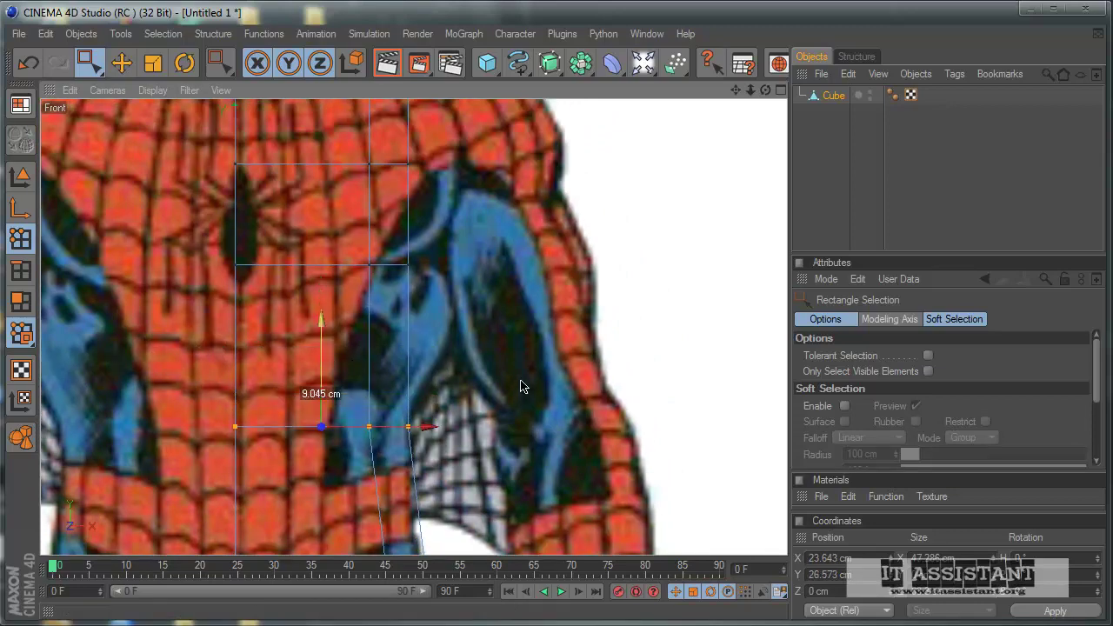
Move the upper outer points onto the shoulder outline at X 55.741, Y 98.624 cm
alt+middle_drag(522, 385, 515, 337)
mouse_move(337, 388)
mouse_down()
mouse_move(411, 405)
mouse_move(520, 384)
mouse_up()
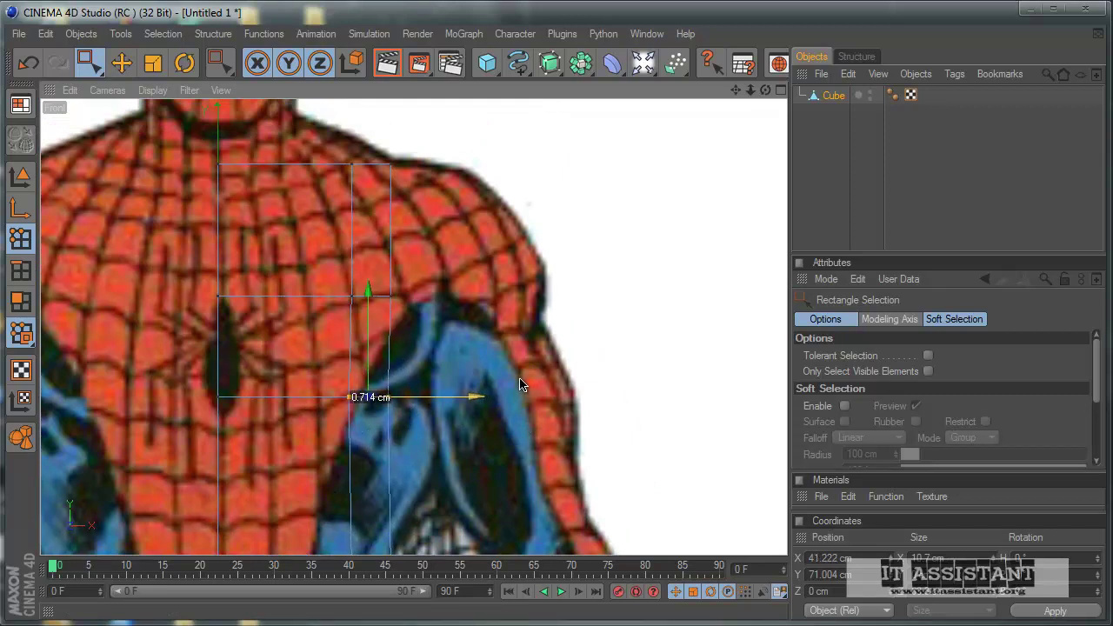
drag(330, 278, 365, 313)
drag(447, 319, 520, 384)
alt+middle_drag(519, 382, 520, 444)
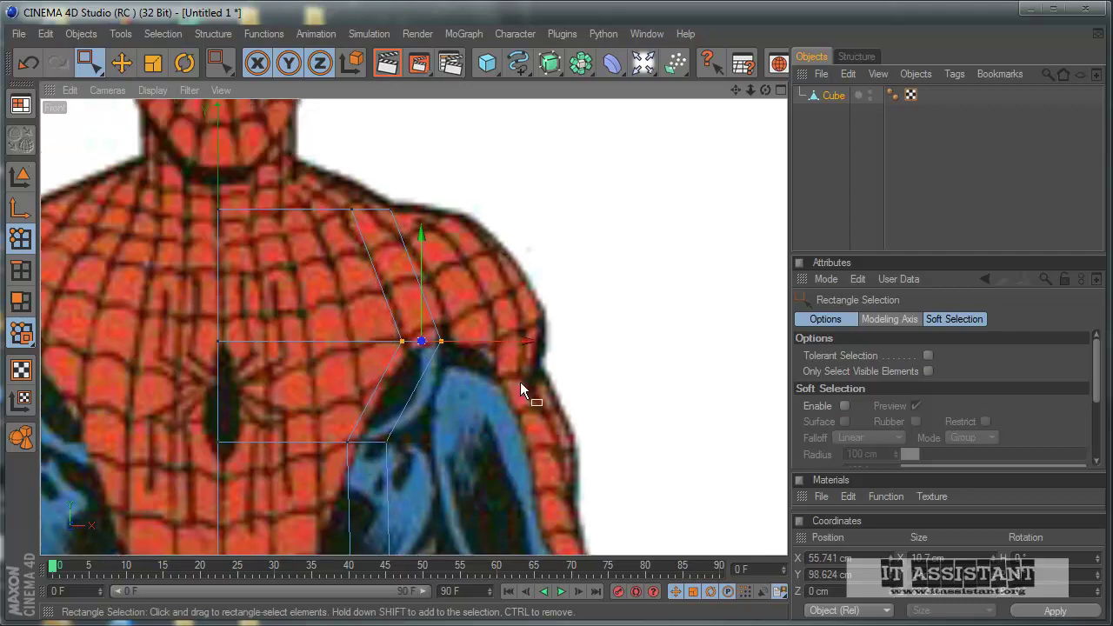
alt+middle_drag(496, 405, 554, 389)
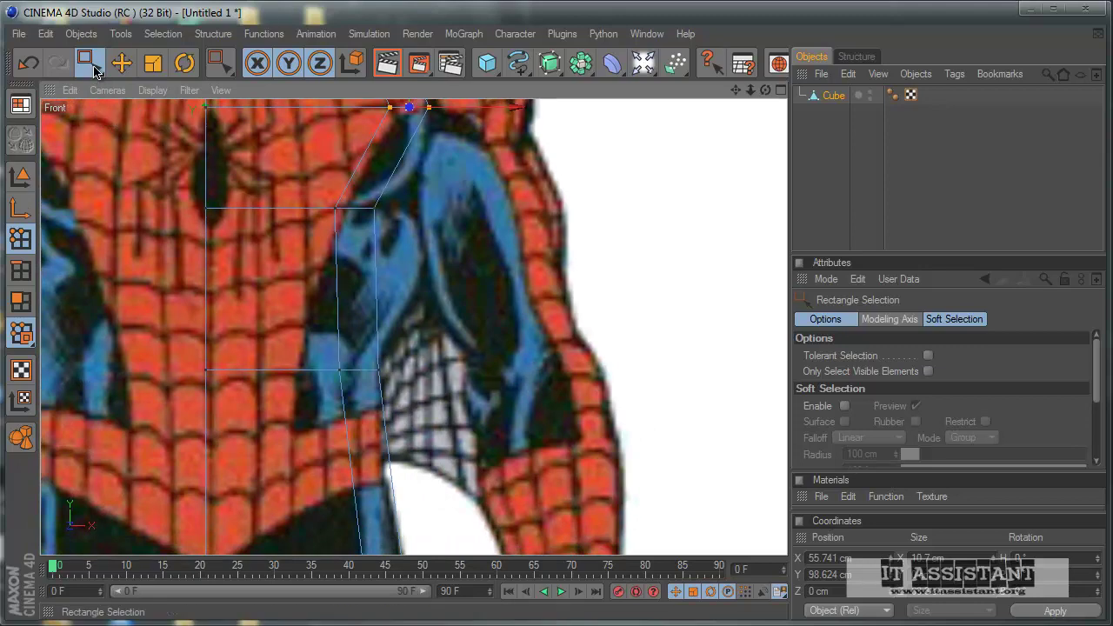
Clear the points, box-select the block's vertical edges in Edges mode, and turn off Tolerant Selection
click(93, 67)
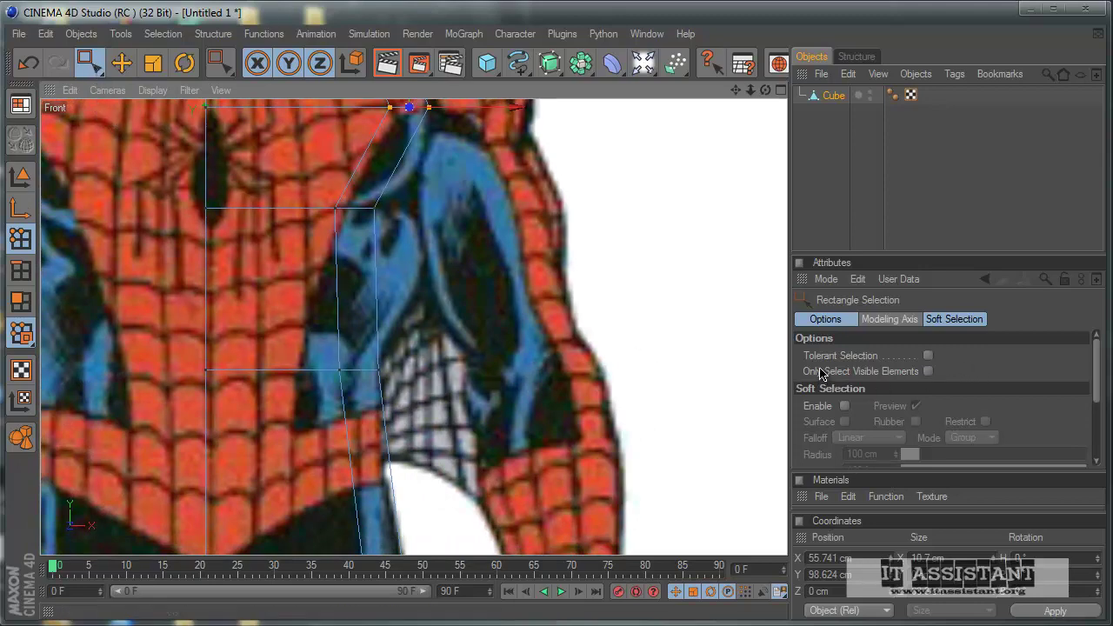
click(837, 358)
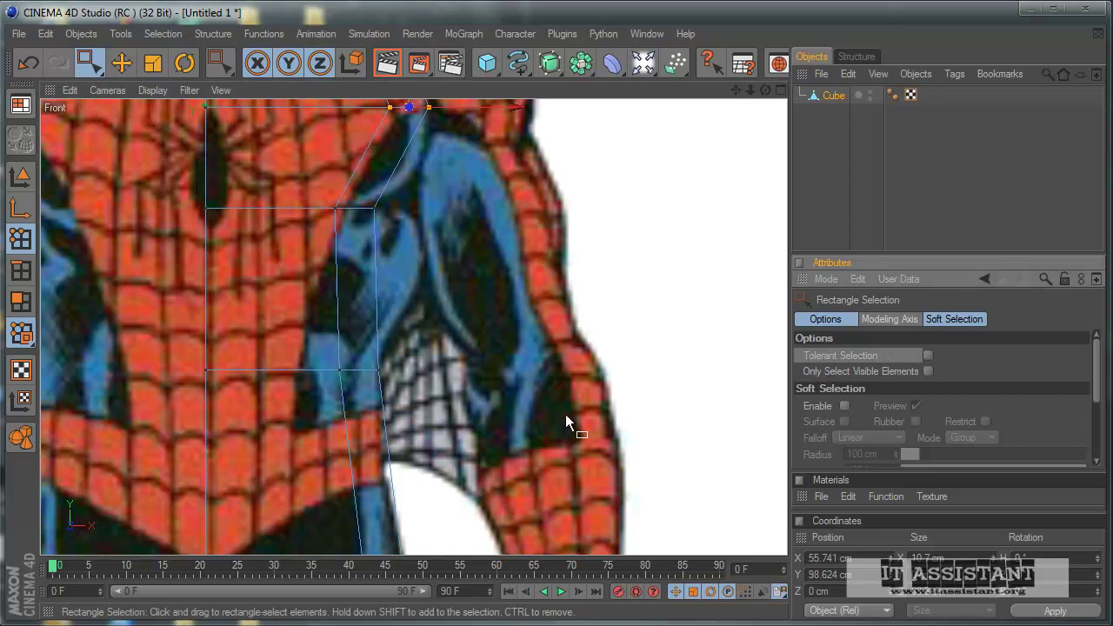
drag(207, 282, 445, 362)
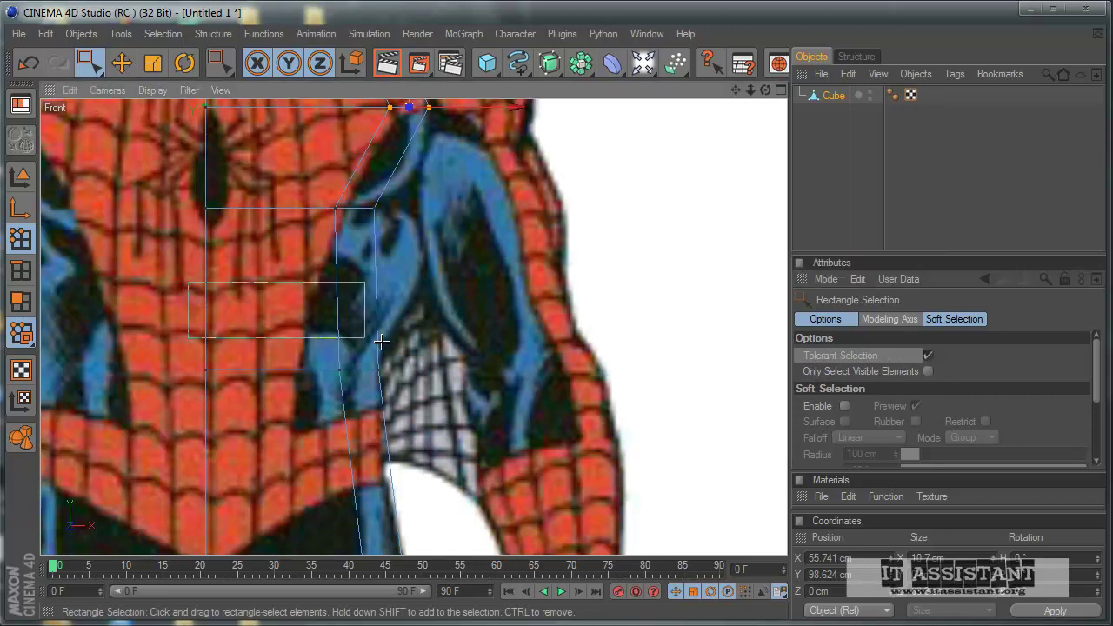
click(21, 270)
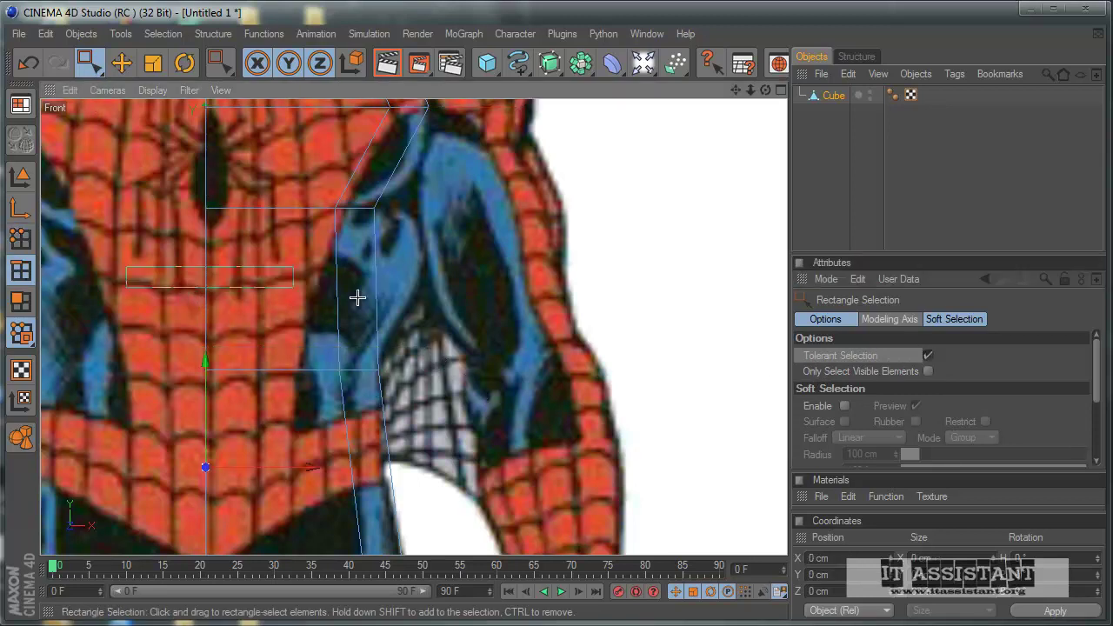
drag(122, 267, 588, 349)
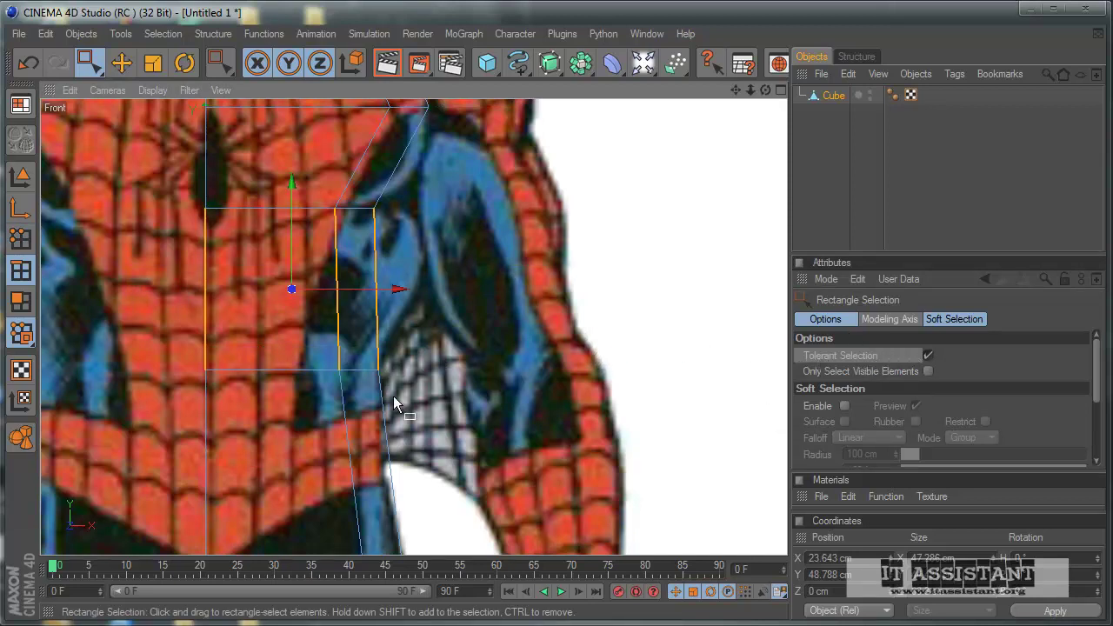
click(928, 355)
click(292, 365)
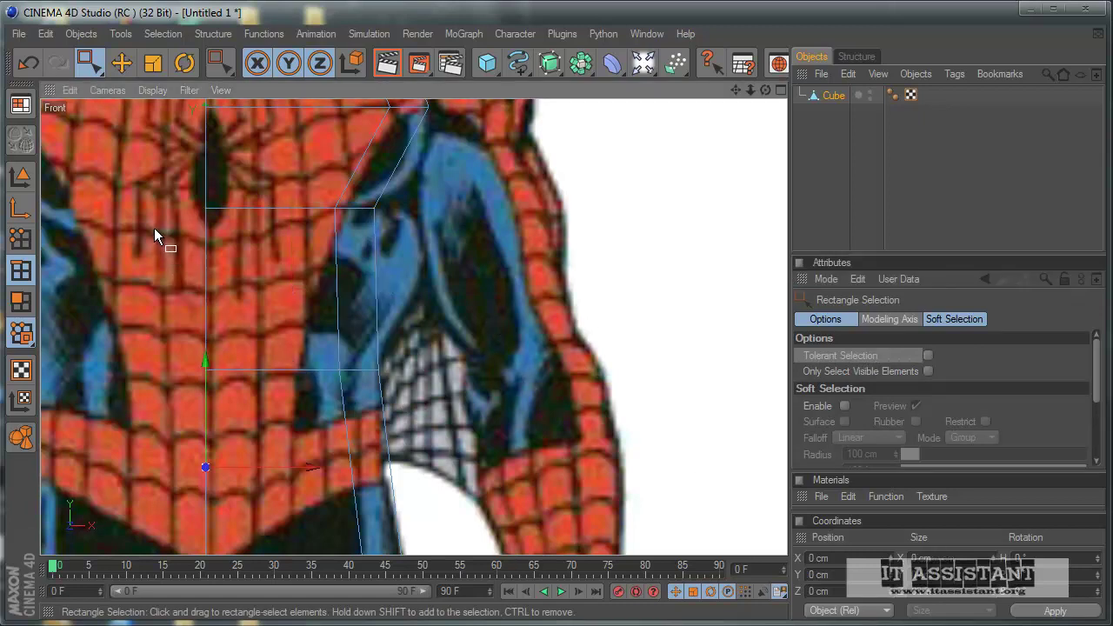
Compare chest polygon box-selections with Tolerant Selection off and on, leaving the upper chest polygon selected
mouse_move(155, 191)
mouse_down()
mouse_move(485, 403)
mouse_move(500, 392)
mouse_up()
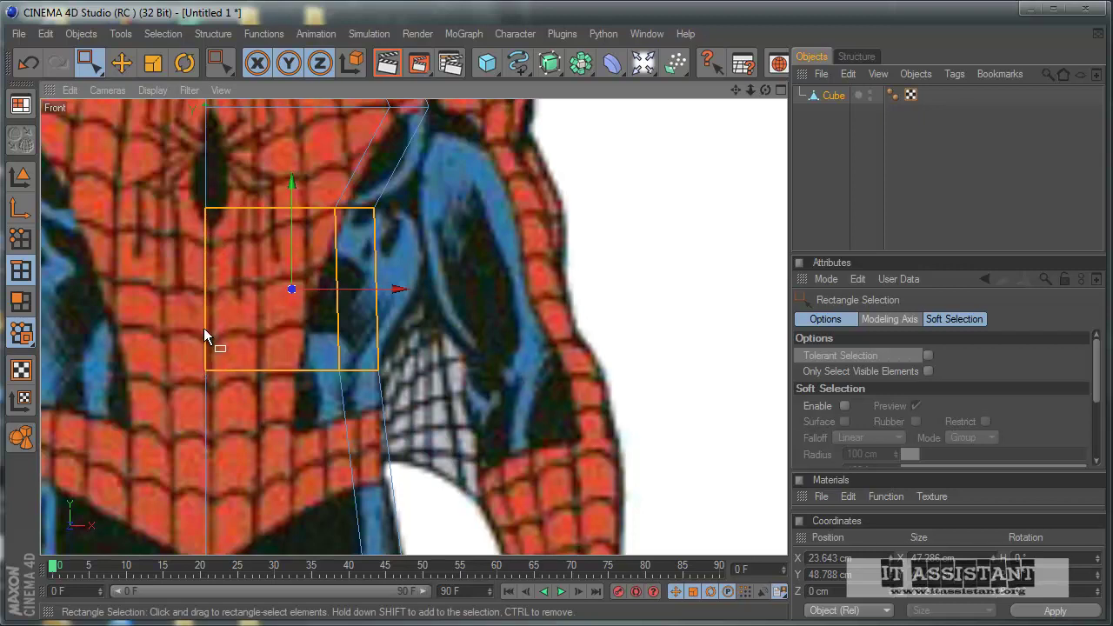
drag(155, 180, 458, 406)
mouse_move(118, 183)
mouse_down()
mouse_move(468, 399)
mouse_move(445, 295)
mouse_up()
click(544, 384)
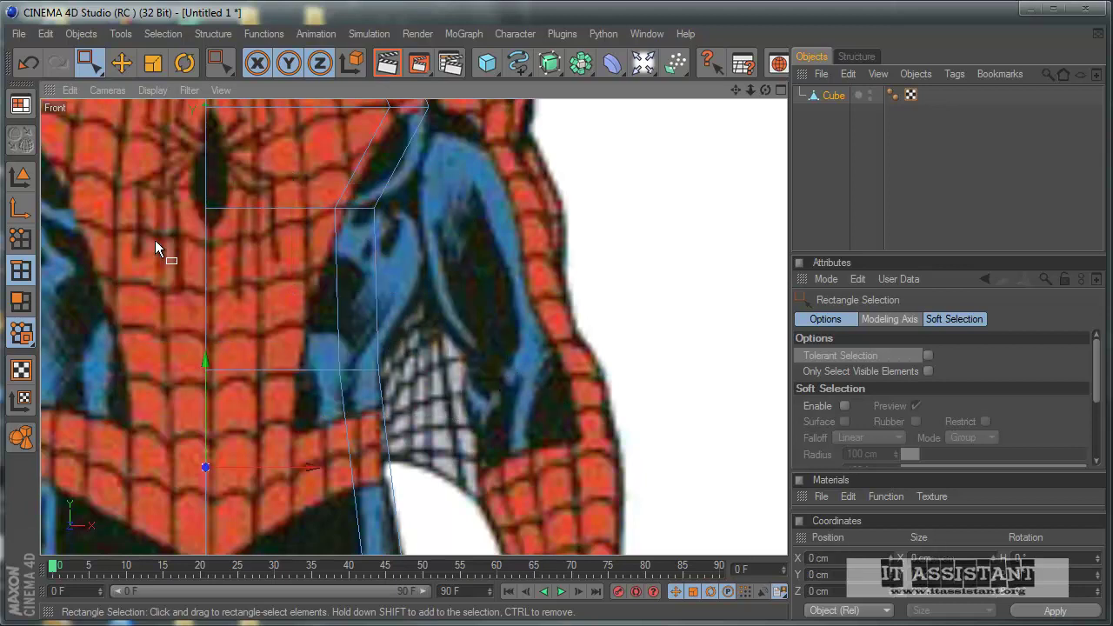
drag(155, 248, 507, 307)
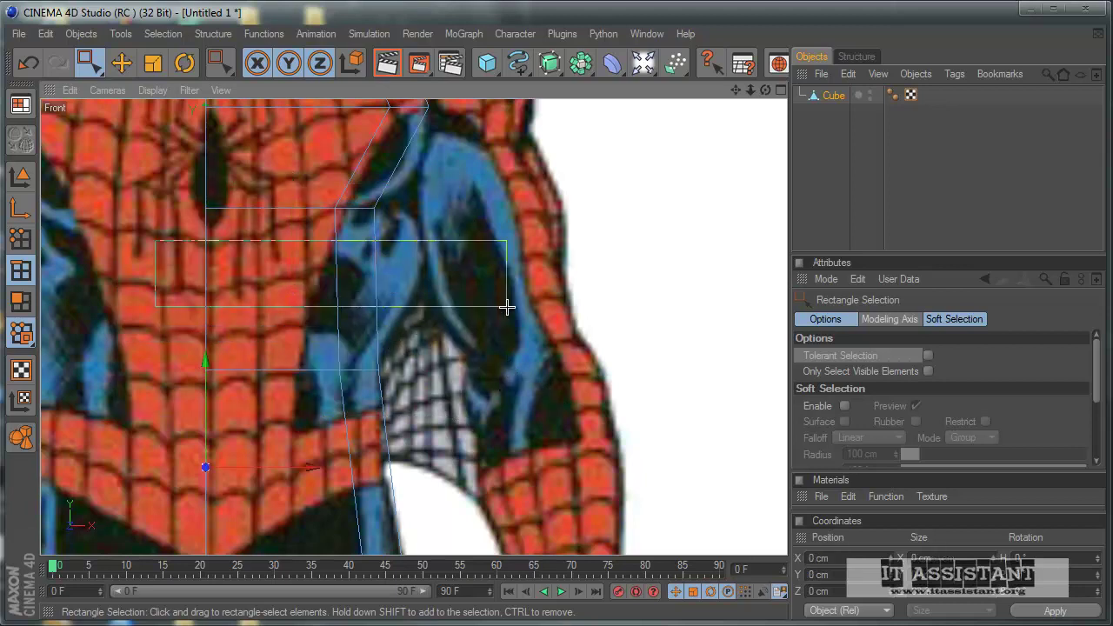
click(927, 356)
drag(233, 267, 704, 358)
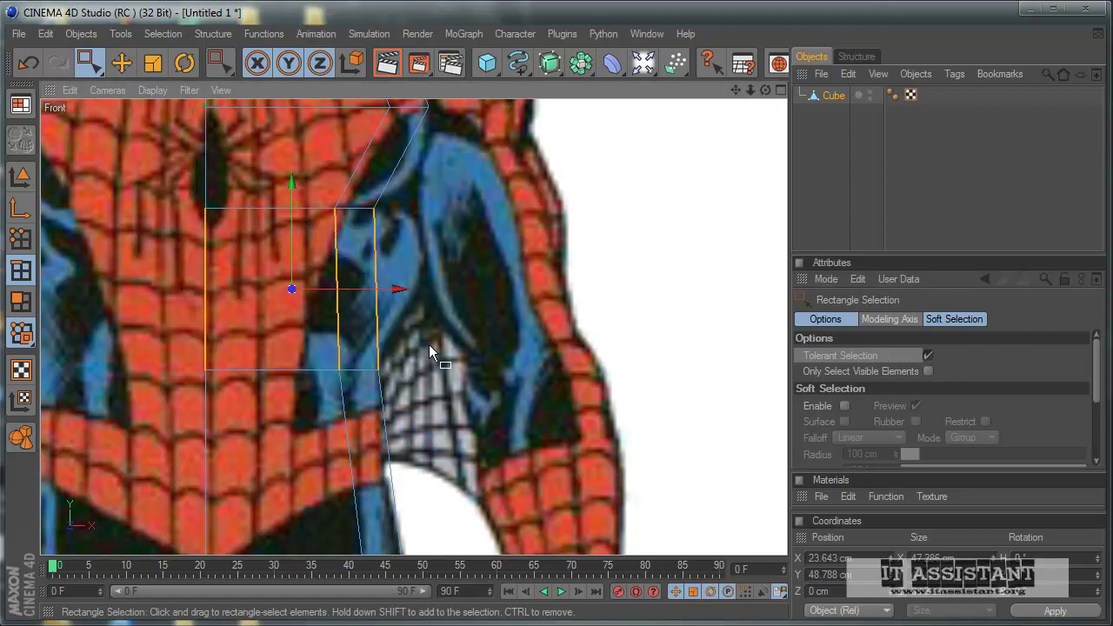
right_click(697, 364)
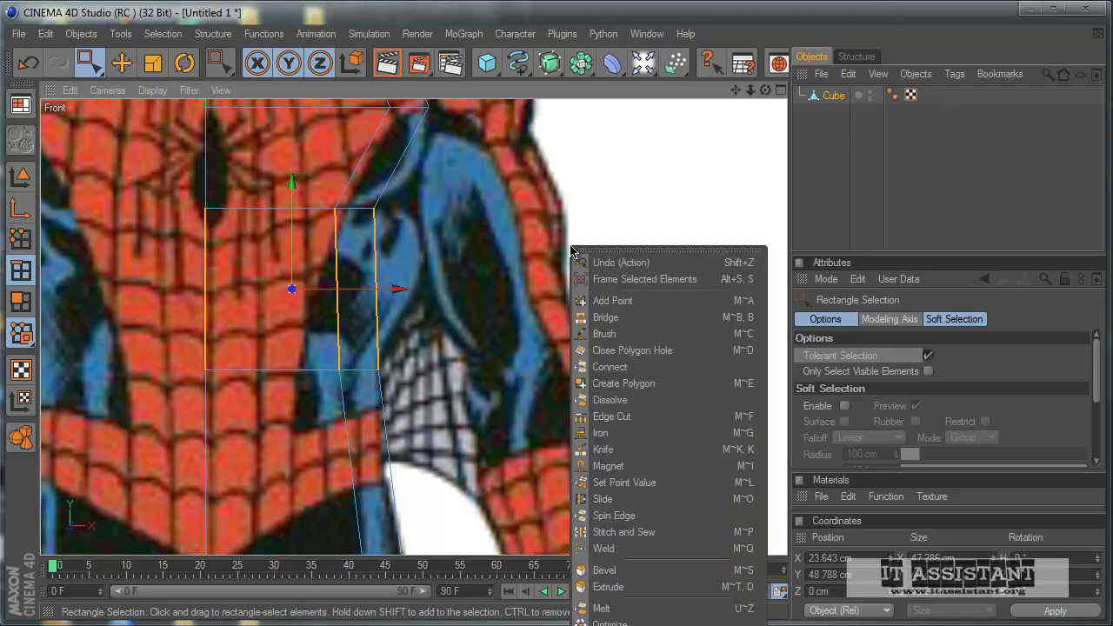
click(606, 395)
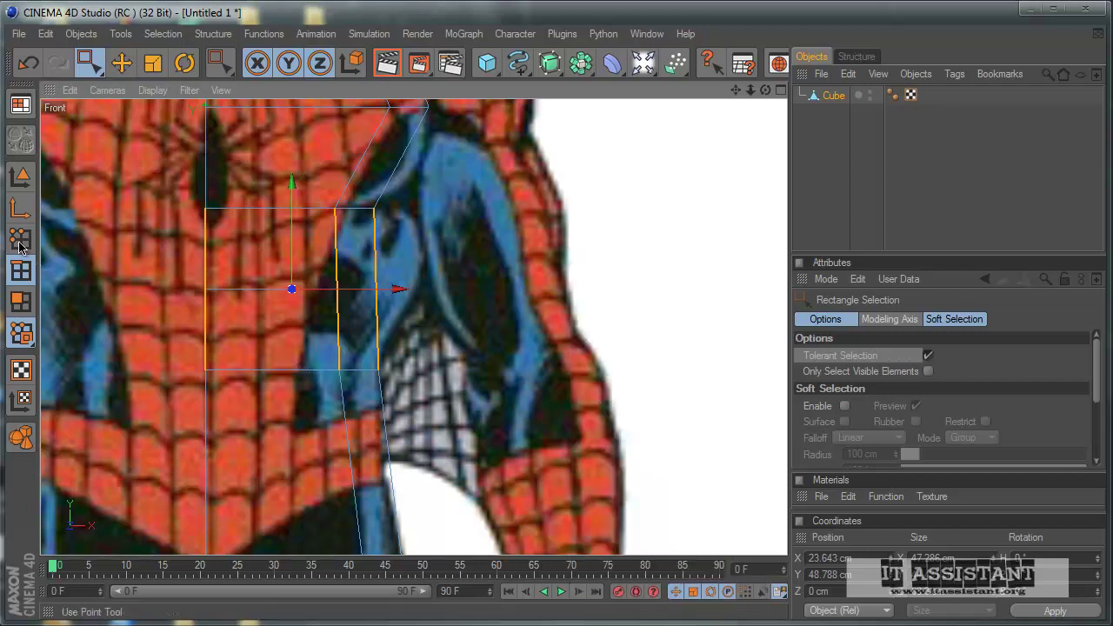
In Points mode, raise the middle-row points and push the outer and upper pairs out to the arm edge
click(21, 238)
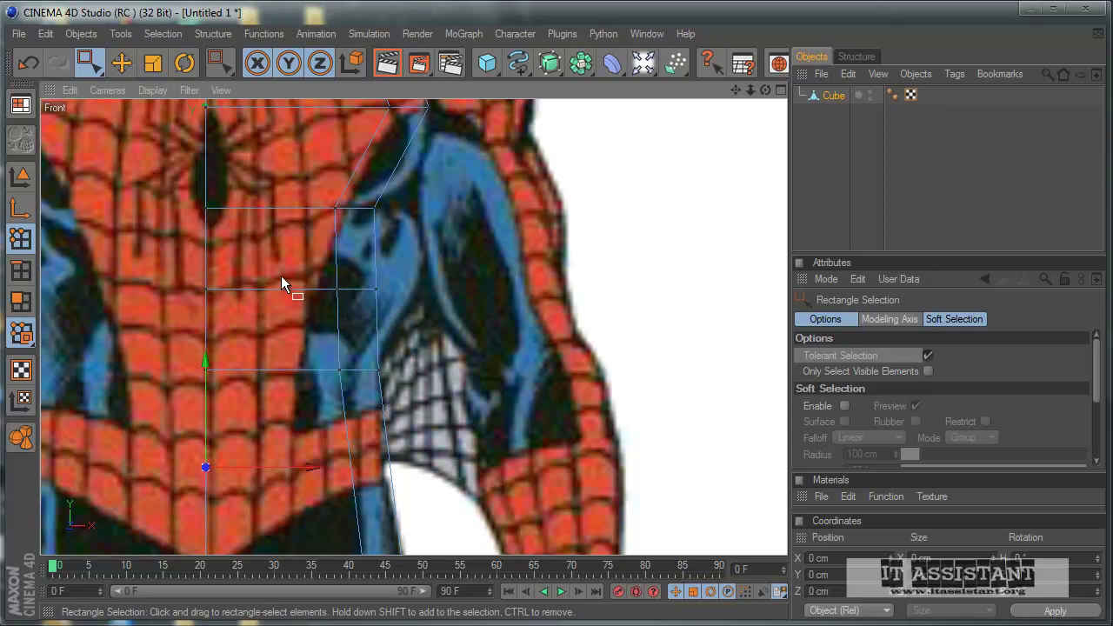
drag(313, 301, 383, 297)
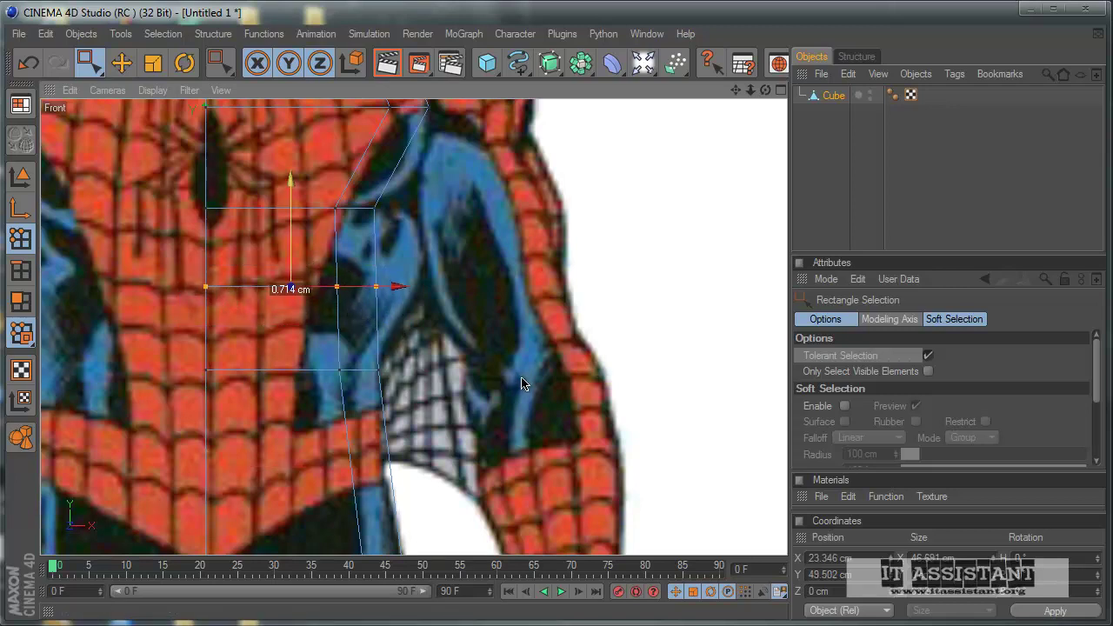
drag(521, 384, 521, 371)
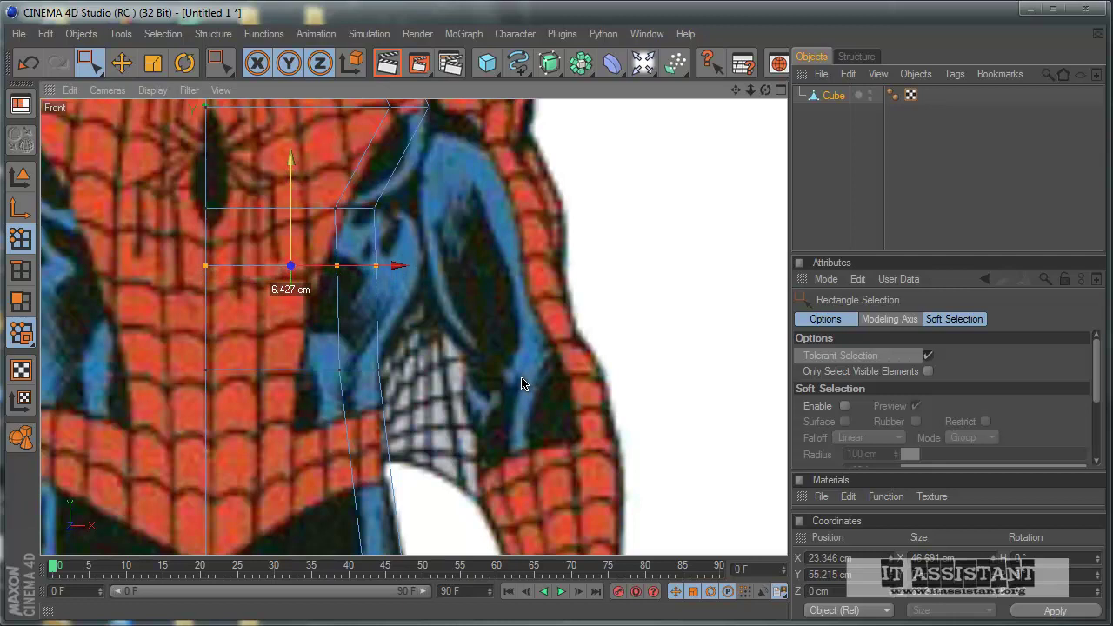
drag(401, 295, 316, 248)
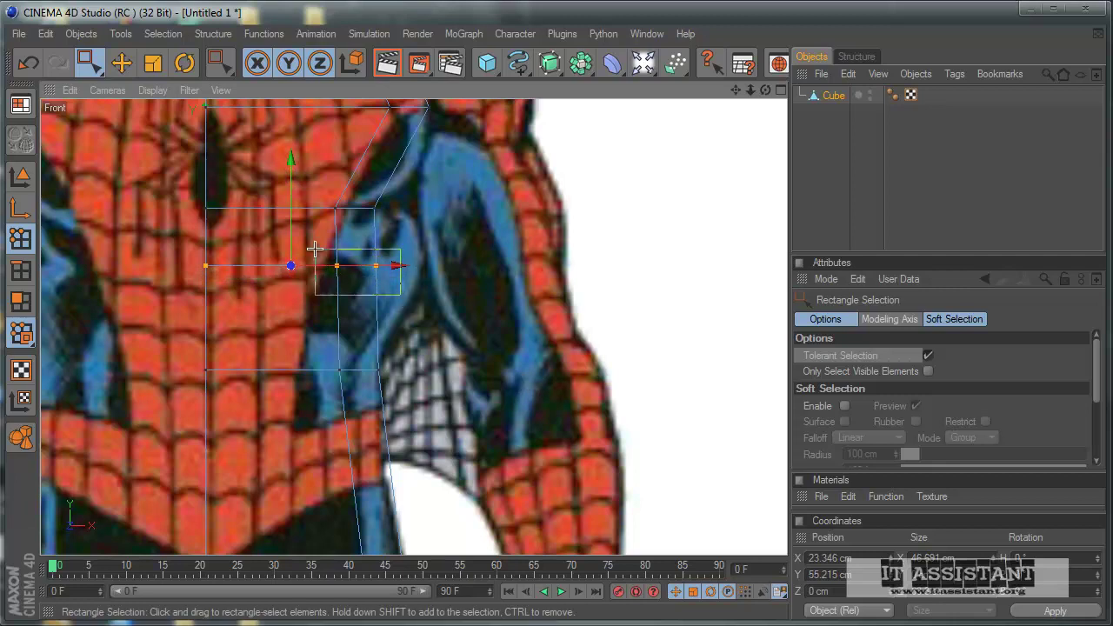
drag(376, 284, 522, 384)
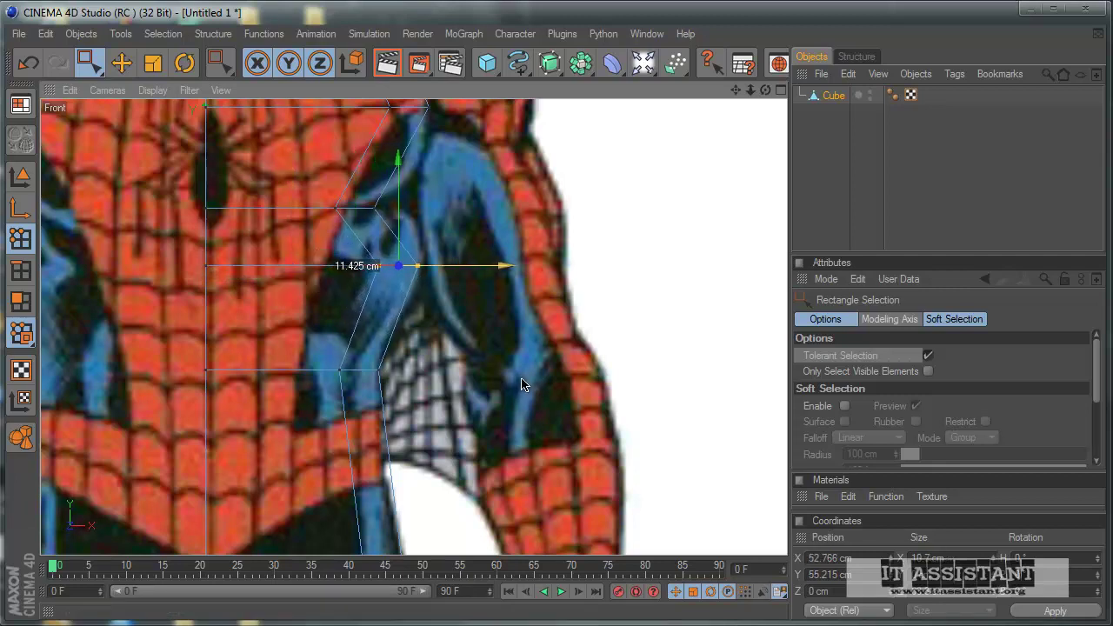
alt+middle_drag(521, 384, 522, 391)
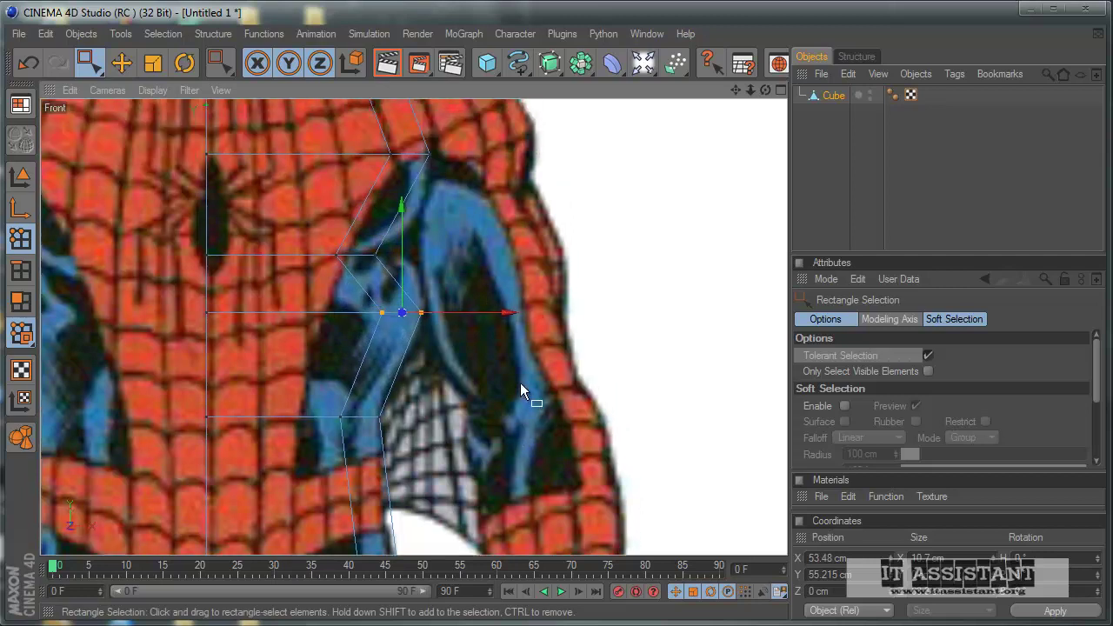
mouse_move(323, 224)
mouse_down()
mouse_move(429, 287)
mouse_move(521, 385)
mouse_up()
drag(353, 248, 376, 265)
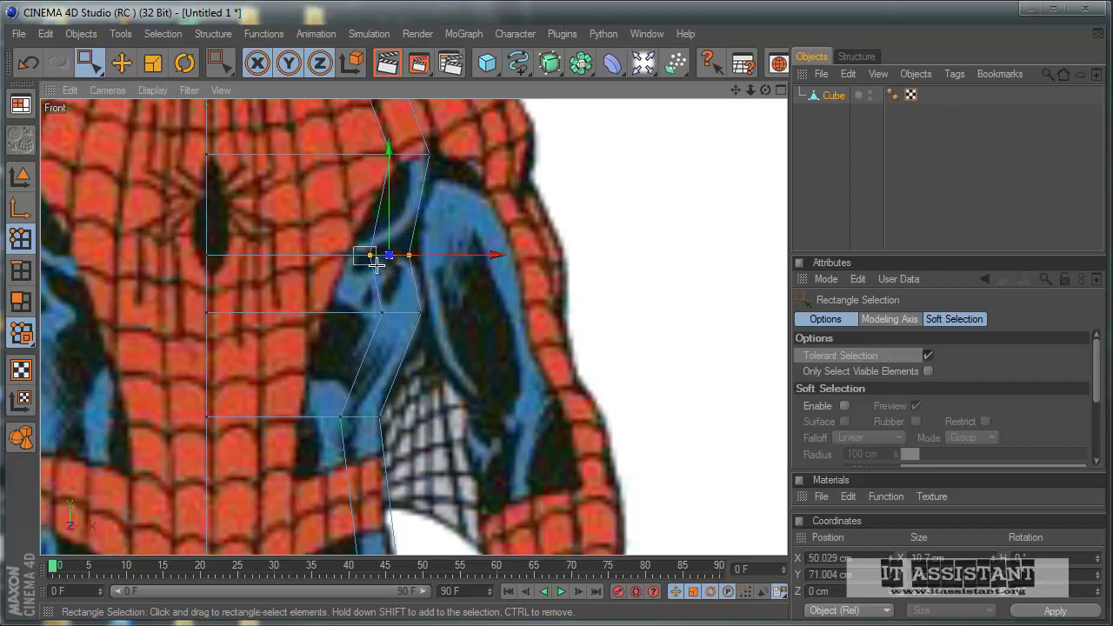
Move the inner upper point out to the outline and nudge the middle-row points up slightly
drag(516, 385, 521, 383)
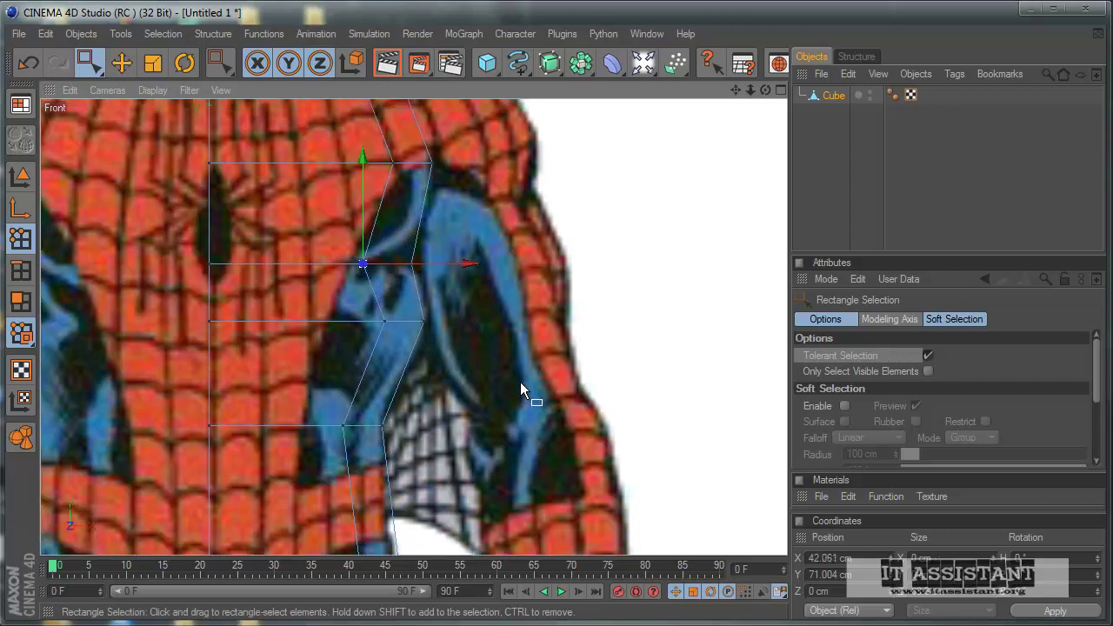
scroll(520, 387, down, 2)
scroll(528, 384, up, 2)
scroll(520, 383, up, 2)
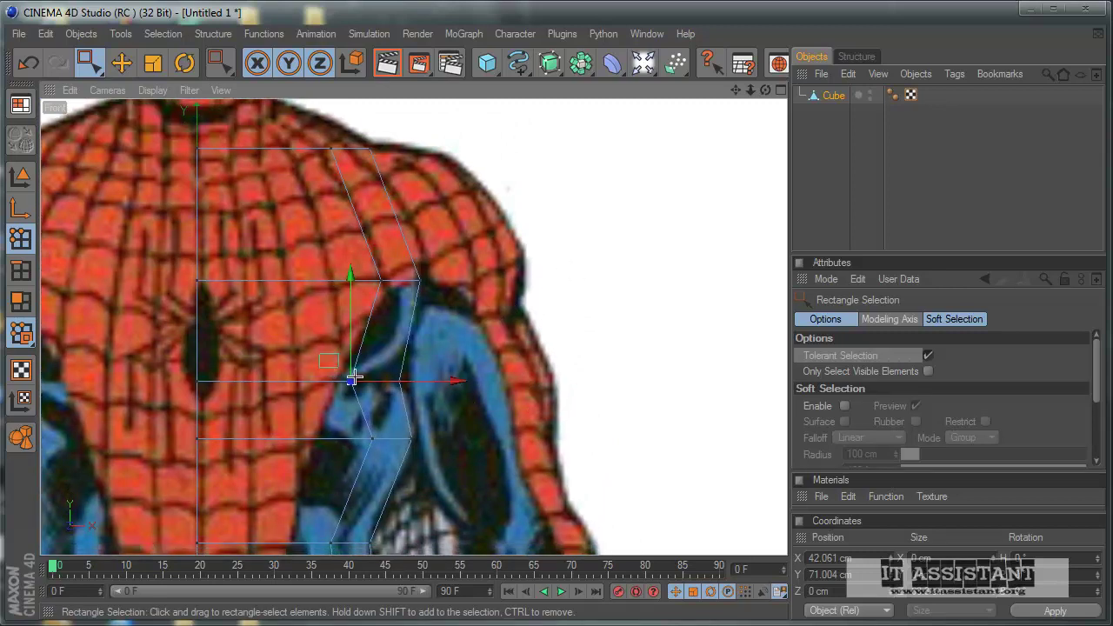
drag(460, 397, 521, 383)
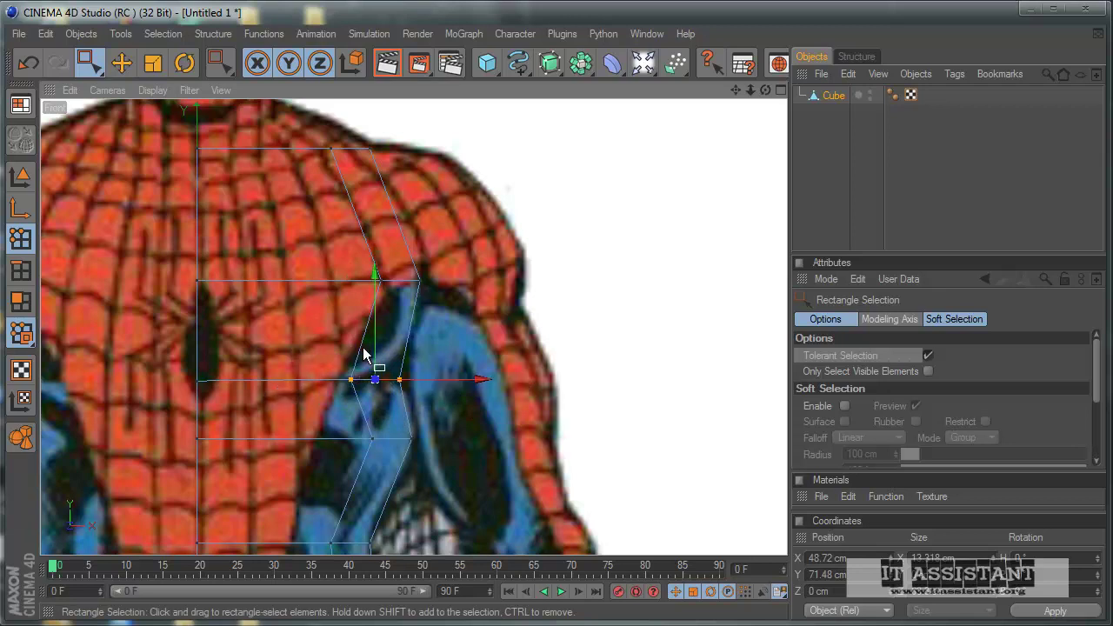
drag(364, 354, 522, 385)
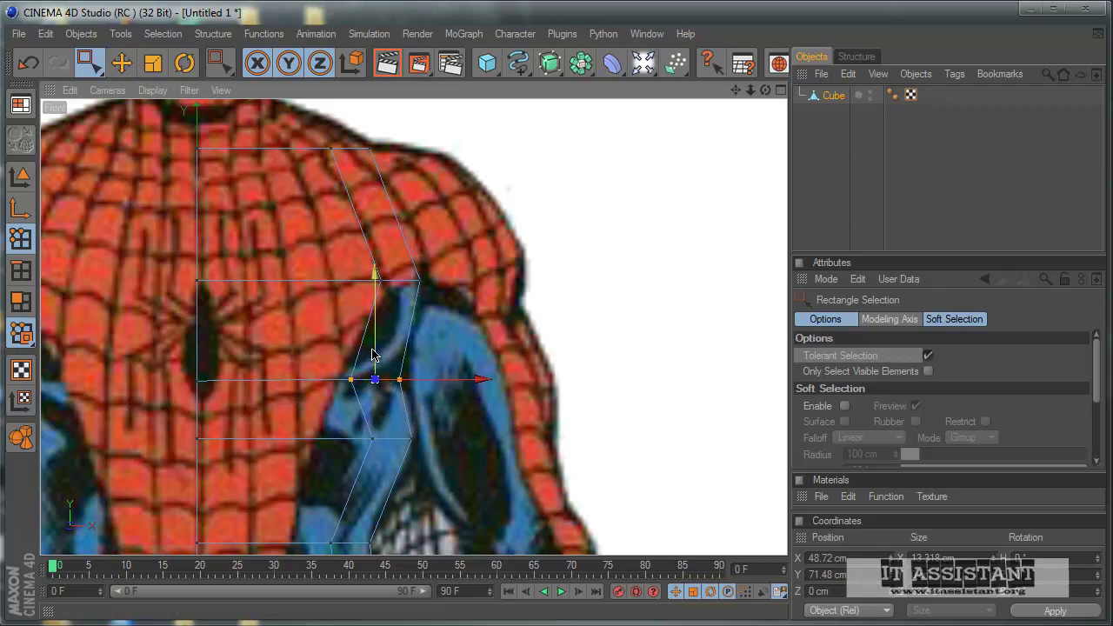
click(28, 63)
mouse_move(151, 326)
mouse_down()
mouse_move(291, 386)
mouse_move(434, 398)
mouse_up()
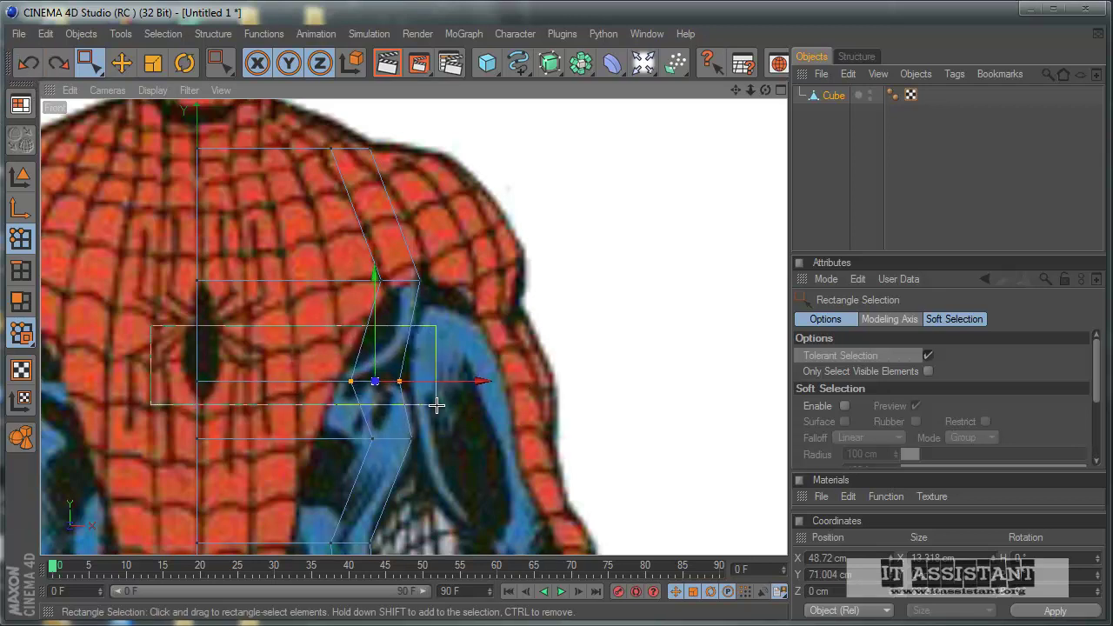
drag(298, 364, 521, 385)
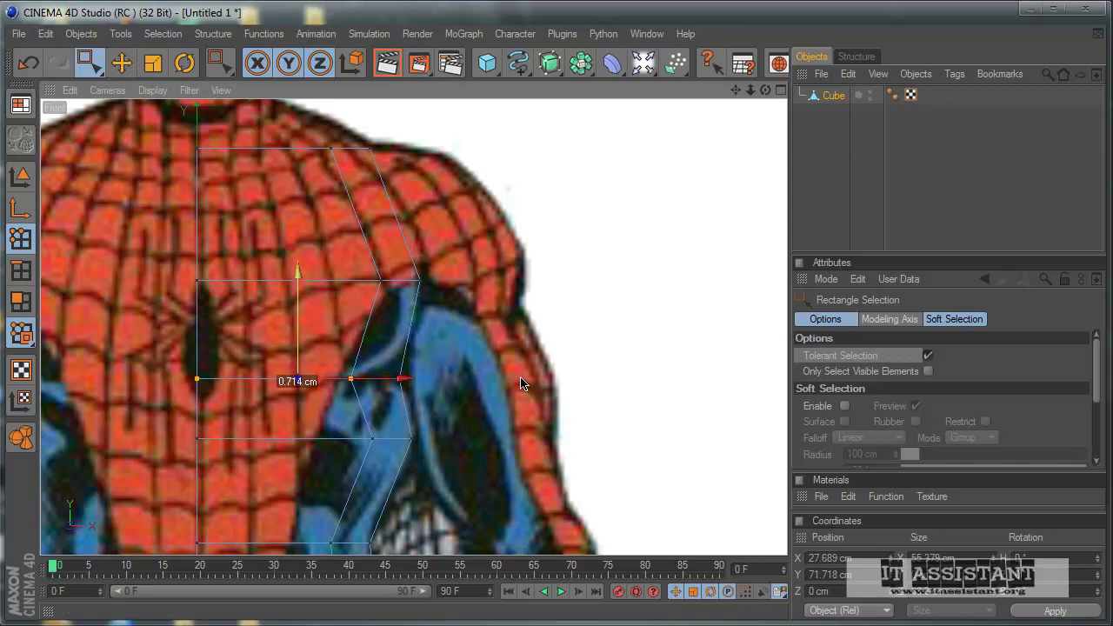
key(ctrl+shift+z)
Select the lower outer vertical edges, try the Connect command, and undo it
click(21, 270)
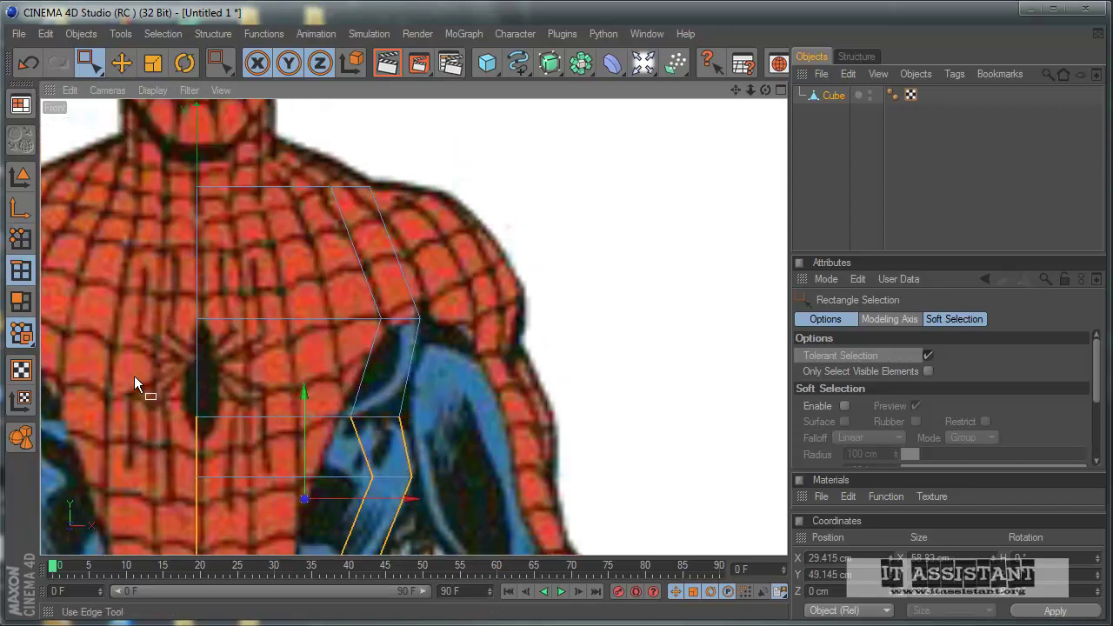
mouse_move(158, 359)
mouse_down()
mouse_move(303, 392)
mouse_move(461, 407)
mouse_up()
right_click(523, 365)
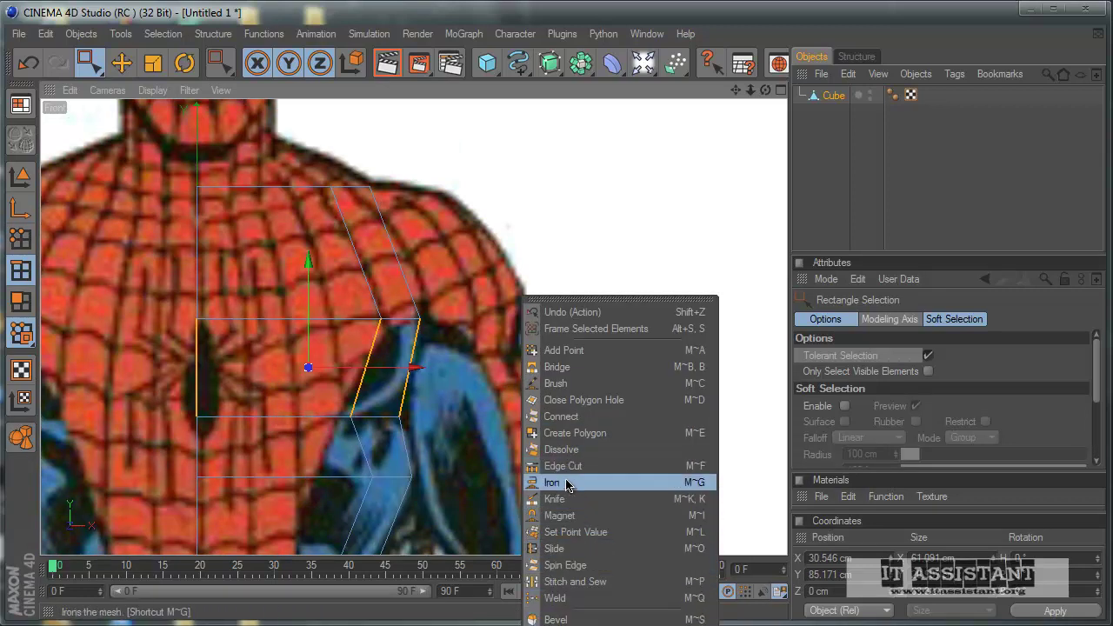
click(584, 426)
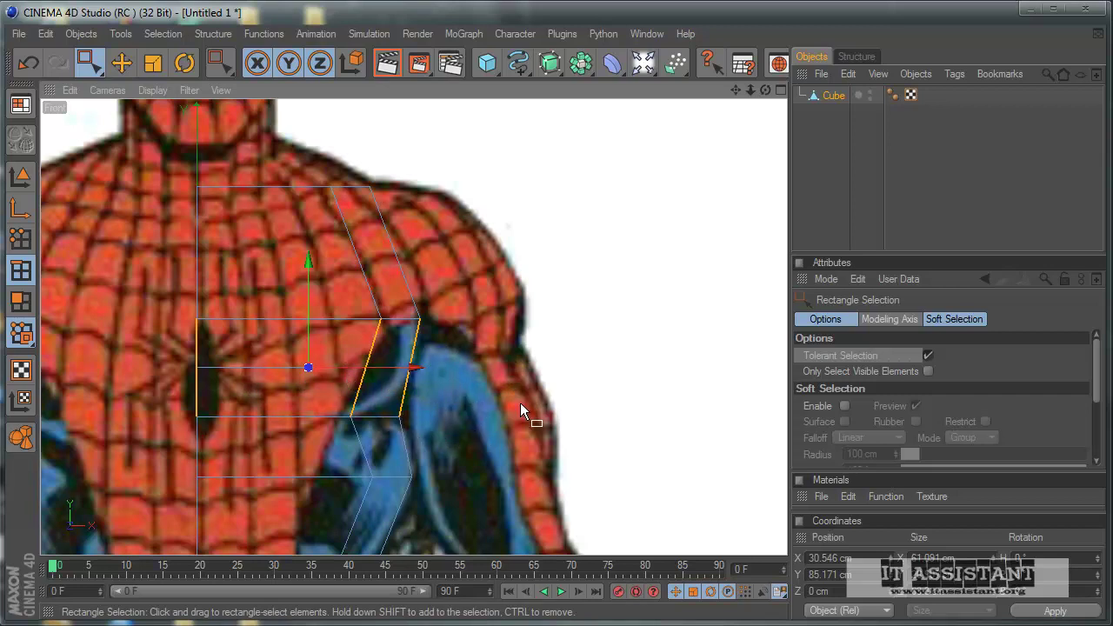
right_click(498, 363)
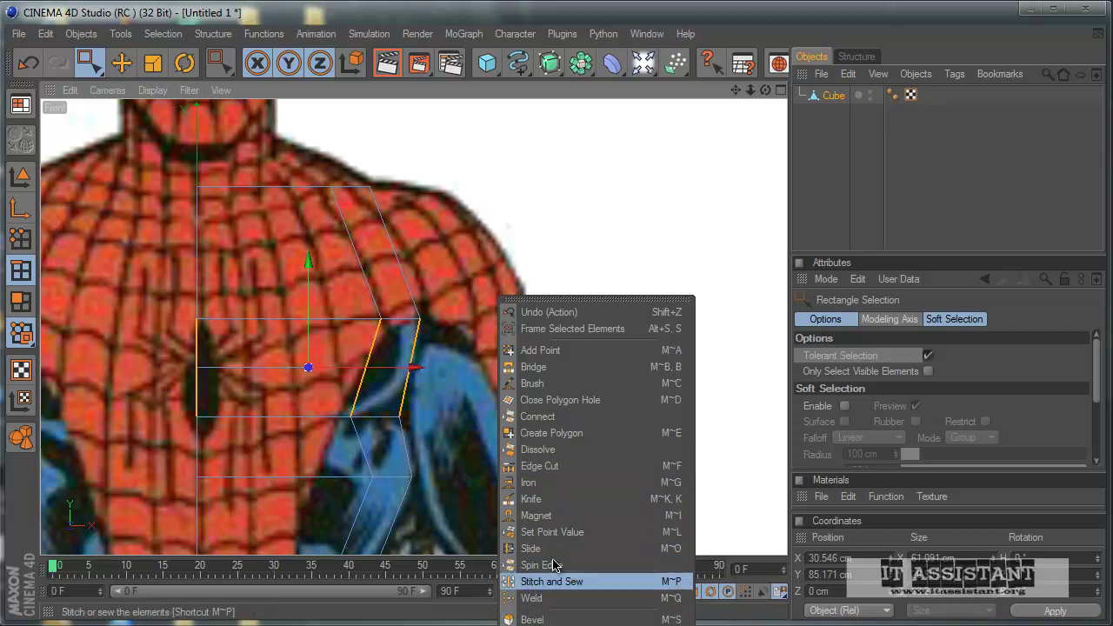
click(544, 416)
click(28, 62)
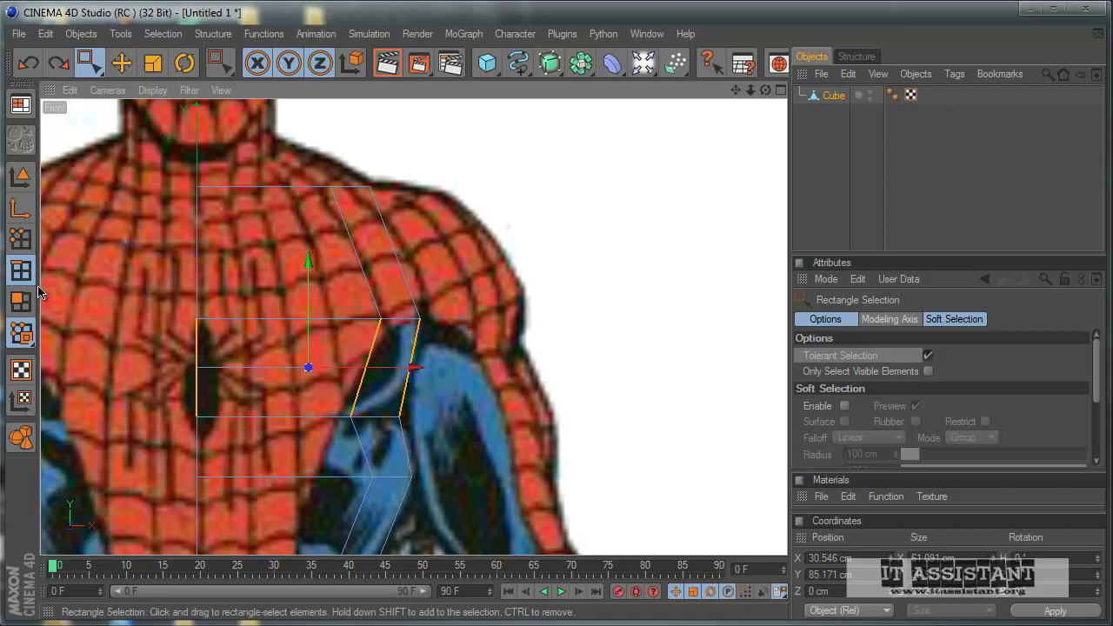
Move a mid-chest side point 1.904 cm outward along X
click(29, 240)
drag(431, 386, 361, 348)
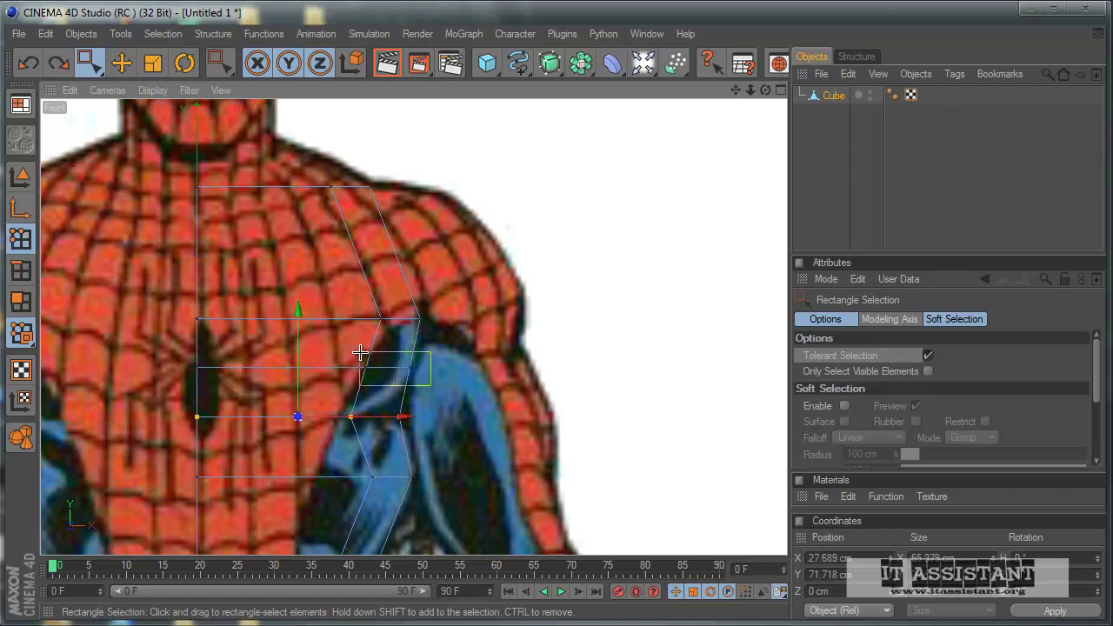
drag(504, 369, 521, 383)
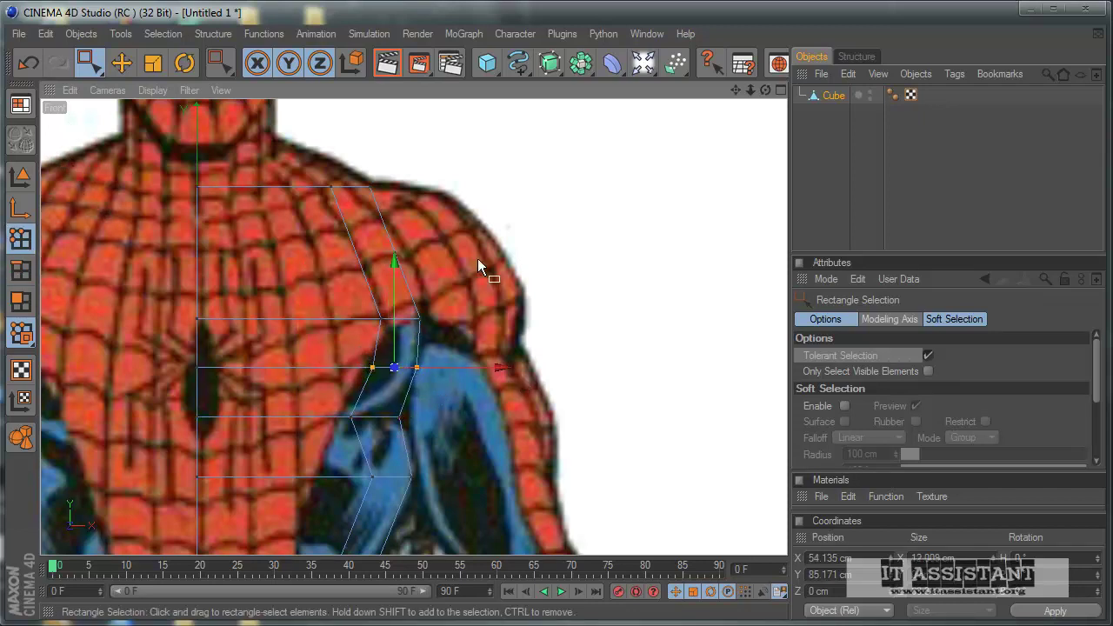
click(21, 270)
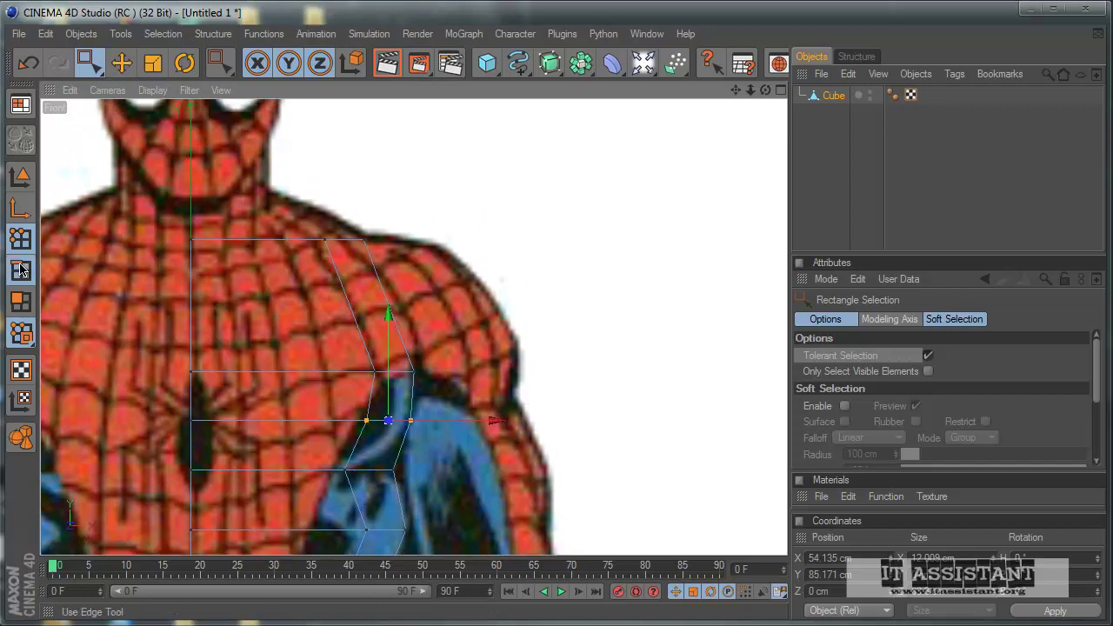
Drag the shoulder-level side point out along X to 52.409 cm, matching the shoulder curve
right_click(567, 288)
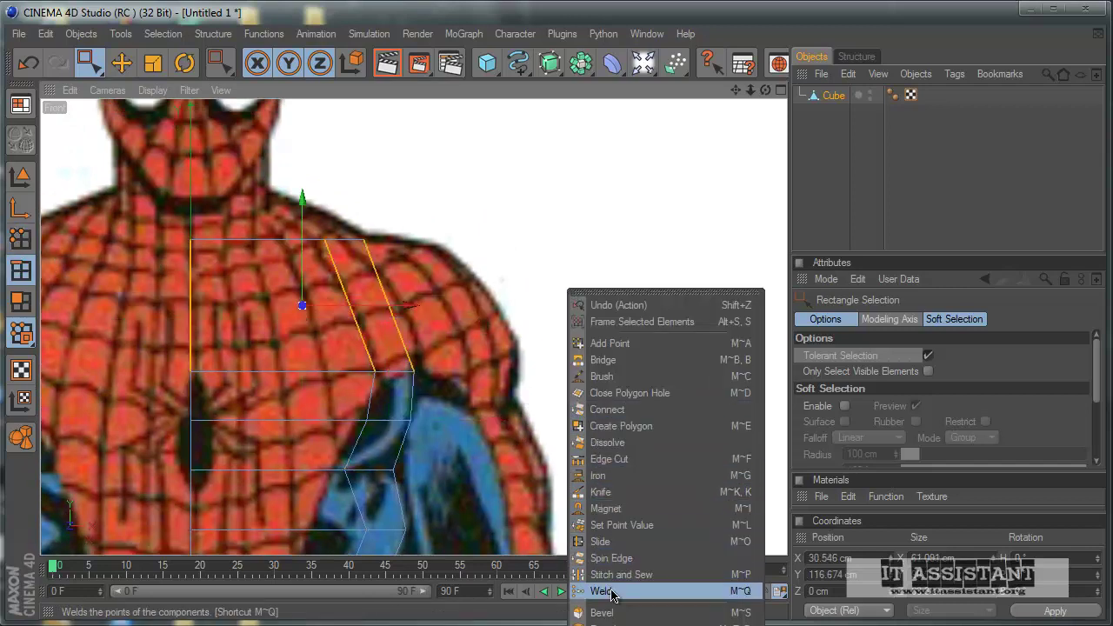
click(619, 409)
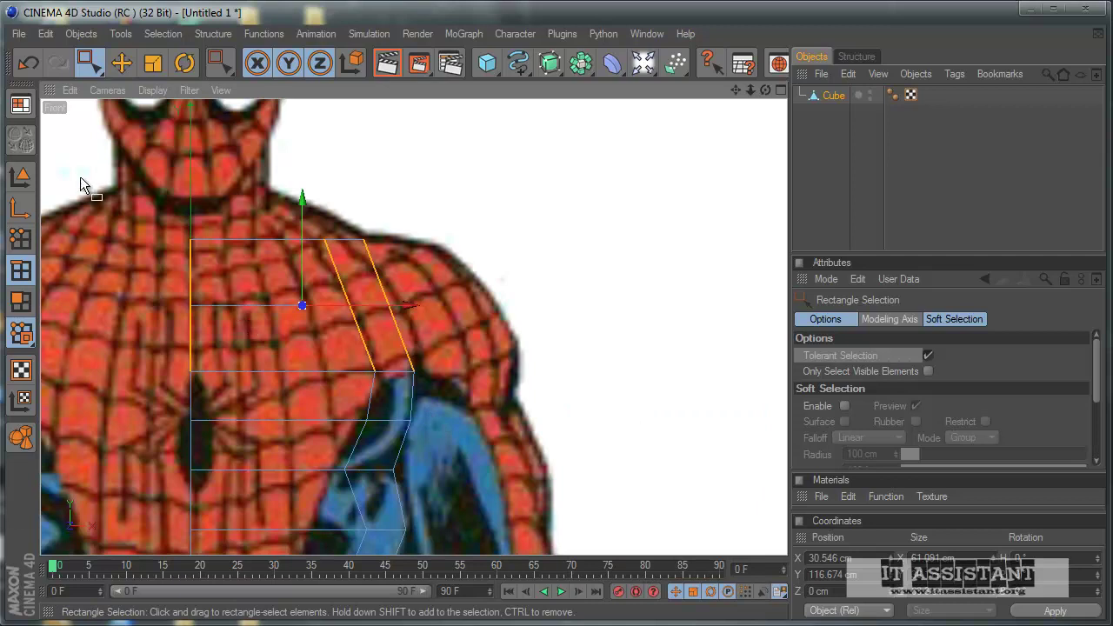
click(21, 237)
click(365, 309)
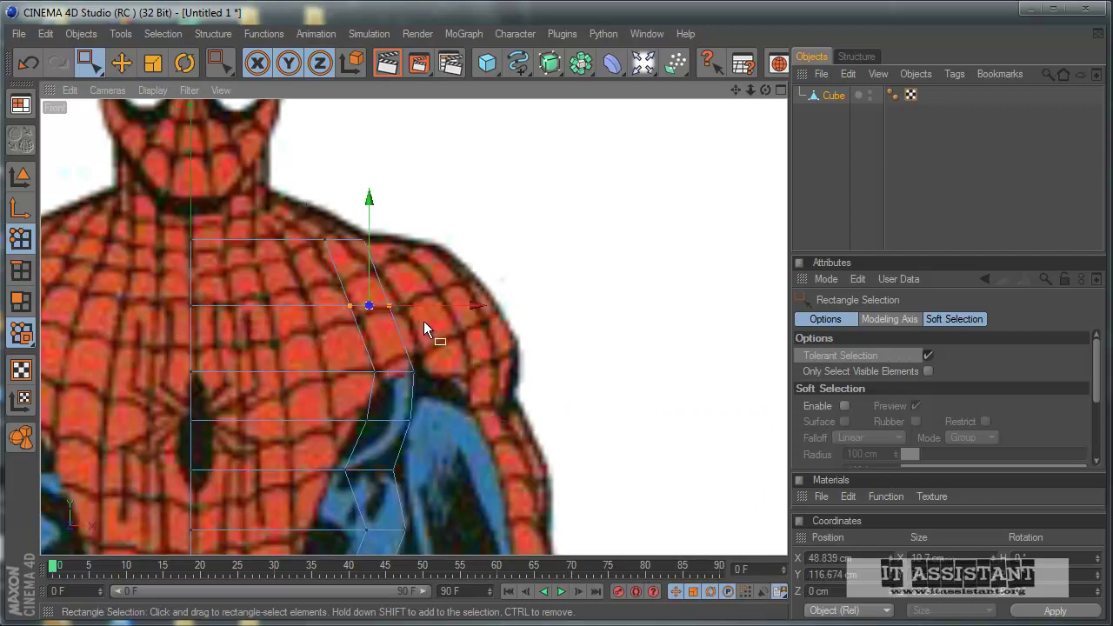
drag(423, 329, 520, 382)
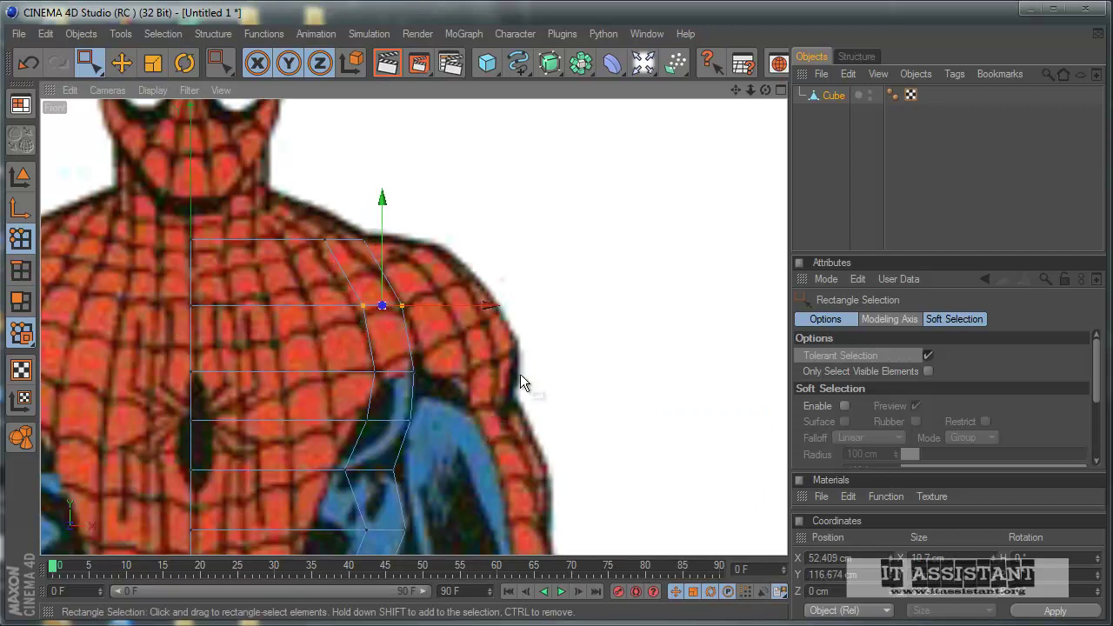
scroll(520, 382, up, 2)
scroll(520, 383, up, 1)
scroll(520, 383, up, 1)
scroll(520, 382, up, 2)
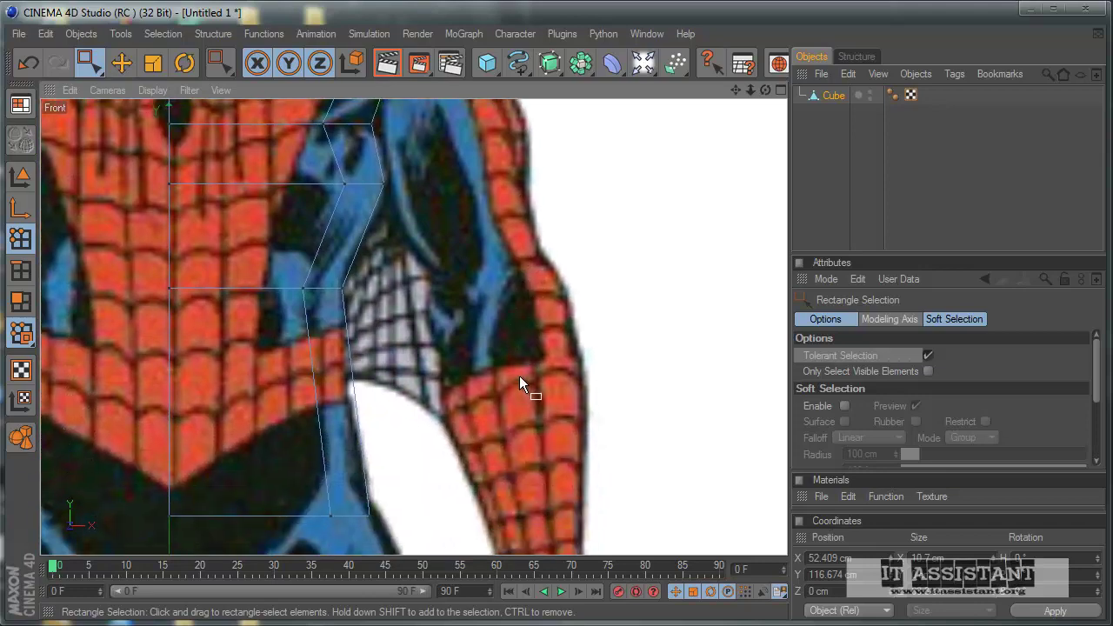
click(21, 270)
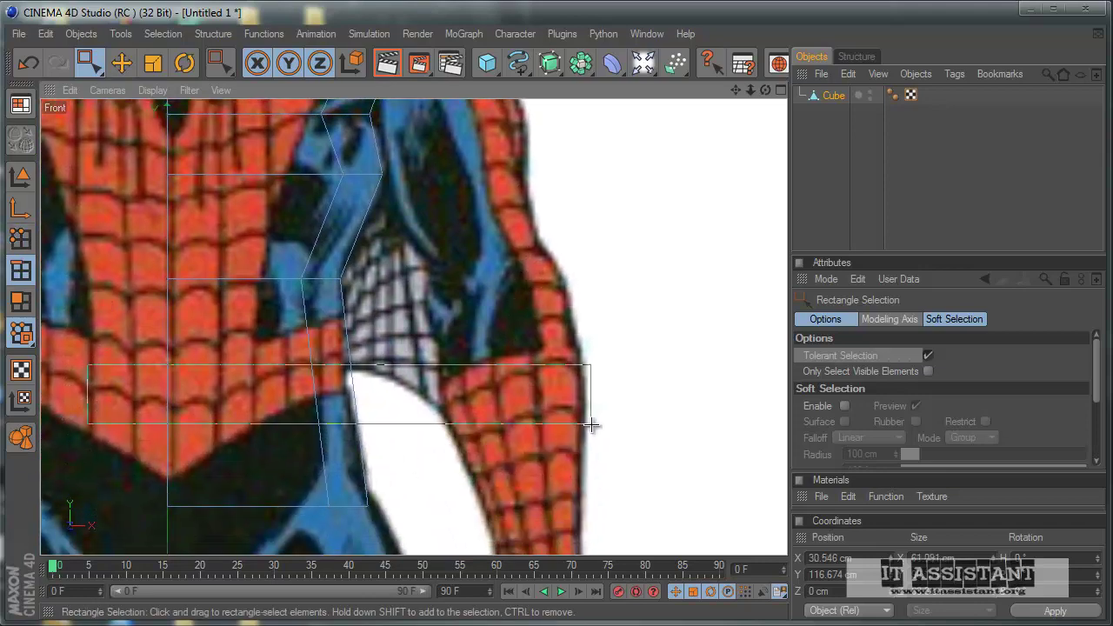
Cut a new loop across the two vertical edges near the arm, then select an outer waist point
drag(79, 361, 591, 424)
right_click(614, 299)
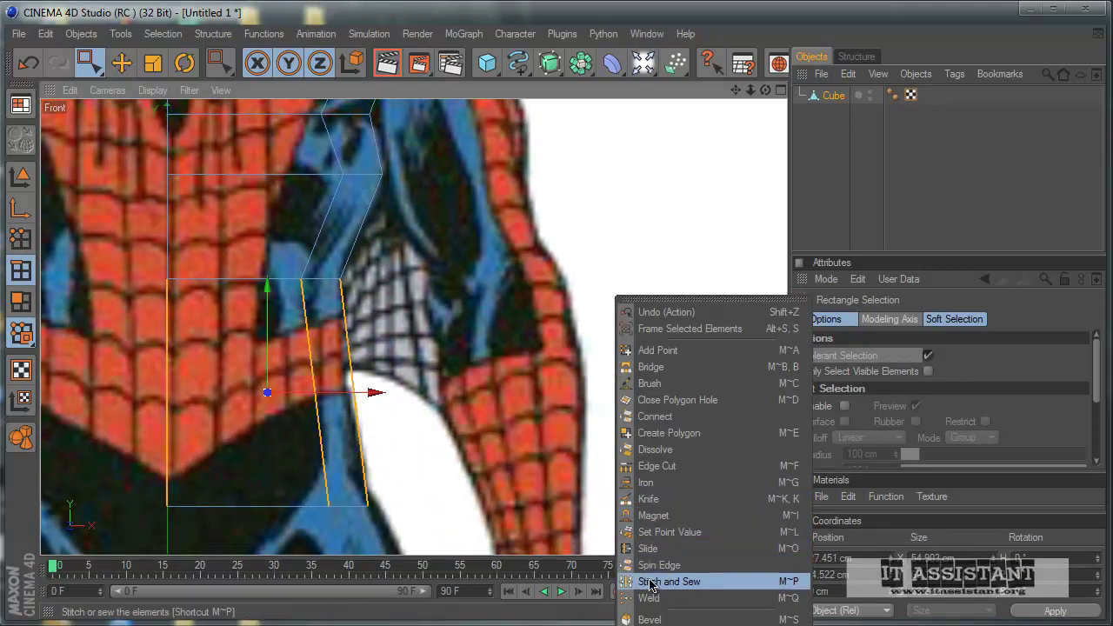
right_click(470, 253)
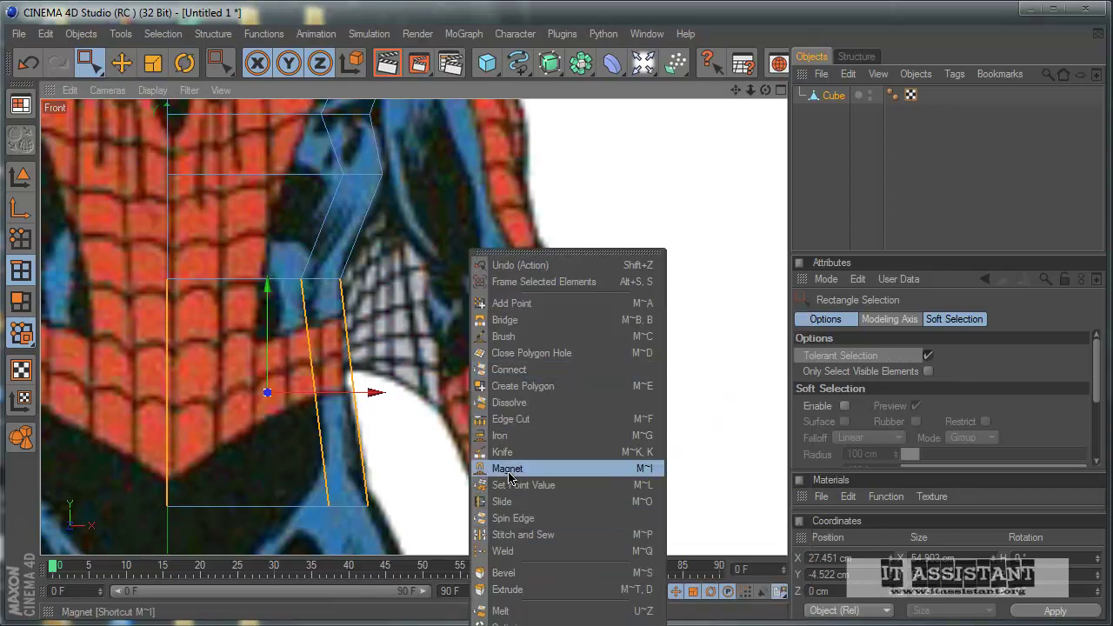
click(511, 370)
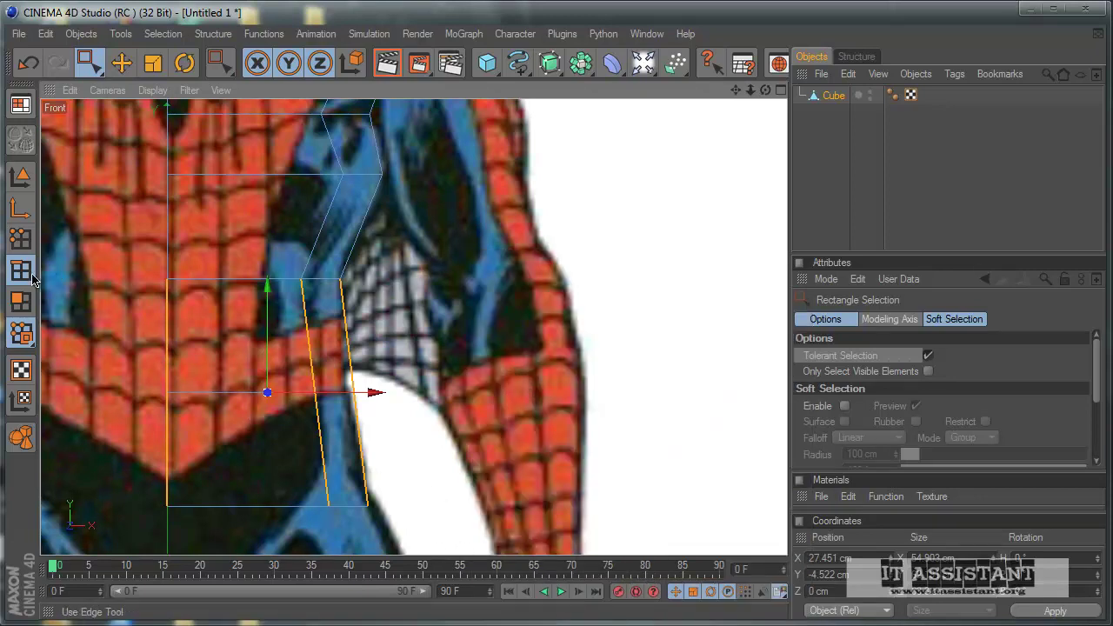
click(21, 238)
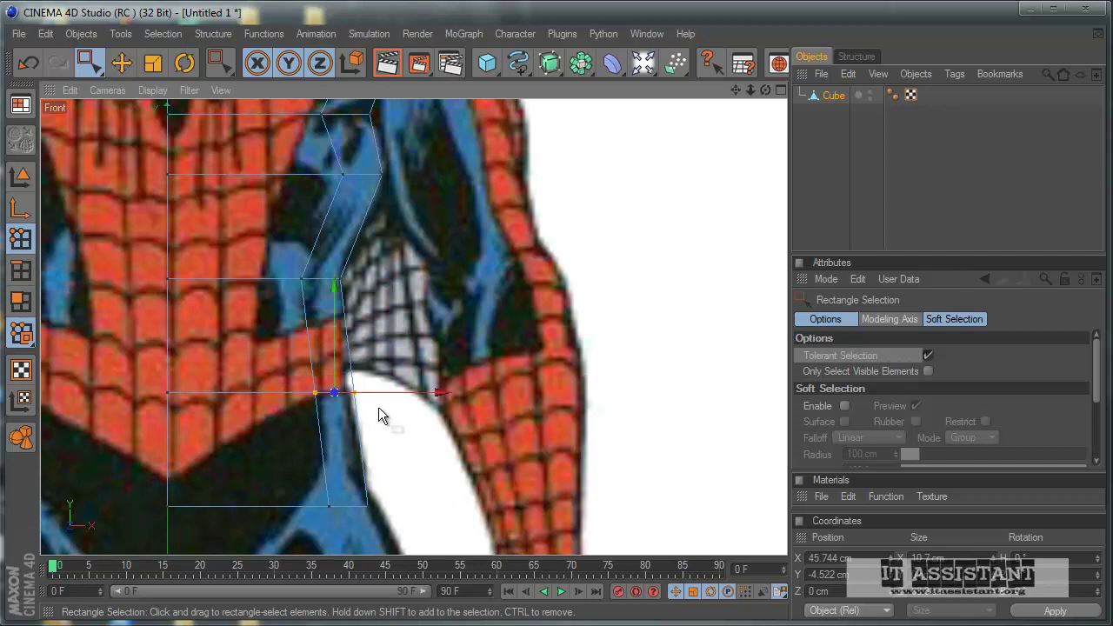
drag(296, 378, 382, 405)
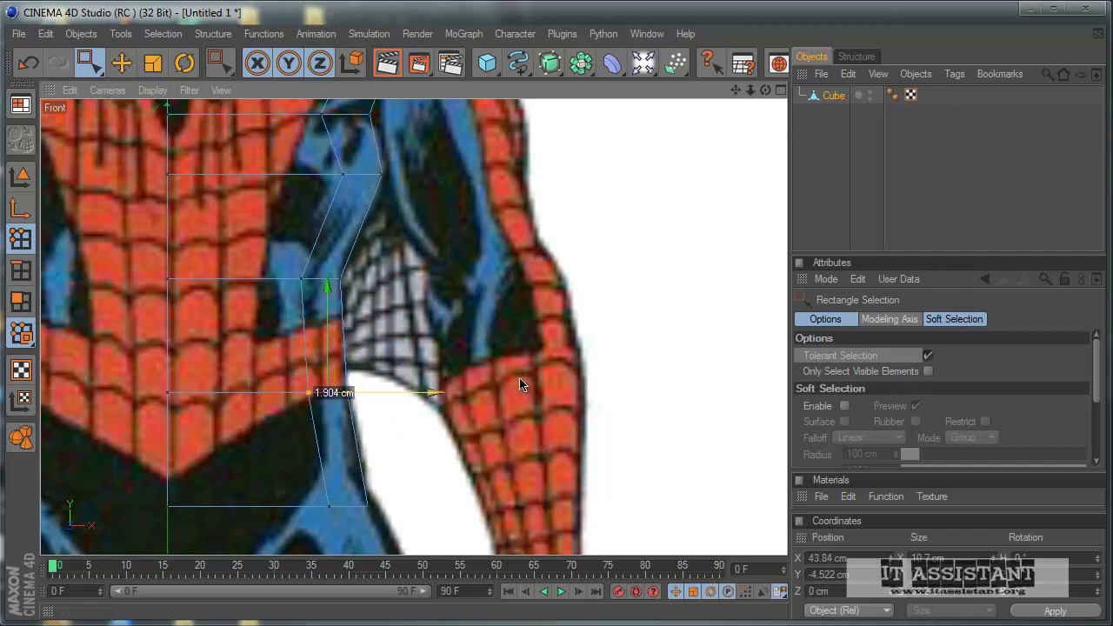
Pull the inner lower point down to the crotch outline and raise the outer hip point to X 54.903 cm
alt+middle_drag(520, 383, 521, 387)
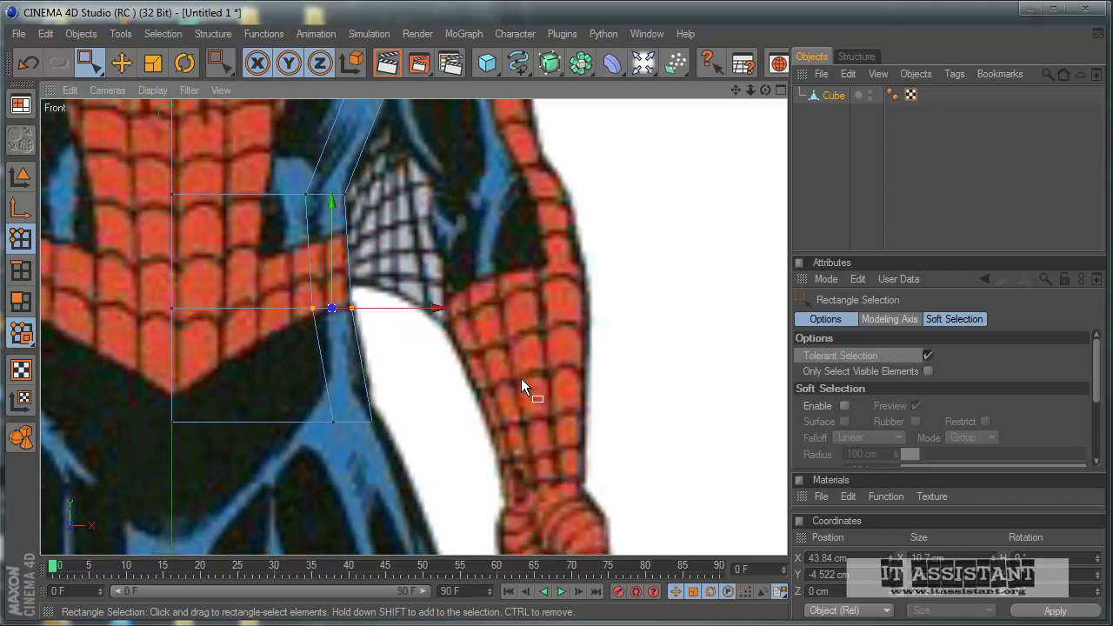
alt+middle_drag(521, 386, 520, 379)
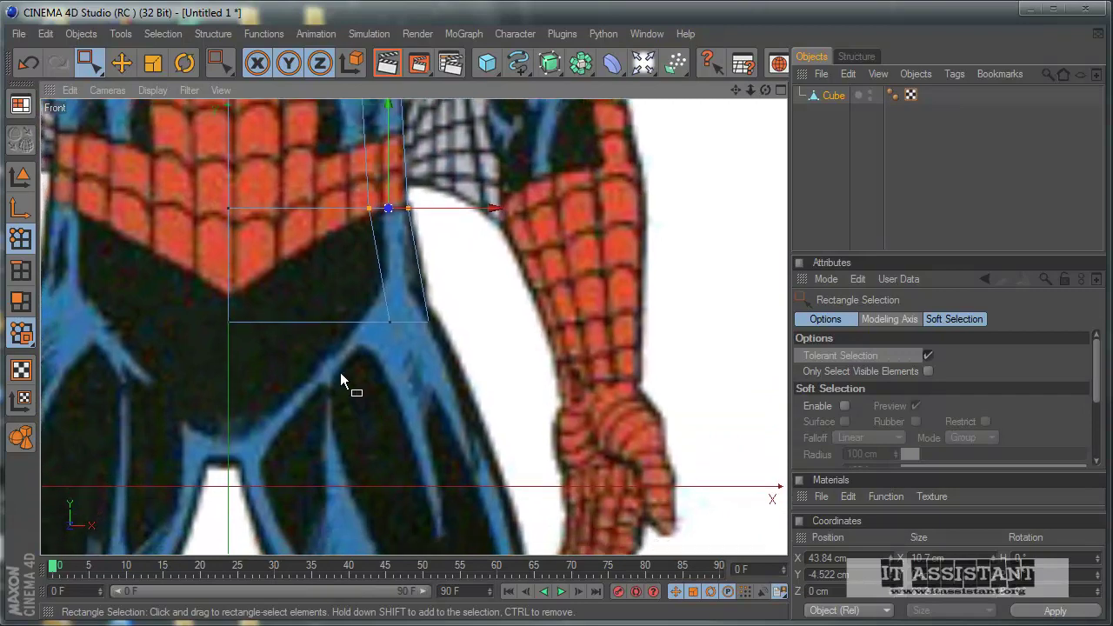
drag(253, 338, 519, 376)
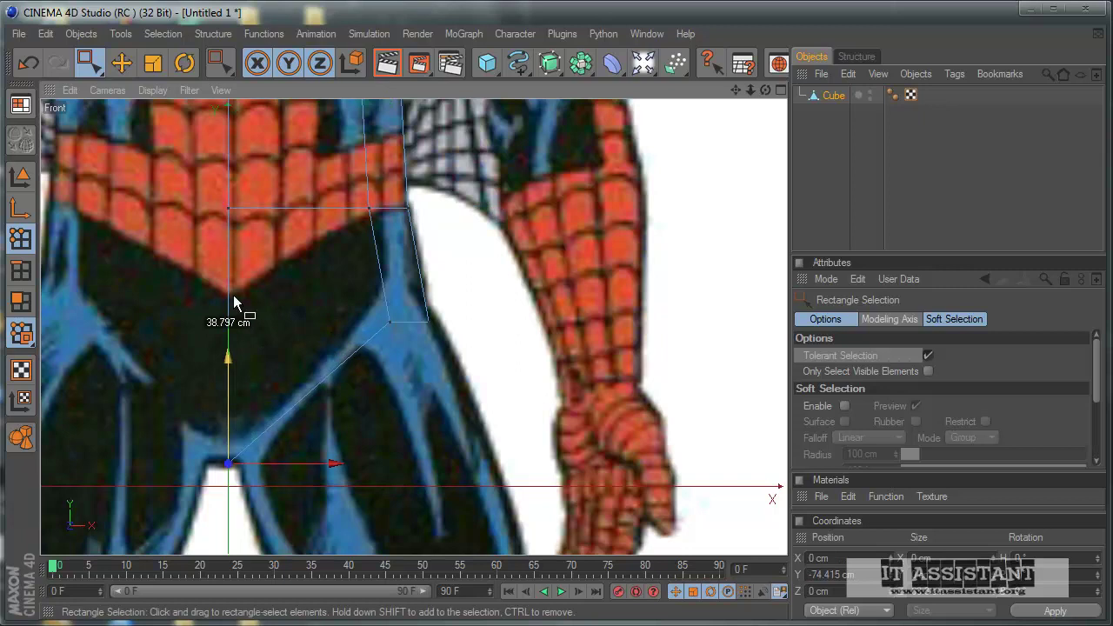
mouse_move(361, 293)
mouse_down()
mouse_move(400, 342)
mouse_move(519, 379)
mouse_move(517, 389)
mouse_move(365, 418)
mouse_up()
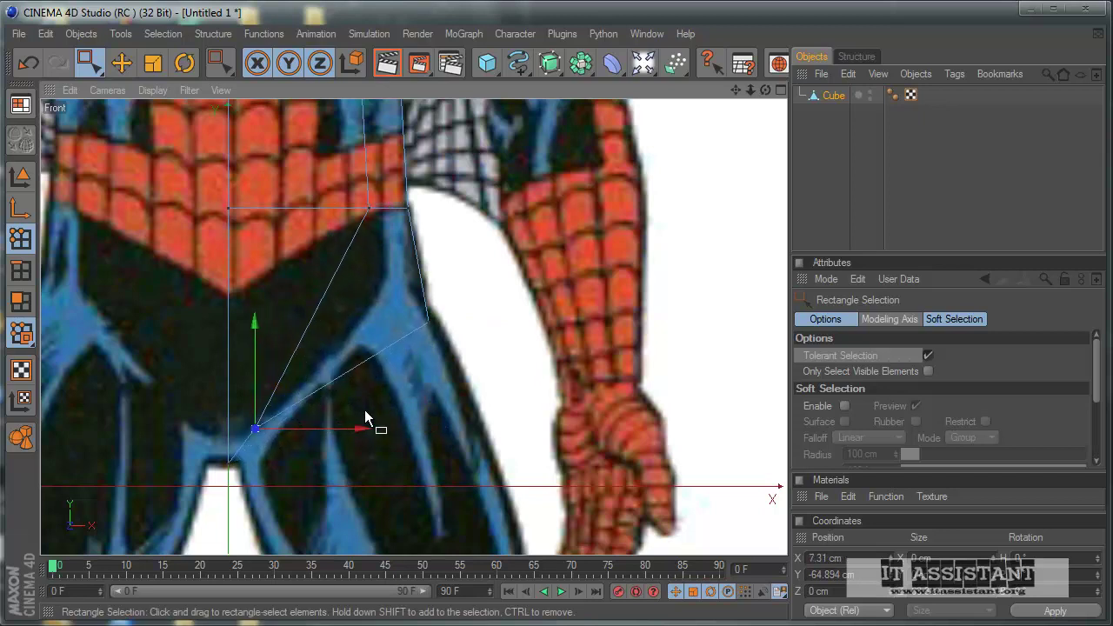
drag(261, 383, 521, 382)
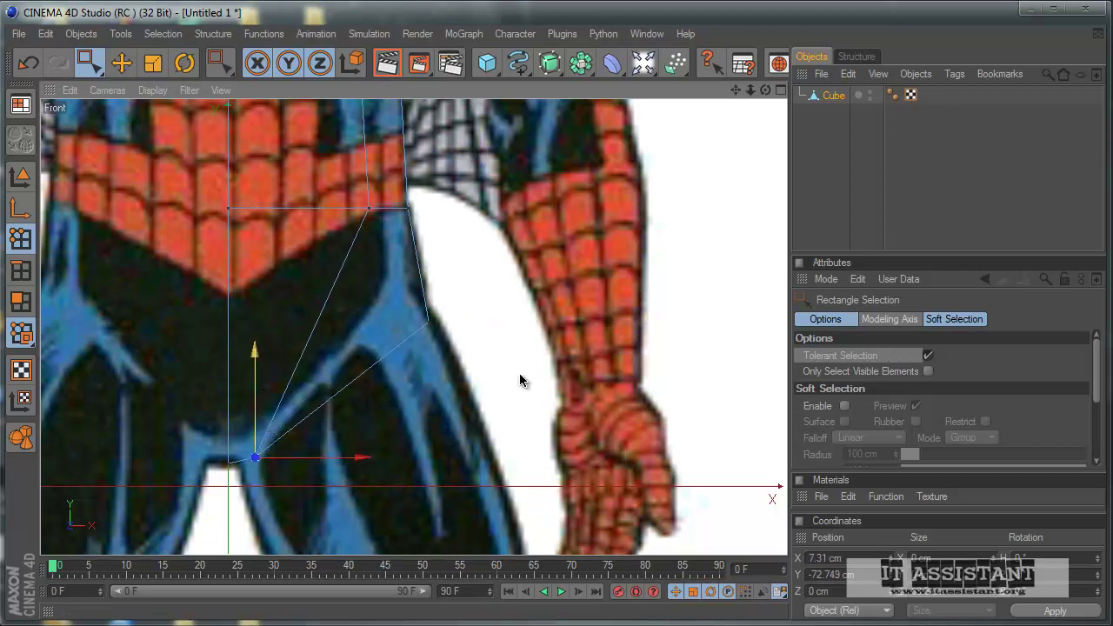
drag(313, 458, 308, 458)
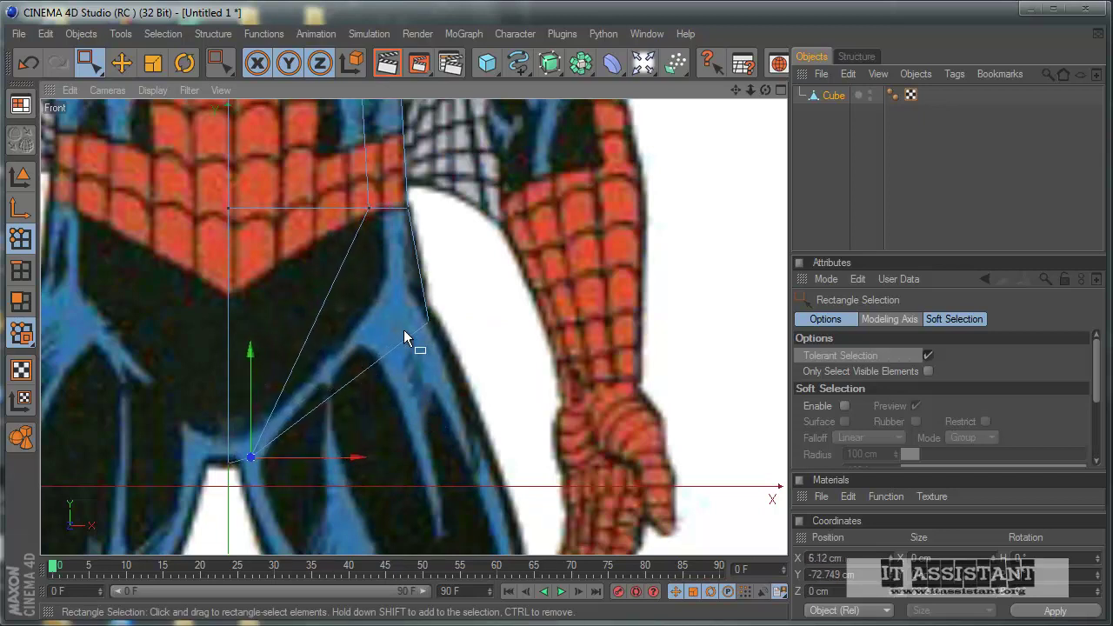
drag(384, 287, 478, 373)
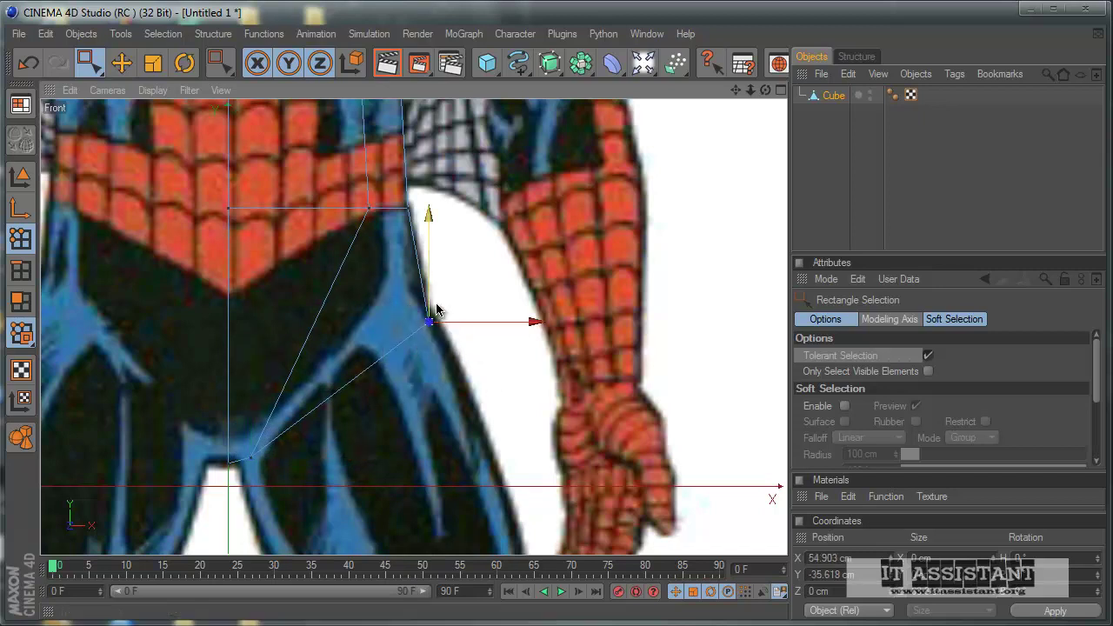
drag(435, 311, 519, 389)
Maximize and orbit the Perspective view, render a quick preview of the half-torso, then restore the four views
middle_click(519, 388)
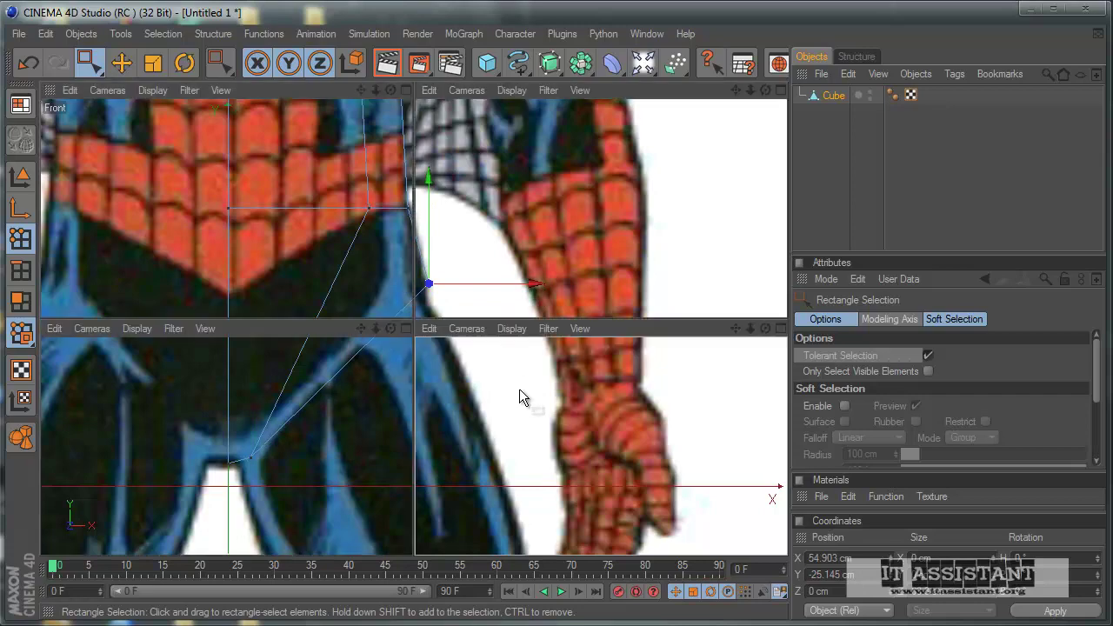
middle_click(291, 230)
mouse_move(291, 230)
alt+mouse_down()
mouse_move(527, 362)
mouse_move(521, 385)
alt+mouse_up()
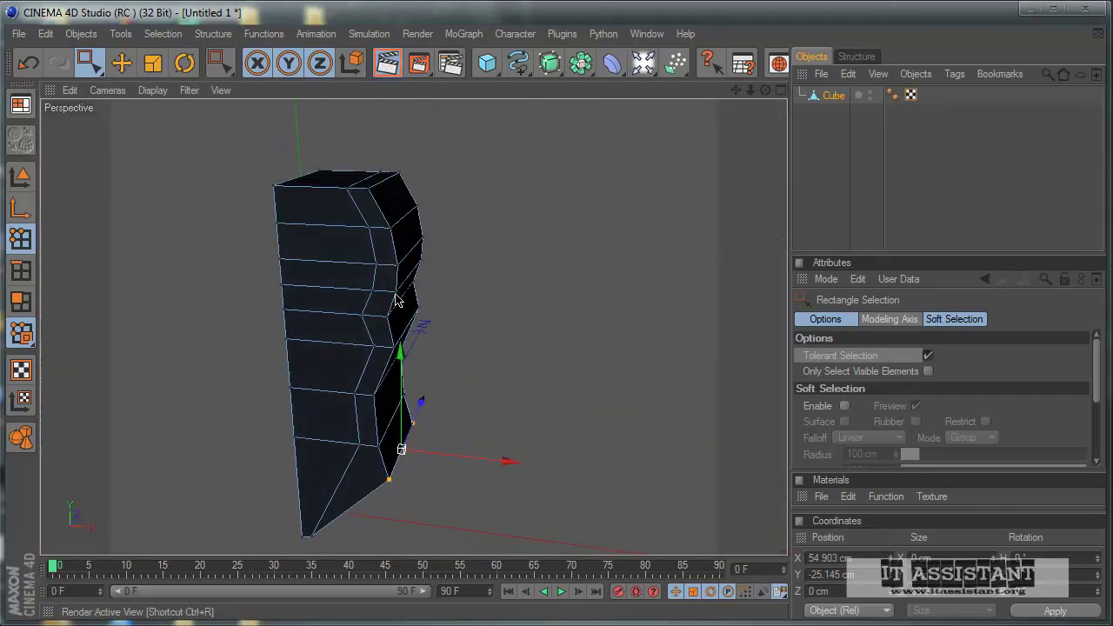
click(388, 63)
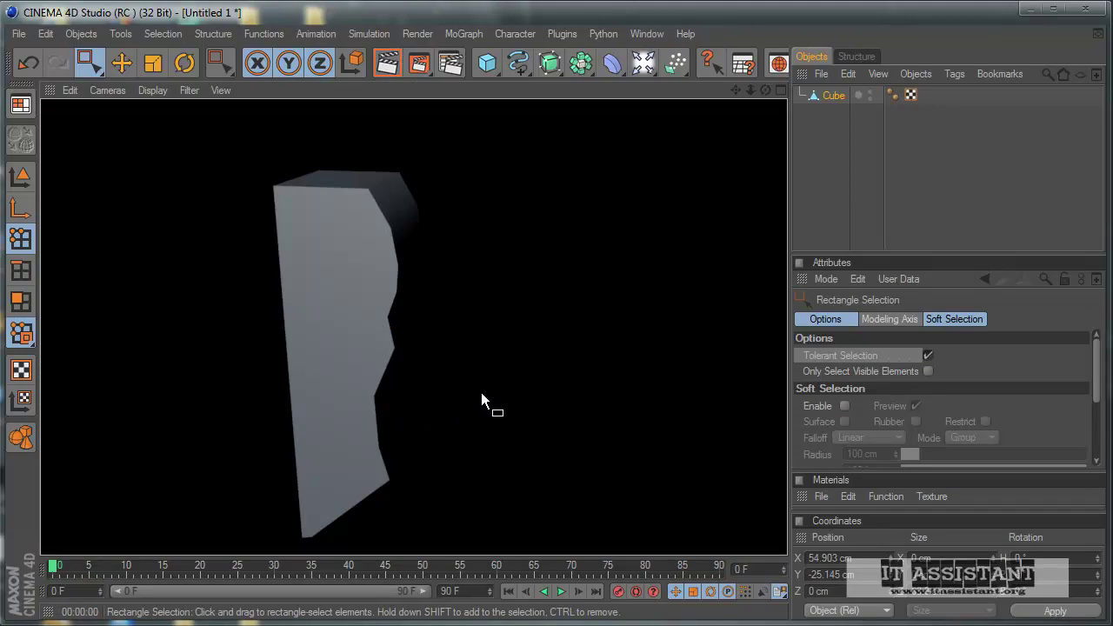
click(221, 385)
middle_click(221, 385)
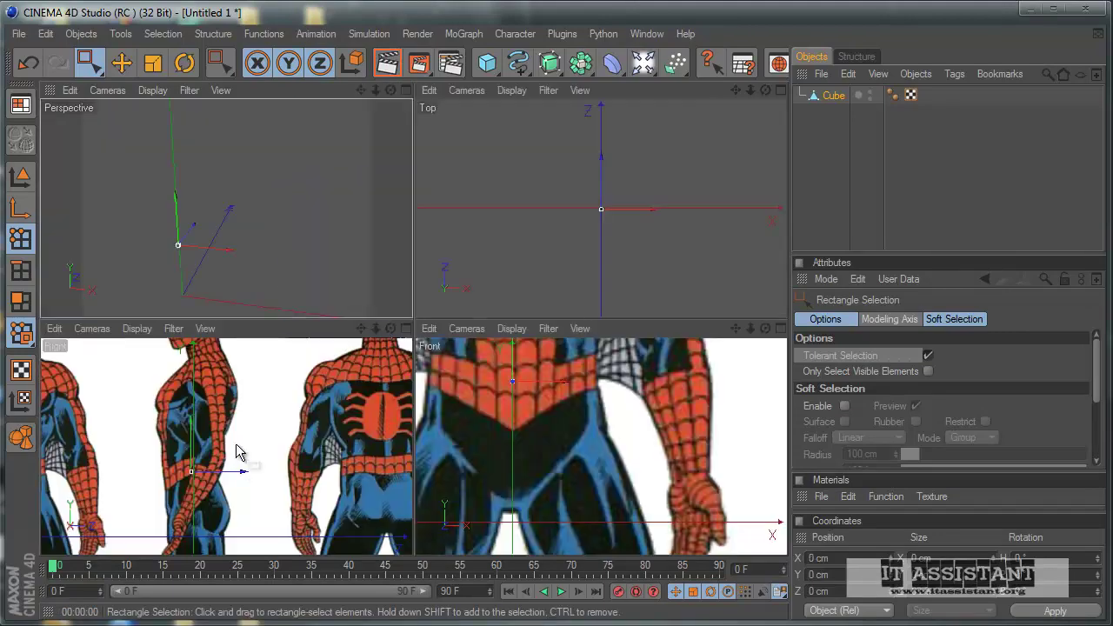
Maximize the Right view and push the top and shoulder-level back points out to the side-blueprint outline
middle_click(364, 467)
scroll(519, 379, up, 2)
scroll(466, 297, up, 2)
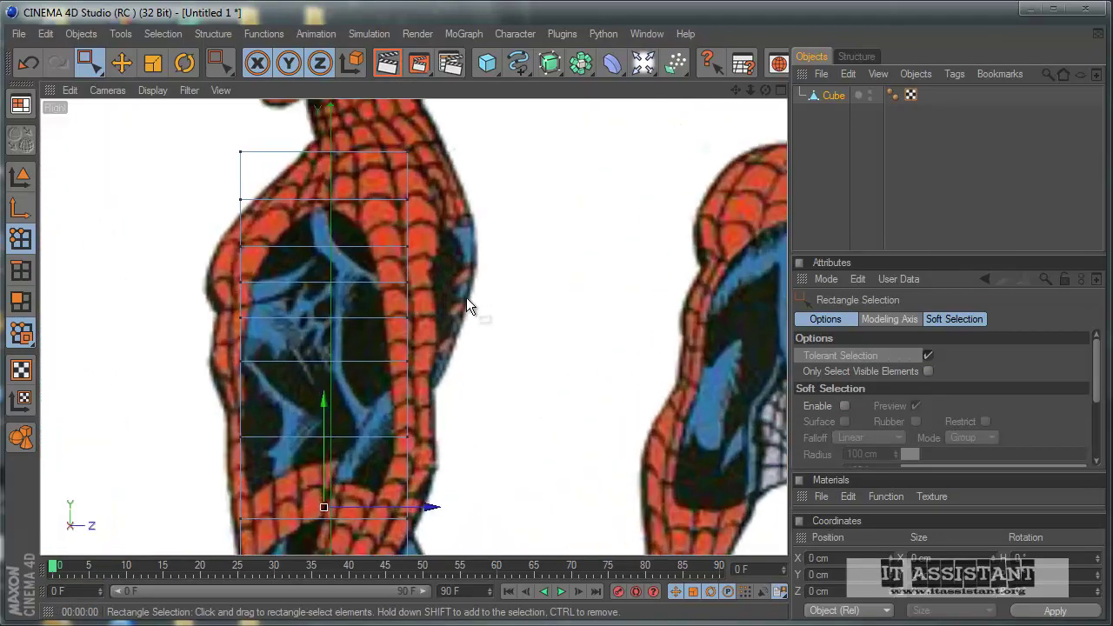
scroll(474, 307, up, 2)
scroll(521, 387, up, 2)
middle_drag(521, 386, 530, 401)
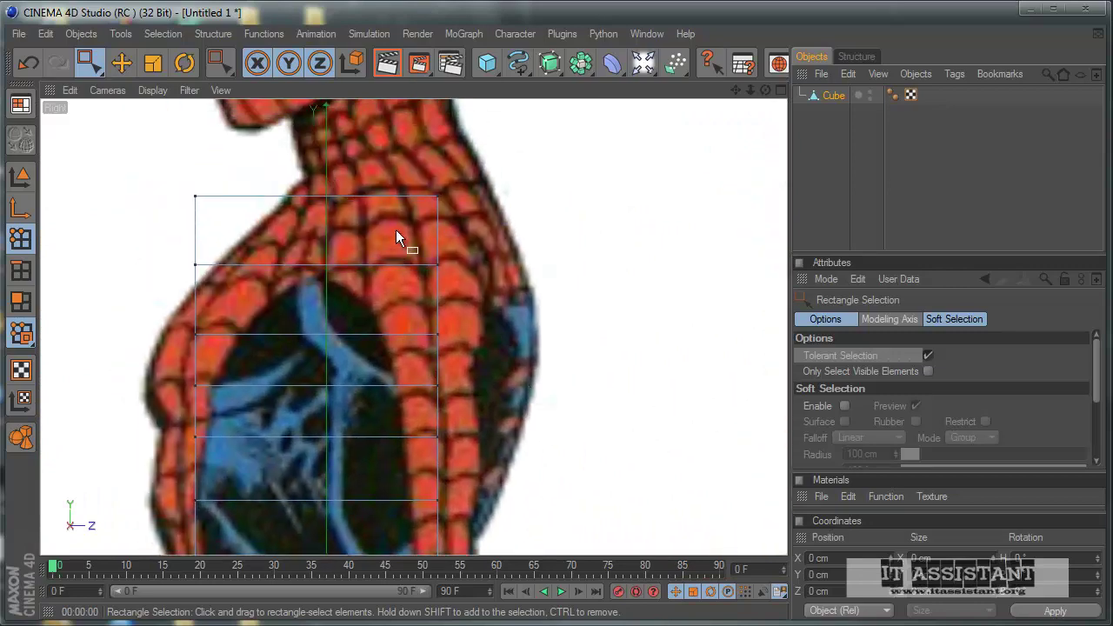
scroll(433, 216, down, 1)
drag(452, 229, 521, 376)
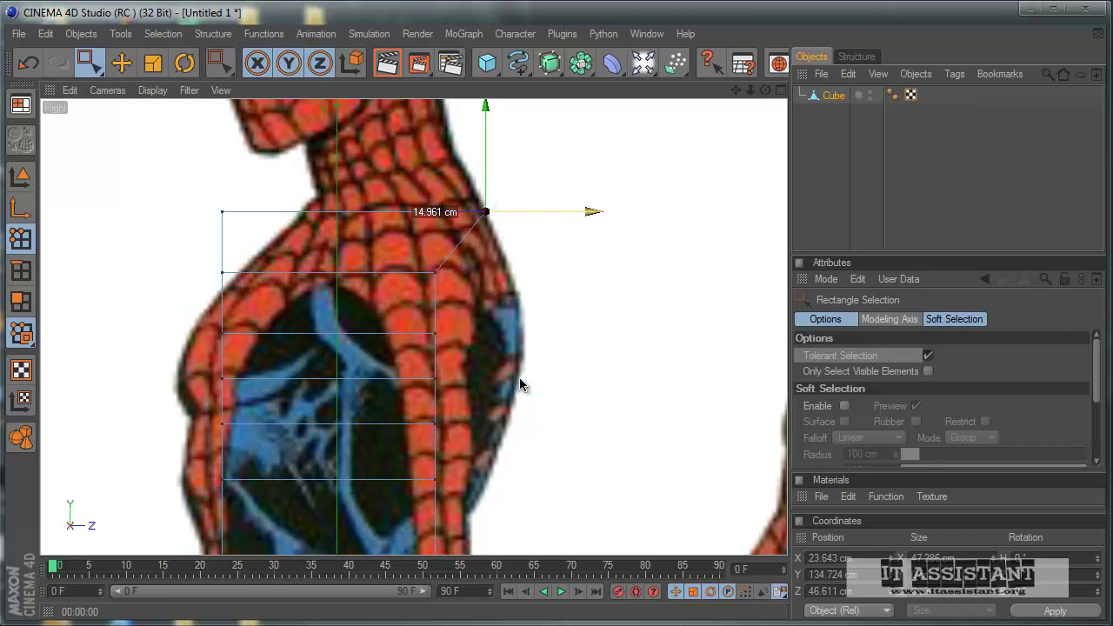
drag(520, 384, 520, 384)
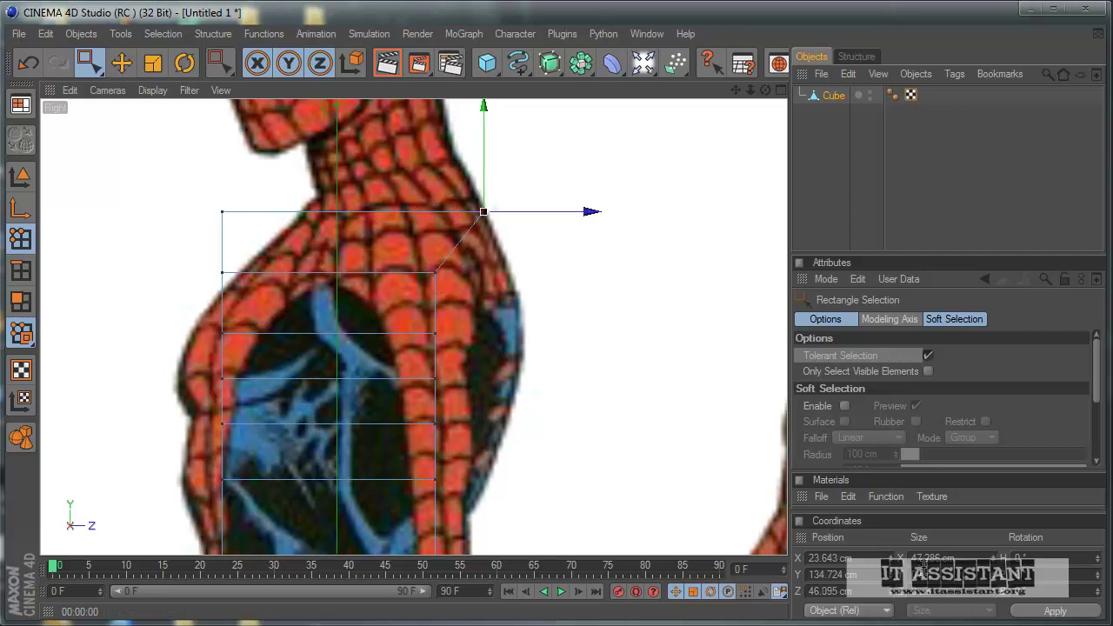
drag(480, 315, 479, 315)
drag(521, 380, 519, 384)
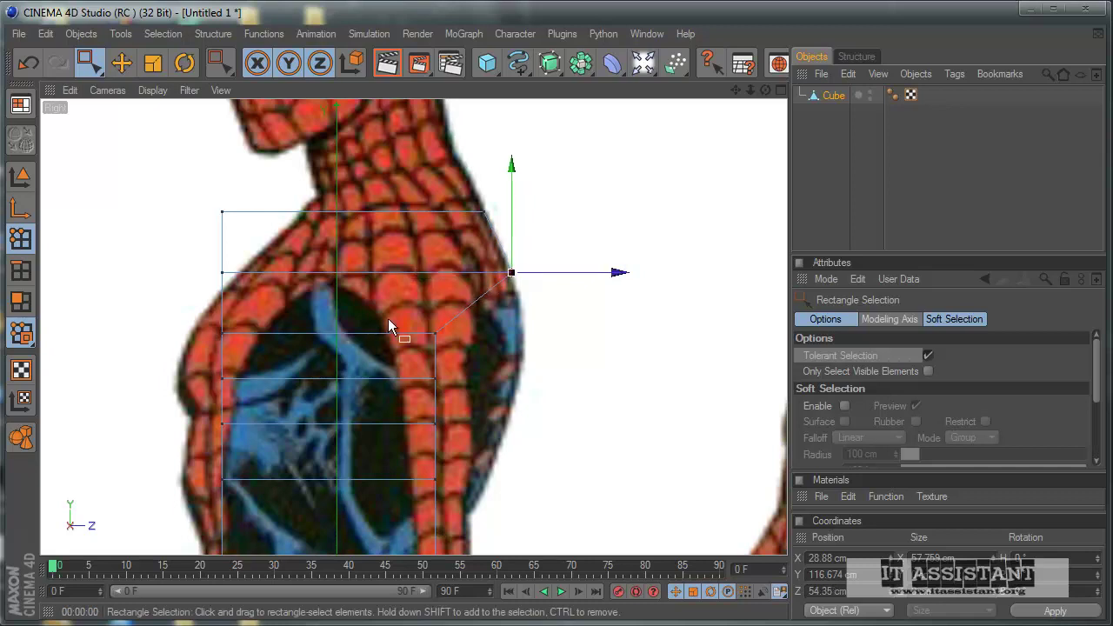
drag(466, 347, 466, 348)
drag(438, 383, 521, 384)
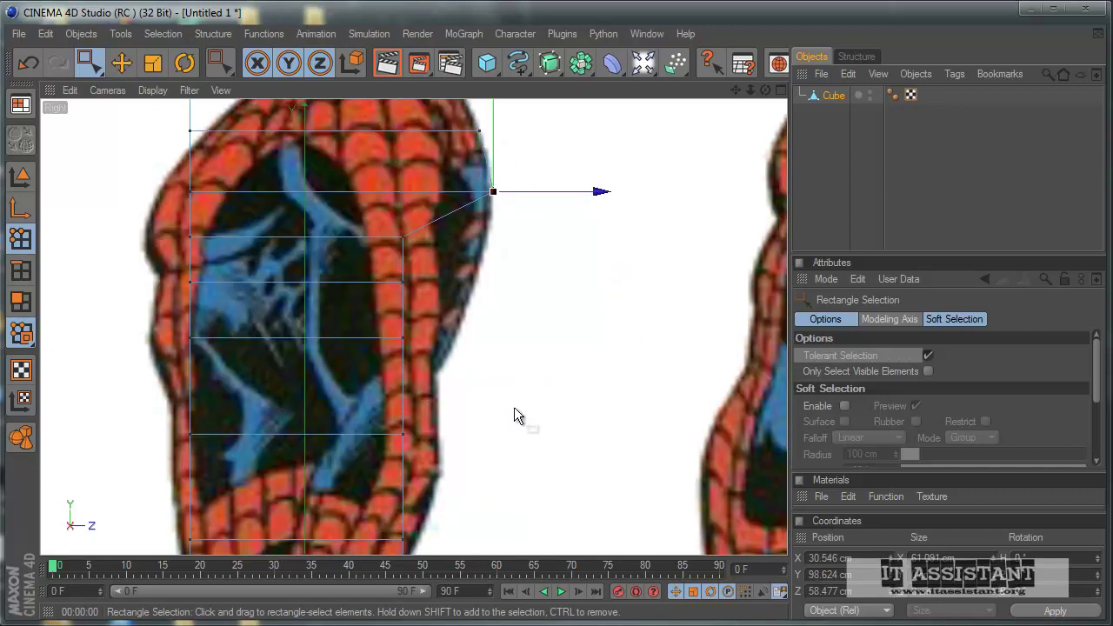
Adjust the upper back points inward so they follow the back curve
drag(565, 200, 564, 200)
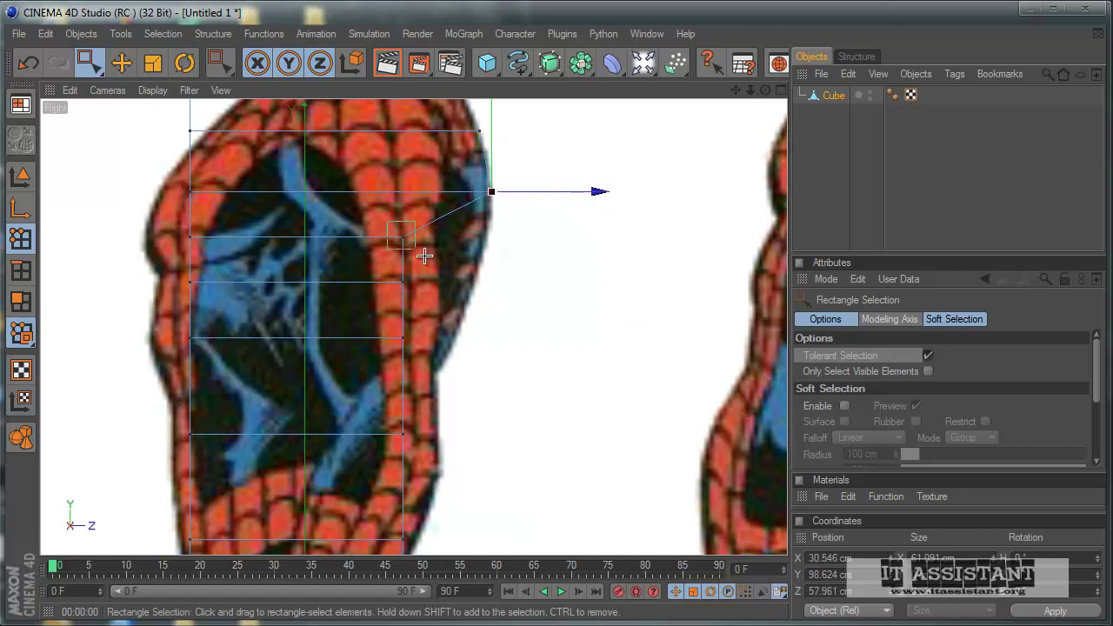
drag(424, 255, 522, 385)
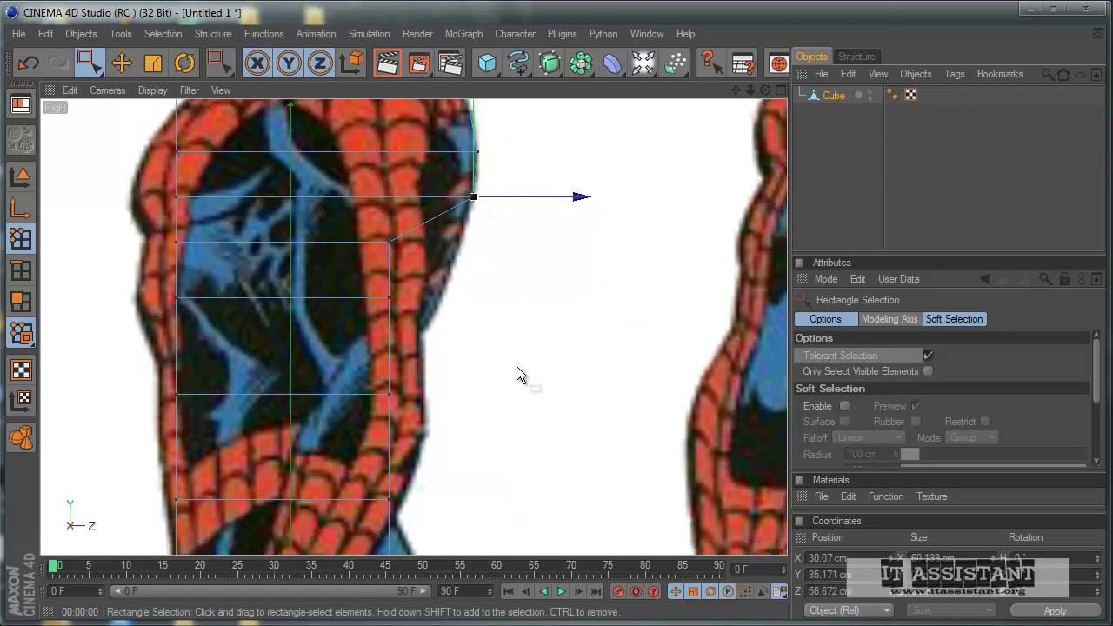
drag(366, 233, 425, 254)
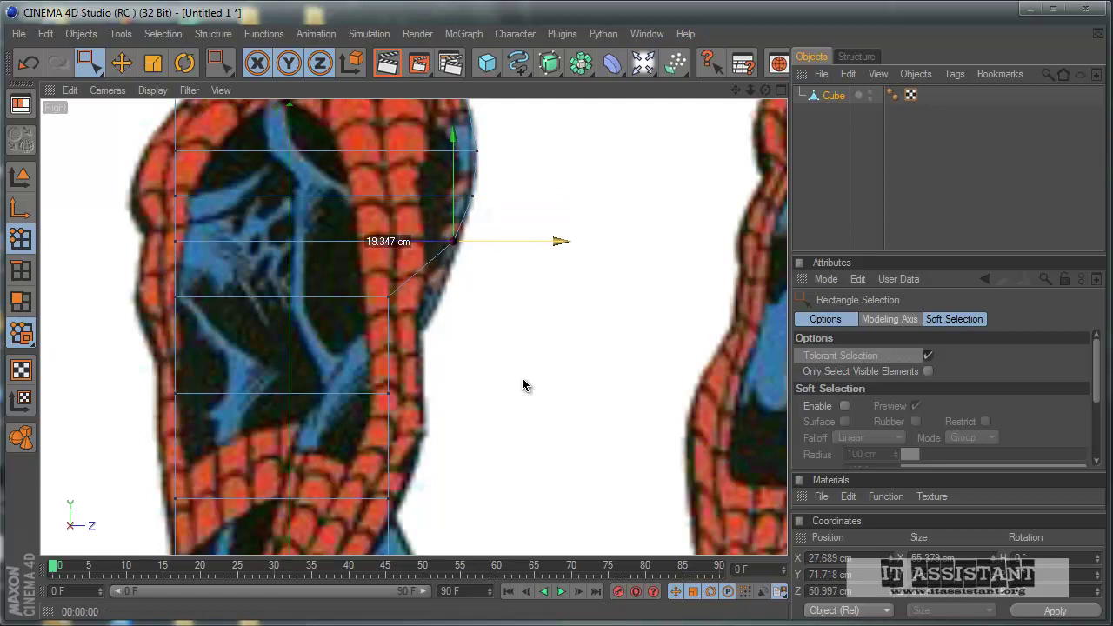
drag(523, 383, 431, 279)
drag(352, 228, 521, 385)
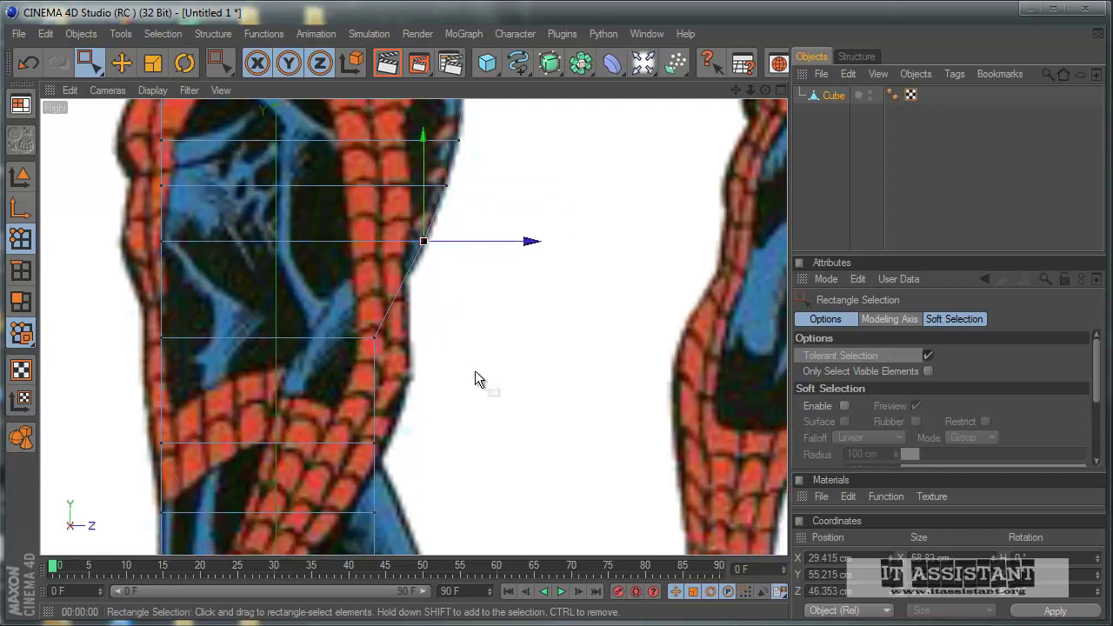
scroll(524, 385, up, 3)
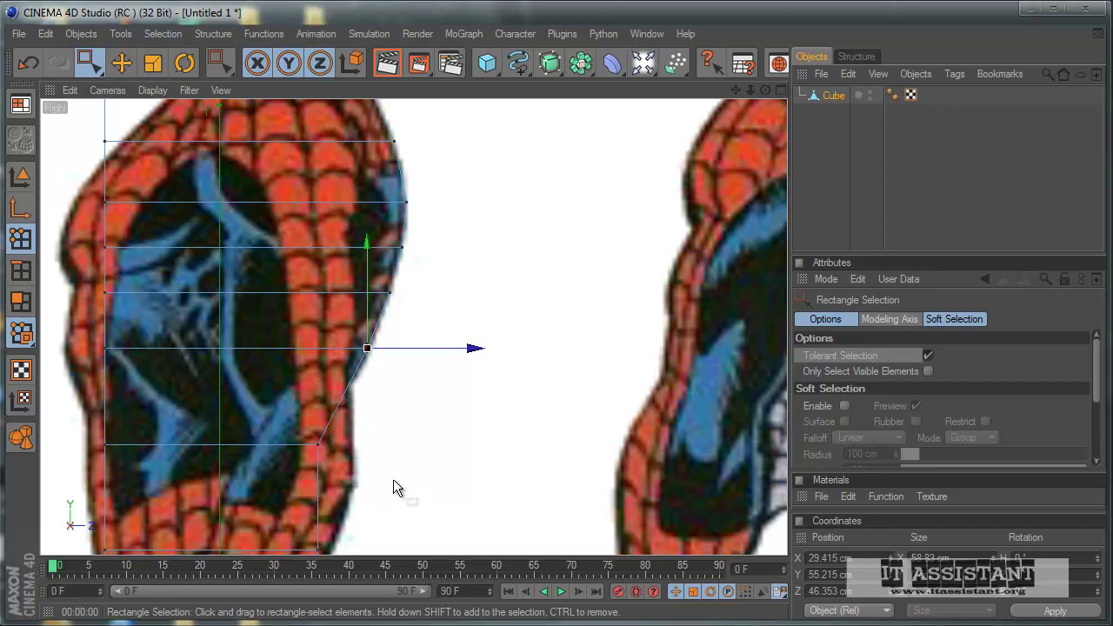
alt+middle_drag(393, 479, 393, 473)
Push the waist and lower side points out to the hip and thigh outline, one at Z 42.742 cm
drag(333, 402, 335, 403)
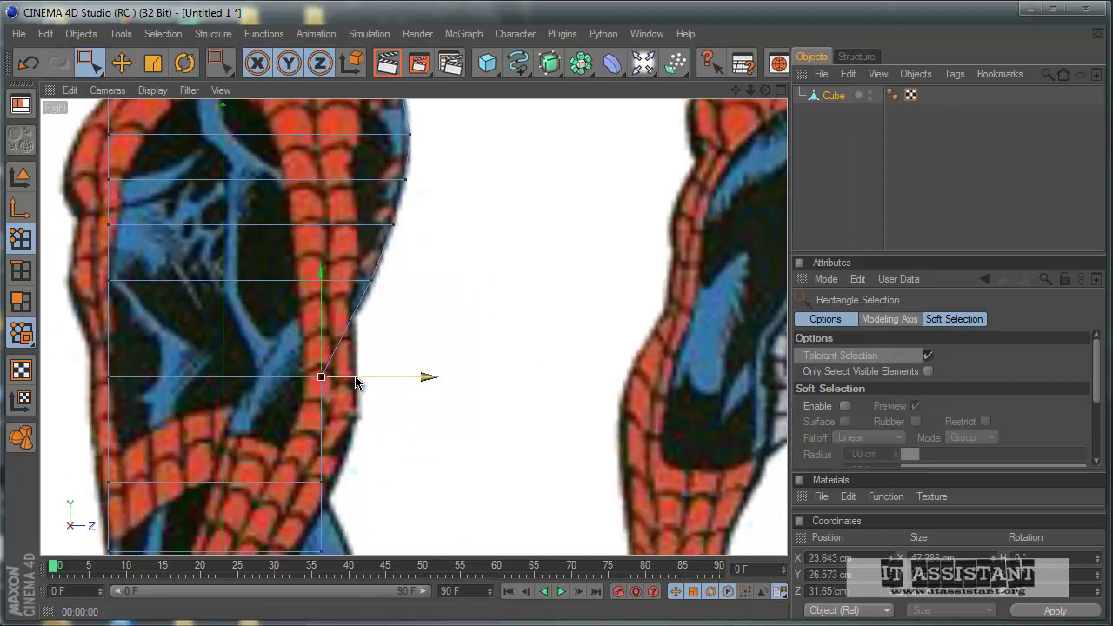
alt+middle_drag(524, 385, 519, 385)
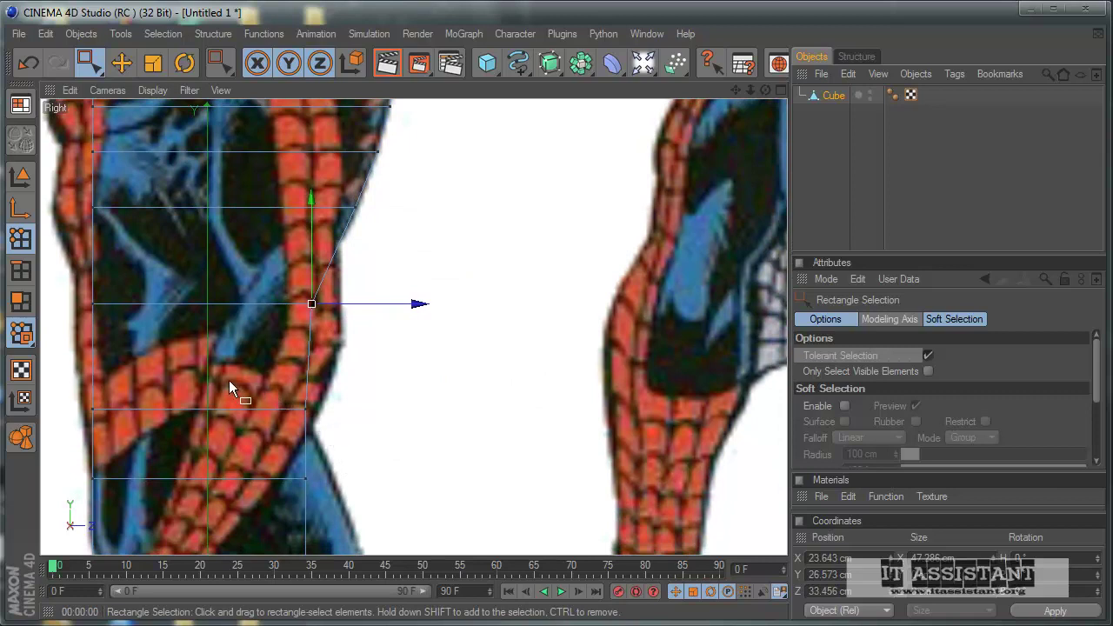
drag(338, 439, 338, 439)
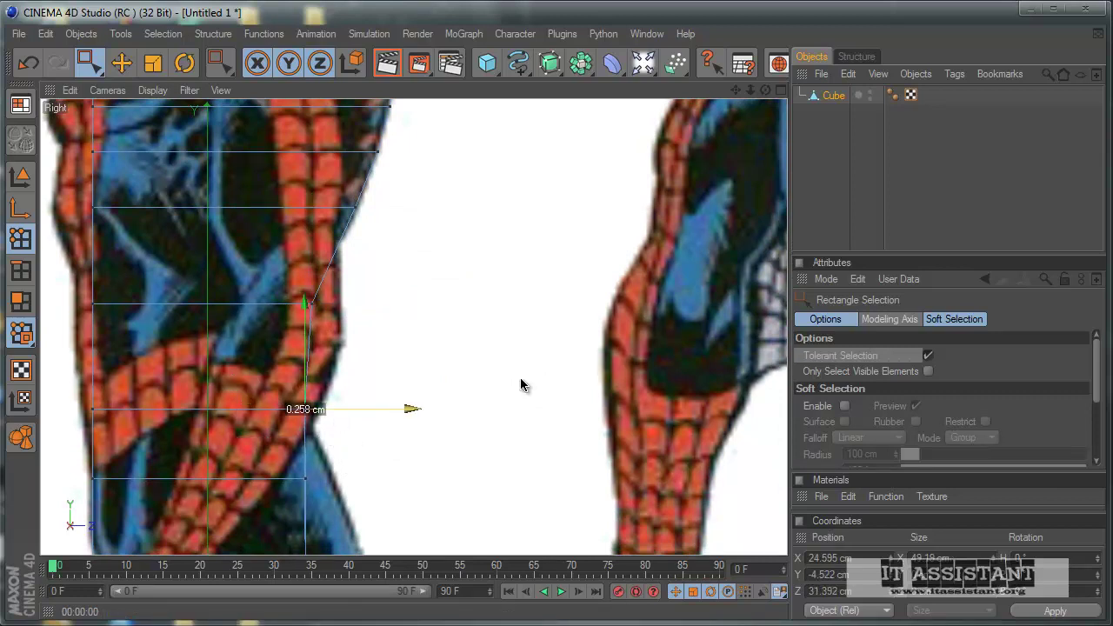
drag(522, 385, 521, 385)
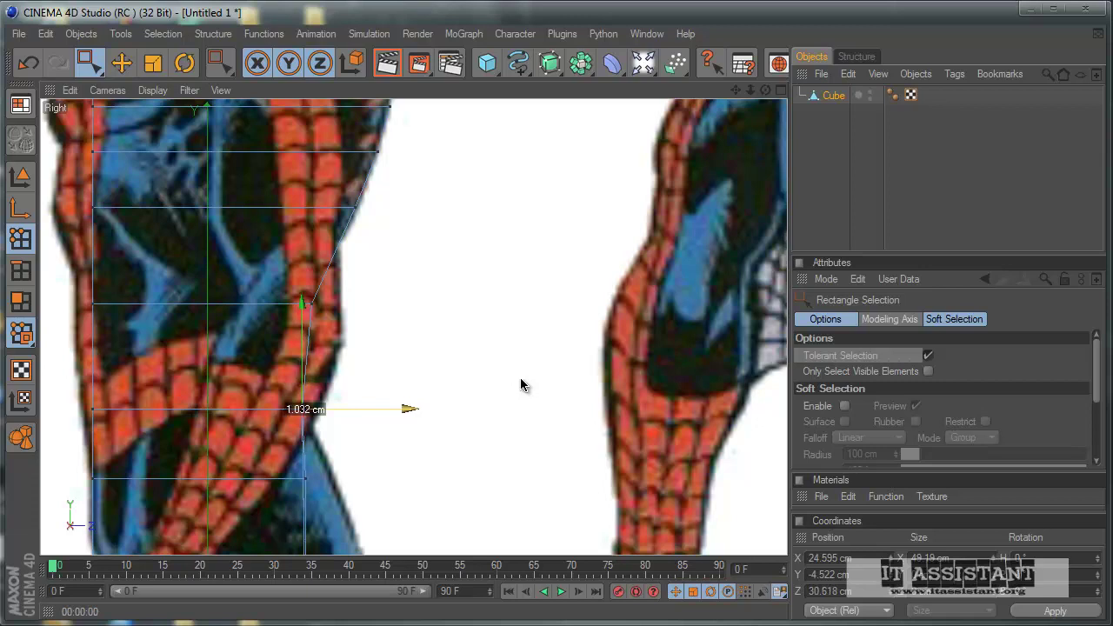
alt+middle_drag(365, 479, 522, 385)
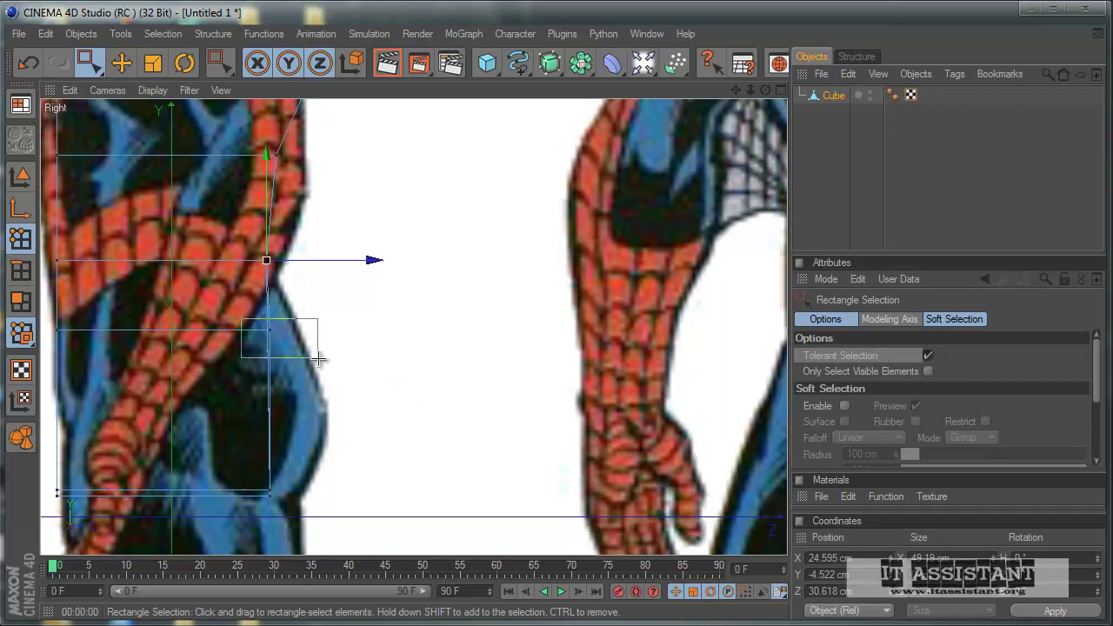
drag(318, 357, 521, 385)
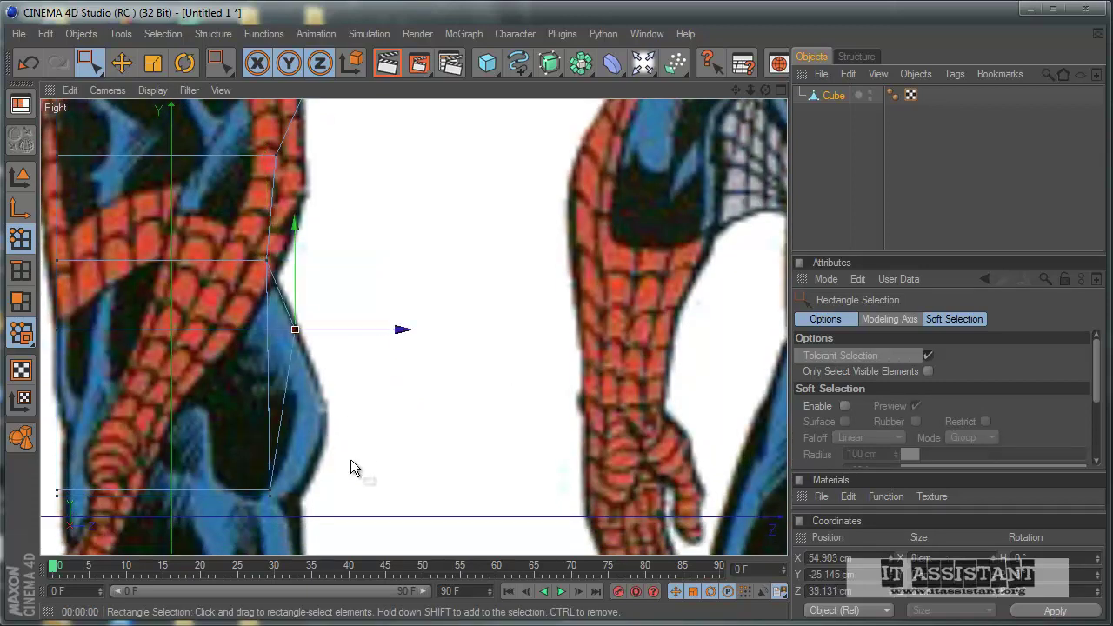
alt+middle_drag(350, 468, 303, 485)
drag(292, 411, 523, 384)
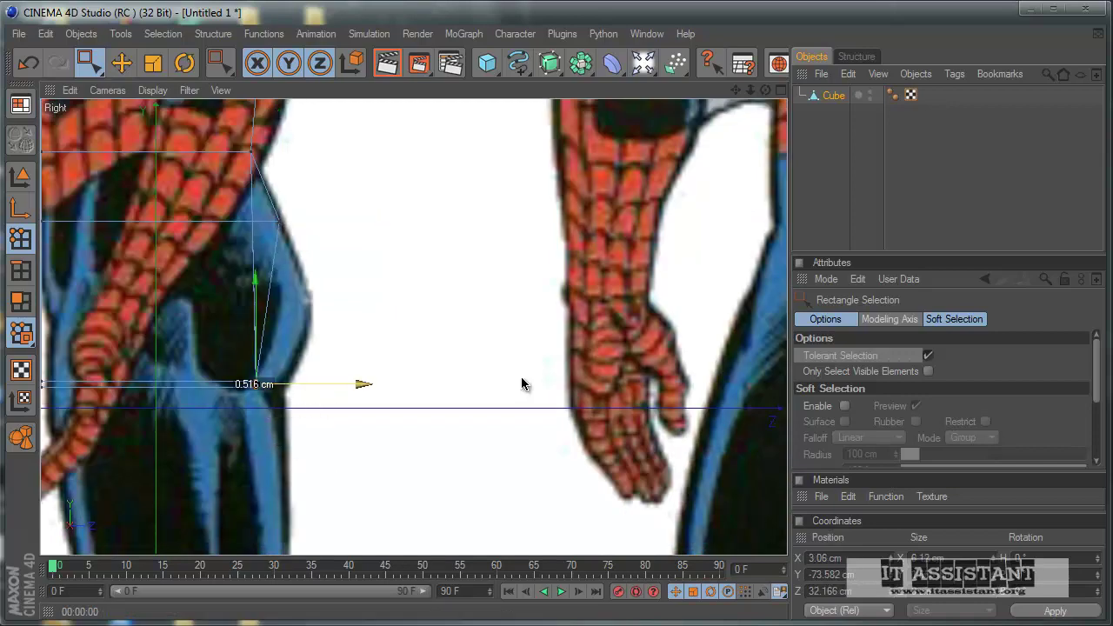
alt+middle_drag(315, 415, 523, 388)
Move the cage's top corner point in toward the neck and the next chest point onto the outline
alt+middle_drag(216, 414, 517, 391)
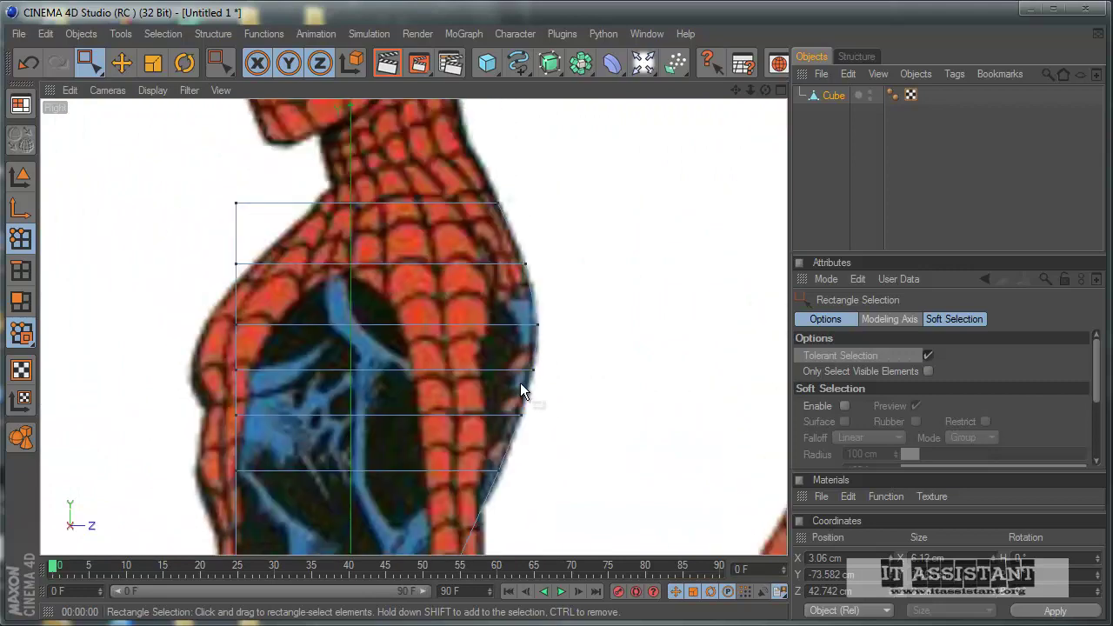
drag(214, 268, 247, 280)
drag(330, 271, 522, 385)
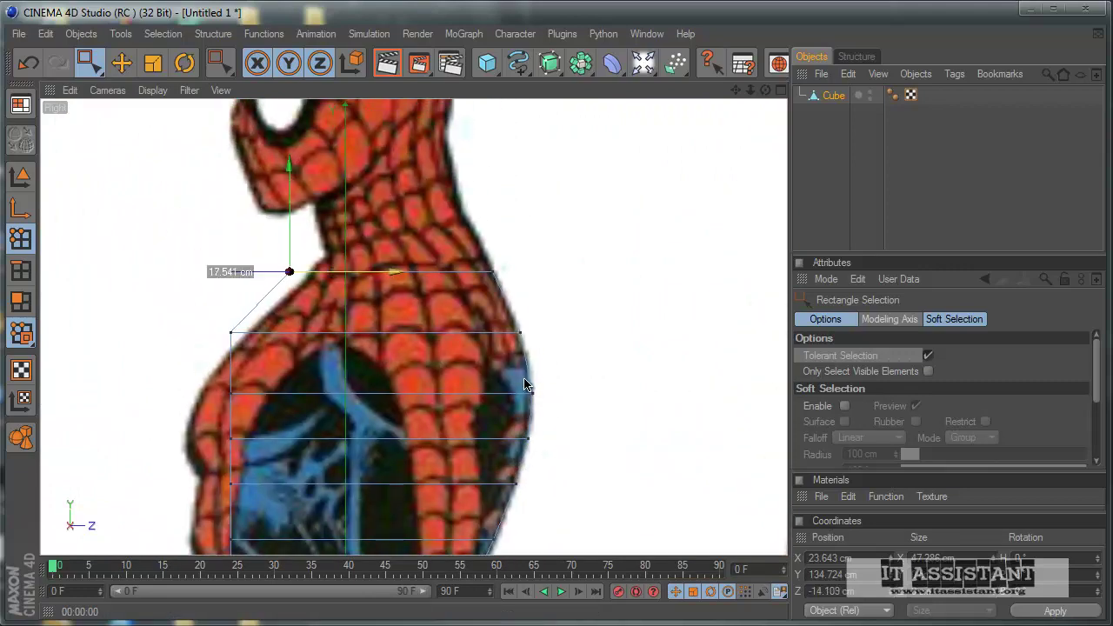
alt+middle_drag(521, 386, 525, 385)
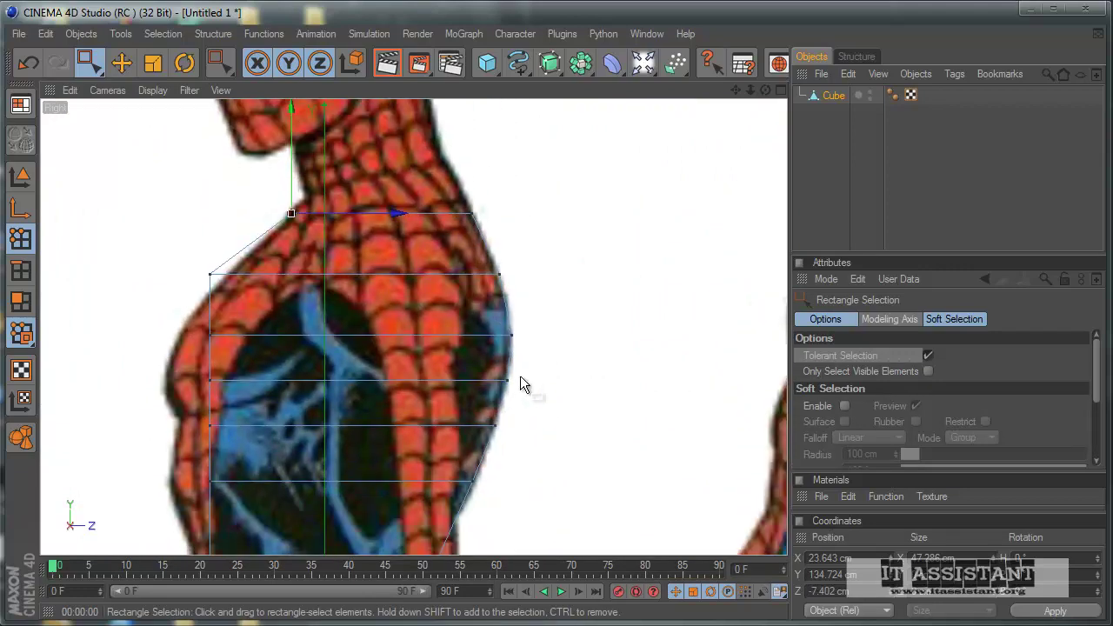
click(209, 274)
drag(261, 273, 522, 385)
Pull the next chest edge points out to the blueprint's chest outline
alt+middle_drag(522, 385, 516, 378)
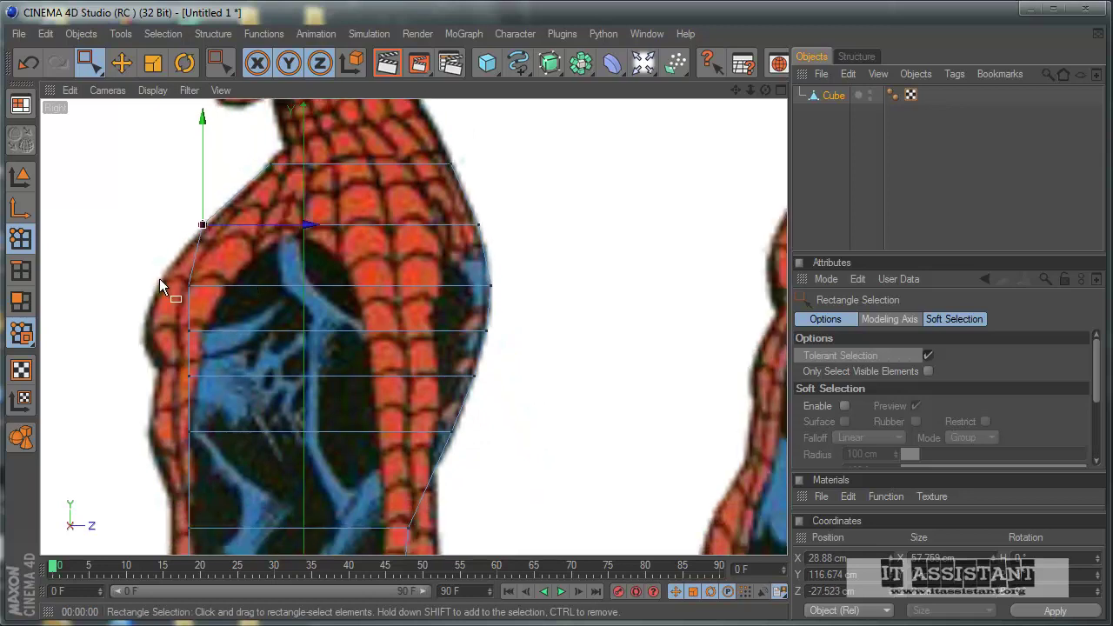
click(160, 287)
drag(240, 298, 516, 385)
alt+middle_drag(522, 385, 242, 329)
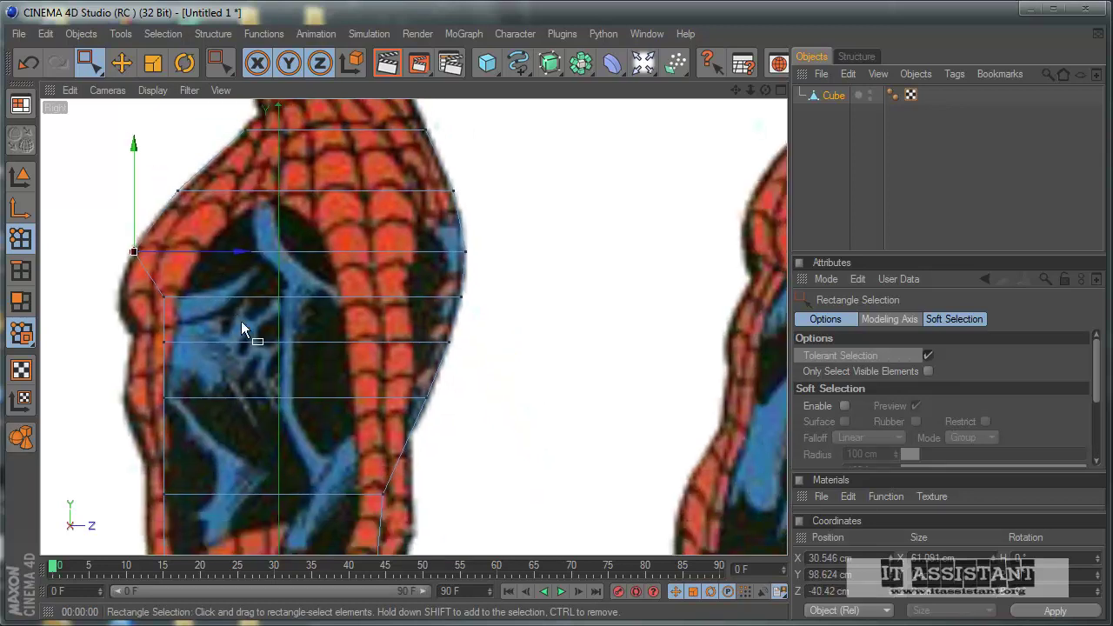
click(161, 297)
drag(162, 297, 118, 296)
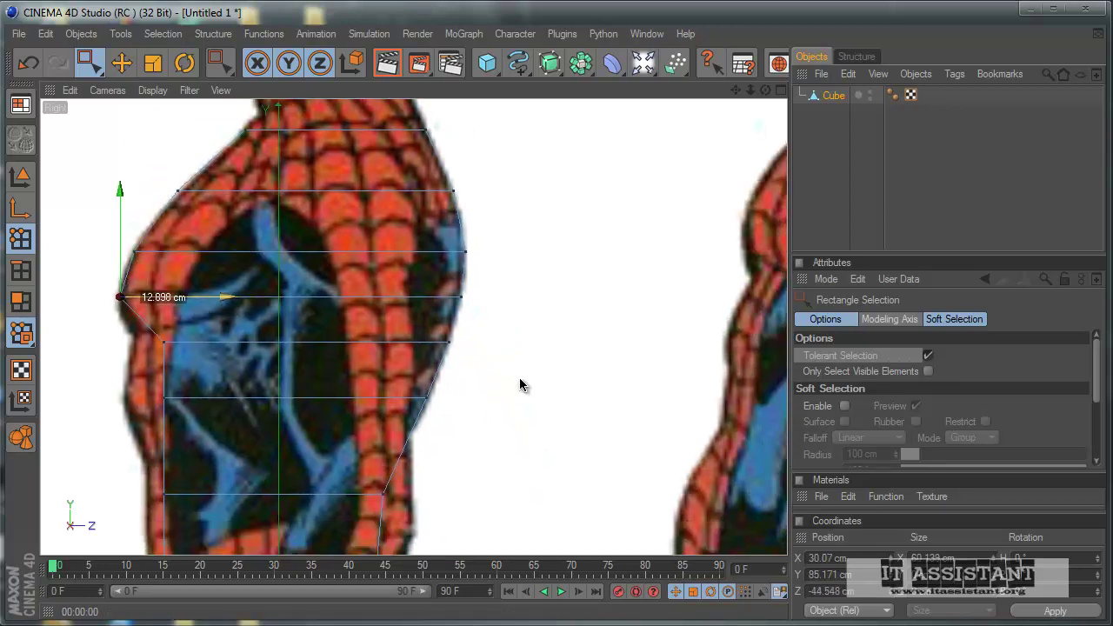
Move the lower torso edge points out to match the body outline
middle_drag(208, 325, 185, 286)
drag(235, 303, 516, 385)
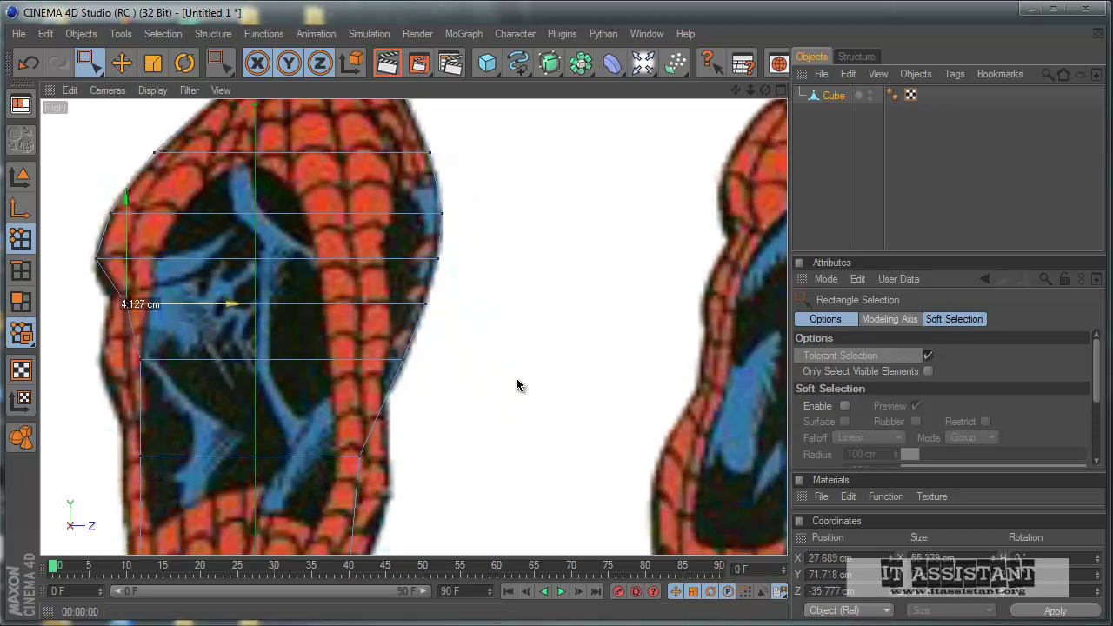
middle_drag(179, 348, 156, 304)
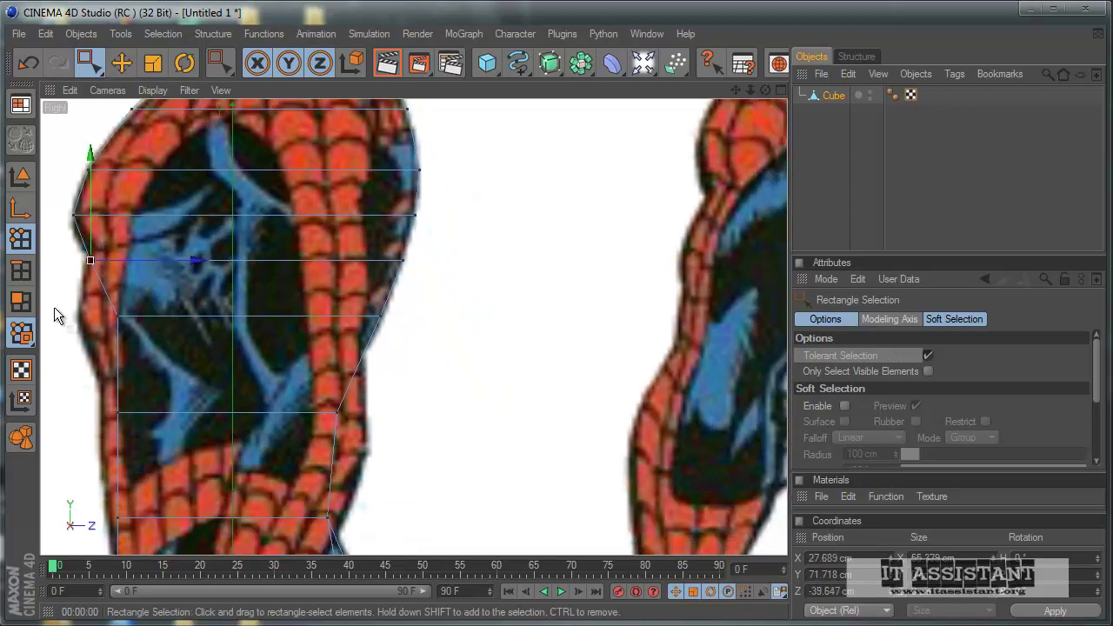
drag(94, 315, 128, 332)
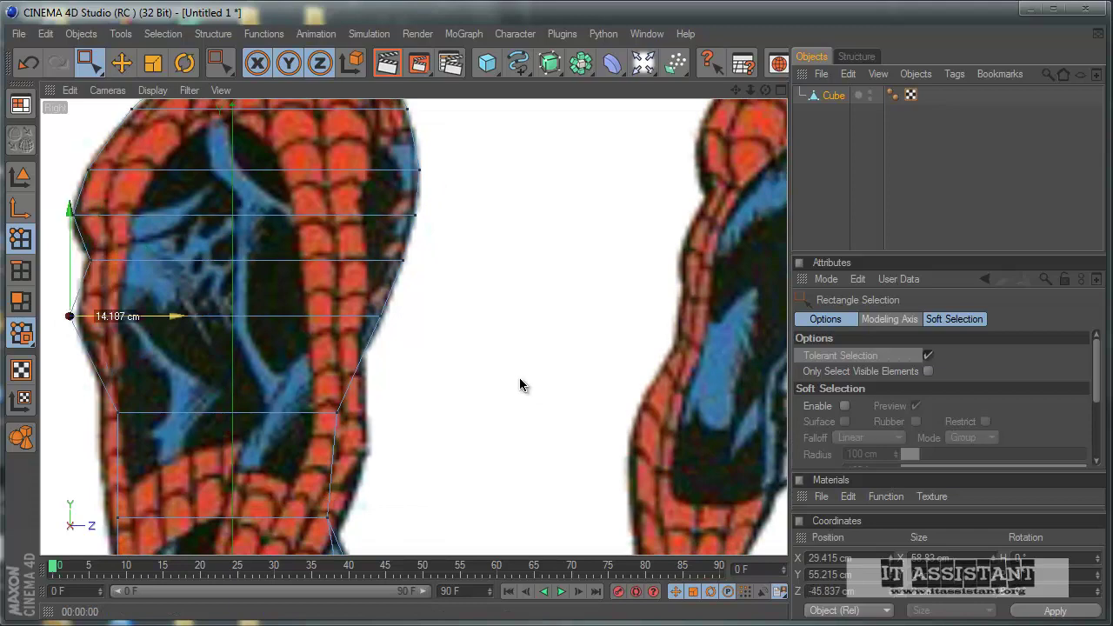
middle_drag(521, 385, 500, 285)
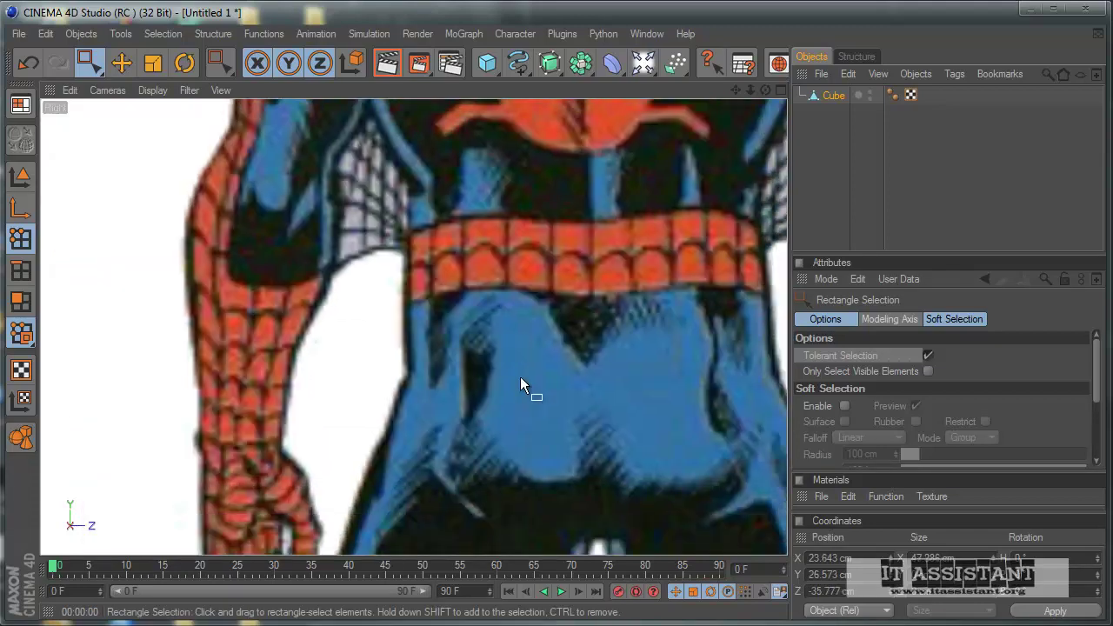
Align a lower point with the waist outline at Z -33.927 cm, then maximize the Perspective view
scroll(296, 358, down, 5)
scroll(304, 348, up, 5)
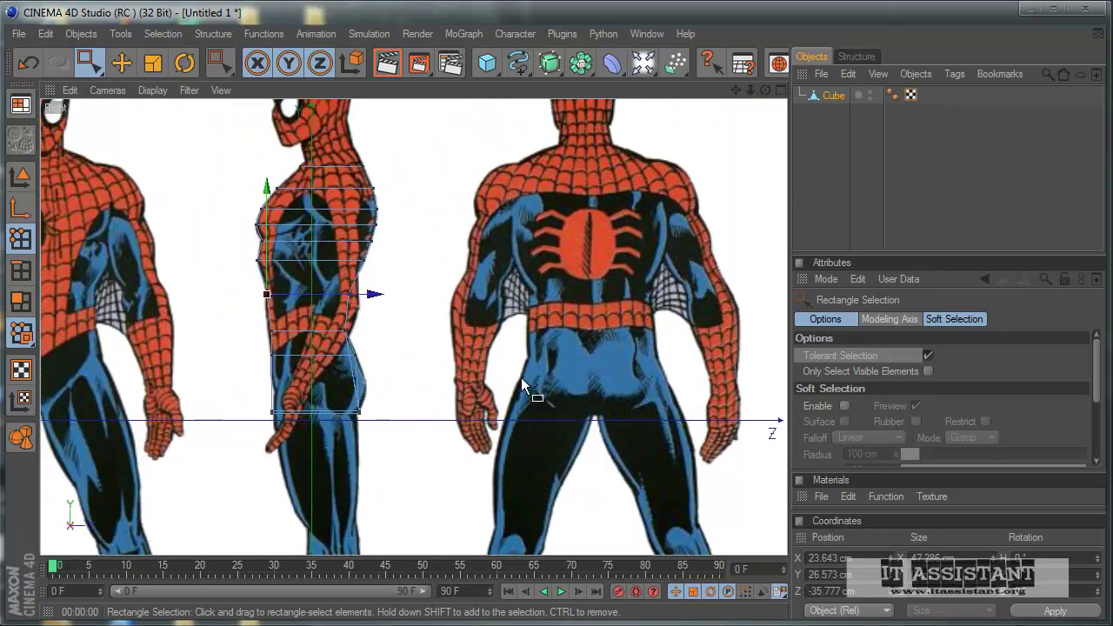
scroll(295, 354, up, 2)
scroll(261, 343, up, 2)
scroll(259, 374, up, 2)
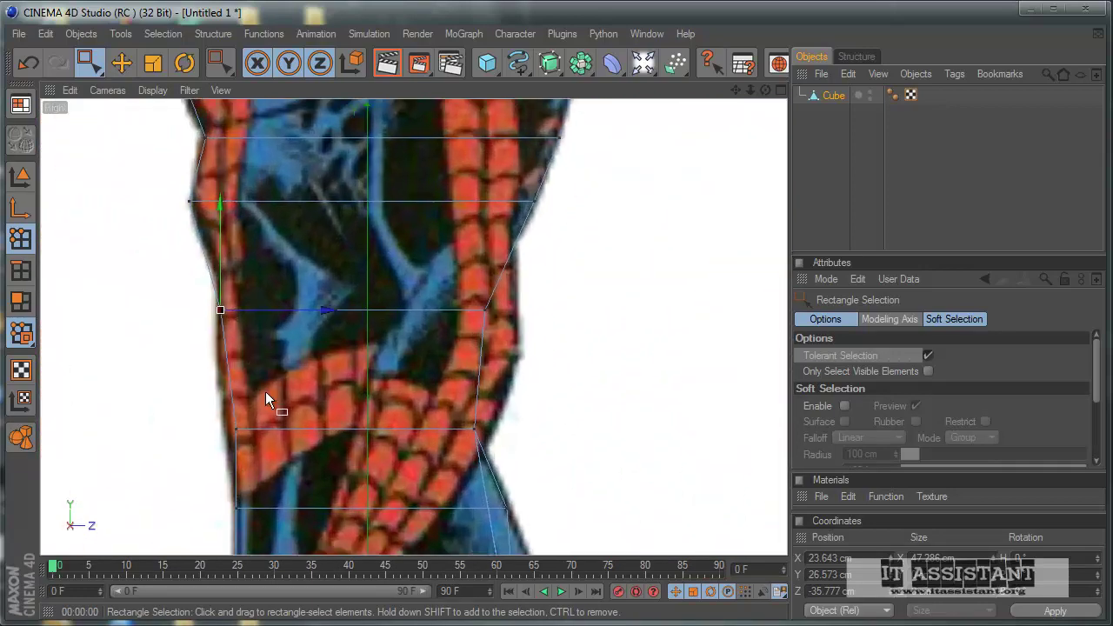
mouse_move(241, 368)
mouse_down()
mouse_move(342, 405)
mouse_move(522, 383)
mouse_up()
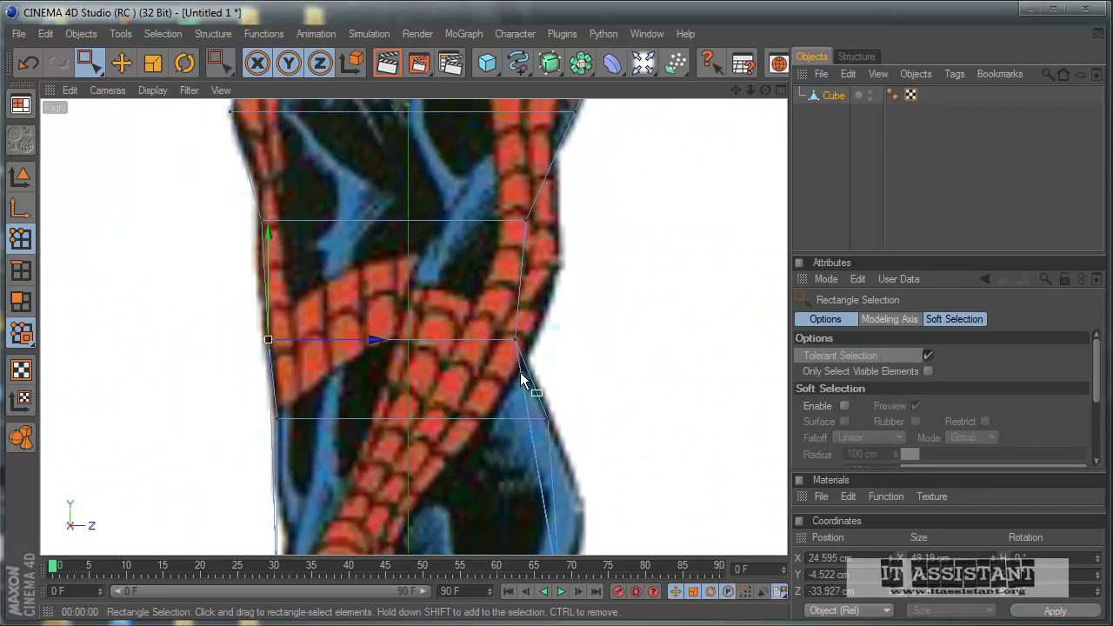
alt+middle_drag(522, 383, 521, 384)
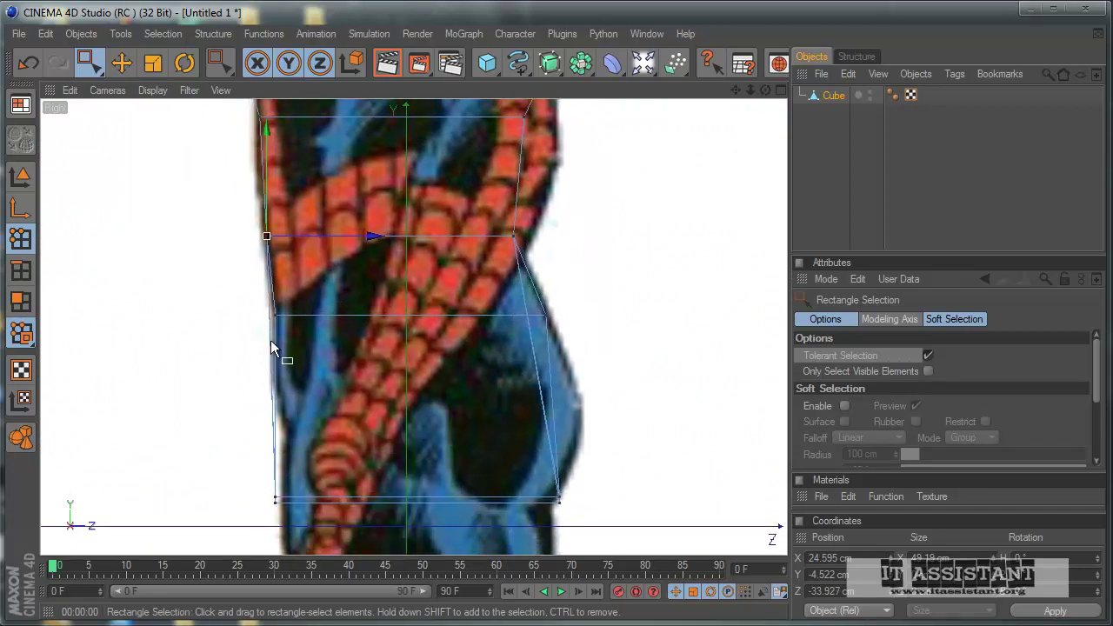
middle_click(363, 378)
Enlarge and orbit the perspective view, then pick Rectangle Selection in Polygons mode
middle_click(261, 280)
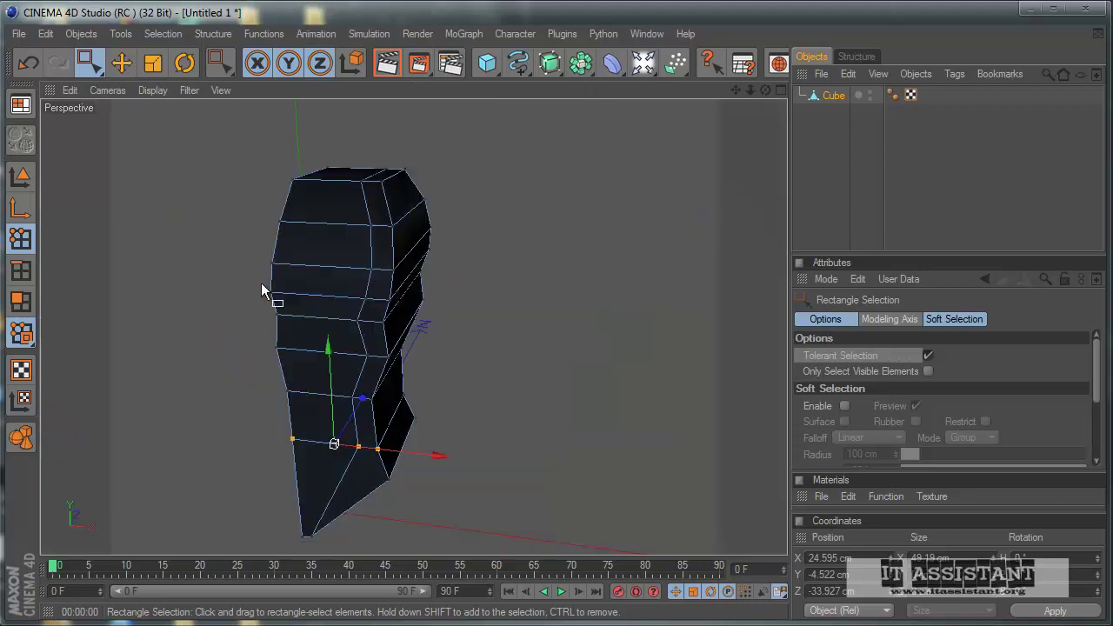
mouse_move(261, 282)
alt+mouse_down()
mouse_move(439, 423)
mouse_move(565, 376)
mouse_move(521, 387)
mouse_move(522, 376)
mouse_move(472, 368)
mouse_move(530, 391)
mouse_move(248, 356)
alt+mouse_up()
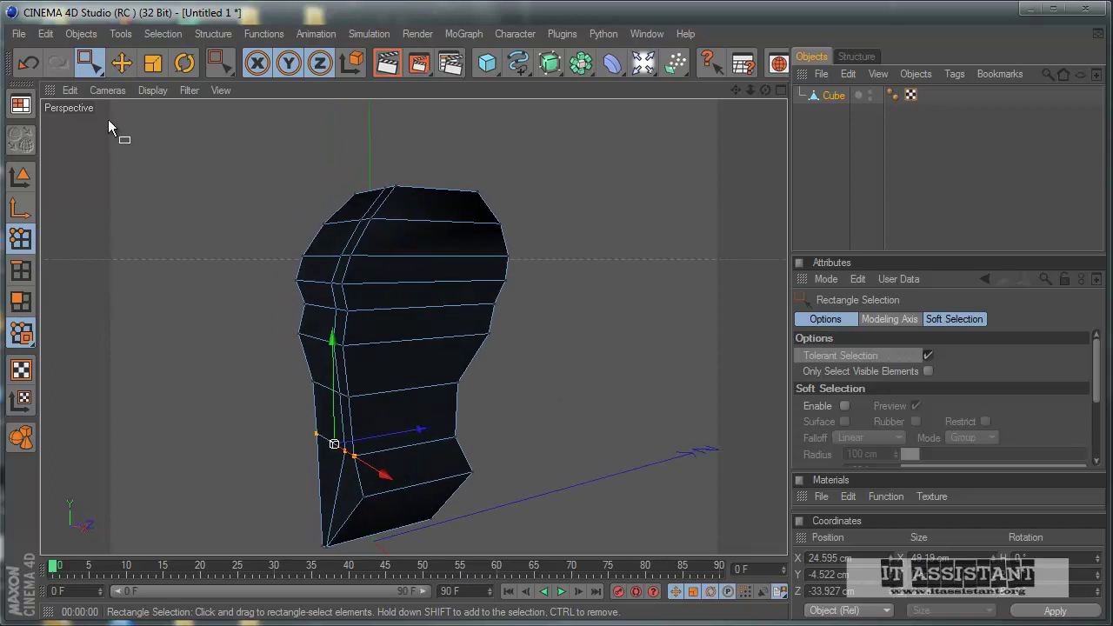
drag(88, 62, 104, 78)
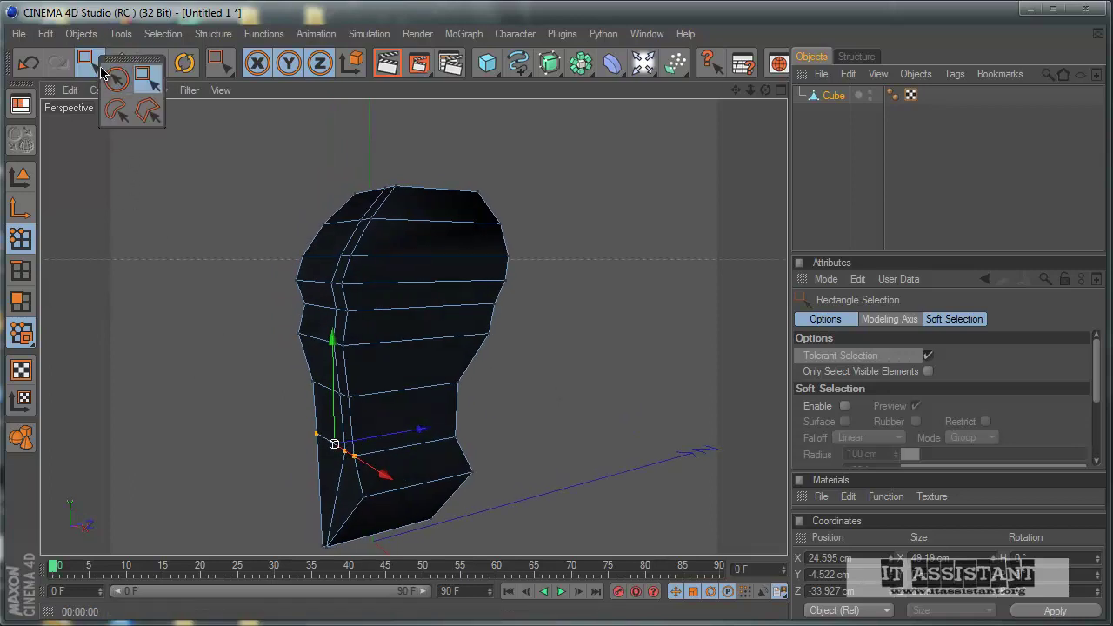
click(146, 79)
click(21, 301)
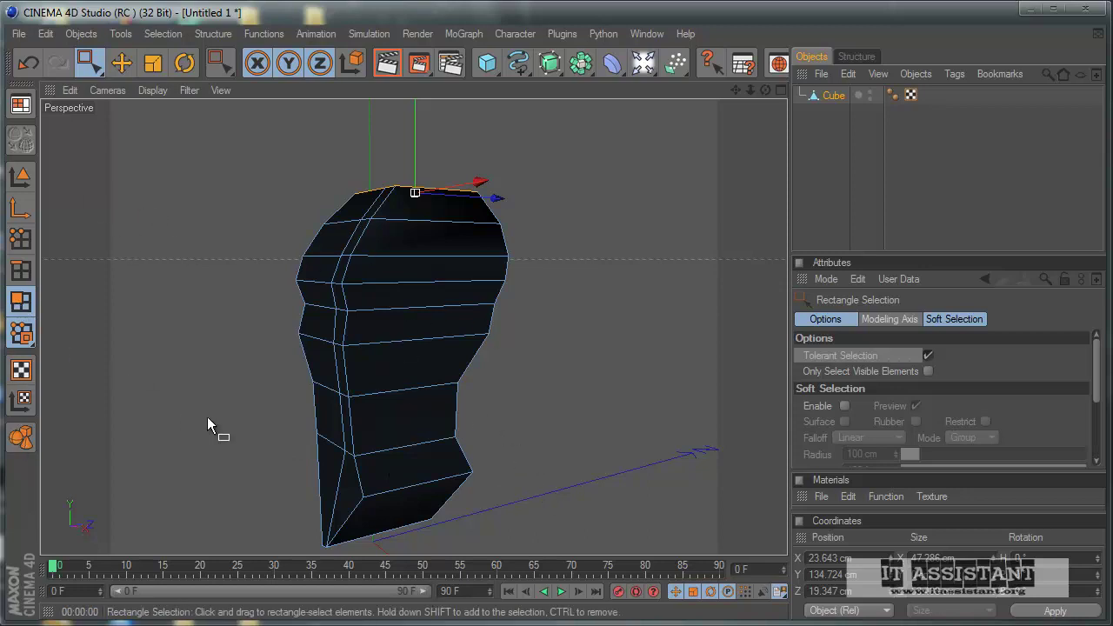
Enable Only Select Visible Elements, select the side polygons, and return to four views
alt+drag(217, 427, 522, 380)
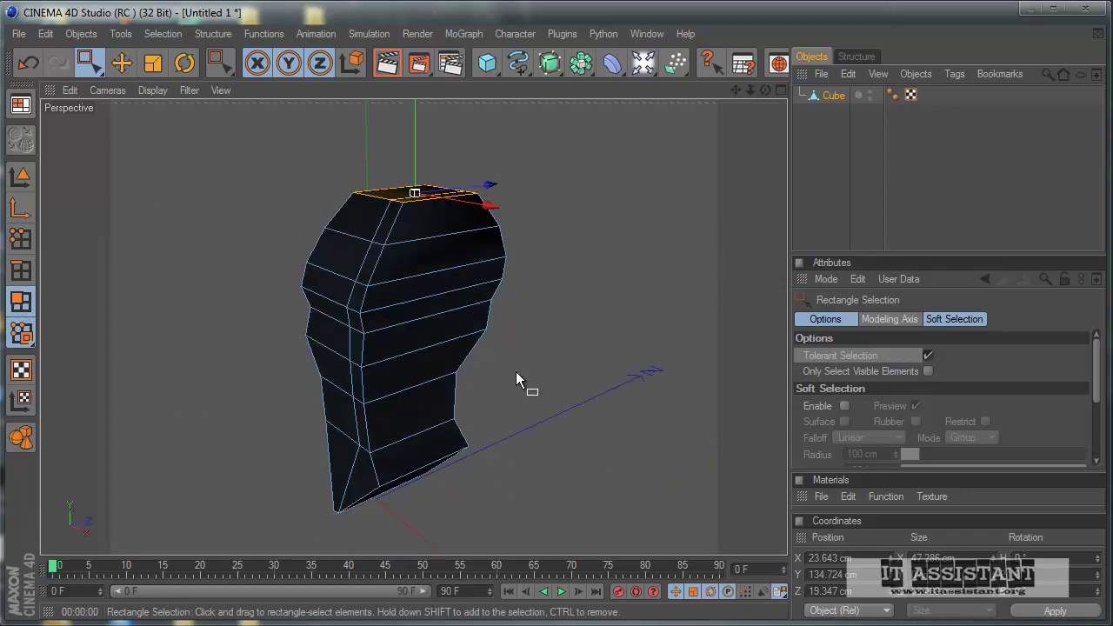
click(927, 372)
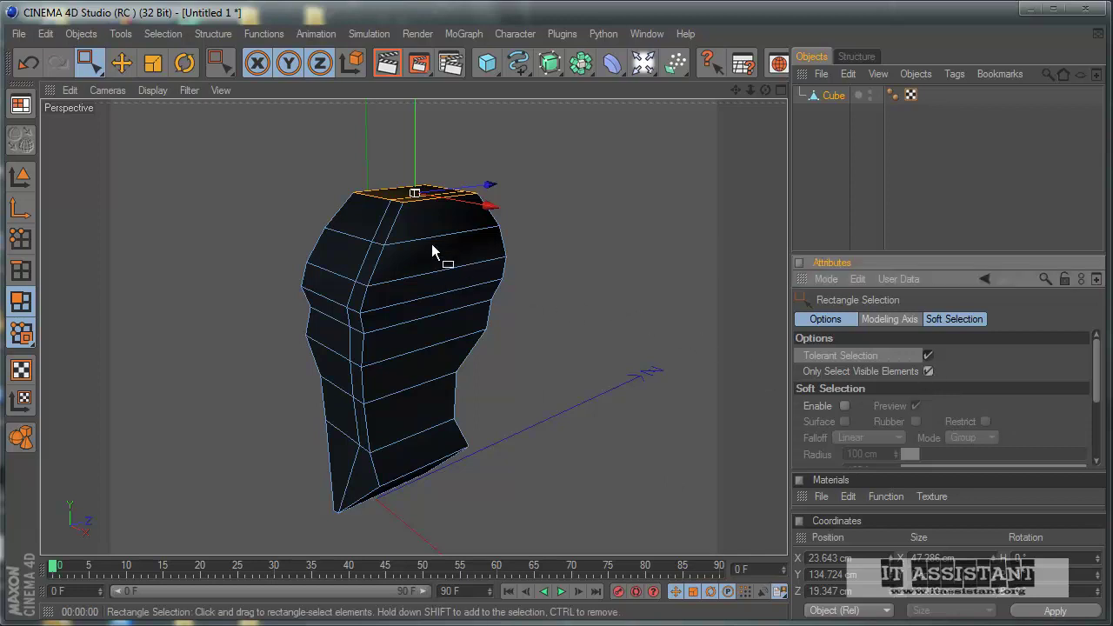
alt+drag(421, 466, 535, 479)
mouse_move(383, 209)
mouse_down()
mouse_move(542, 386)
mouse_move(522, 383)
mouse_up()
middle_click(522, 383)
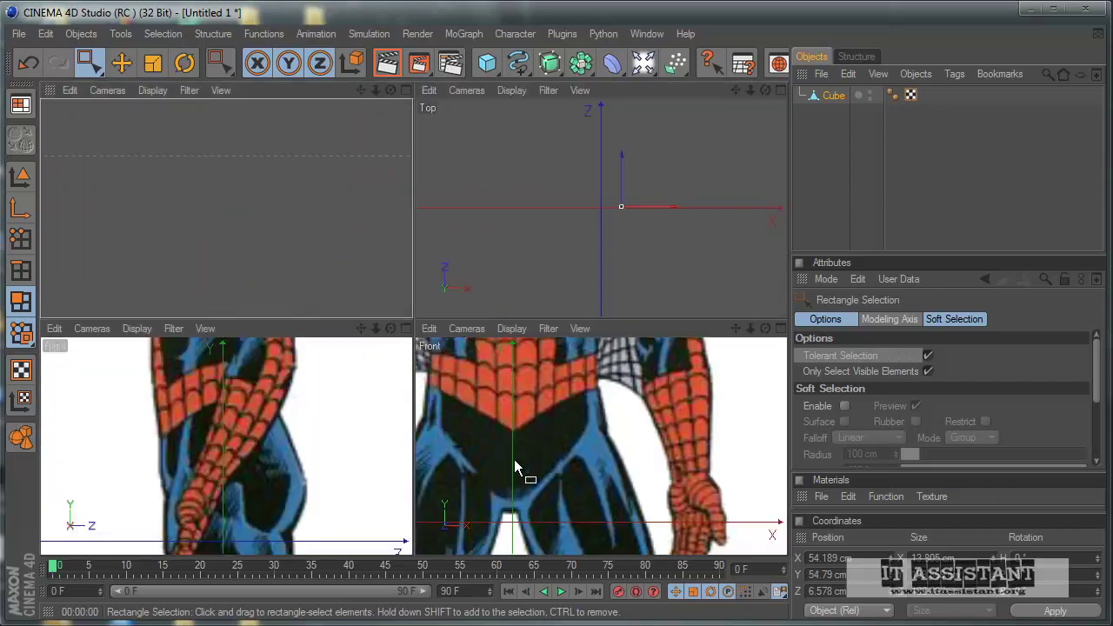
Maximize the Right view framed on the torso mesh and activate the Scale tool with T
middle_click(331, 488)
scroll(522, 387, up, 3)
scroll(451, 249, down, 1)
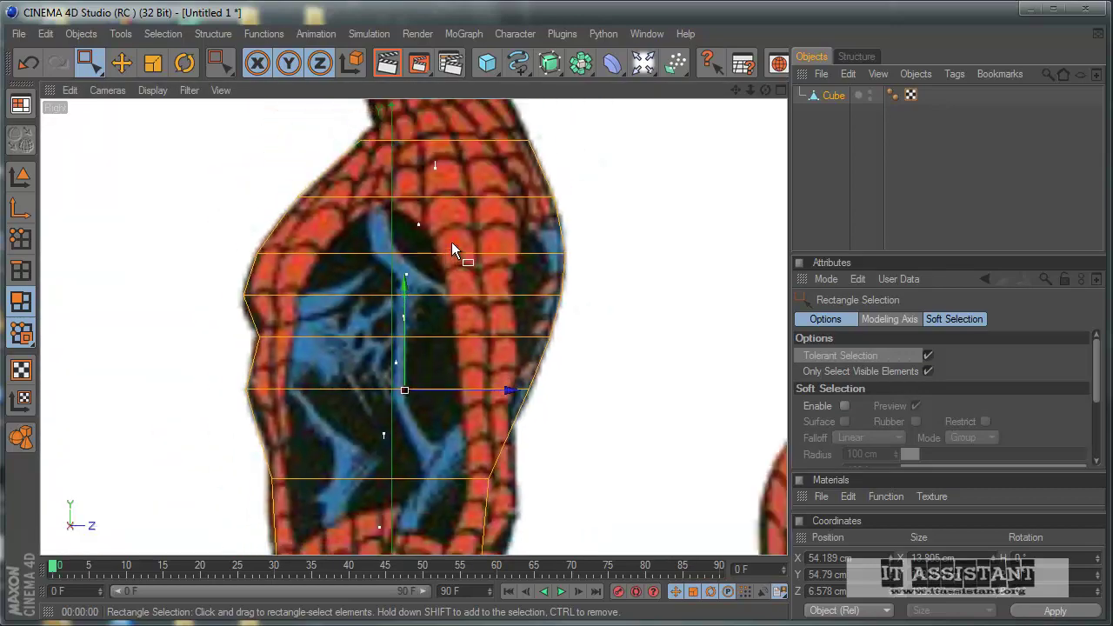
alt+middle_drag(482, 300, 444, 356)
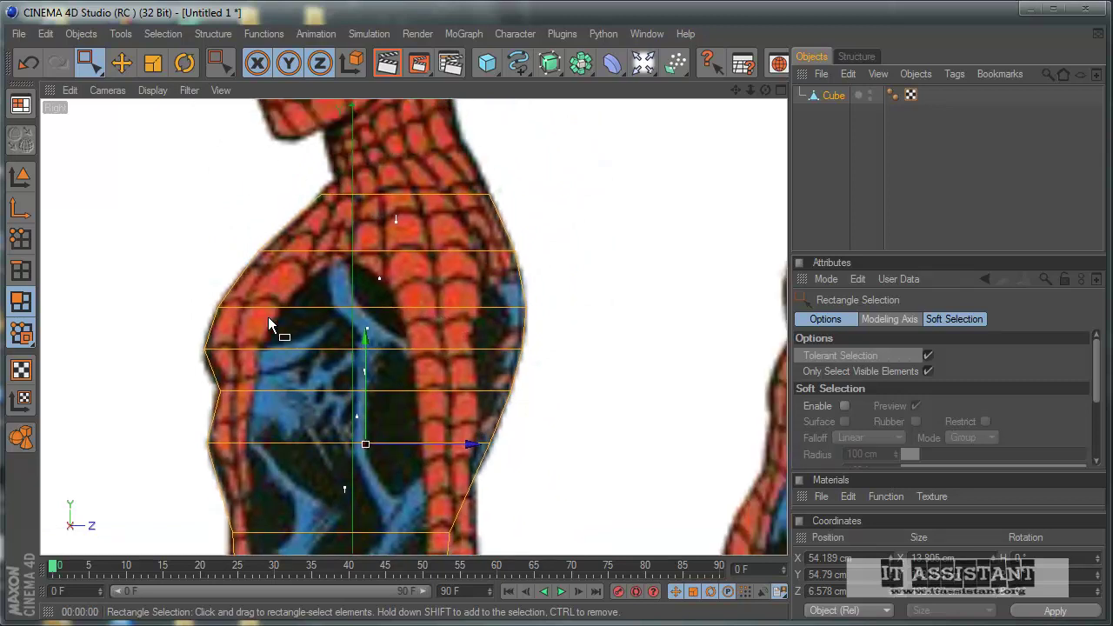
key(t)
scroll(570, 423, up, 2)
scroll(570, 426, up, 1)
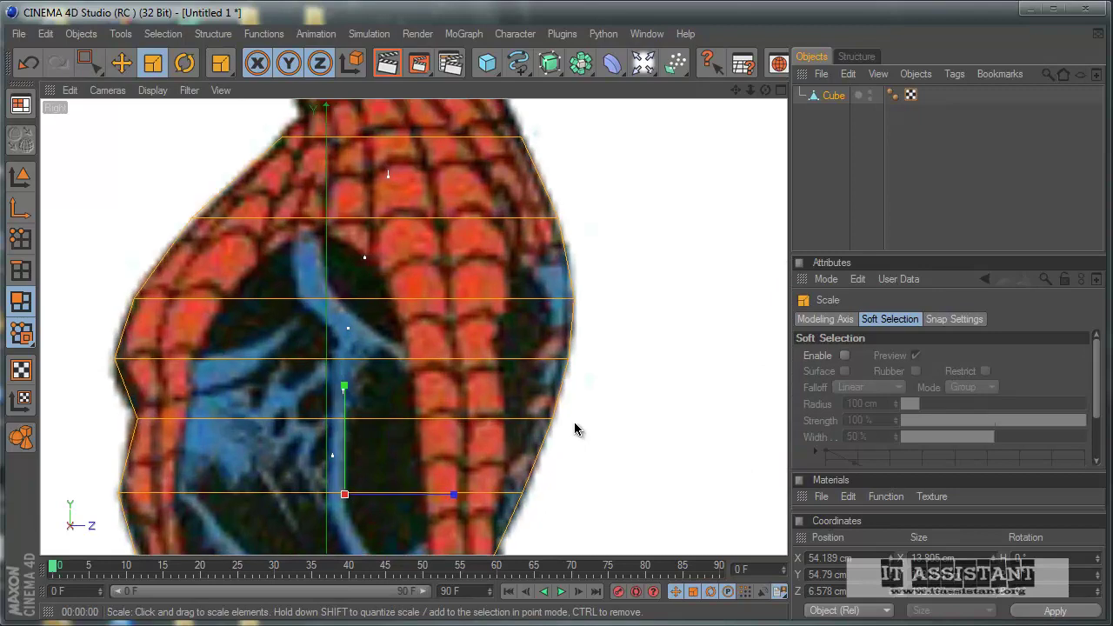
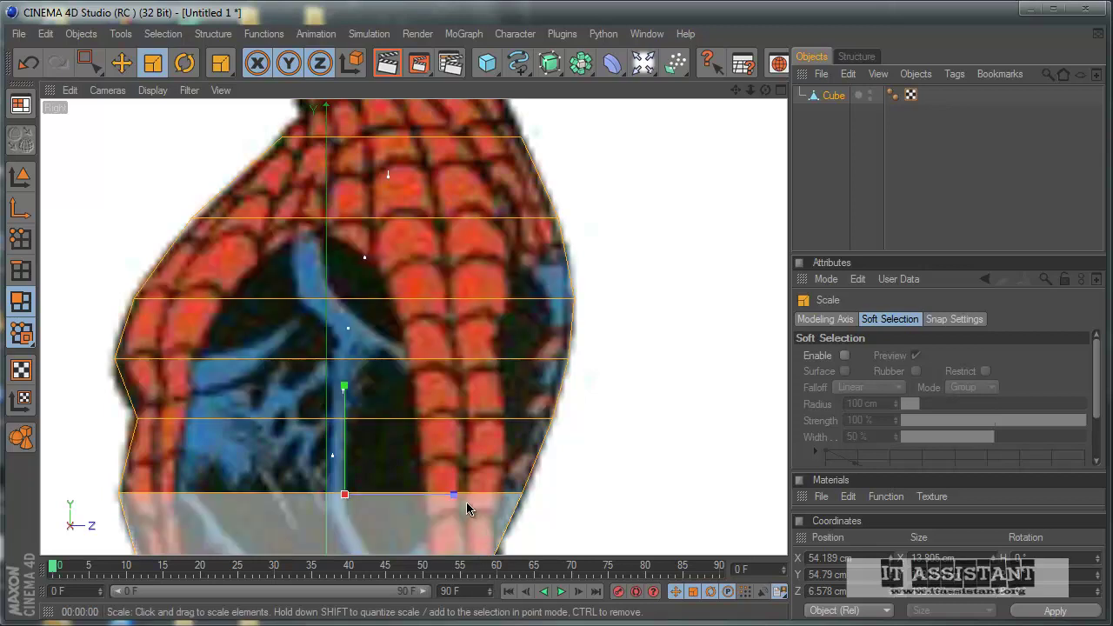
Scale the selected torso points along Z, narrowing then widening them to match the side reference
mouse_move(453, 494)
mouse_down()
mouse_move(513, 379)
mouse_move(510, 388)
mouse_move(524, 385)
mouse_move(499, 382)
mouse_move(523, 385)
mouse_move(510, 385)
mouse_up()
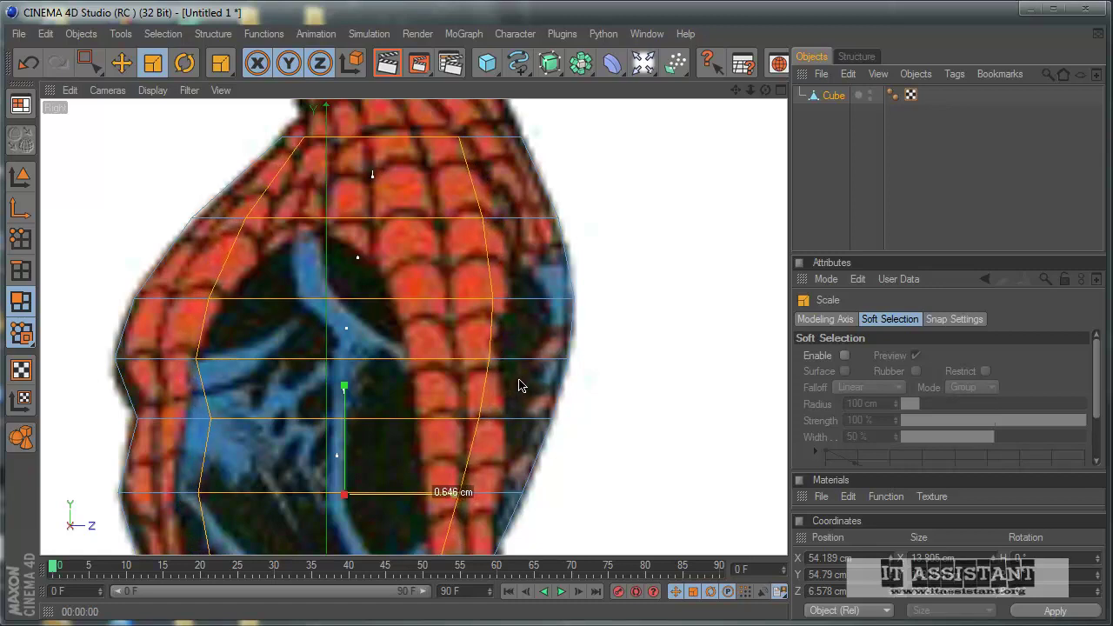
mouse_move(521, 385)
mouse_down()
mouse_move(510, 385)
mouse_move(533, 386)
mouse_move(513, 384)
mouse_up()
middle_click(622, 475)
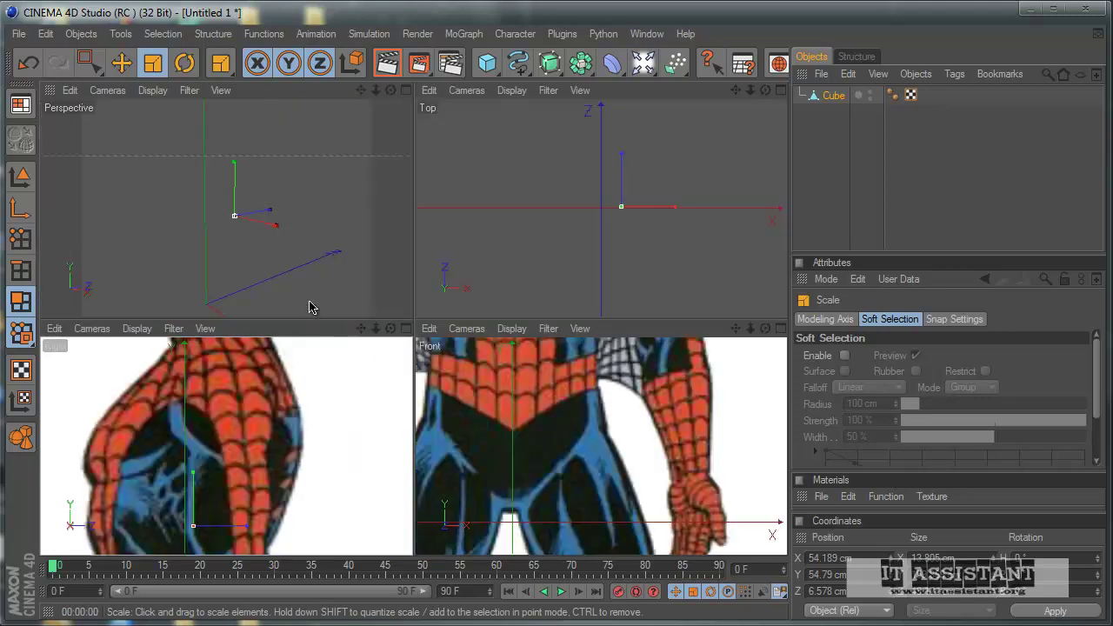
middle_click(305, 298)
mouse_move(305, 359)
alt+mouse_down()
mouse_move(527, 373)
mouse_move(521, 385)
mouse_move(536, 388)
mouse_move(512, 383)
mouse_move(539, 370)
mouse_move(551, 390)
mouse_move(305, 365)
alt+mouse_up()
key(F3)
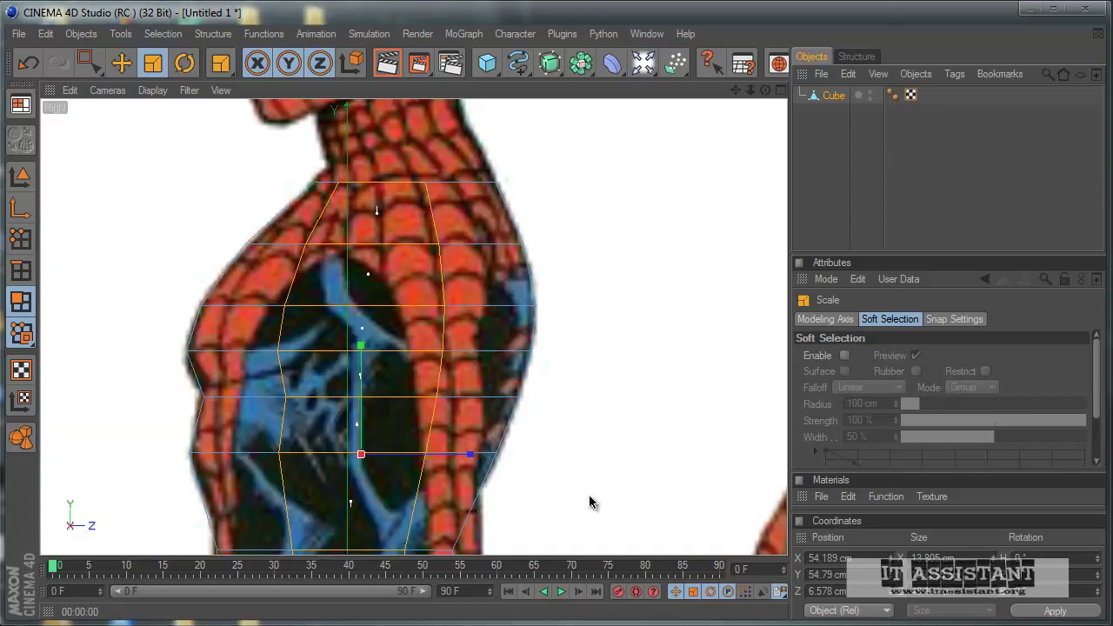
mouse_move(449, 456)
mouse_down()
mouse_move(556, 385)
mouse_move(518, 384)
mouse_up()
Put the torso cube under a HyperNURBS object and orbit to view the smoothed result
middle_click(187, 199)
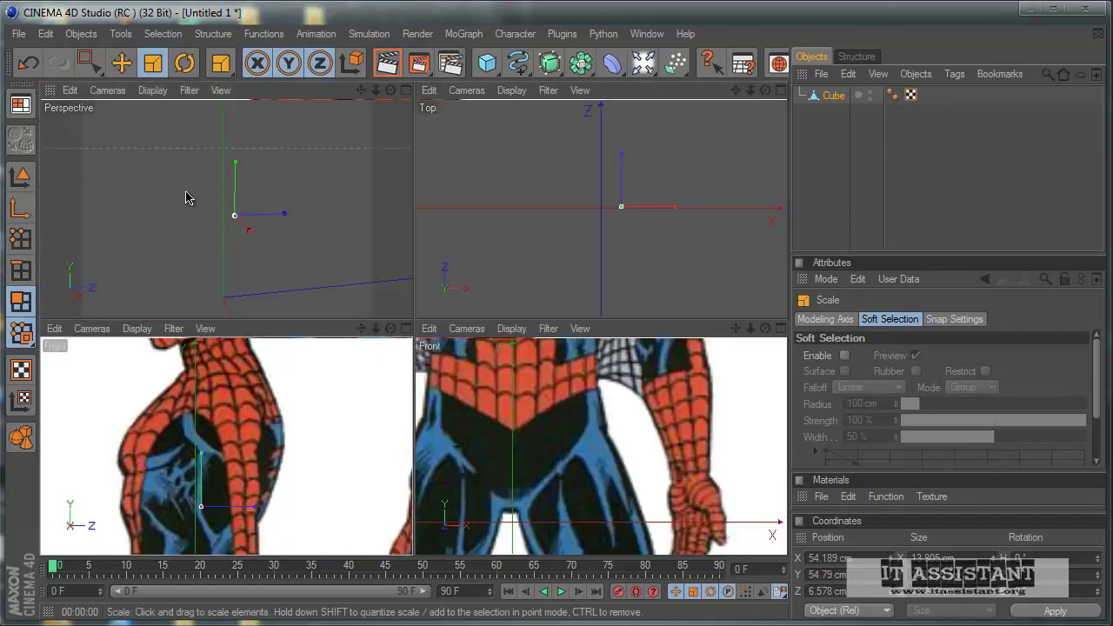
middle_click(187, 205)
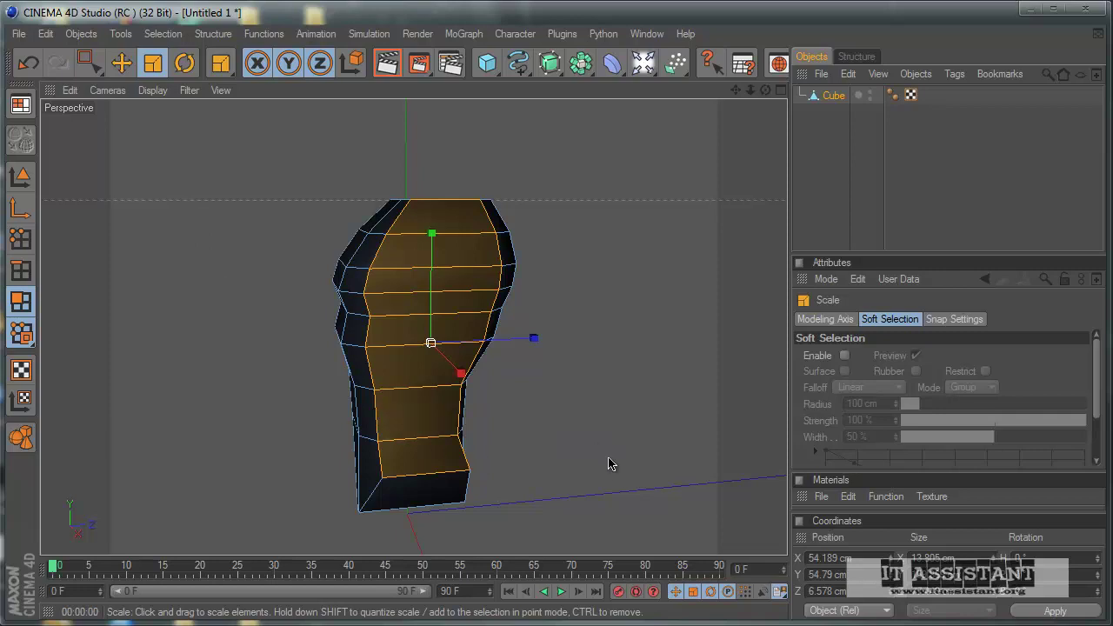
alt+drag(467, 378, 526, 385)
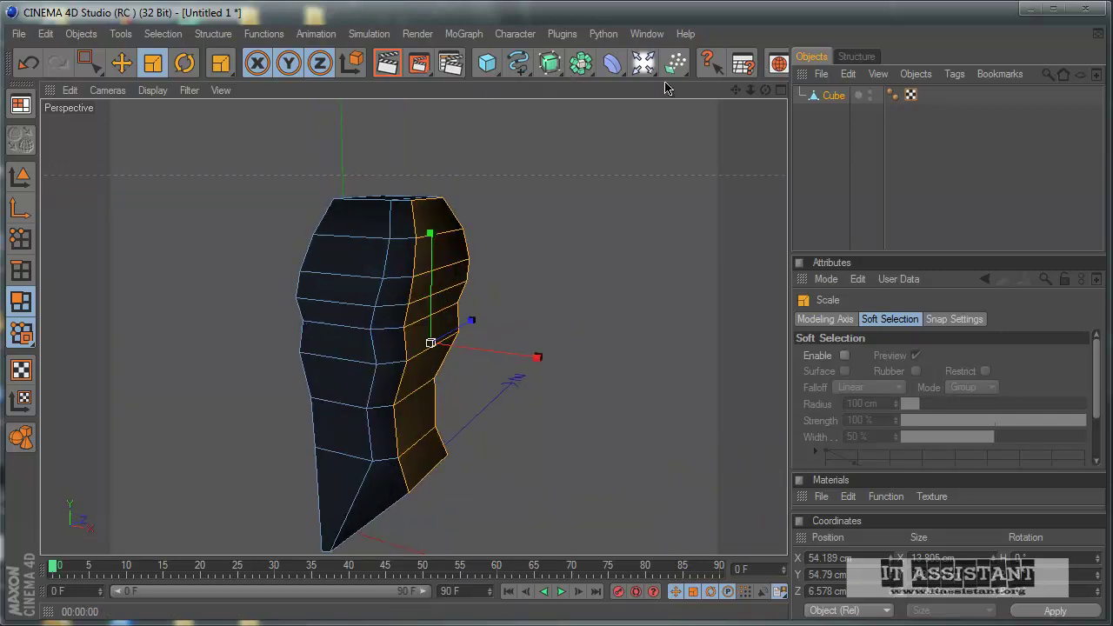
alt+click(550, 62)
click(907, 209)
mouse_move(446, 372)
alt+mouse_down()
mouse_move(517, 392)
mouse_move(591, 380)
mouse_move(504, 382)
mouse_move(548, 390)
mouse_move(524, 391)
mouse_move(392, 340)
mouse_move(899, 340)
alt+mouse_up()
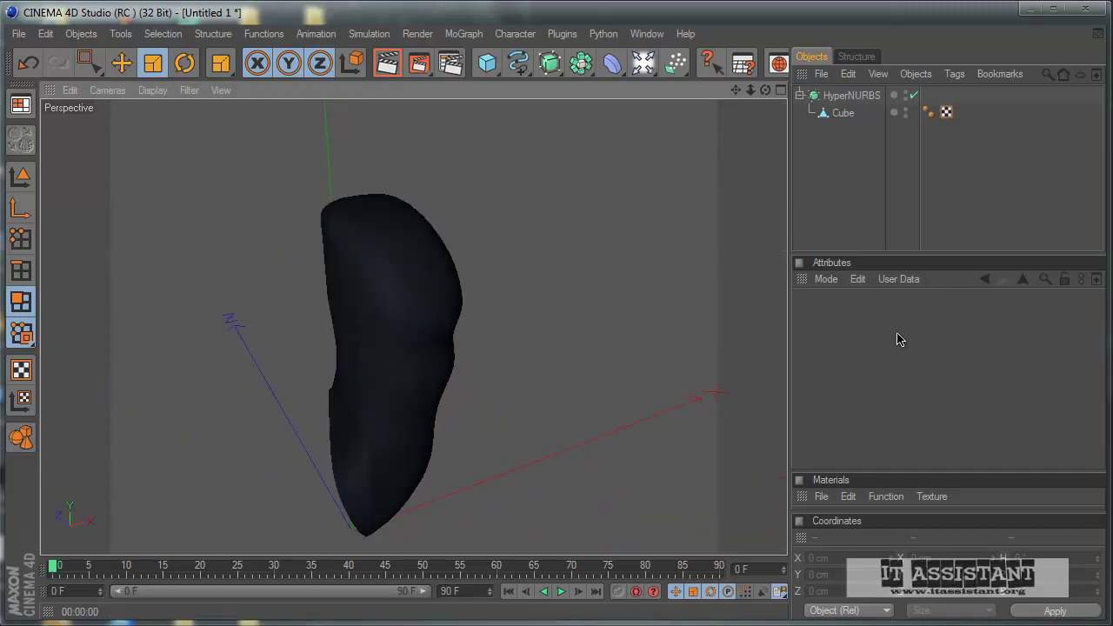
Switch HyperNURBS off, select the Cube and undo the last scale edit
click(913, 95)
mouse_move(608, 365)
alt+mouse_down()
mouse_move(514, 397)
mouse_move(557, 382)
alt+mouse_up()
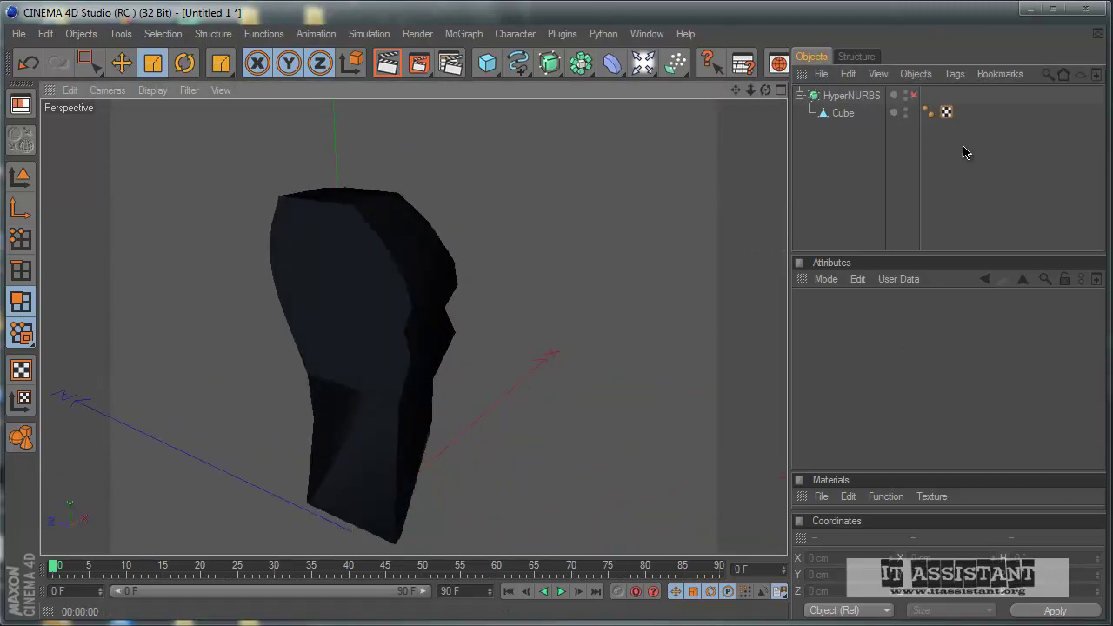
click(842, 113)
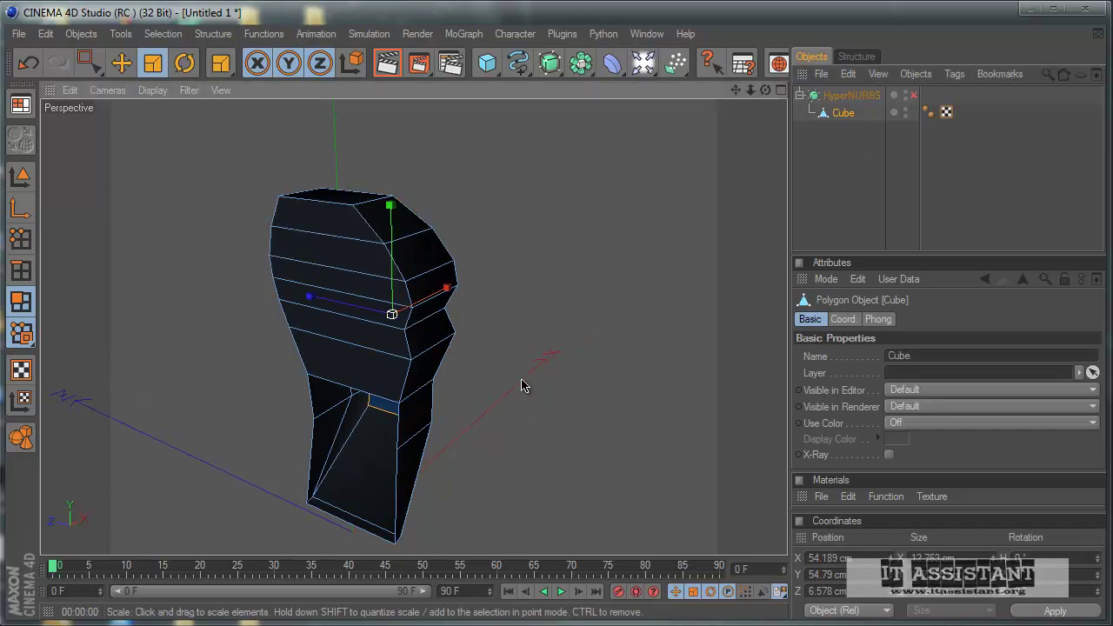
key(ctrl+z)
key(0)
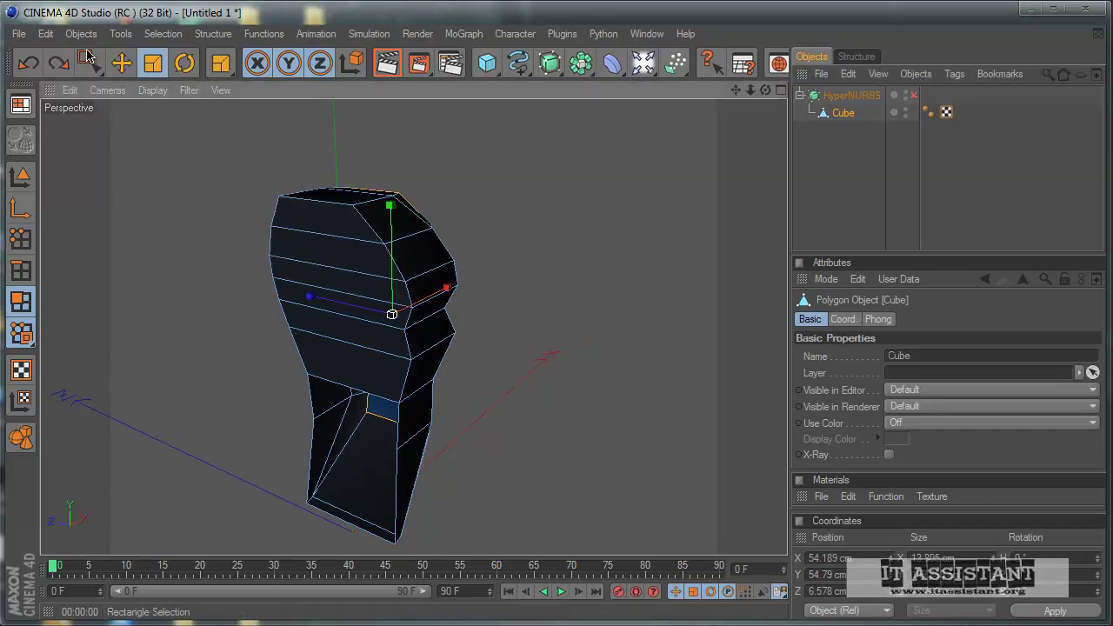
drag(362, 371, 362, 372)
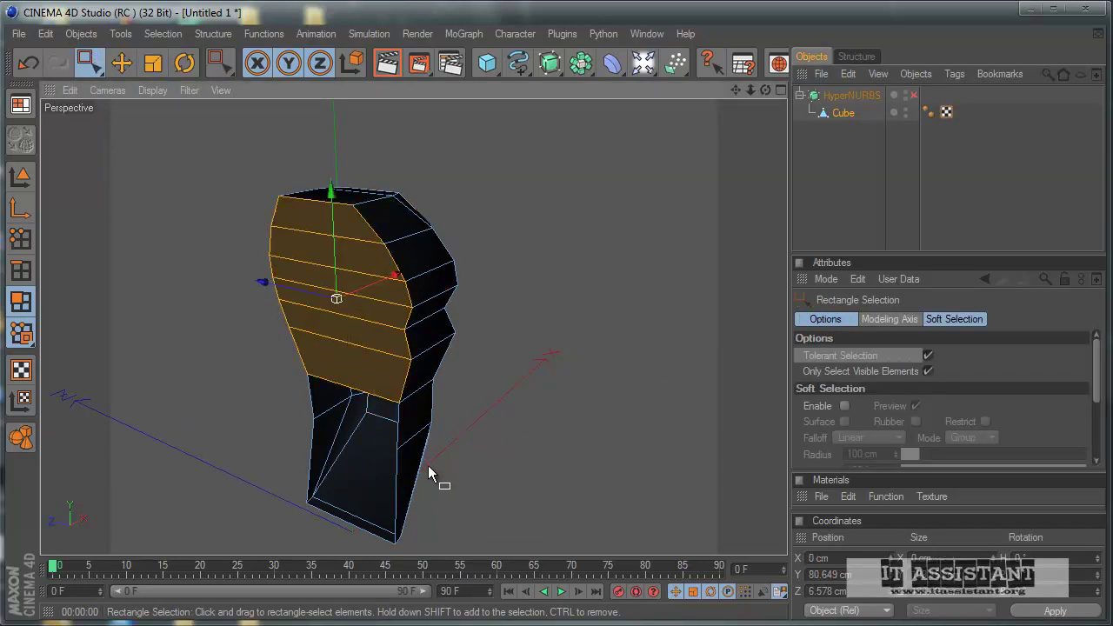
click(416, 483)
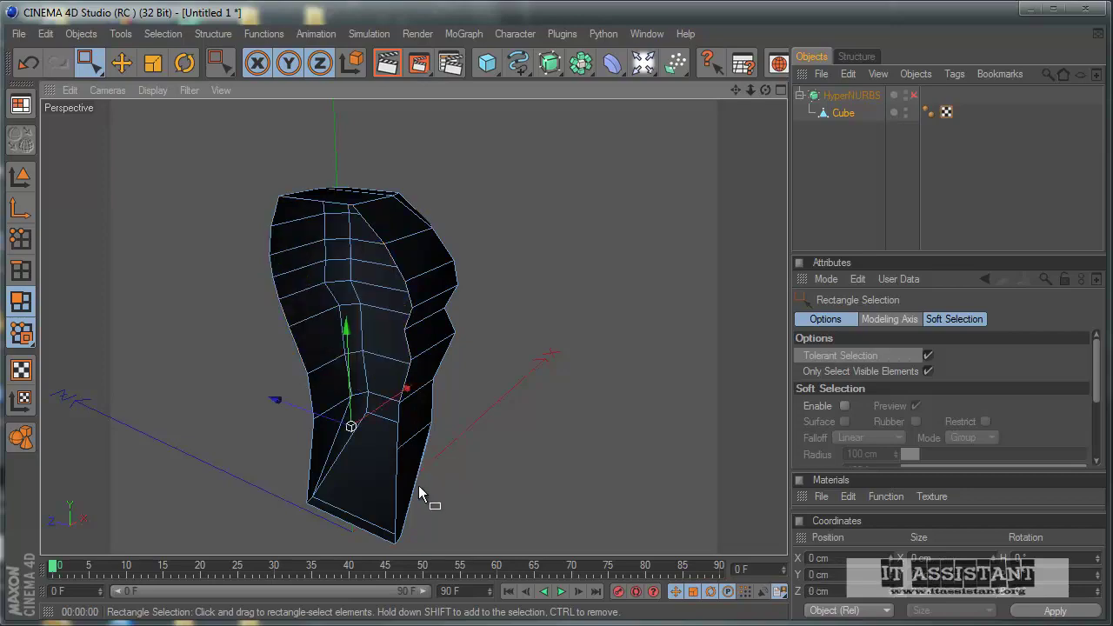
Turn HyperNURBS smoothing back on and orbit to inspect the smoothed torso
click(912, 98)
mouse_move(747, 293)
alt+mouse_down()
mouse_move(601, 390)
mouse_move(521, 392)
mouse_move(565, 379)
mouse_move(510, 390)
mouse_move(522, 385)
alt+mouse_up()
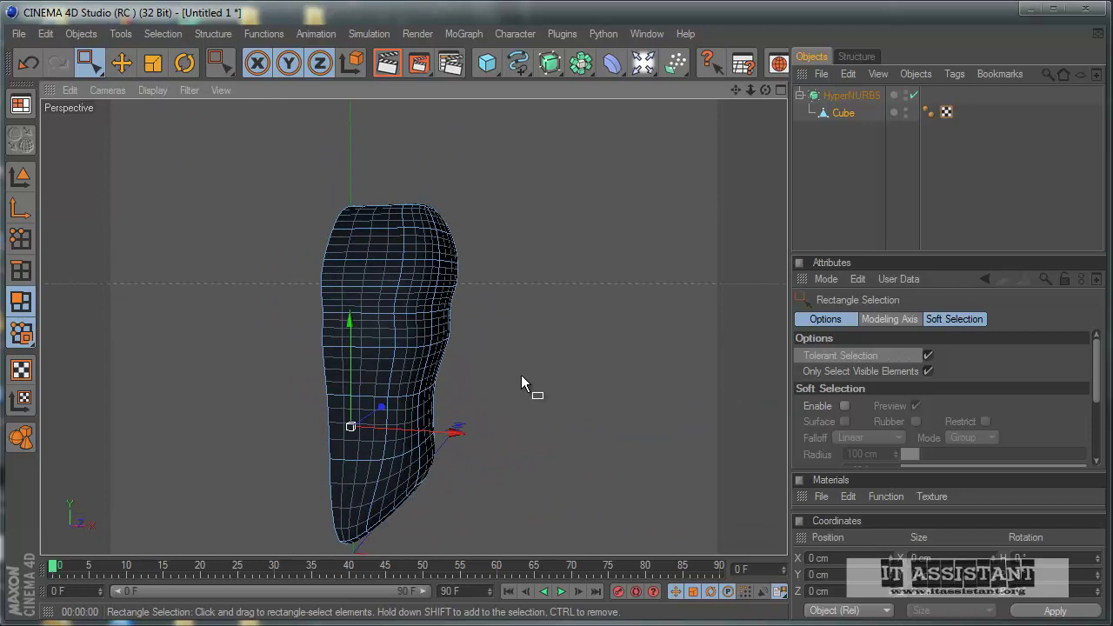
click(896, 199)
mouse_move(574, 356)
alt+mouse_down()
mouse_move(507, 401)
mouse_move(531, 380)
mouse_move(521, 387)
mouse_move(539, 388)
mouse_move(445, 370)
mouse_move(548, 379)
alt+mouse_up()
alt+drag(474, 372, 524, 388)
Select the Cube and disable smoothing again to view the blocky cage
click(839, 123)
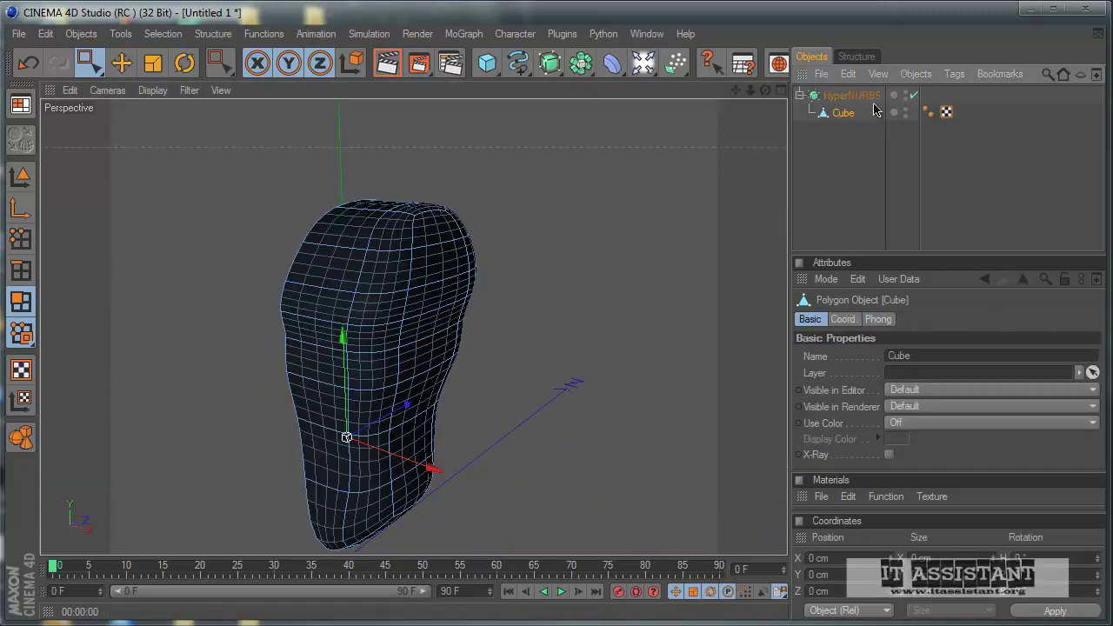
click(913, 95)
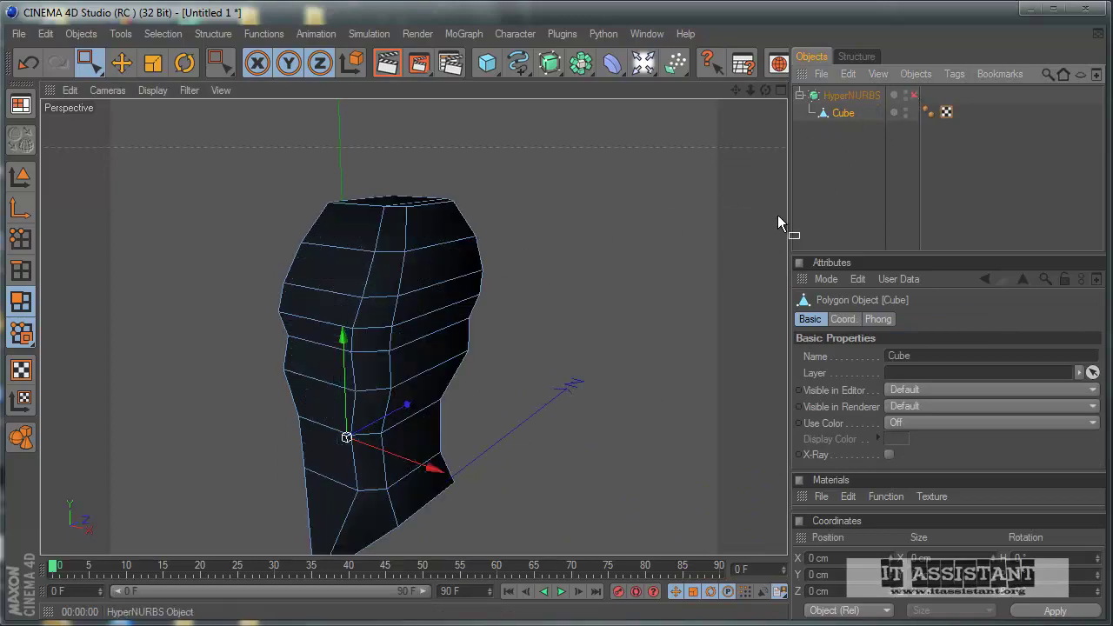
mouse_move(777, 215)
alt+mouse_down()
mouse_move(562, 403)
mouse_move(443, 386)
mouse_move(521, 385)
alt+mouse_up()
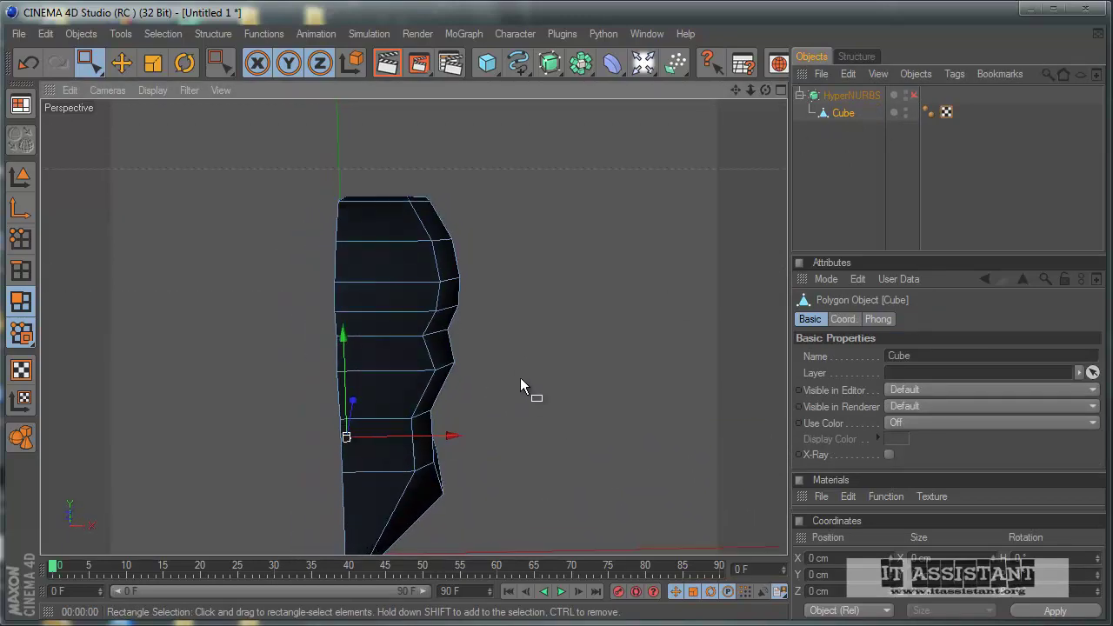
middle_click(642, 308)
In the maximized Front view, rectangle-select the outer column of cage points
middle_click(583, 417)
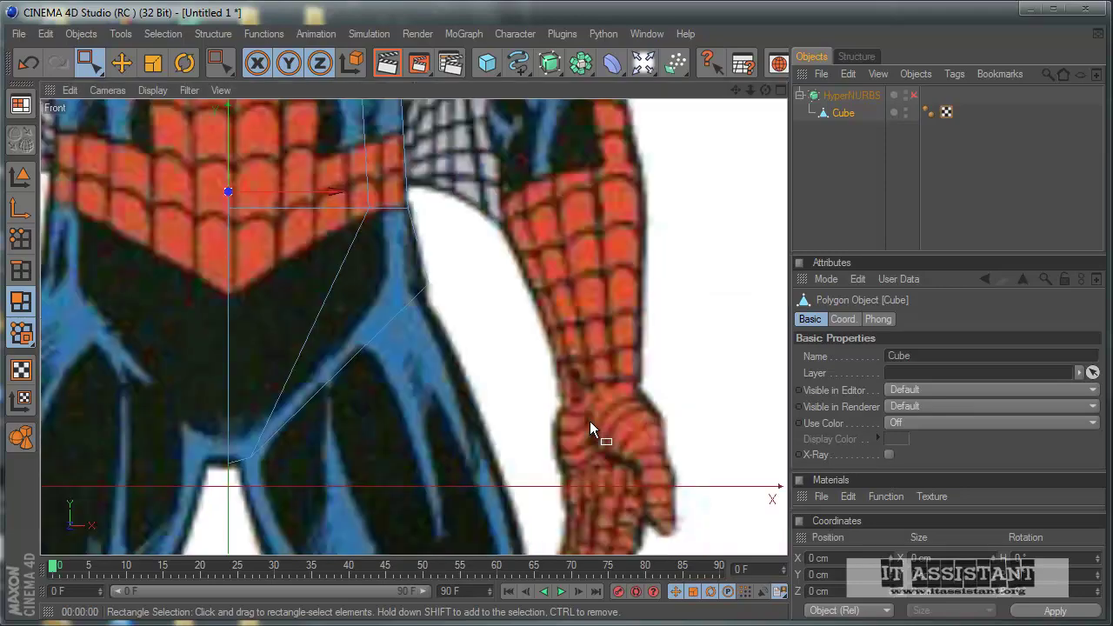
mouse_move(518, 283)
alt+middle_down()
mouse_move(534, 397)
mouse_move(521, 385)
mouse_move(515, 224)
alt+middle_up()
scroll(516, 224, down, 3)
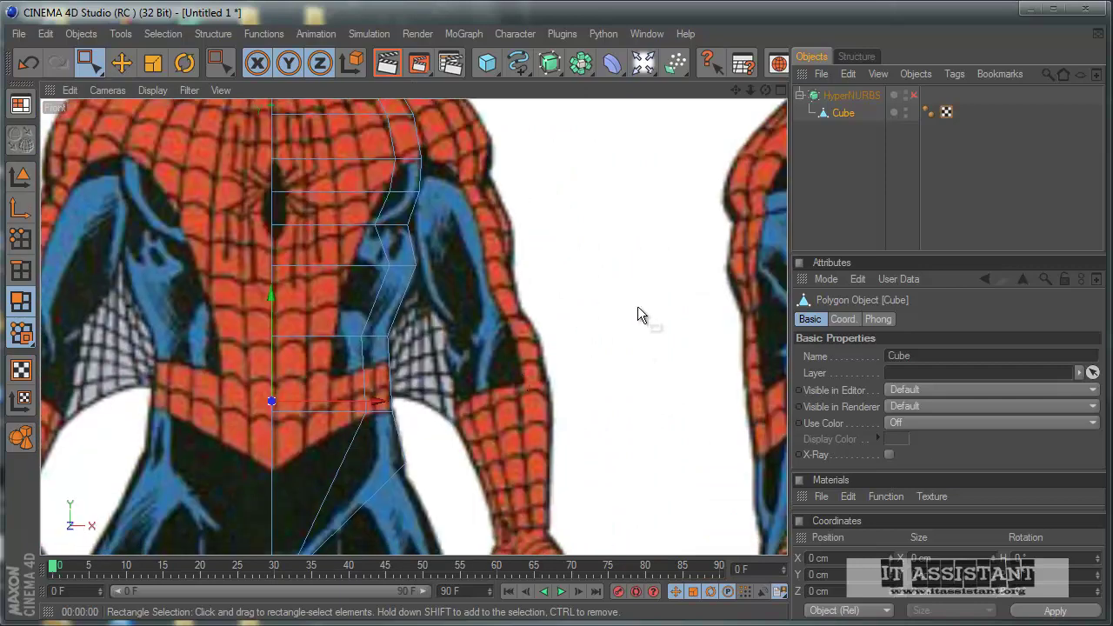
scroll(520, 394, up, 3)
click(88, 62)
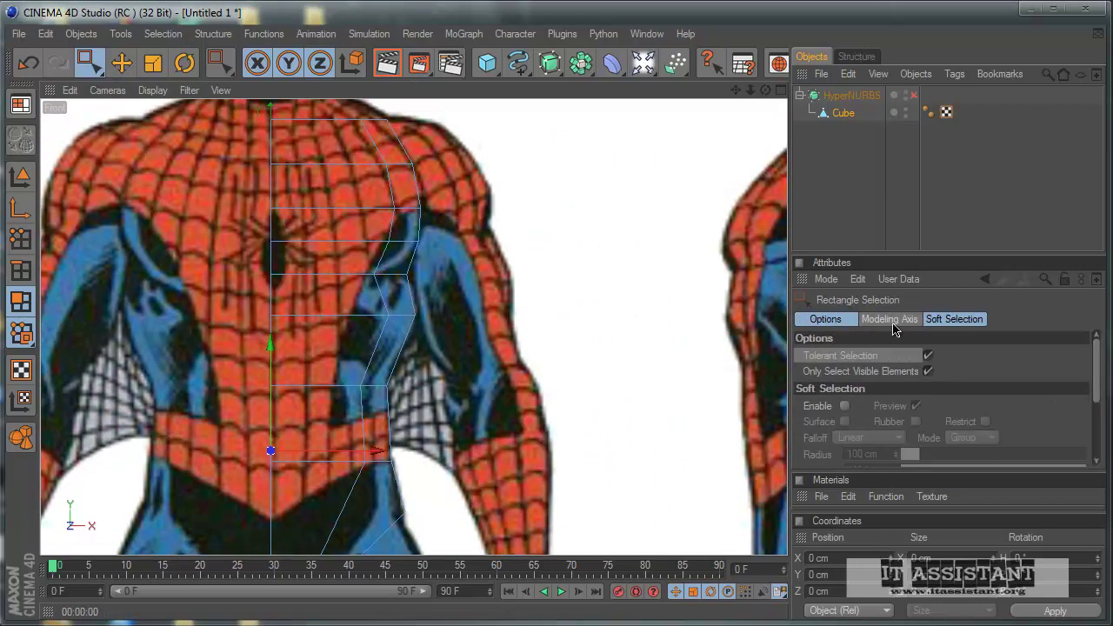
drag(299, 111, 311, 544)
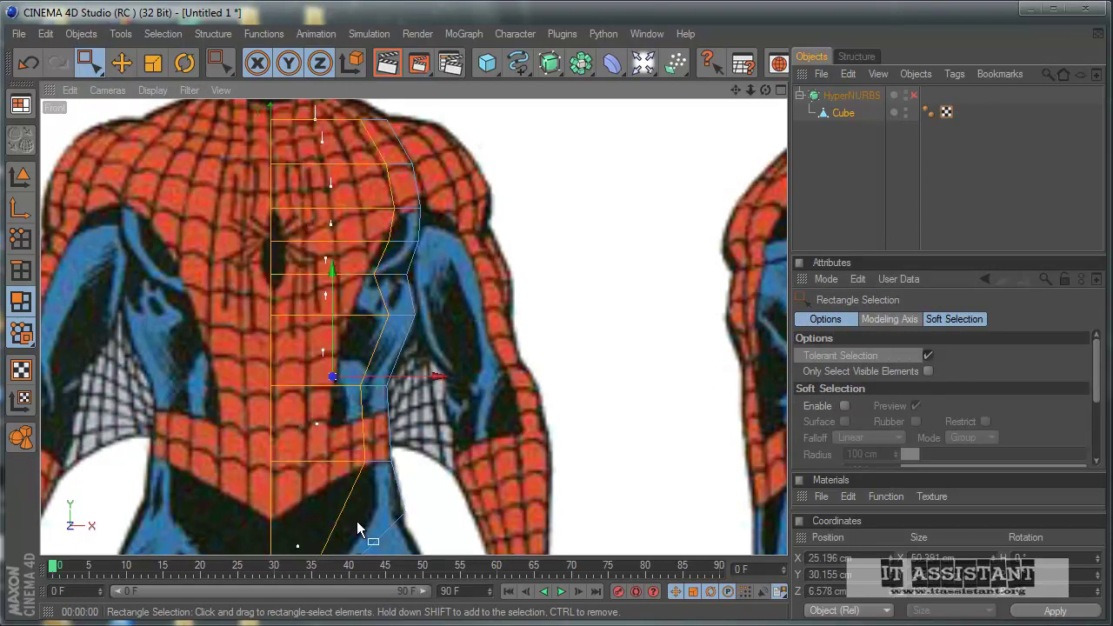
Scale the point column inward along X, nudge it left, and re-enable HyperNURBS
drag(420, 393, 520, 384)
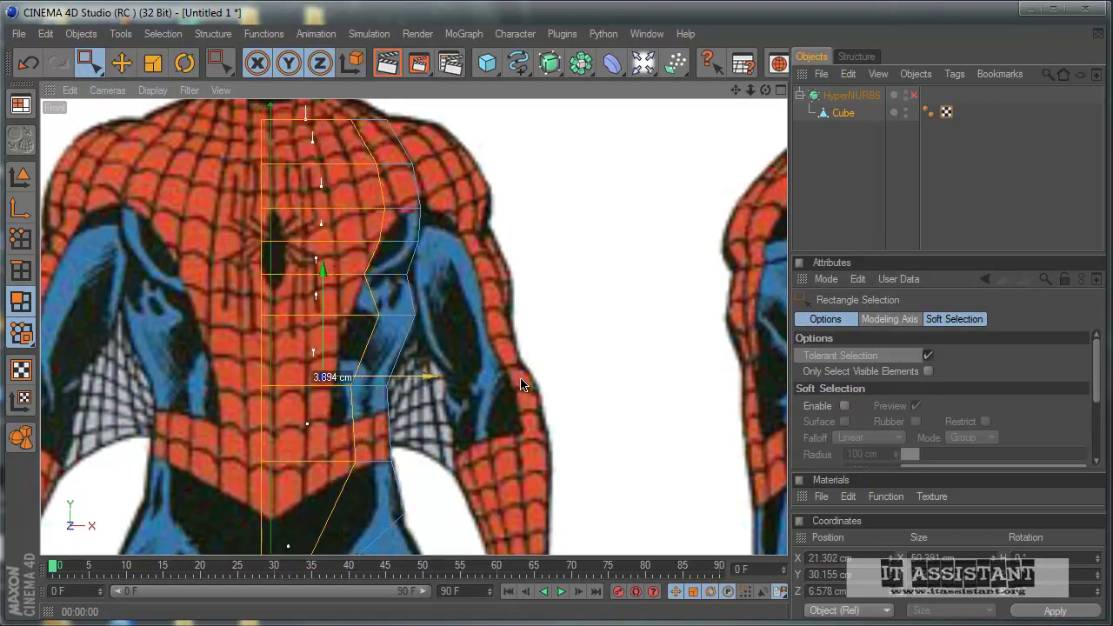
click(28, 63)
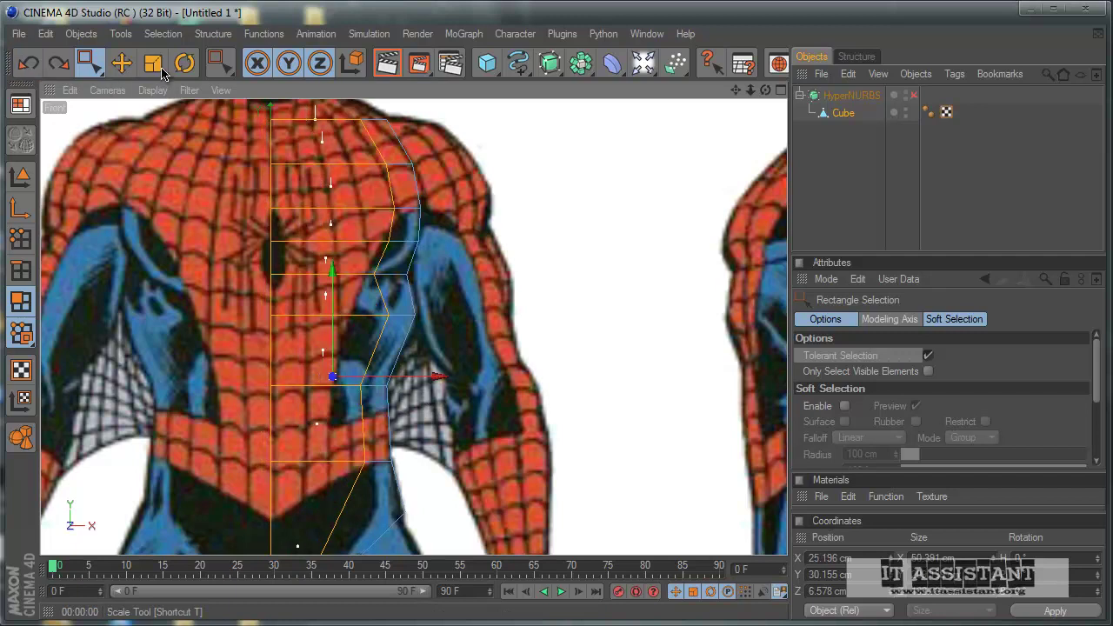
click(152, 63)
drag(442, 376, 519, 384)
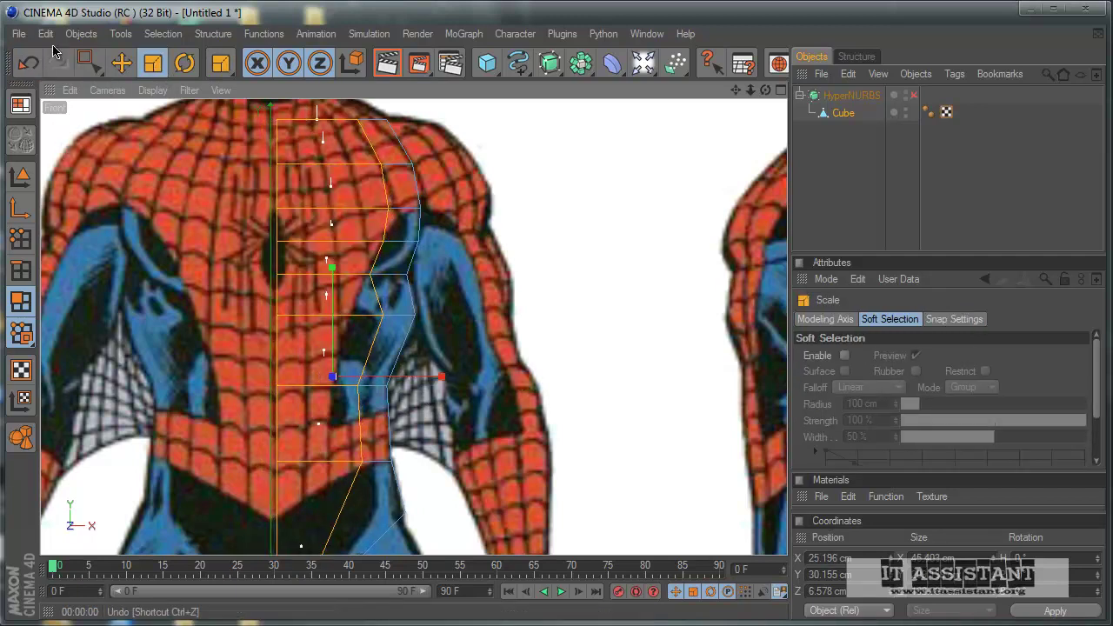
key(e)
drag(437, 375, 520, 384)
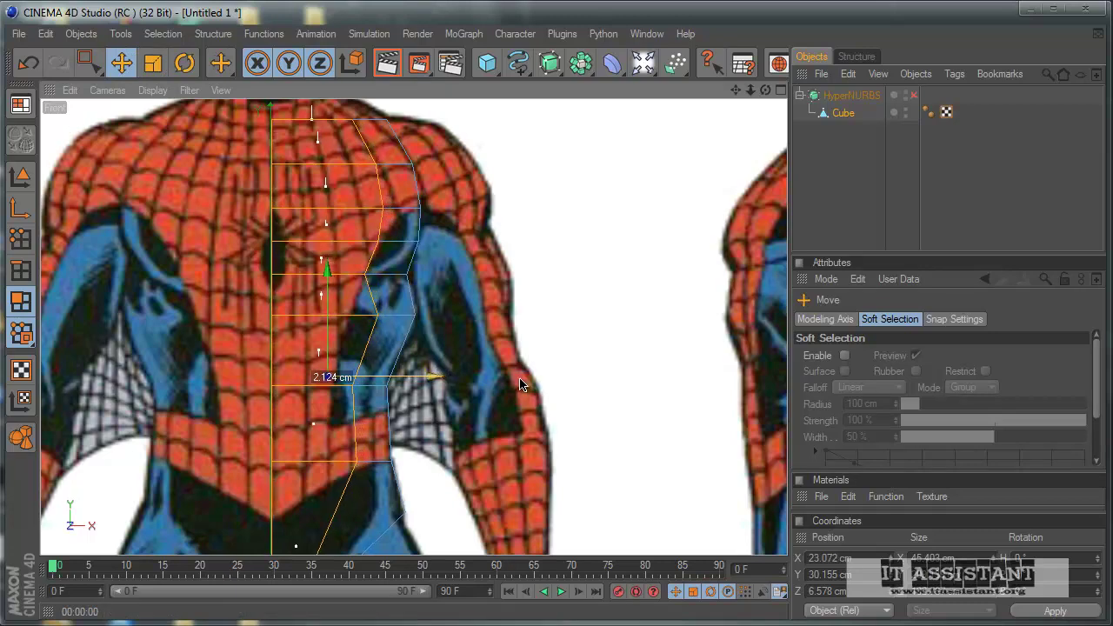
click(913, 95)
Orbit the smoothed torso in a maximized Perspective view to preview it
middle_click(325, 186)
middle_click(320, 218)
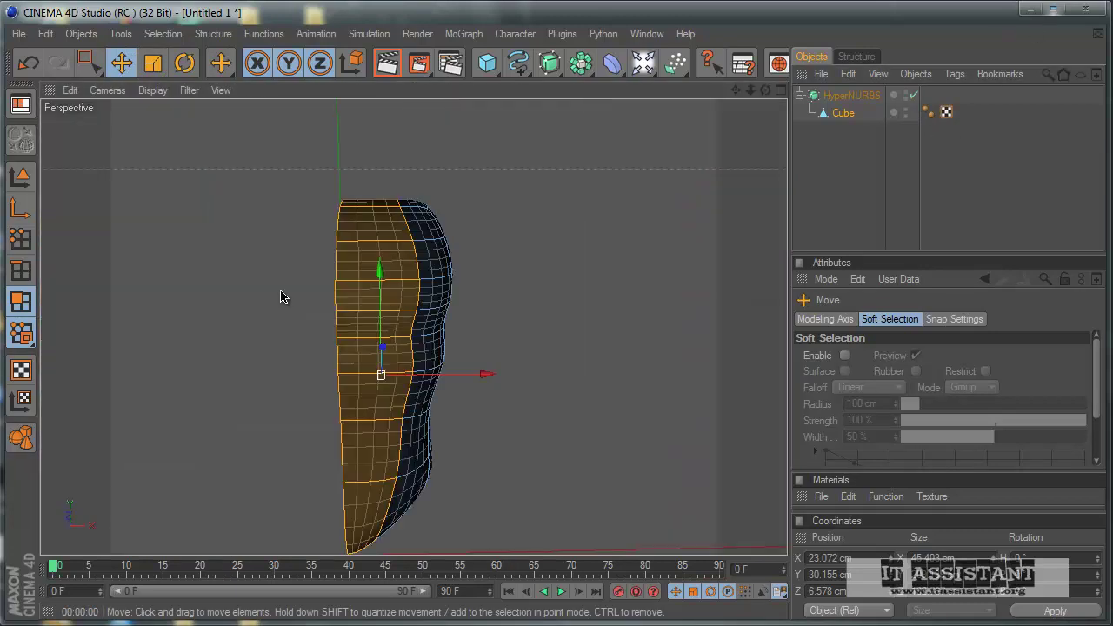
click(973, 181)
mouse_move(596, 340)
alt+mouse_down()
mouse_move(514, 385)
mouse_move(542, 382)
mouse_move(586, 402)
mouse_move(499, 380)
mouse_move(551, 397)
mouse_move(518, 392)
alt+mouse_up()
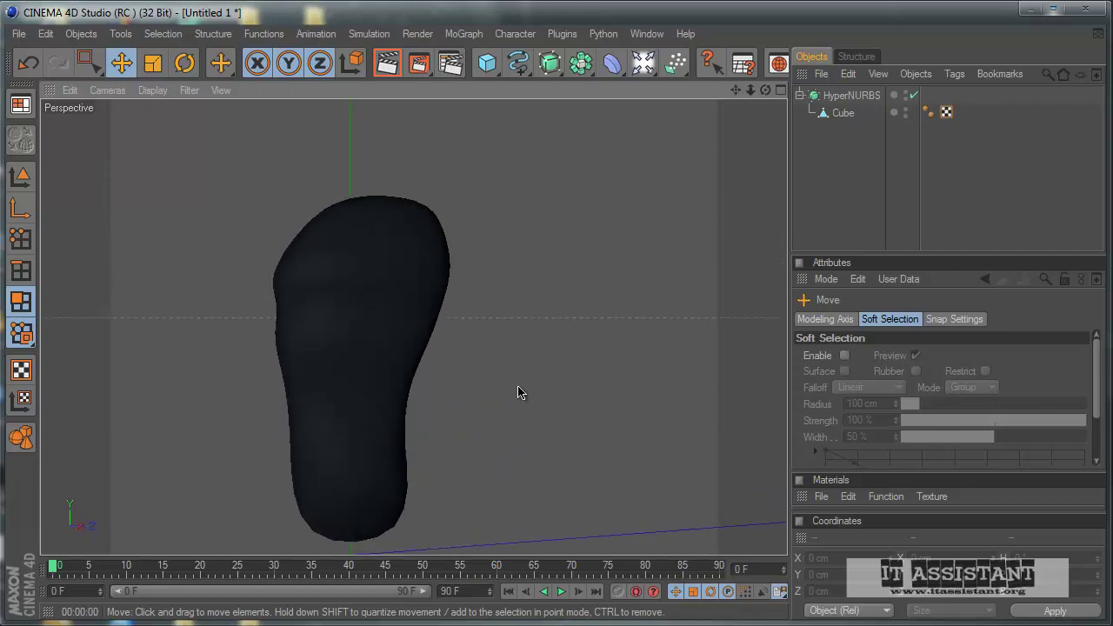
Disable HyperNURBS, reselect the Cube and maximize the Right view with the reference
click(841, 113)
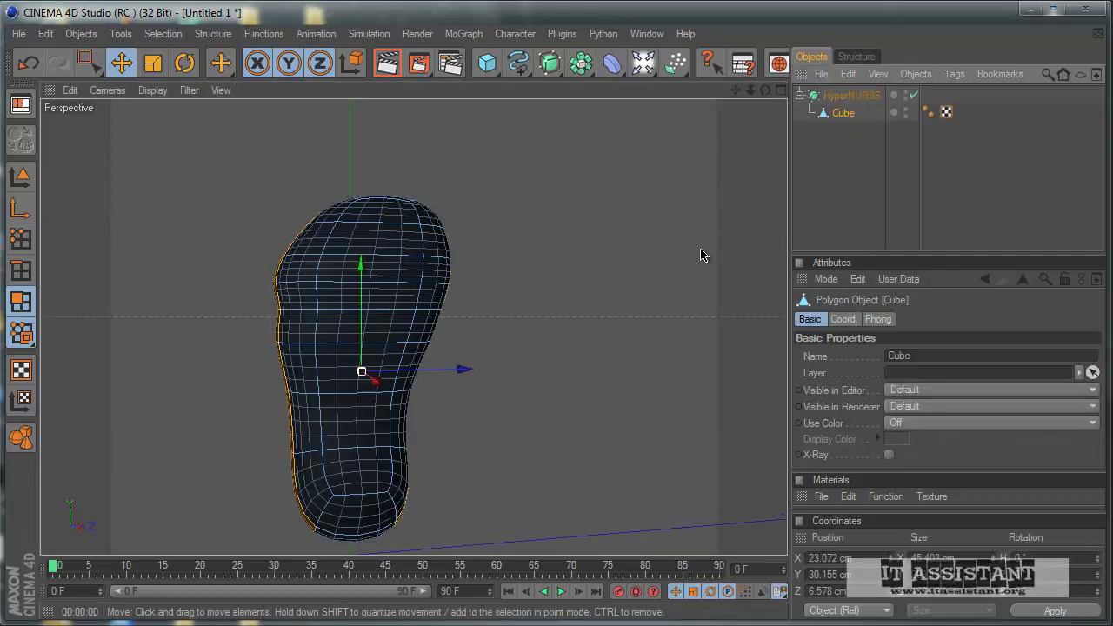
click(854, 96)
click(913, 96)
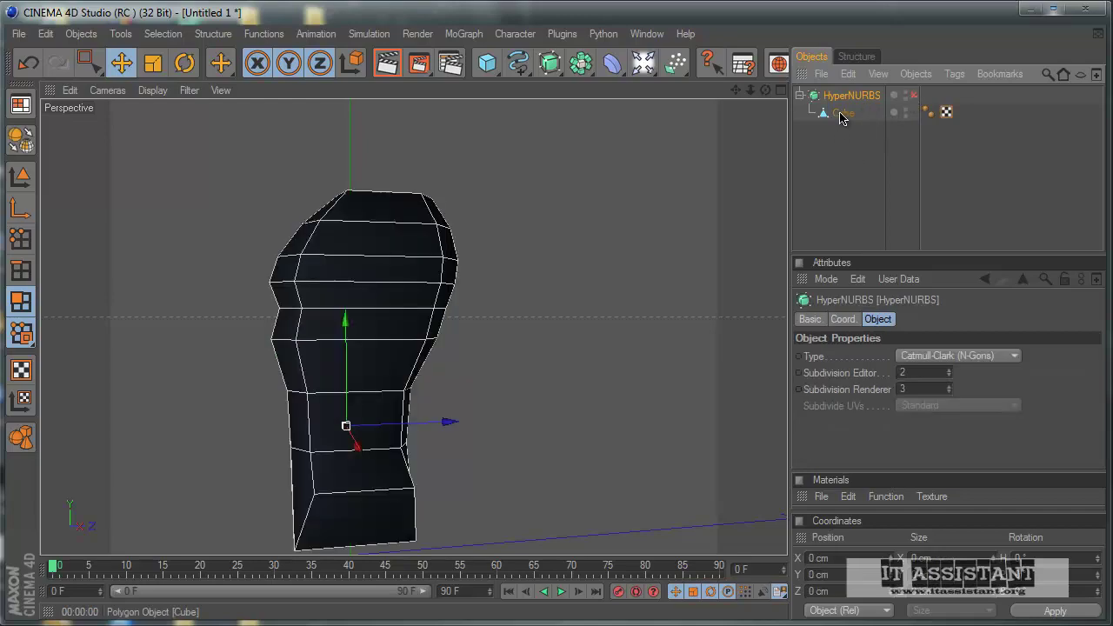
click(842, 113)
middle_click(571, 348)
middle_click(365, 460)
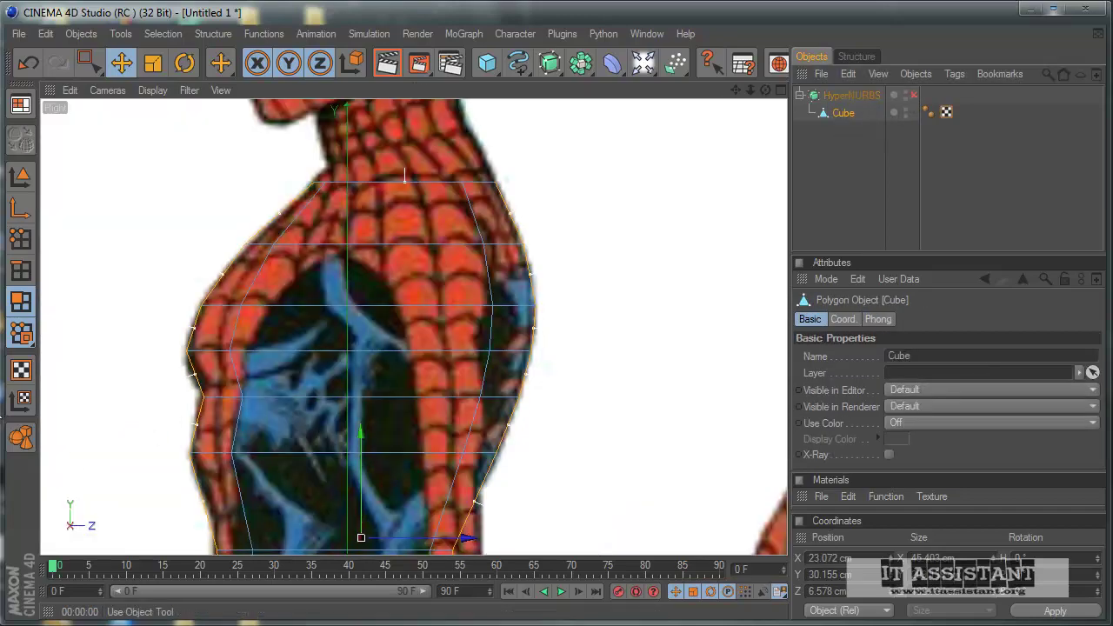
Switch to Points mode and drag a waist cage point toward the side reference outline
click(21, 242)
mouse_move(455, 397)
alt+middle_down()
mouse_move(522, 370)
mouse_move(521, 385)
alt+middle_up()
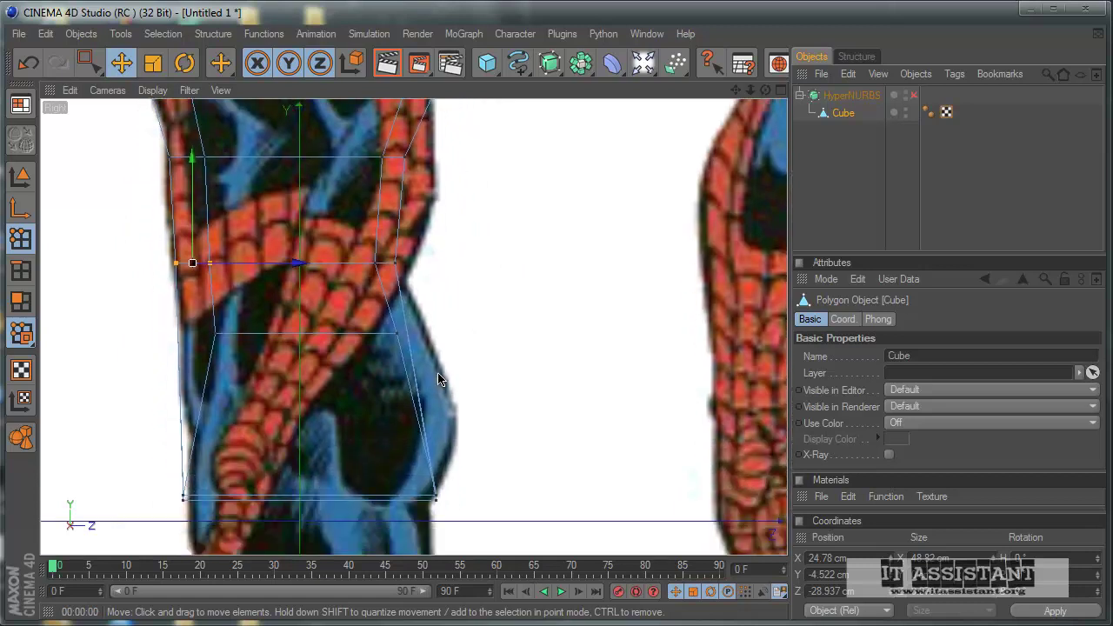
key(0)
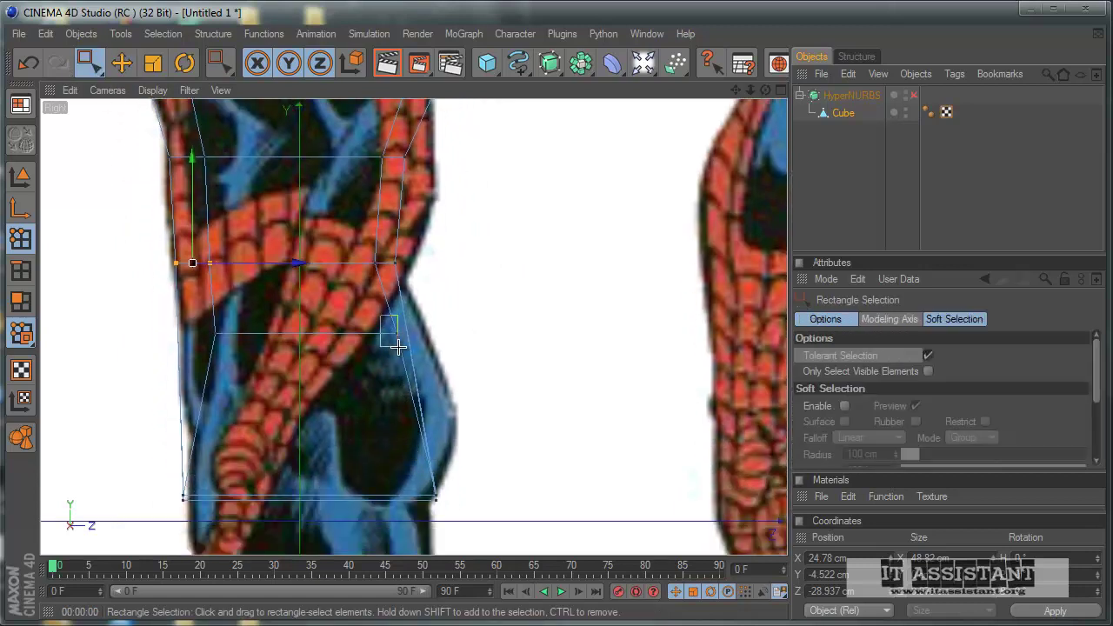
drag(397, 347, 399, 349)
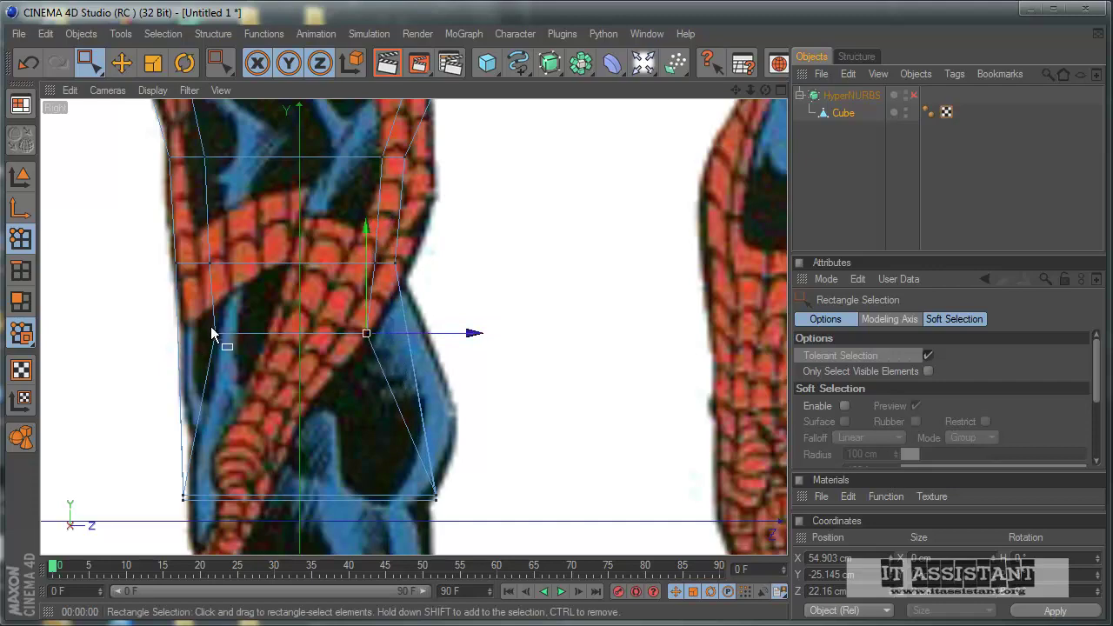
drag(212, 333, 239, 333)
alt+middle_drag(519, 390, 525, 396)
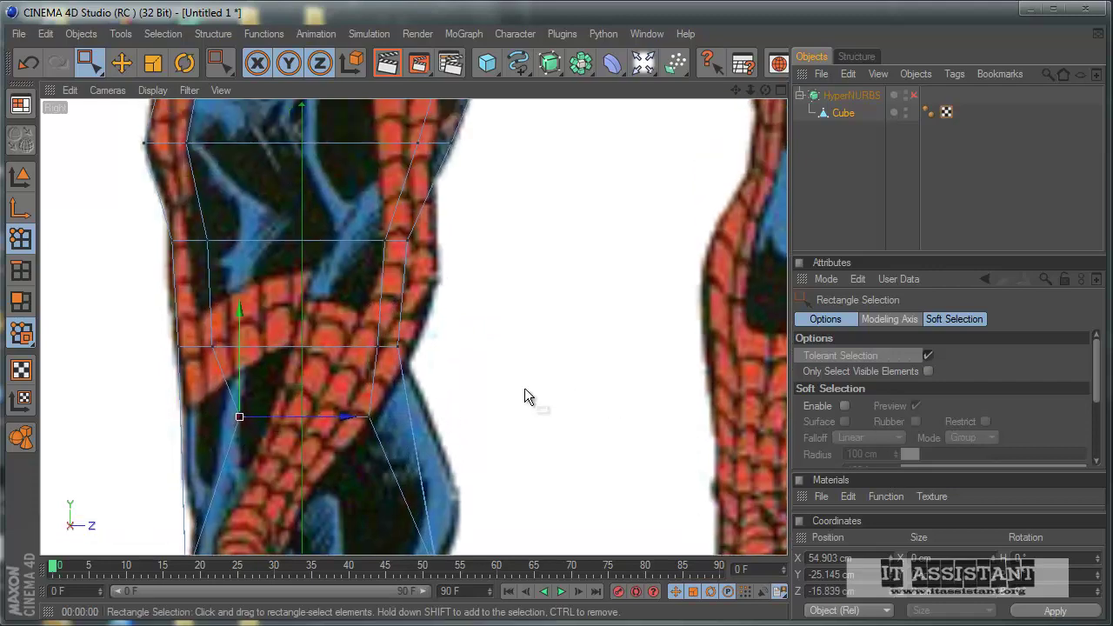
click(29, 61)
alt+middle_drag(427, 281, 522, 379)
mouse_move(338, 356)
alt+middle_down()
mouse_move(519, 393)
mouse_move(521, 372)
mouse_move(487, 357)
alt+middle_up()
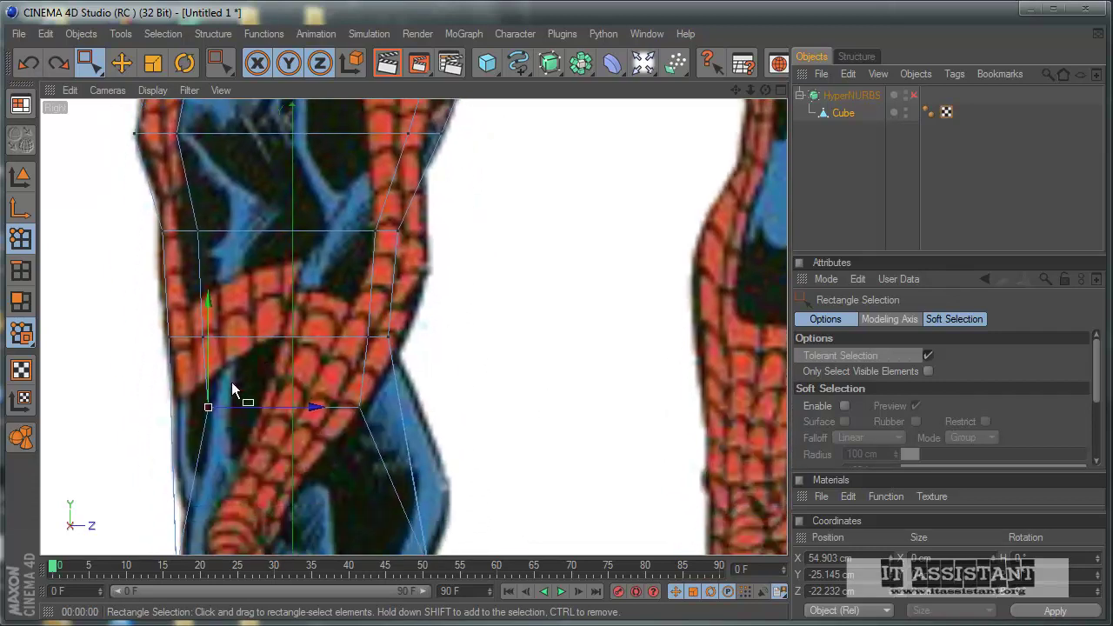
drag(356, 403, 524, 385)
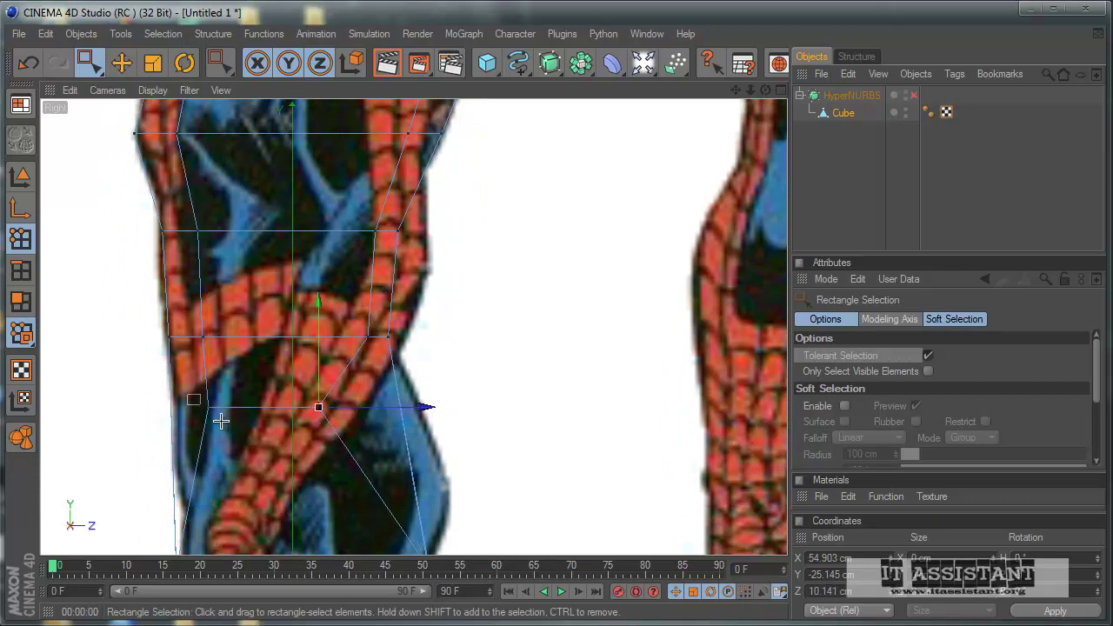
mouse_move(221, 421)
mouse_down()
mouse_move(211, 404)
mouse_move(533, 385)
mouse_move(274, 376)
mouse_up()
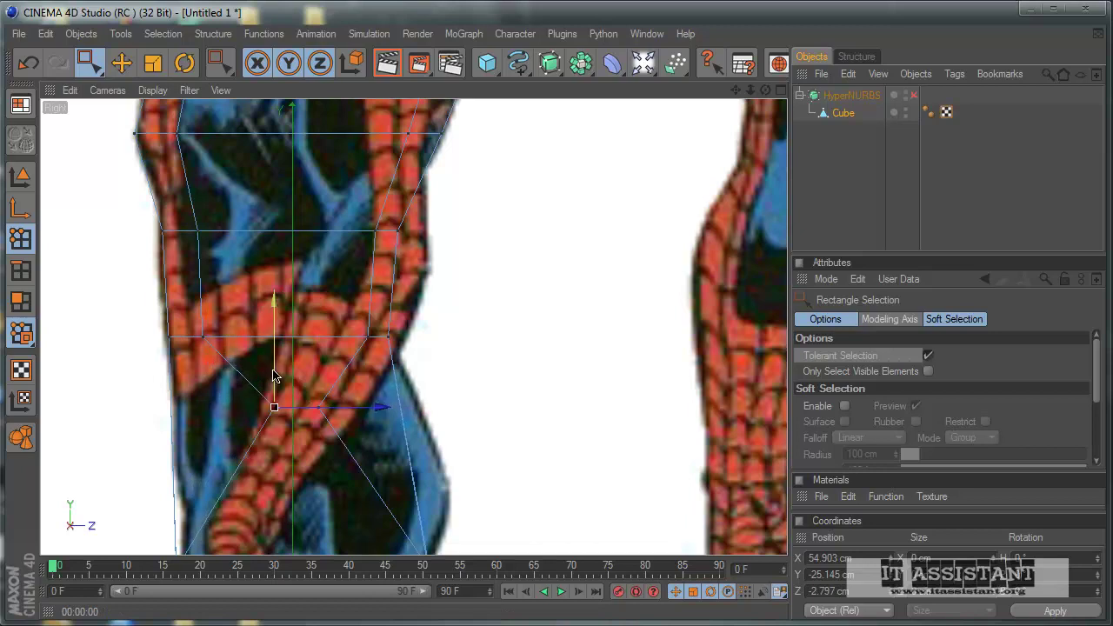
Select and pull the lower waist and side cage points to the reference outline
key(ctrl+shift+z)
drag(372, 412, 373, 414)
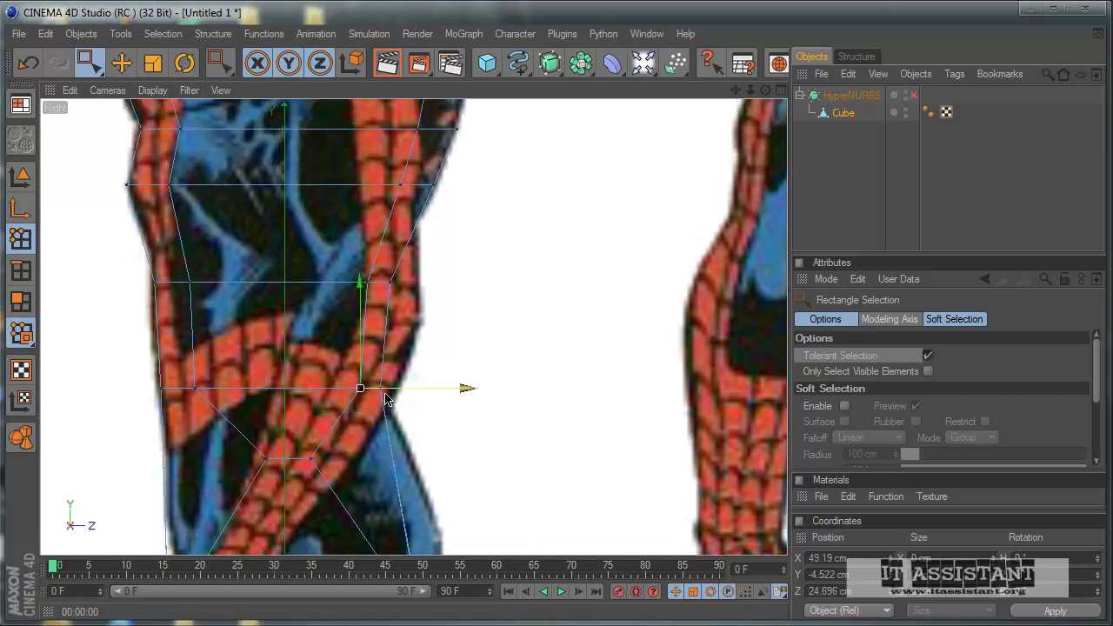
drag(467, 388, 517, 385)
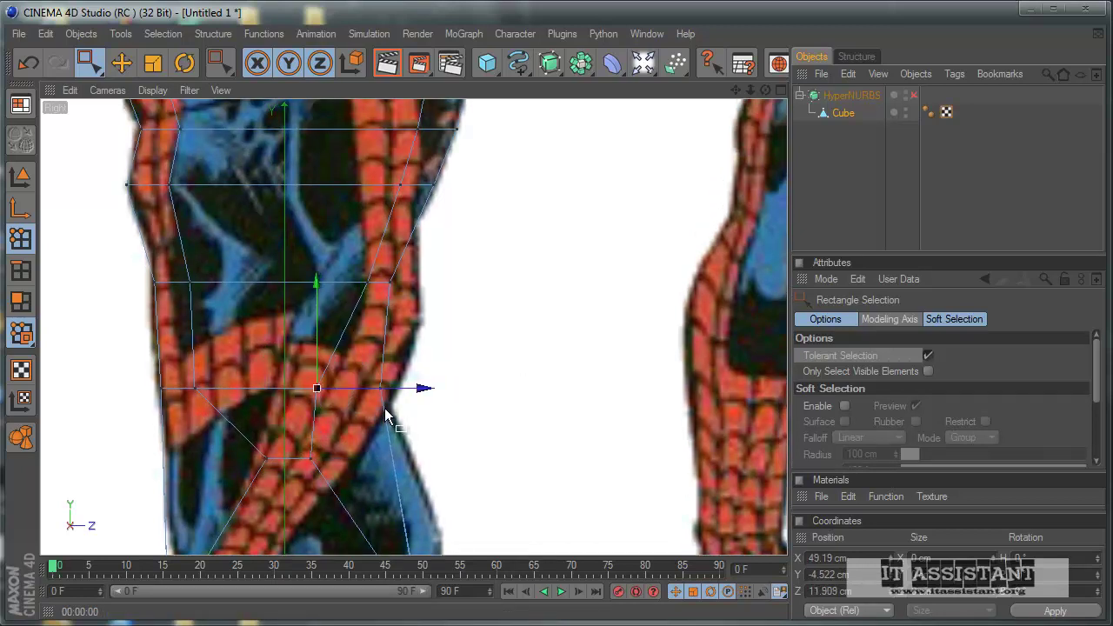
key(ctrl+shift+z)
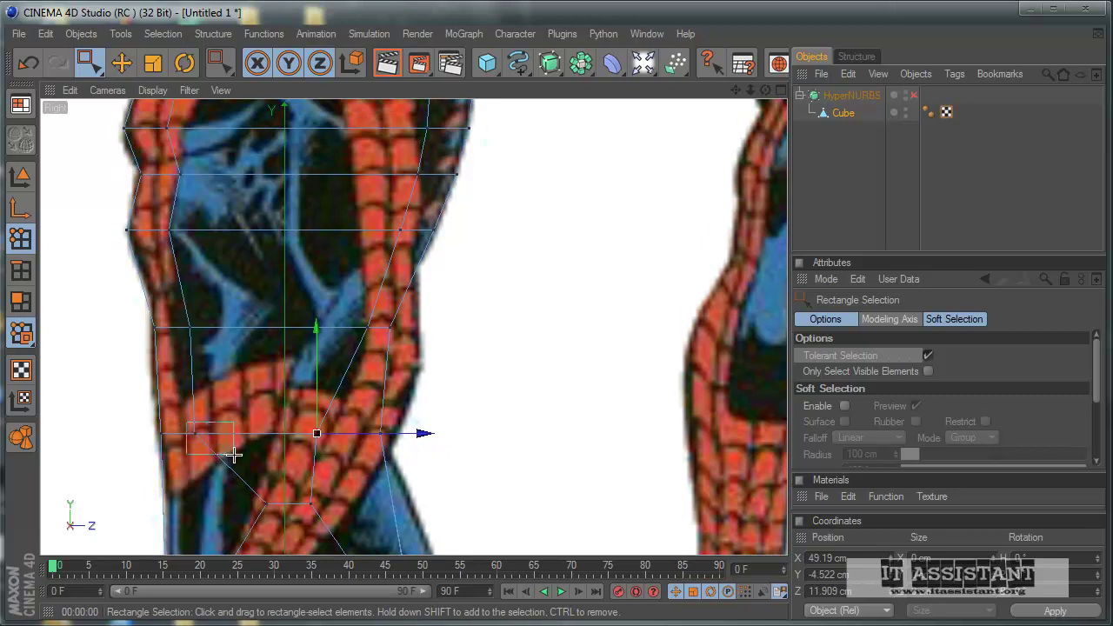
drag(233, 454, 233, 454)
drag(491, 385, 520, 384)
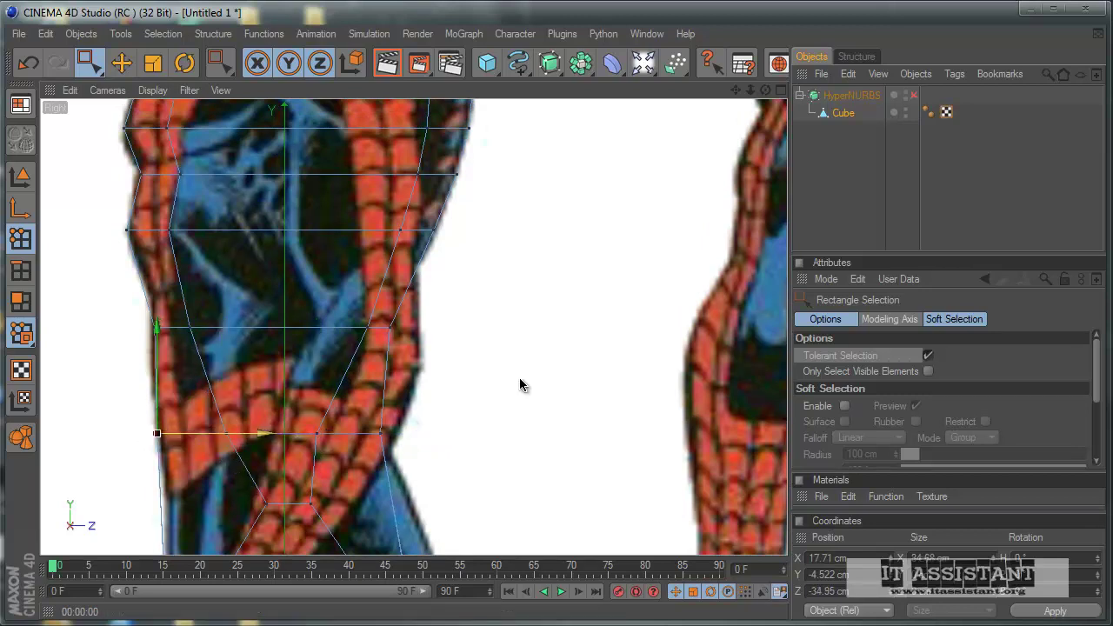
key(ctrl+shift+z)
key(ctrl+shift+z)
key(ctrl+shift+z)
key(ctrl+shift+z)
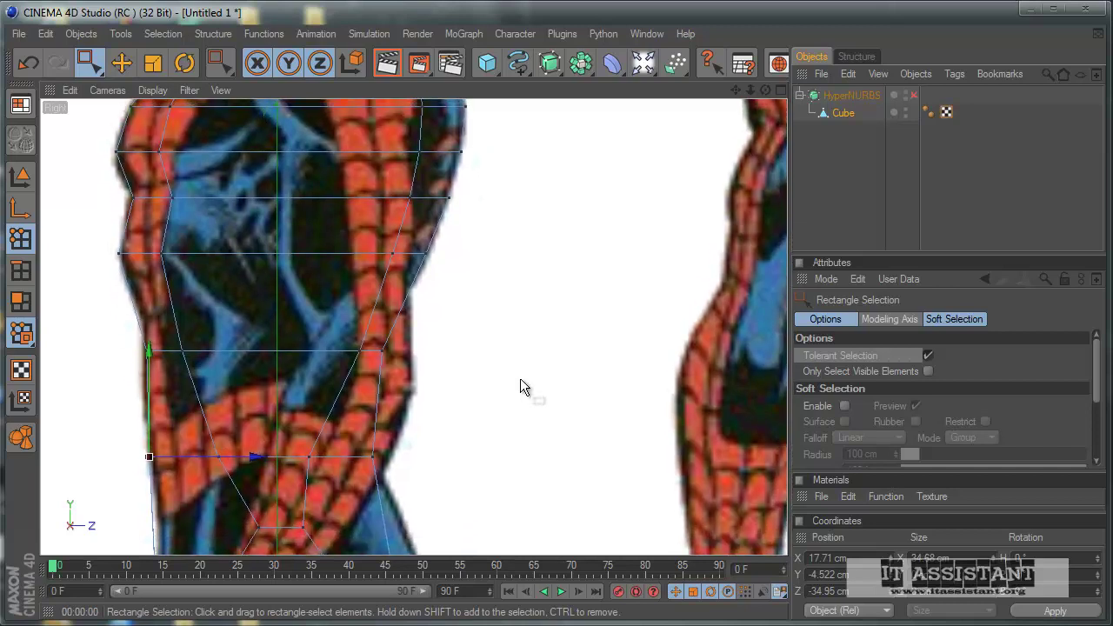
drag(339, 326, 373, 365)
drag(548, 385, 519, 385)
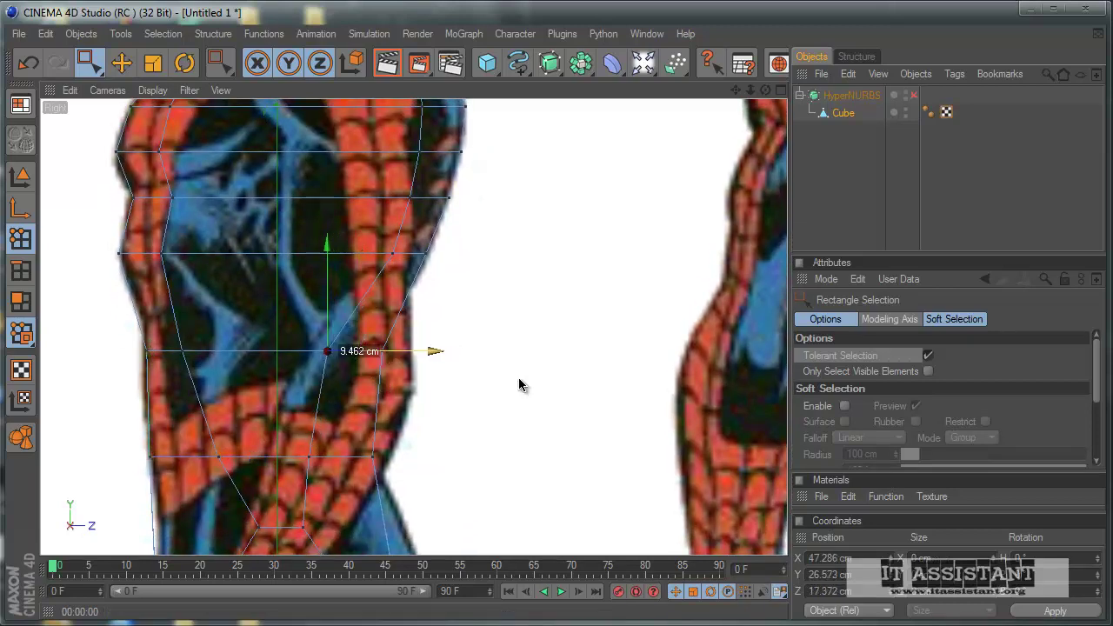
key(ctrl+shift+z)
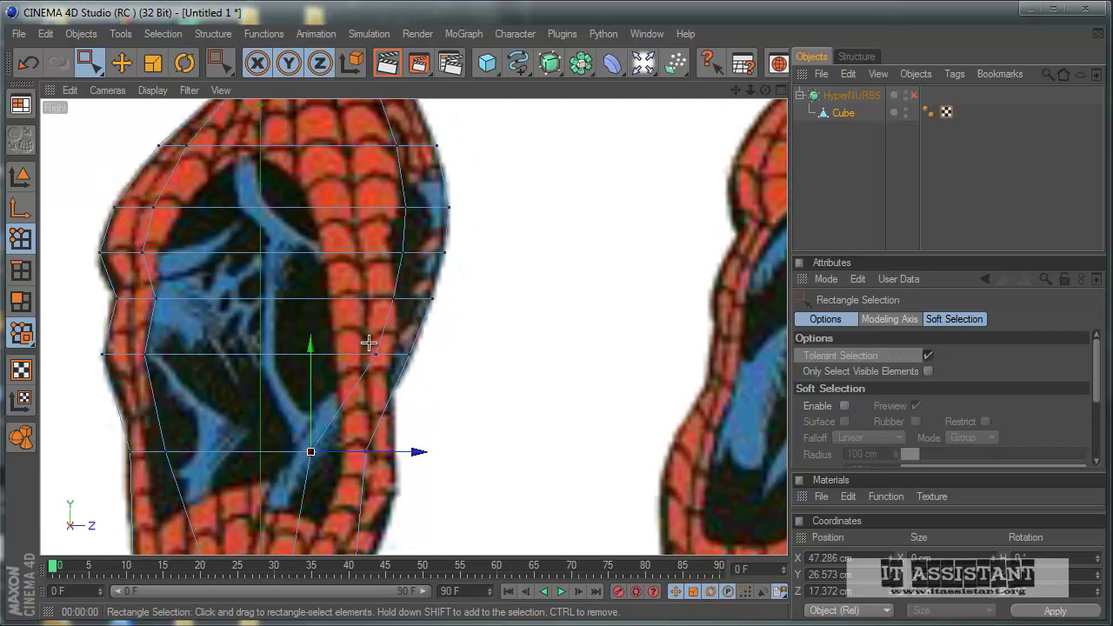
Pull a chest side point inward and select the hip-edge cage points
drag(353, 333, 388, 368)
drag(551, 385, 520, 385)
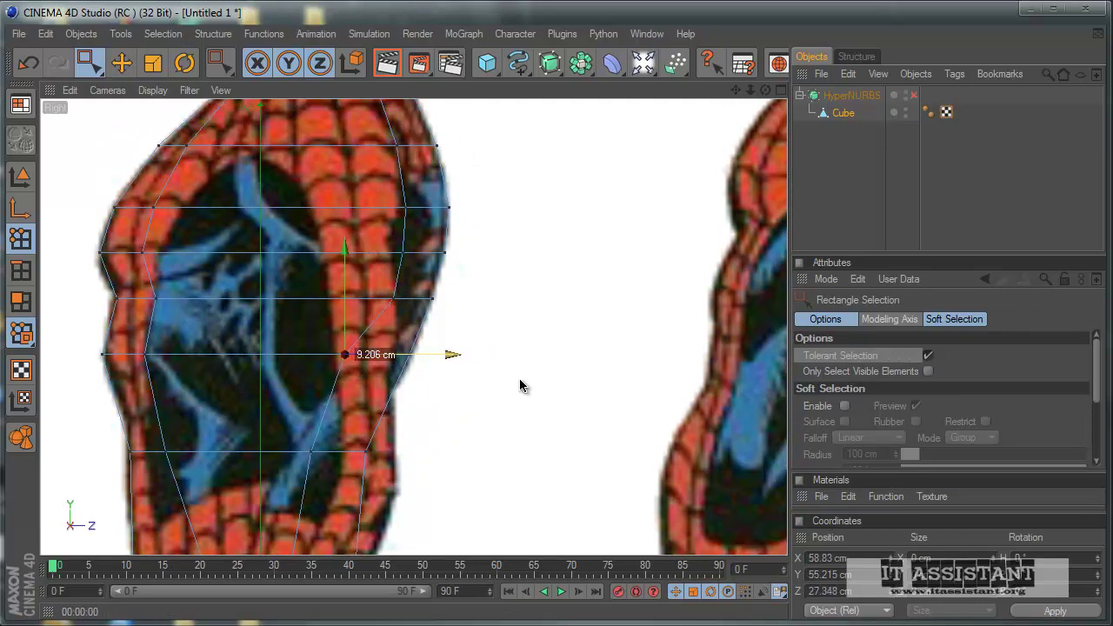
key(ctrl+shift+z)
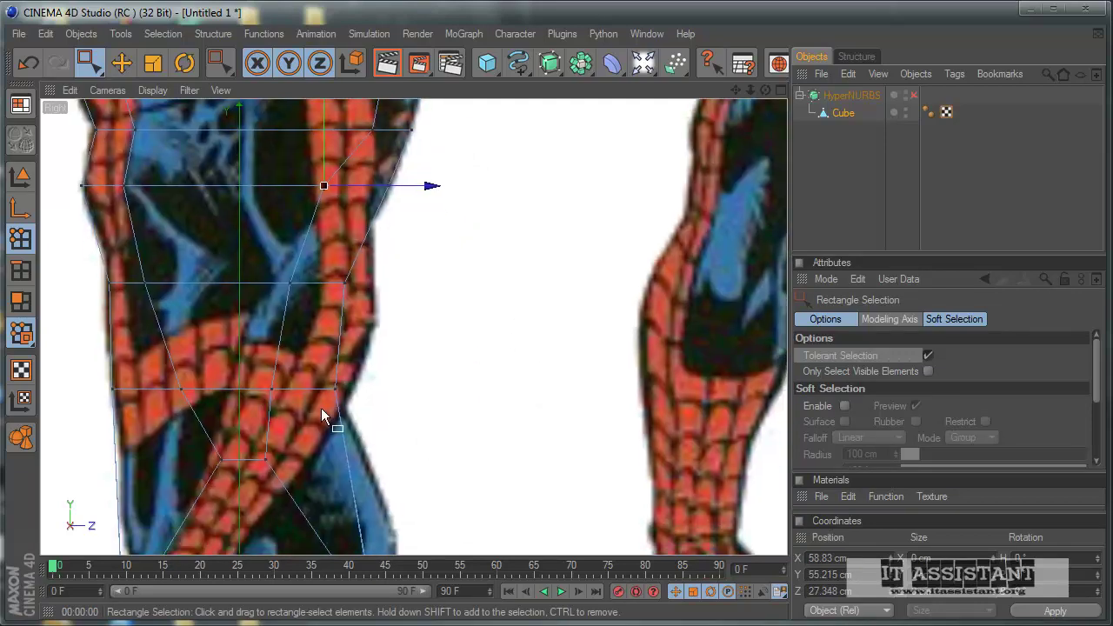
drag(292, 415, 303, 400)
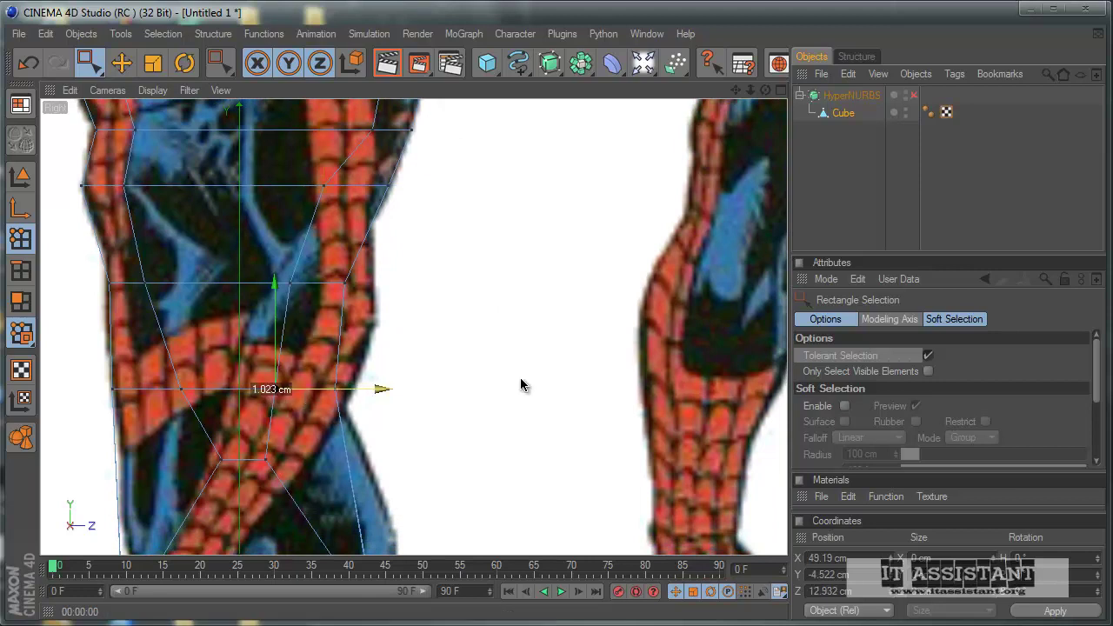
drag(258, 452, 287, 475)
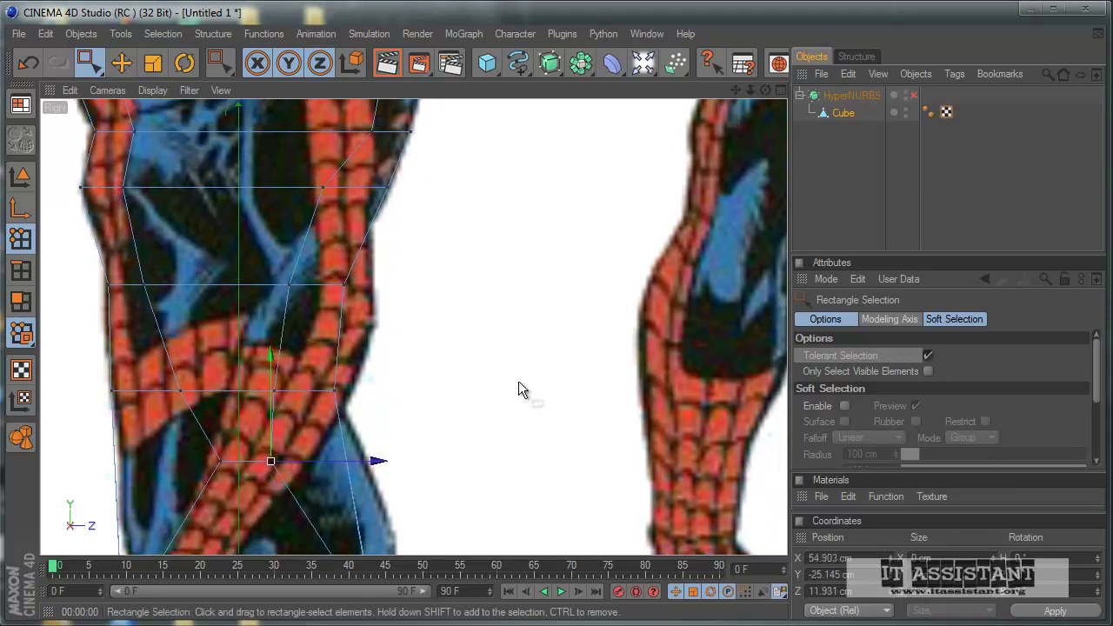
key(ctrl+shift+z)
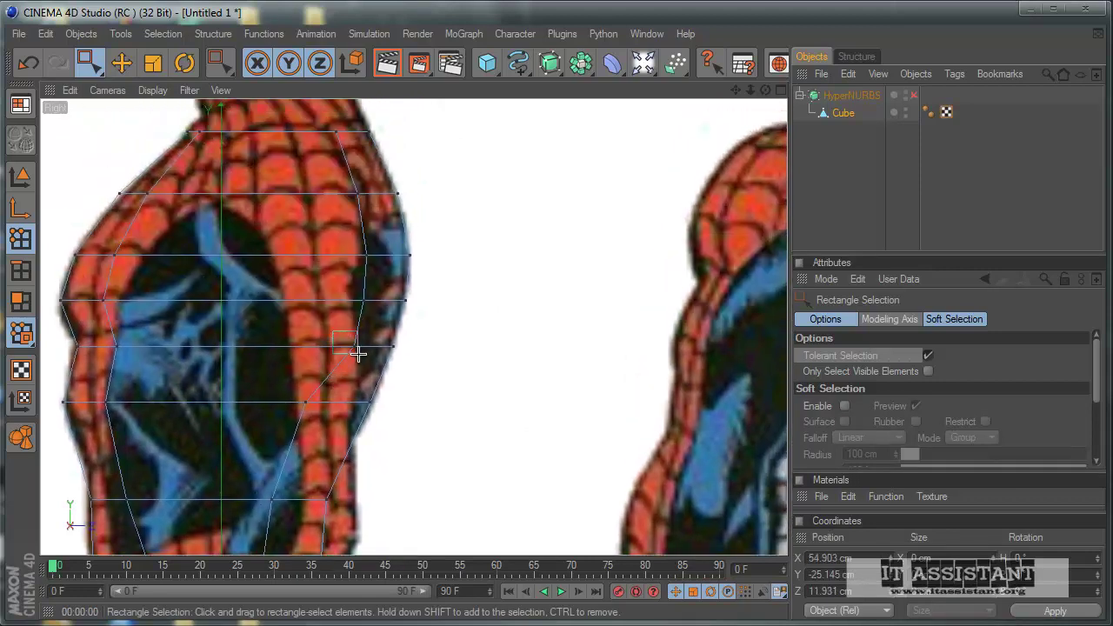
Pull the chest cage points onto the reference outline, undoing a slight lowering
mouse_move(358, 353)
mouse_down()
mouse_move(317, 393)
mouse_move(324, 425)
mouse_move(520, 384)
mouse_up()
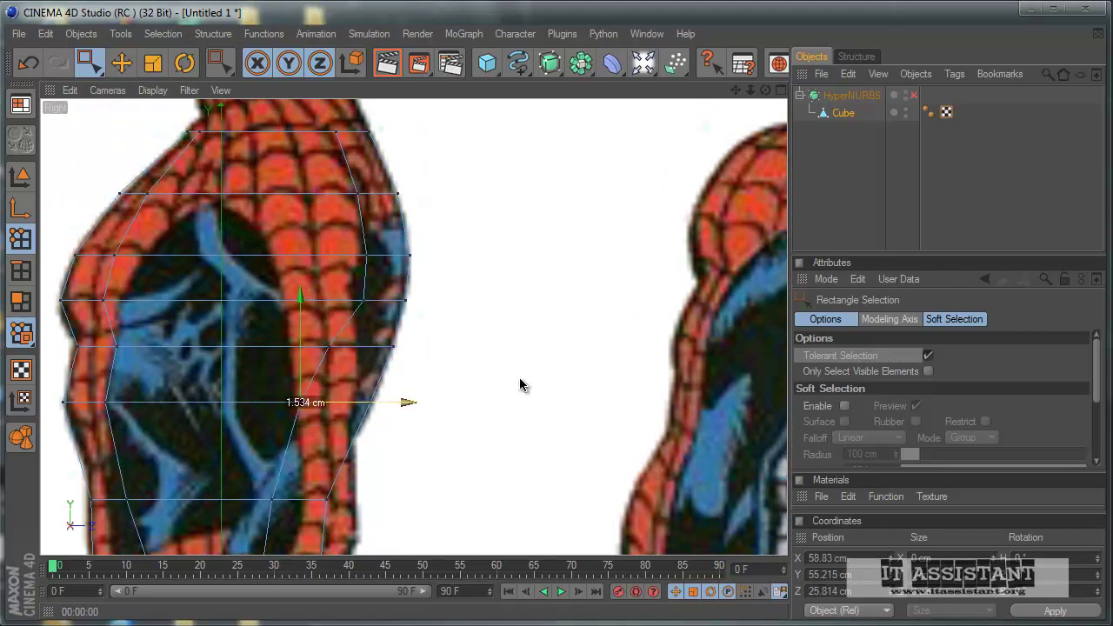
drag(298, 383, 381, 316)
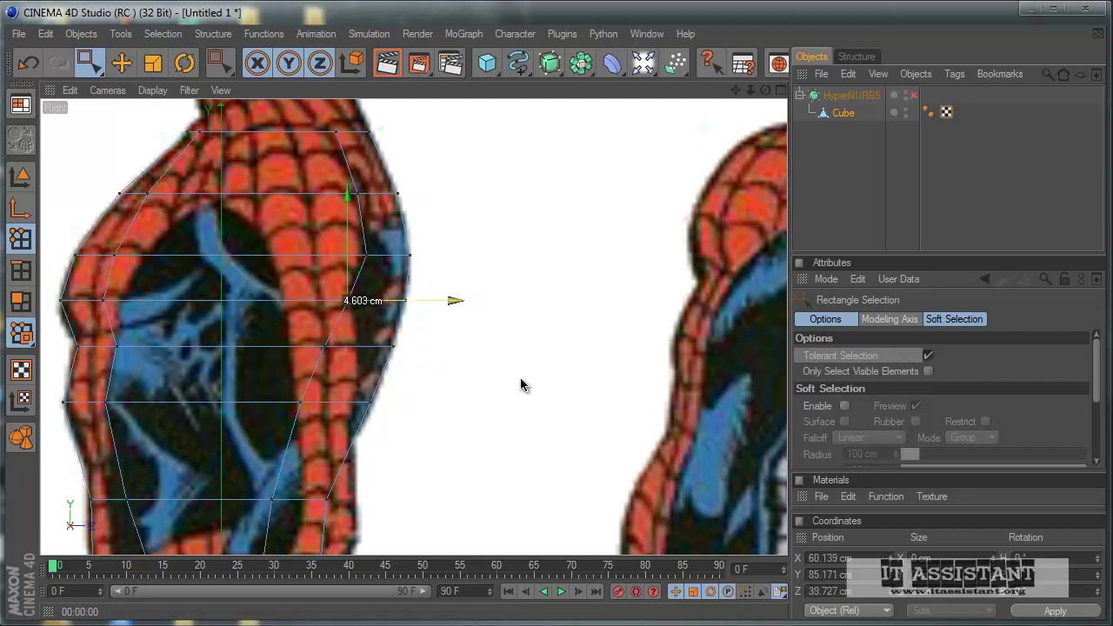
alt+middle_drag(528, 312, 521, 385)
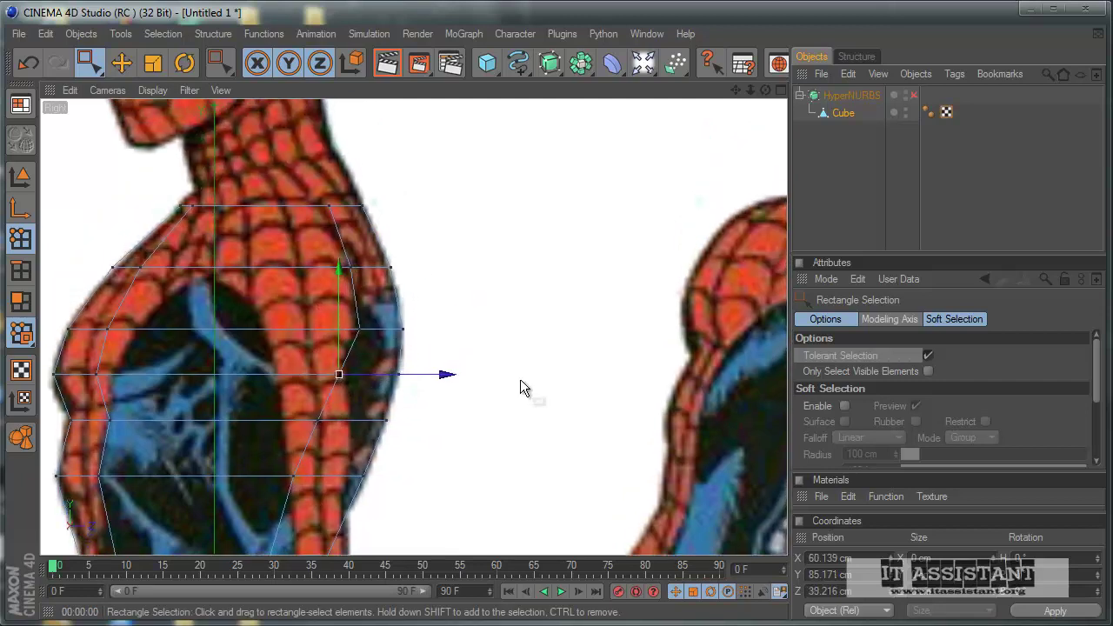
drag(329, 278, 327, 298)
click(28, 64)
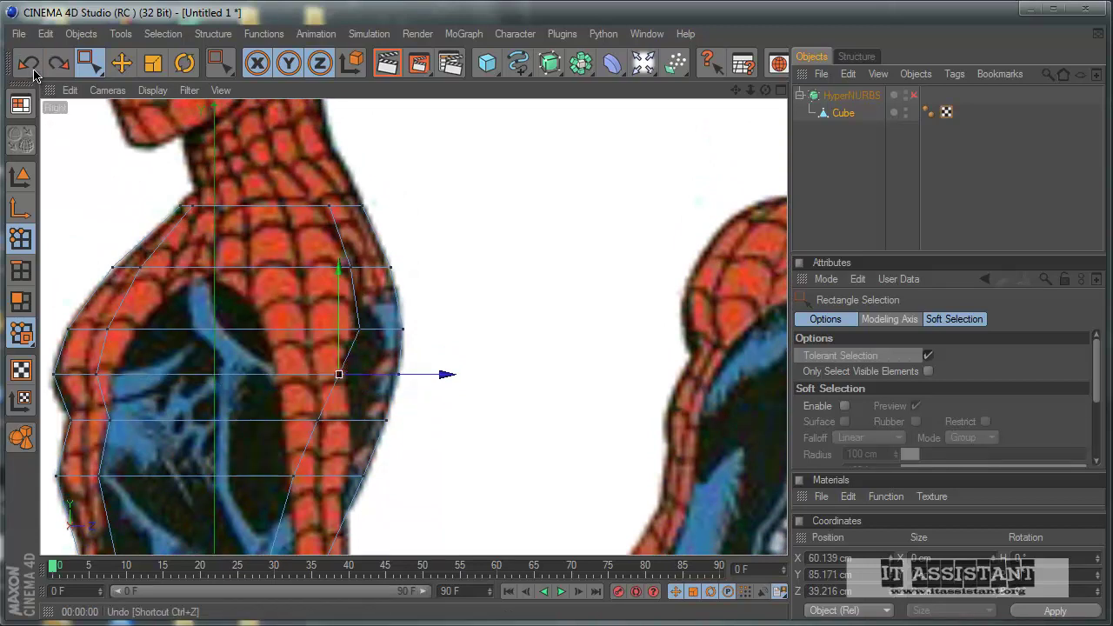
click(368, 333)
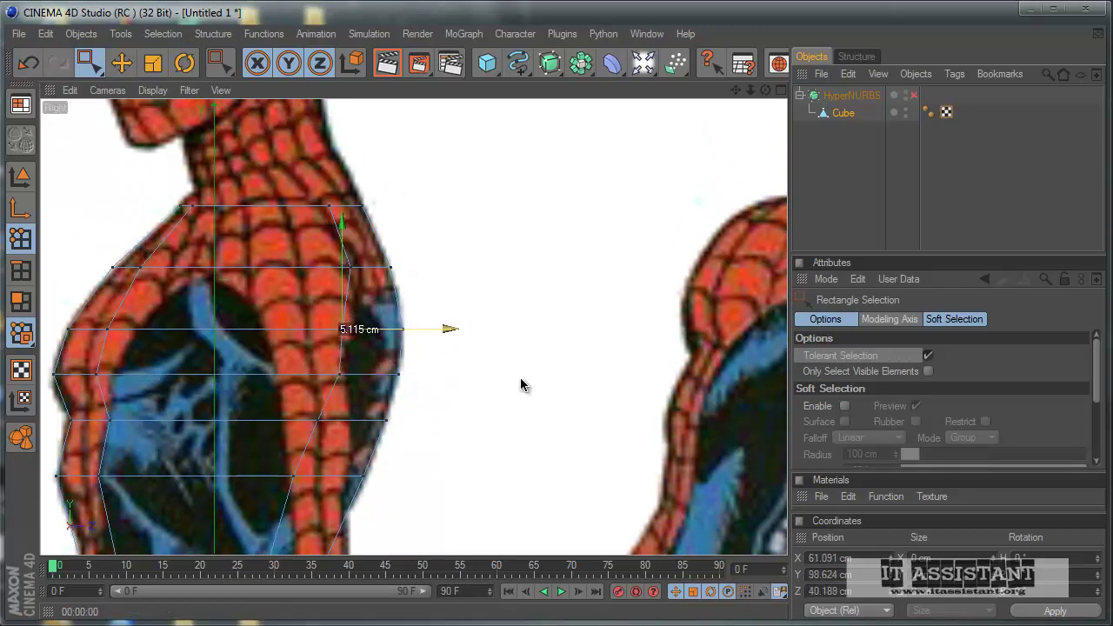
Reposition the shoulder and neck cage points to follow the reference's upper outline
alt+middle_drag(522, 385, 517, 415)
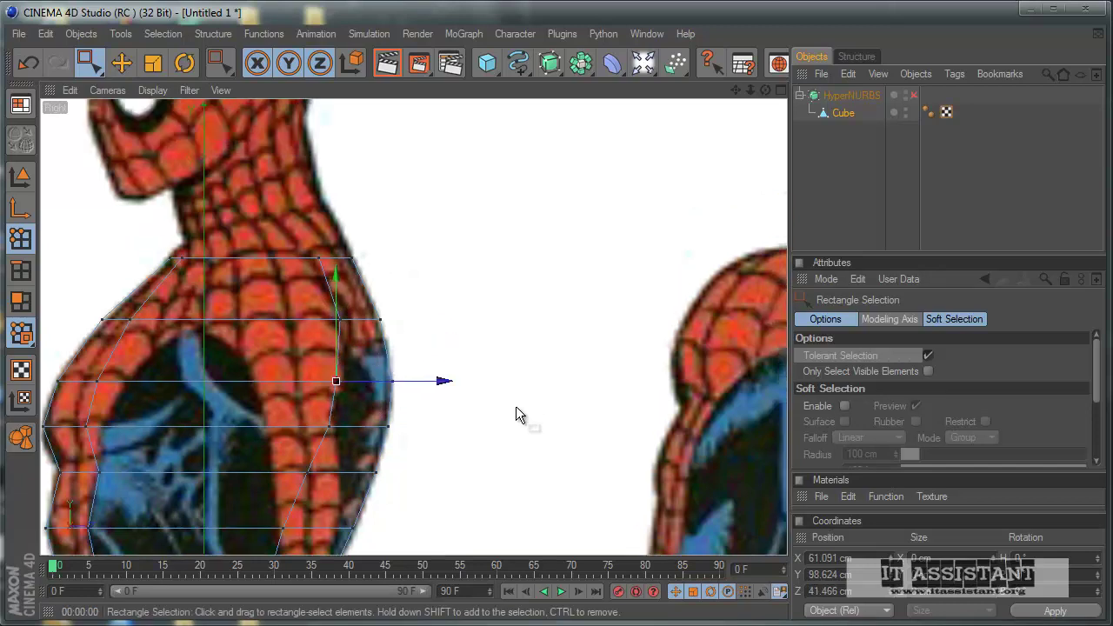
drag(362, 335, 334, 310)
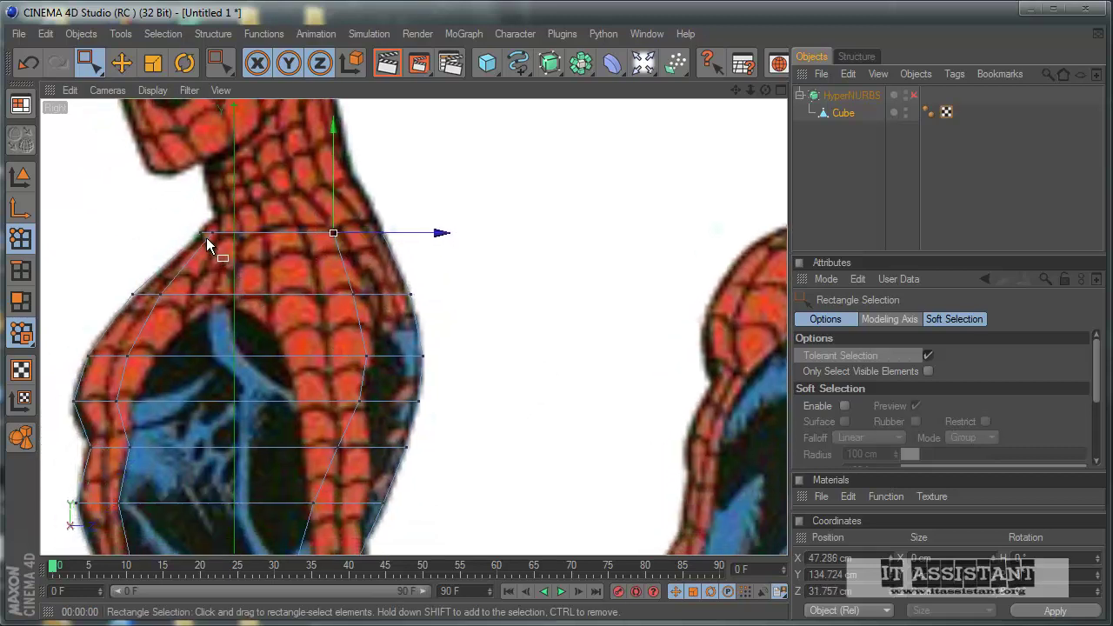
drag(222, 244, 224, 246)
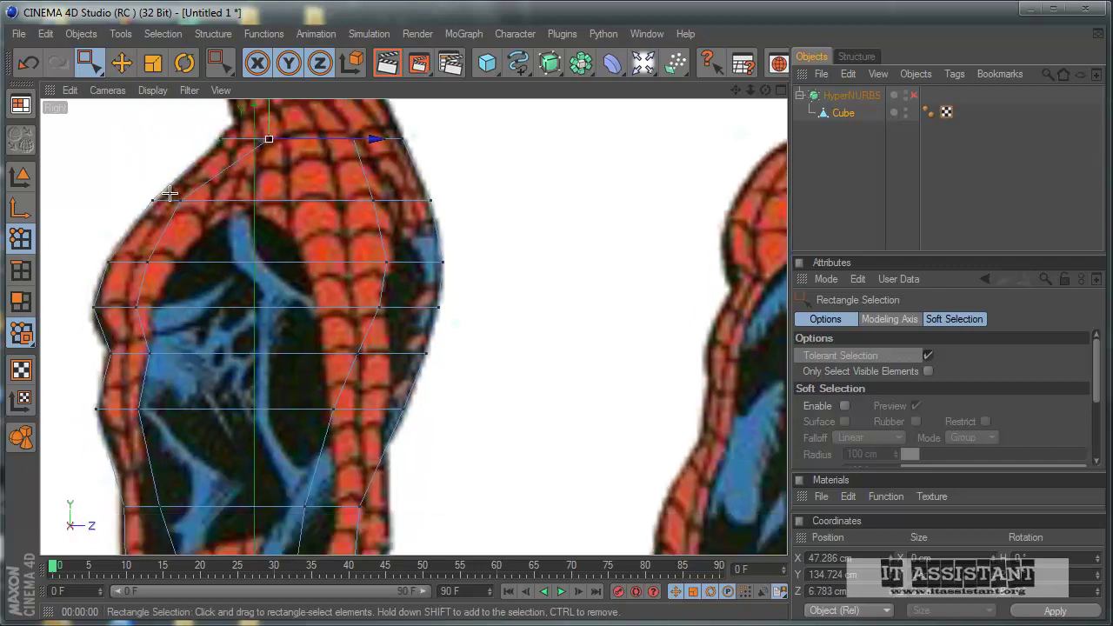
drag(170, 193, 222, 230)
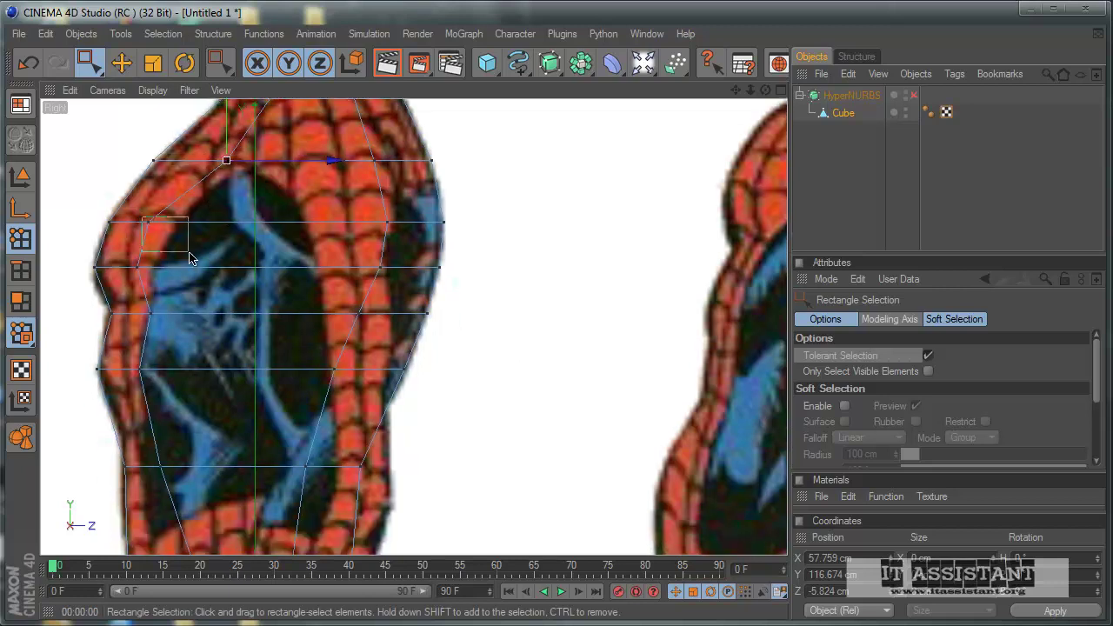
mouse_move(191, 258)
mouse_down()
mouse_move(201, 228)
mouse_move(296, 228)
mouse_up()
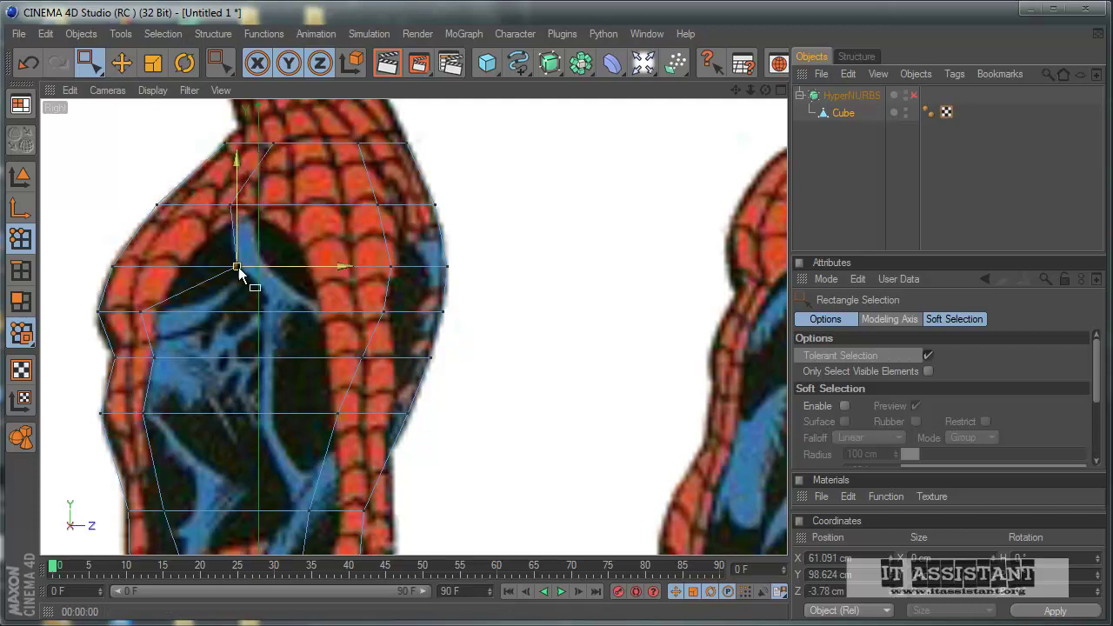
drag(376, 165, 376, 165)
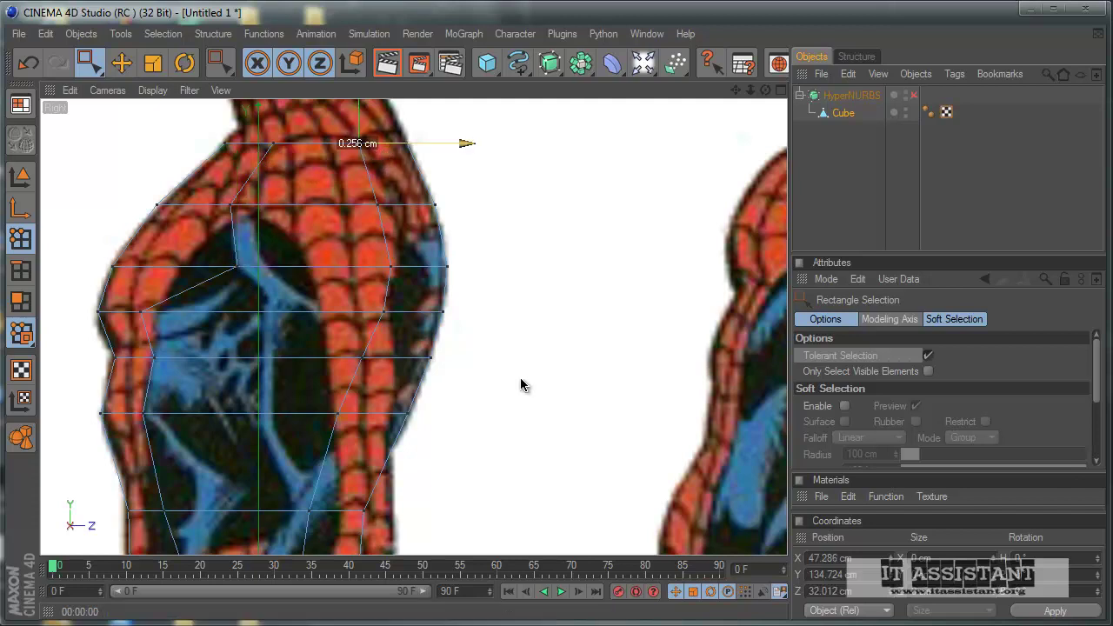
click(378, 205)
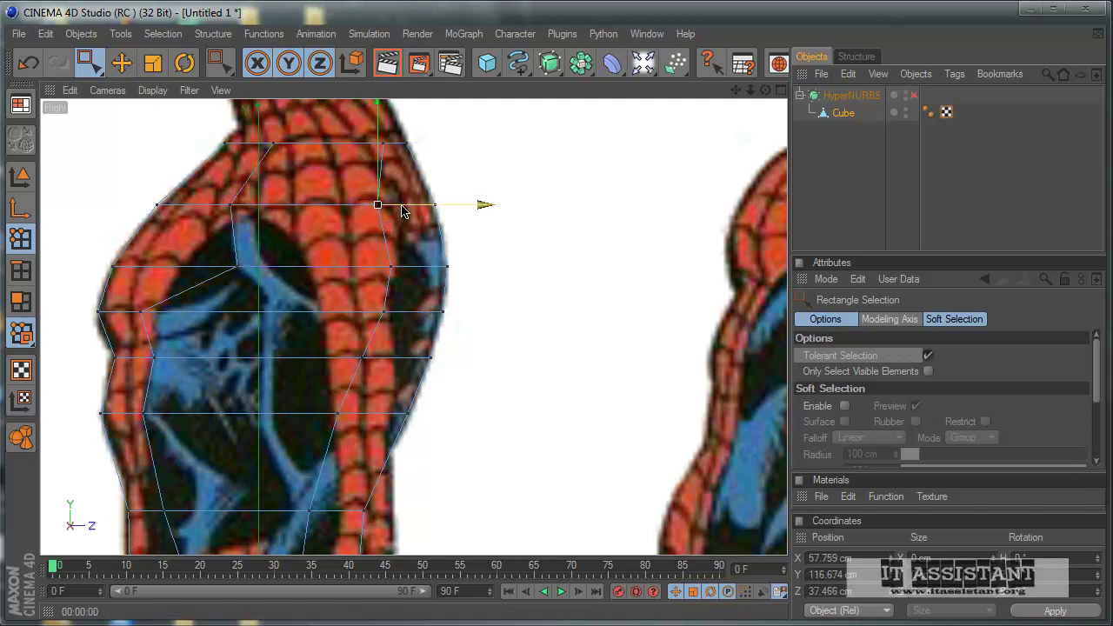
drag(379, 204, 393, 204)
drag(523, 385, 524, 385)
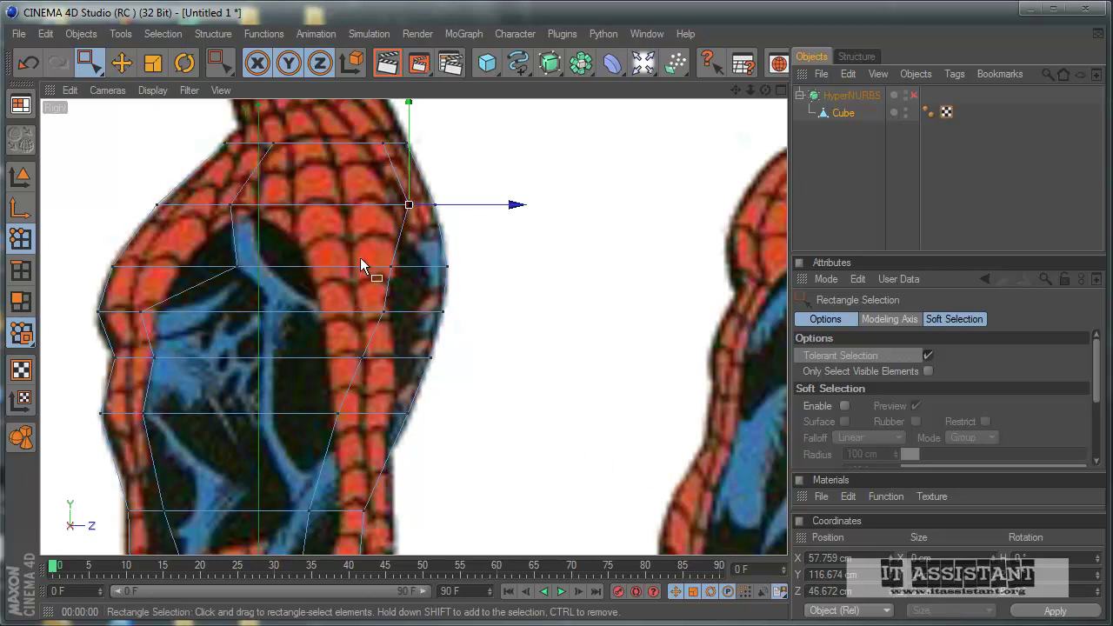
Pull the front- and left-edge points in to match the reference waist and lower torso
drag(409, 281, 522, 383)
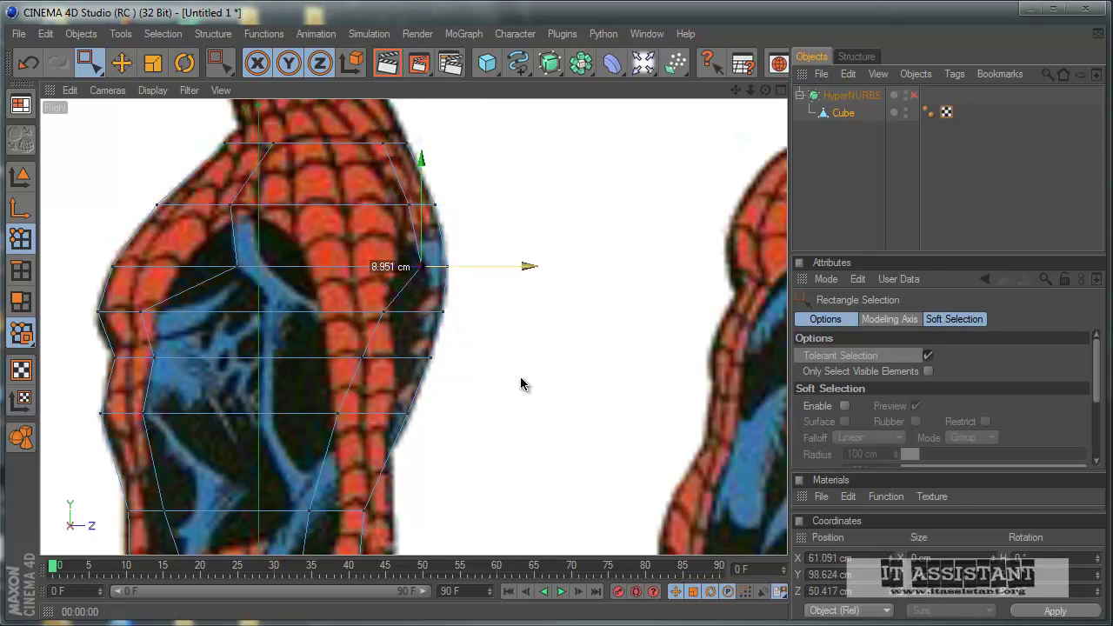
drag(421, 270, 420, 270)
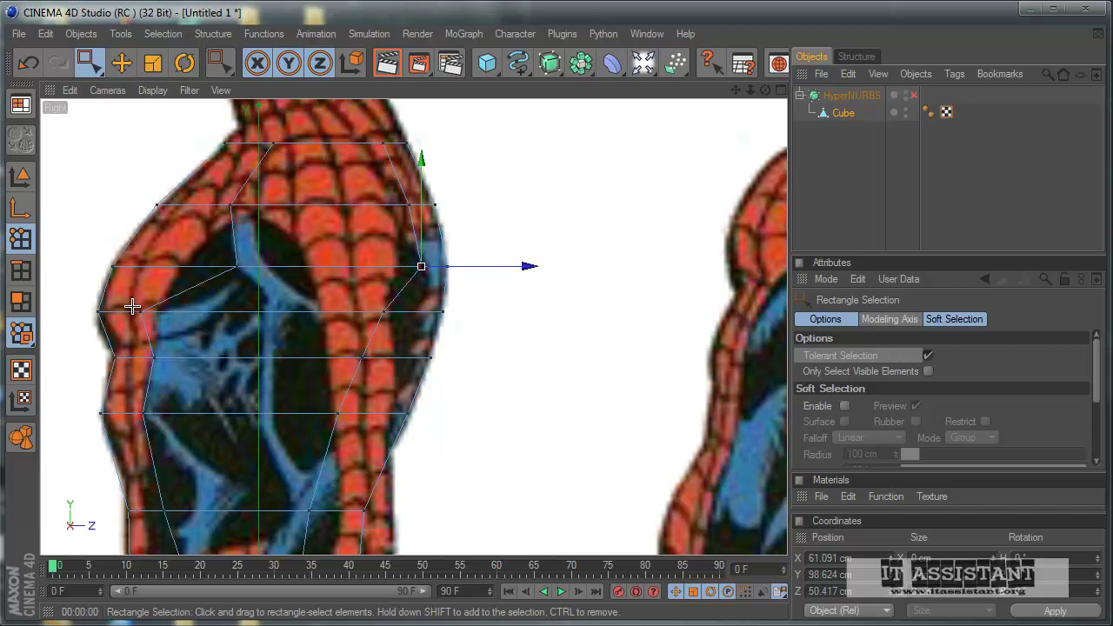
drag(133, 306, 522, 384)
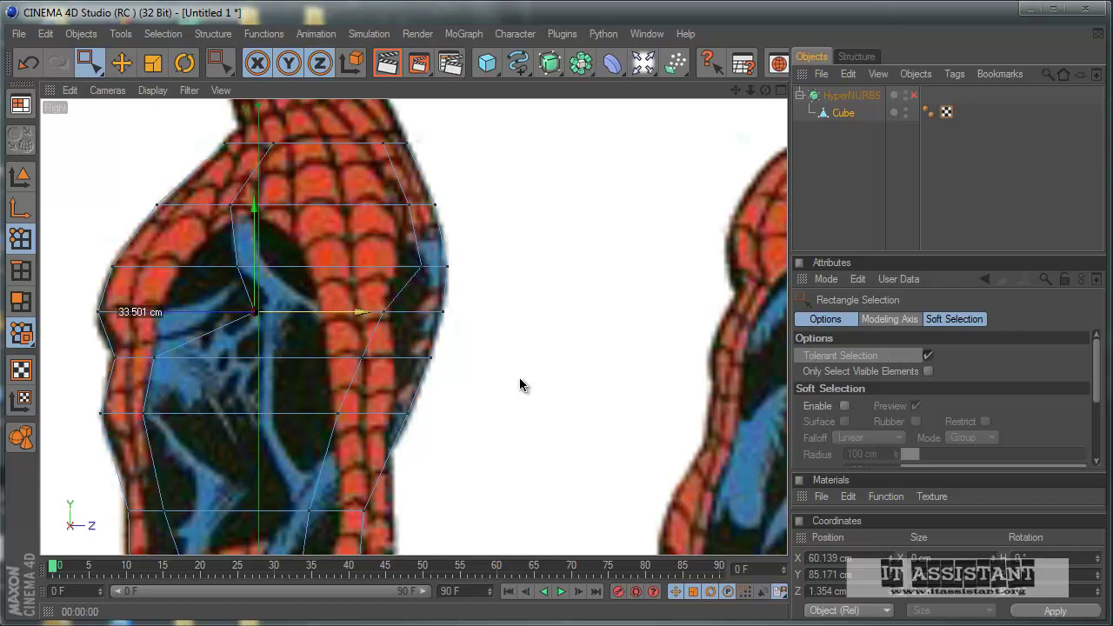
alt+middle_drag(274, 427, 279, 374)
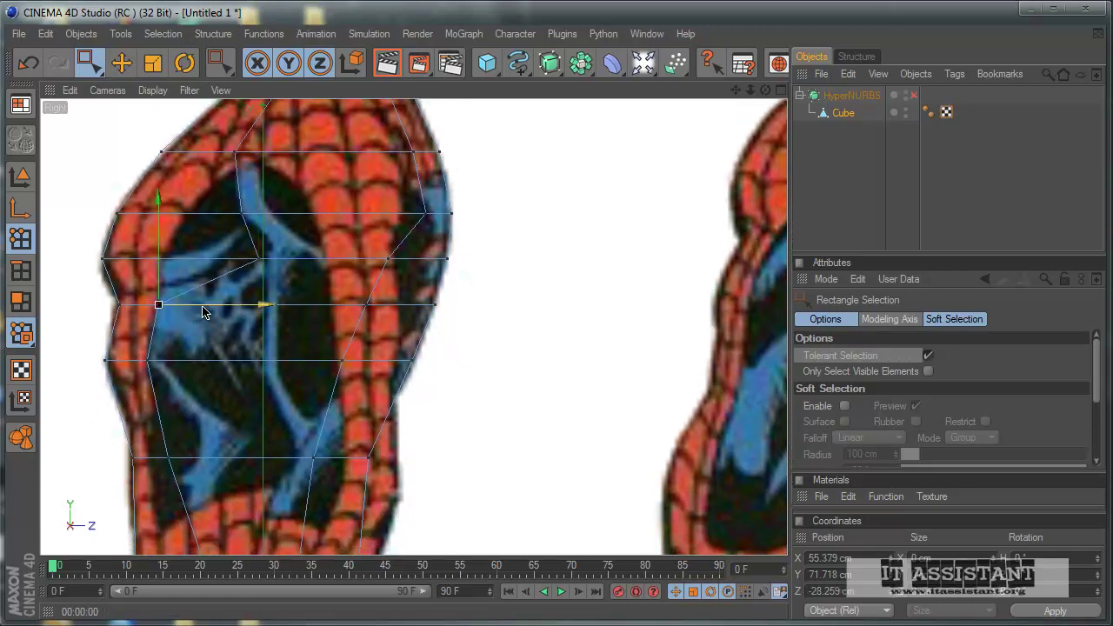
drag(146, 304, 521, 385)
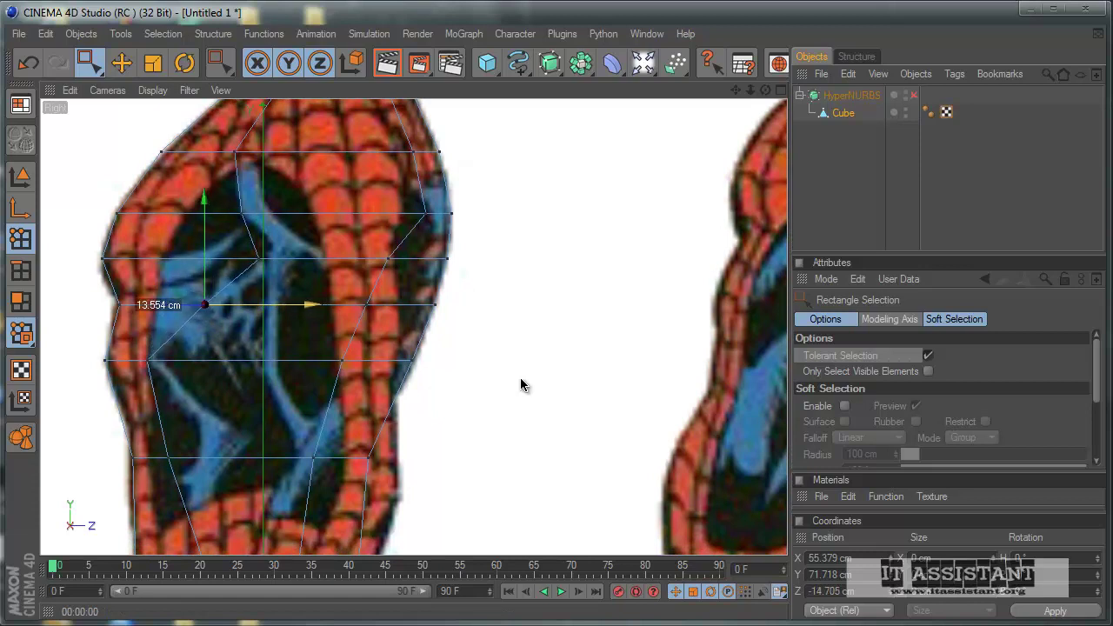
alt+middle_drag(522, 385, 524, 377)
drag(184, 335, 521, 385)
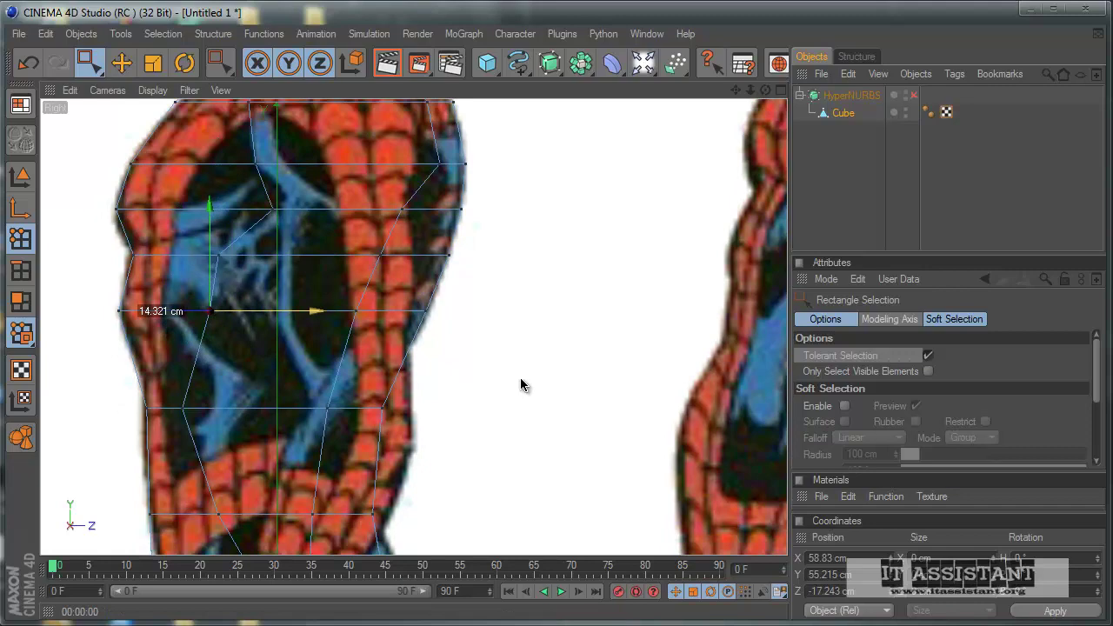
alt+middle_drag(520, 384, 509, 214)
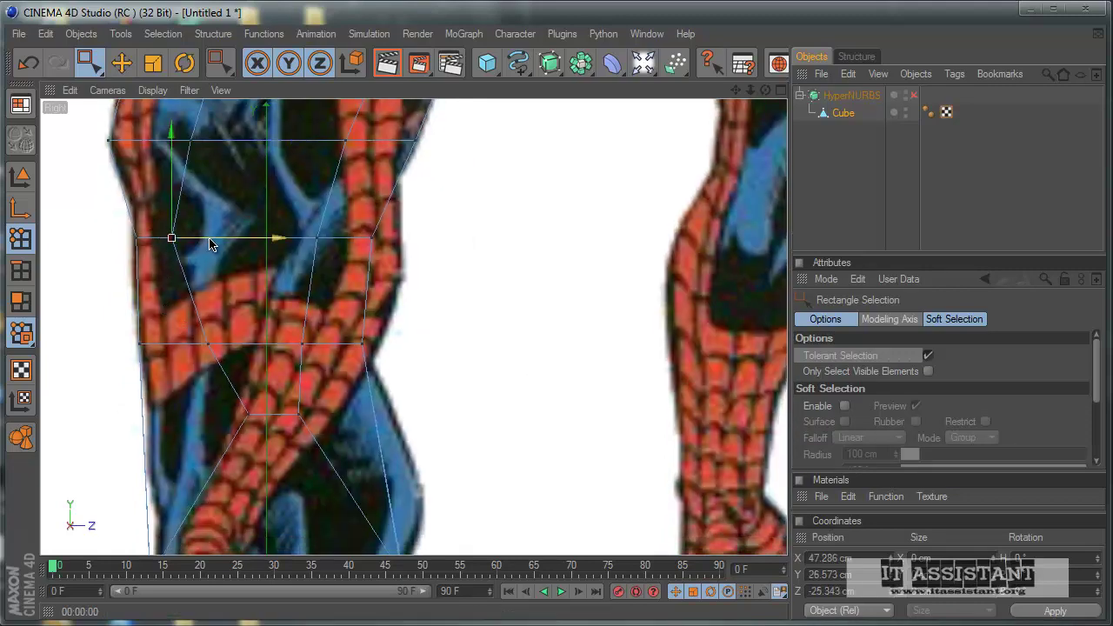
drag(168, 235, 523, 385)
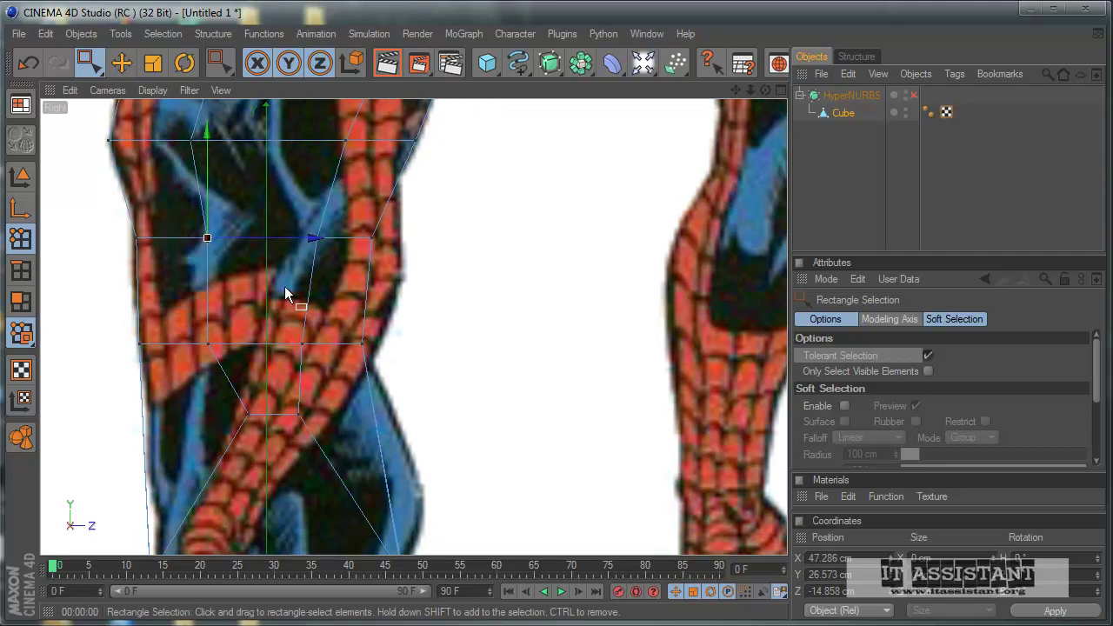
Turn on HyperNURBS in a maximized Perspective view and orbit the smoothed torso
middle_click(524, 385)
middle_click(204, 192)
alt+drag(297, 298, 527, 390)
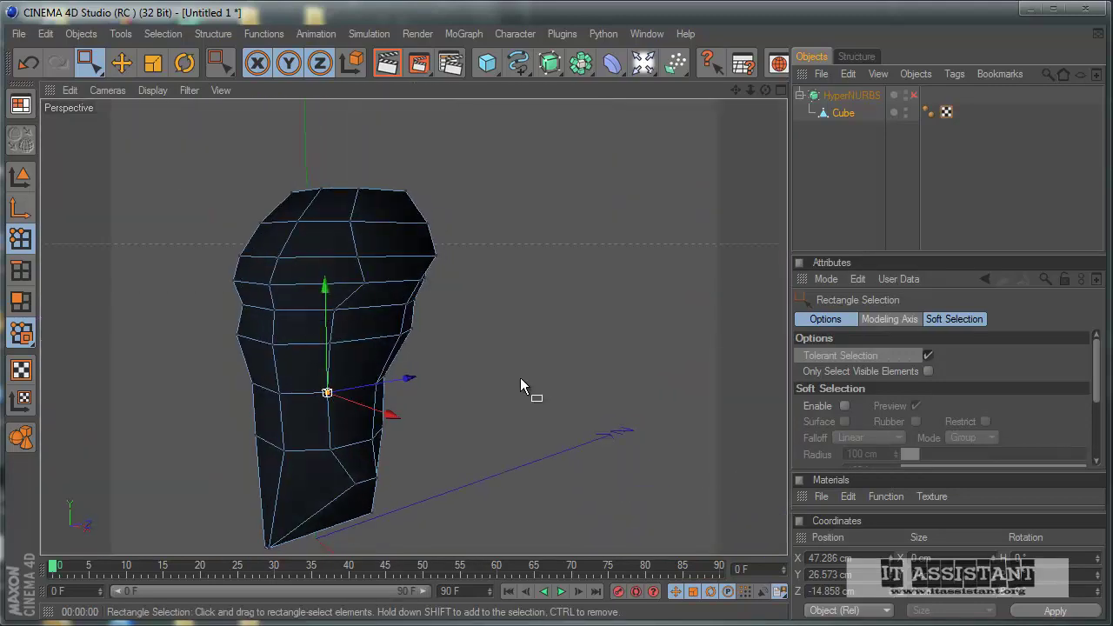
click(909, 95)
alt+drag(646, 278, 608, 296)
click(843, 233)
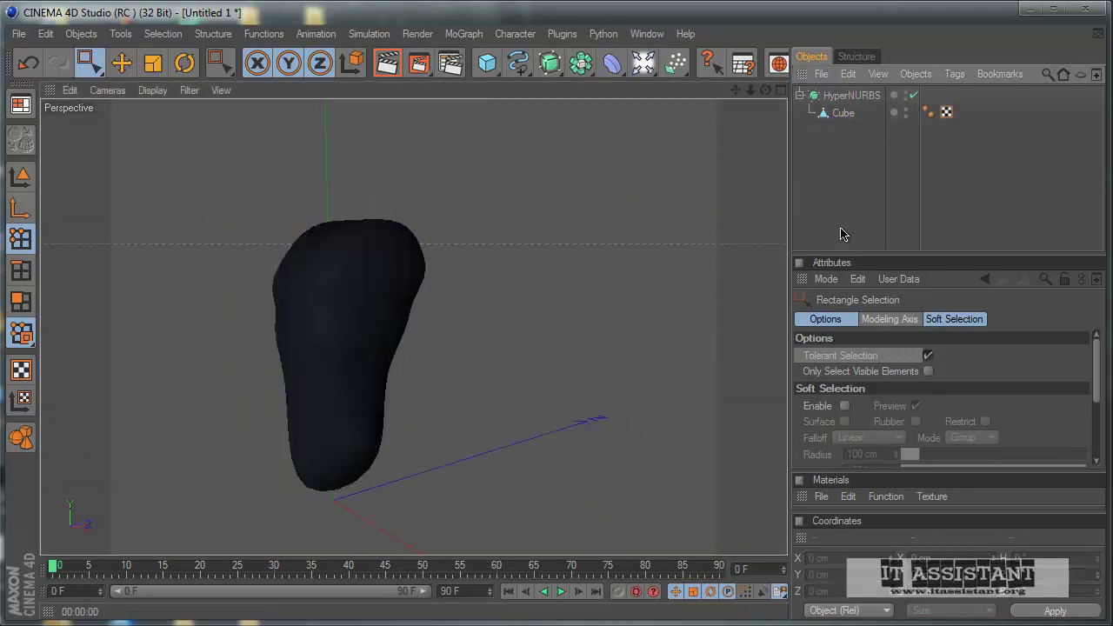
mouse_move(489, 359)
alt+mouse_down()
mouse_move(554, 364)
mouse_move(528, 398)
mouse_move(466, 368)
mouse_move(537, 385)
mouse_move(525, 390)
alt+mouse_up()
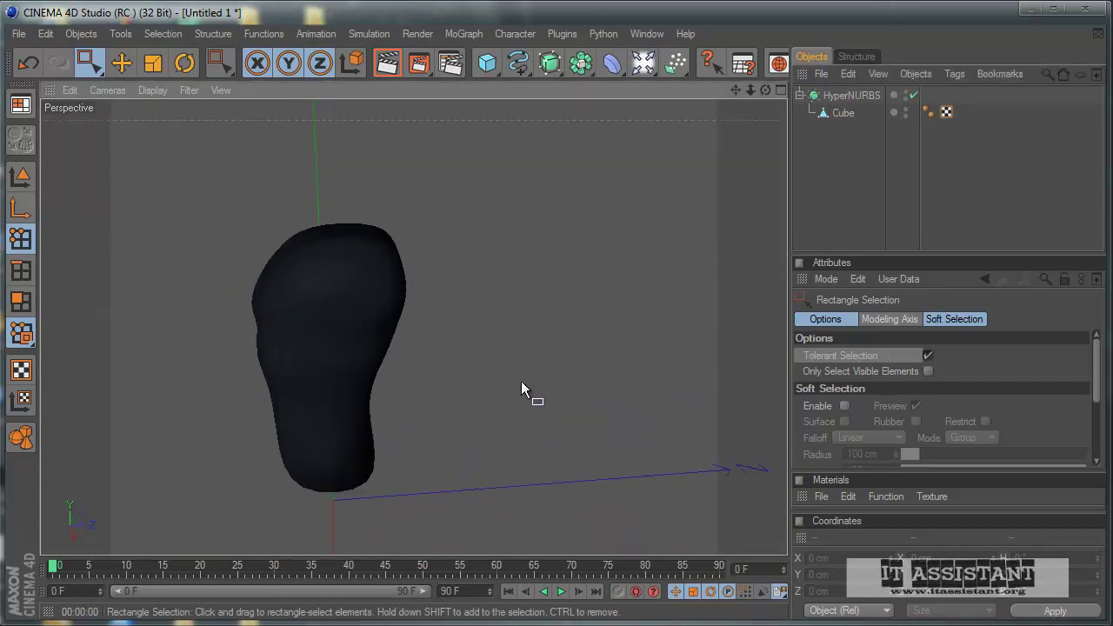
Turn smoothing off, select the Cube, and orbit and zoom around the blocky cage
click(912, 96)
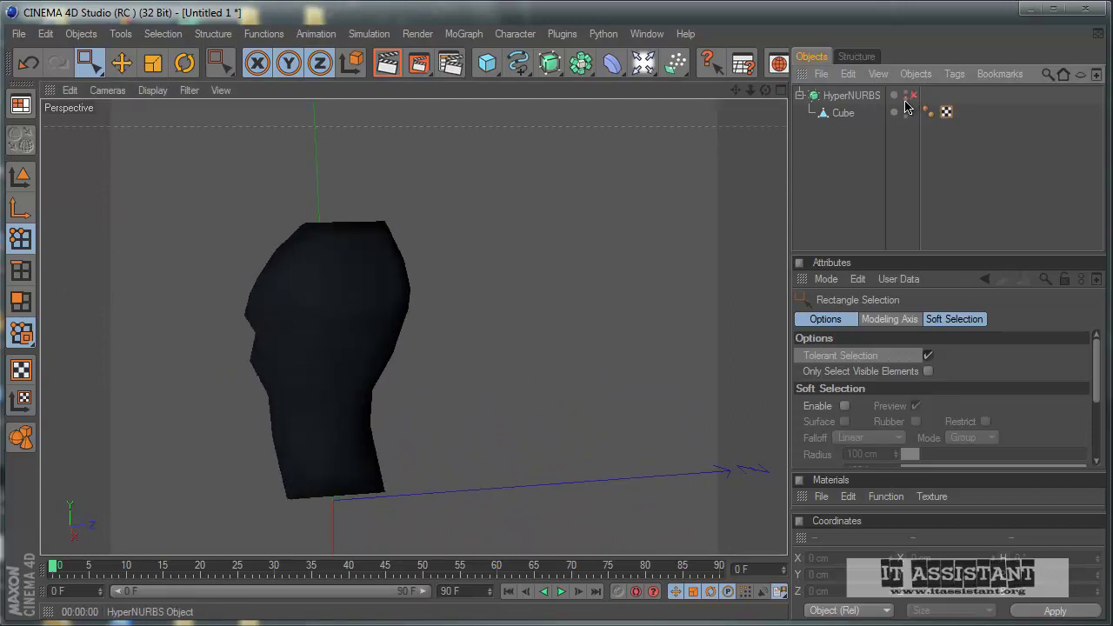
click(841, 113)
mouse_move(663, 303)
alt+mouse_down()
mouse_move(533, 397)
mouse_move(517, 383)
mouse_move(516, 397)
mouse_move(522, 379)
mouse_move(526, 388)
alt+mouse_up()
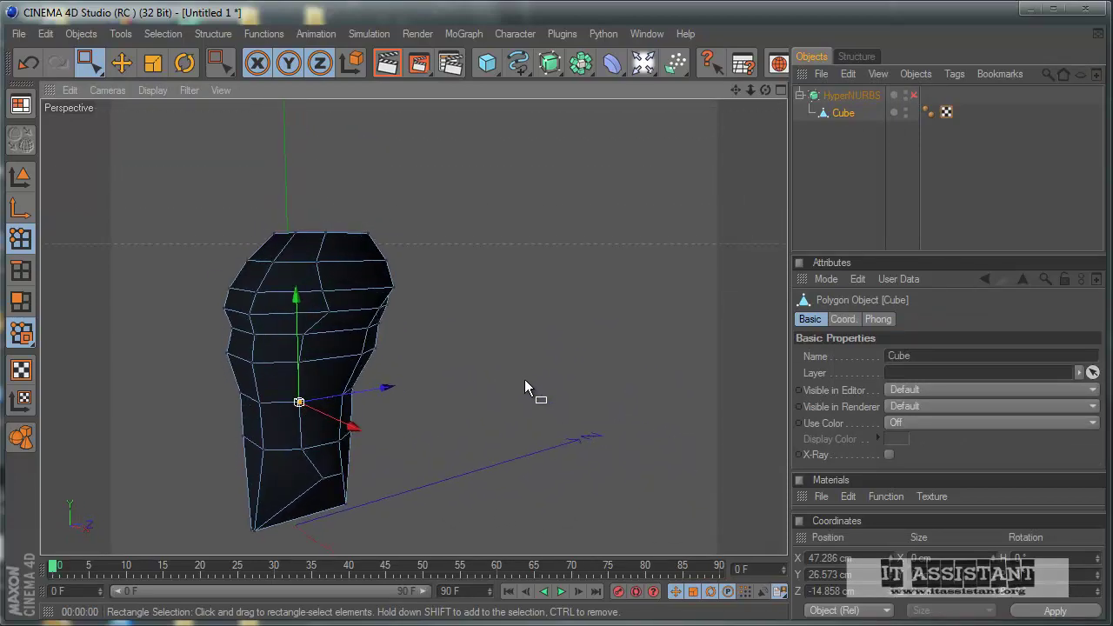
alt+right_drag(527, 388, 634, 324)
mouse_move(633, 324)
alt+mouse_down()
mouse_move(541, 315)
mouse_move(527, 387)
mouse_move(523, 372)
alt+mouse_up()
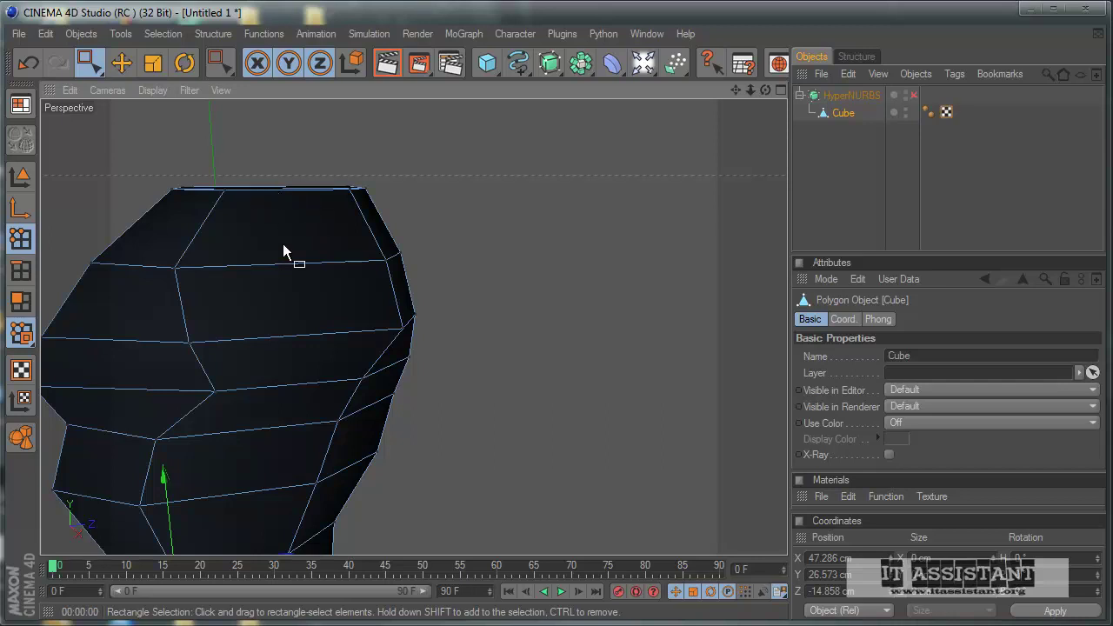
In Edges mode with Only Select Visible Elements, rectangle-select the upper-front horizontal edge loops
click(21, 270)
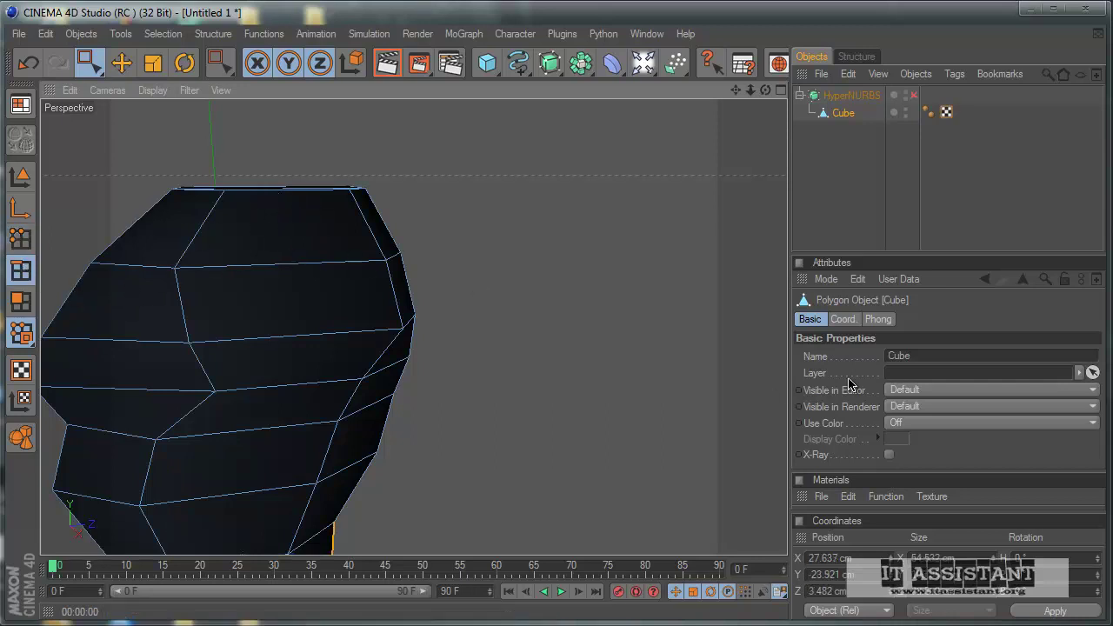
click(101, 64)
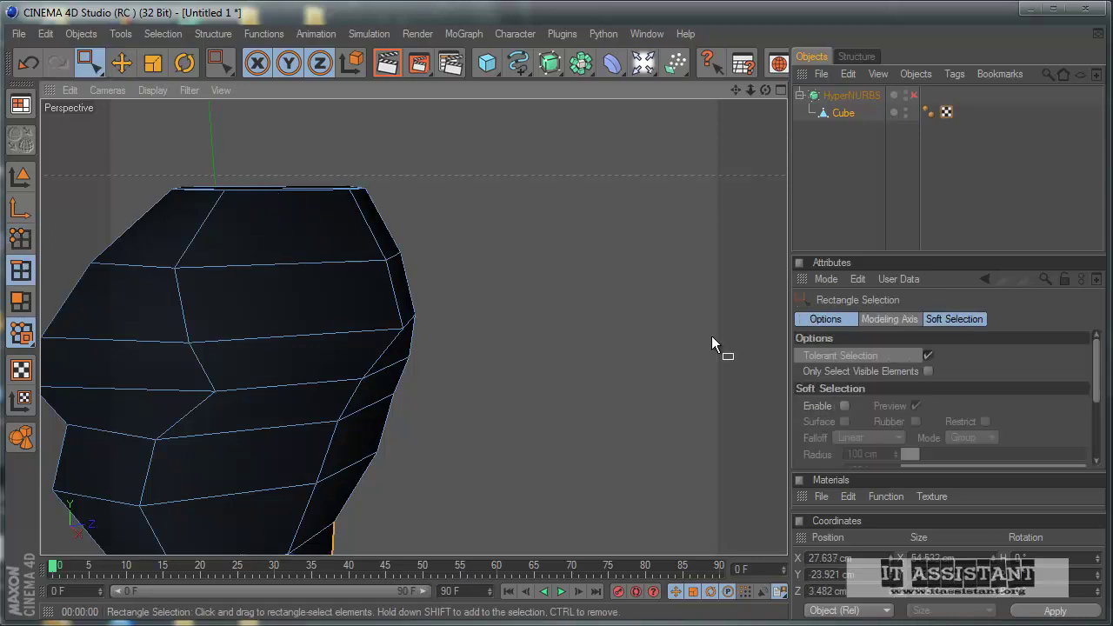
click(928, 371)
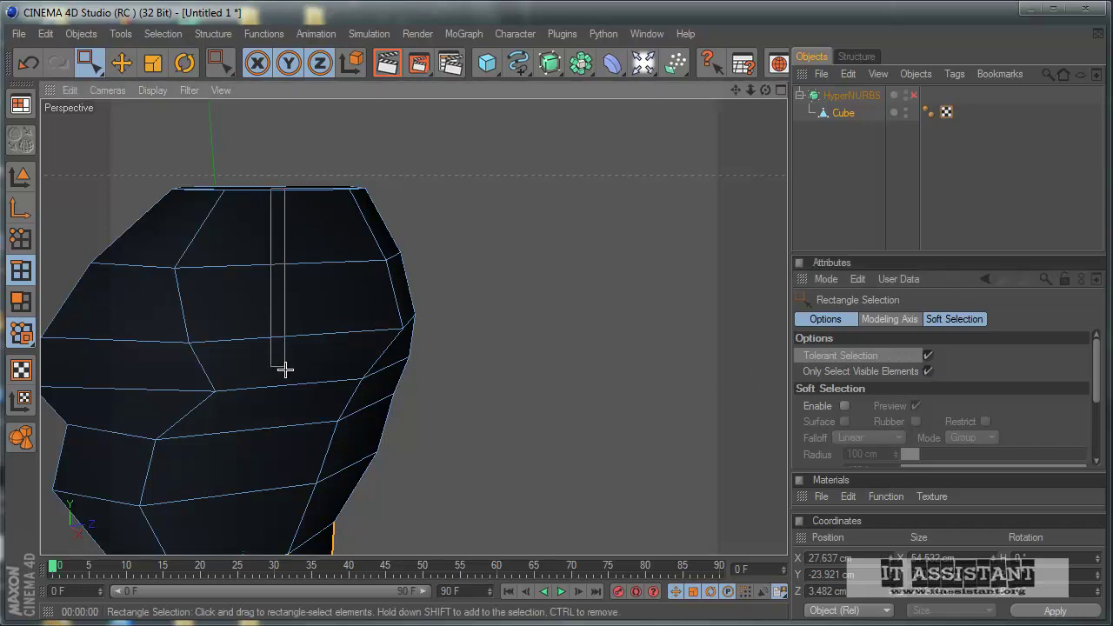
drag(287, 393, 288, 396)
alt+drag(437, 390, 519, 385)
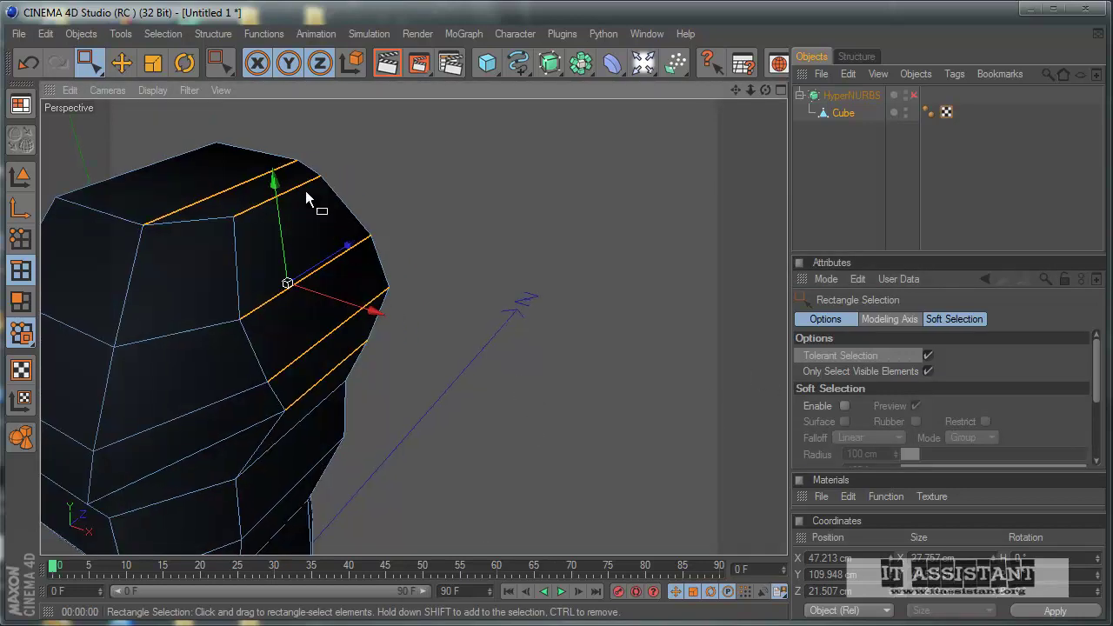
mouse_move(481, 349)
alt+mouse_down()
mouse_move(521, 381)
mouse_move(531, 378)
mouse_move(522, 385)
alt+mouse_up()
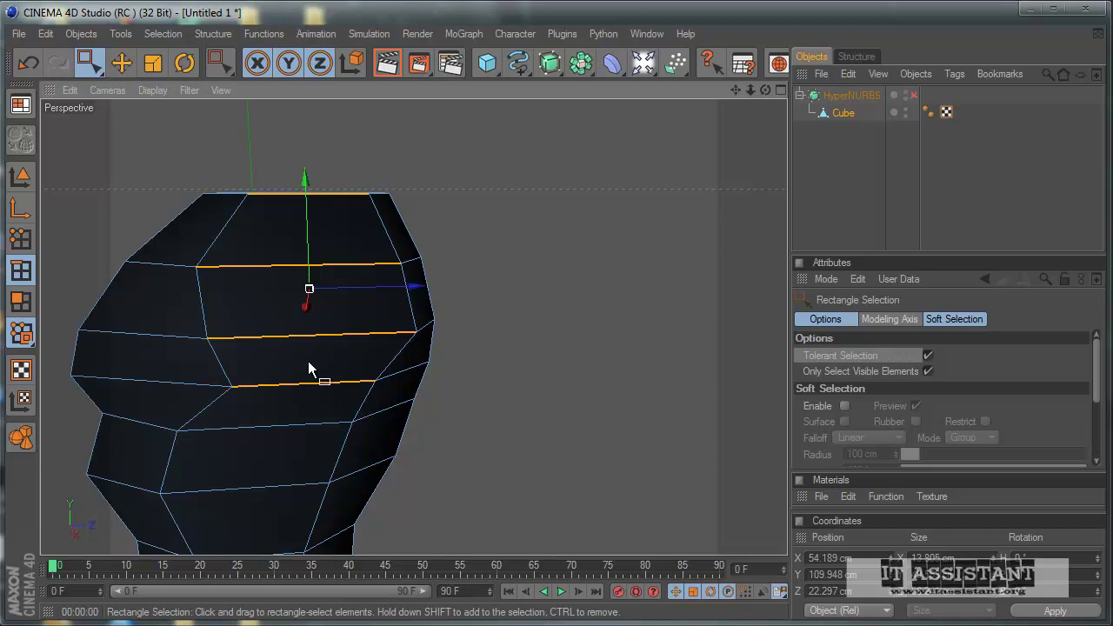
Orbit around the torso with the loops selected, then return to the four-view layout
click(214, 34)
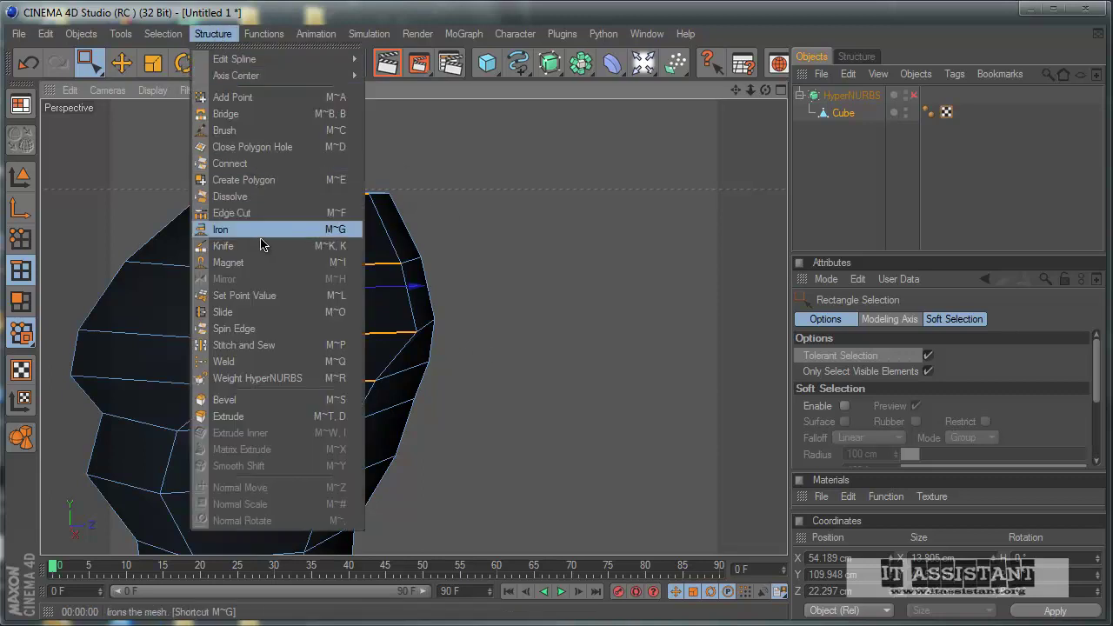
key(Escape)
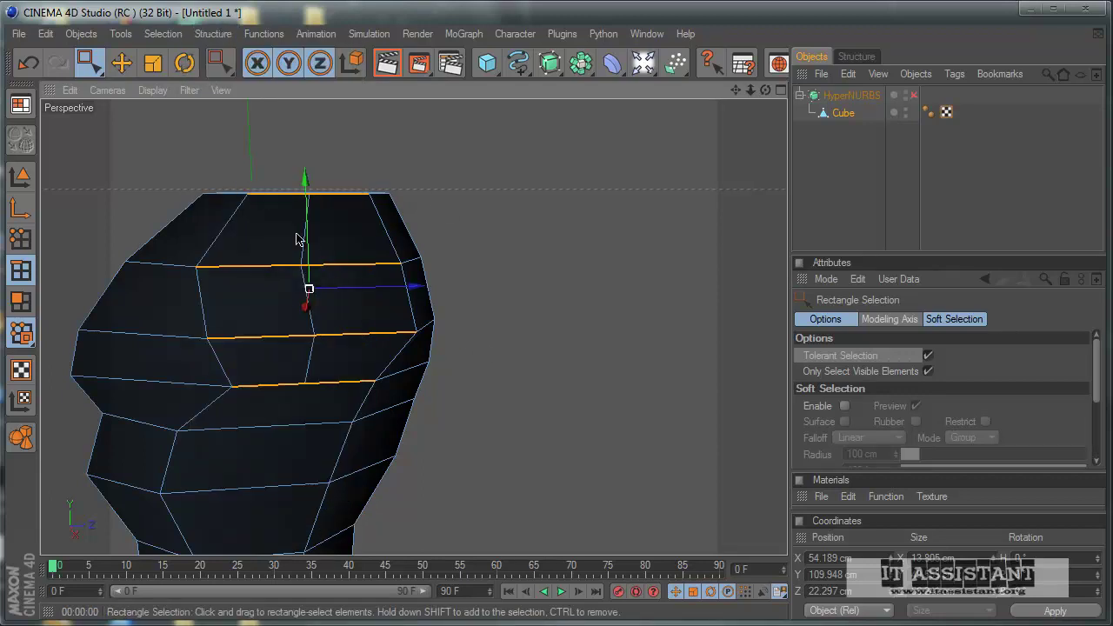
mouse_move(315, 345)
alt+mouse_down()
mouse_move(492, 349)
mouse_move(532, 384)
mouse_move(522, 383)
alt+mouse_up()
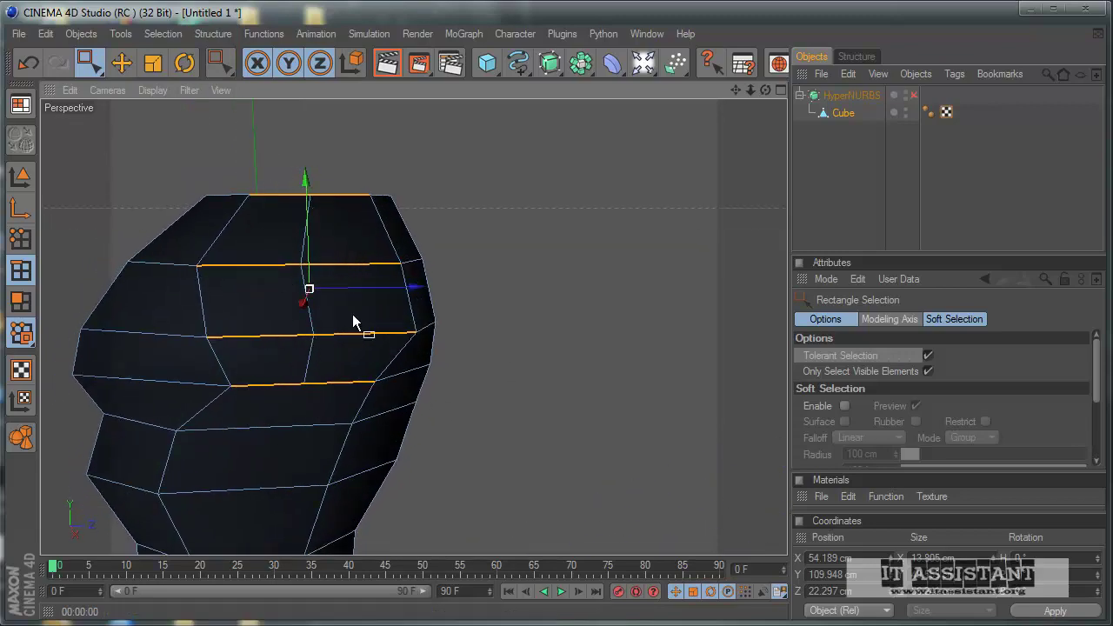
mouse_move(507, 510)
alt+mouse_down()
mouse_move(527, 392)
mouse_move(487, 365)
mouse_move(522, 386)
alt+mouse_up()
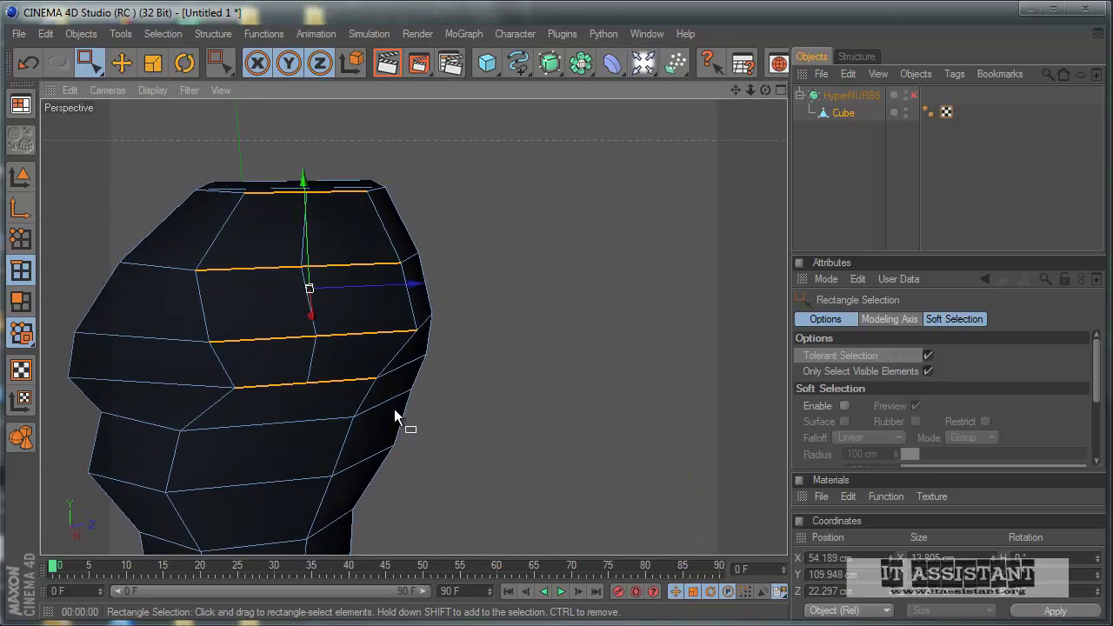
middle_click(463, 299)
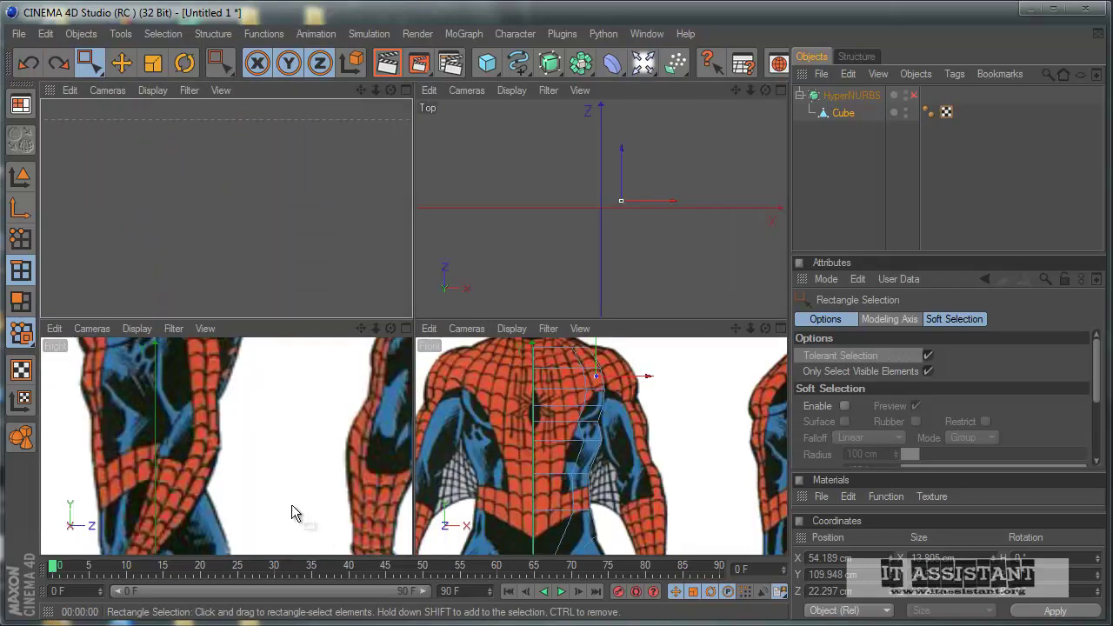
In the Right view, Knife-cut a vertical edge through the three selected upper loops, then check it in perspective
middle_click(290, 499)
mouse_move(441, 273)
alt+middle_down()
mouse_move(520, 380)
mouse_move(524, 367)
alt+middle_up()
right_click(504, 332)
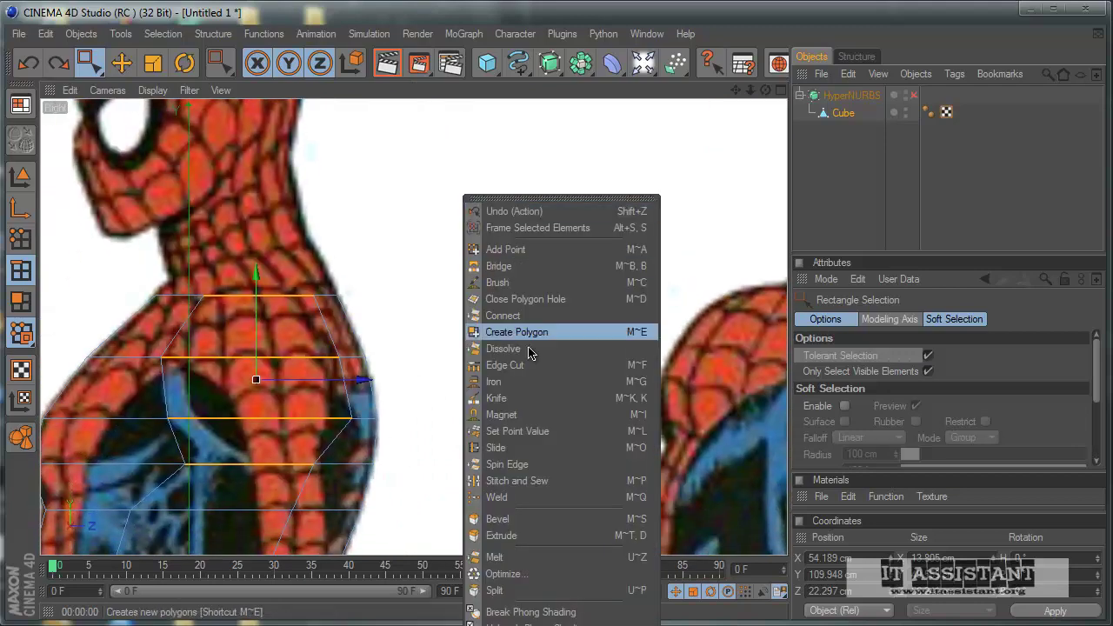
click(524, 398)
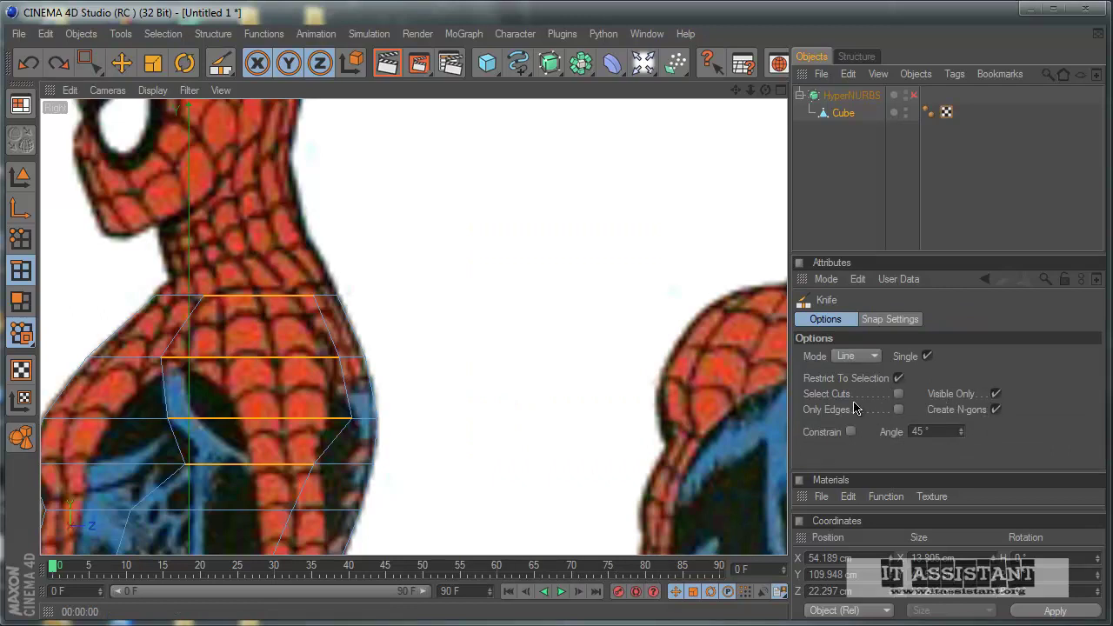
click(259, 296)
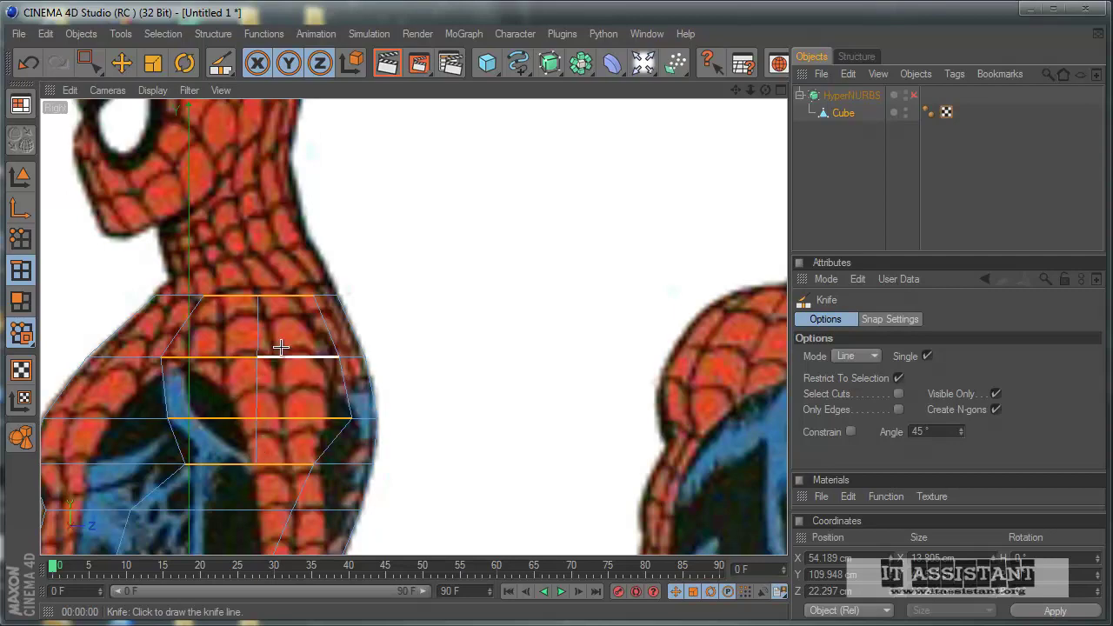
middle_click(575, 444)
middle_click(318, 286)
alt+drag(322, 318, 521, 379)
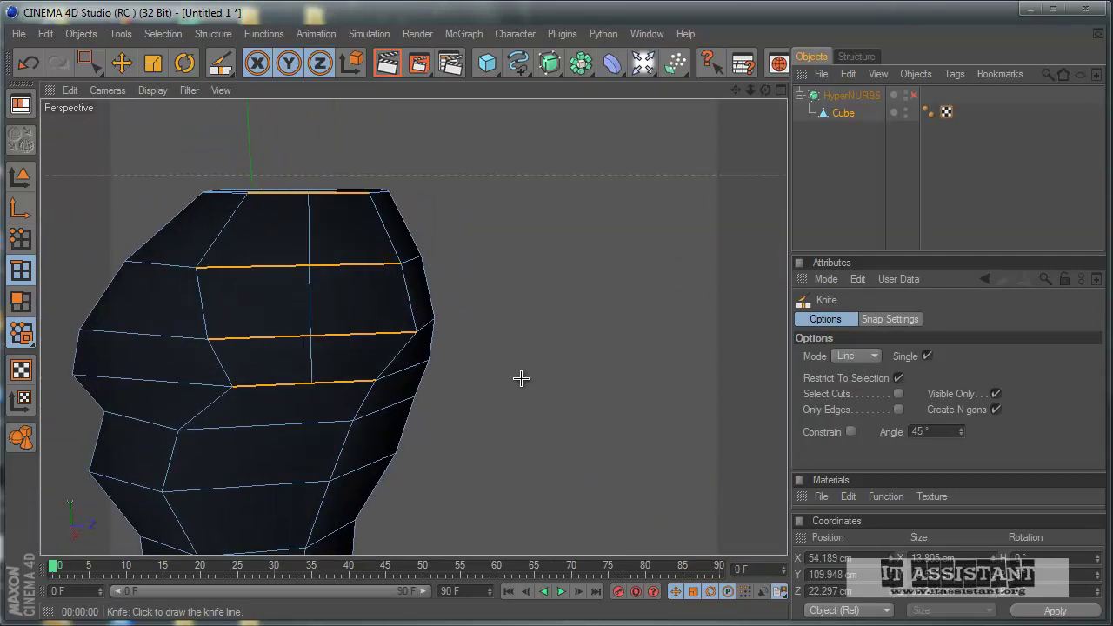
Select the torso's top front polygons, then zoom the front view onto the head and shoulder
click(85, 62)
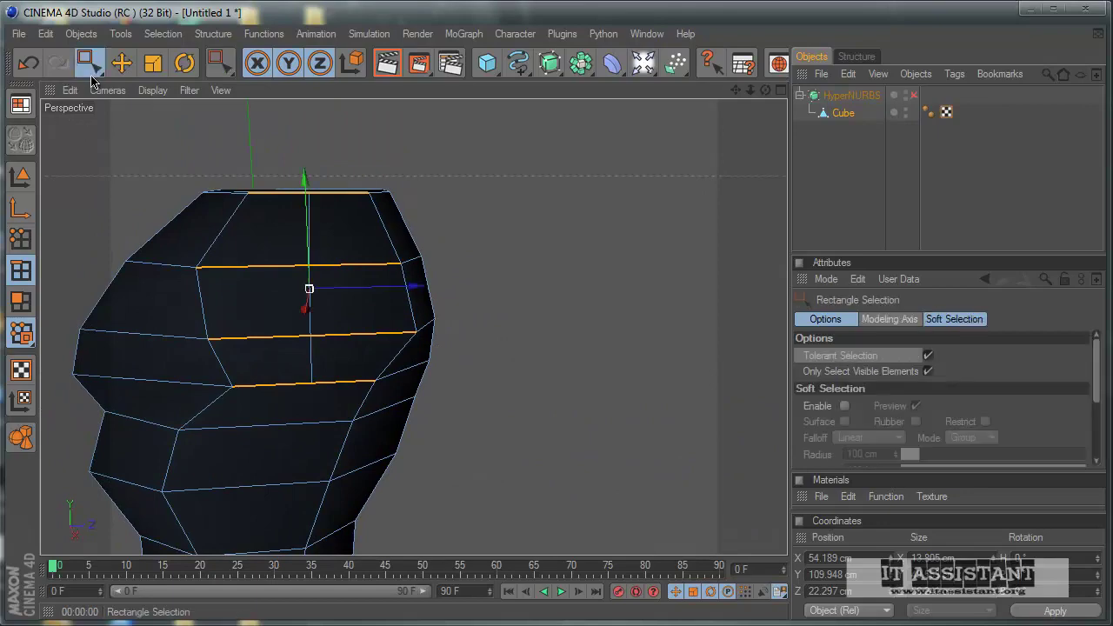
click(21, 301)
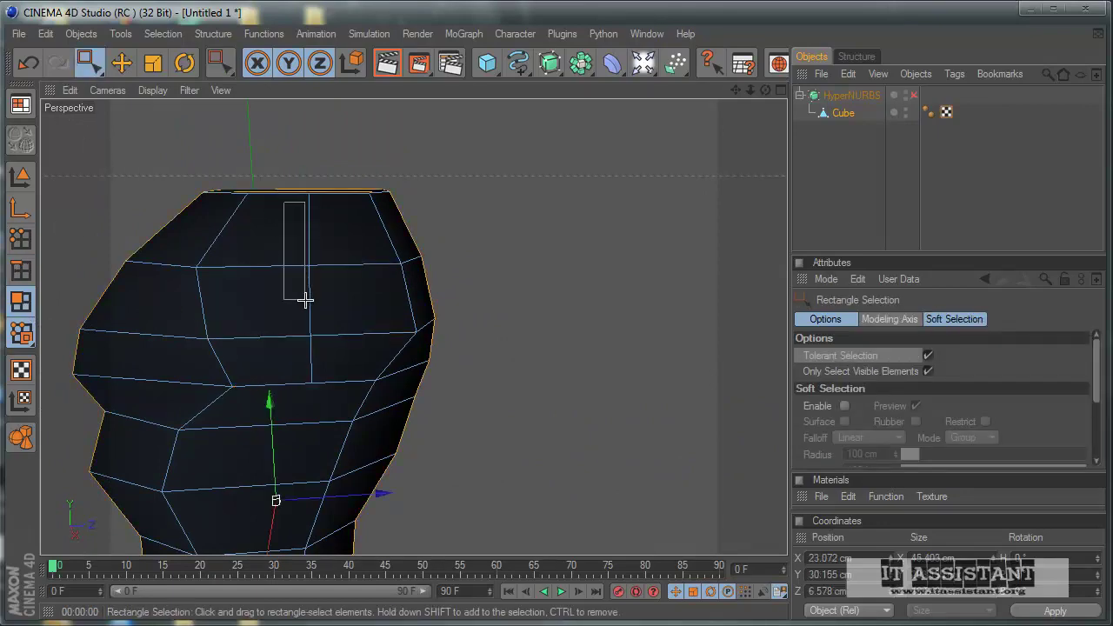
drag(333, 368, 336, 370)
alt+drag(611, 391, 524, 373)
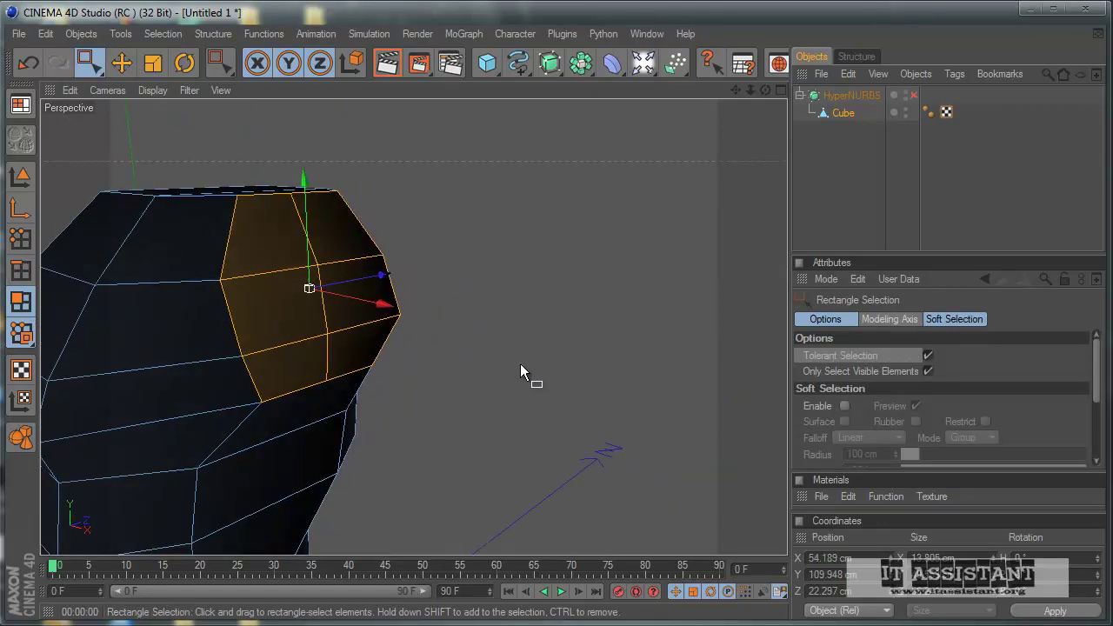
middle_click(520, 363)
middle_click(645, 422)
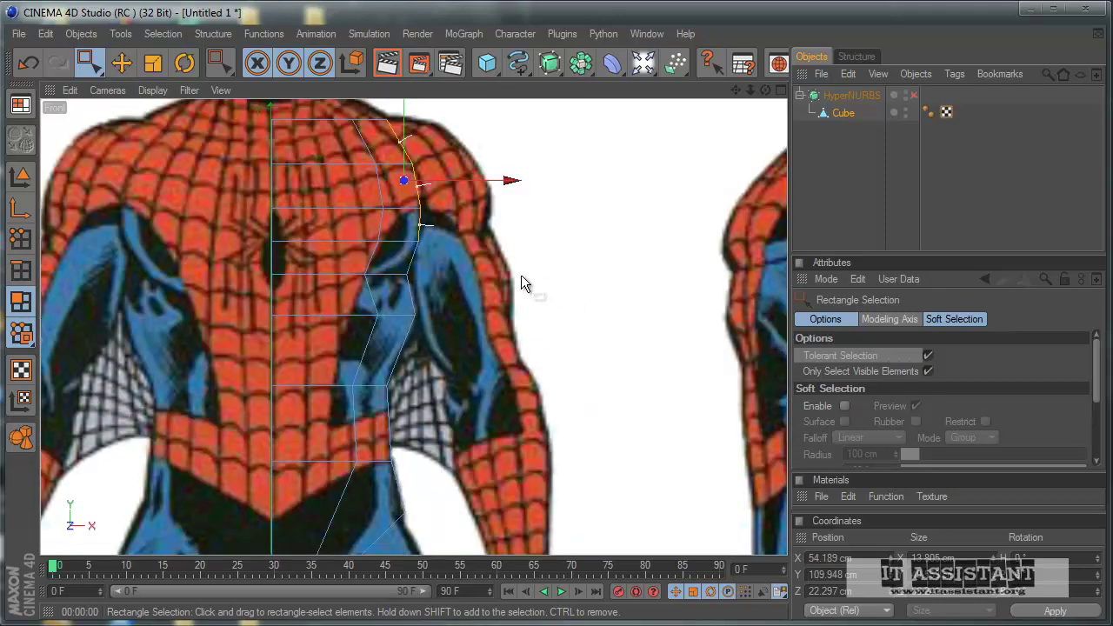
scroll(521, 275, up, 2)
scroll(519, 275, up, 3)
mouse_move(513, 277)
middle_down()
mouse_move(516, 412)
mouse_move(520, 378)
middle_up()
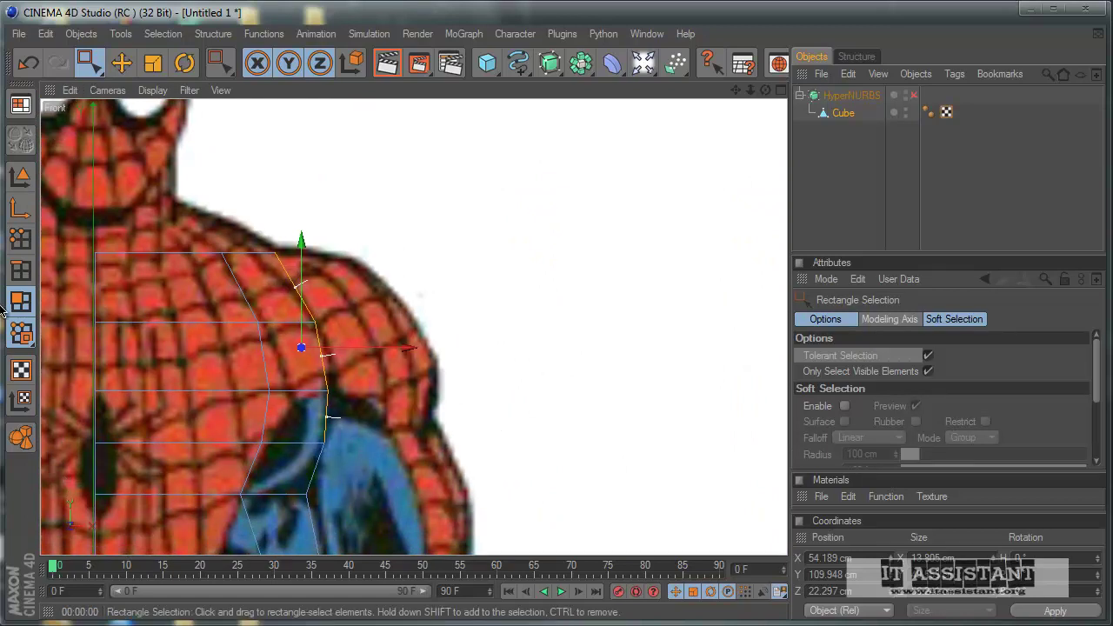
In Edge mode, box-select the lower chest edge row, requiring edges fully inside the box
click(21, 270)
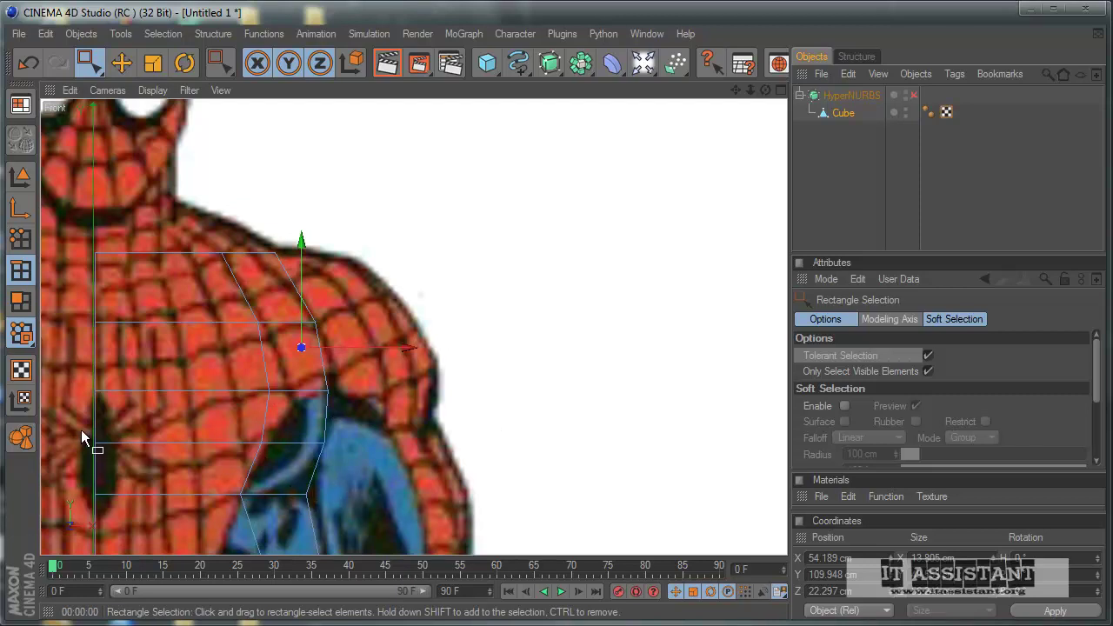
drag(230, 439, 368, 464)
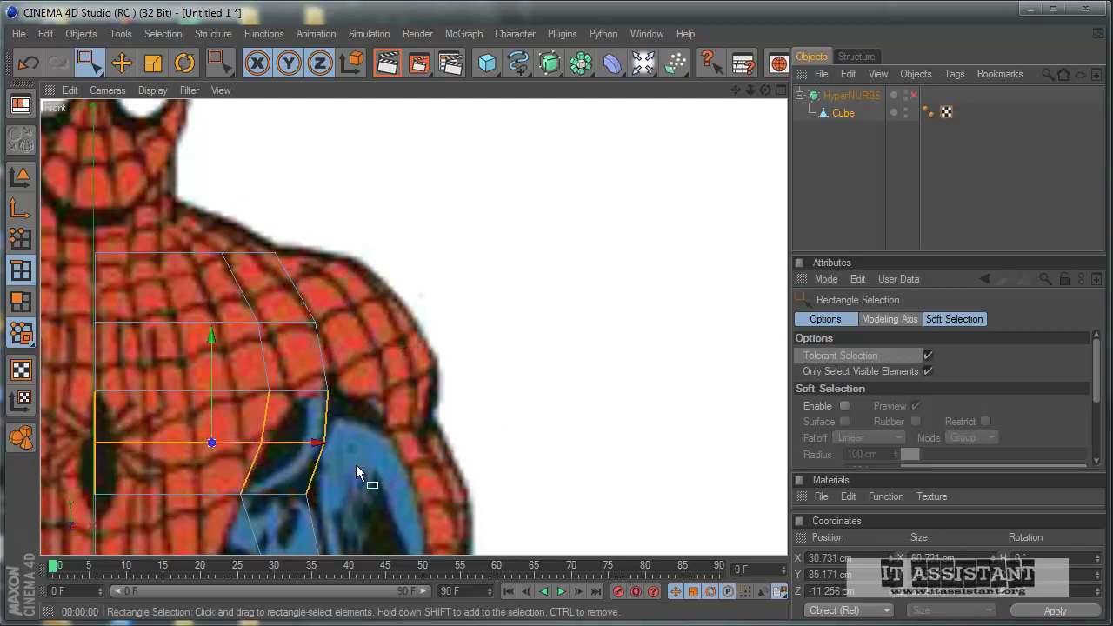
click(83, 426)
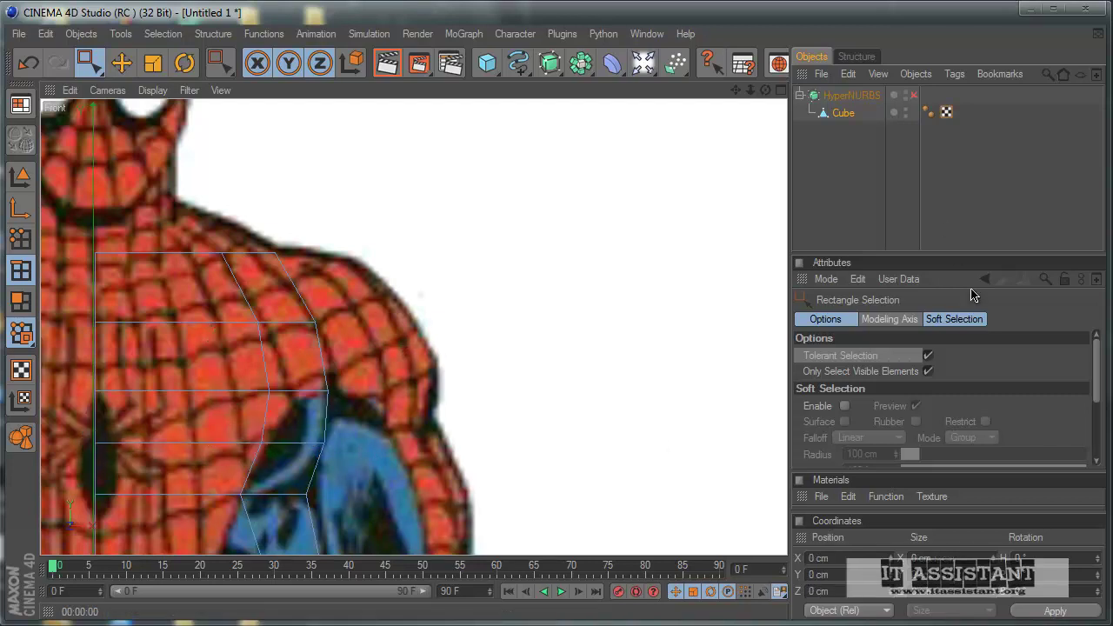
click(927, 370)
drag(84, 430, 362, 465)
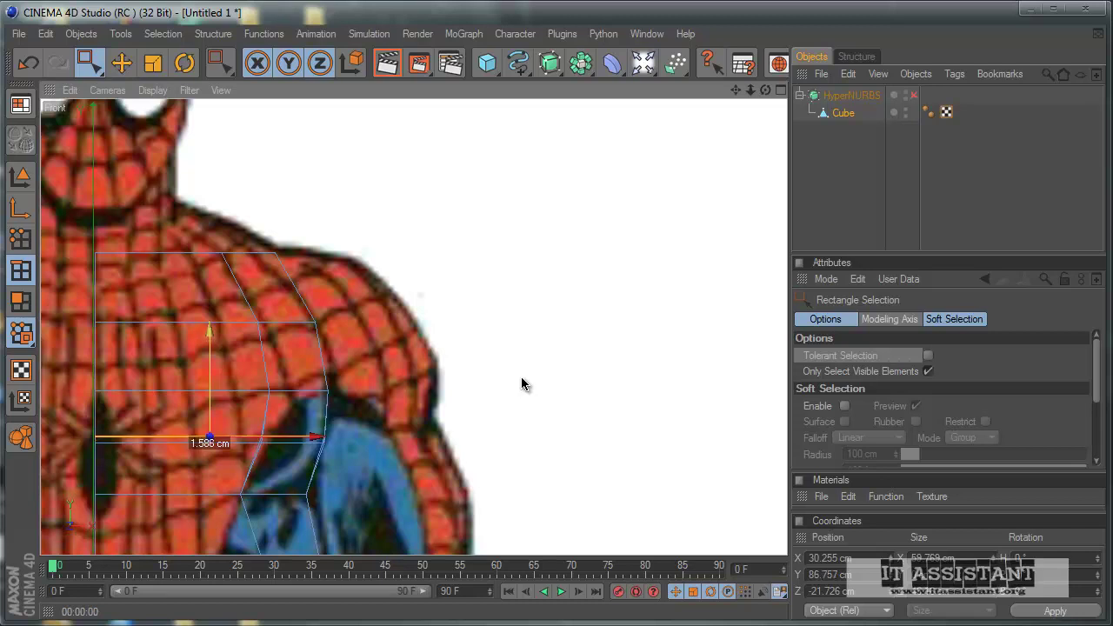
With visible-only selection off, reselect the edge row front and back, raise it slightly, and pick the shoulder polygon
click(26, 63)
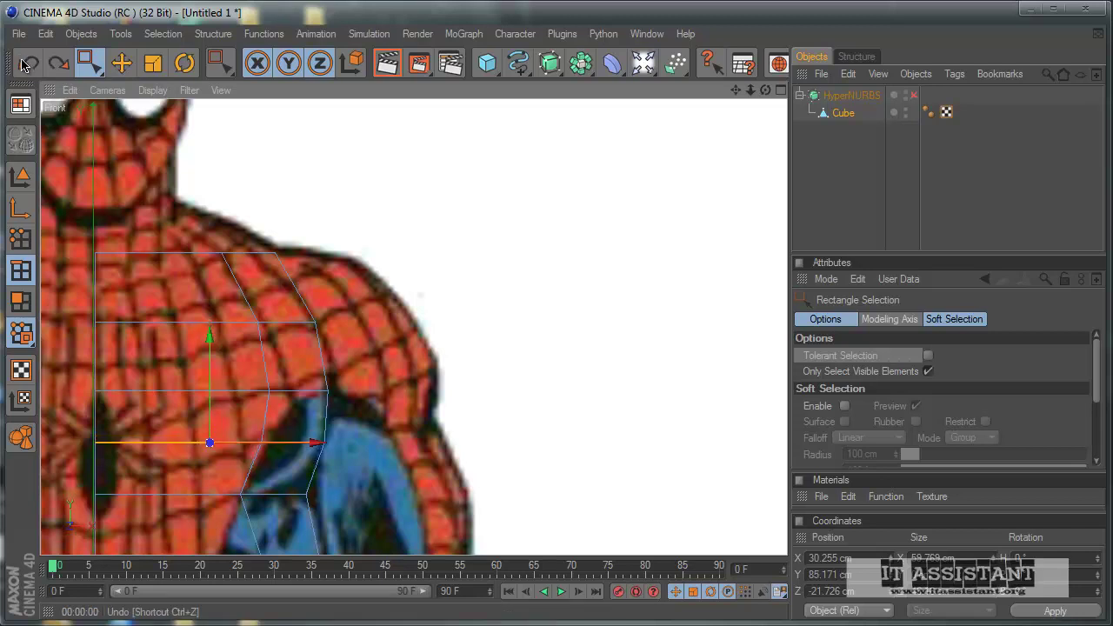
click(930, 372)
drag(79, 432, 286, 459)
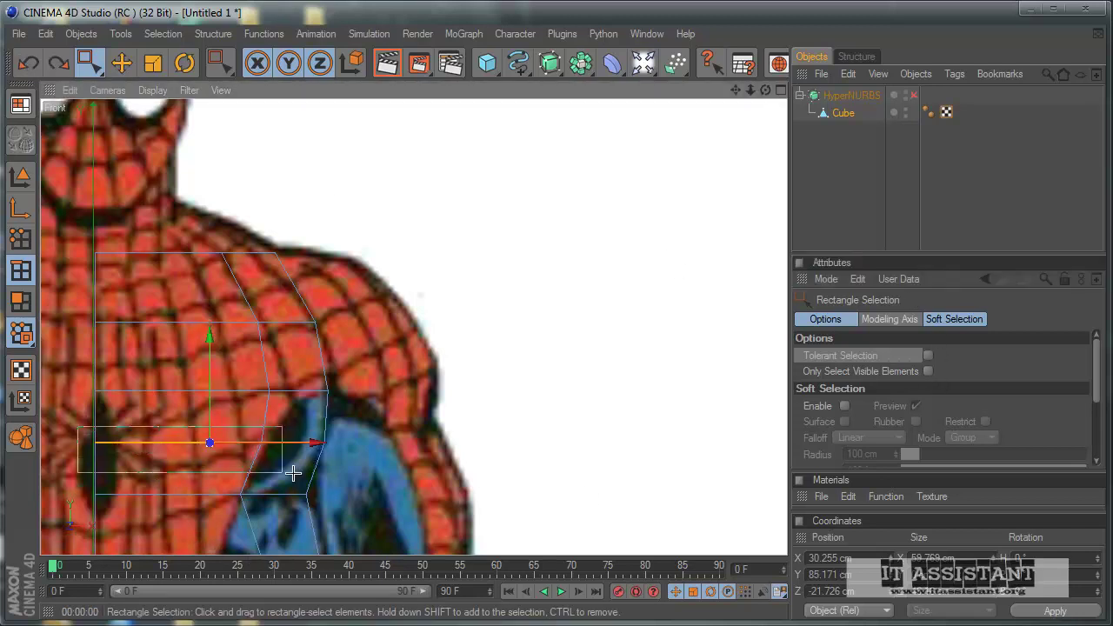
drag(522, 384, 522, 383)
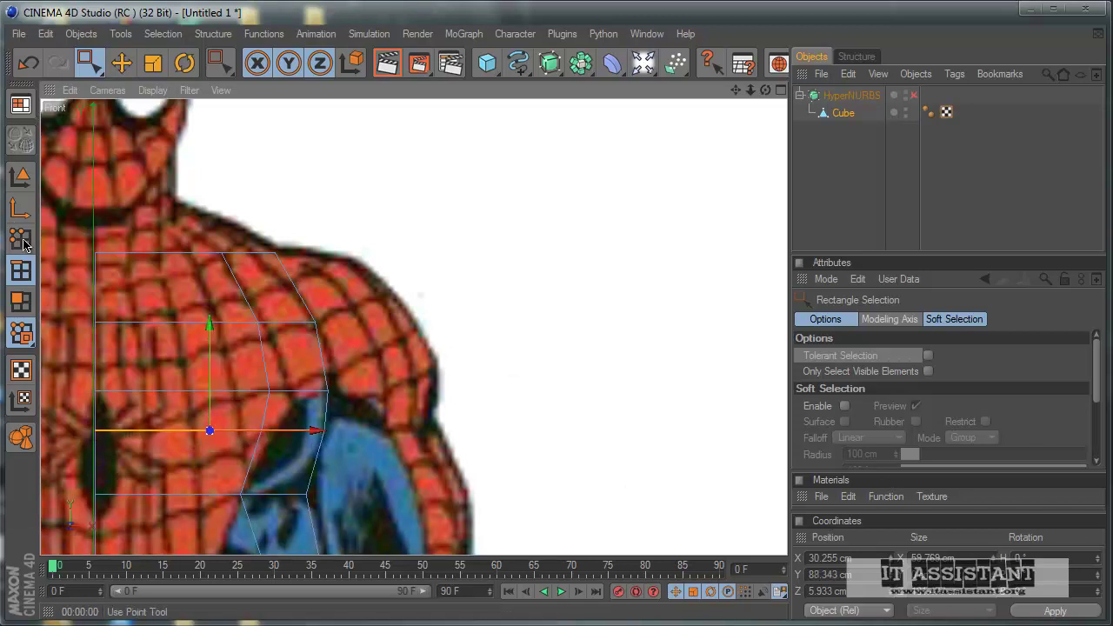
click(21, 301)
click(300, 330)
Extrude the selected shoulder polygon outward from the torso
right_click(520, 304)
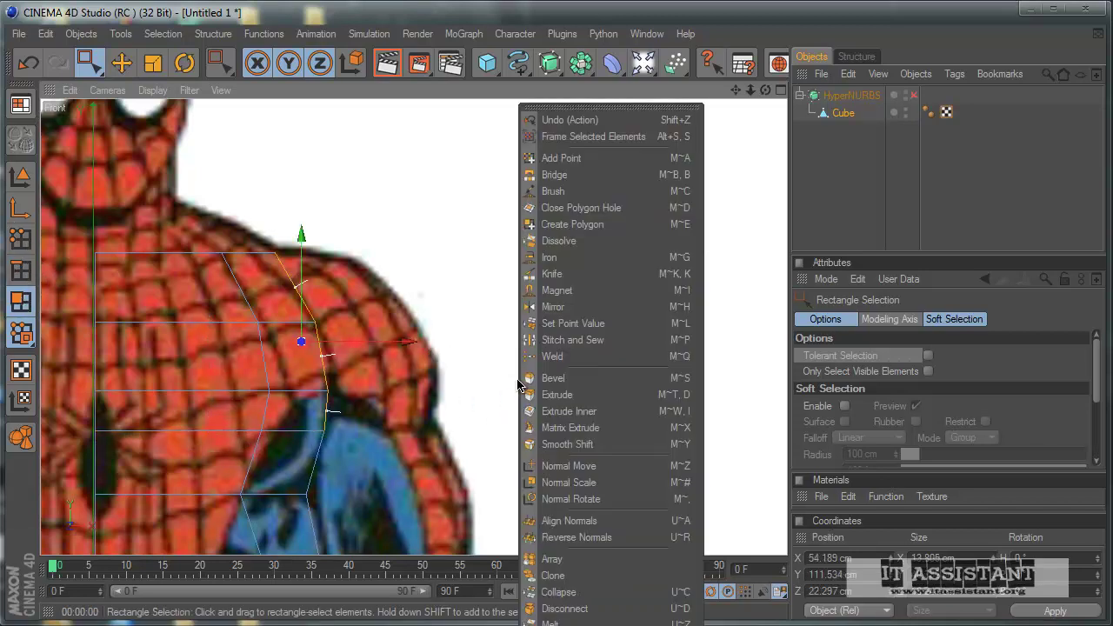
click(598, 394)
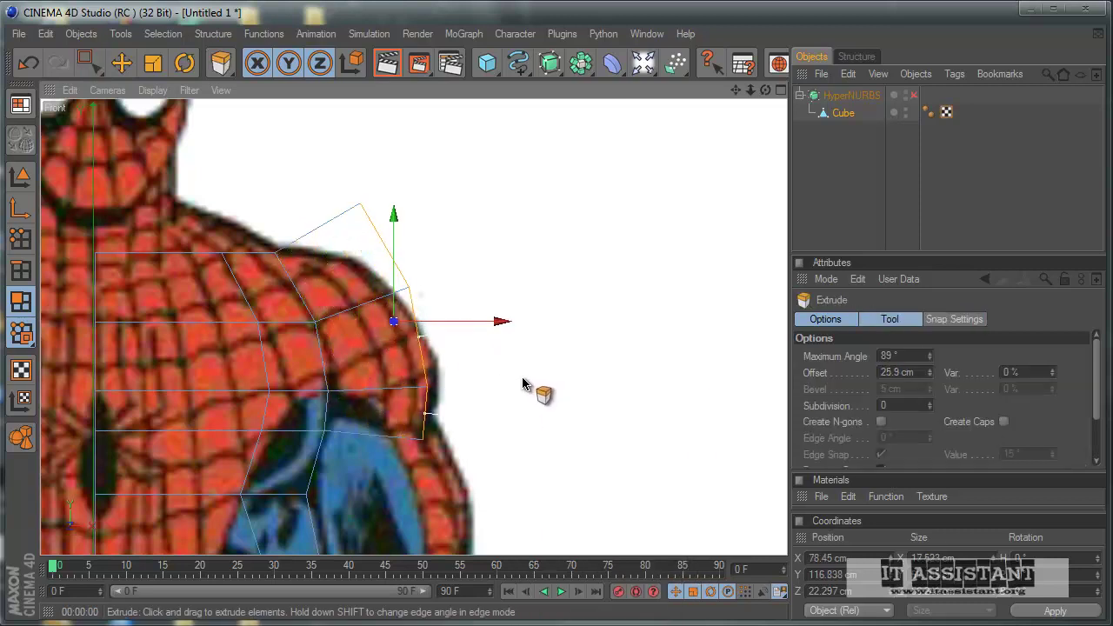
drag(533, 376, 522, 379)
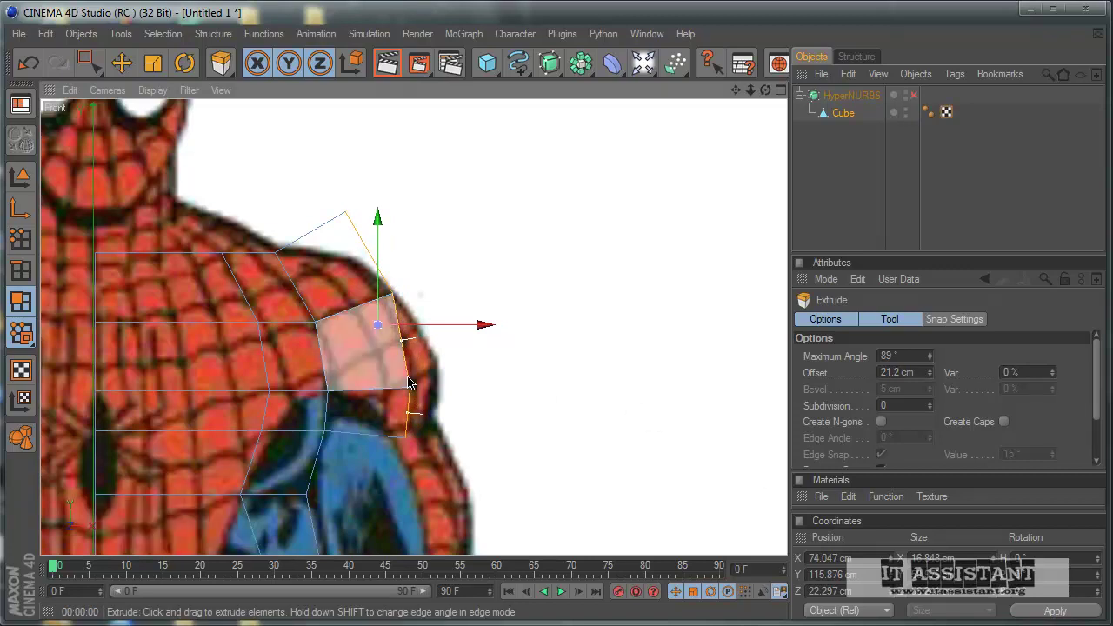
key(0)
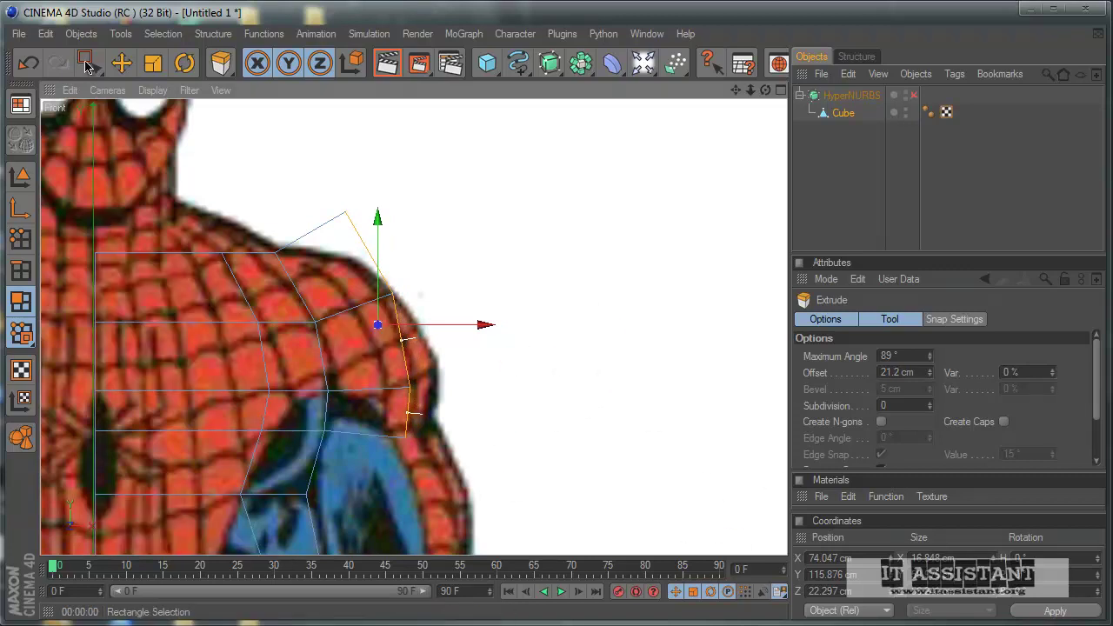
In Points mode, move the top, middle and bottom shoulder points onto the reference shoulder outline
click(21, 236)
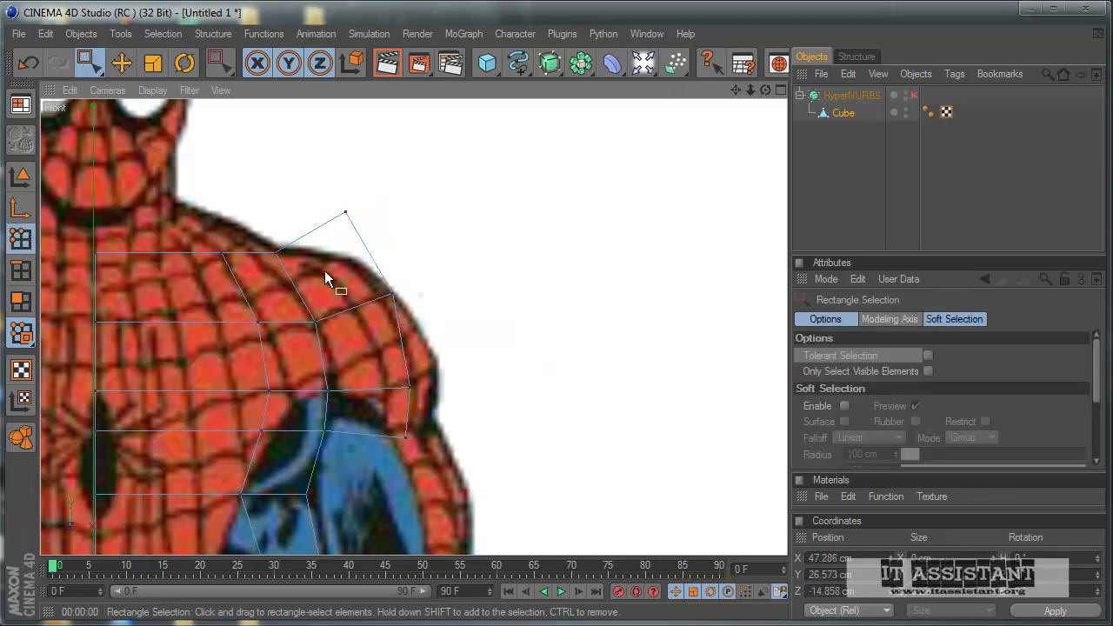
click(344, 211)
drag(347, 210, 358, 258)
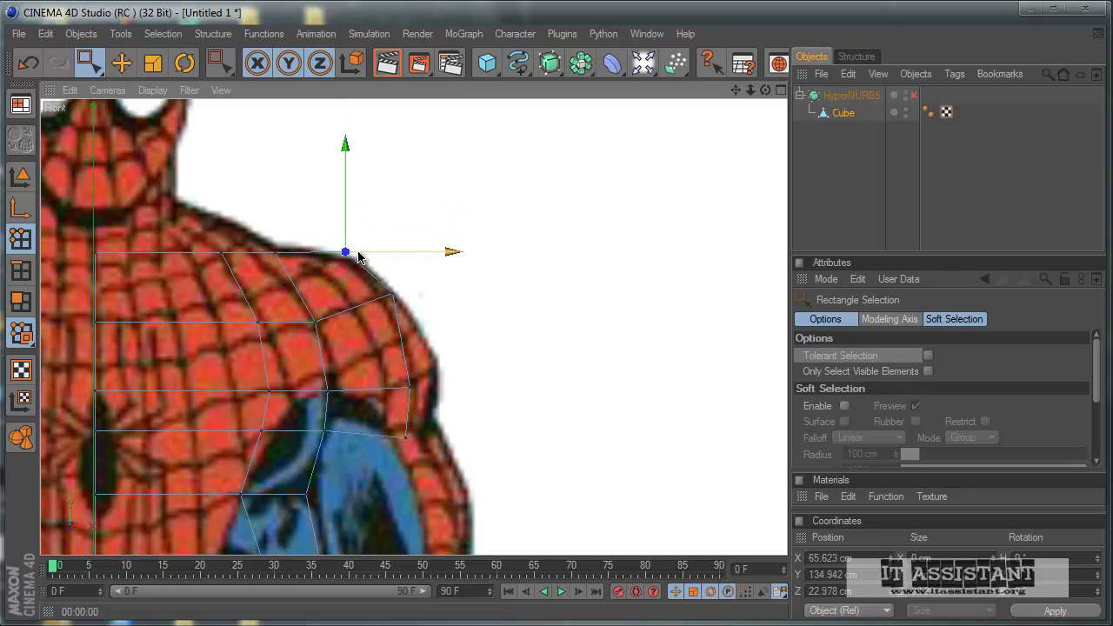
click(397, 295)
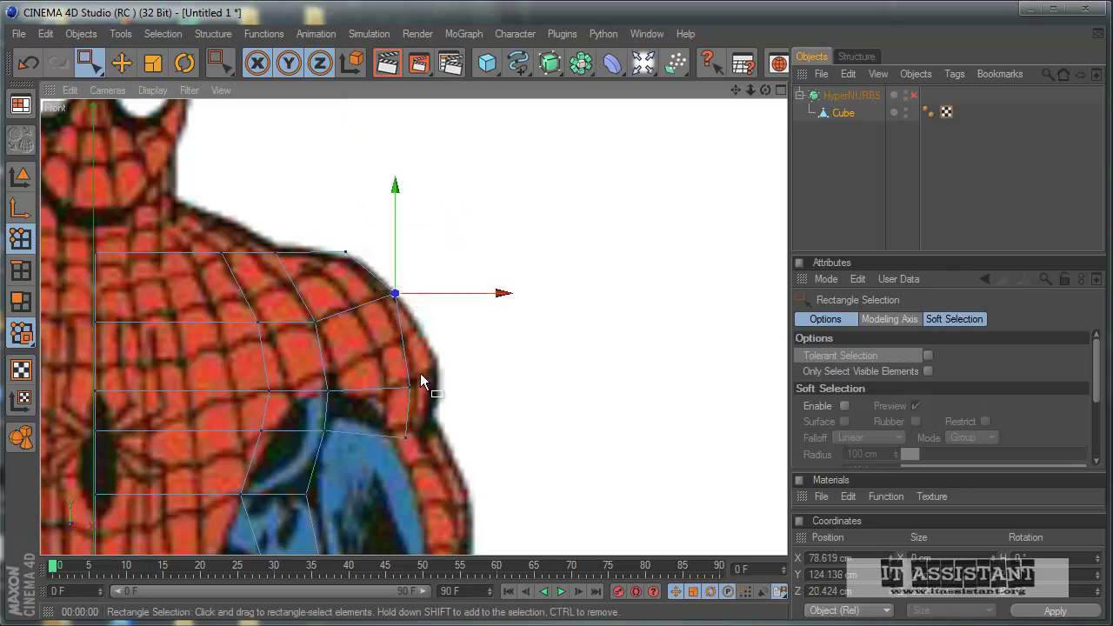
drag(443, 405, 442, 400)
drag(516, 385, 545, 386)
drag(435, 383, 436, 340)
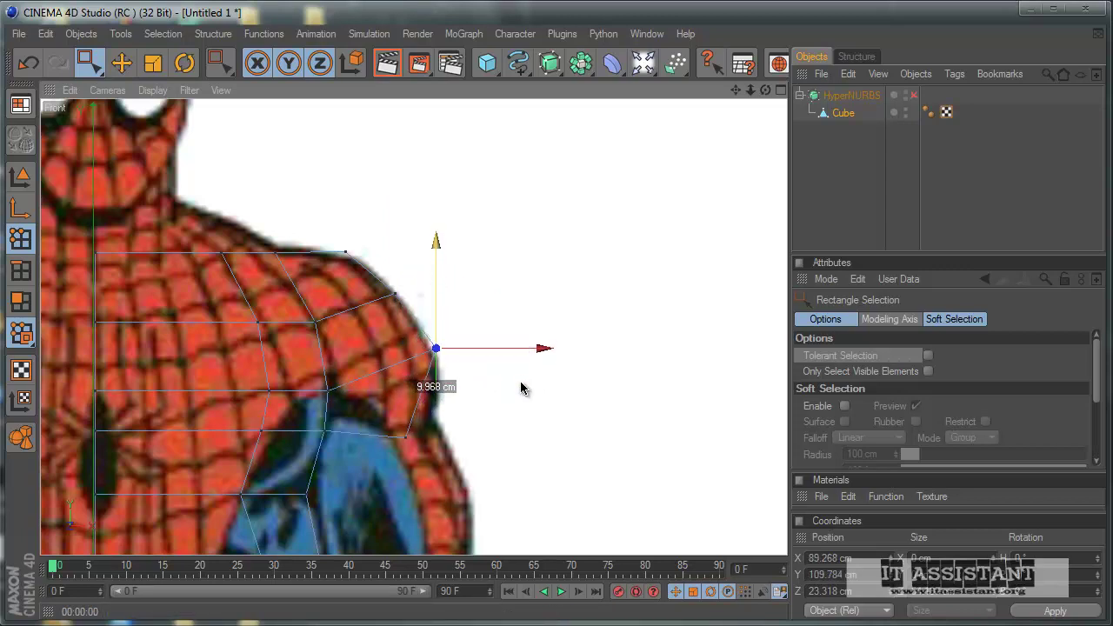
drag(433, 455, 409, 426)
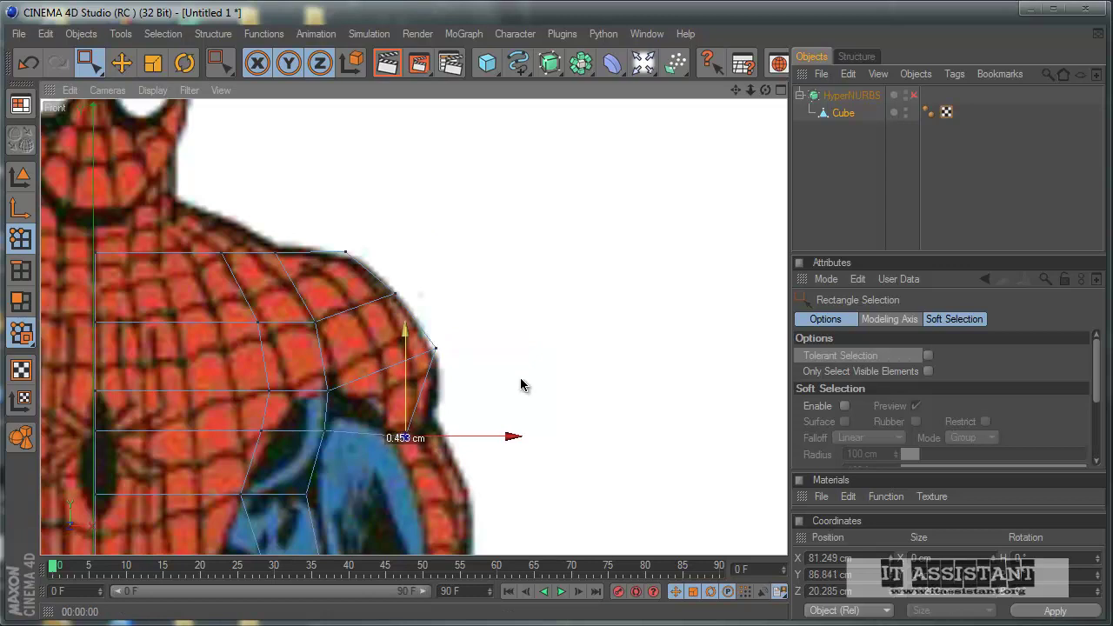
drag(520, 377, 522, 385)
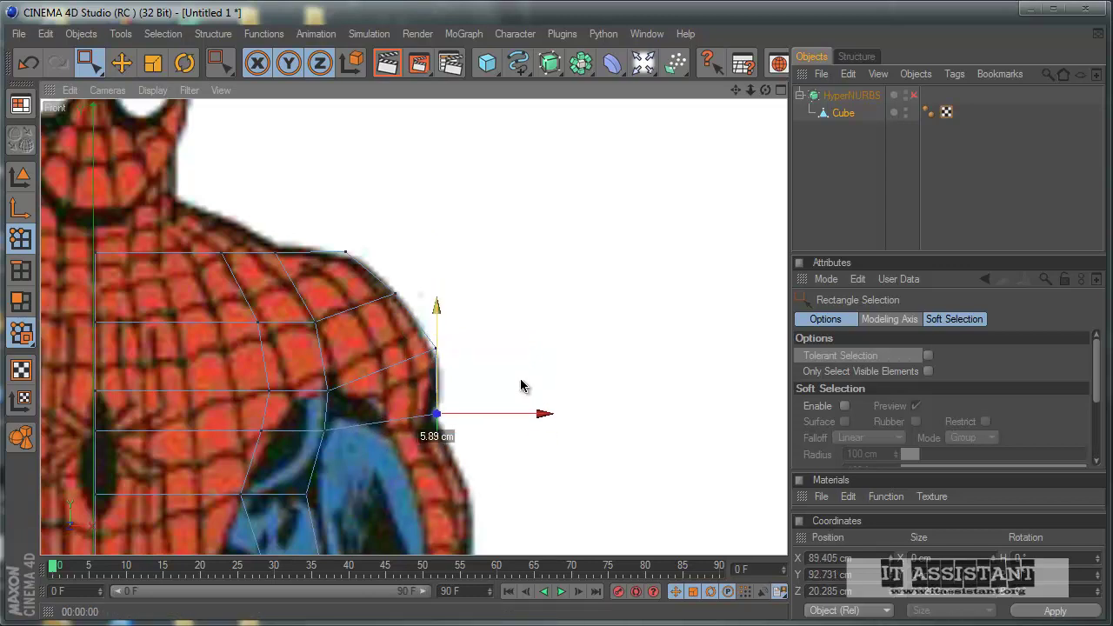
In the maximised perspective view, select the outer shoulder vertices with visible-only selection on
middle_click(494, 400)
middle_click(168, 182)
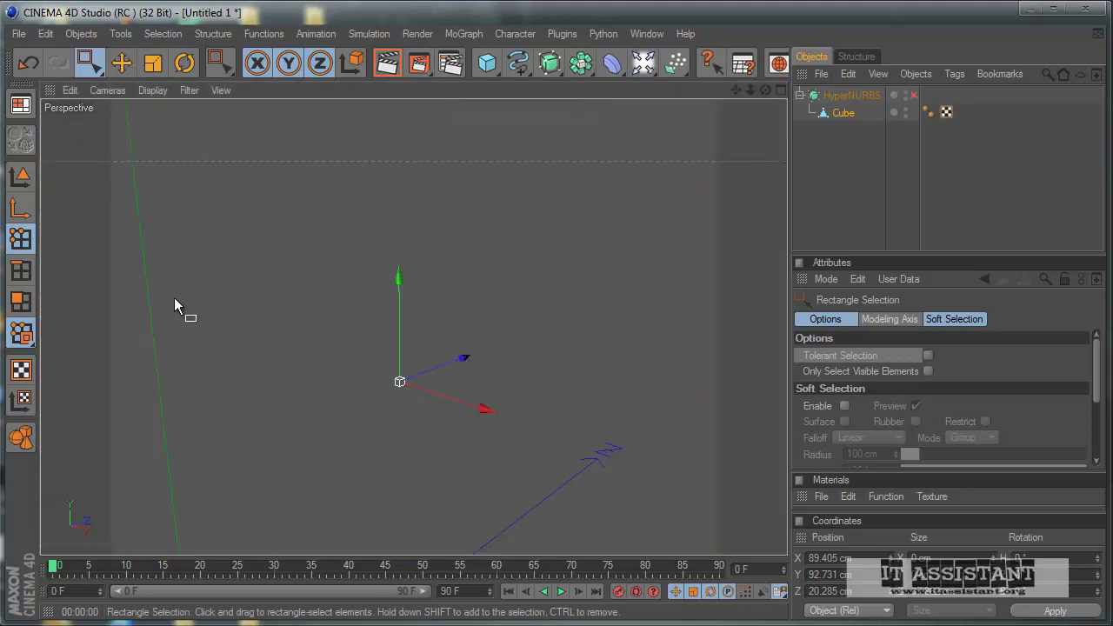
mouse_move(495, 370)
alt+mouse_down()
mouse_move(522, 388)
mouse_move(513, 400)
mouse_move(525, 359)
mouse_move(513, 383)
mouse_move(387, 343)
alt+mouse_up()
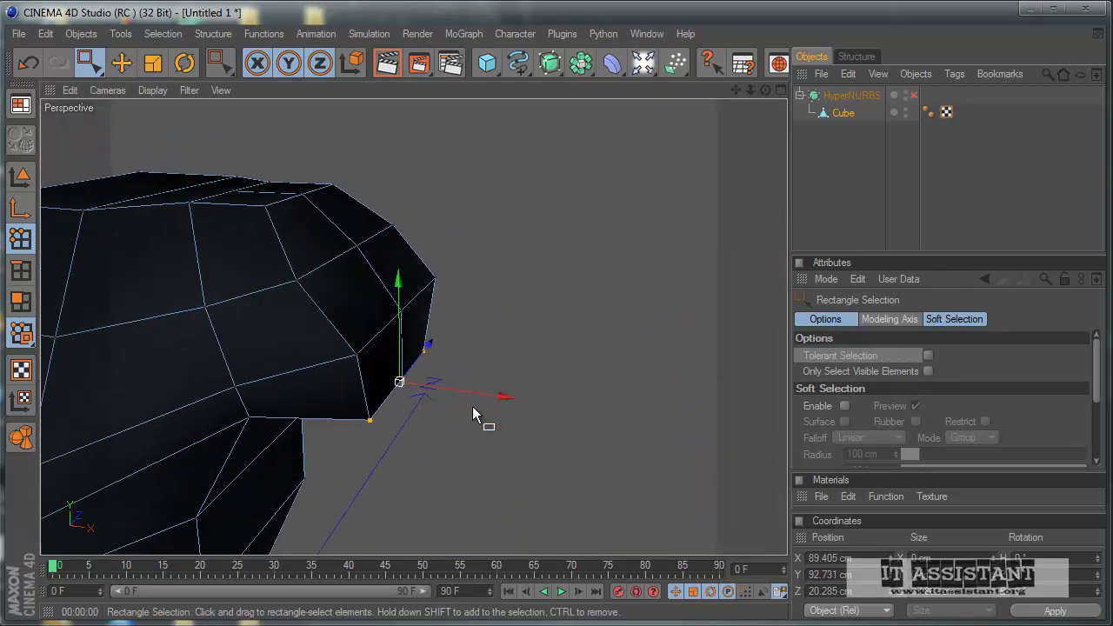
mouse_move(472, 406)
alt+mouse_down()
mouse_move(563, 365)
mouse_move(521, 390)
mouse_move(521, 373)
alt+mouse_up()
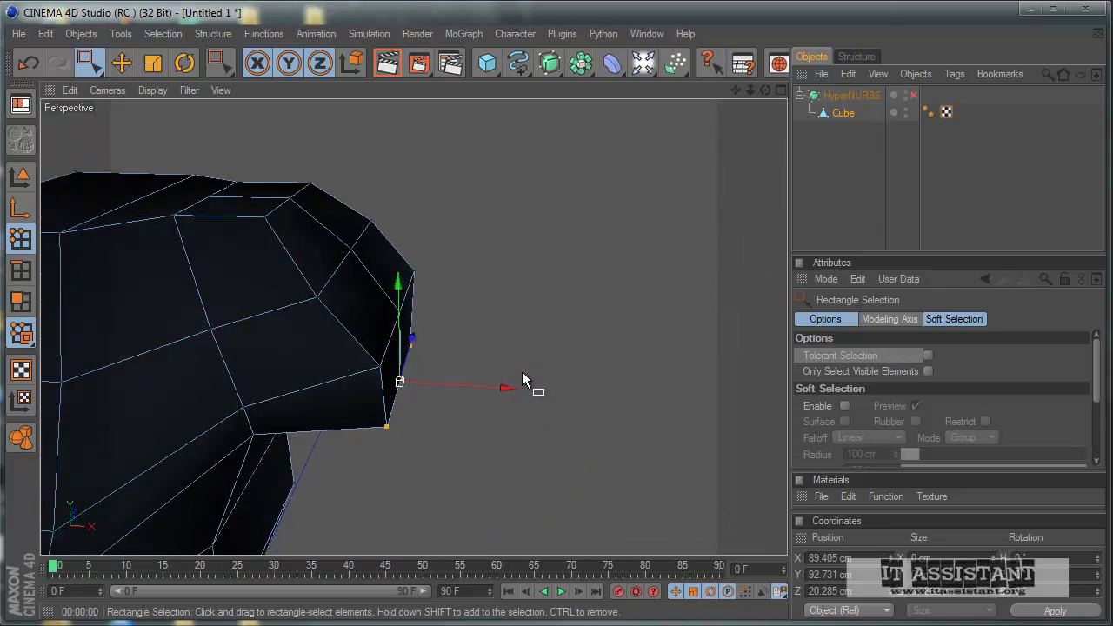
click(928, 372)
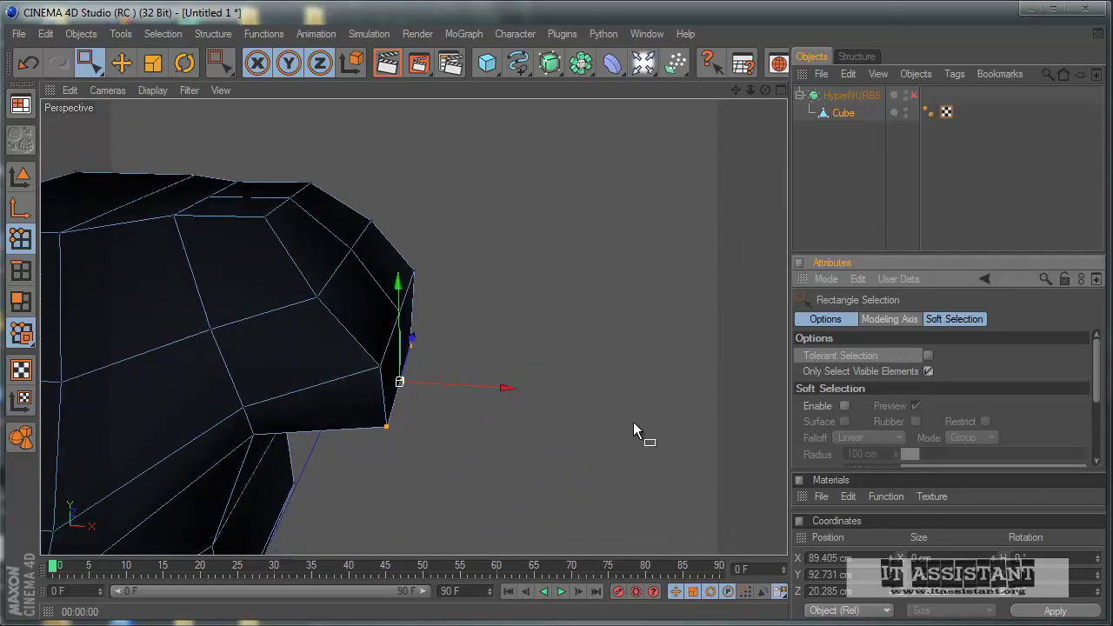
drag(252, 213, 287, 247)
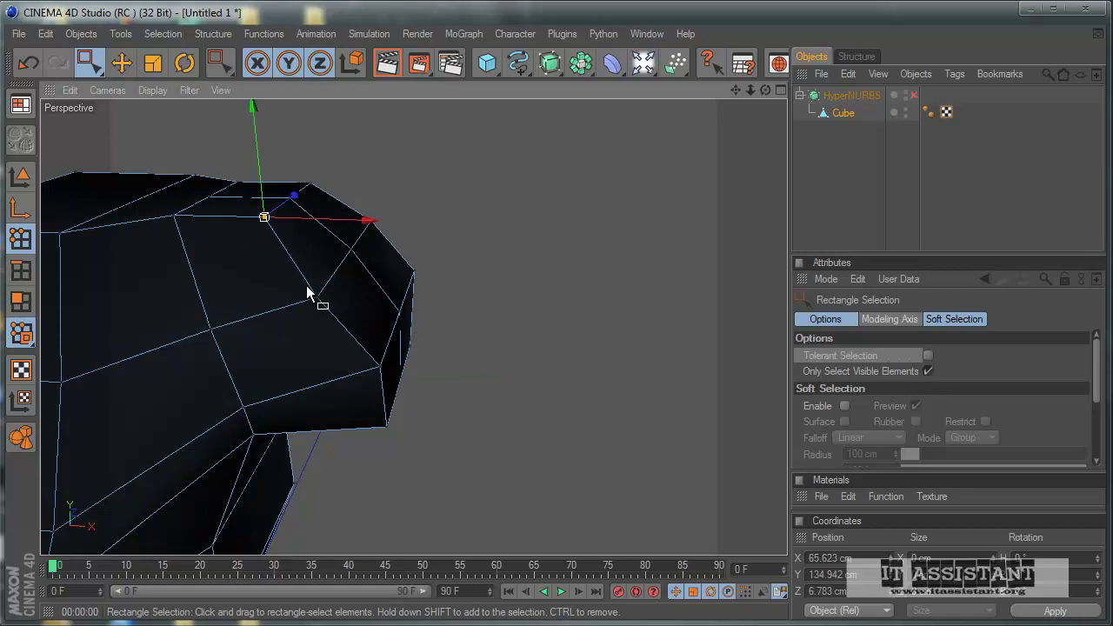
mouse_move(306, 294)
shift+mouse_down()
mouse_move(391, 376)
mouse_move(395, 443)
mouse_move(557, 391)
mouse_move(522, 385)
shift+mouse_up()
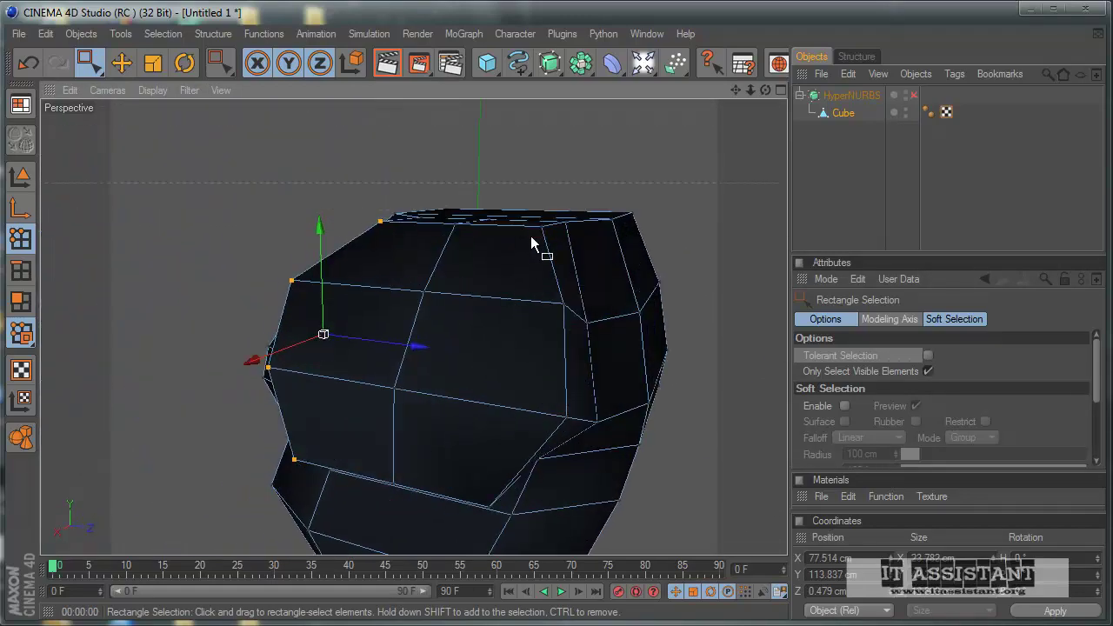
shift+drag(551, 253, 553, 254)
shift+drag(574, 343, 555, 294)
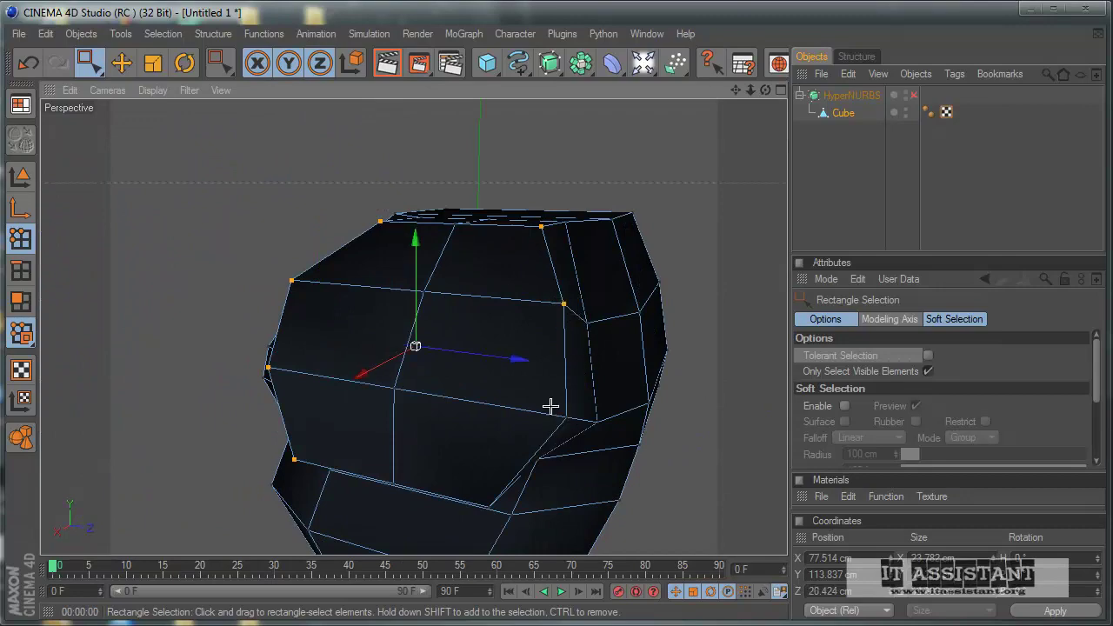
shift+drag(549, 402, 579, 442)
alt+drag(509, 377, 522, 525)
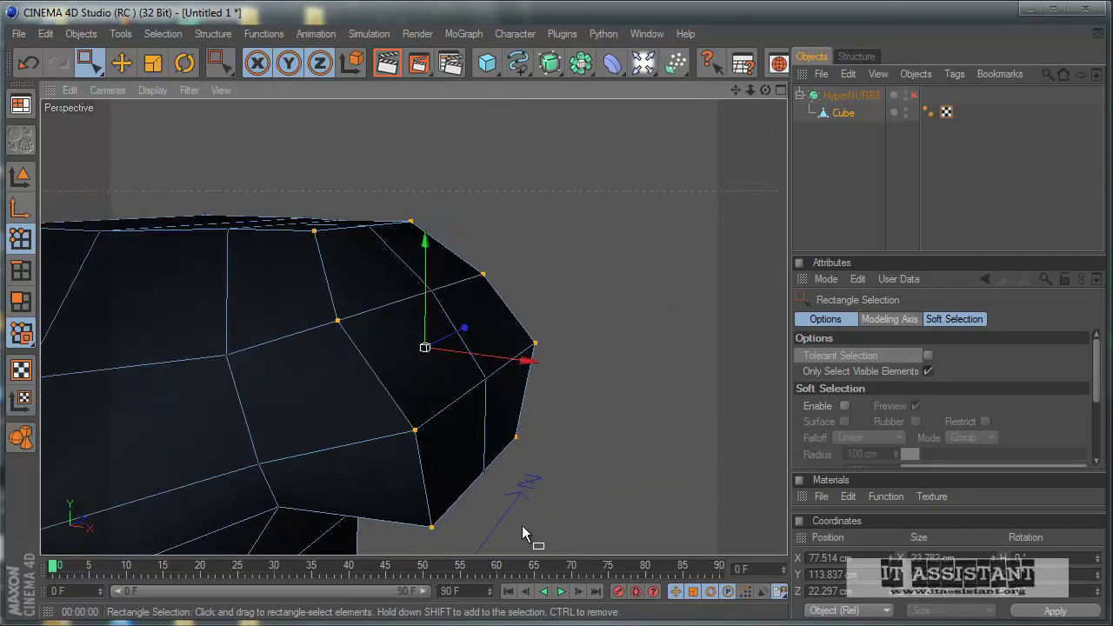
In the front view, pull the selected shoulder vertices inward along X toward the body
middle_click(521, 525)
middle_click(577, 443)
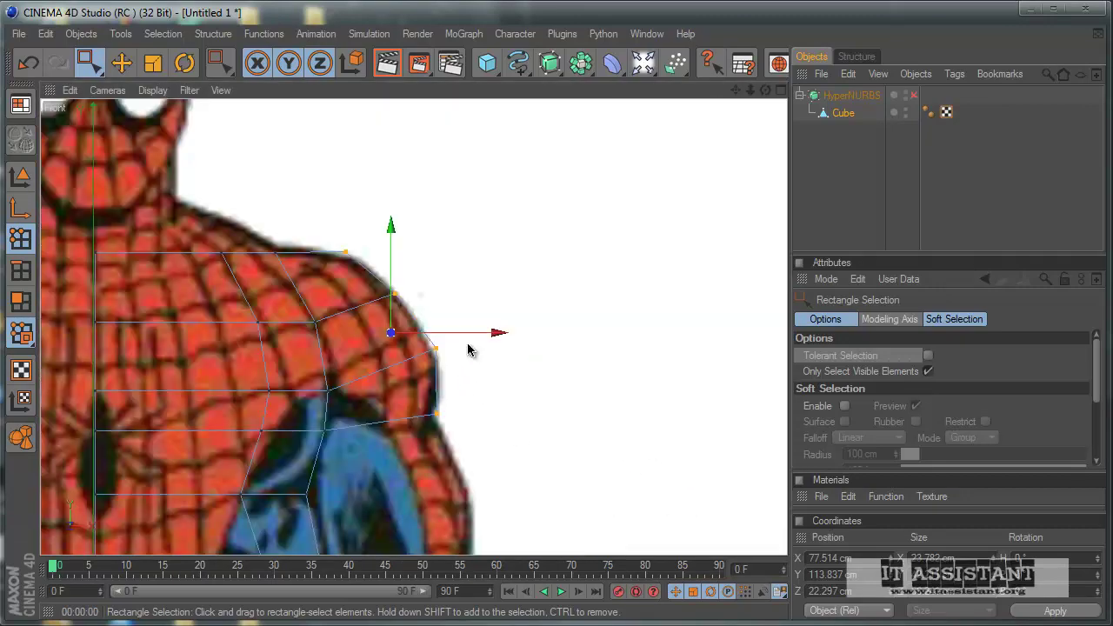
drag(470, 333, 437, 333)
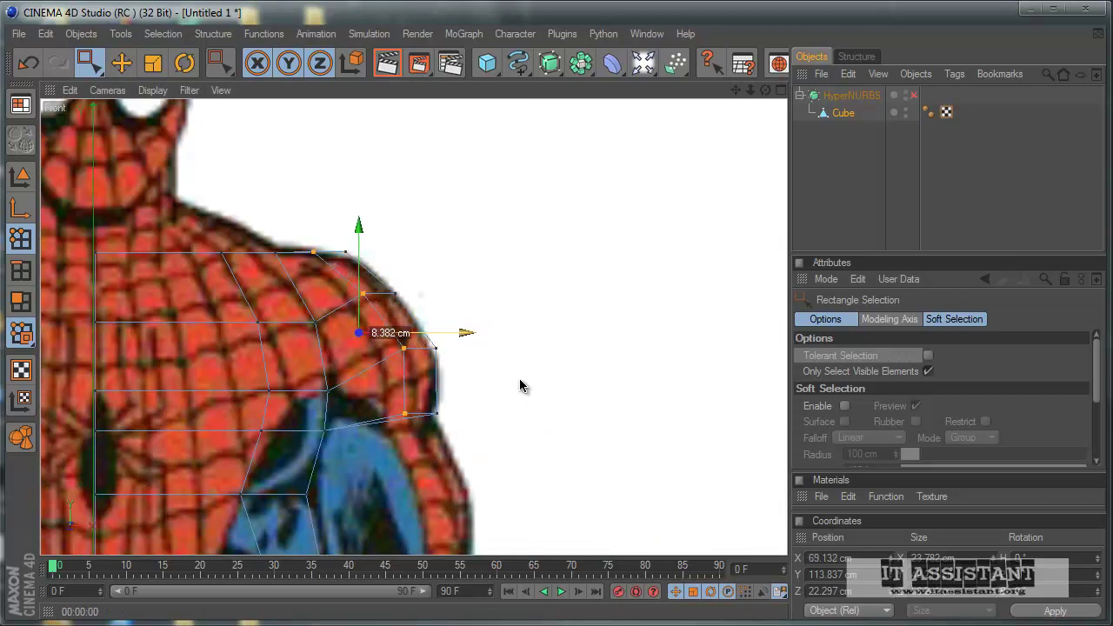
scroll(519, 400, up, 1)
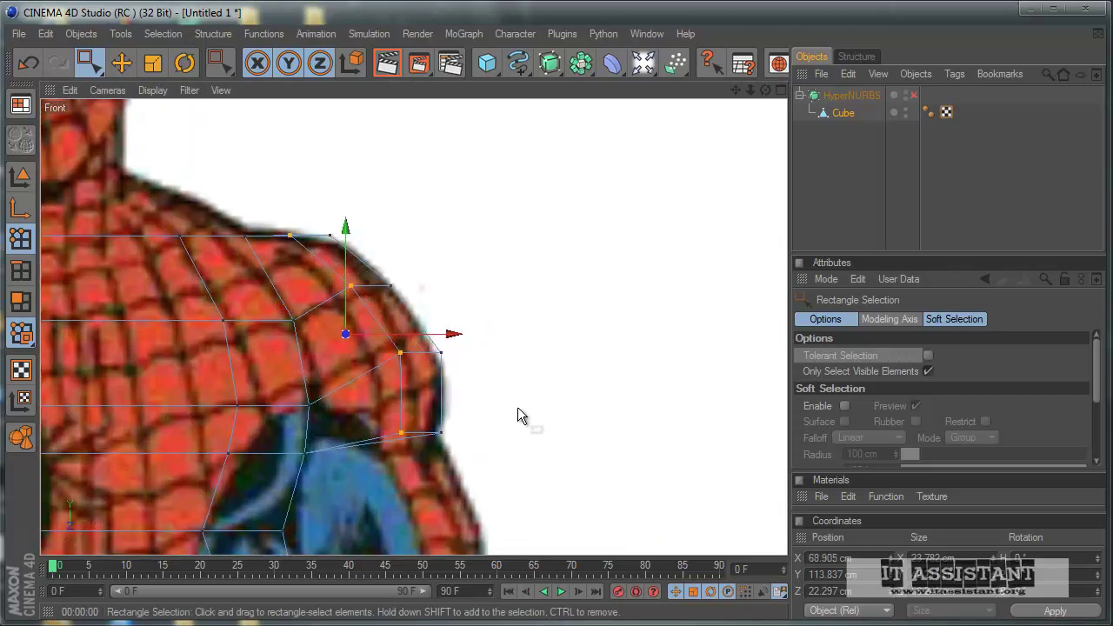
scroll(518, 407, up, 2)
scroll(517, 408, up, 1)
scroll(521, 426, up, 1)
scroll(524, 442, down, 1)
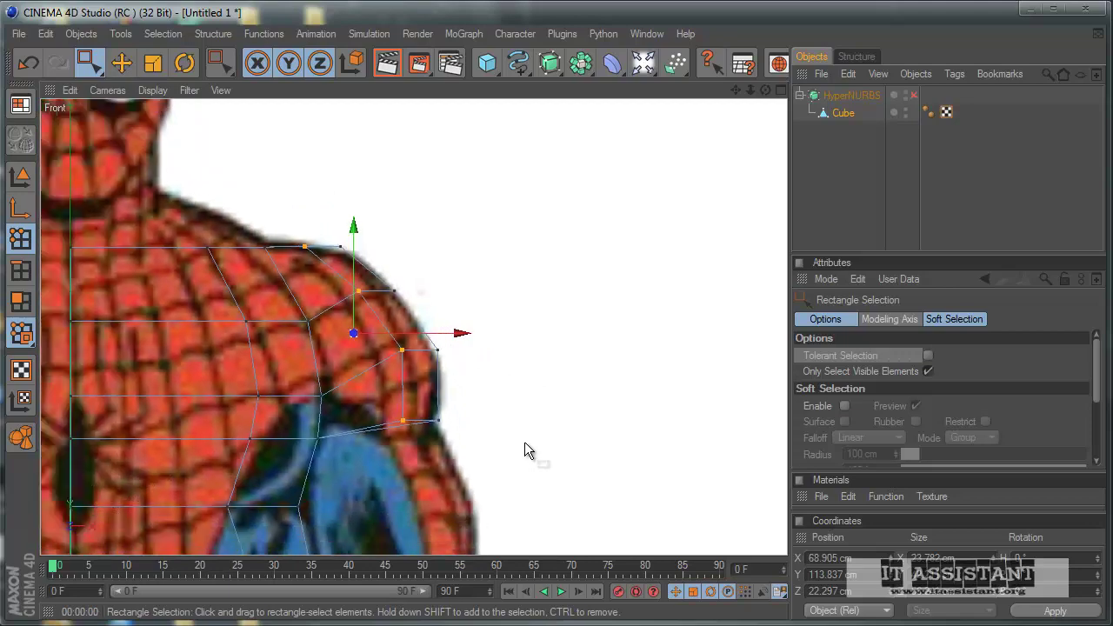
scroll(522, 442, up, 2)
mouse_move(439, 374)
mouse_down()
mouse_move(521, 378)
mouse_move(491, 365)
mouse_move(523, 345)
mouse_move(521, 387)
mouse_move(291, 318)
mouse_move(520, 380)
mouse_move(546, 373)
mouse_move(514, 387)
mouse_up()
middle_click(491, 365)
middle_click(276, 256)
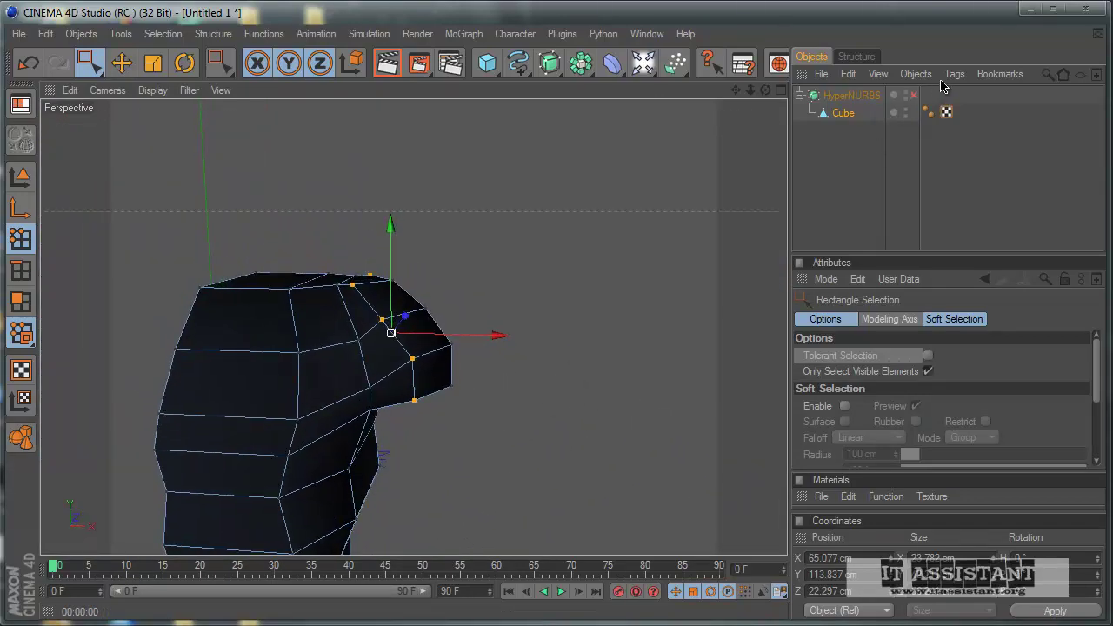
Orbit the HyperNURBS-smoothed torso from several angles, then turn smoothing off and select the Cube cage
click(913, 95)
mouse_move(699, 306)
alt+mouse_down()
mouse_move(574, 385)
mouse_move(532, 392)
mouse_move(513, 378)
mouse_move(537, 375)
mouse_move(496, 387)
mouse_move(530, 386)
mouse_move(556, 409)
mouse_move(509, 372)
mouse_move(524, 382)
mouse_move(515, 363)
alt+mouse_up()
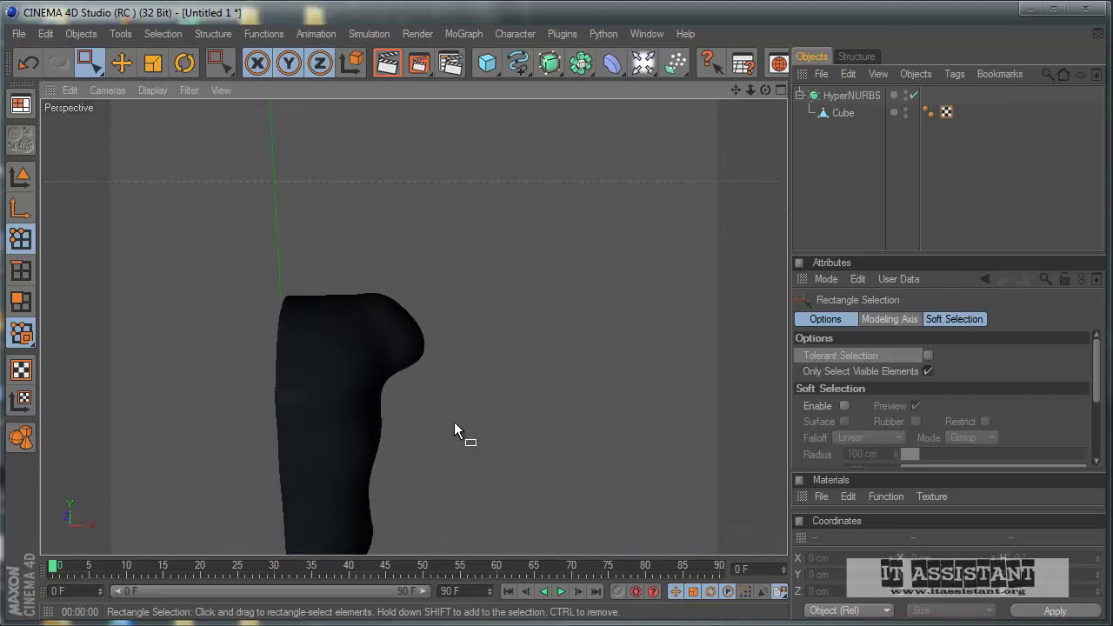
mouse_move(453, 423)
alt+mouse_down()
mouse_move(521, 385)
mouse_move(472, 430)
mouse_move(530, 377)
mouse_move(518, 353)
mouse_move(520, 392)
alt+mouse_up()
mouse_move(376, 420)
alt+mouse_down()
mouse_move(402, 341)
mouse_move(490, 431)
mouse_move(519, 380)
mouse_move(558, 378)
mouse_move(520, 377)
mouse_move(520, 394)
mouse_move(526, 383)
mouse_move(510, 378)
mouse_move(561, 324)
alt+mouse_up()
click(914, 95)
click(844, 113)
middle_click(562, 324)
In the front view, lower the bottom shoulder point, with visible-only selection turned off
middle_click(632, 410)
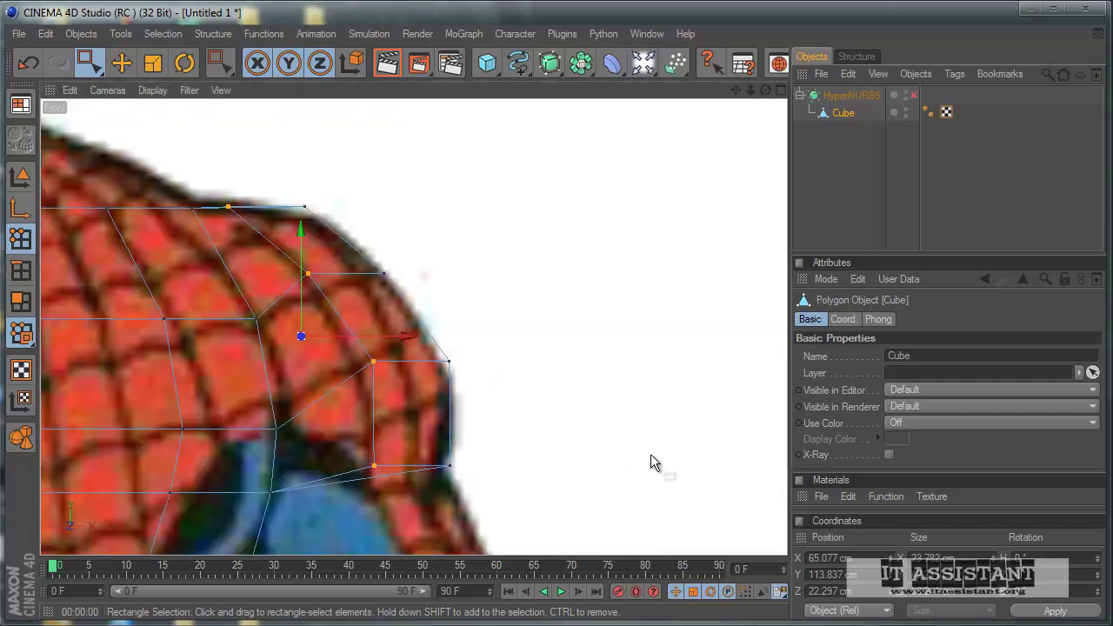
click(380, 459)
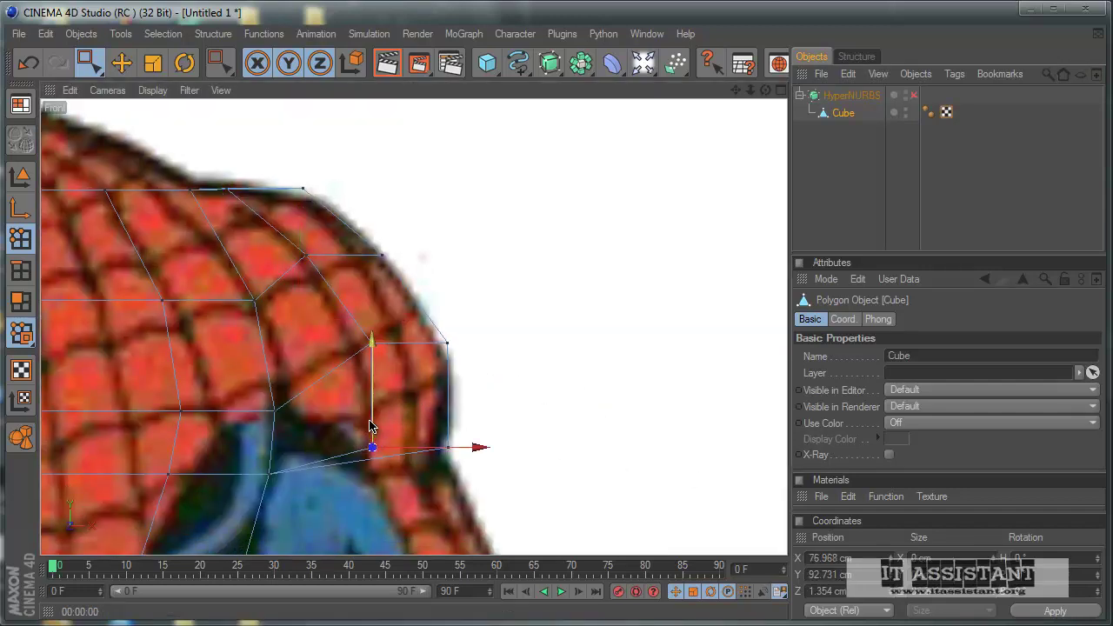
drag(372, 426, 522, 386)
key(0)
click(927, 372)
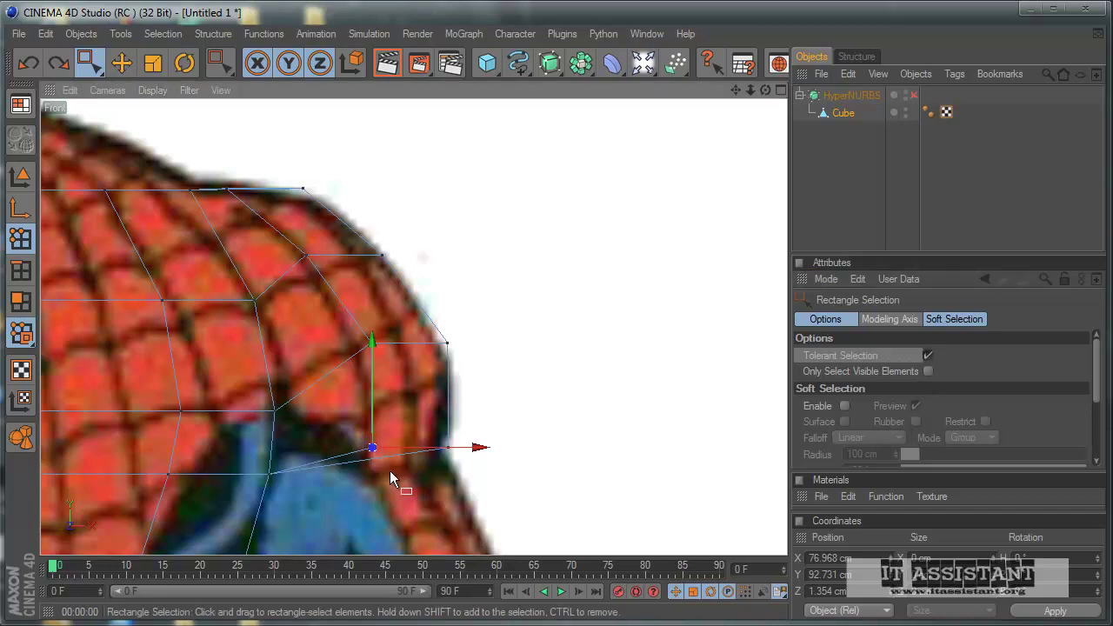
drag(371, 446, 371, 457)
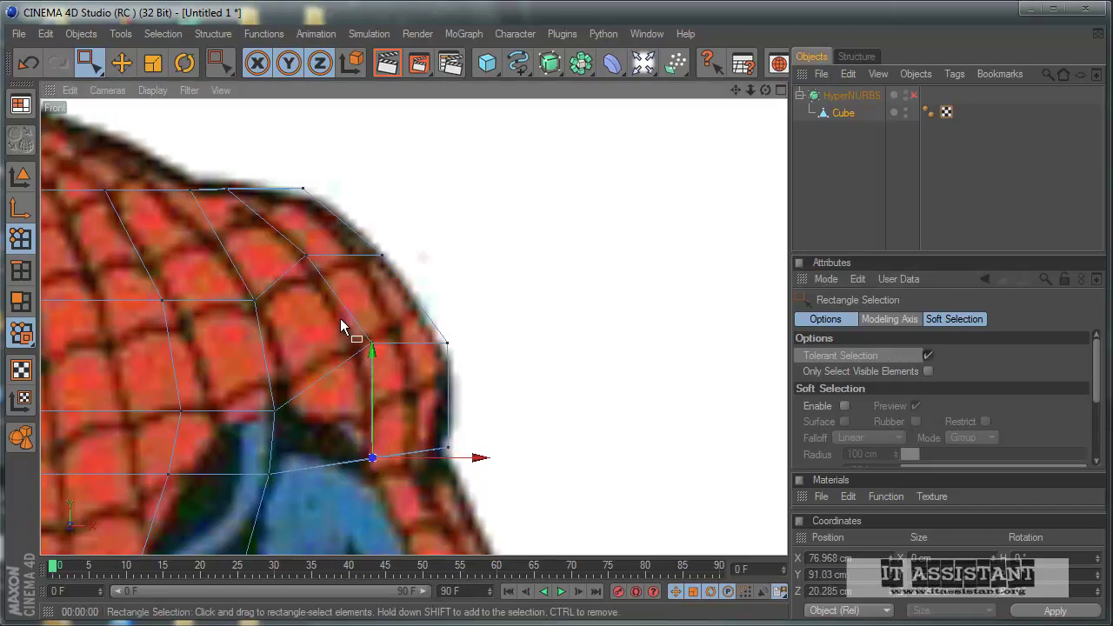
Shift the middle, upper and top shoulder points to follow the reference's rounded shoulder outline
mouse_move(340, 324)
mouse_down()
mouse_move(396, 371)
mouse_move(361, 343)
mouse_up()
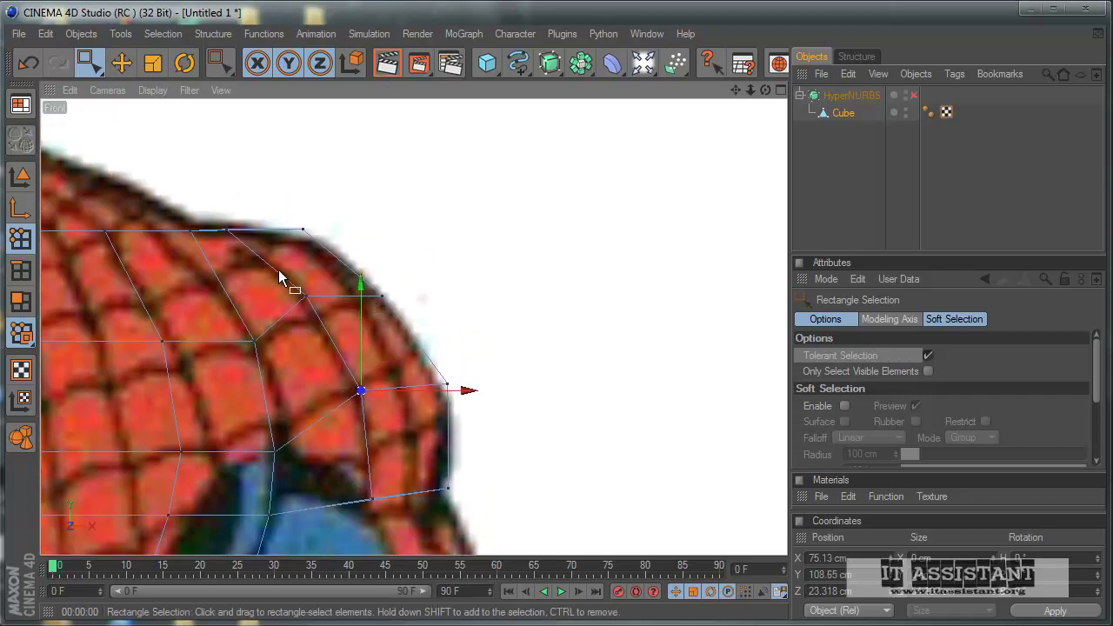
click(306, 293)
drag(306, 275, 305, 292)
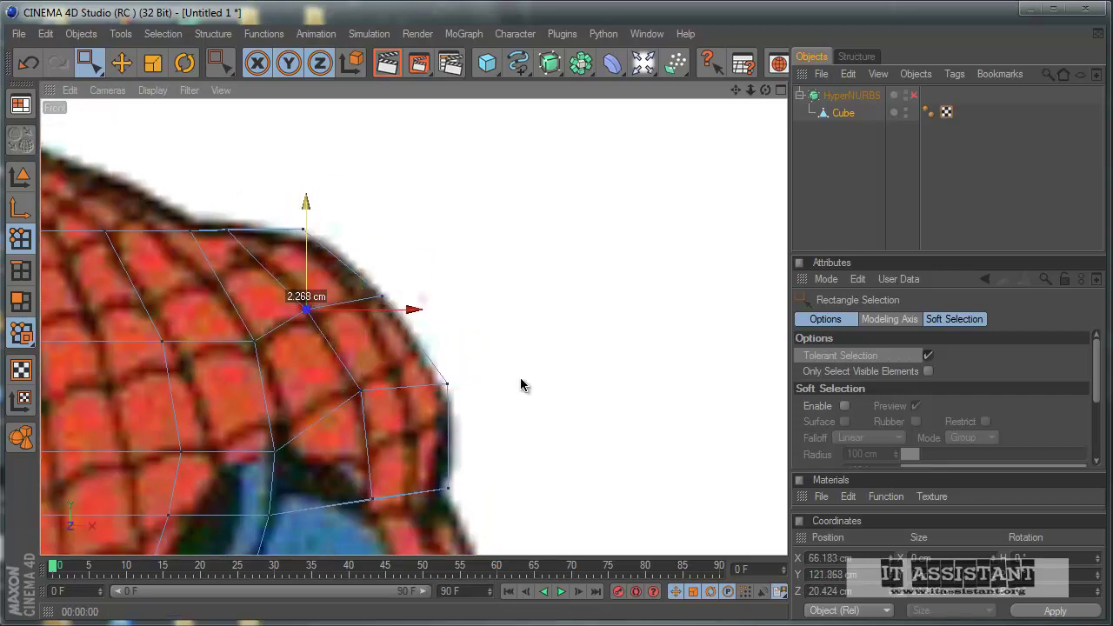
click(247, 230)
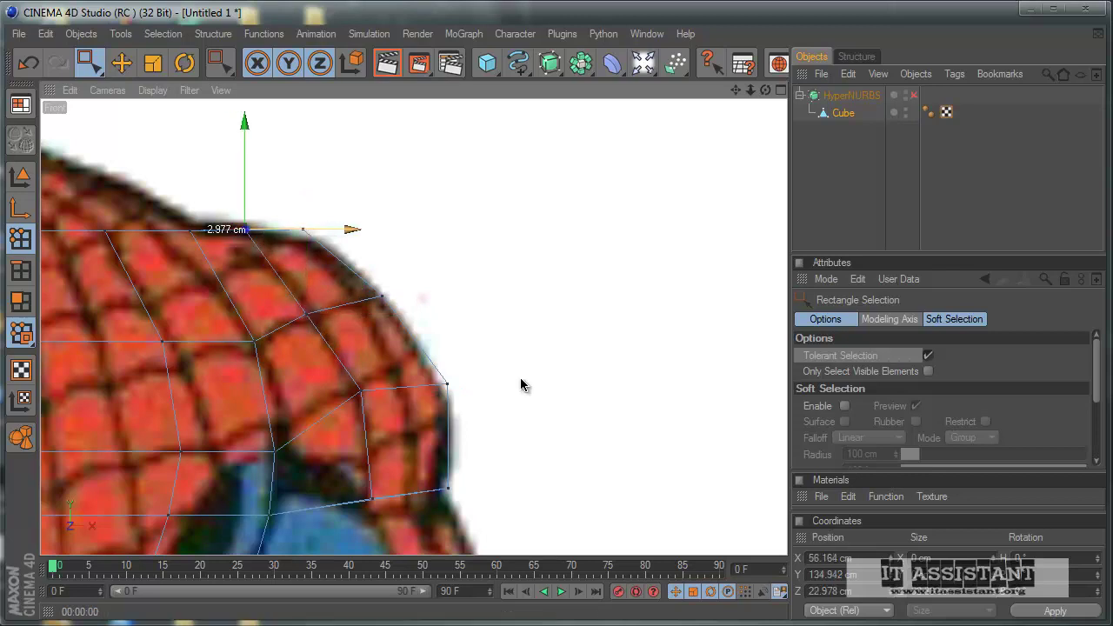
drag(521, 379, 520, 380)
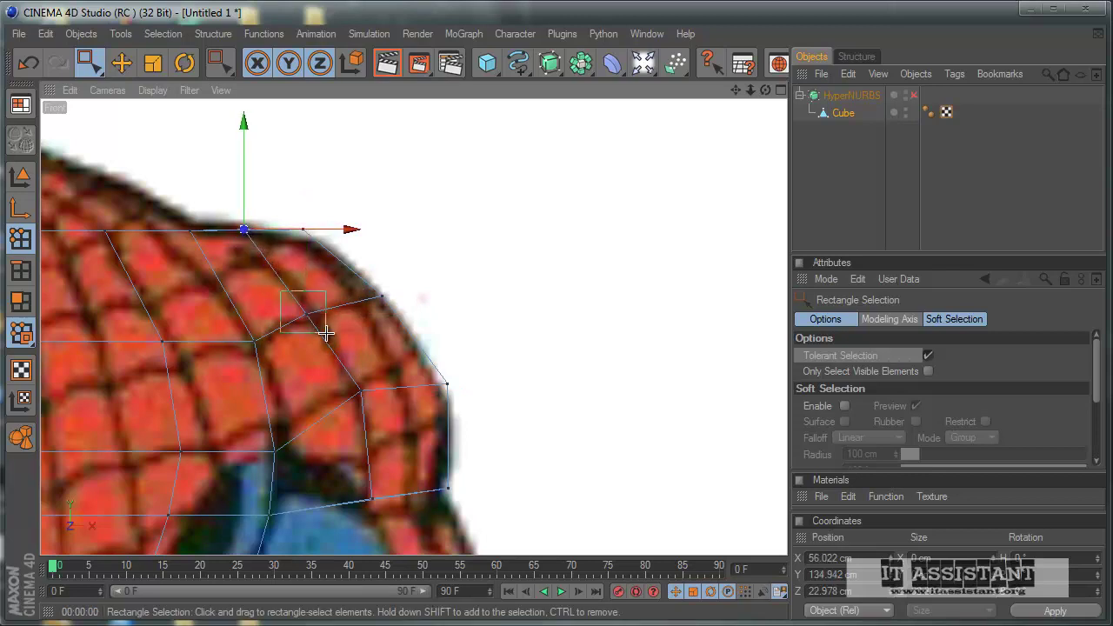
drag(326, 333, 327, 335)
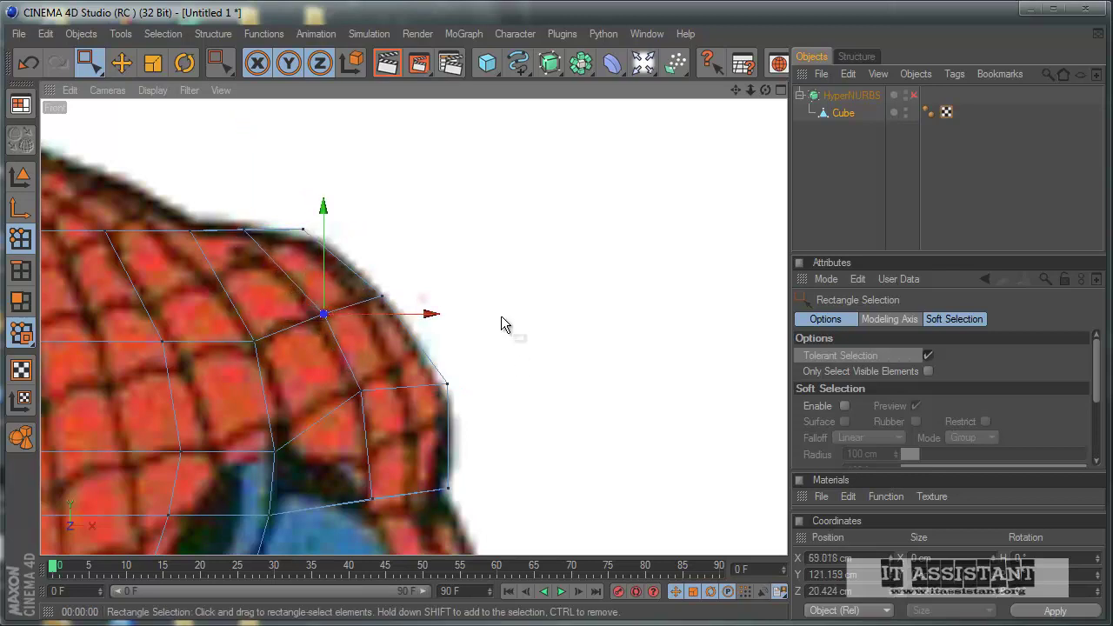
alt+middle_drag(523, 387, 470, 336)
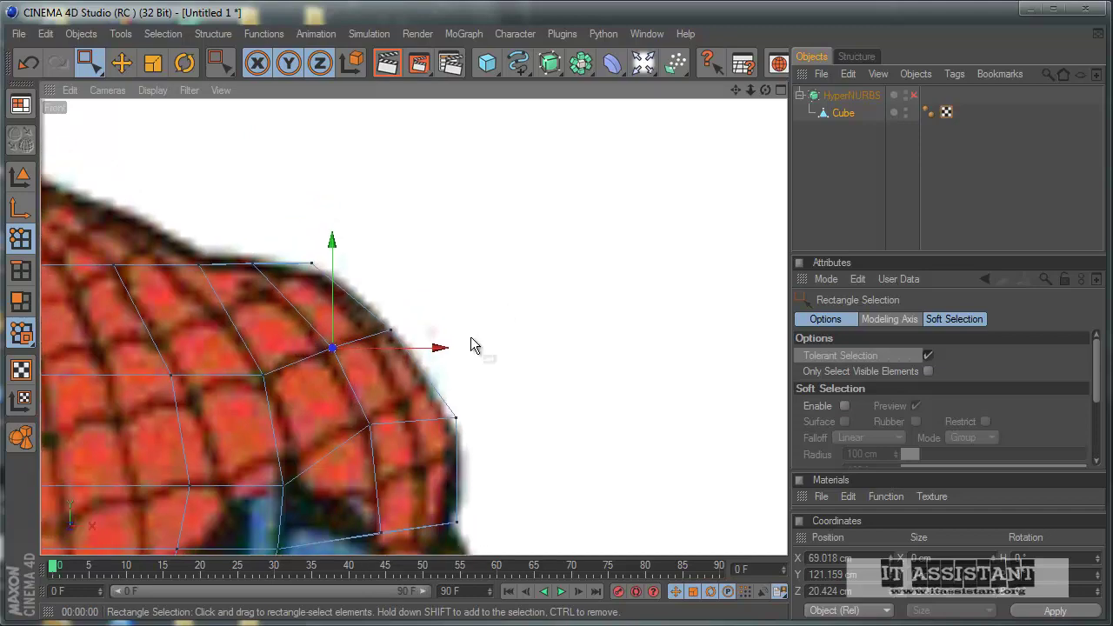
middle_click(516, 452)
middle_click(282, 242)
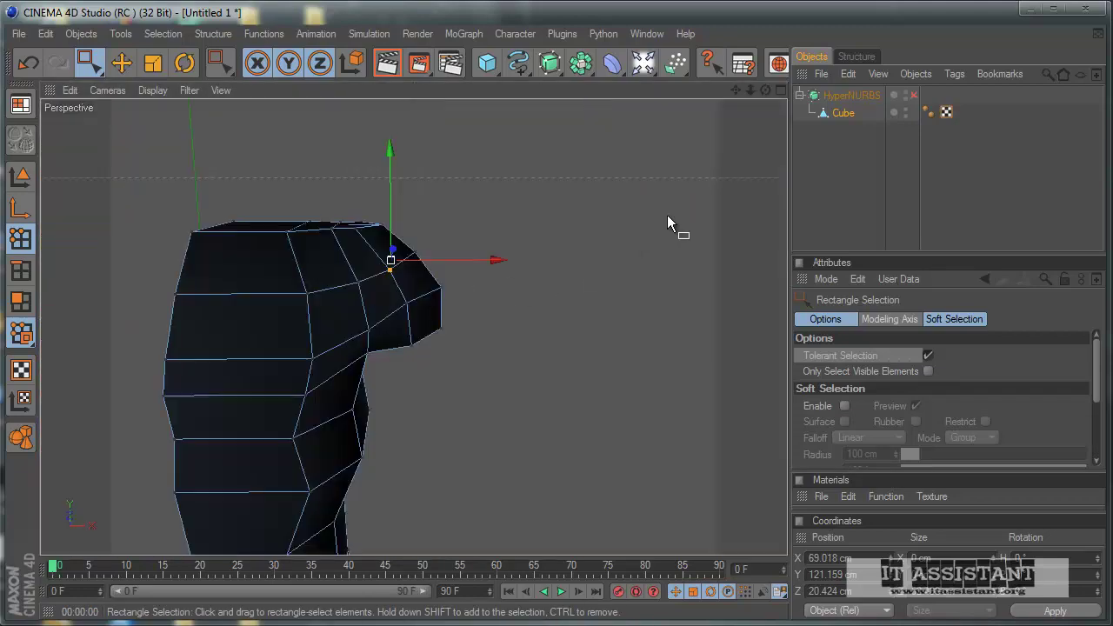
Turn HyperNURBS back on, deselect everything and orbit to inspect the smoothed shoulder bulge
click(913, 94)
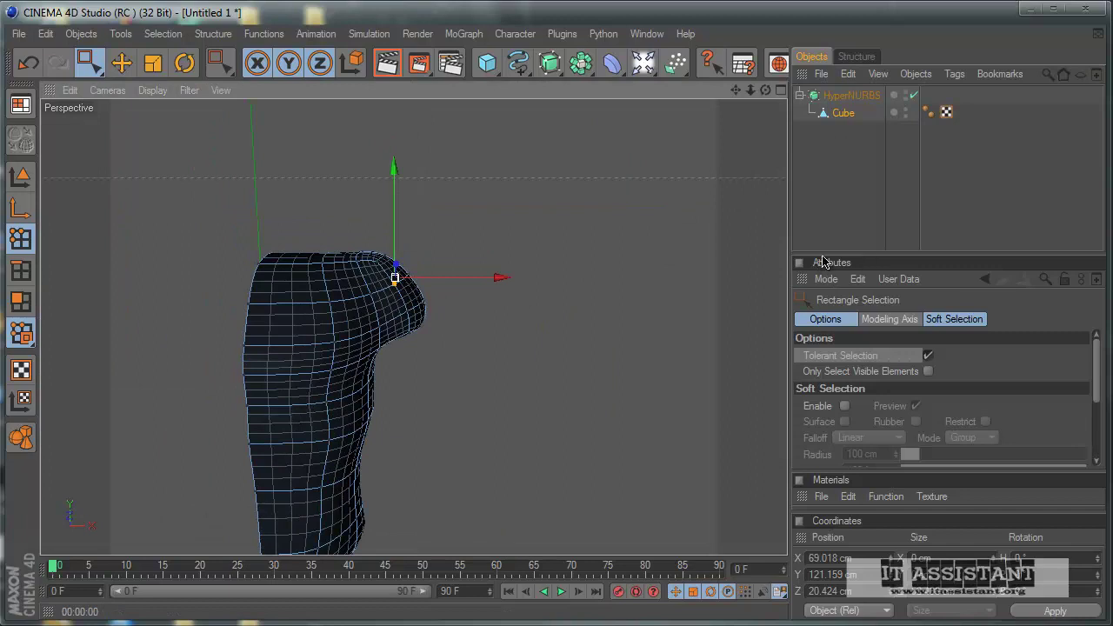
click(843, 240)
mouse_move(521, 370)
alt+mouse_down()
mouse_move(528, 378)
mouse_move(511, 379)
mouse_move(521, 370)
mouse_move(524, 392)
mouse_move(578, 339)
alt+mouse_up()
Save As spiderman.c4d, confirming Yes to overwrite the existing file
click(18, 33)
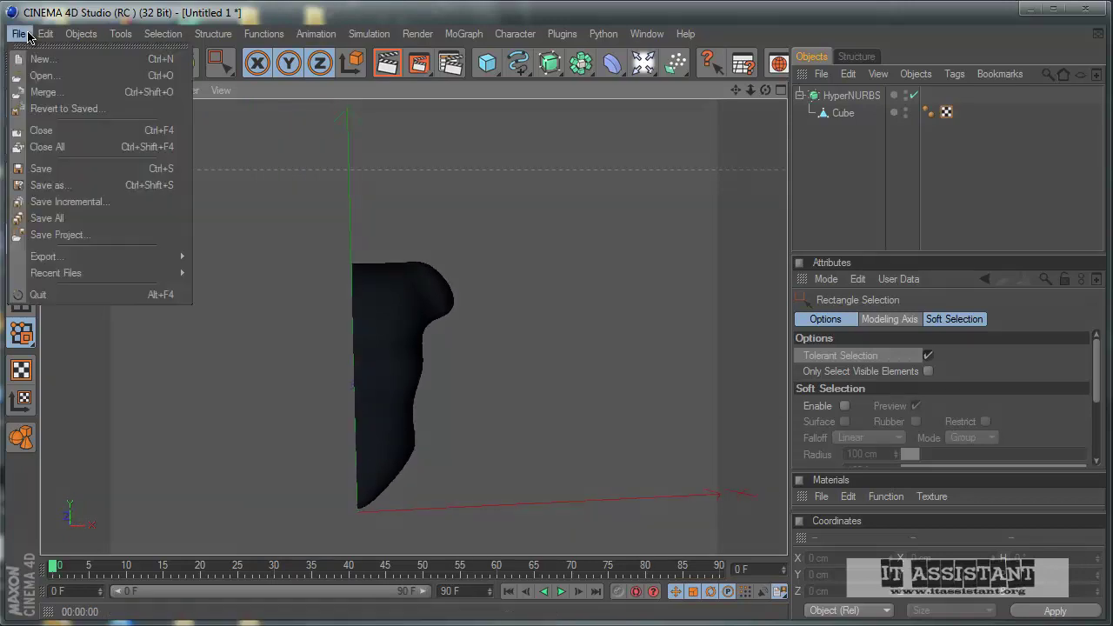
click(75, 185)
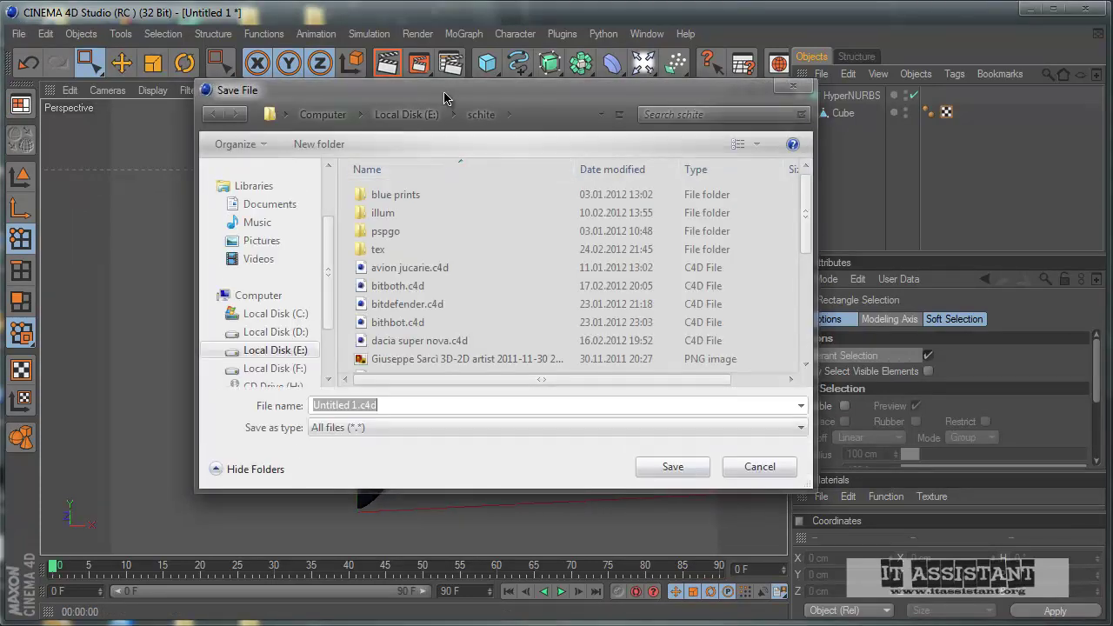
drag(443, 99, 434, 87)
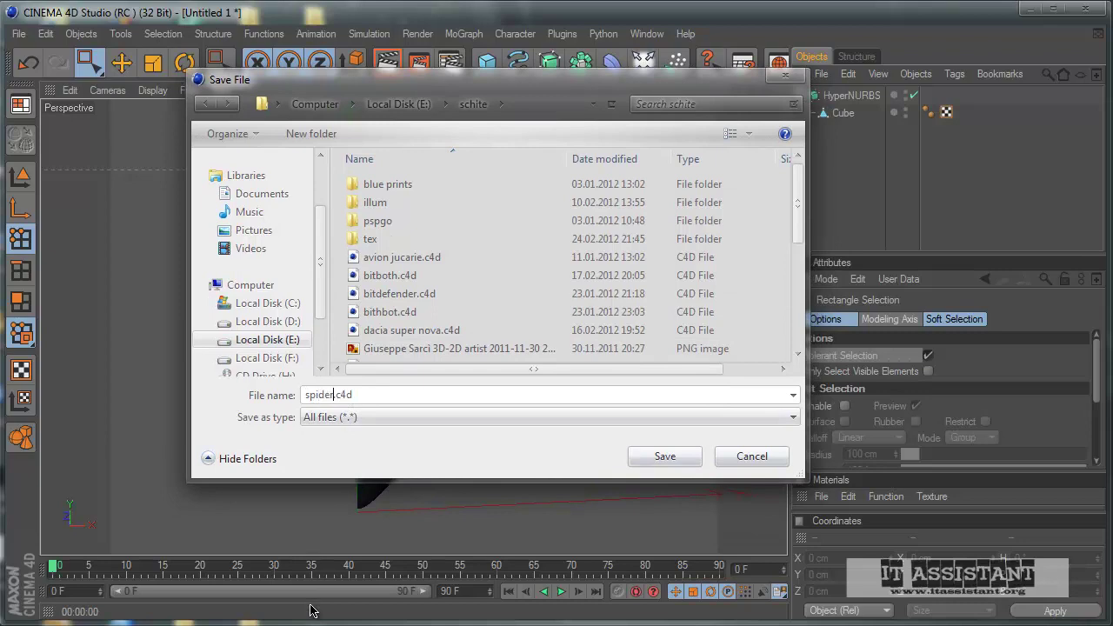
text(man)
key(Return)
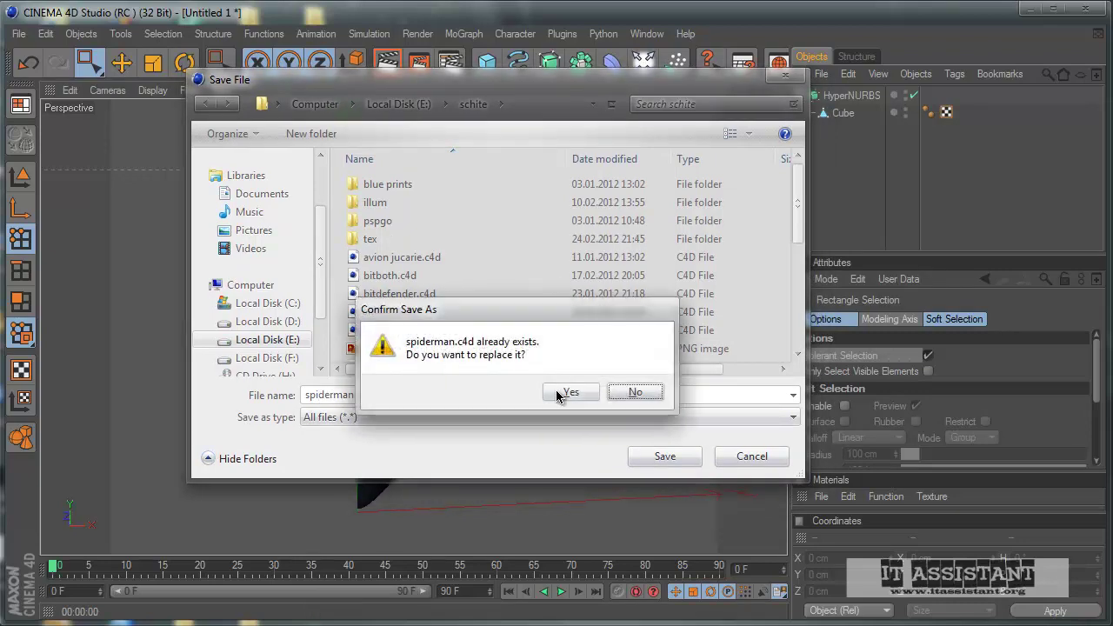
click(559, 396)
mouse_move(521, 374)
alt+mouse_down()
mouse_move(469, 392)
mouse_move(521, 373)
mouse_move(521, 385)
mouse_move(514, 380)
mouse_move(733, 291)
alt+mouse_up()
scroll(468, 394, up, 2)
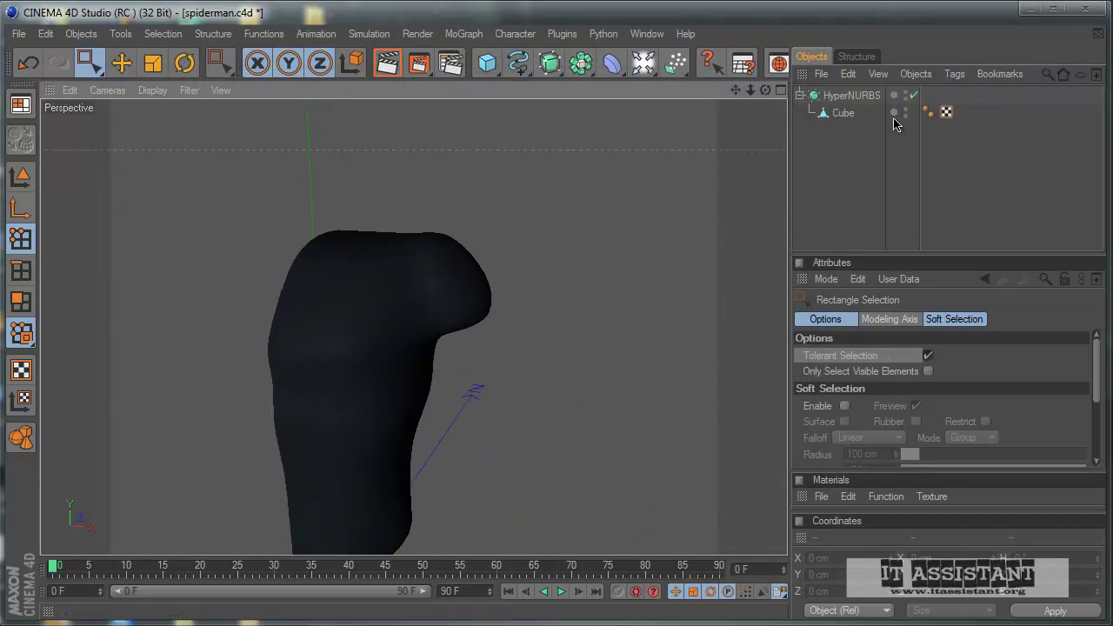
Select the Cube, turn HyperNURBS off and inspect the shoulder stub's end face in Polygon mode
click(842, 114)
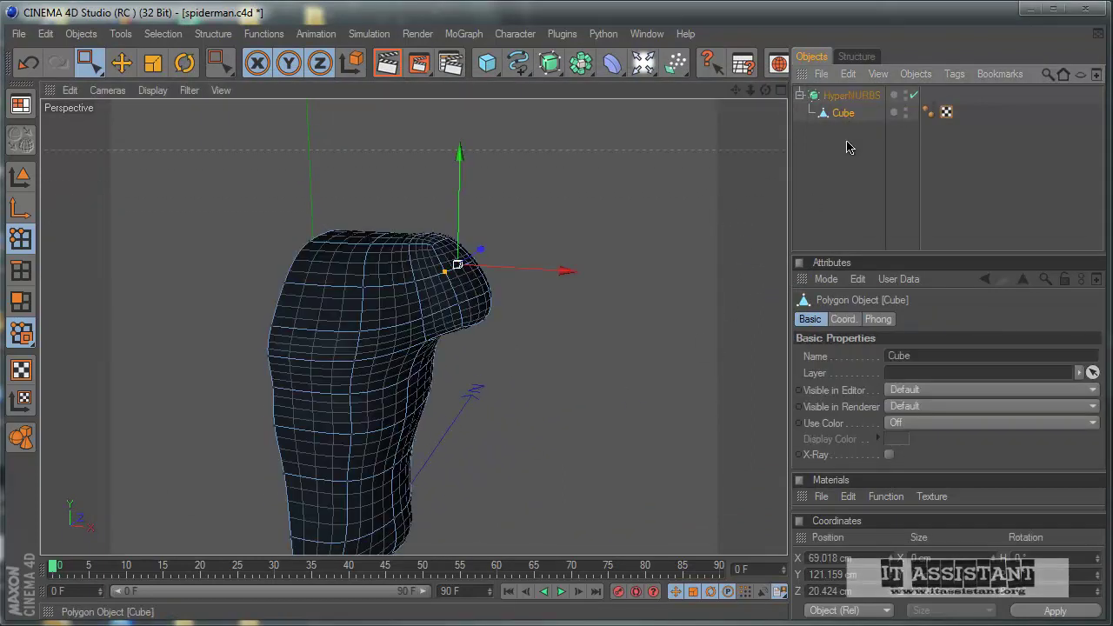
click(913, 95)
mouse_move(727, 175)
alt+mouse_down()
mouse_move(631, 328)
mouse_move(498, 391)
mouse_move(528, 377)
mouse_move(509, 382)
mouse_move(523, 396)
mouse_move(513, 382)
alt+mouse_up()
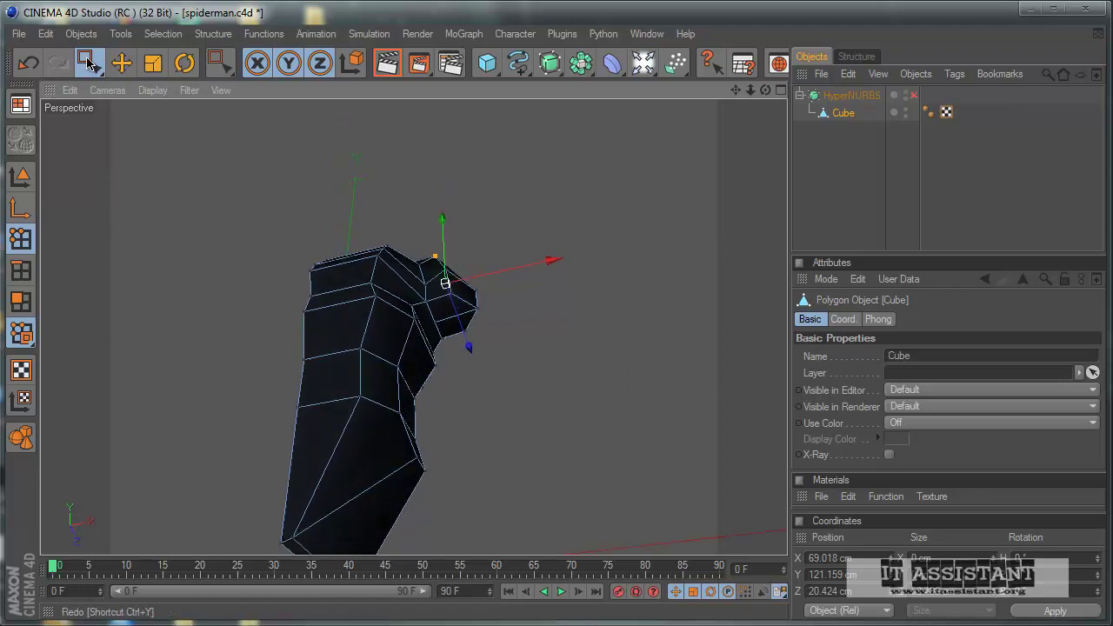
click(26, 305)
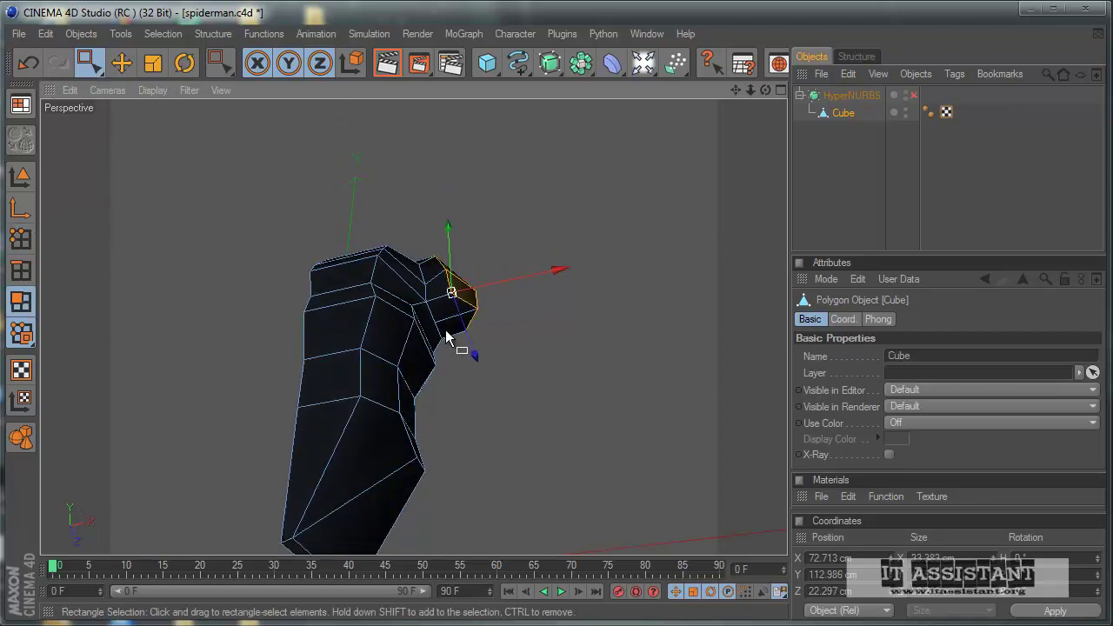
alt+drag(518, 365, 520, 386)
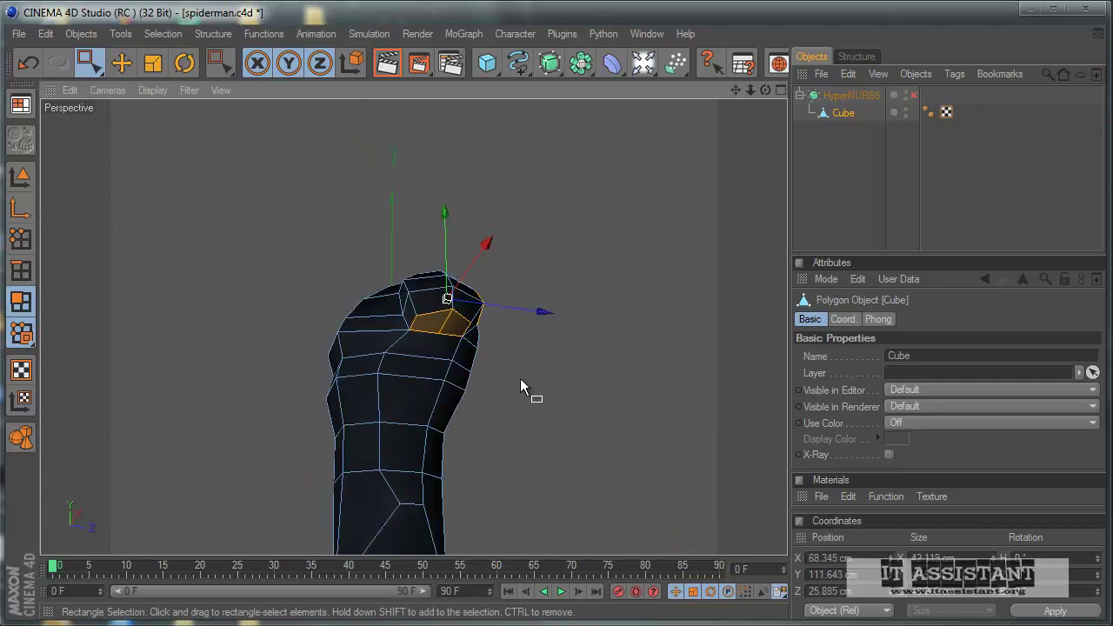
mouse_move(566, 437)
alt+mouse_down()
mouse_move(609, 266)
mouse_move(529, 390)
mouse_move(509, 371)
alt+mouse_up()
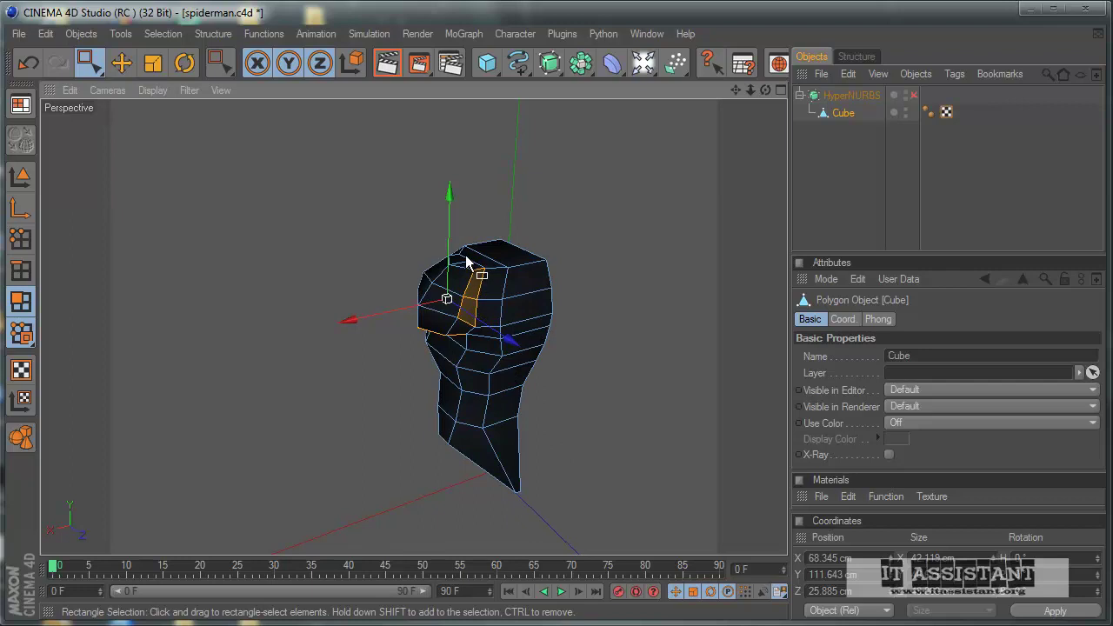
mouse_move(493, 333)
alt+mouse_down()
mouse_move(513, 340)
mouse_move(511, 398)
mouse_move(470, 346)
mouse_move(521, 385)
mouse_move(487, 364)
alt+mouse_up()
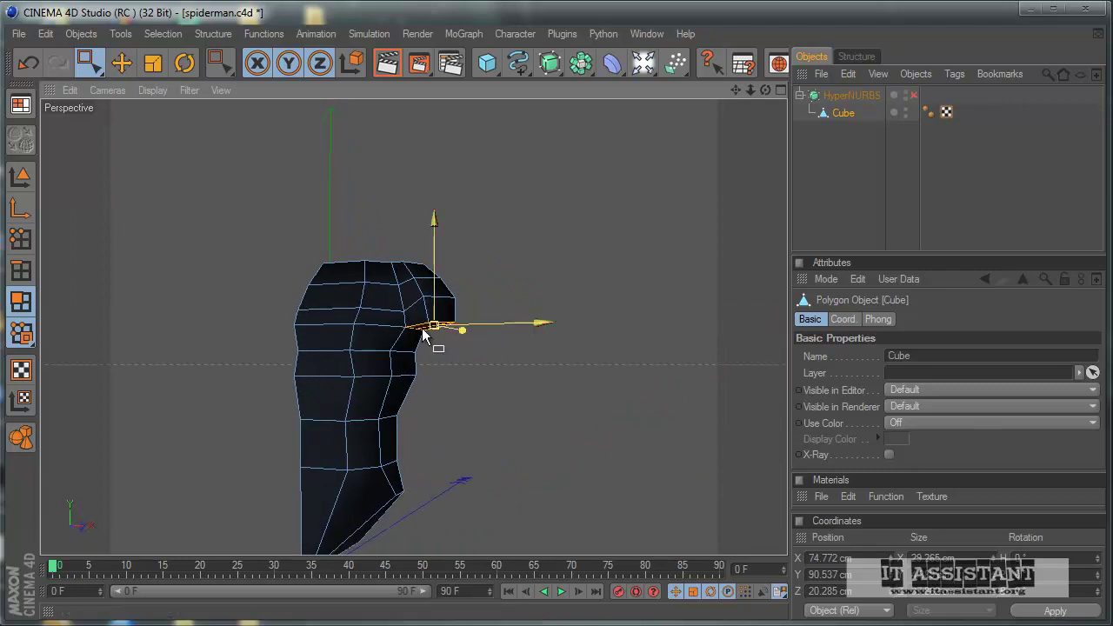
alt+drag(486, 406, 524, 390)
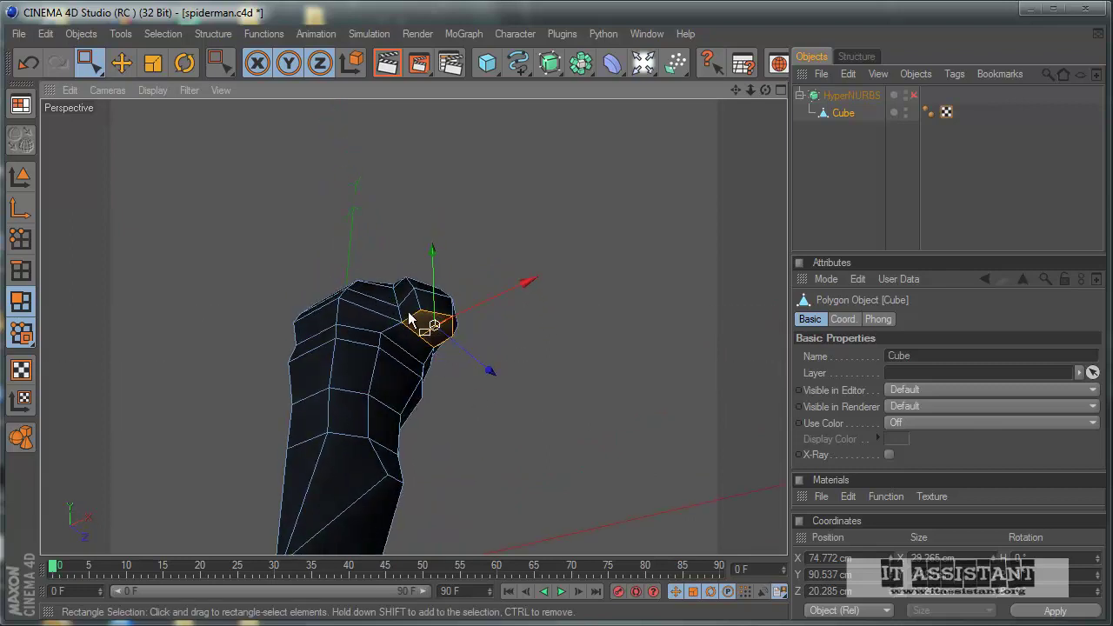
click(437, 341)
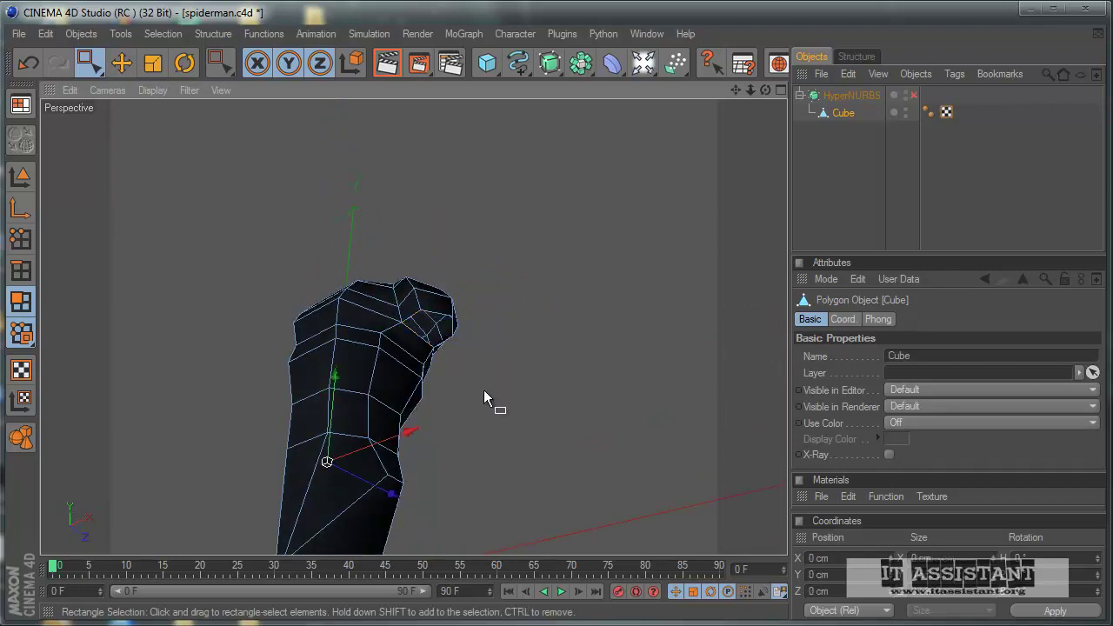
Briefly compare with HyperNURBS on, then switch it off and reselect the Cube cage
mouse_move(498, 474)
alt+mouse_down()
mouse_move(525, 351)
mouse_move(1004, 175)
alt+mouse_up()
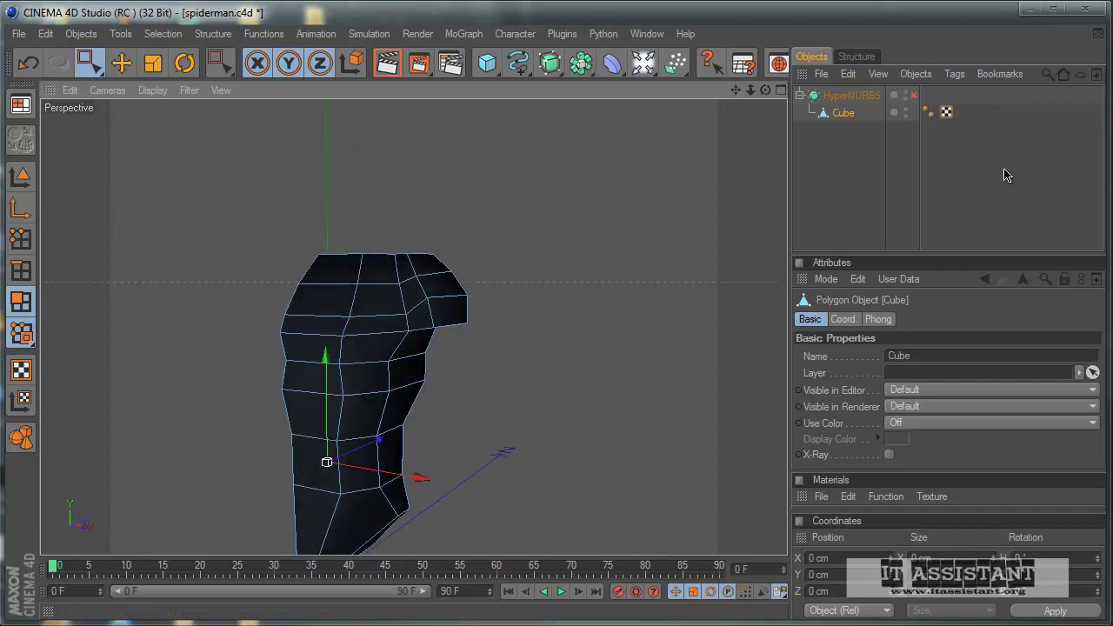
click(913, 96)
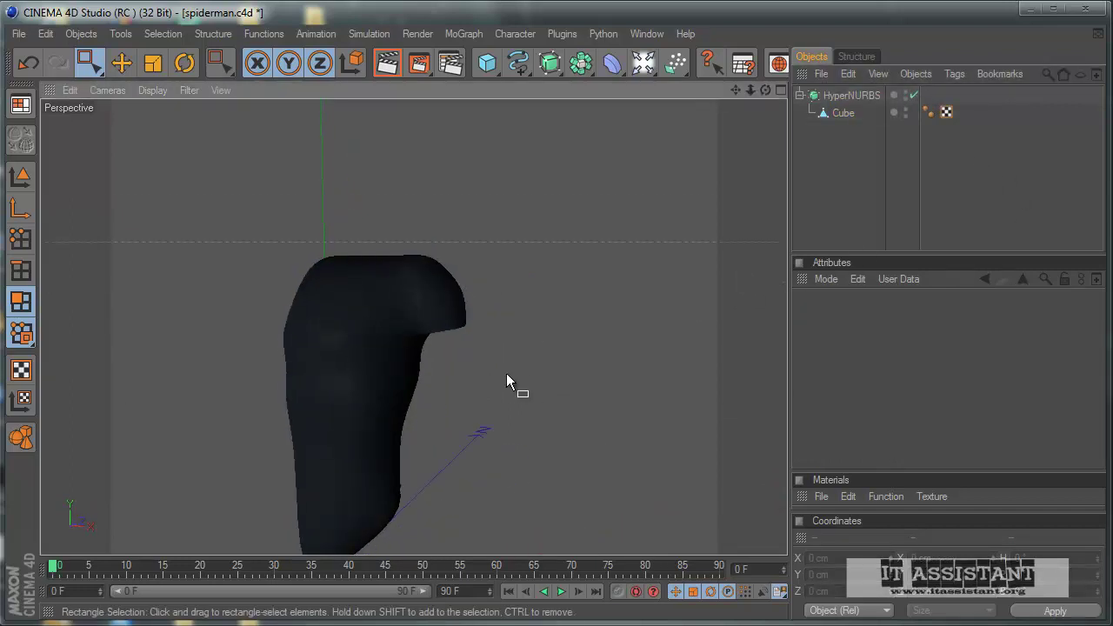
mouse_move(506, 373)
alt+mouse_down()
mouse_move(534, 392)
mouse_move(515, 372)
mouse_move(518, 382)
alt+mouse_up()
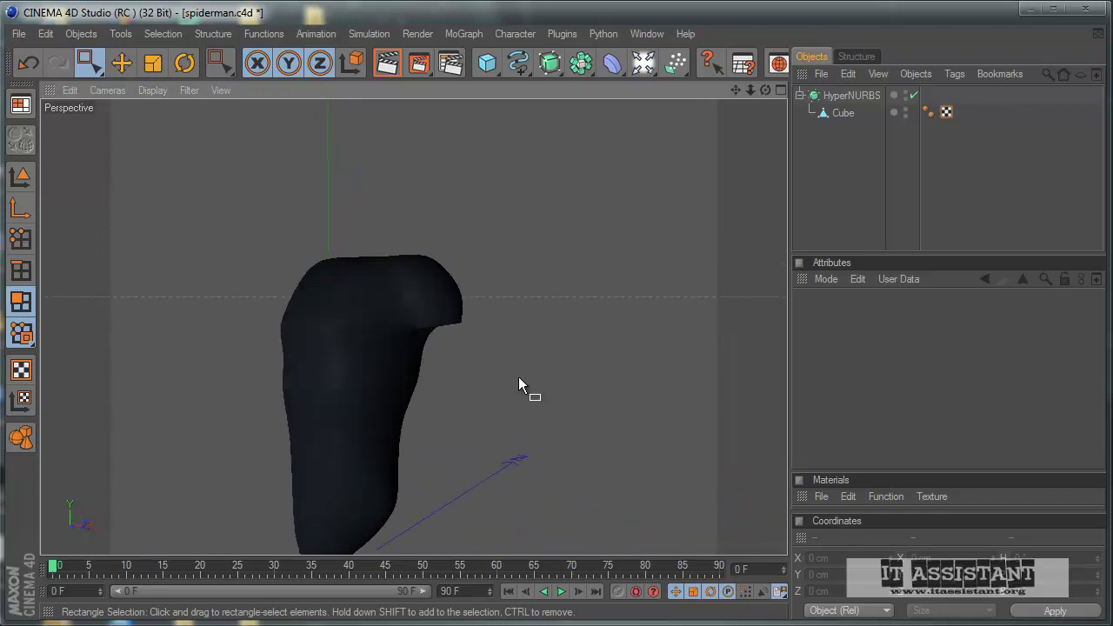
click(912, 95)
click(836, 113)
mouse_move(644, 354)
alt+mouse_down()
mouse_move(580, 333)
mouse_move(640, 353)
mouse_move(580, 195)
alt+mouse_up()
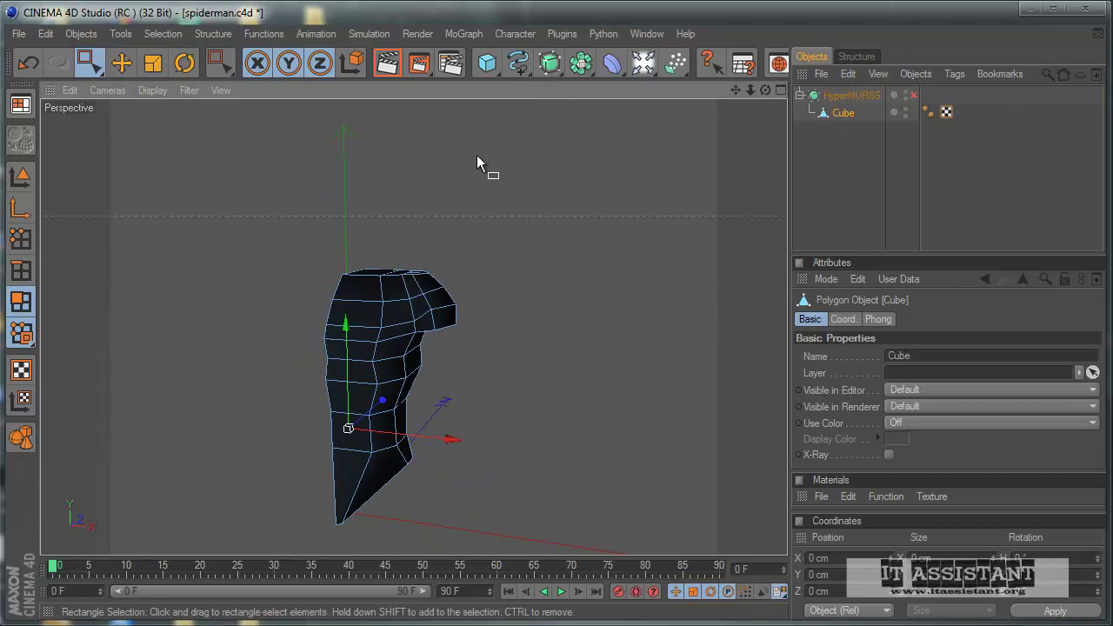
Add a Cylinder primitive and zoom out in the maximised front view
click(492, 68)
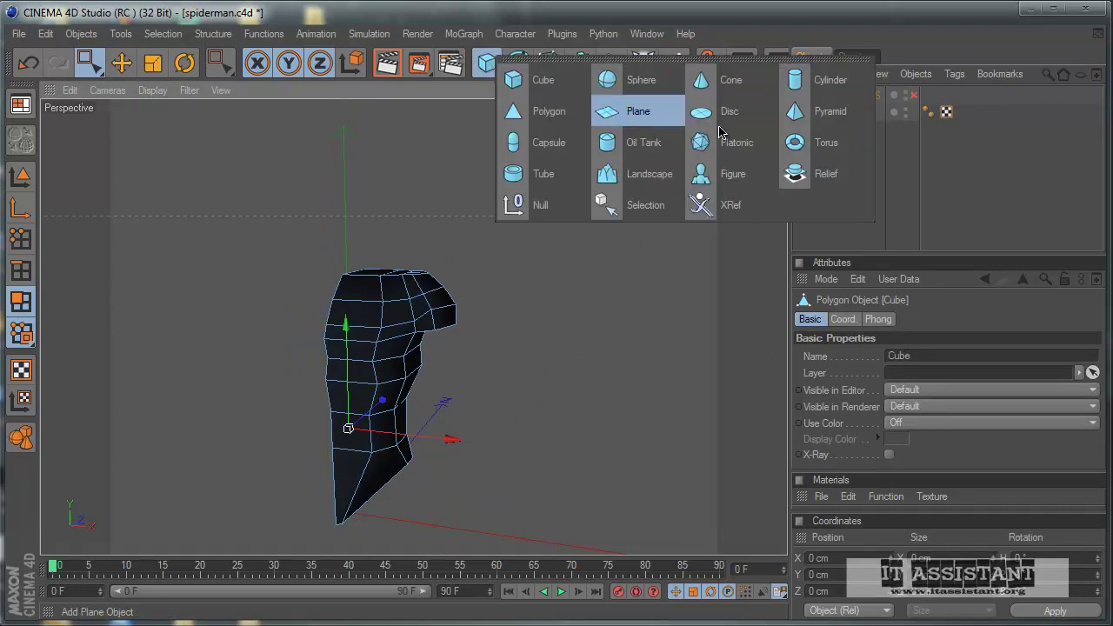
click(818, 79)
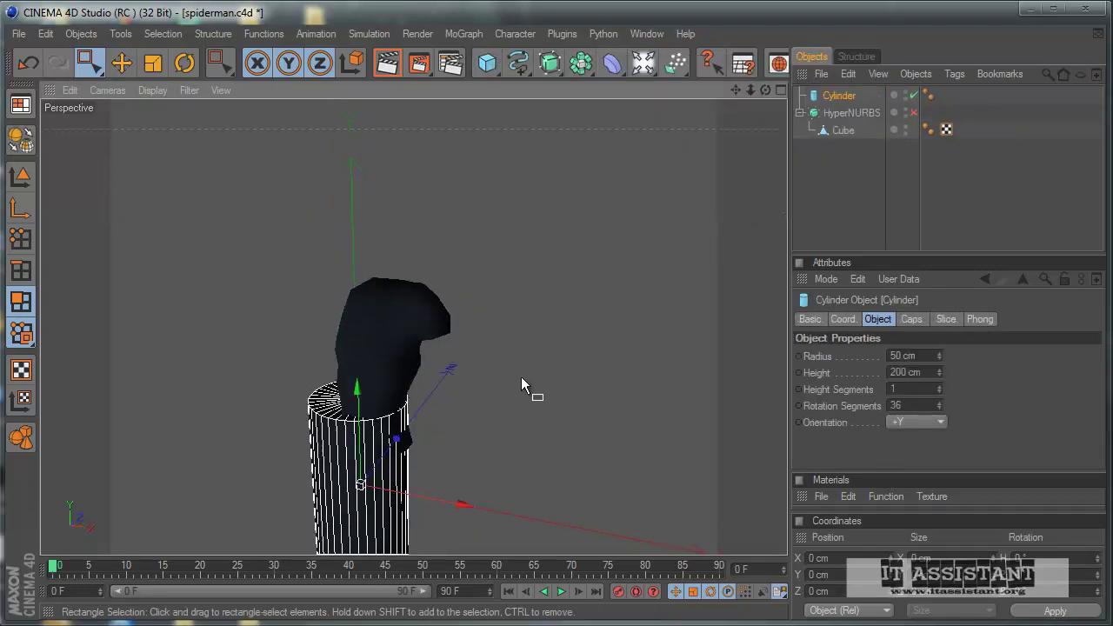
middle_click(521, 399)
middle_click(645, 441)
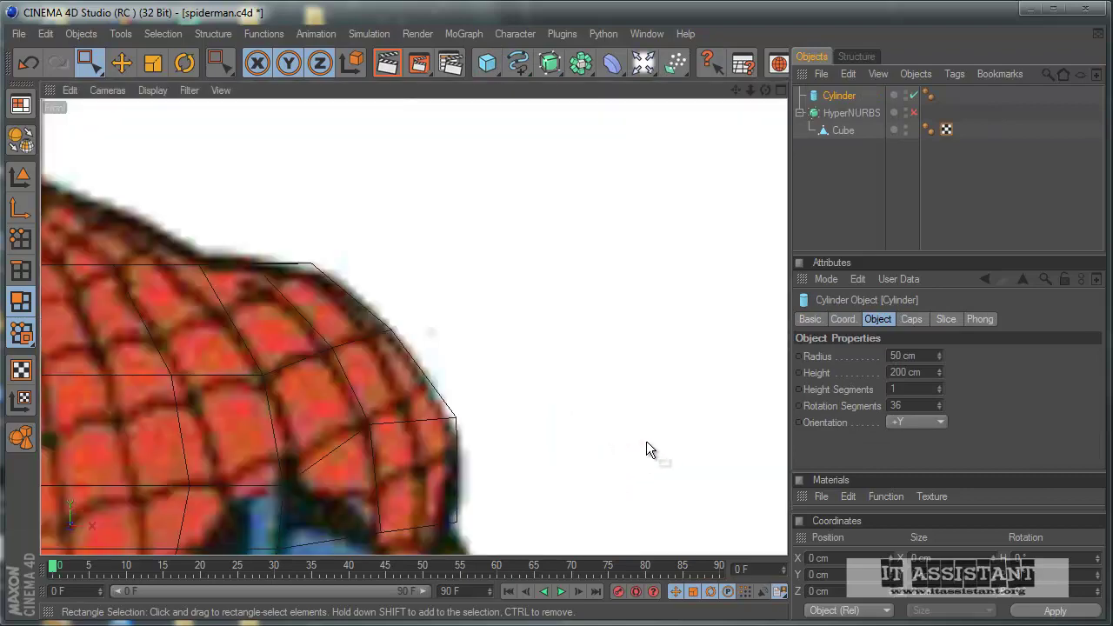
scroll(626, 445, down, 2)
scroll(605, 448, down, 3)
scroll(601, 435, down, 3)
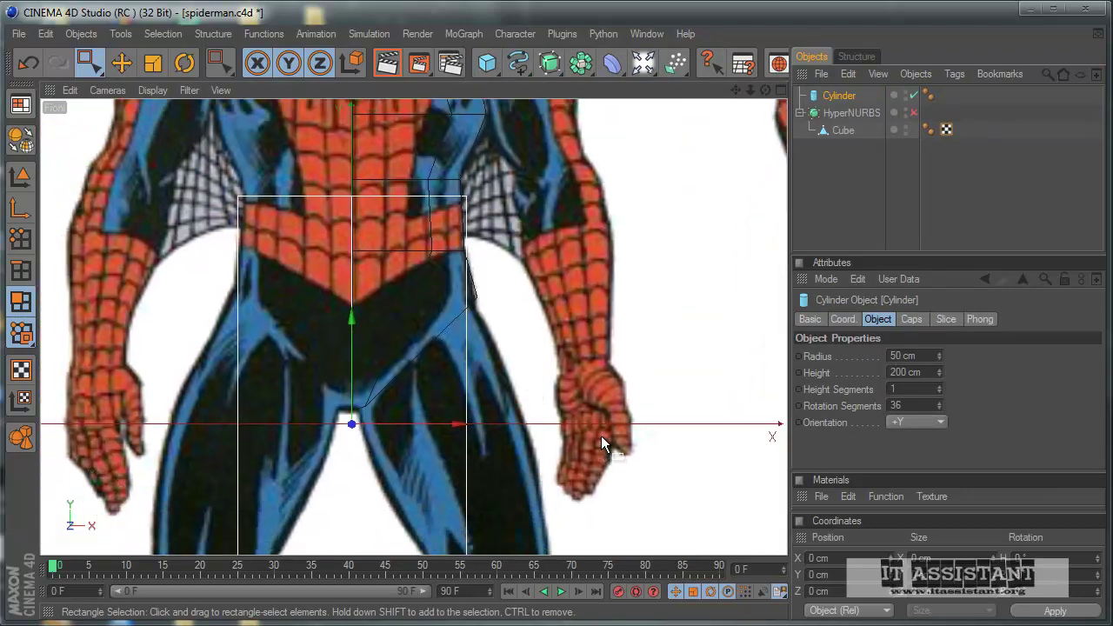
scroll(599, 441, down, 1)
Move the cylinder up and right so it sits beside the torso at upper-arm height
drag(385, 352, 386, 270)
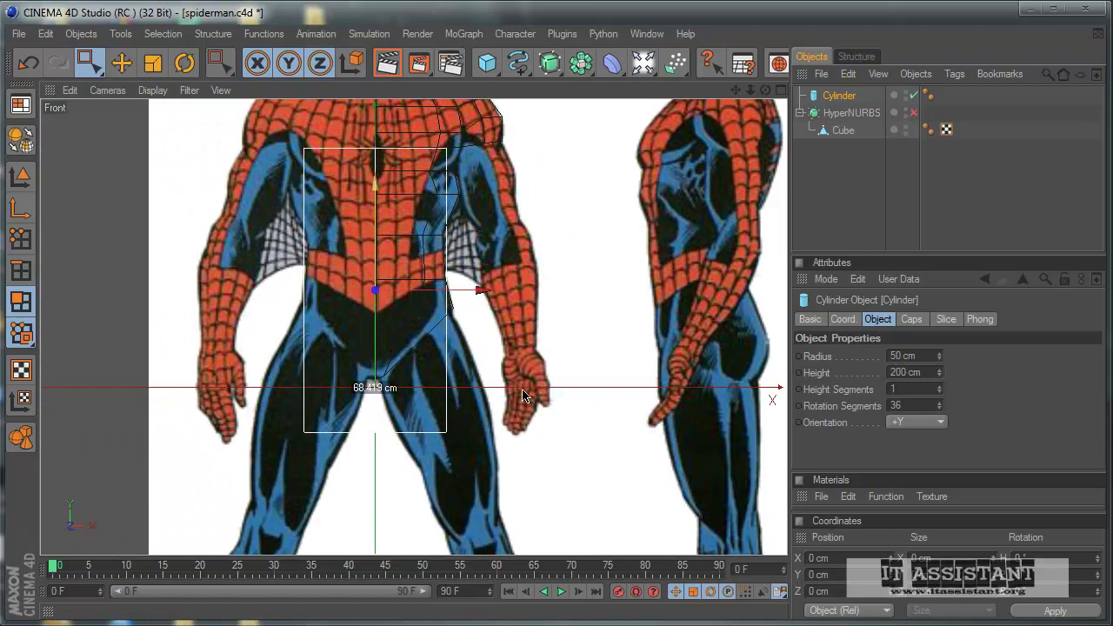
drag(472, 314, 647, 313)
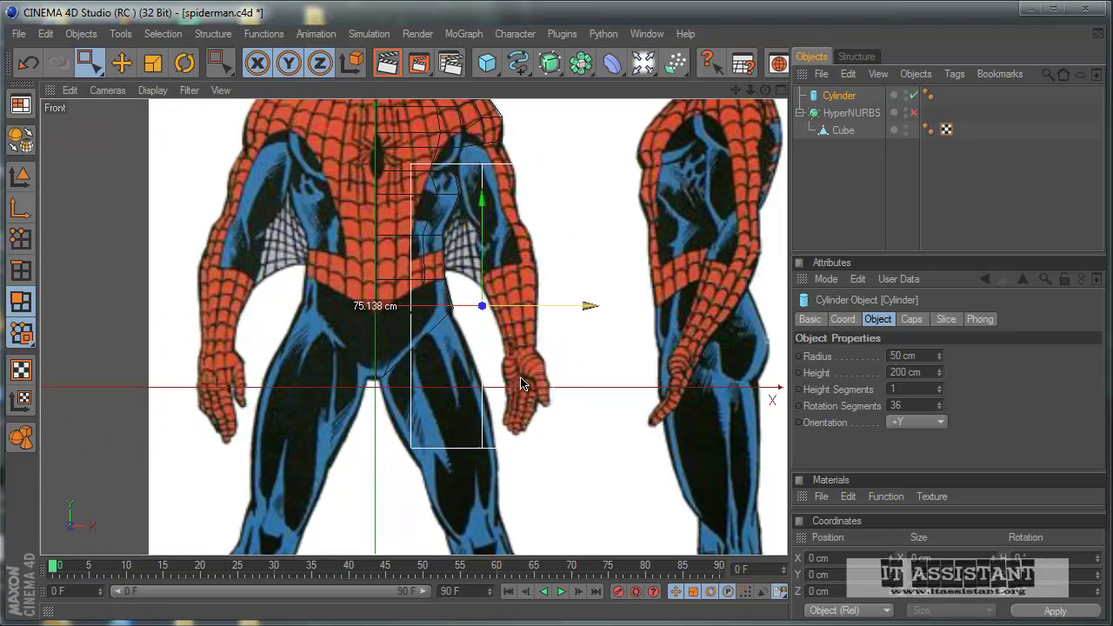
scroll(492, 271, down, 1)
alt+middle_drag(519, 378, 718, 356)
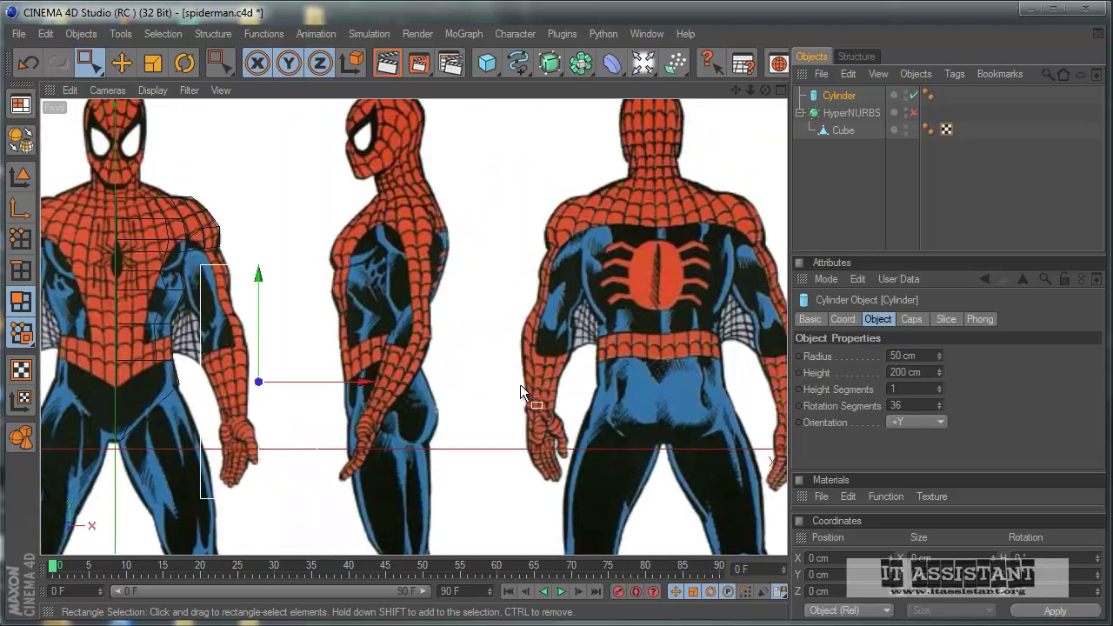
scroll(535, 408, up, 2)
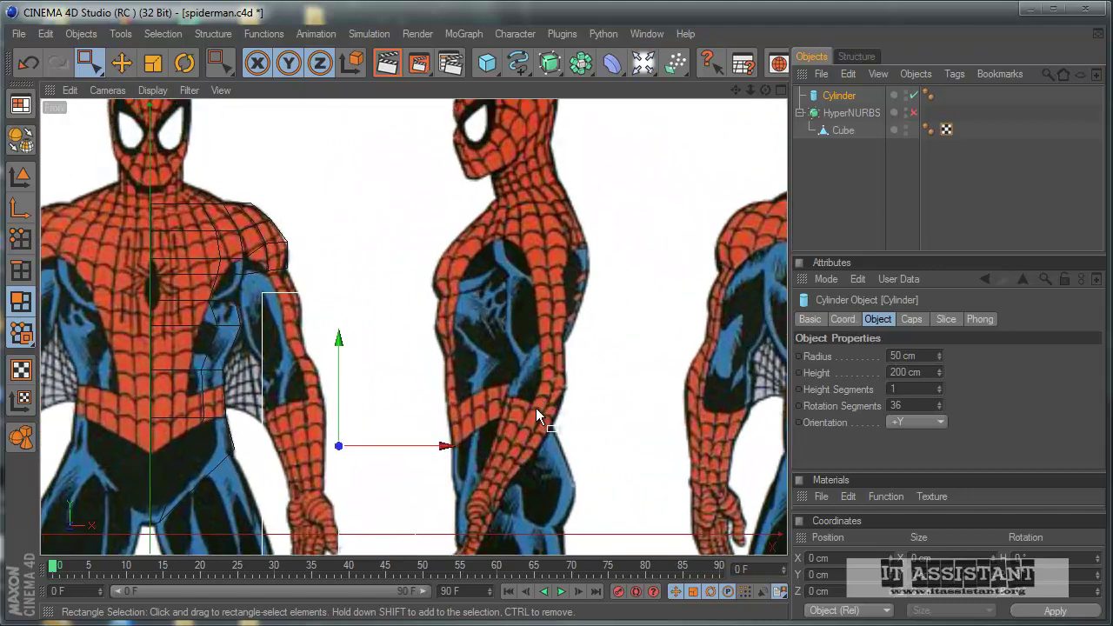
scroll(542, 445, up, 2)
scroll(526, 408, up, 1)
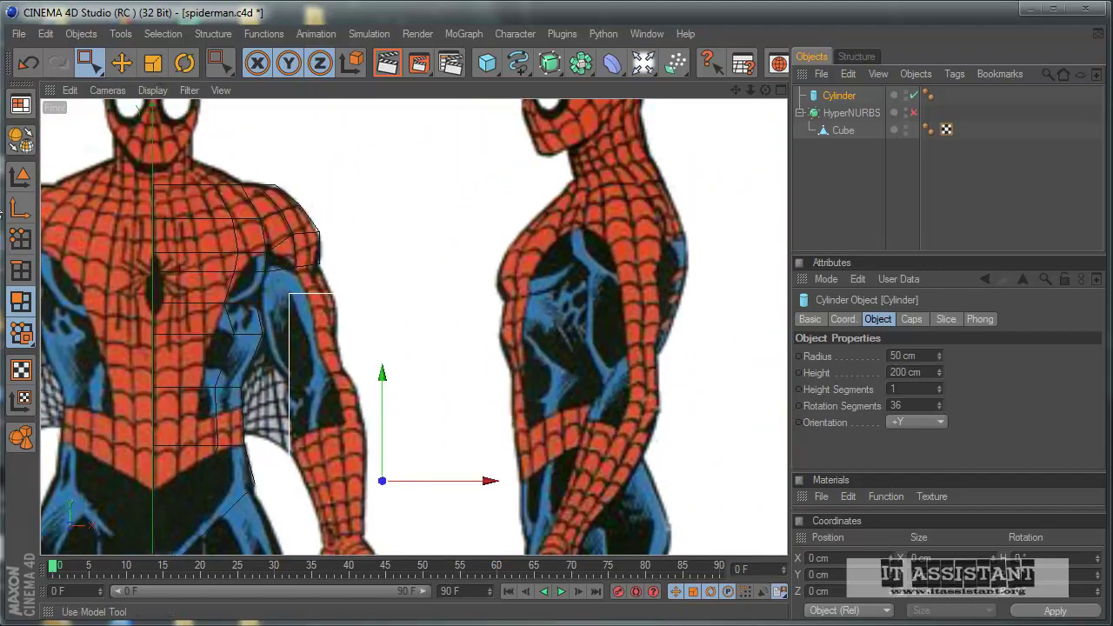
In Model mode, shrink the cylinder's radius to arm thickness and tilt it about 20°
click(22, 174)
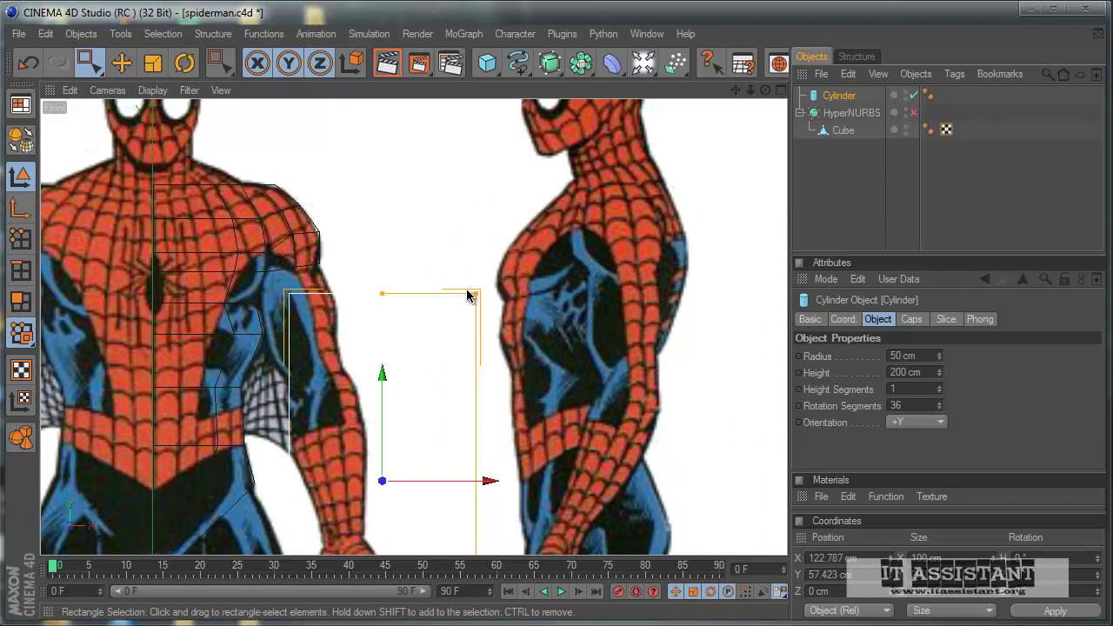
mouse_move(476, 294)
mouse_down()
mouse_move(522, 385)
mouse_move(532, 357)
mouse_up()
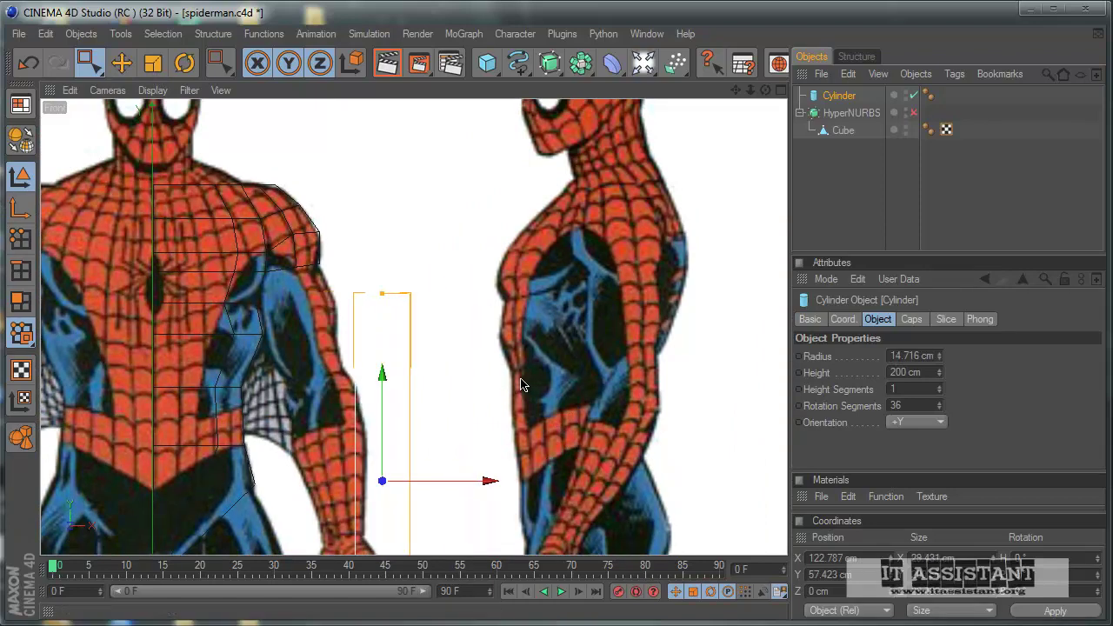
alt+middle_drag(531, 352, 521, 377)
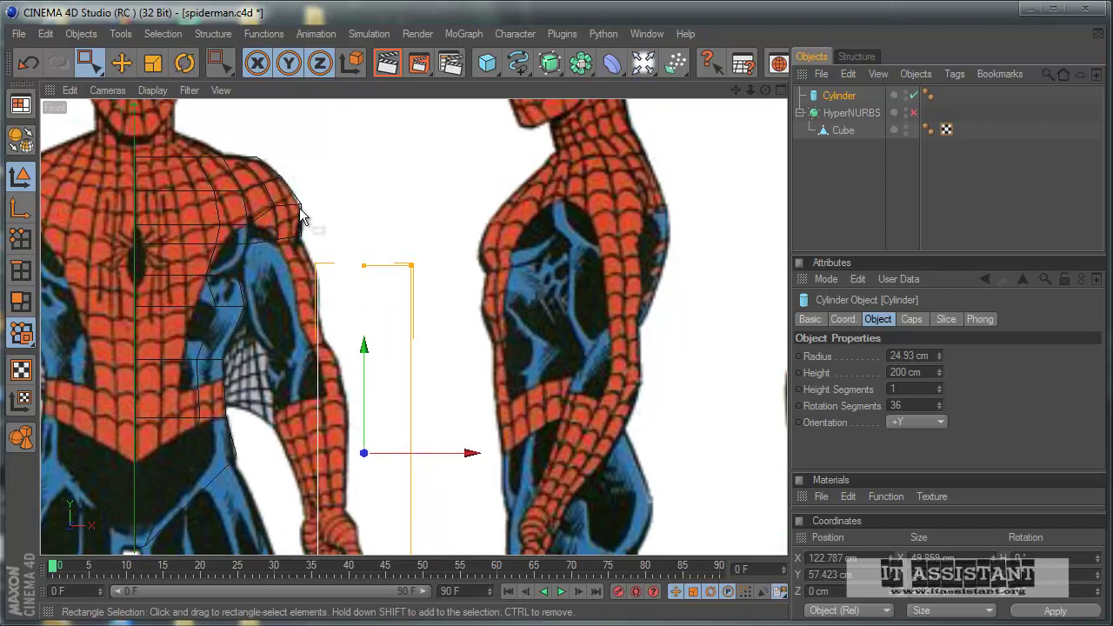
key(r)
drag(321, 405, 303, 425)
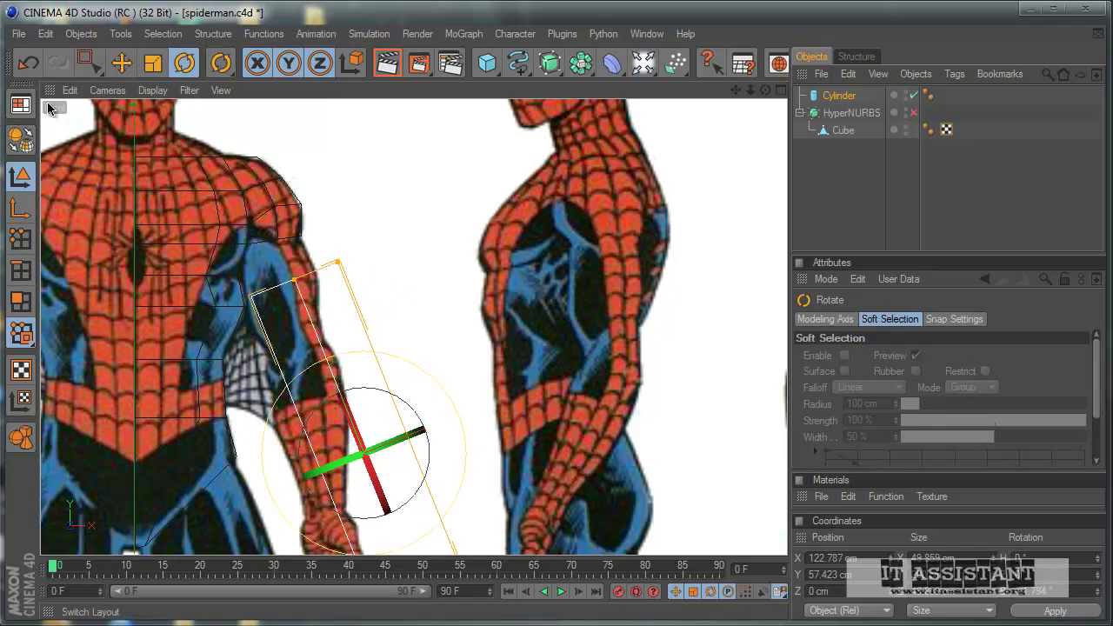
Move the cylinder toward the shoulder, narrow it further and shift it left onto the arm
key(e)
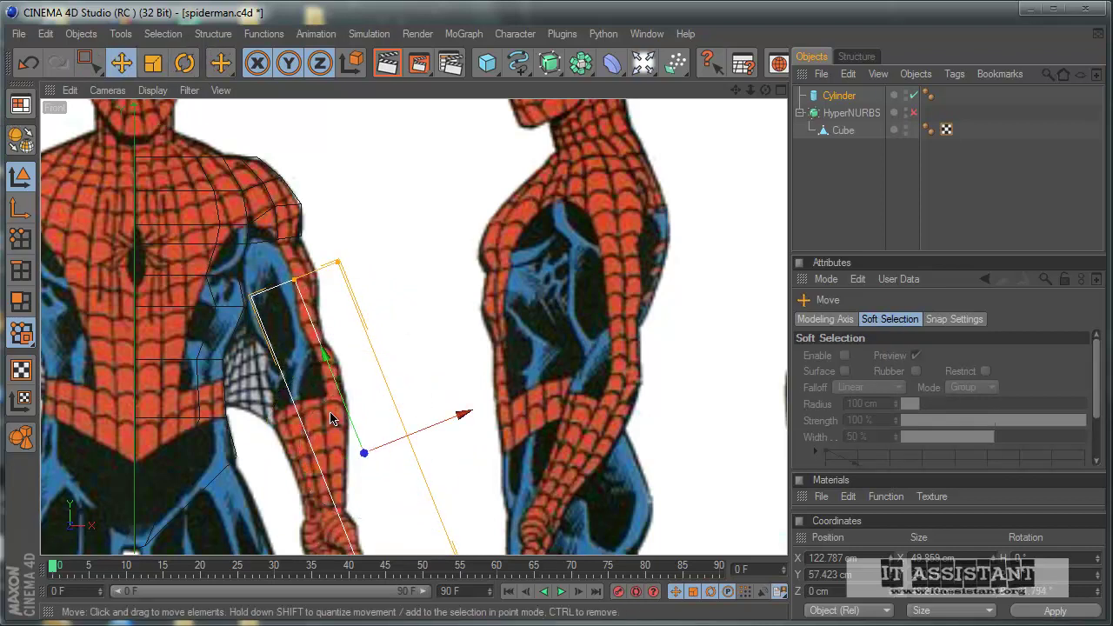
drag(346, 415, 334, 388)
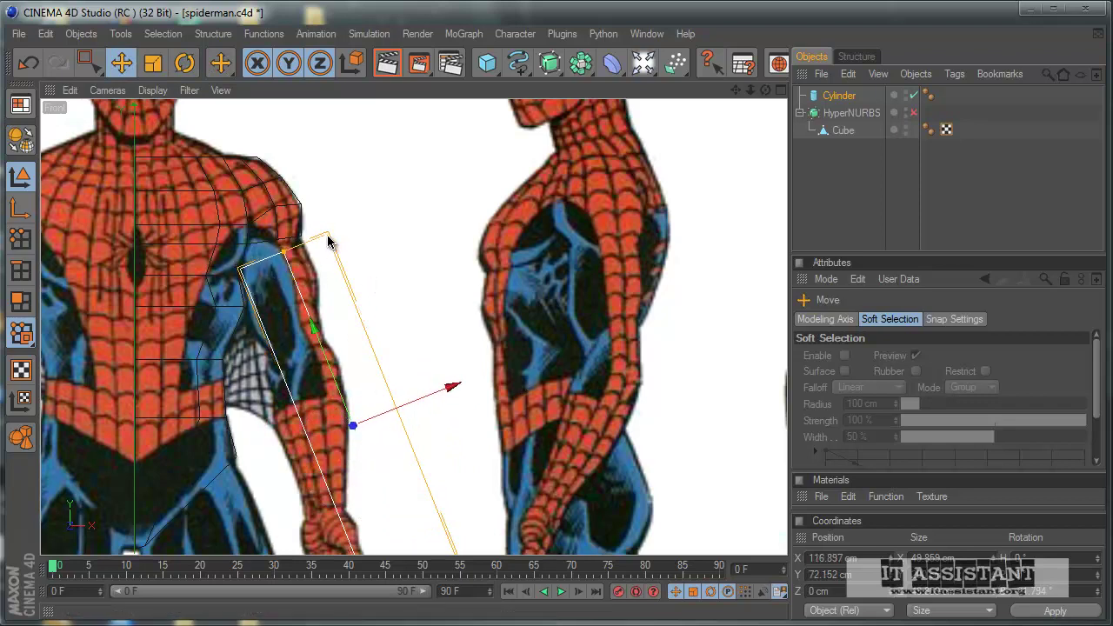
drag(329, 254, 522, 385)
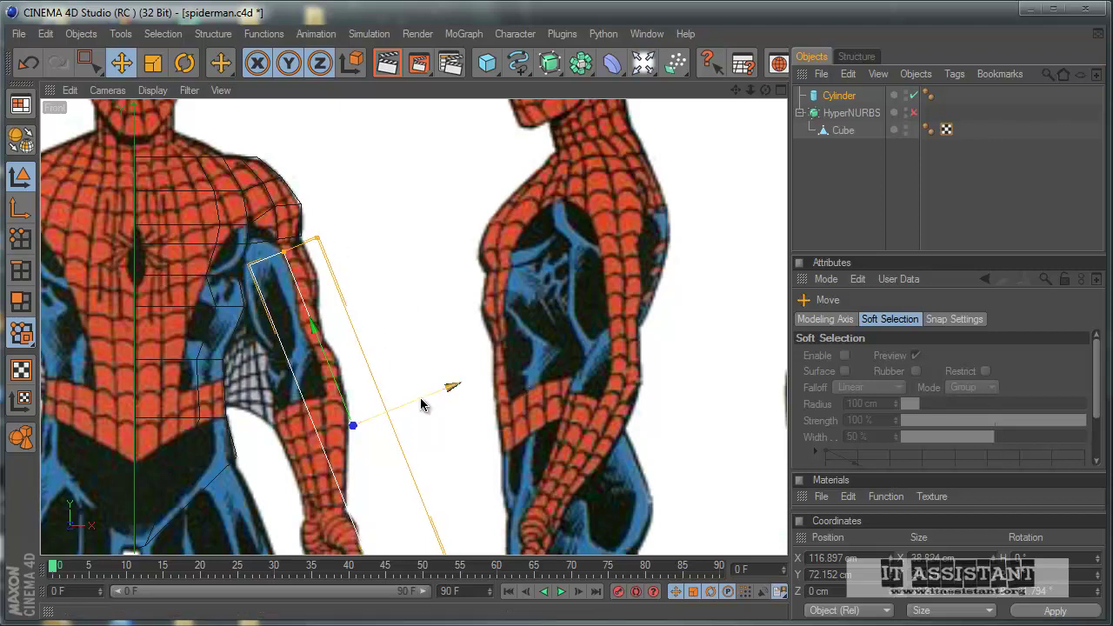
drag(422, 390, 417, 392)
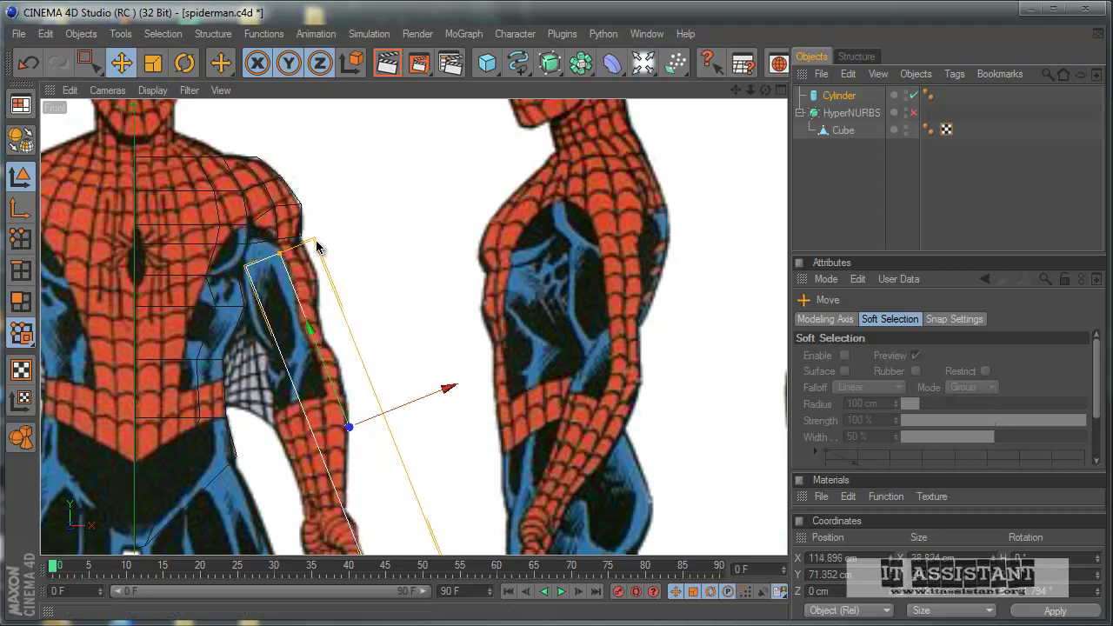
drag(315, 240, 344, 271)
drag(447, 388, 440, 391)
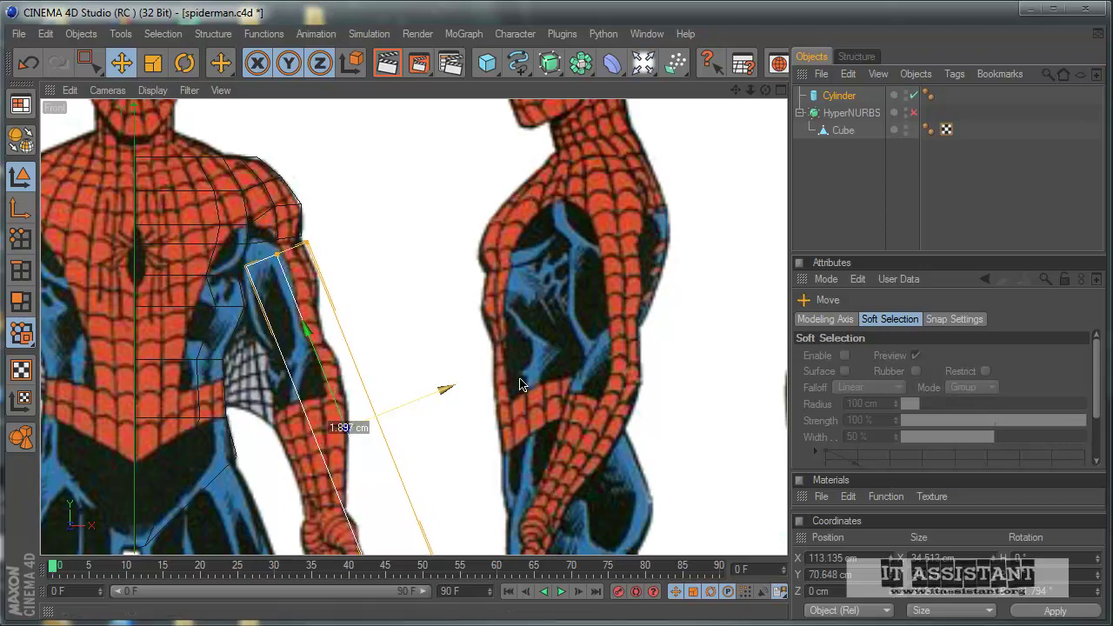
Raise the cylinder to meet the shoulder, then check the arm and torso in perspective
scroll(508, 442, down, 2)
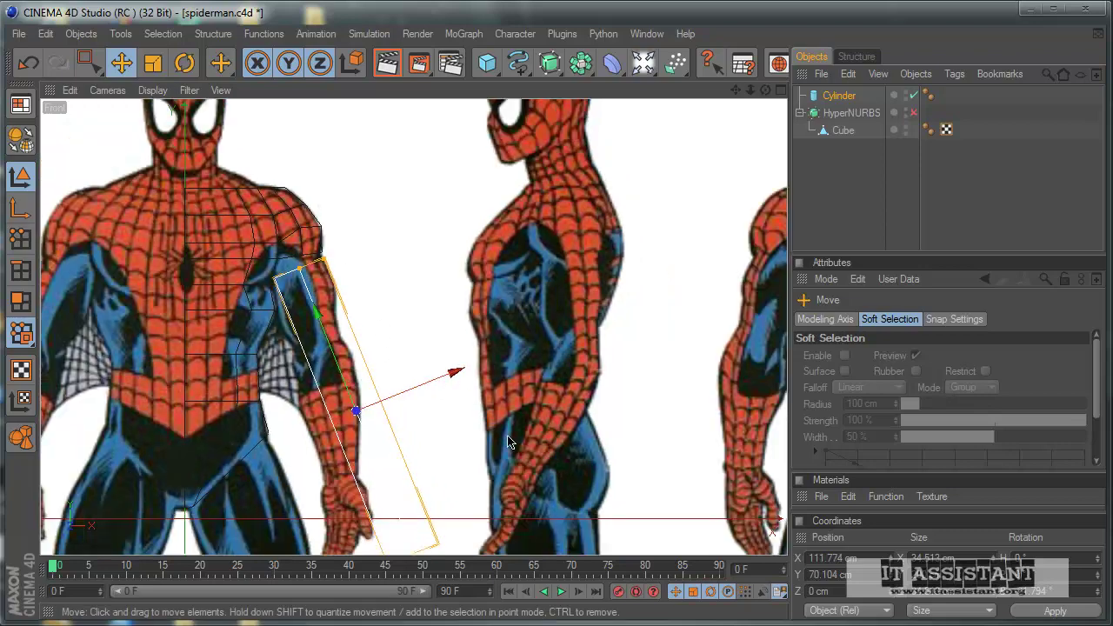
alt+middle_drag(513, 477, 504, 445)
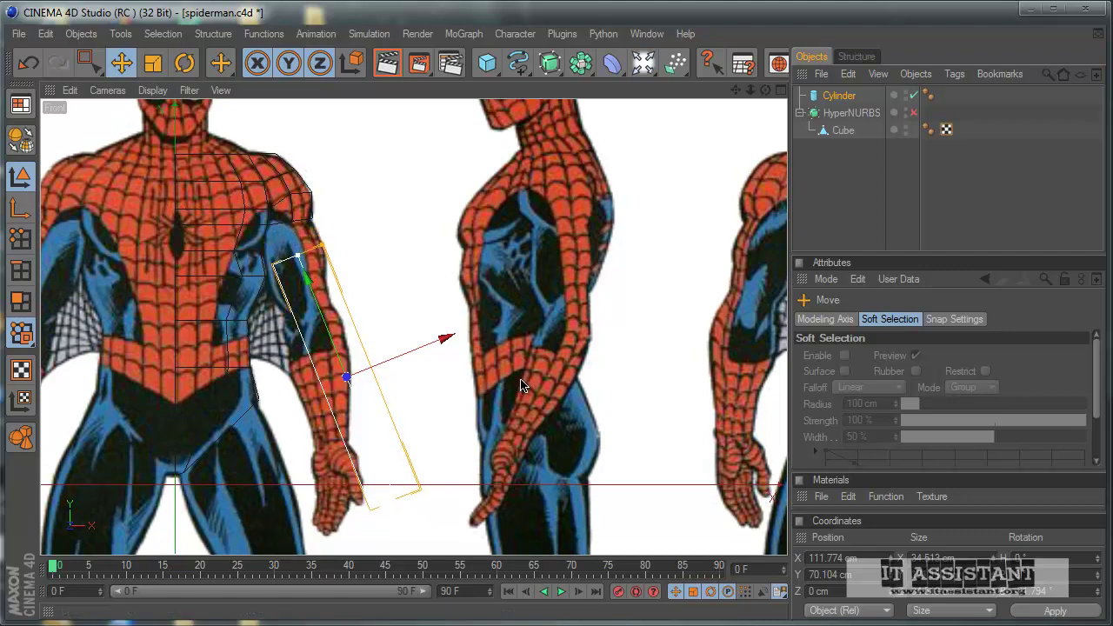
drag(521, 386, 521, 383)
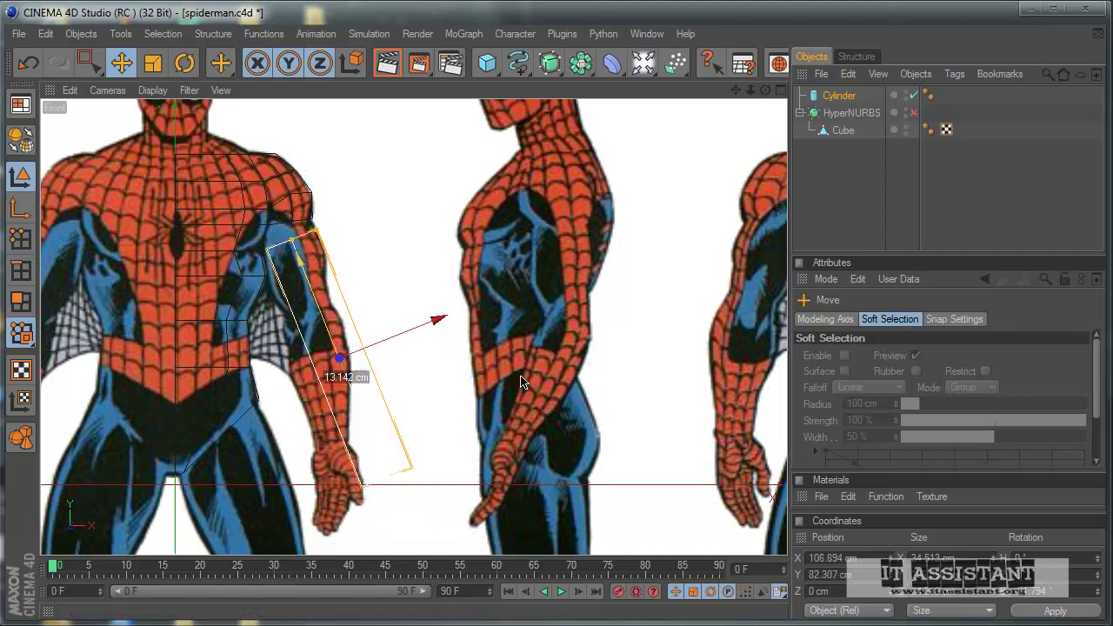
alt+middle_drag(521, 381, 519, 400)
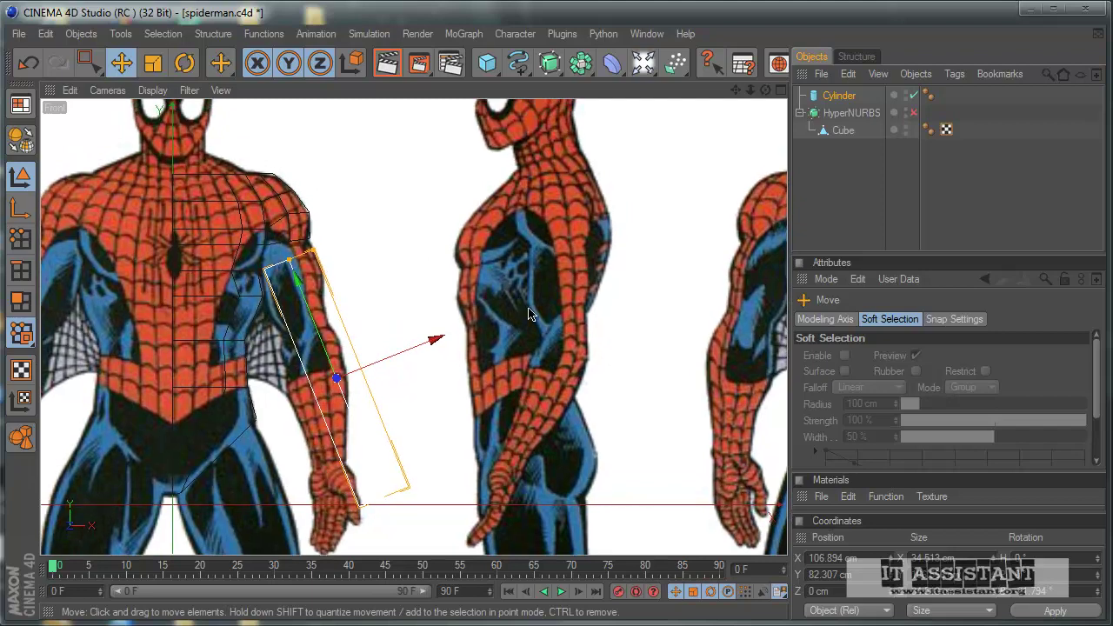
scroll(374, 300, up, 1)
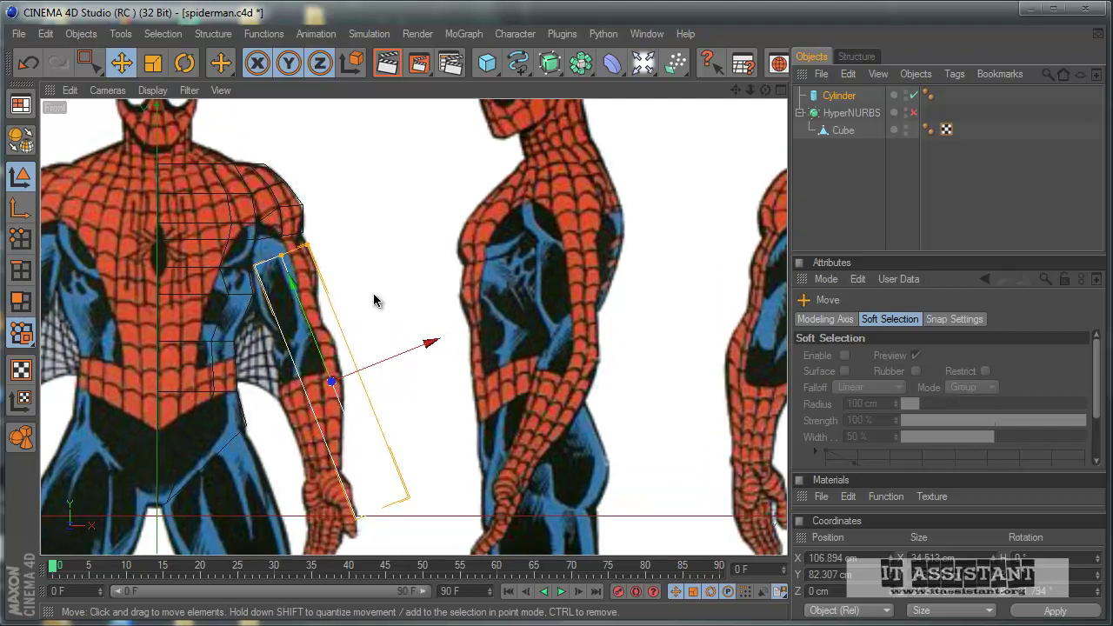
middle_click(376, 219)
middle_click(318, 202)
mouse_move(590, 460)
alt+mouse_down()
mouse_move(544, 388)
mouse_move(524, 379)
mouse_move(580, 467)
mouse_move(522, 385)
alt+mouse_up()
Remove the end caps from the arm cylinder
click(830, 98)
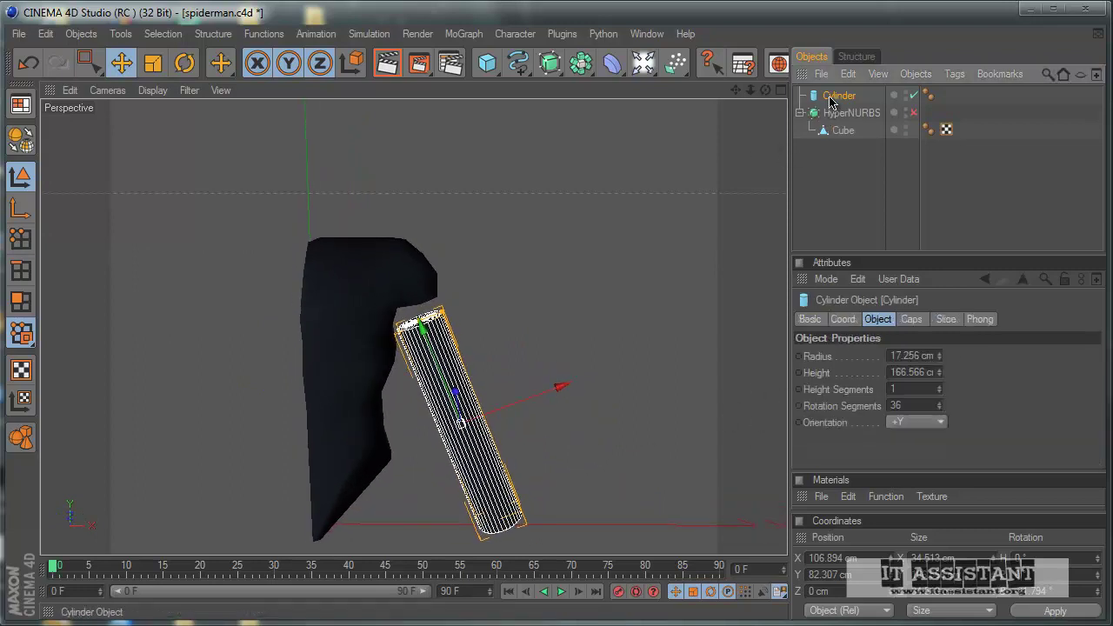
click(814, 321)
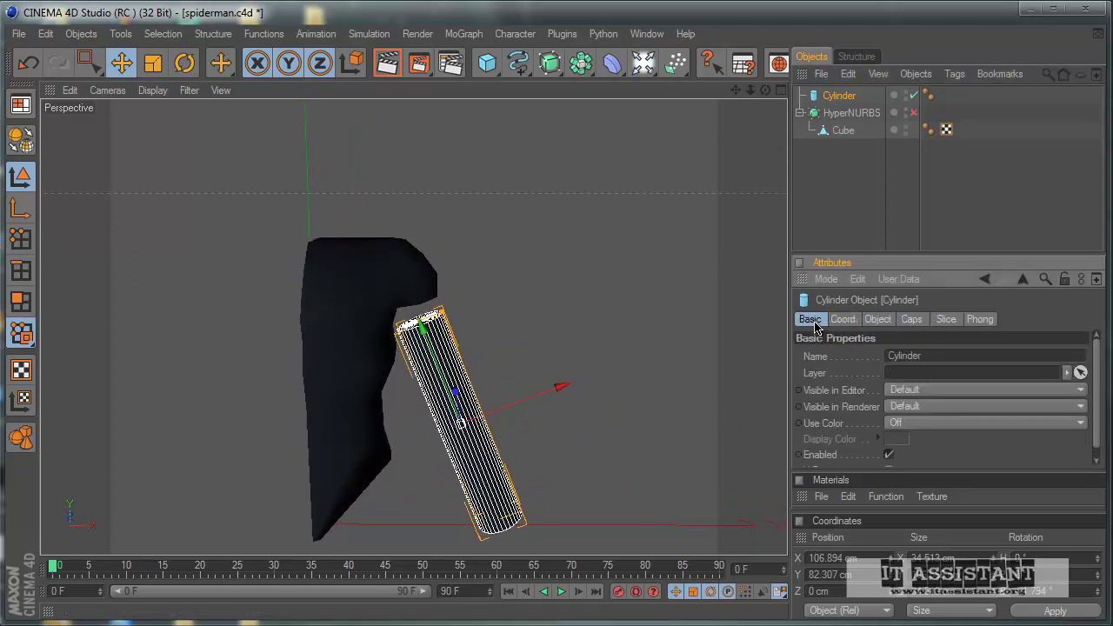
scroll(882, 394, down, 1)
scroll(817, 397, up, 1)
click(843, 320)
click(880, 320)
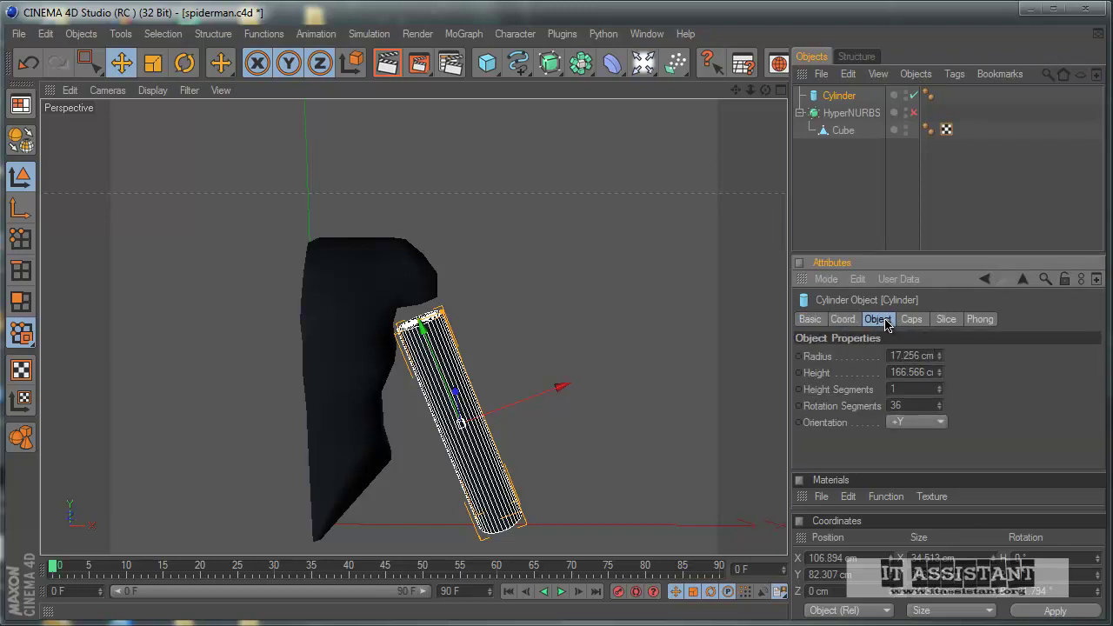
click(911, 319)
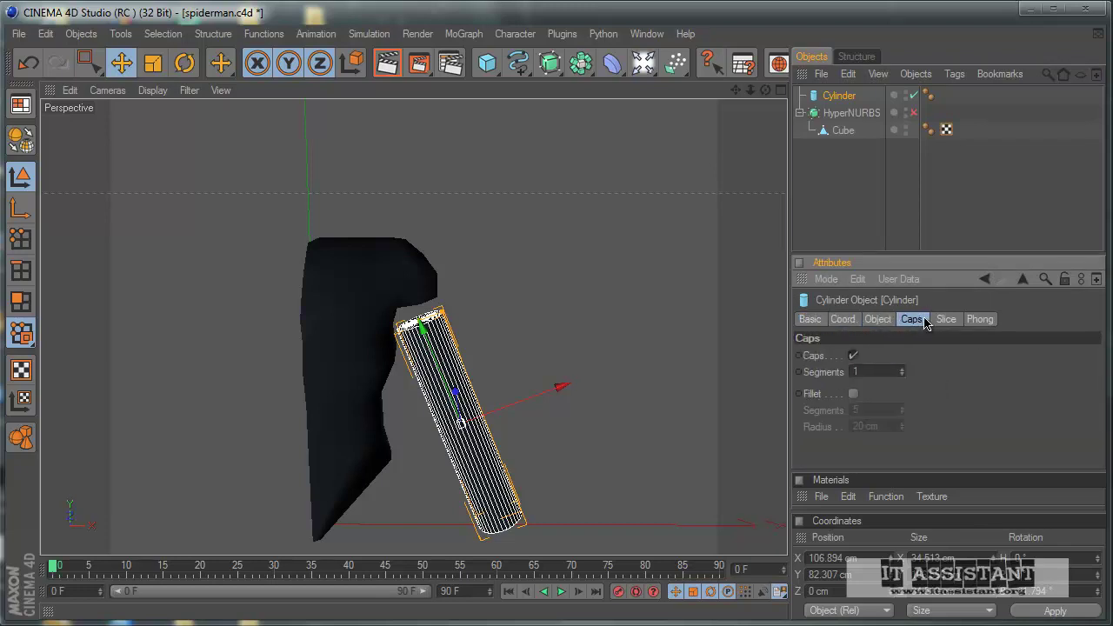
click(853, 355)
alt+drag(710, 455, 519, 385)
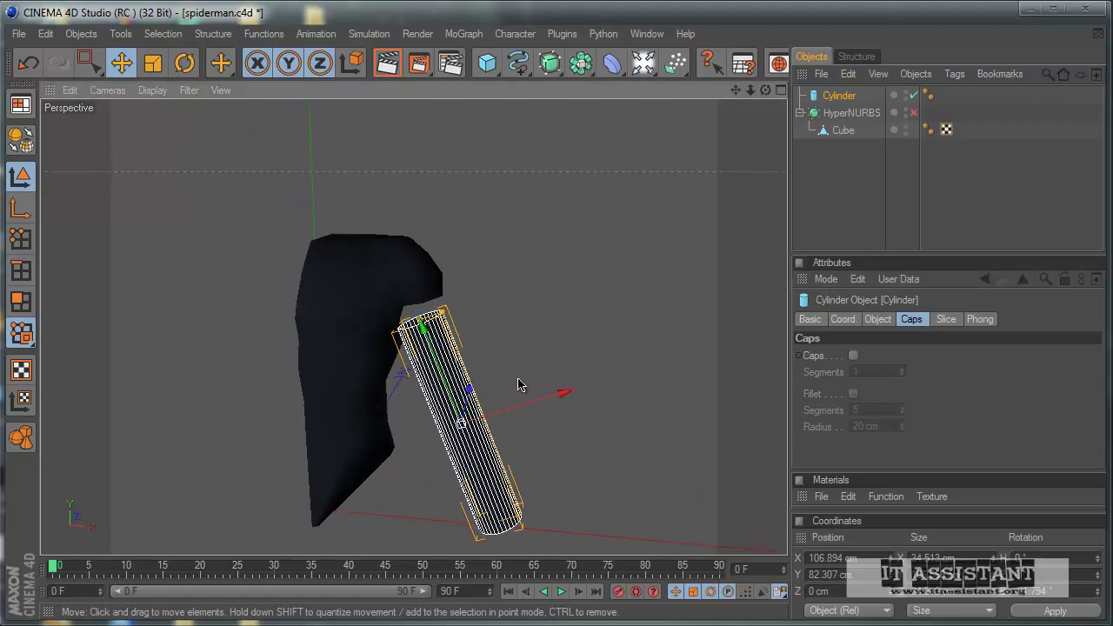
Set the cylinder's Visible in Renderer to On and turn Use Color on
click(810, 319)
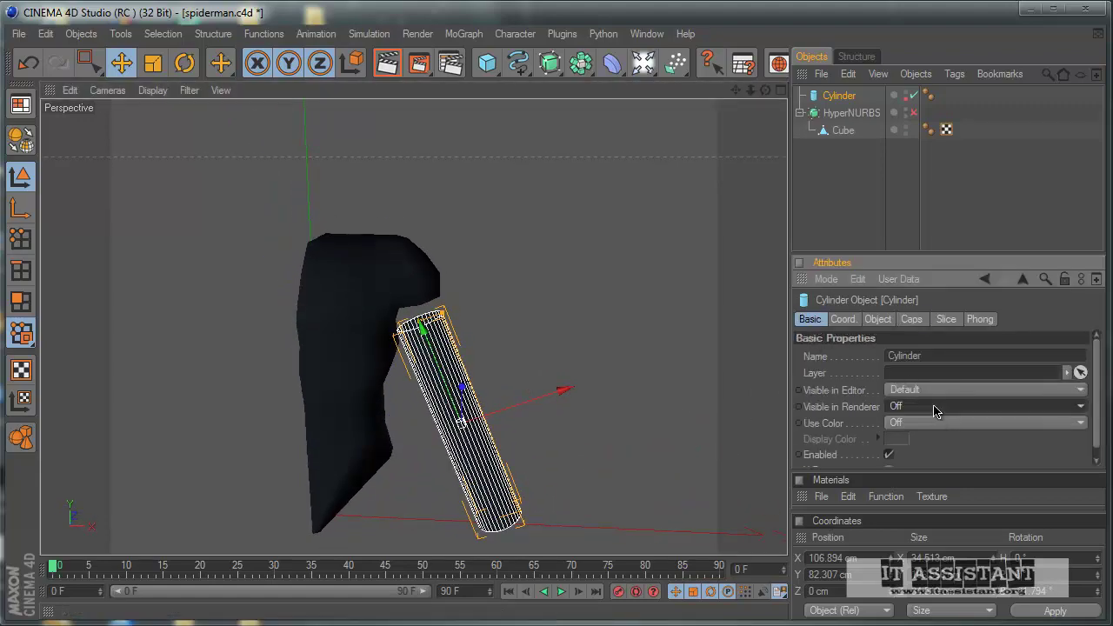
drag(989, 423, 987, 433)
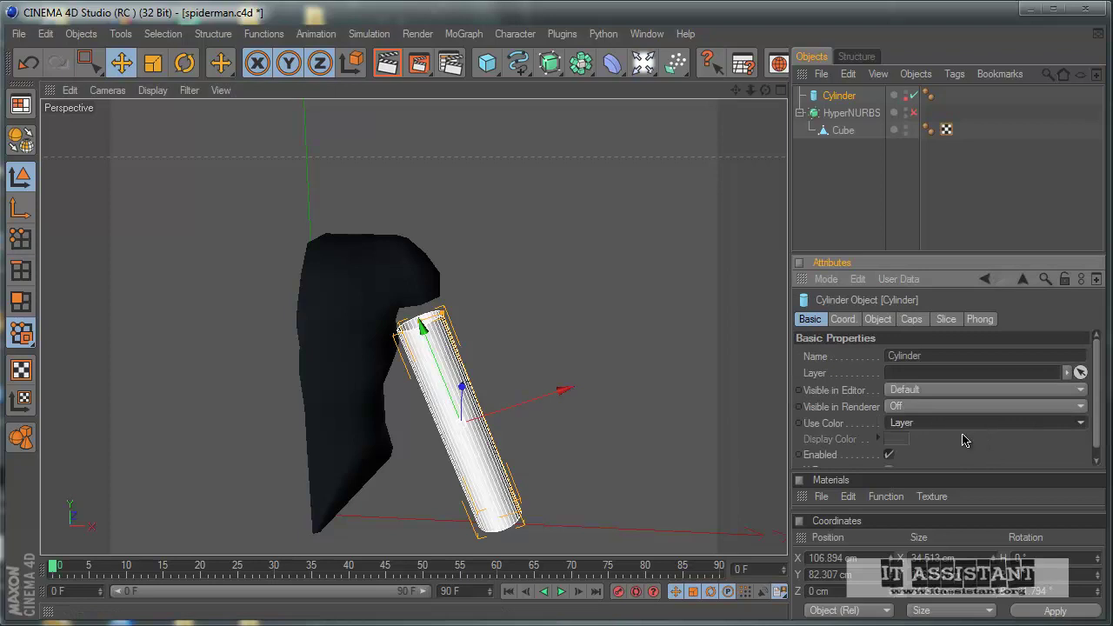
scroll(927, 457, down, 1)
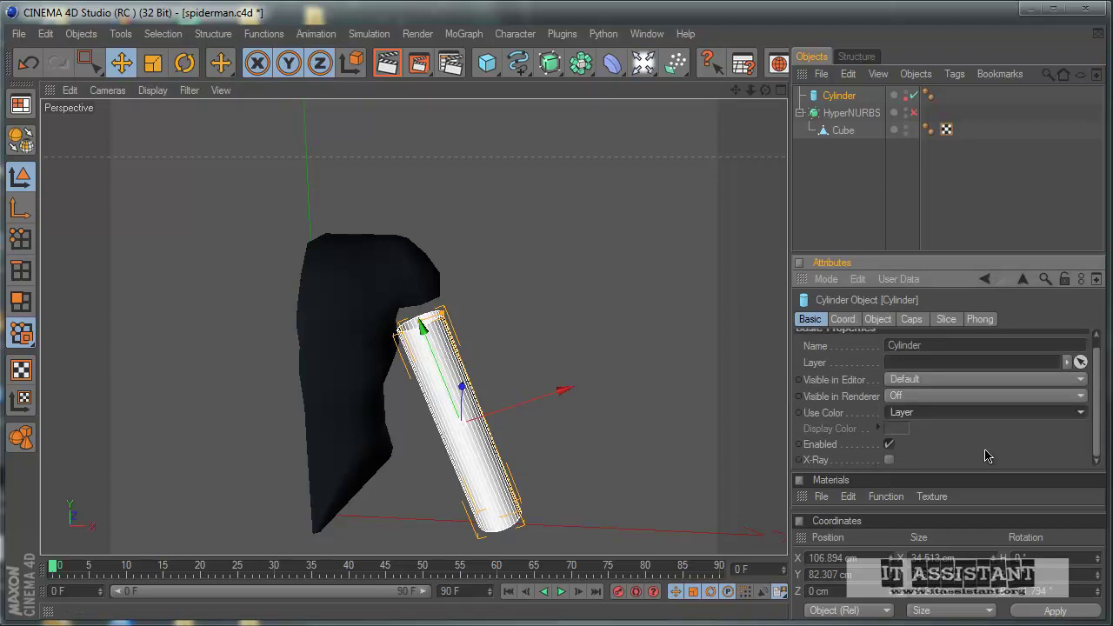
click(881, 179)
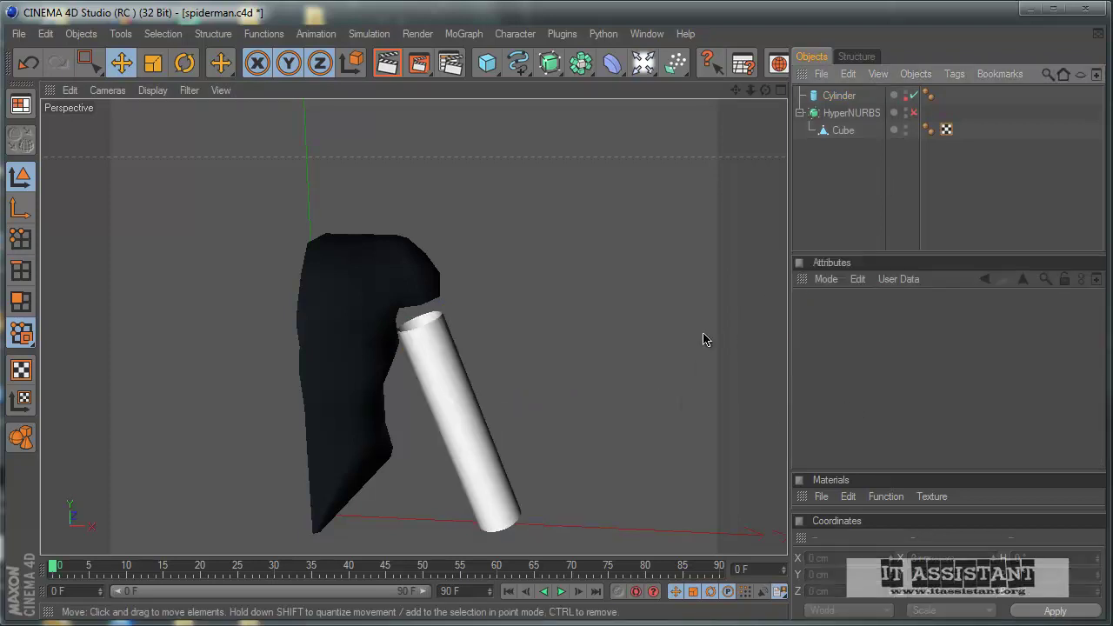
click(836, 96)
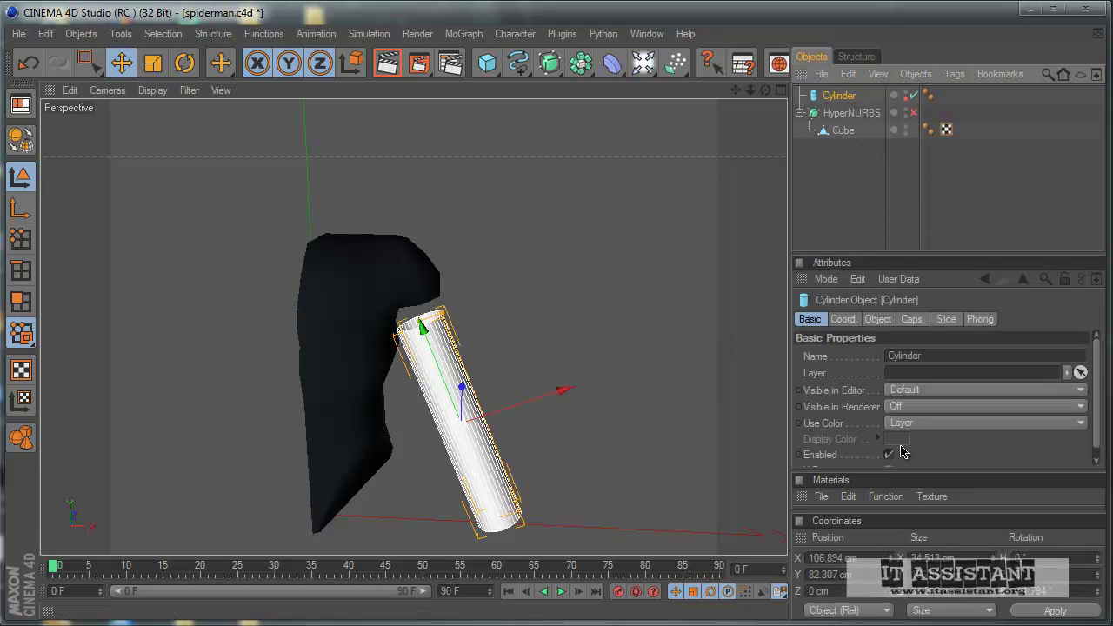
scroll(891, 445, down, 1)
click(928, 397)
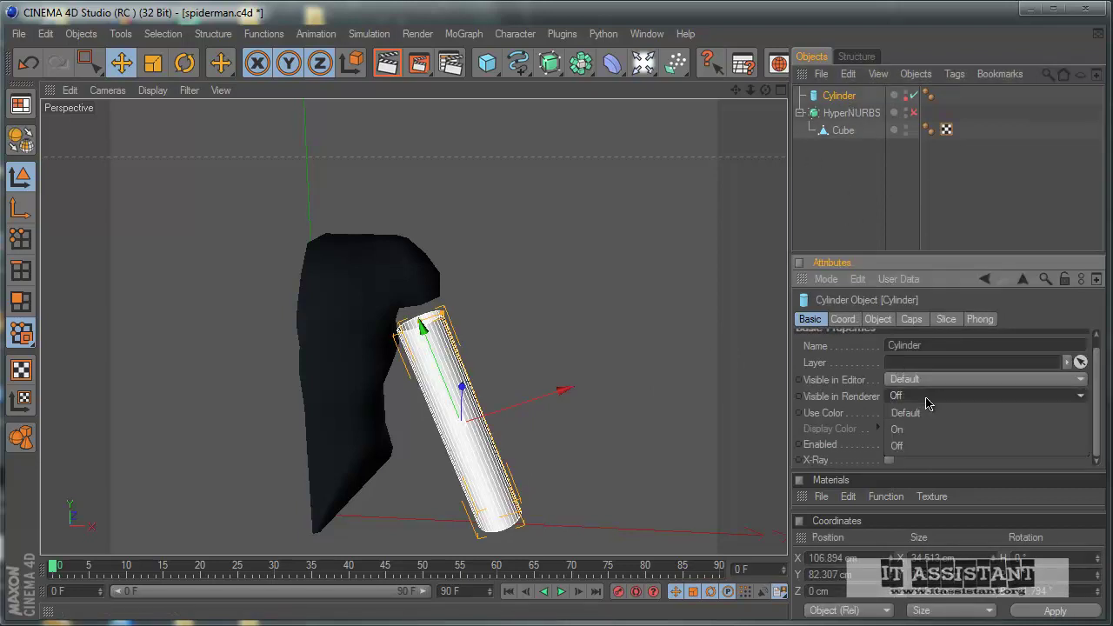
click(925, 429)
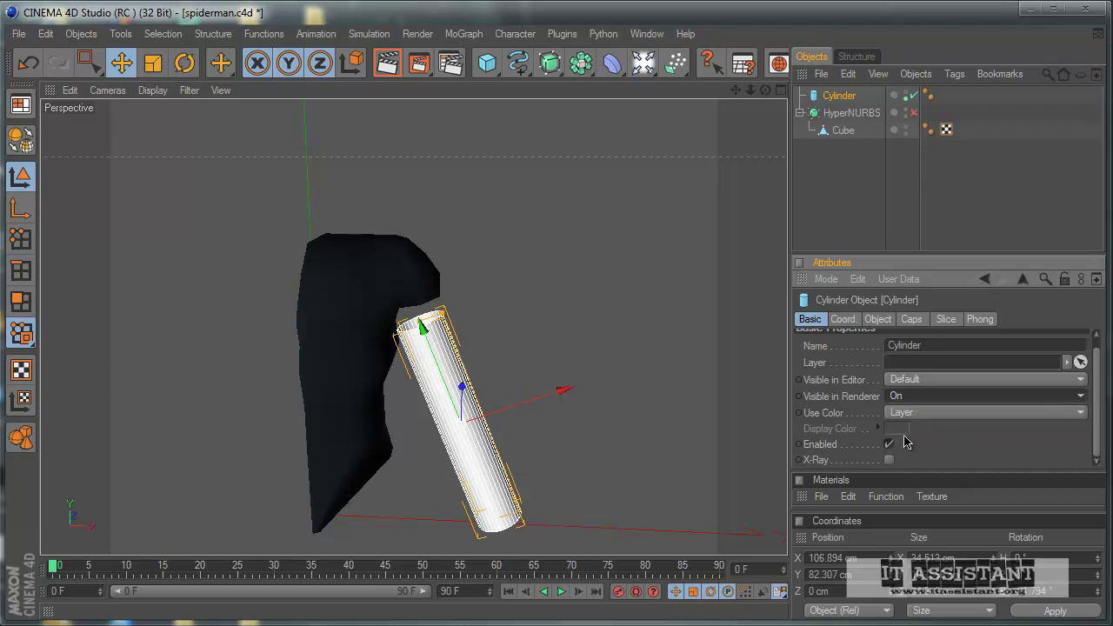
click(925, 434)
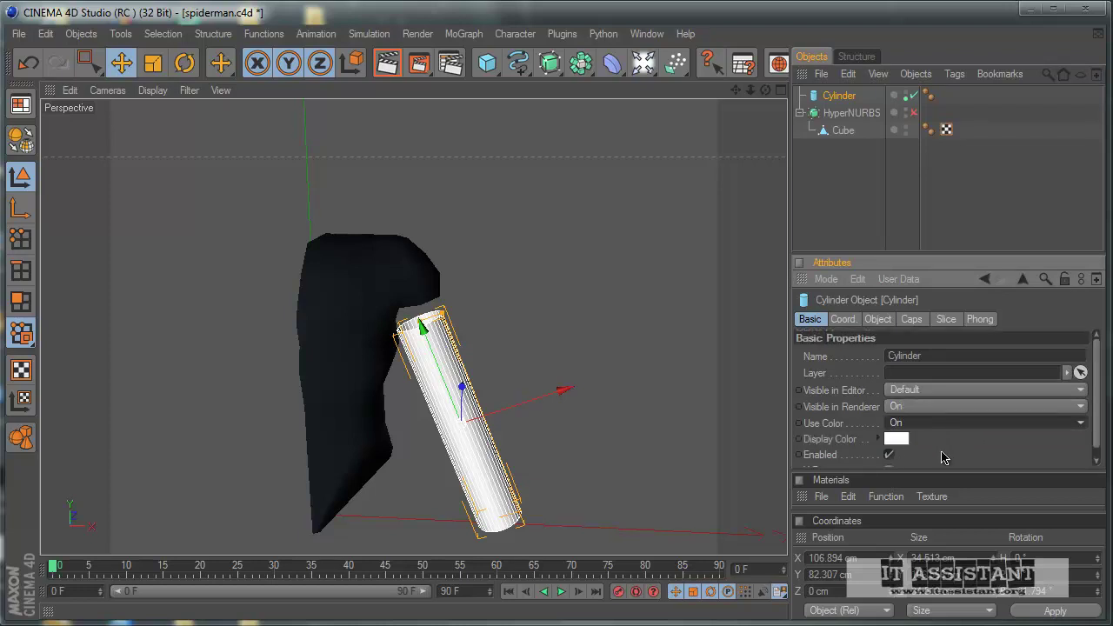
click(897, 439)
drag(852, 427, 821, 442)
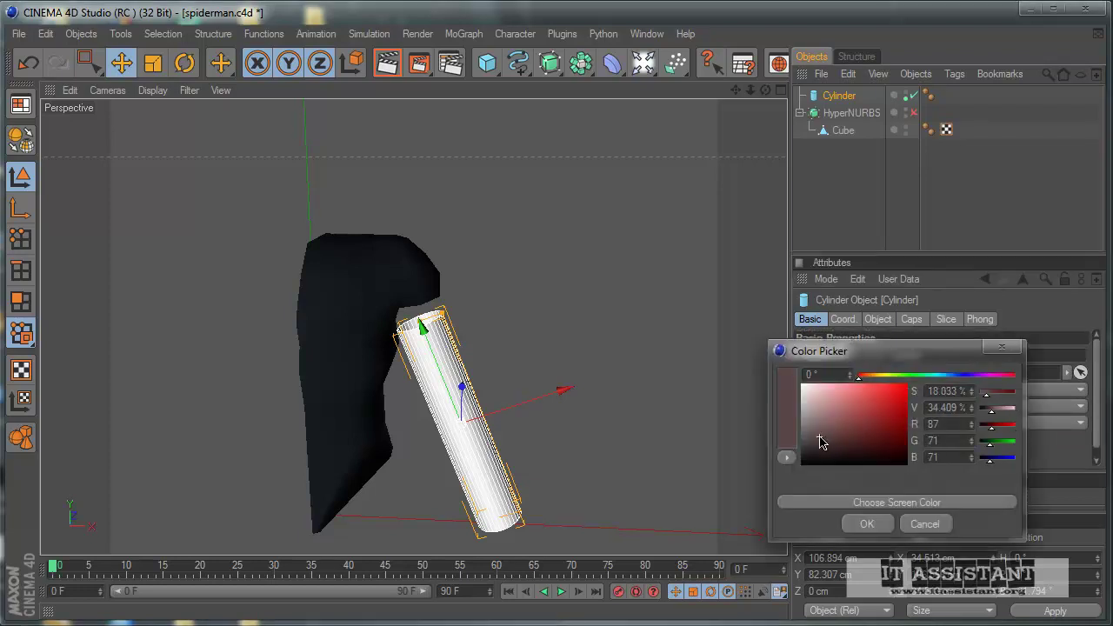
click(1002, 349)
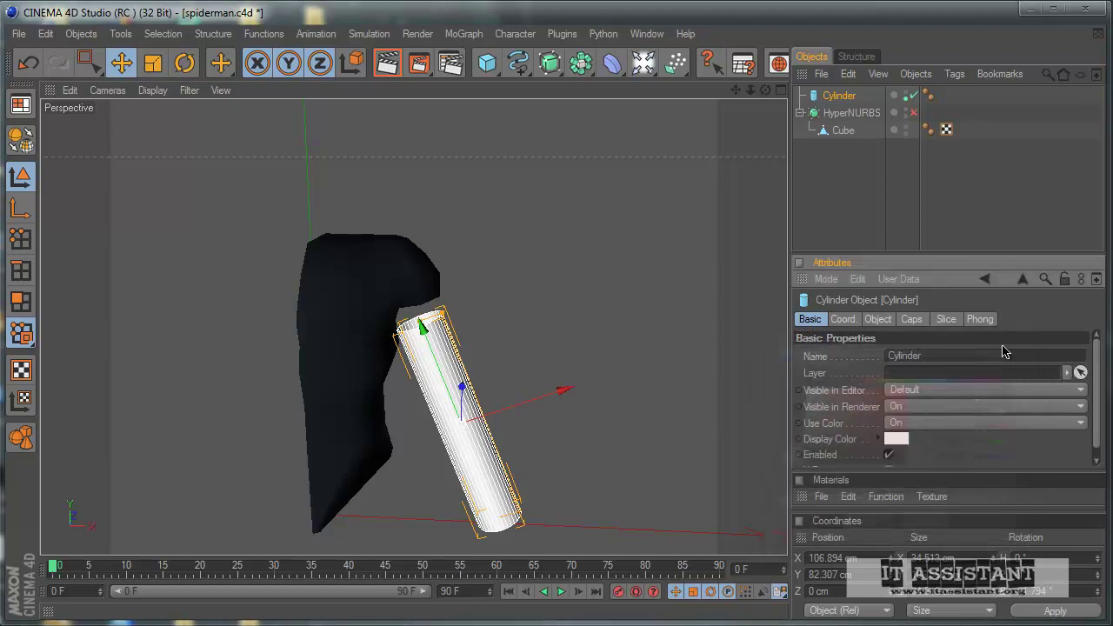
Apply a dark reddish grey display colour to the cylinder, matching the torso
scroll(914, 441, down, 1)
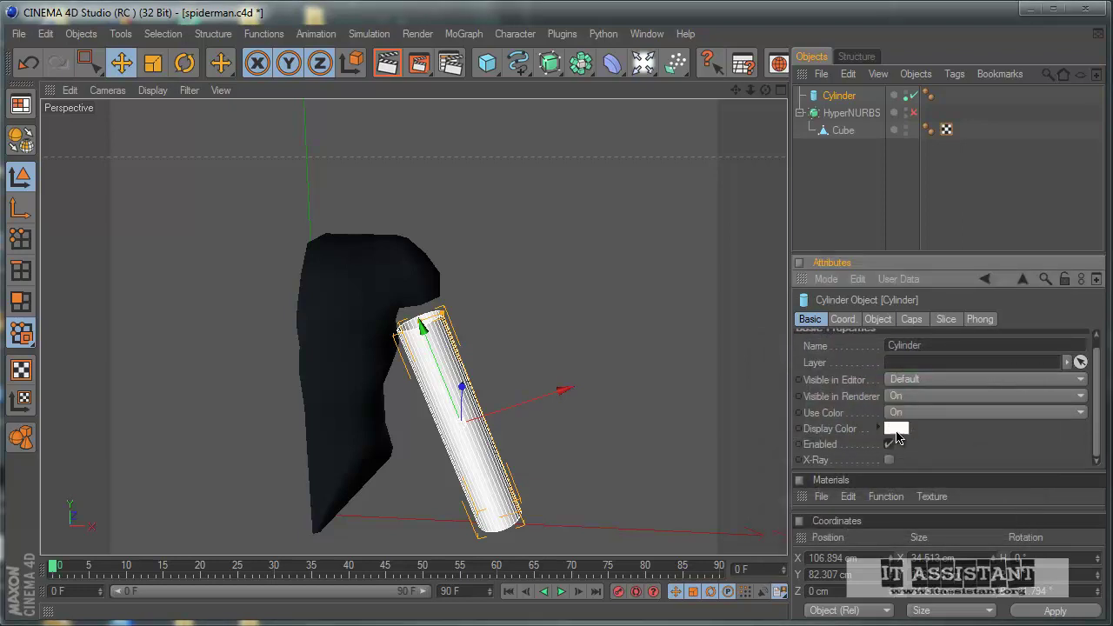
scroll(851, 434, up, 1)
scroll(856, 437, down, 1)
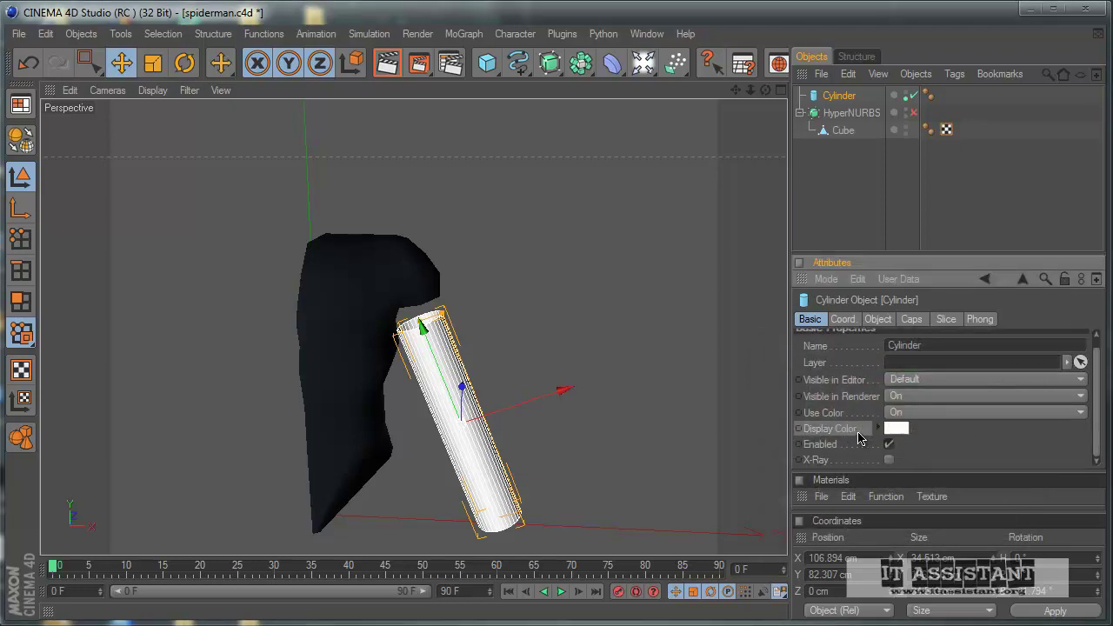
click(889, 445)
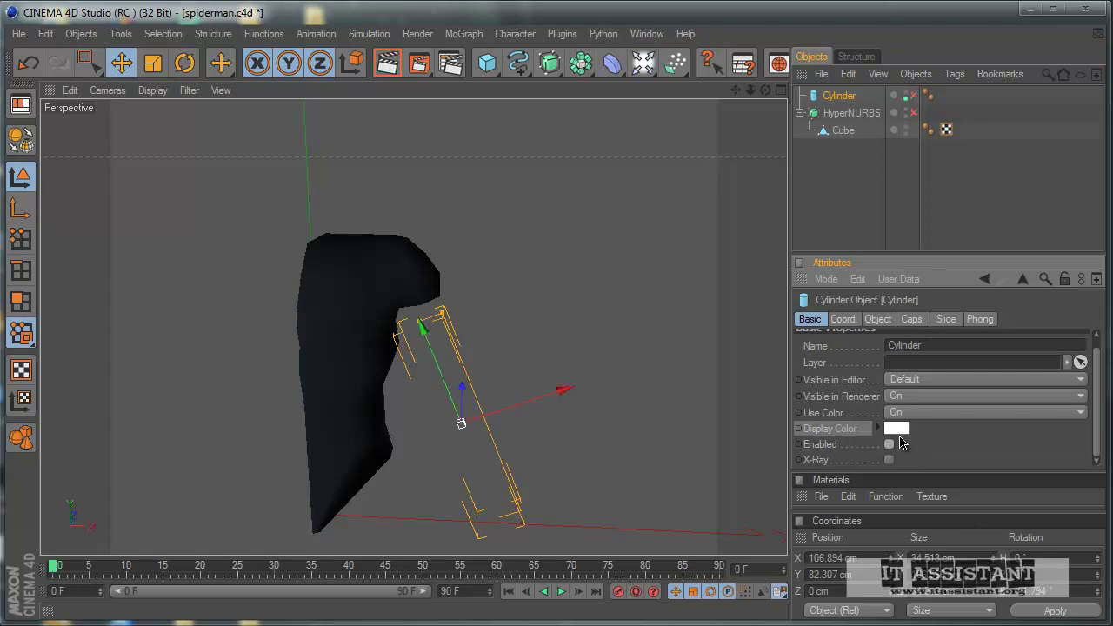
click(896, 428)
drag(813, 444, 809, 434)
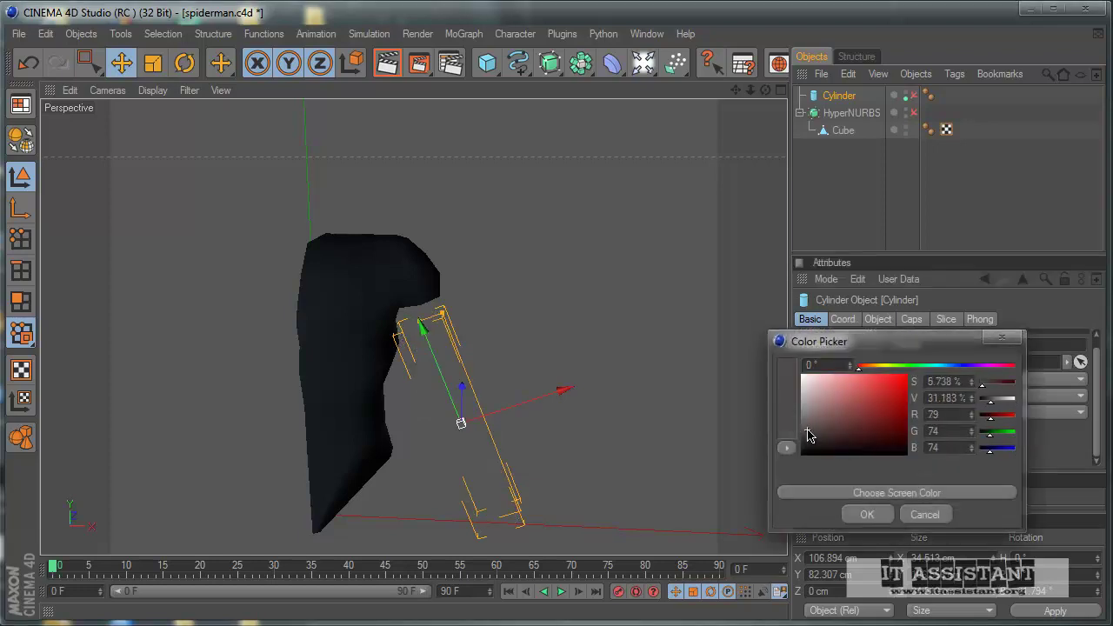
click(866, 514)
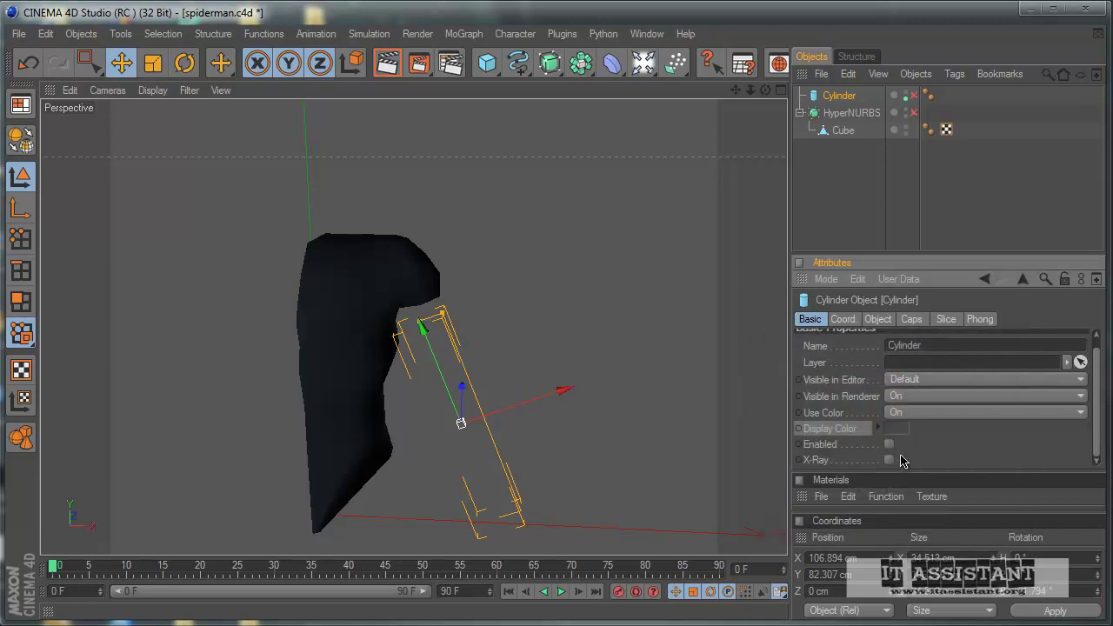
click(889, 444)
Check the colour around torso and arm, then set the Cylinder's Visible in Editor to On
click(619, 458)
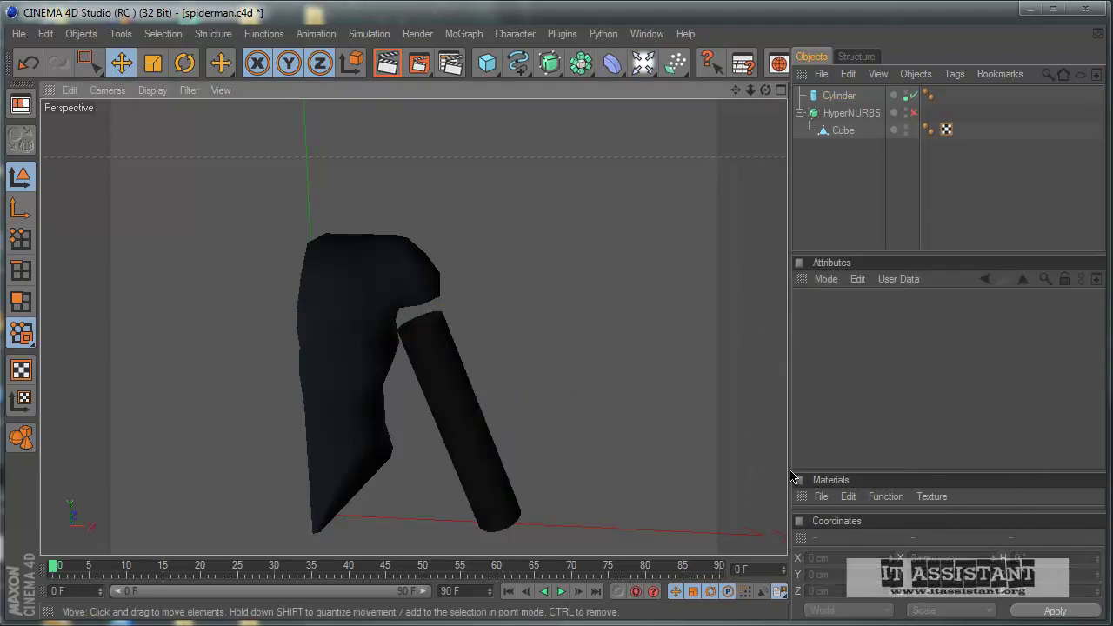
alt+drag(515, 380, 531, 380)
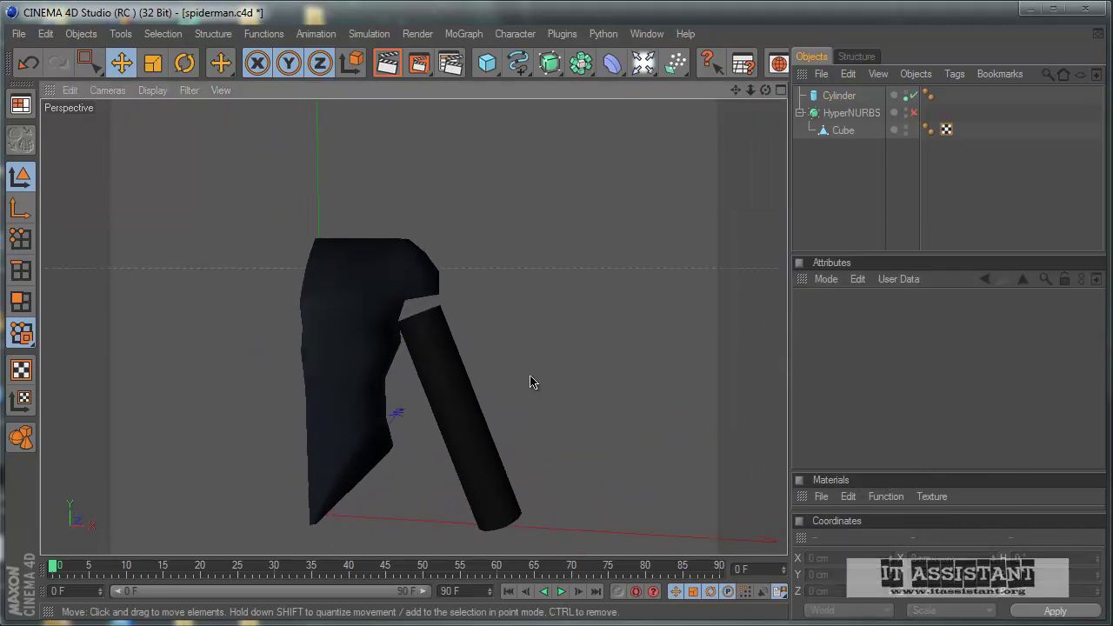
scroll(595, 432, up, 3)
mouse_move(595, 432)
alt+mouse_down()
mouse_move(594, 420)
mouse_move(522, 385)
mouse_move(633, 422)
alt+mouse_up()
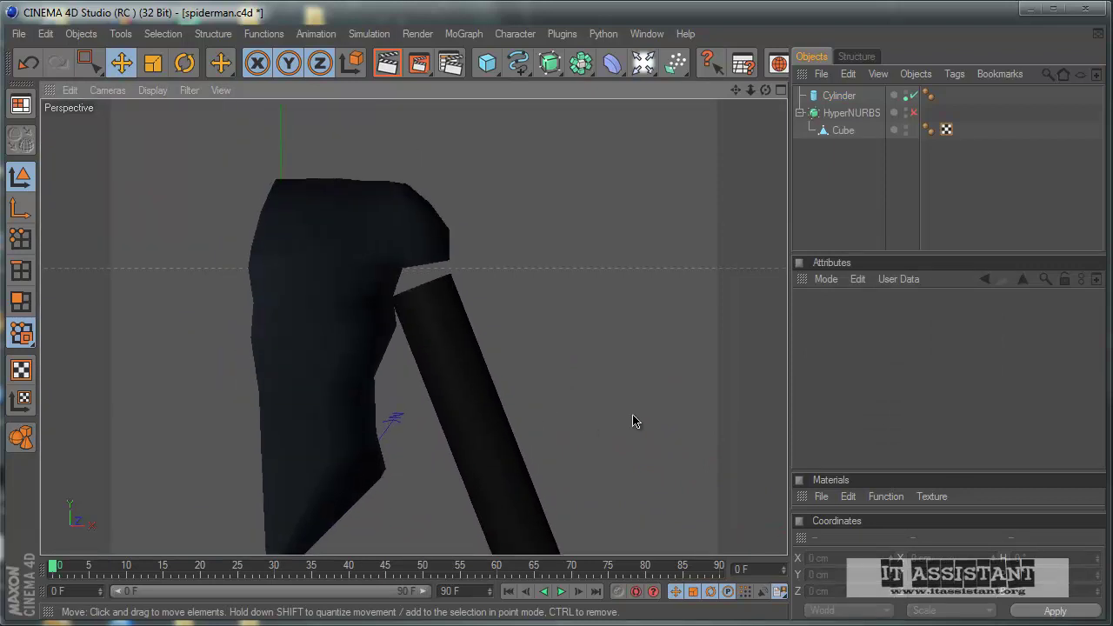
click(839, 96)
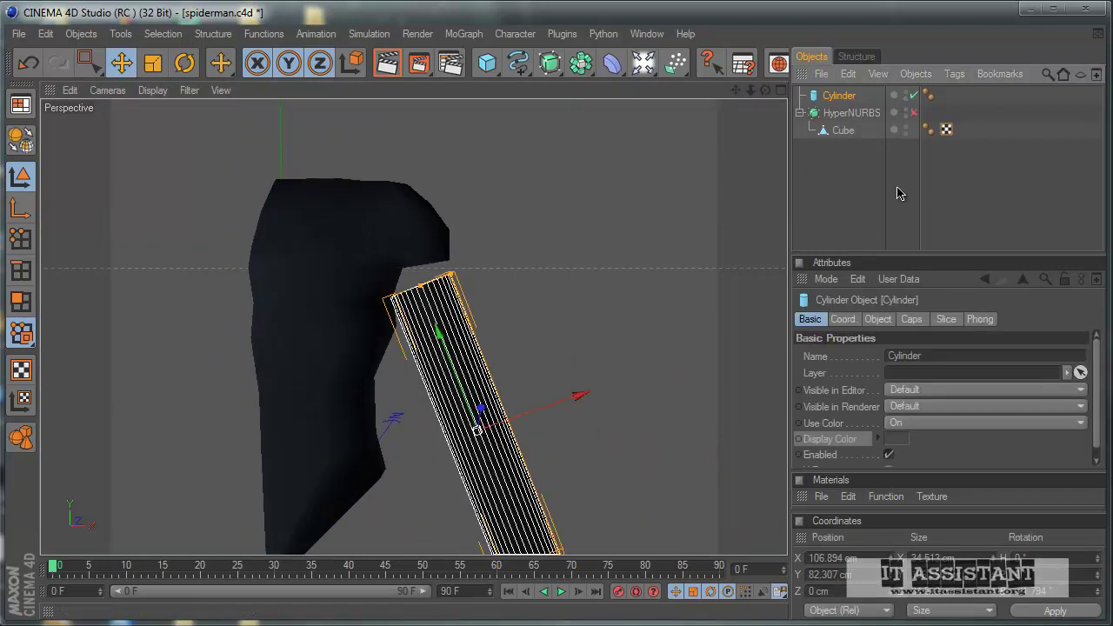
mouse_move(459, 391)
alt+mouse_down()
mouse_move(534, 396)
mouse_move(524, 382)
alt+mouse_up()
scroll(616, 398, up, 3)
scroll(618, 414, down, 1)
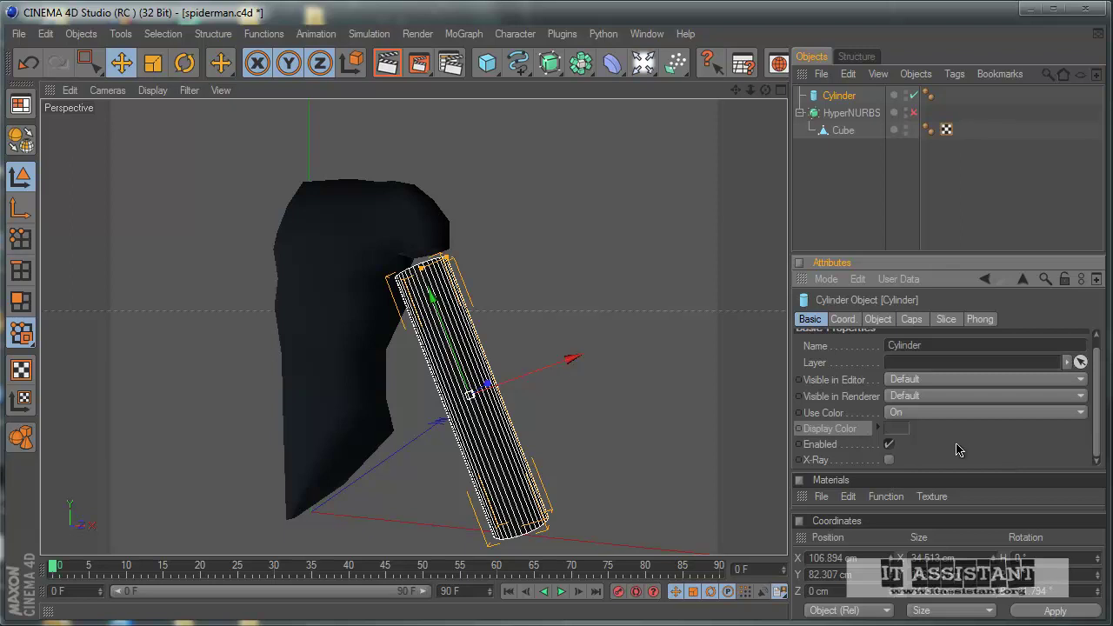
scroll(957, 449, up, 1)
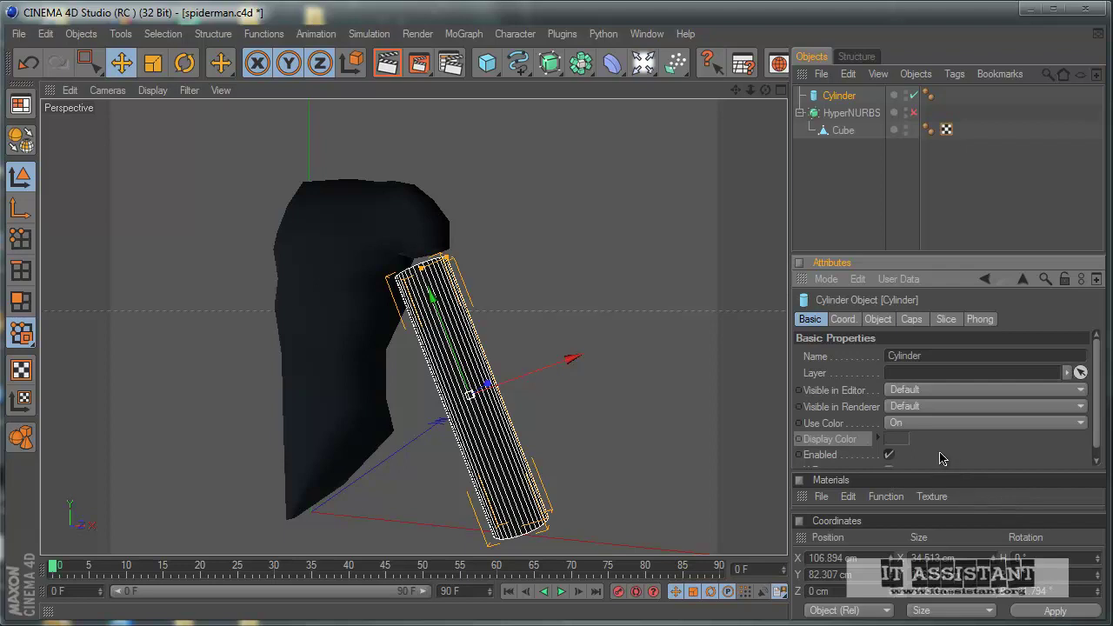
click(948, 395)
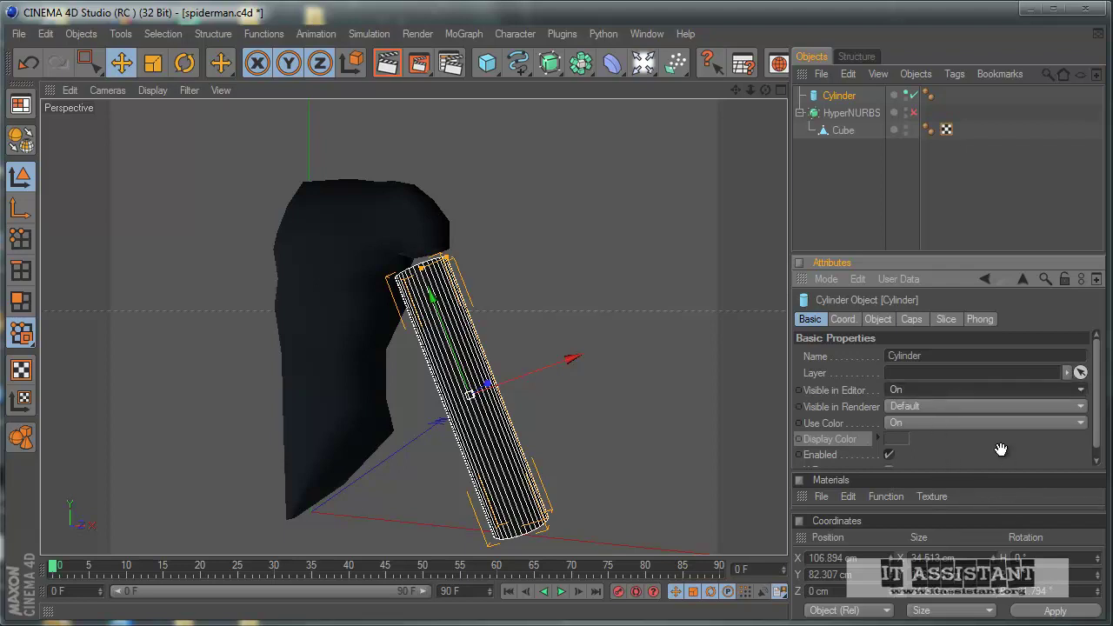
Reduce the cylinder's Rotation Segments from 36 to 6
click(843, 319)
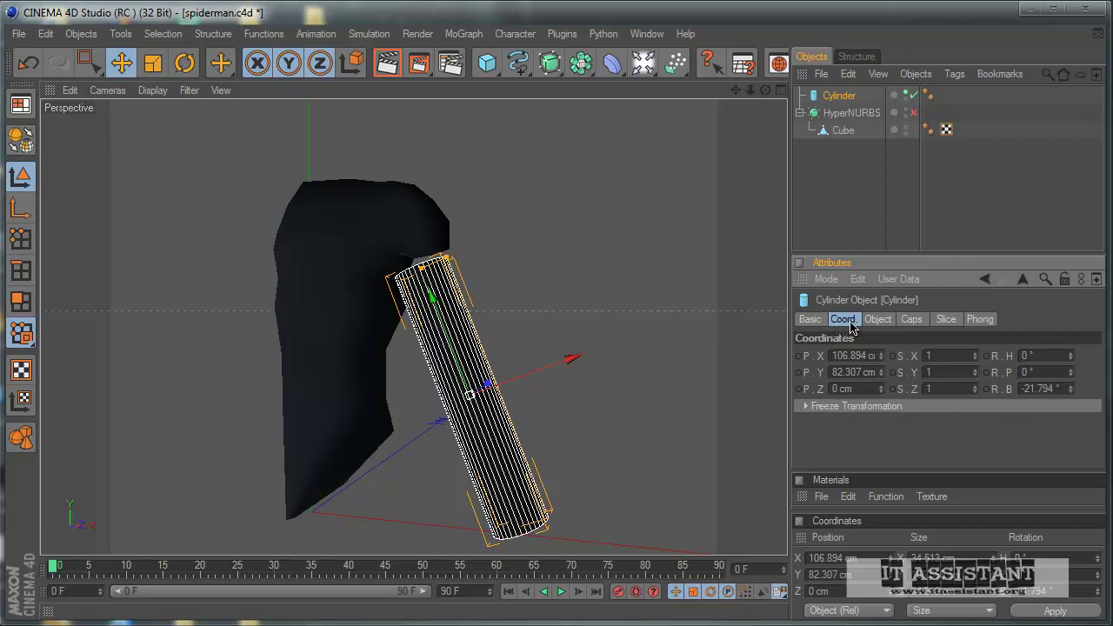
click(876, 319)
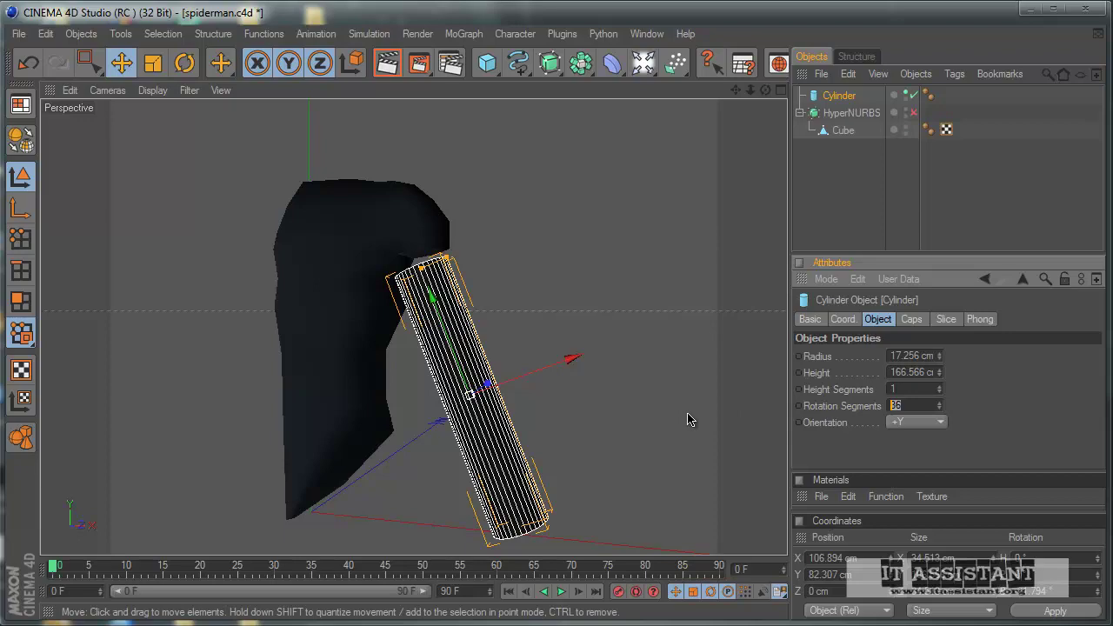
text(6)
key(Return)
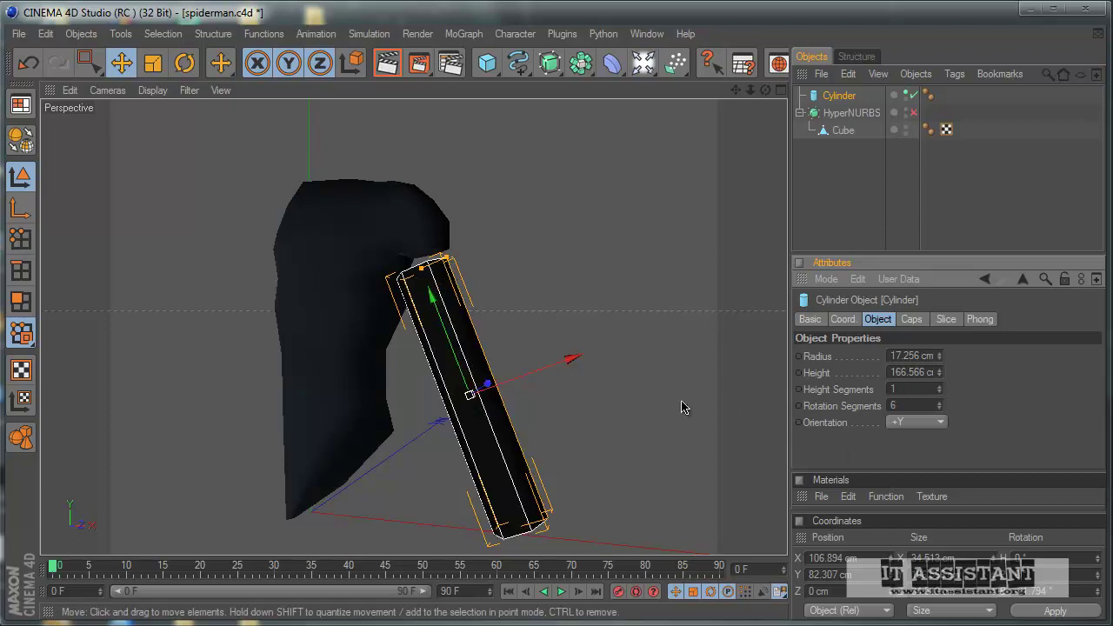
mouse_move(646, 445)
alt+mouse_down()
mouse_move(517, 366)
mouse_move(521, 391)
mouse_move(551, 397)
mouse_move(522, 380)
mouse_move(522, 389)
alt+mouse_up()
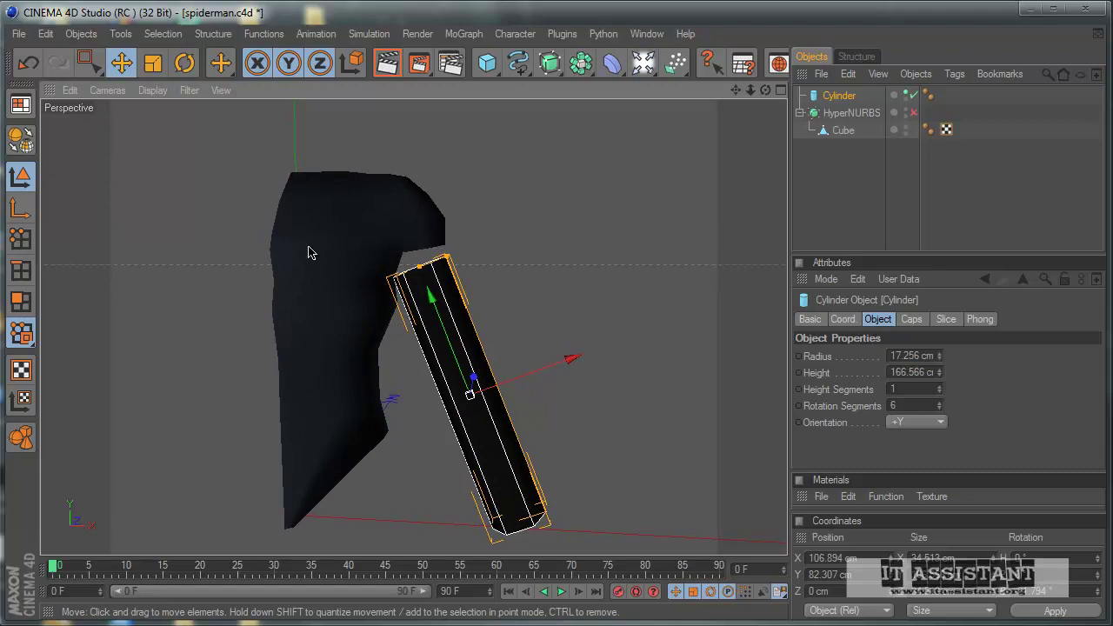
Make the cylinder editable and zoom into the maximised Front reference view
click(23, 148)
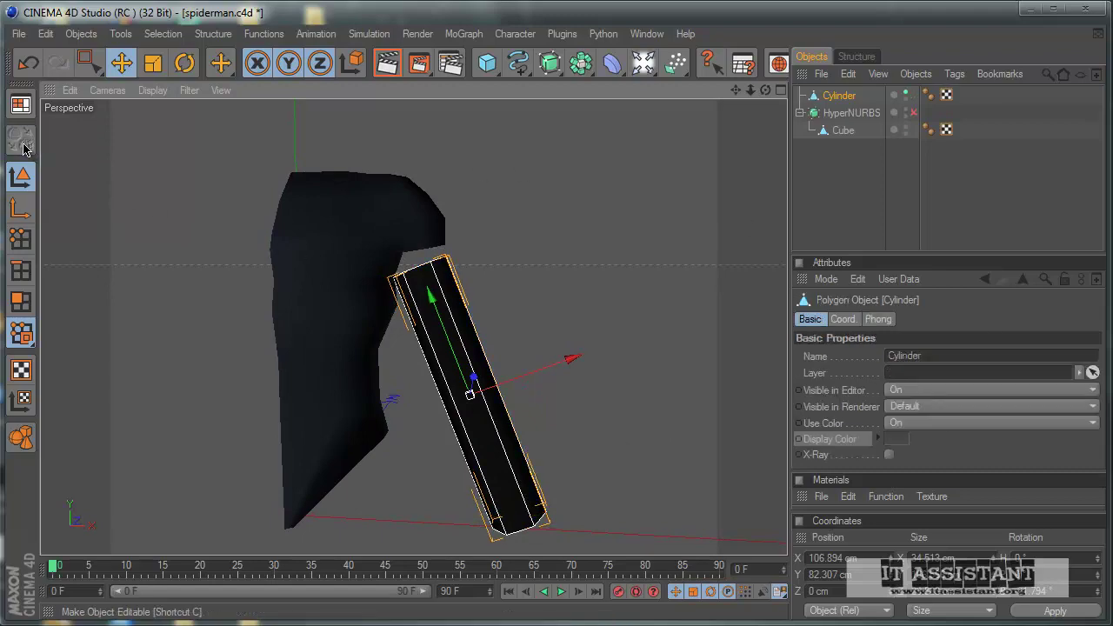
middle_click(587, 292)
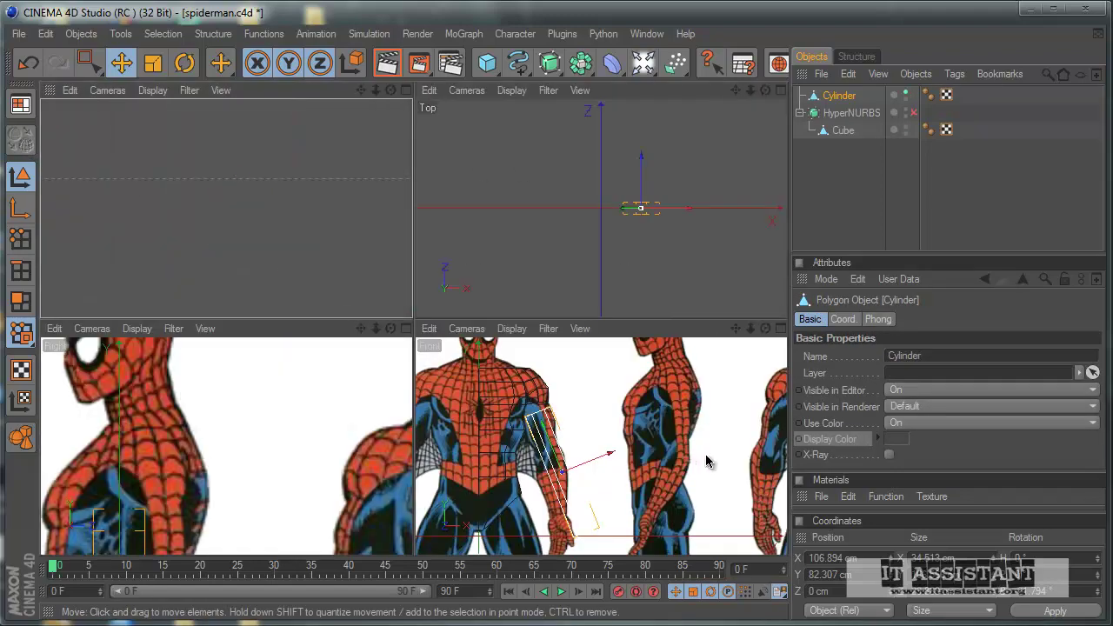
middle_click(625, 474)
scroll(547, 464, up, 1)
scroll(427, 398, up, 1)
scroll(418, 396, up, 1)
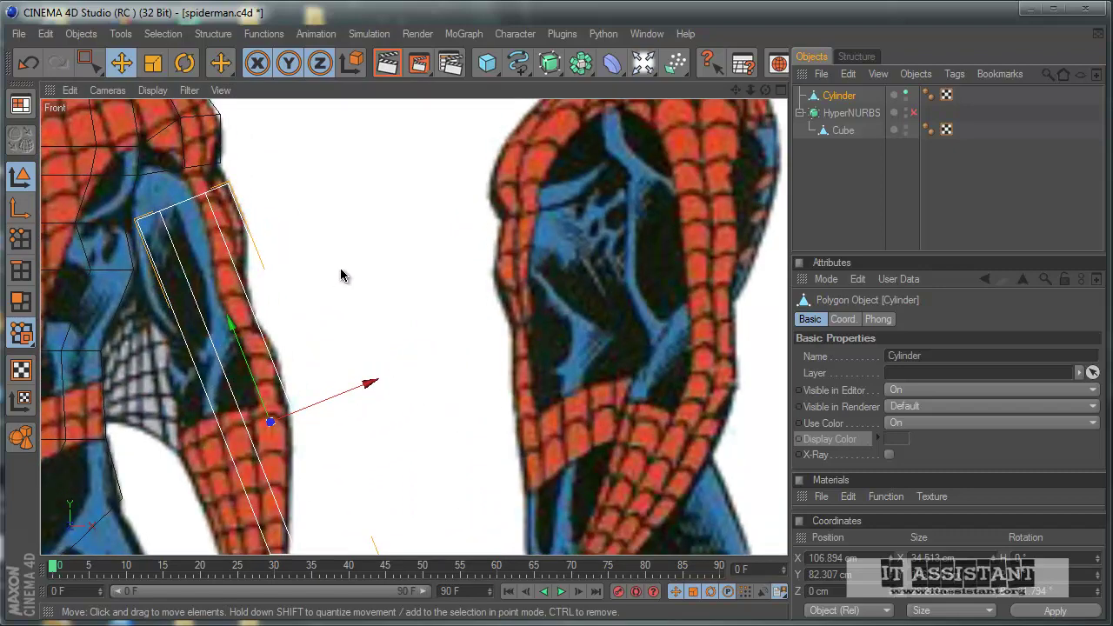
Move the cylinder over the reference arm to X 104.934 cm, Y 87.208 cm
alt+middle_drag(341, 306, 521, 385)
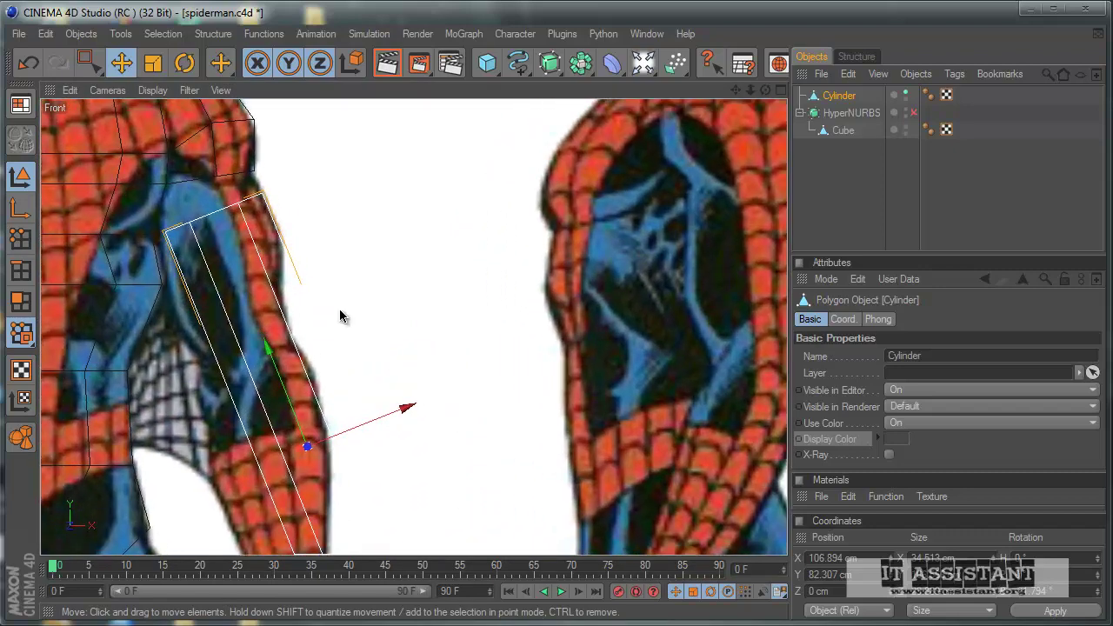
drag(527, 398, 521, 385)
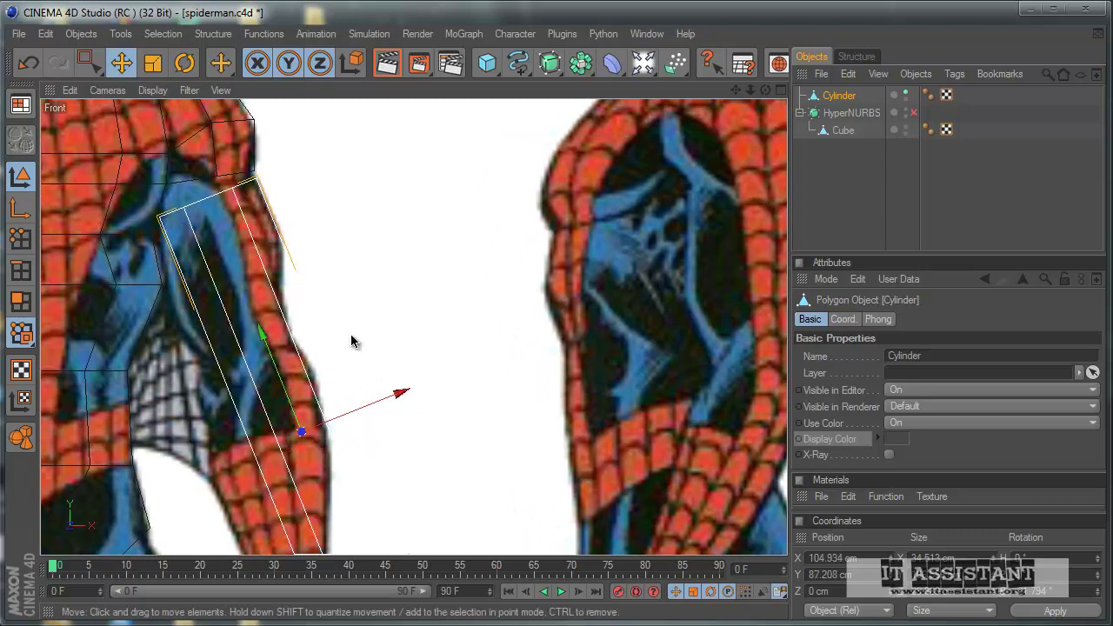
alt+middle_drag(354, 340, 520, 385)
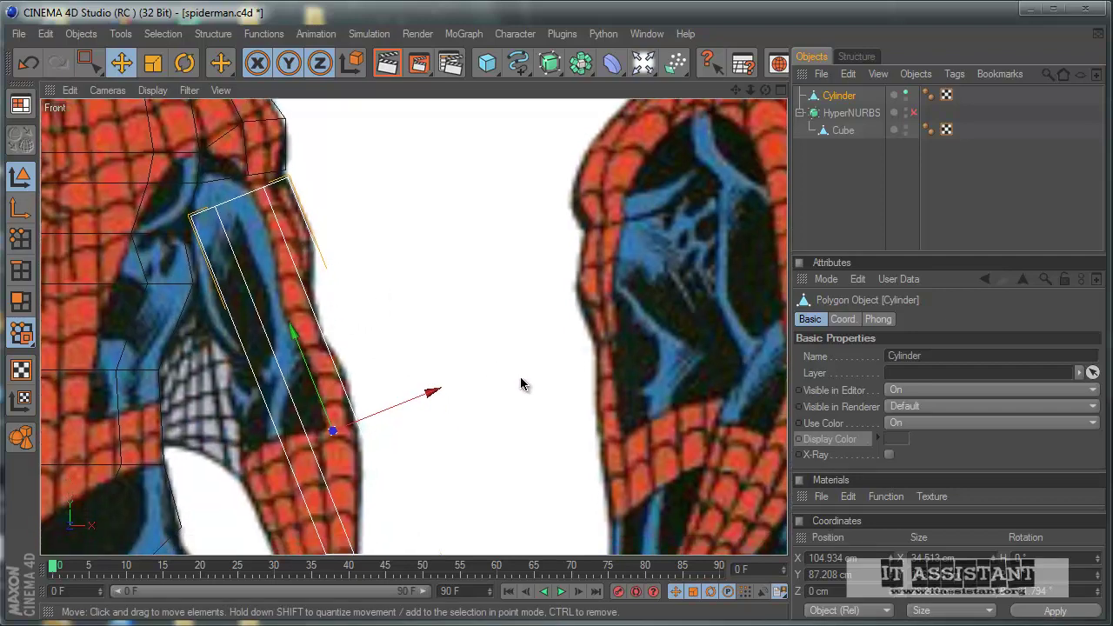
alt+middle_drag(521, 385, 493, 385)
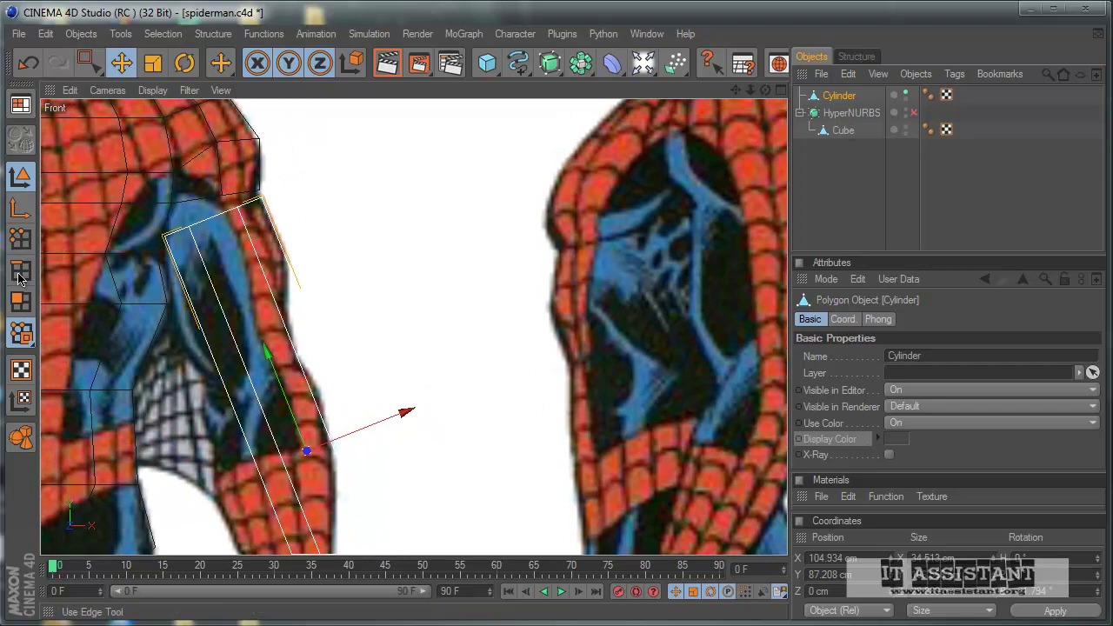
Cut an edge loop across the lower arm with the Knife tool in Loop mode
click(19, 274)
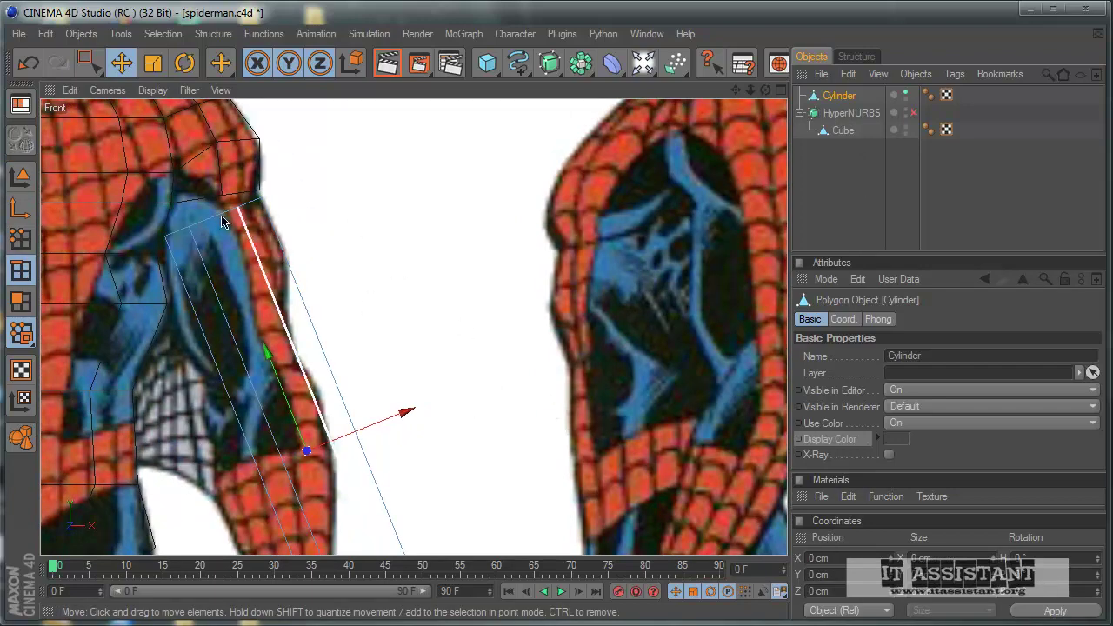
click(223, 35)
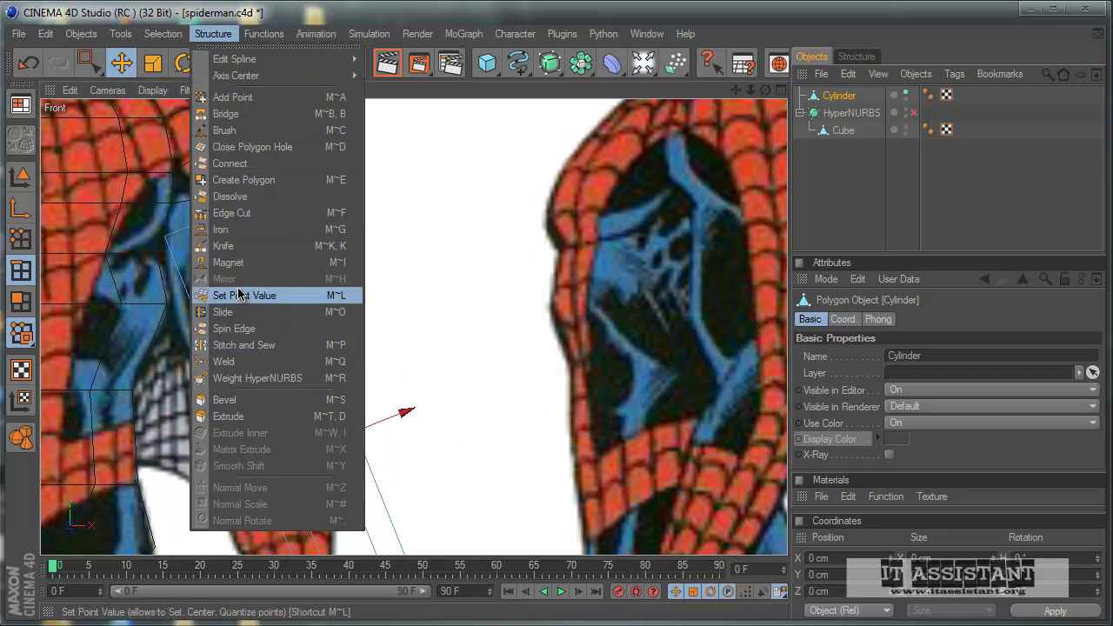
click(224, 247)
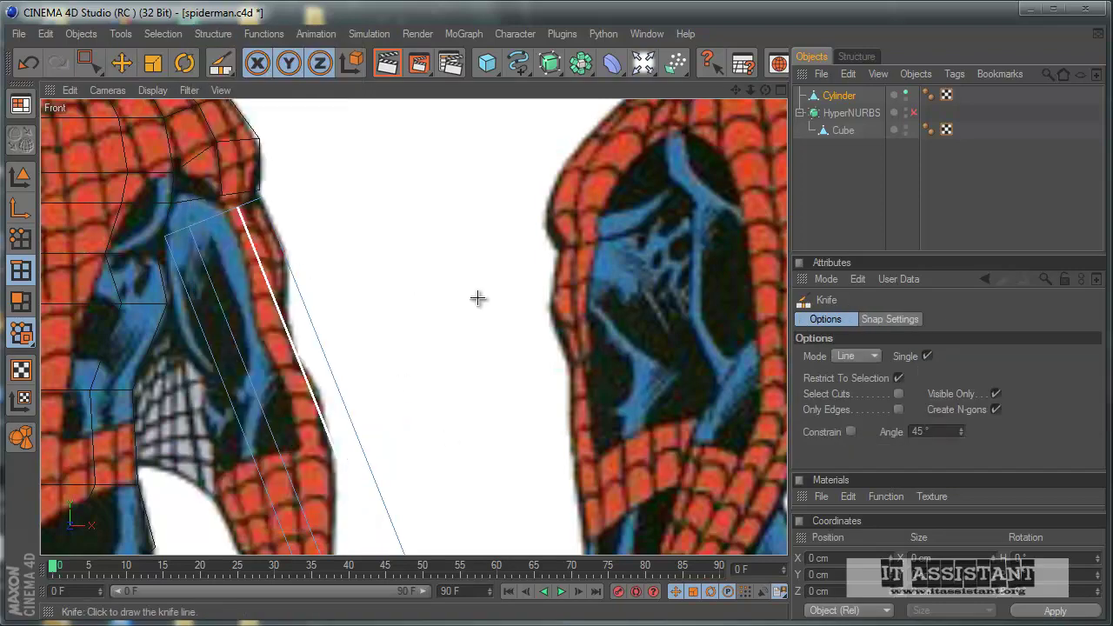
scroll(417, 322, down, 1)
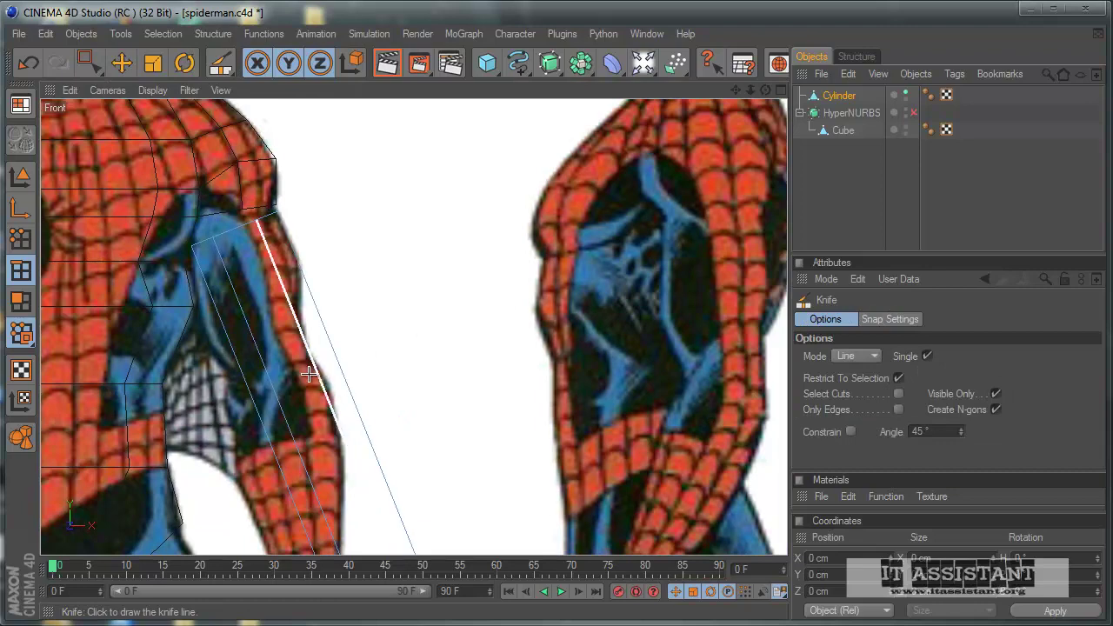
click(872, 358)
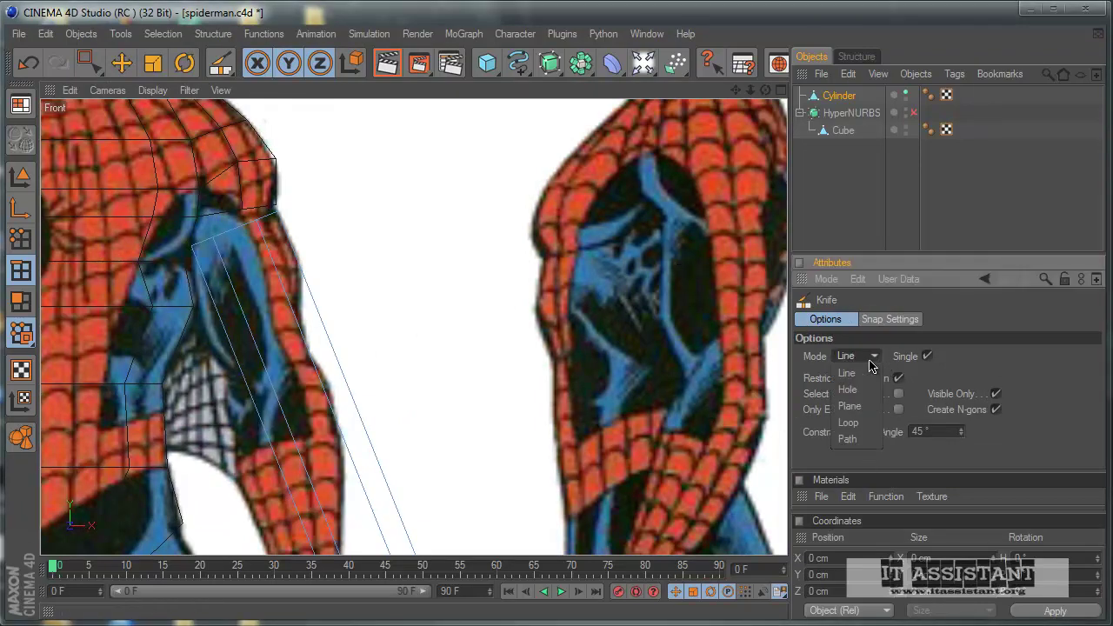
click(862, 430)
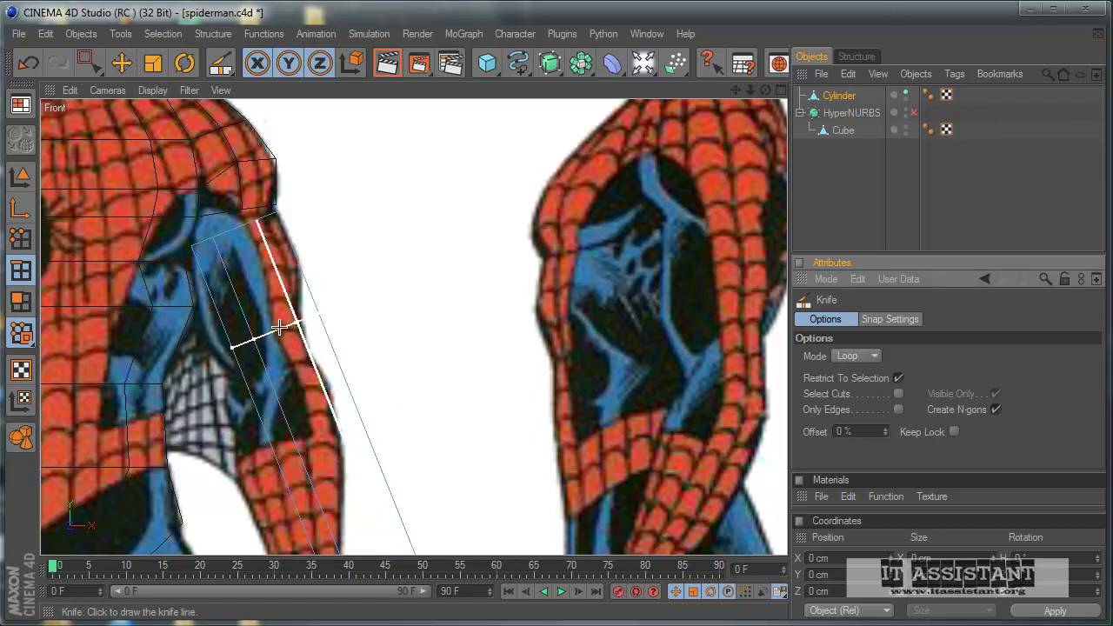
drag(259, 269, 300, 384)
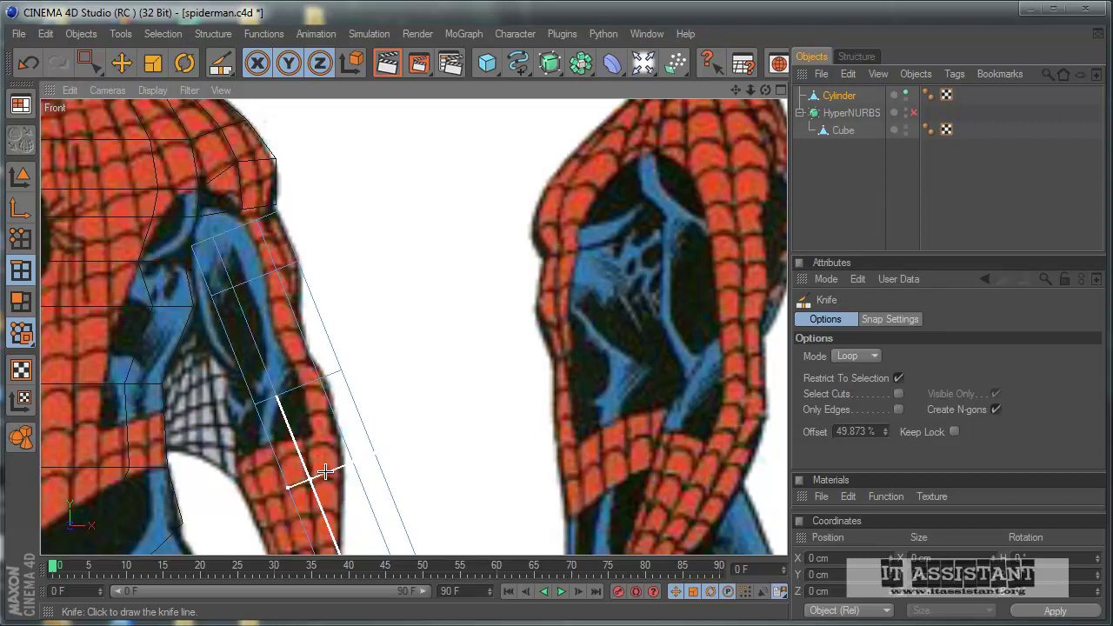
drag(325, 471, 325, 442)
middle_drag(519, 378, 519, 376)
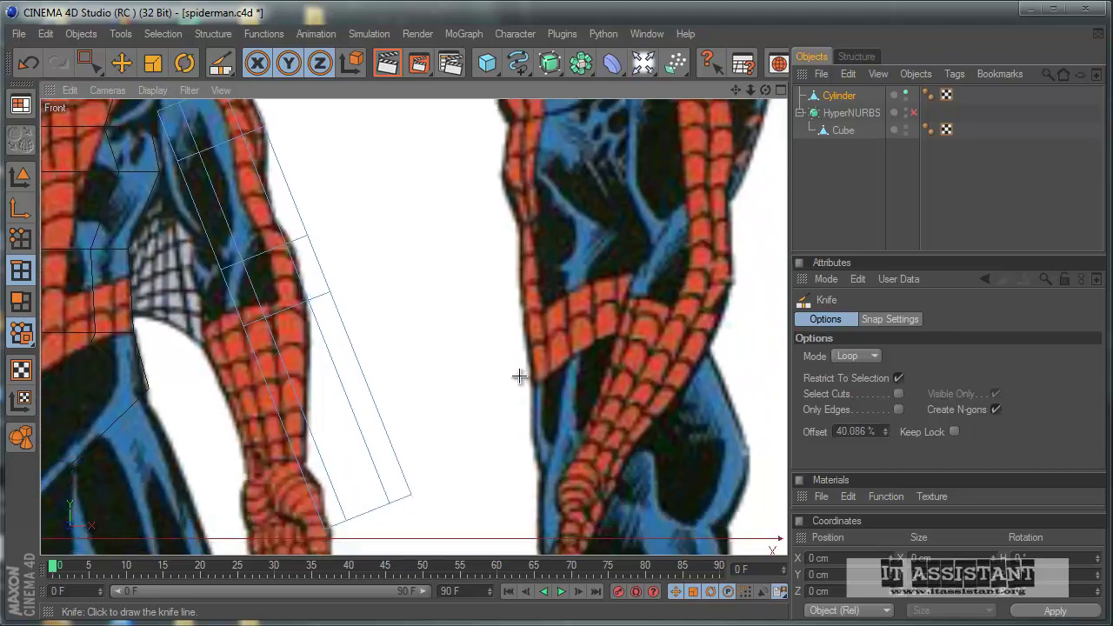
click(340, 353)
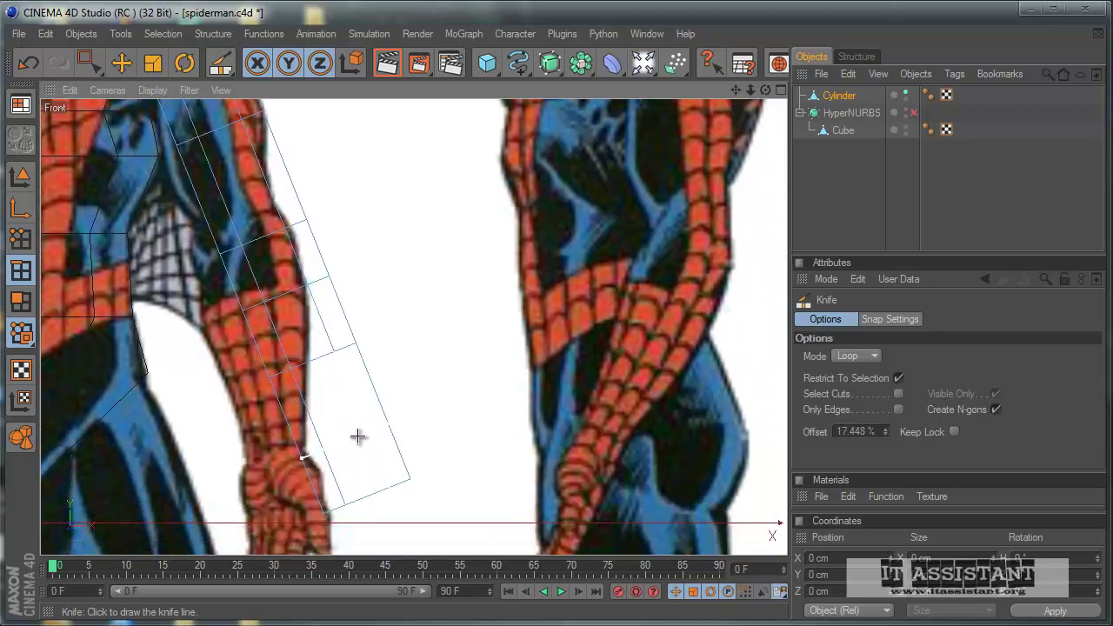
Switch to Points mode and add another loop cut along the arm
click(86, 66)
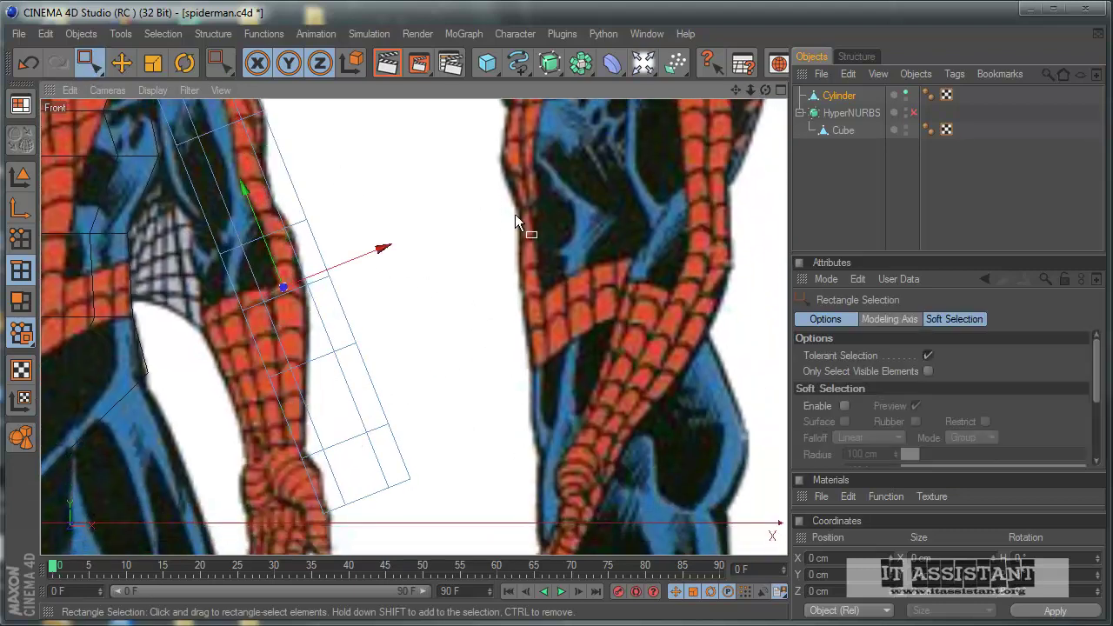
middle_drag(515, 214, 520, 376)
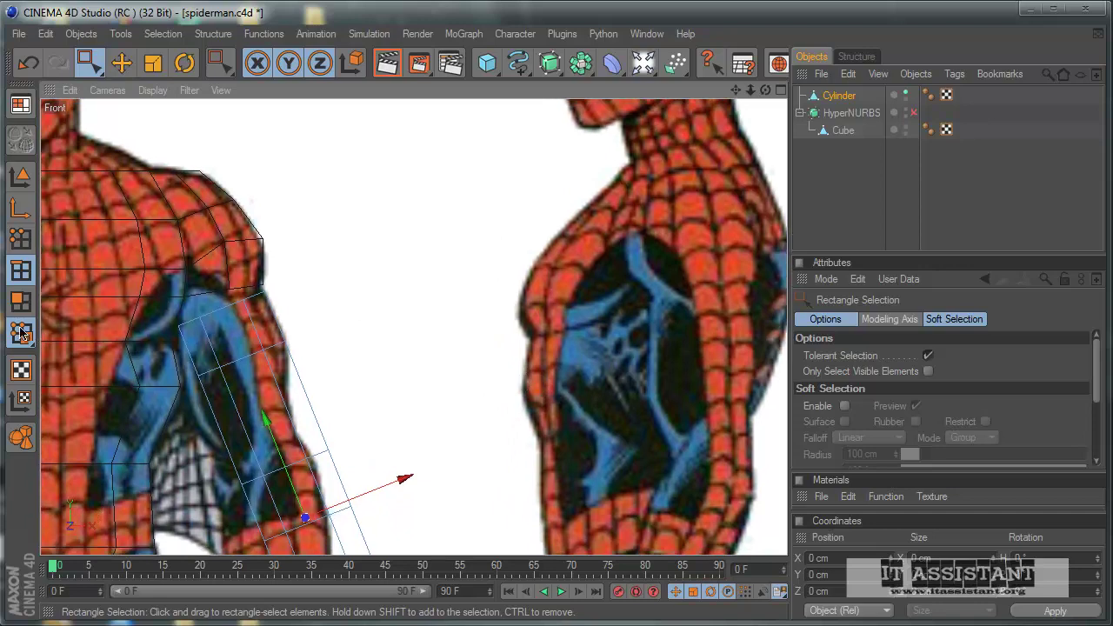
click(21, 238)
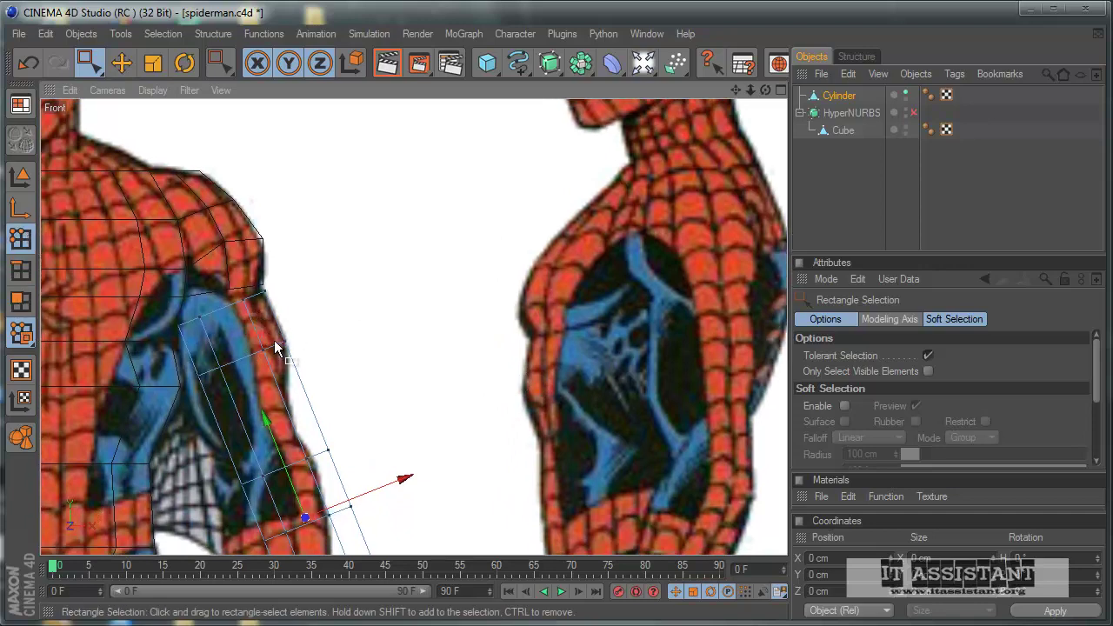
mouse_move(187, 366)
mouse_down()
mouse_move(253, 399)
mouse_move(233, 367)
mouse_up()
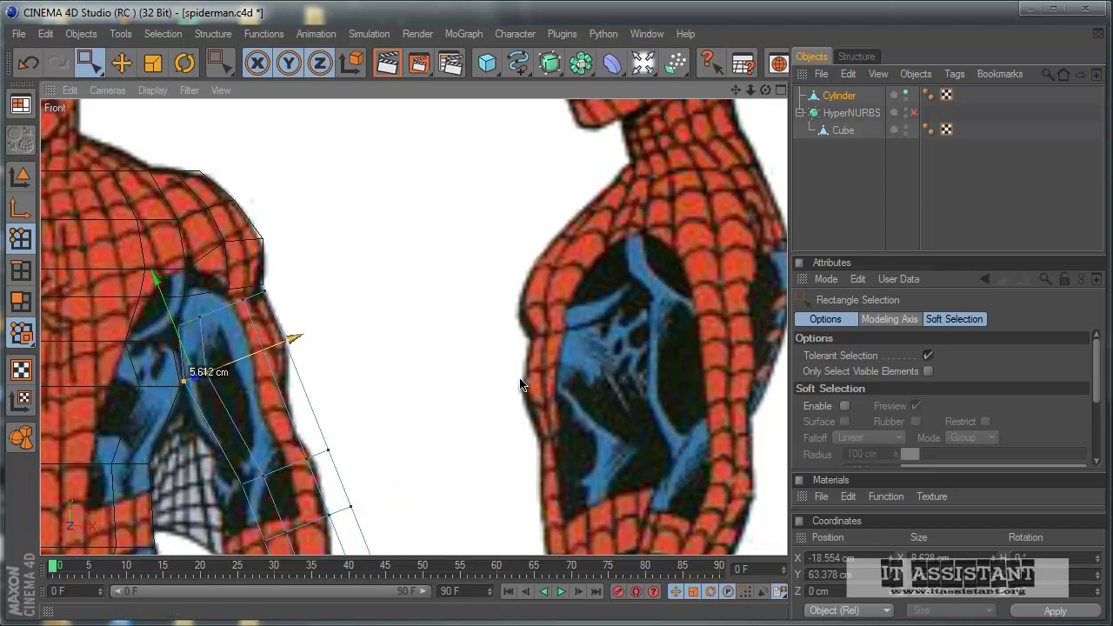
drag(333, 378, 252, 332)
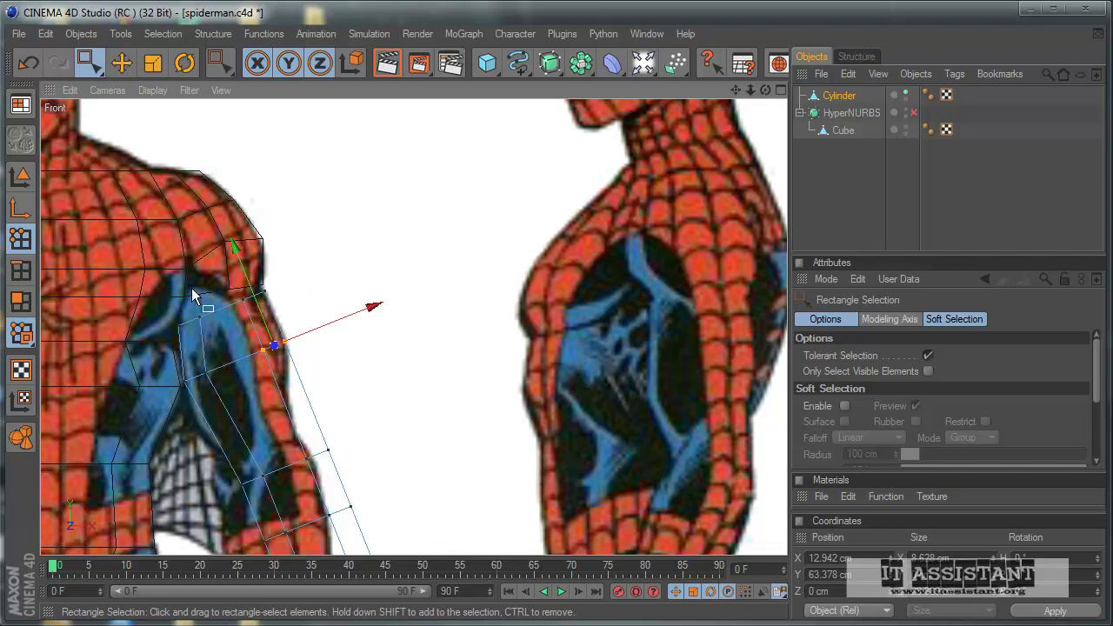
click(213, 33)
click(233, 245)
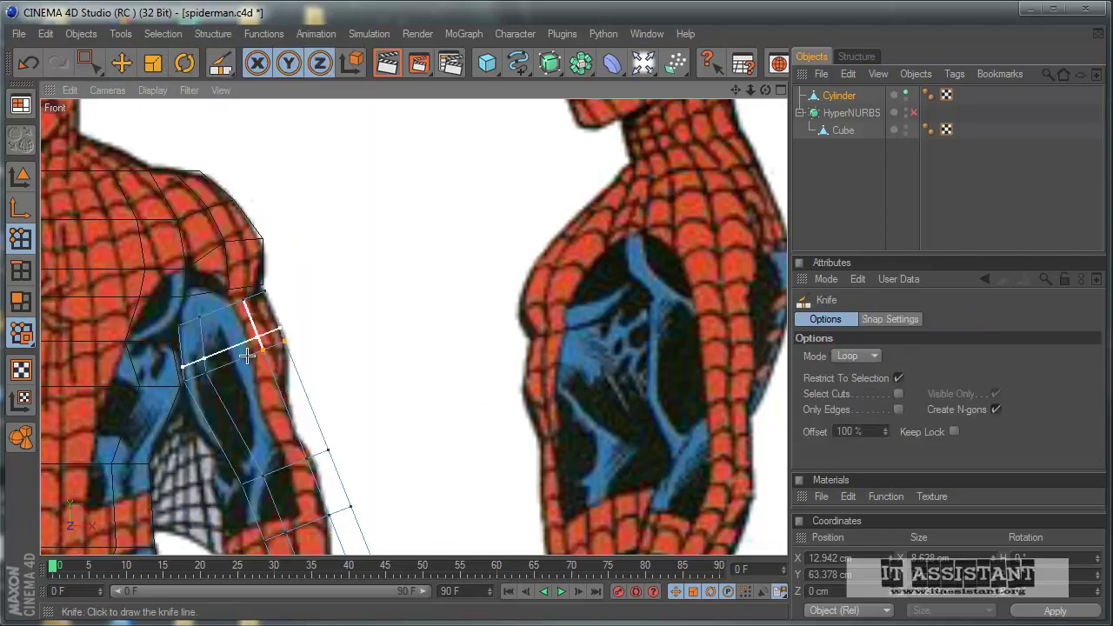
drag(228, 387, 256, 409)
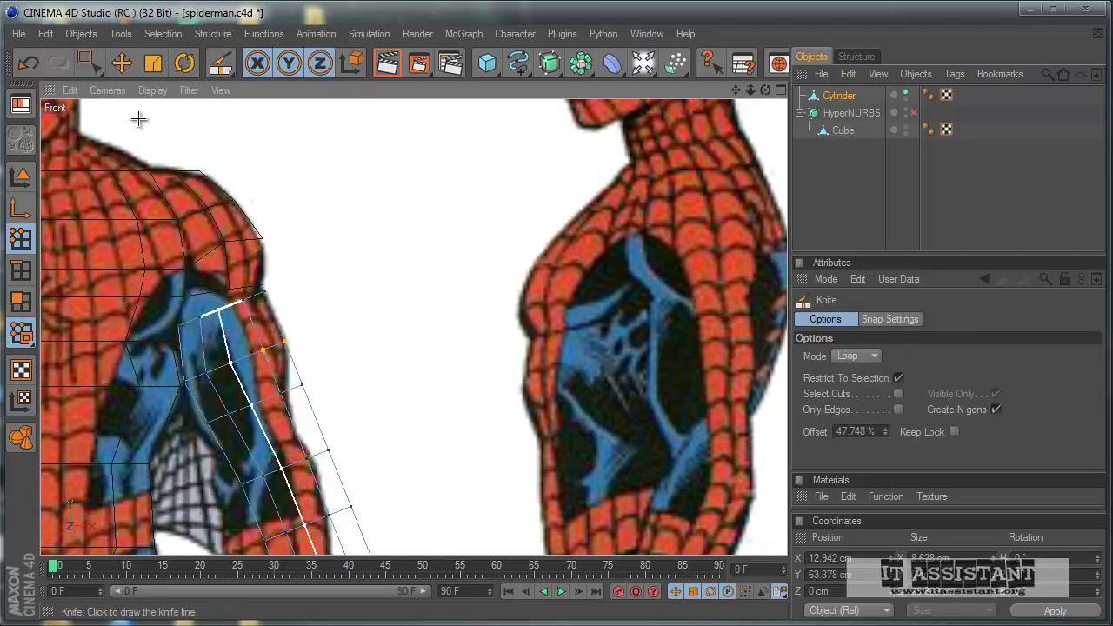
key(space)
Move upper-arm points onto the reference outline, raising about 8 cm and shifting left
mouse_move(257, 376)
mouse_down()
mouse_move(330, 407)
mouse_move(522, 384)
mouse_up()
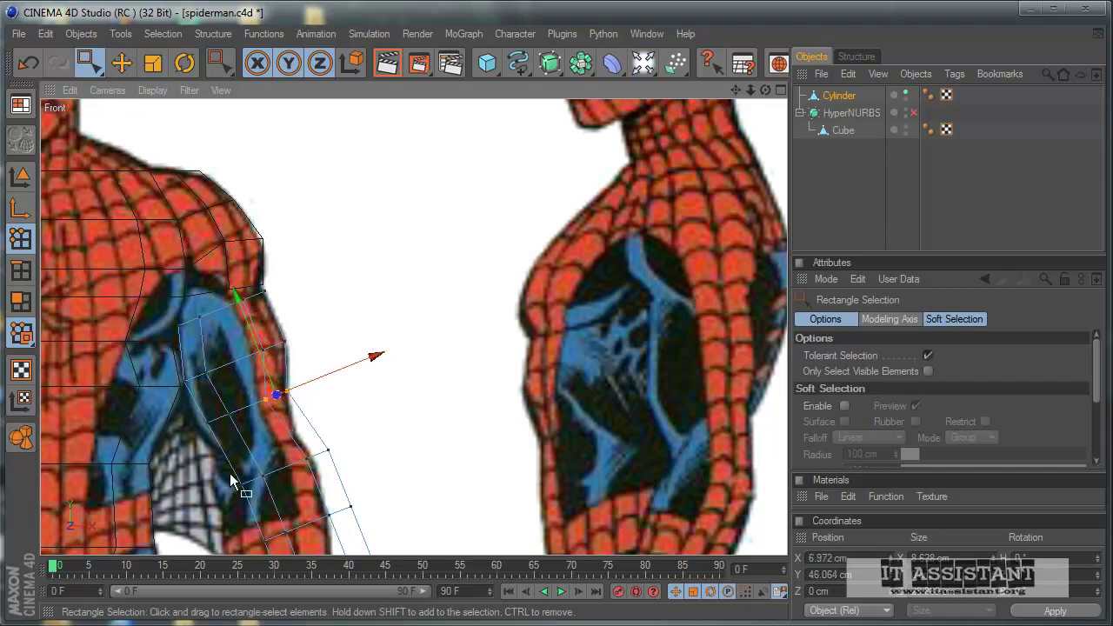
drag(193, 409, 248, 439)
drag(299, 380, 521, 384)
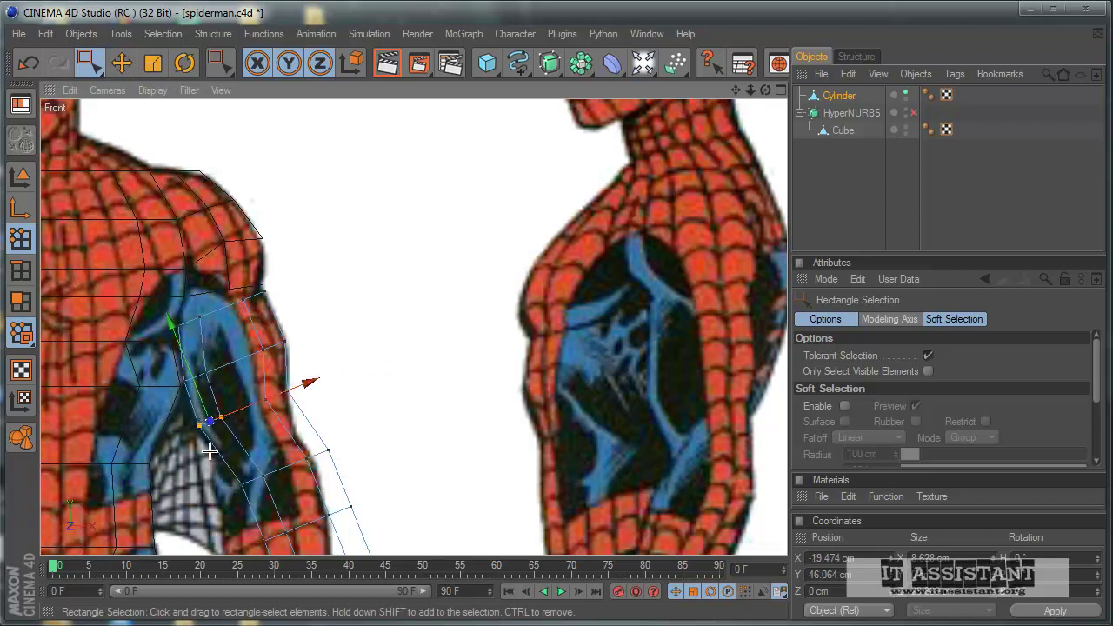
mouse_move(211, 450)
mouse_down()
mouse_move(381, 483)
mouse_move(385, 496)
mouse_up()
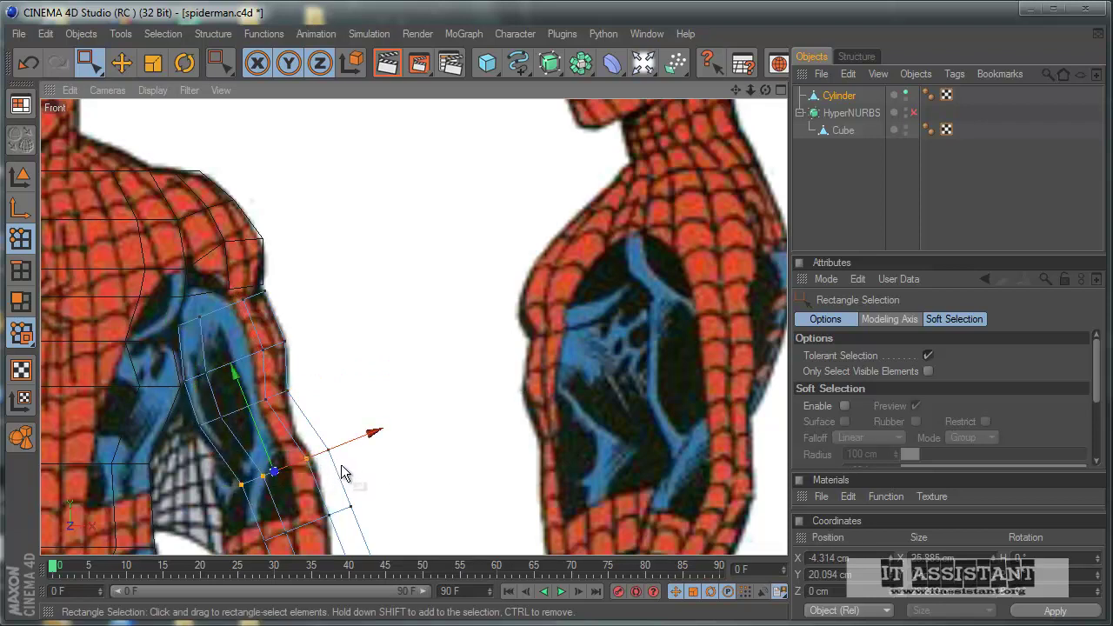
drag(252, 417, 519, 377)
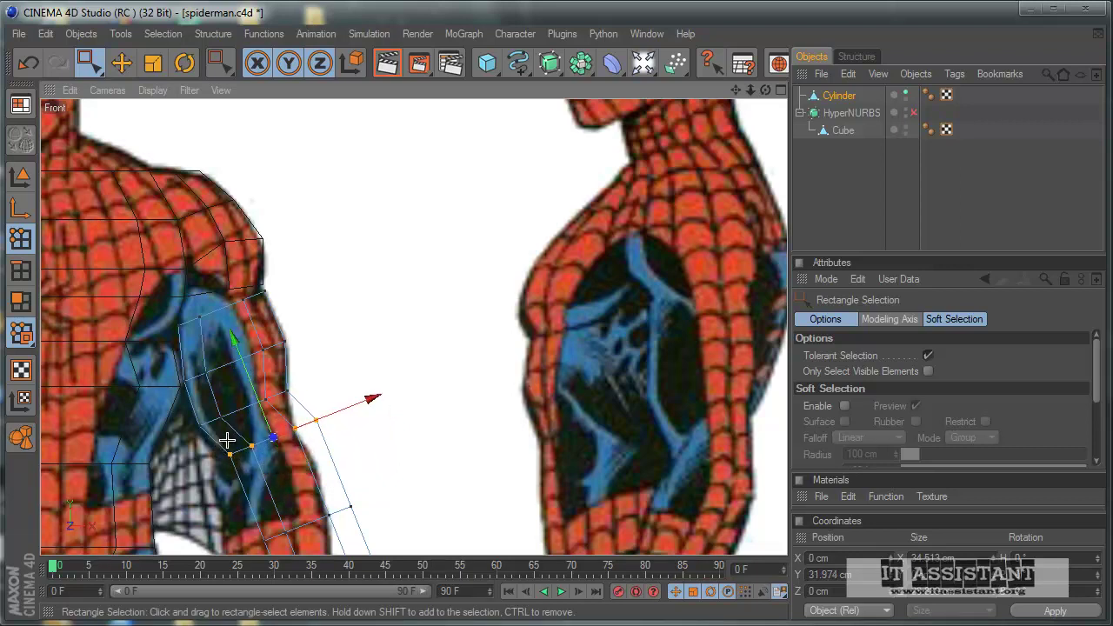
drag(226, 440, 520, 384)
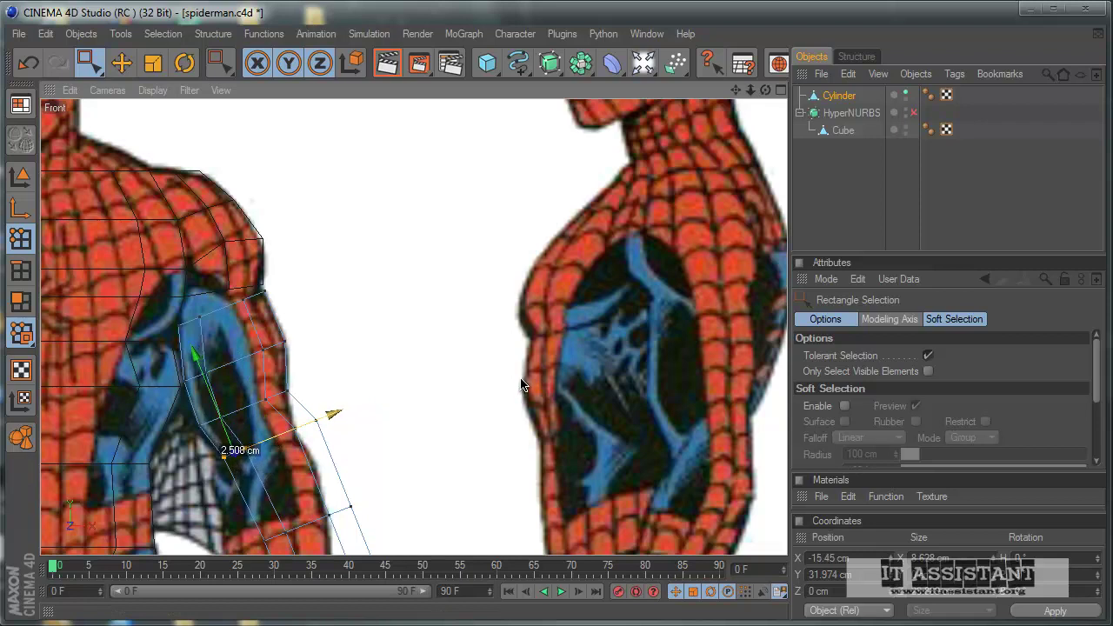
drag(350, 457, 277, 411)
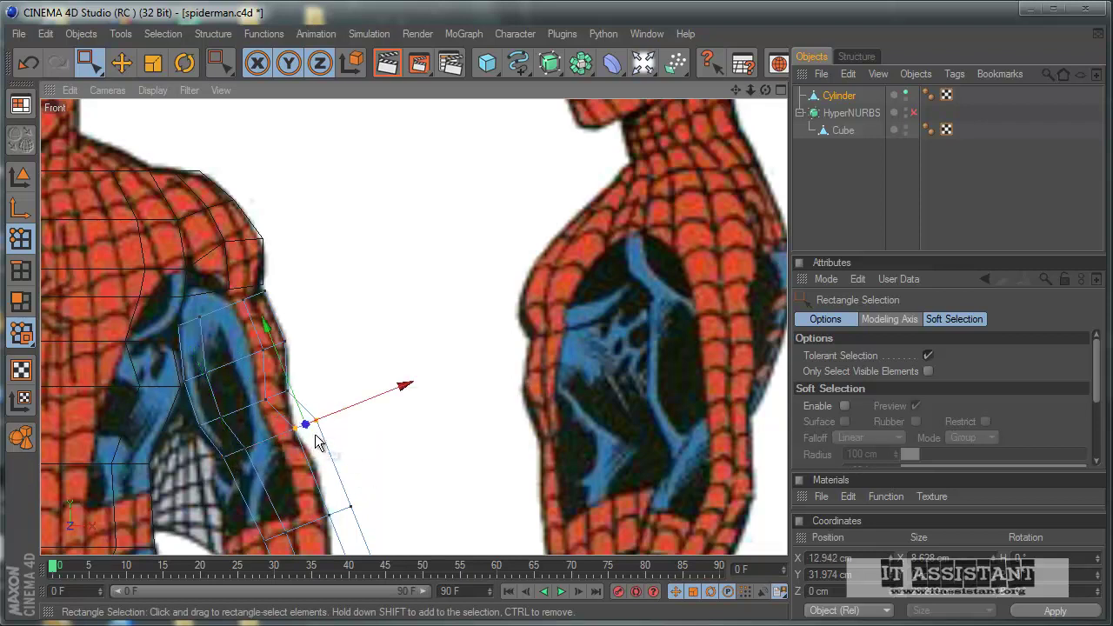
drag(317, 442, 521, 385)
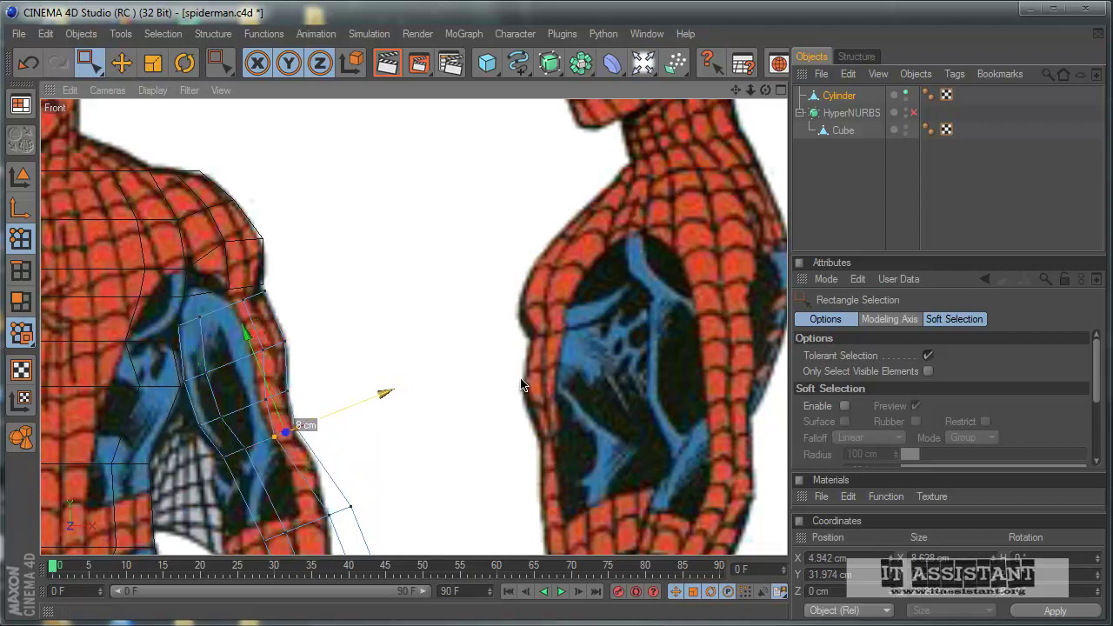
Raise the lower row of arm points about 17.7 cm and shift them 3.5 cm left
drag(247, 389, 317, 417)
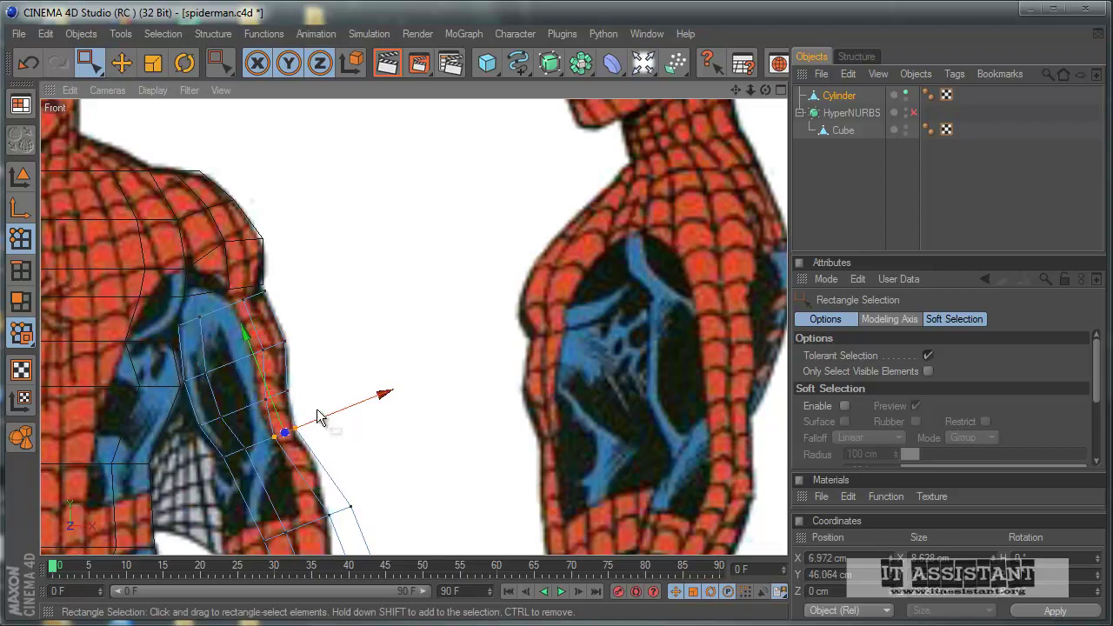
drag(260, 383, 311, 397)
drag(522, 385, 522, 385)
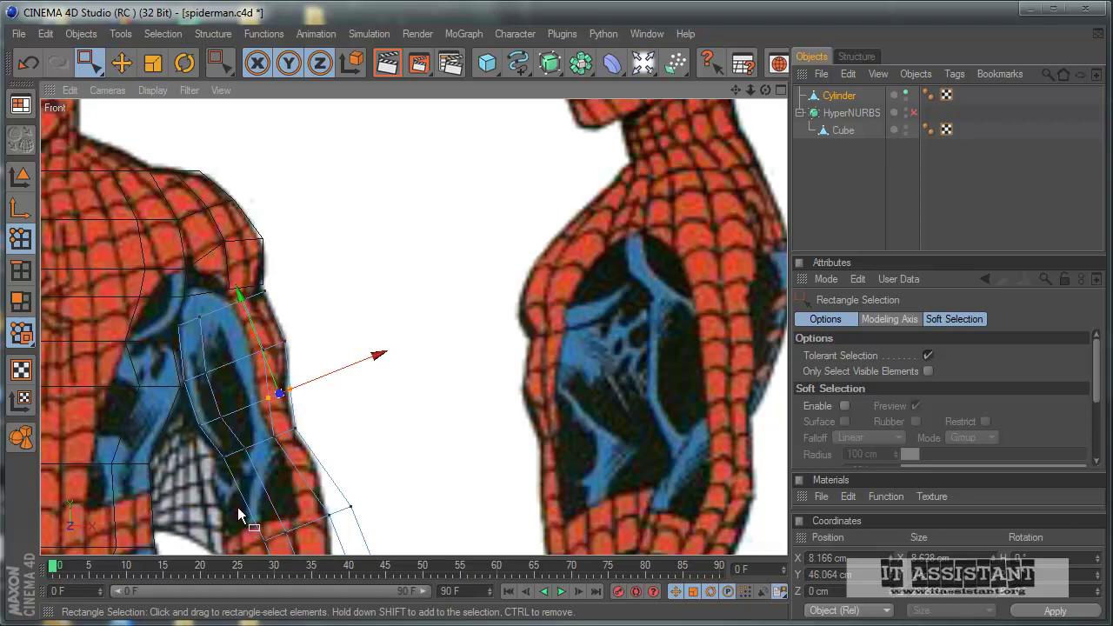
alt+middle_drag(520, 351, 513, 286)
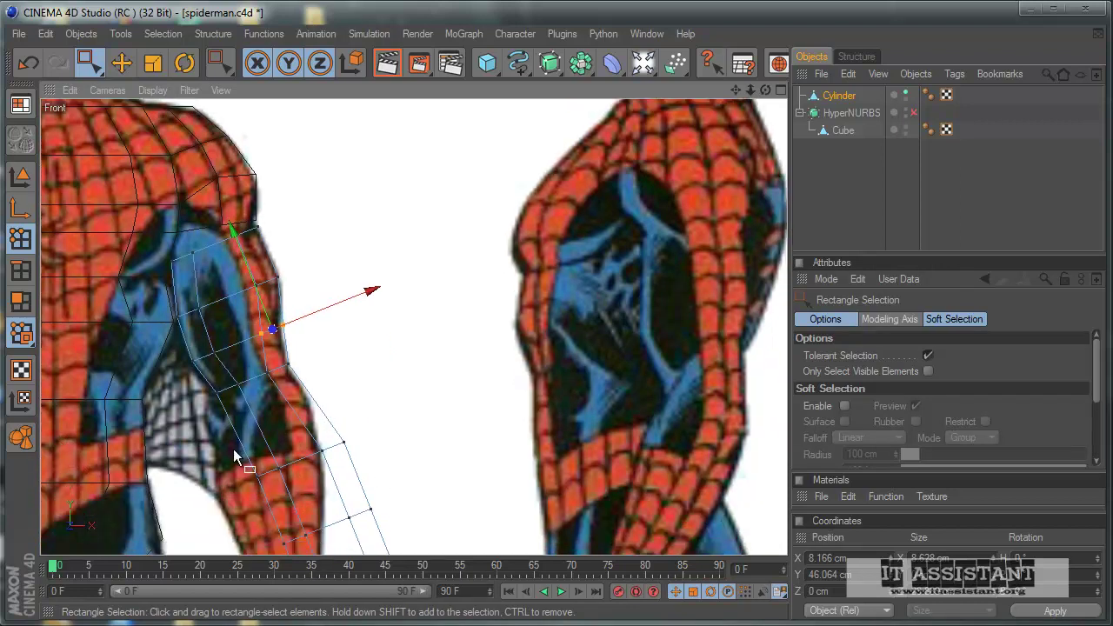
drag(223, 439, 383, 495)
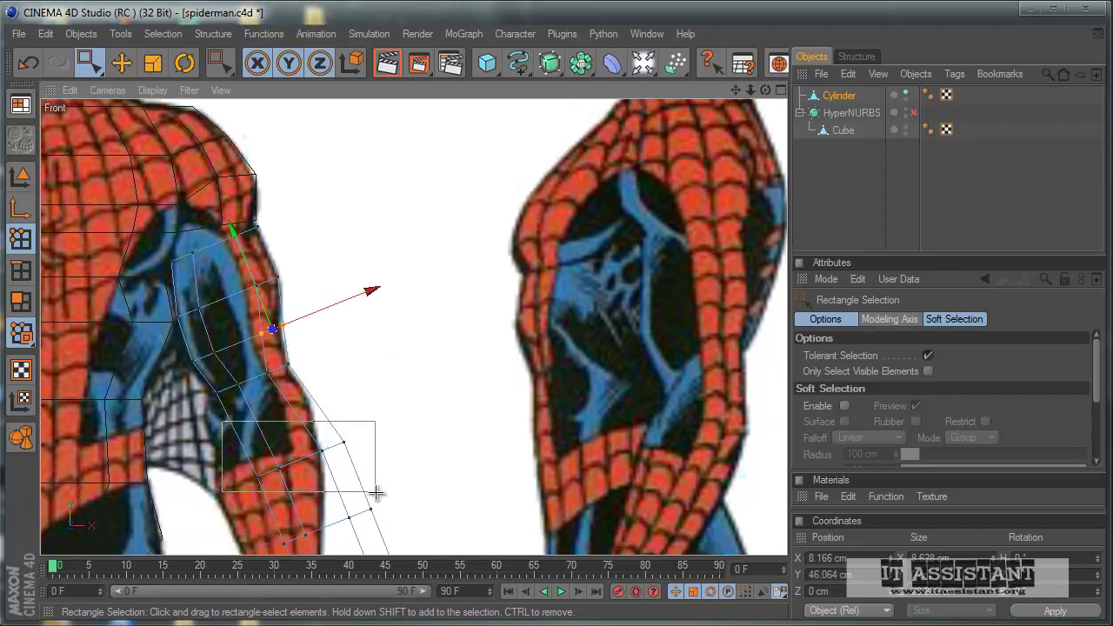
drag(303, 443, 520, 379)
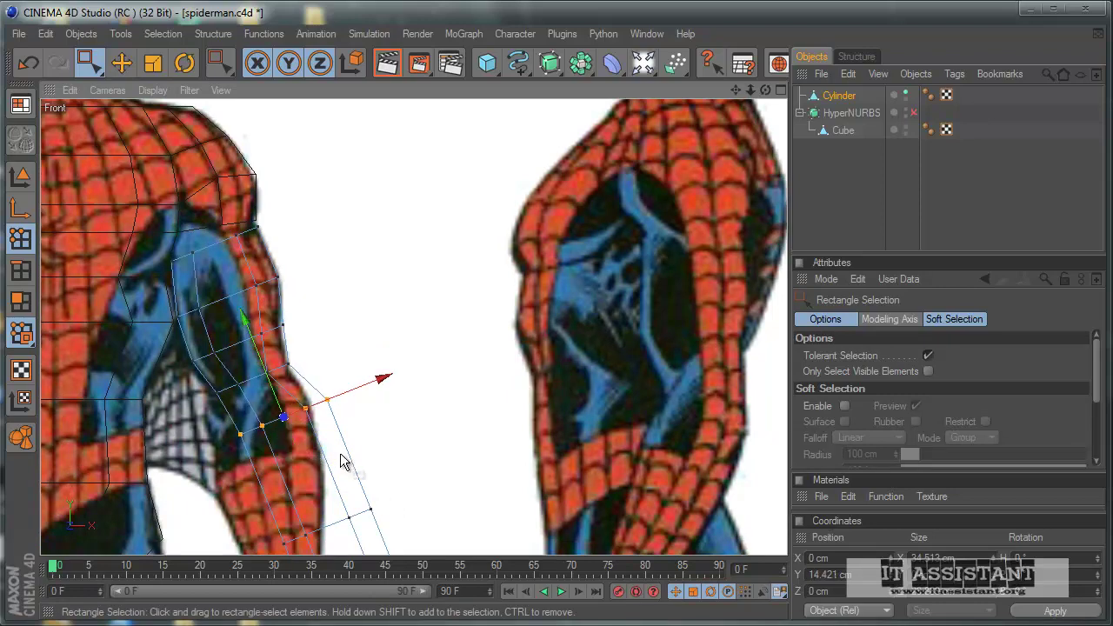
drag(335, 396, 329, 401)
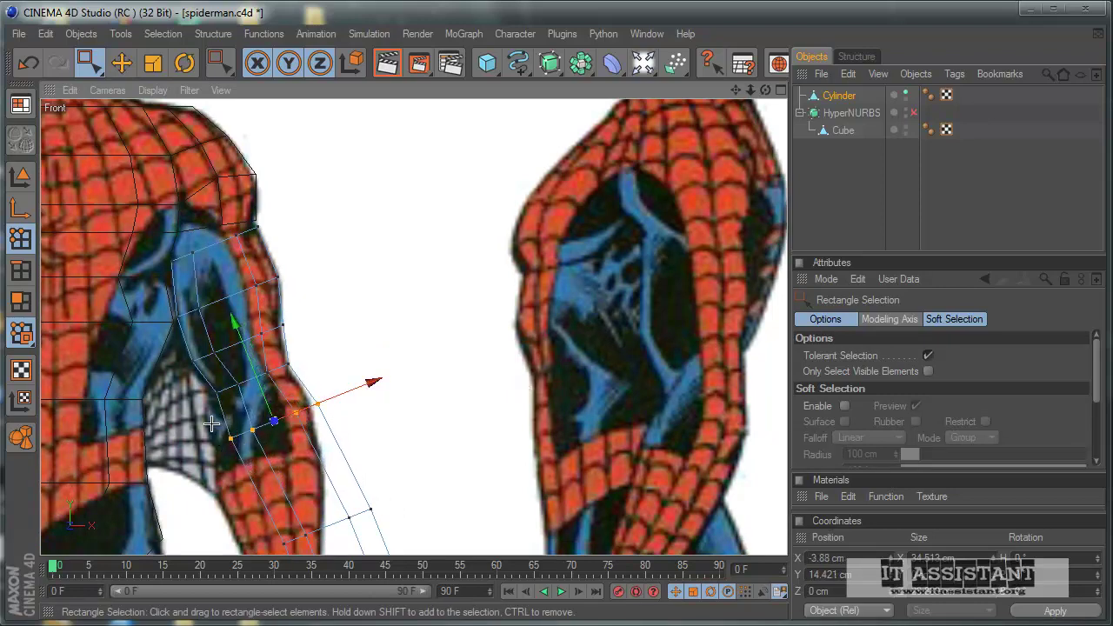
mouse_move(209, 419)
mouse_down()
mouse_move(271, 454)
mouse_move(243, 437)
mouse_up()
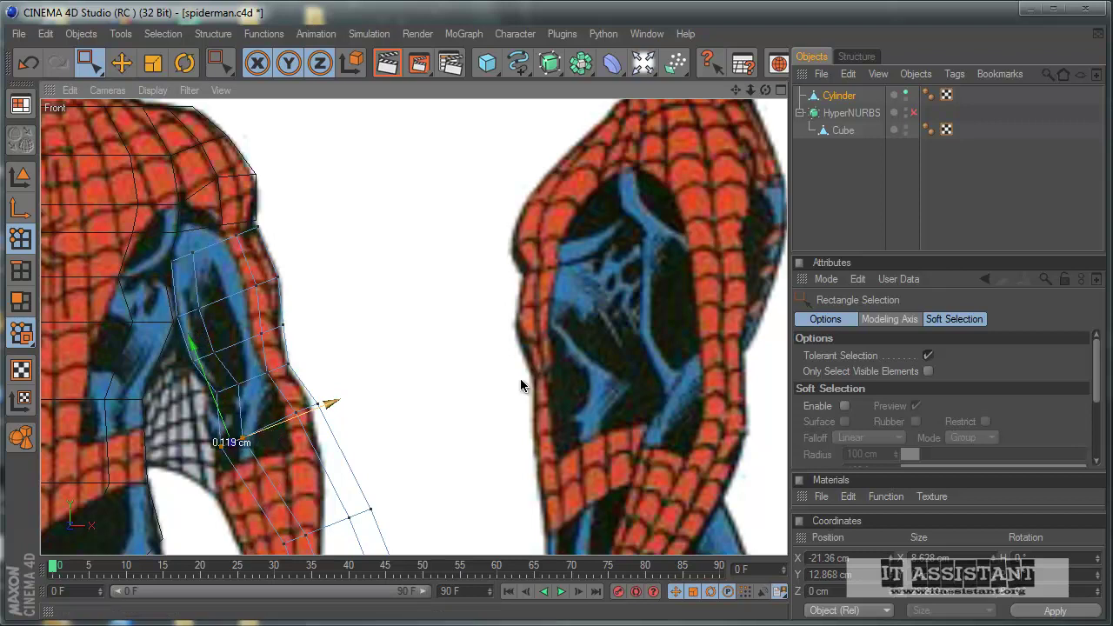
mouse_move(244, 437)
mouse_down()
mouse_move(211, 388)
mouse_move(222, 390)
mouse_up()
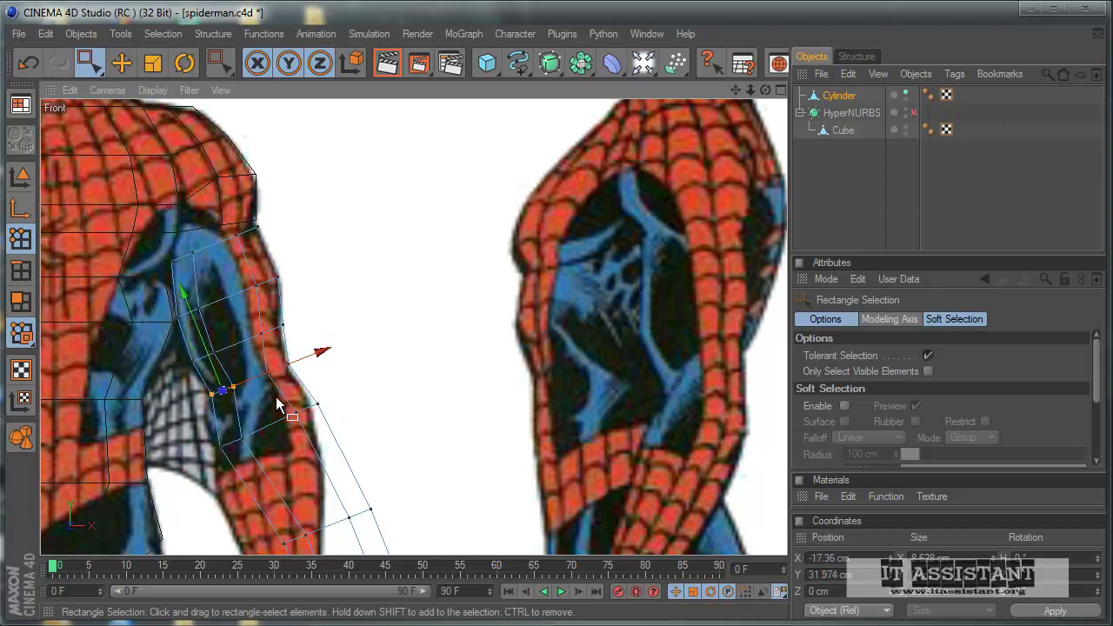
Move forearm-edge vertices about 2 cm onto the forearm outline
click(335, 400)
drag(335, 400, 520, 378)
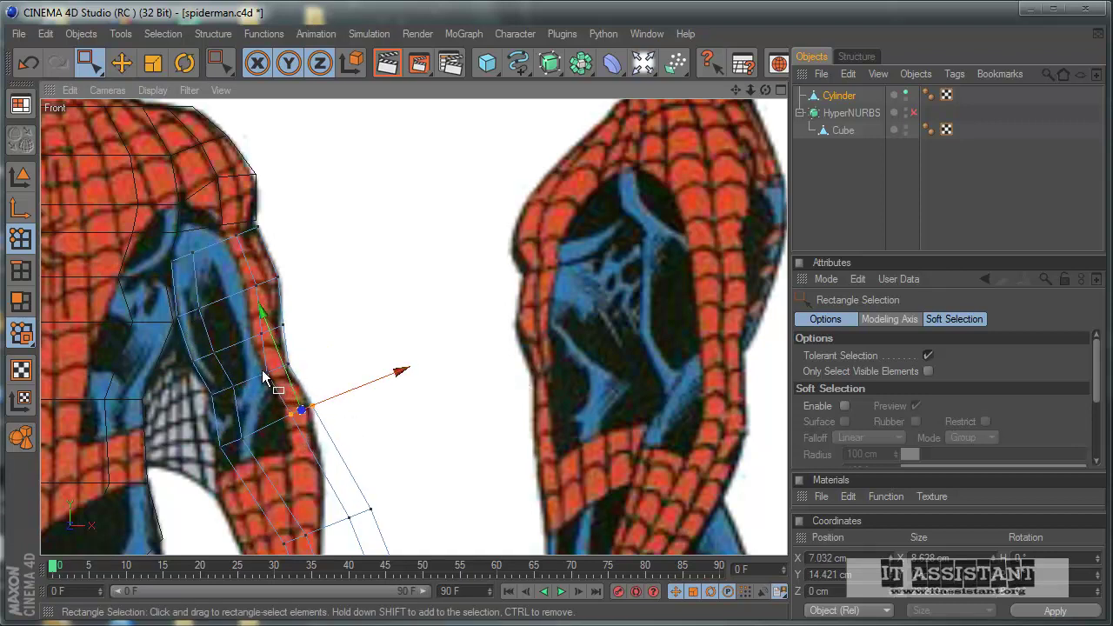
click(304, 372)
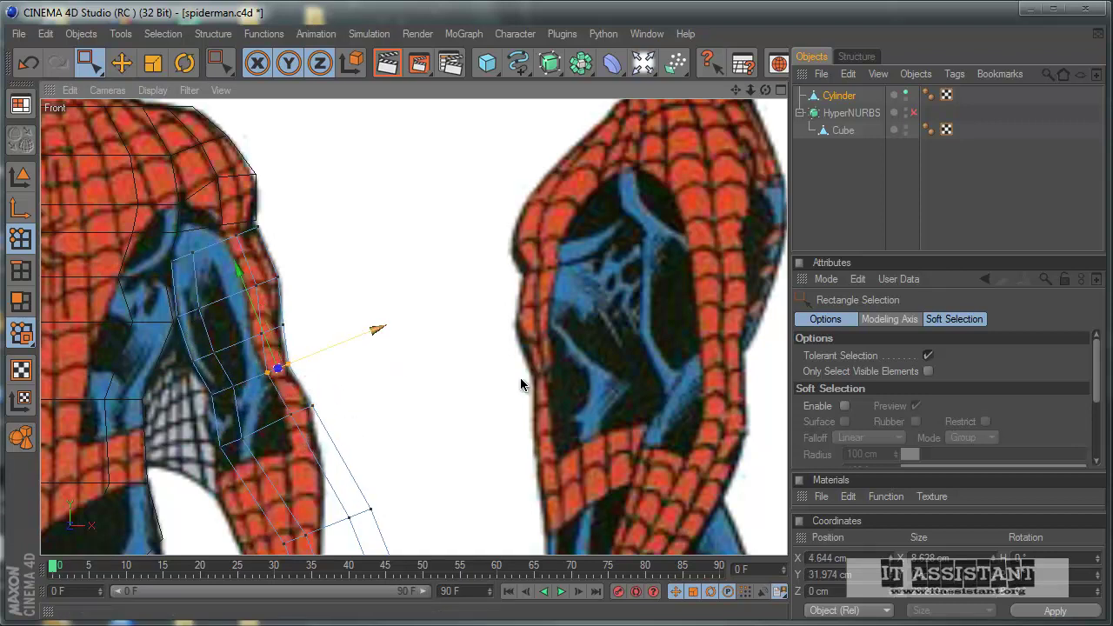
alt+middle_drag(520, 377, 501, 318)
mouse_move(211, 450)
mouse_down()
mouse_move(320, 491)
mouse_move(516, 383)
mouse_up()
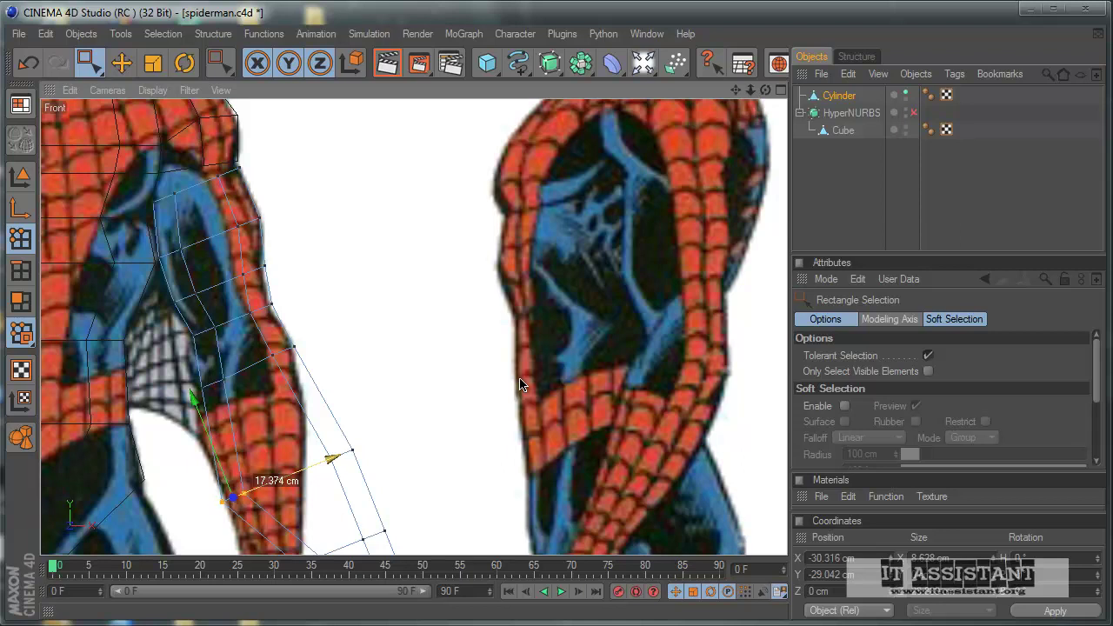
mouse_move(382, 479)
mouse_down()
mouse_move(324, 437)
mouse_move(521, 385)
mouse_up()
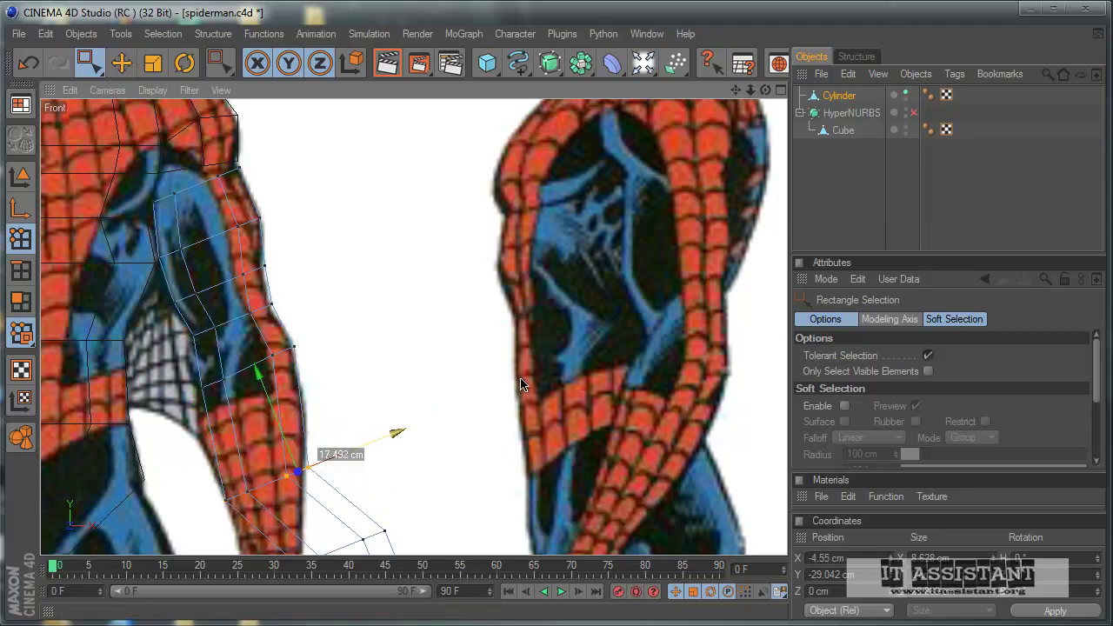
alt+middle_drag(522, 385, 396, 485)
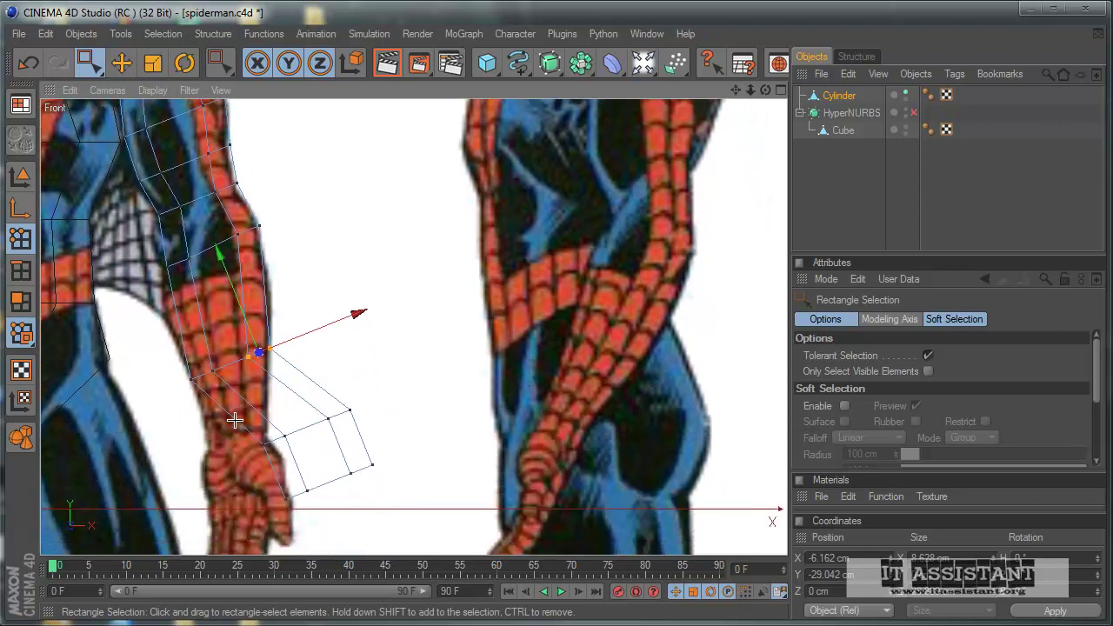
Nudge wrist-end vertices toward the wrist outline, then undo the misplaced moves
mouse_move(235, 420)
mouse_down()
mouse_move(296, 452)
mouse_move(521, 385)
mouse_up()
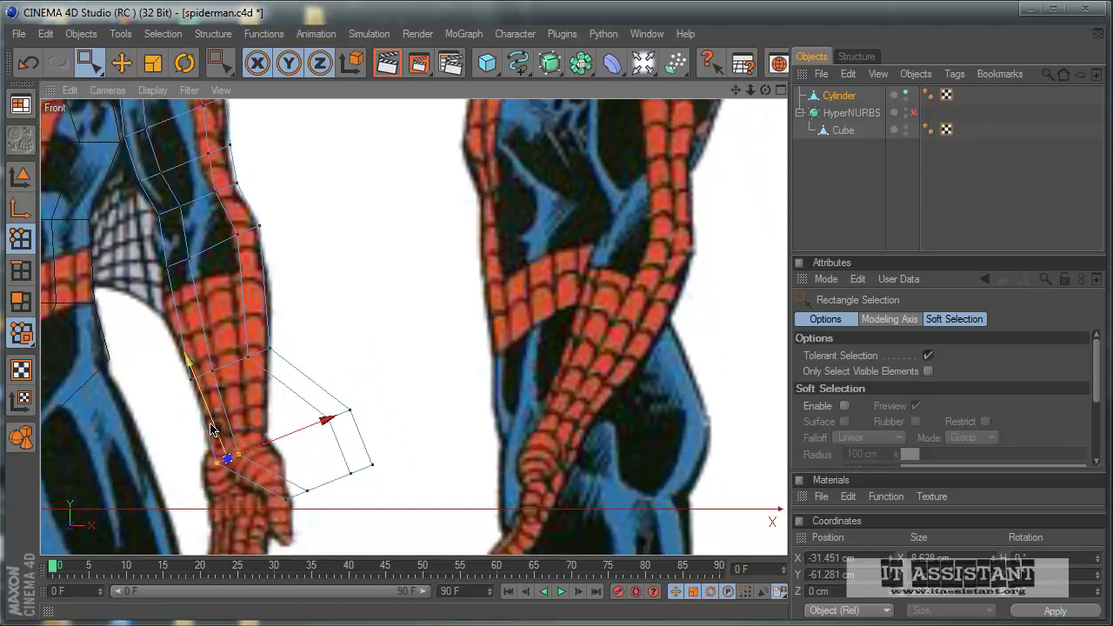
drag(212, 428, 210, 416)
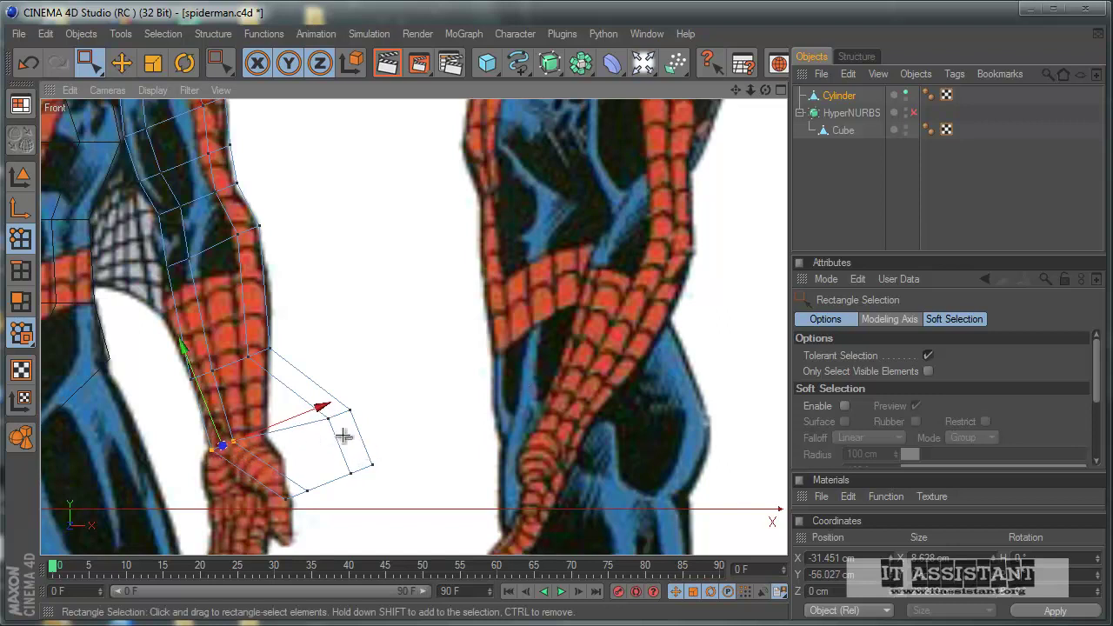
drag(353, 441, 318, 393)
drag(306, 335, 522, 385)
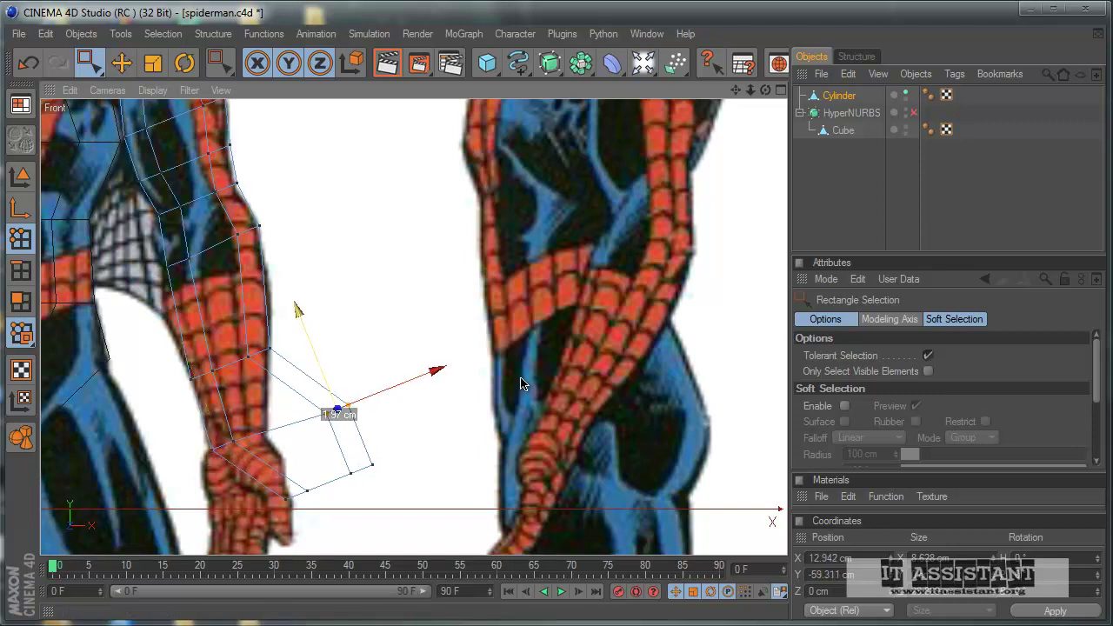
drag(339, 410, 300, 429)
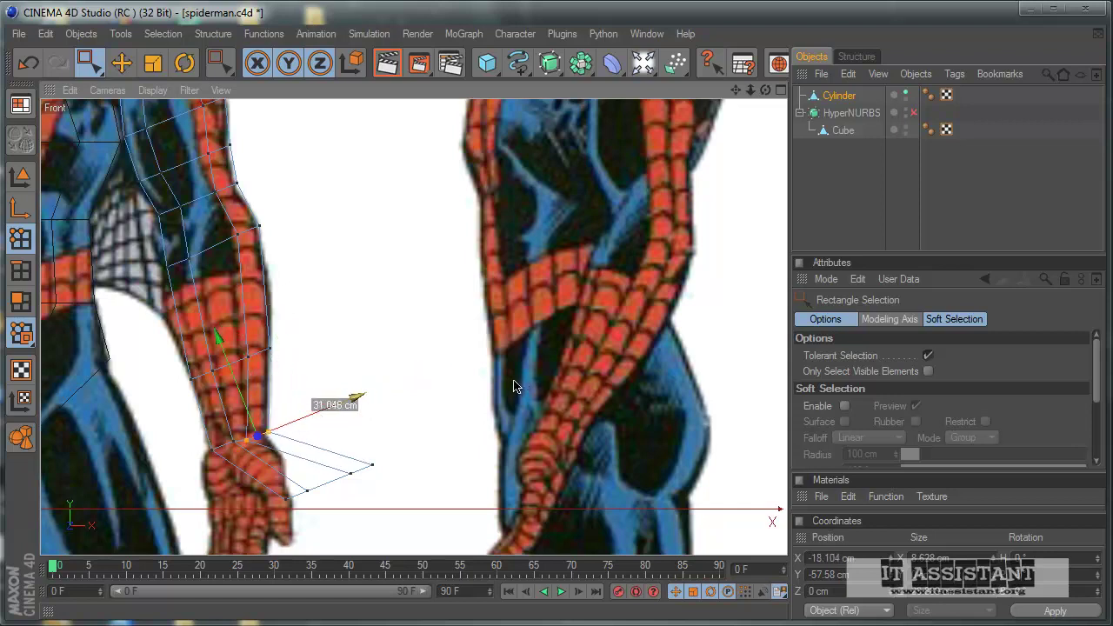
scroll(519, 377, up, 1)
scroll(393, 424, up, 1)
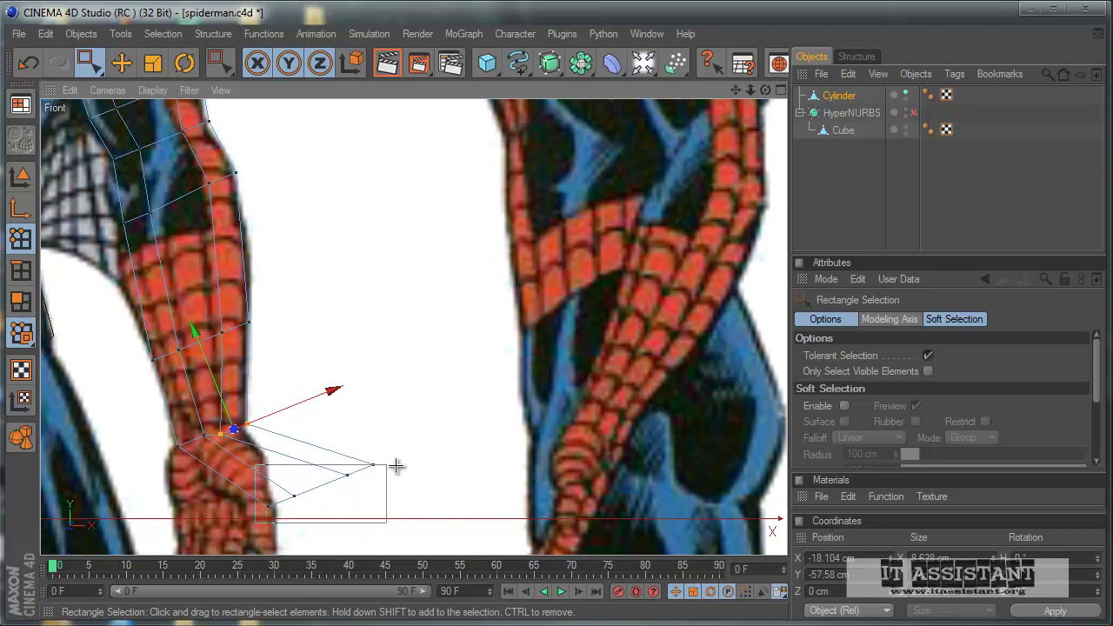
key(ctrl+z)
key(ctrl+z)
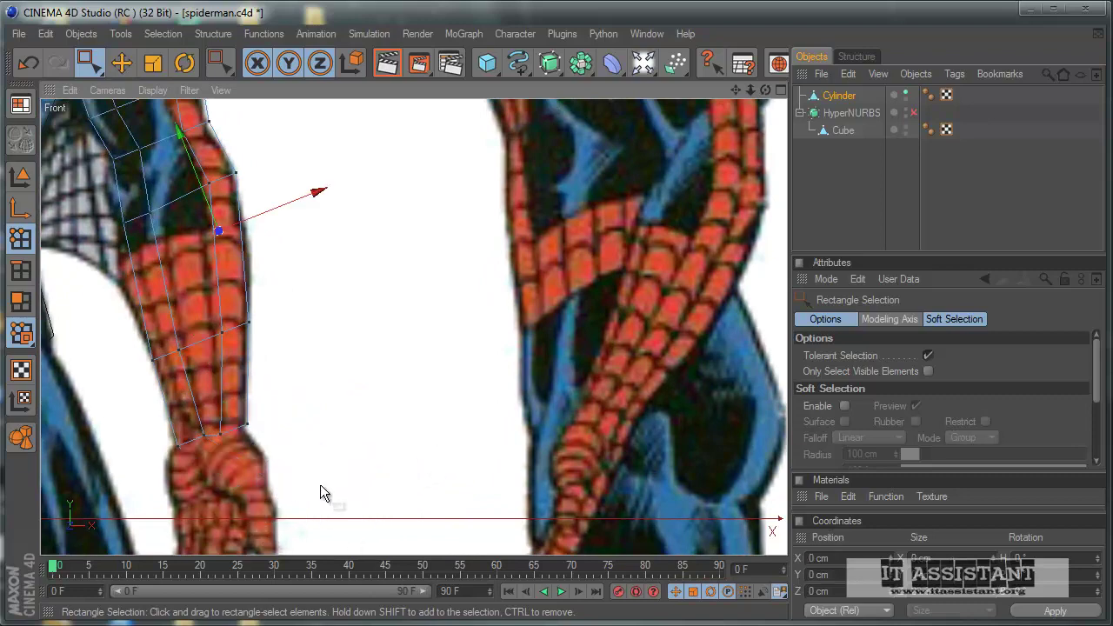
Reselect the wrist vertex and move it onto the reference wrist outline
drag(170, 439, 228, 452)
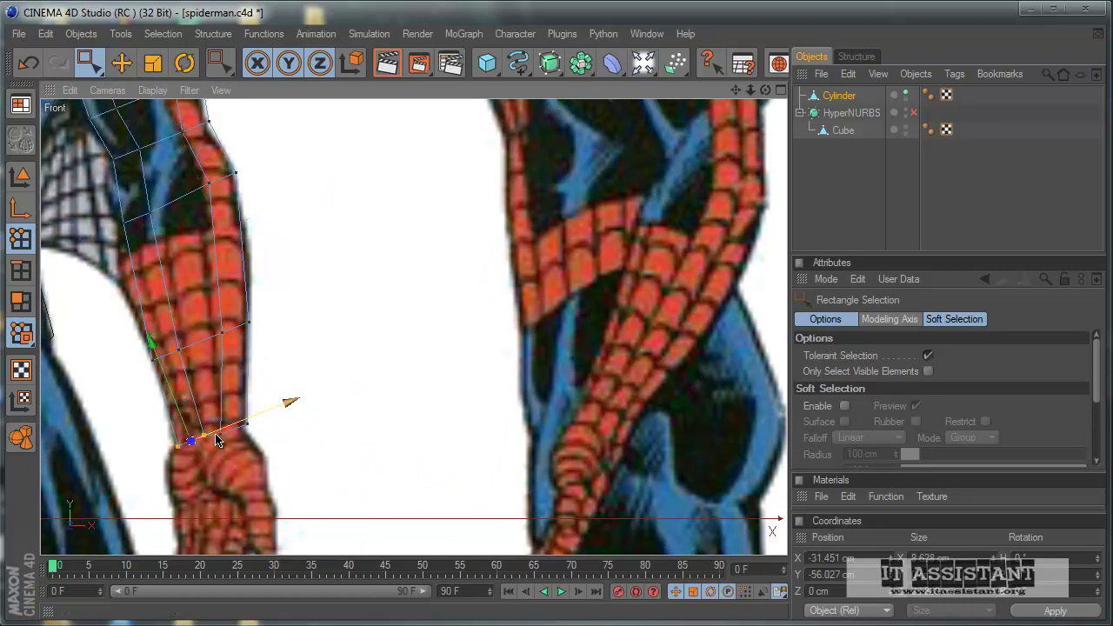
key(ctrl+z)
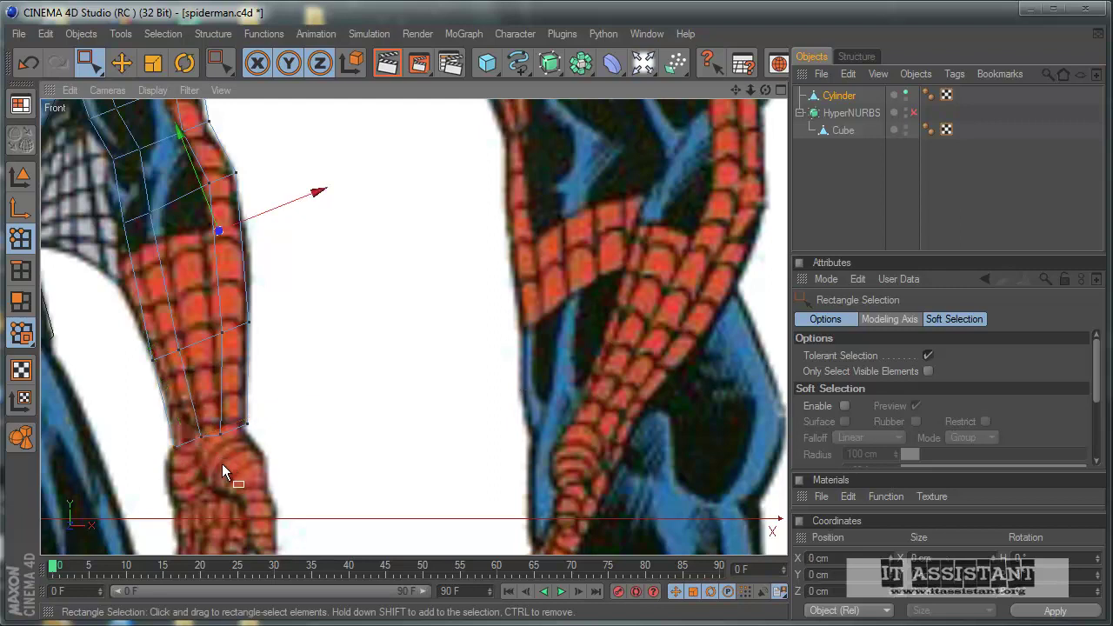
drag(199, 435, 213, 445)
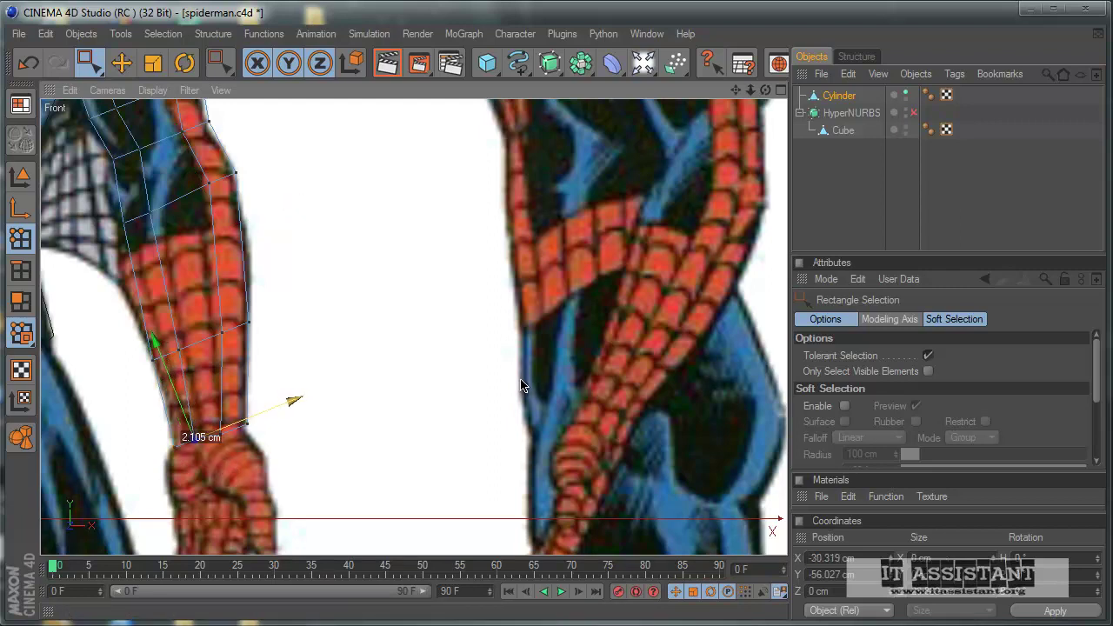
drag(213, 428, 266, 422)
drag(273, 321, 278, 327)
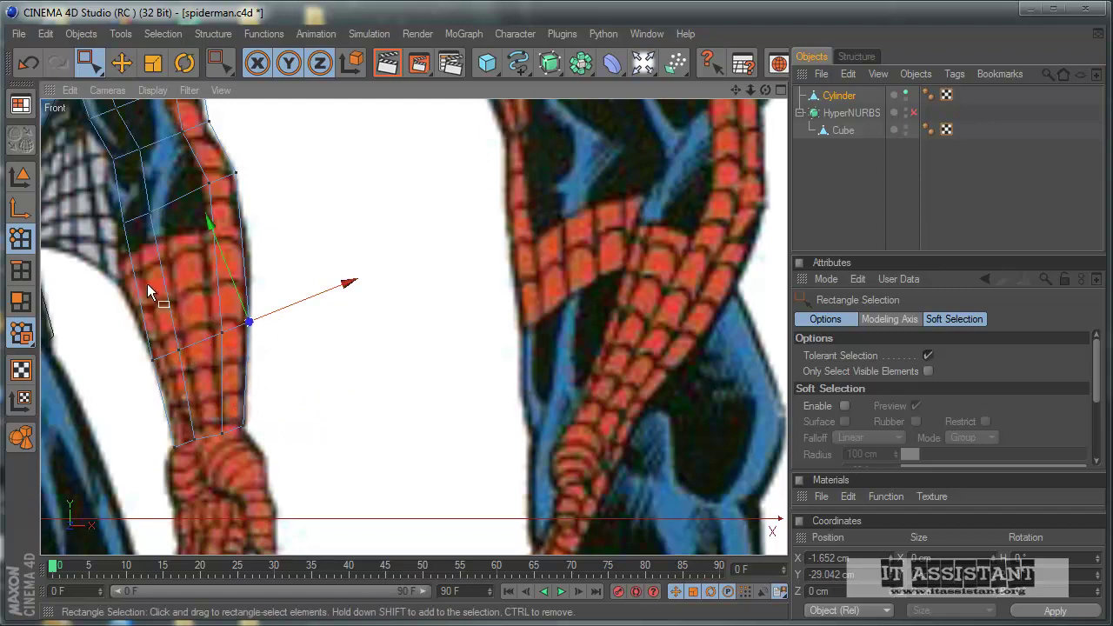
Cut a new edge loop across the forearm and nudge its inner and outer vertices
right_click(314, 209)
click(375, 395)
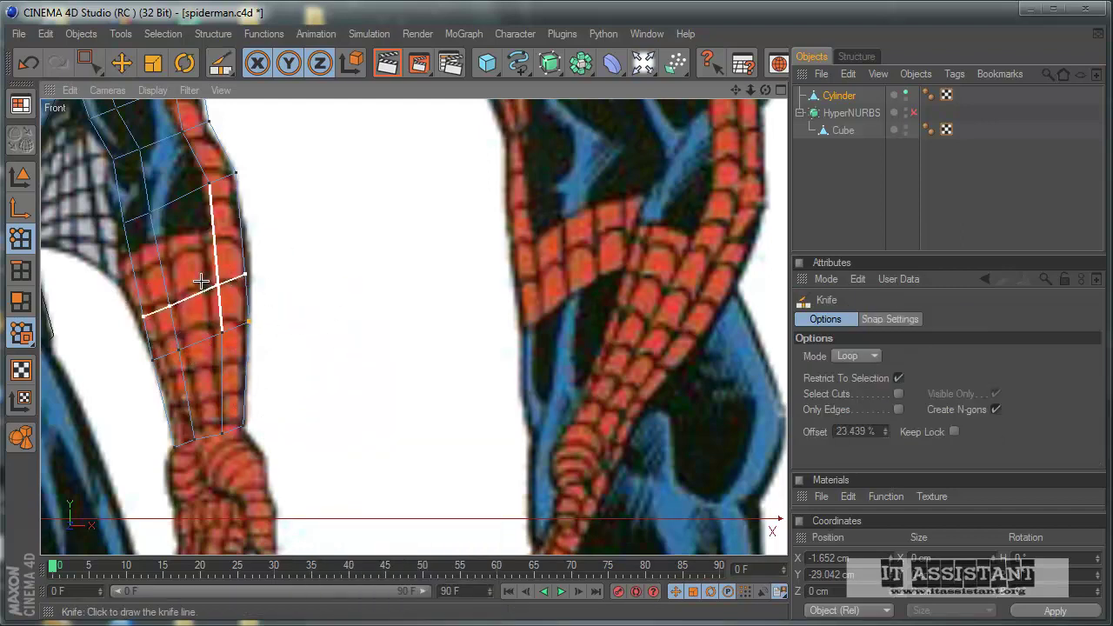
click(216, 259)
click(87, 61)
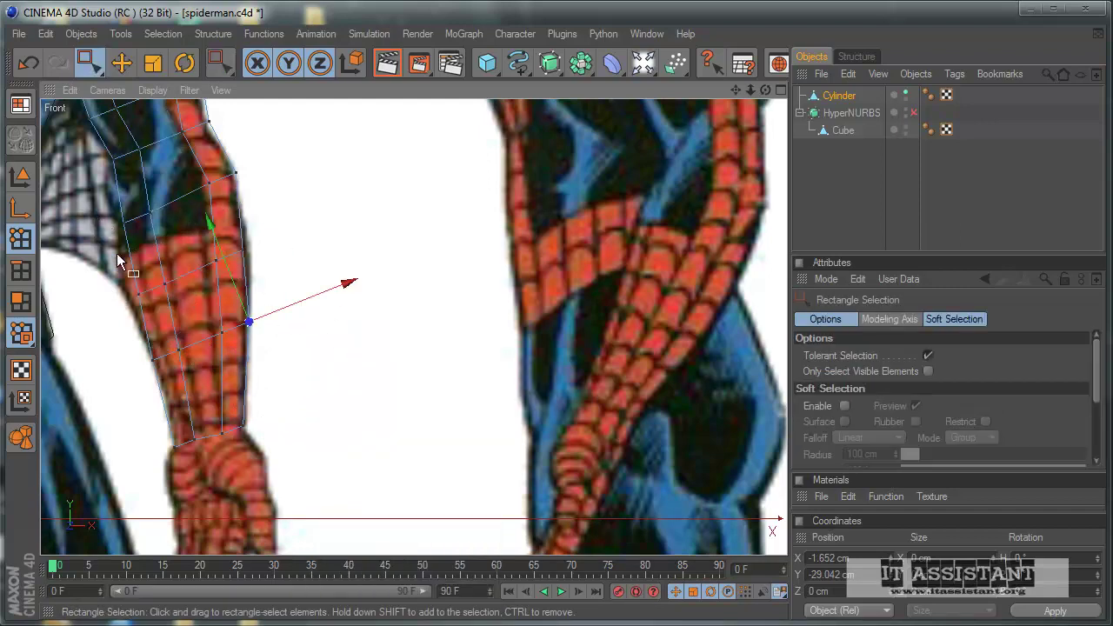
drag(170, 300, 170, 301)
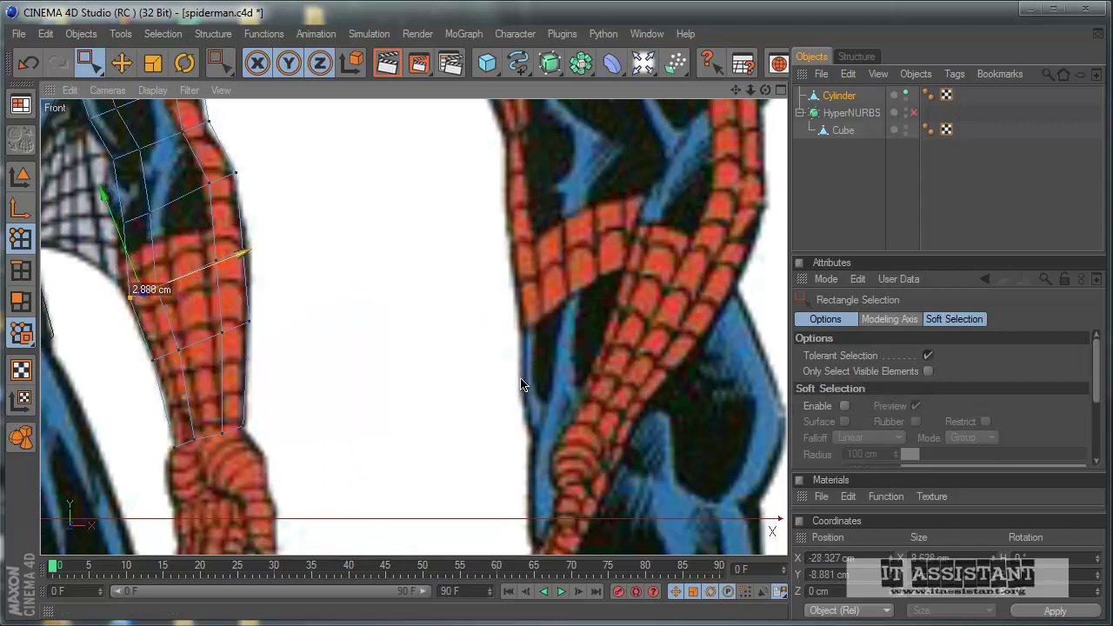
drag(210, 246, 211, 246)
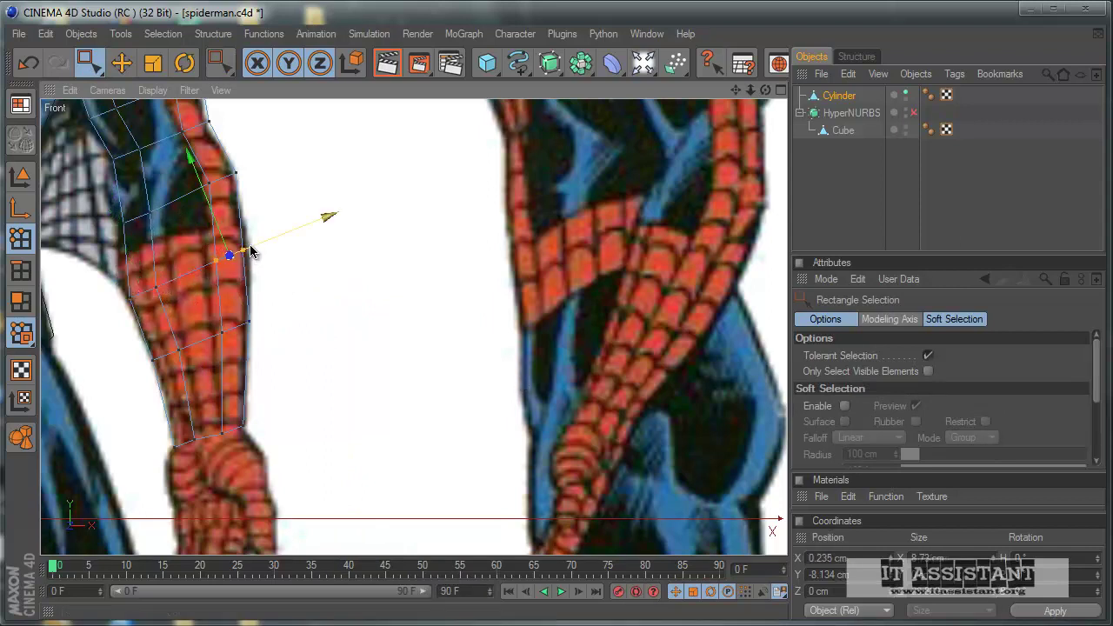
middle_click(375, 311)
middle_click(291, 296)
mouse_move(321, 439)
alt+mouse_down()
mouse_move(517, 387)
mouse_move(531, 422)
mouse_move(531, 388)
alt+mouse_up()
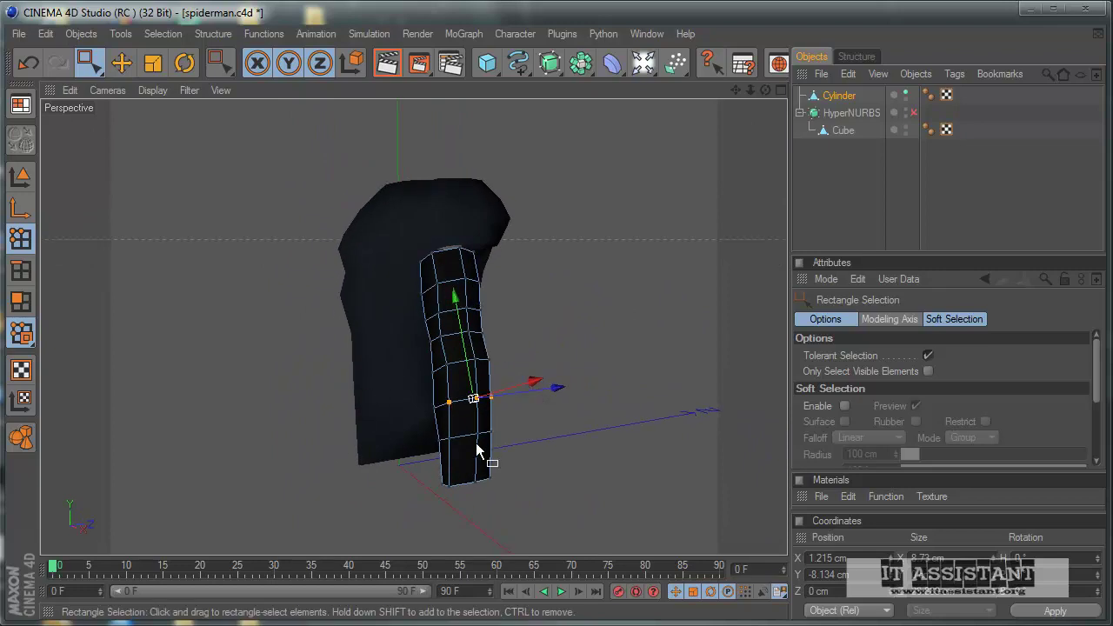
In the maximised side view, slide the cylinder about 19 cm along Z over the arm
alt+drag(562, 501, 521, 379)
middle_click(588, 484)
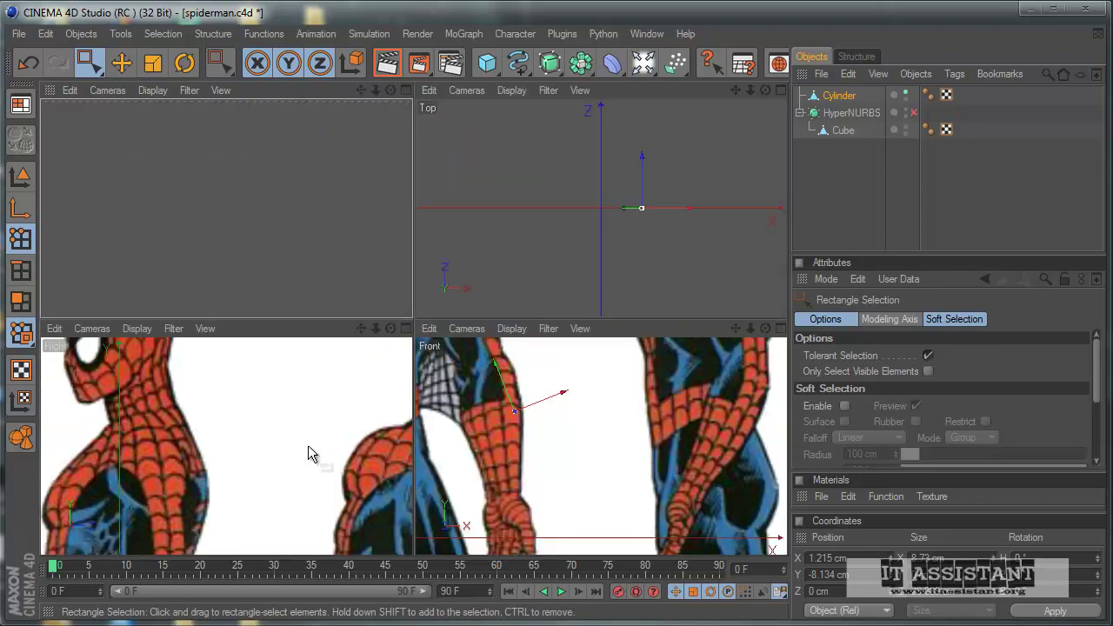
middle_click(304, 445)
scroll(522, 385, up, 2)
scroll(412, 427, up, 1)
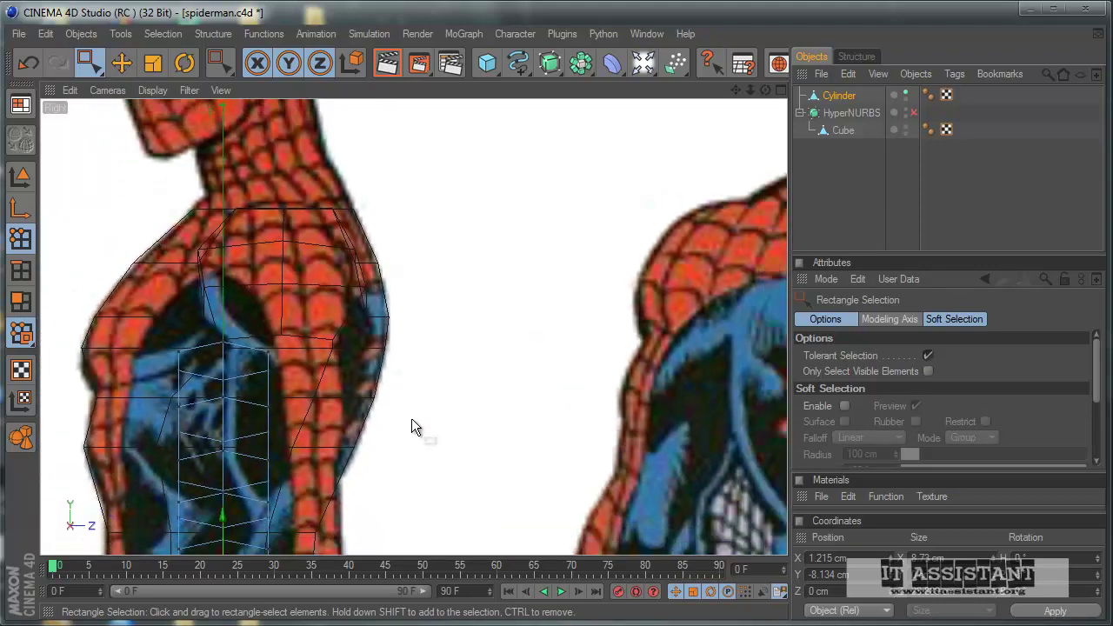
scroll(522, 375, up, 3)
click(21, 176)
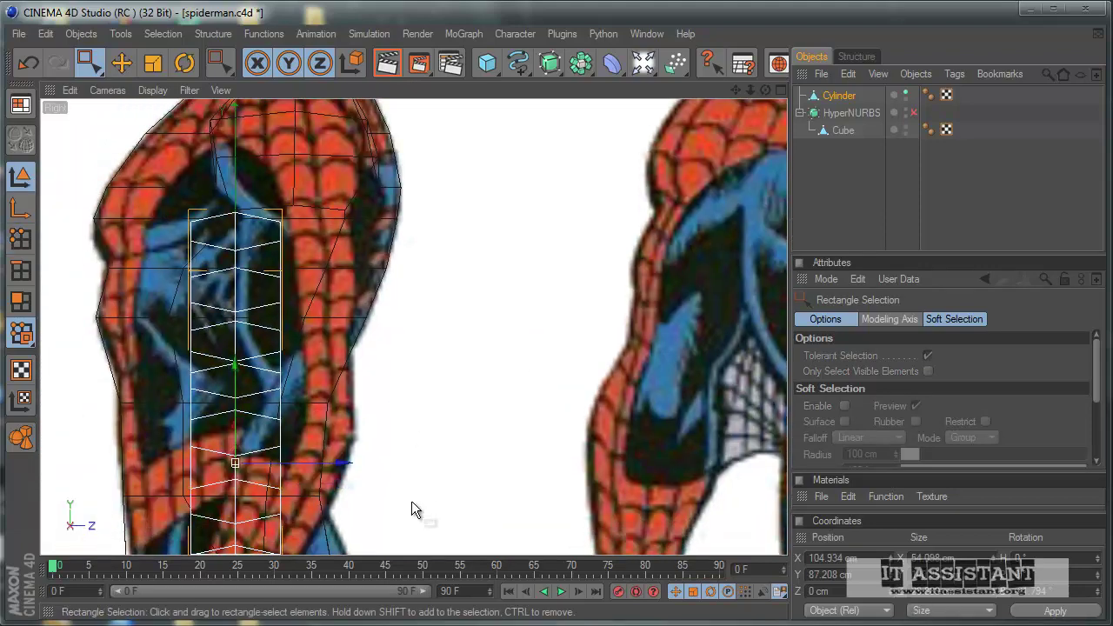
drag(337, 467, 393, 467)
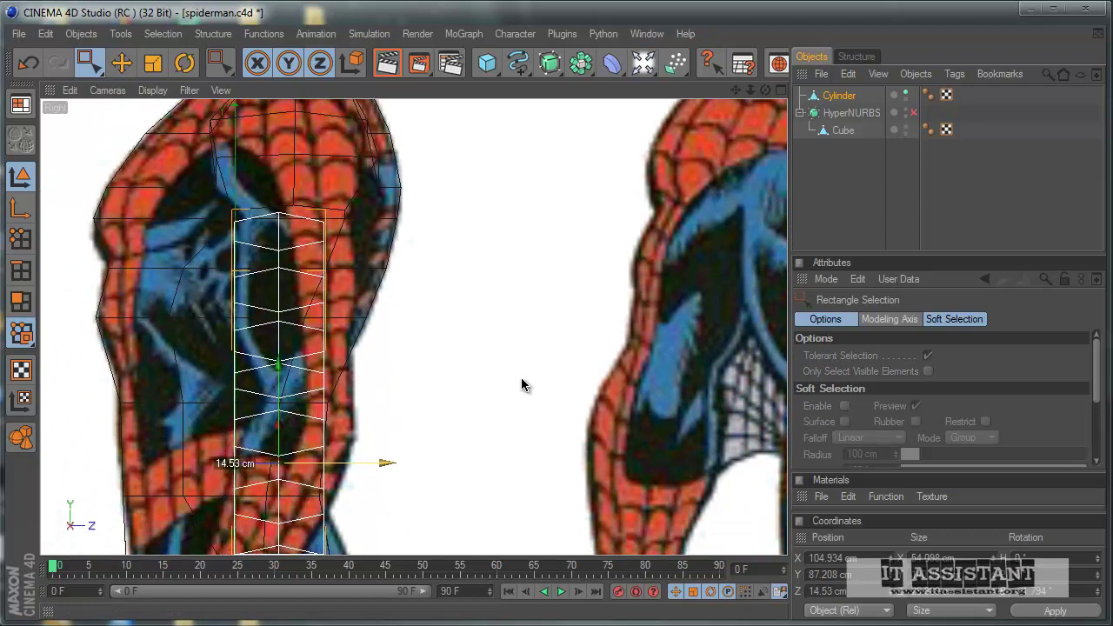
drag(522, 385, 520, 385)
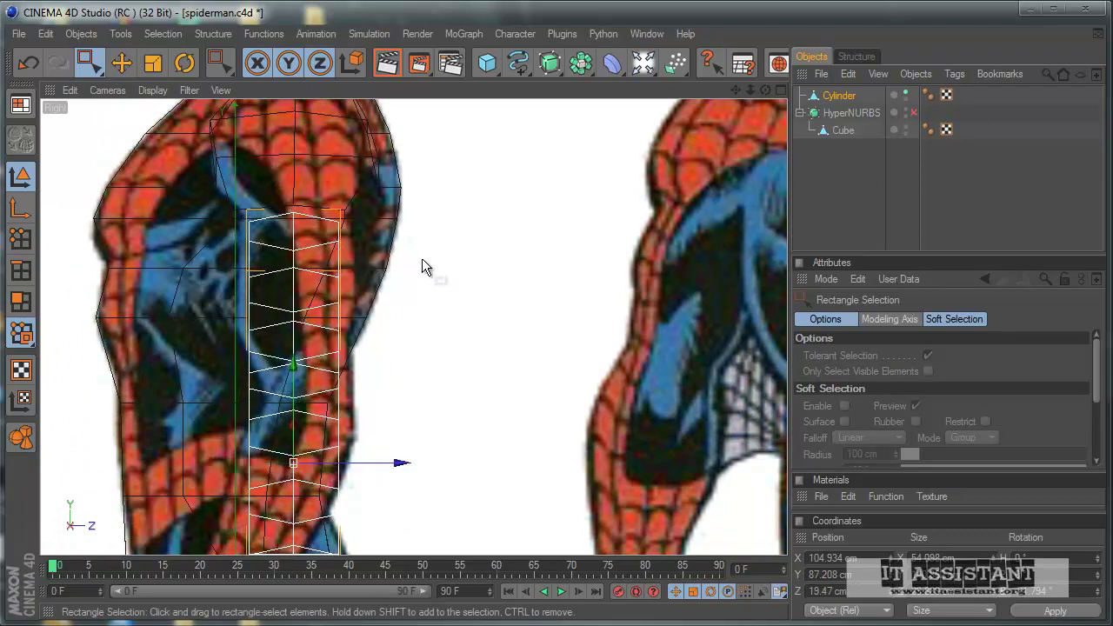
Move the cylinder's side points out to the side reference's upper-arm outline
click(20, 238)
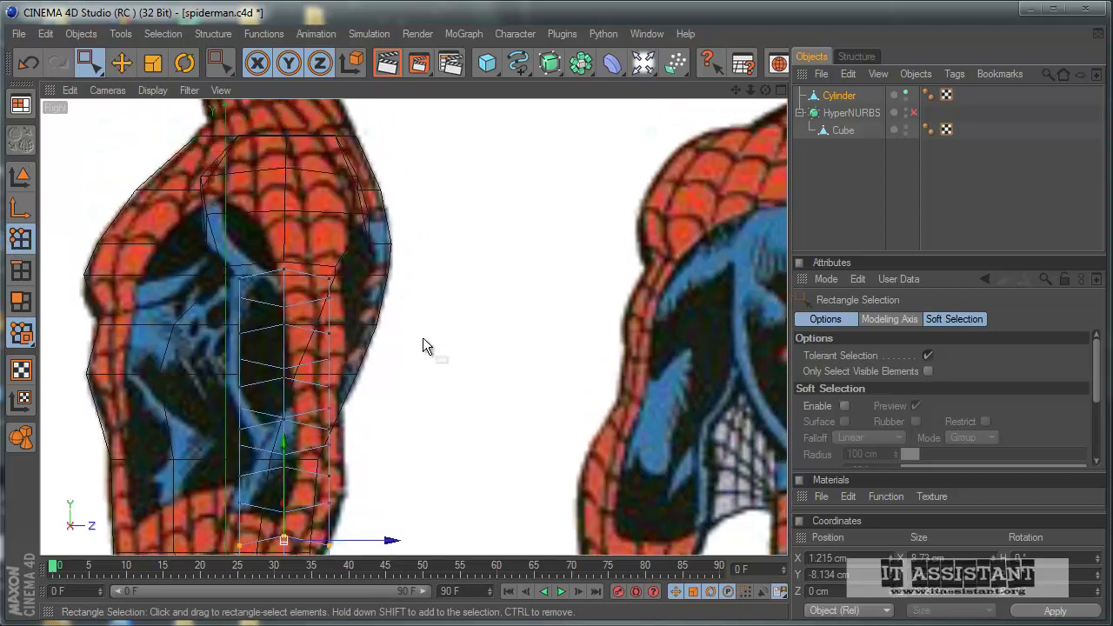
drag(322, 338, 322, 323)
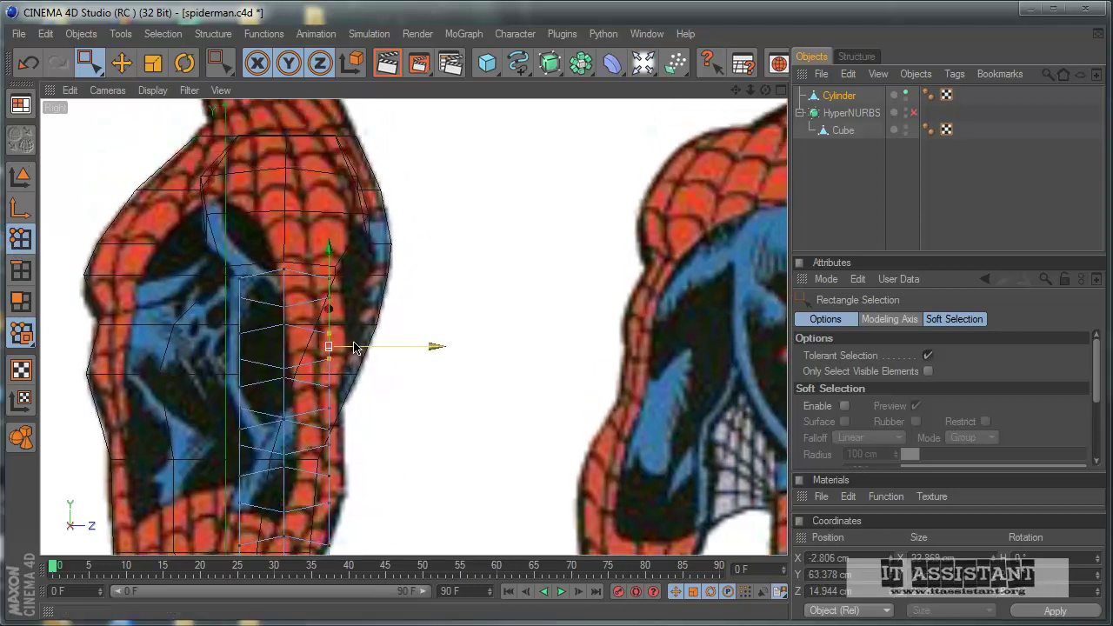
drag(439, 346, 522, 385)
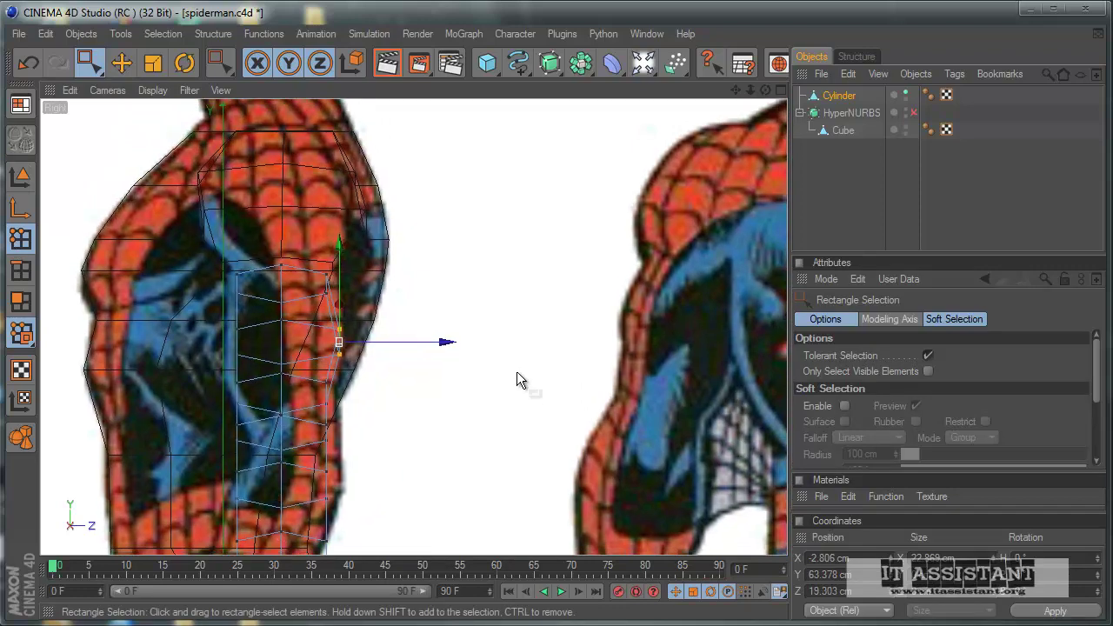
drag(305, 334, 346, 357)
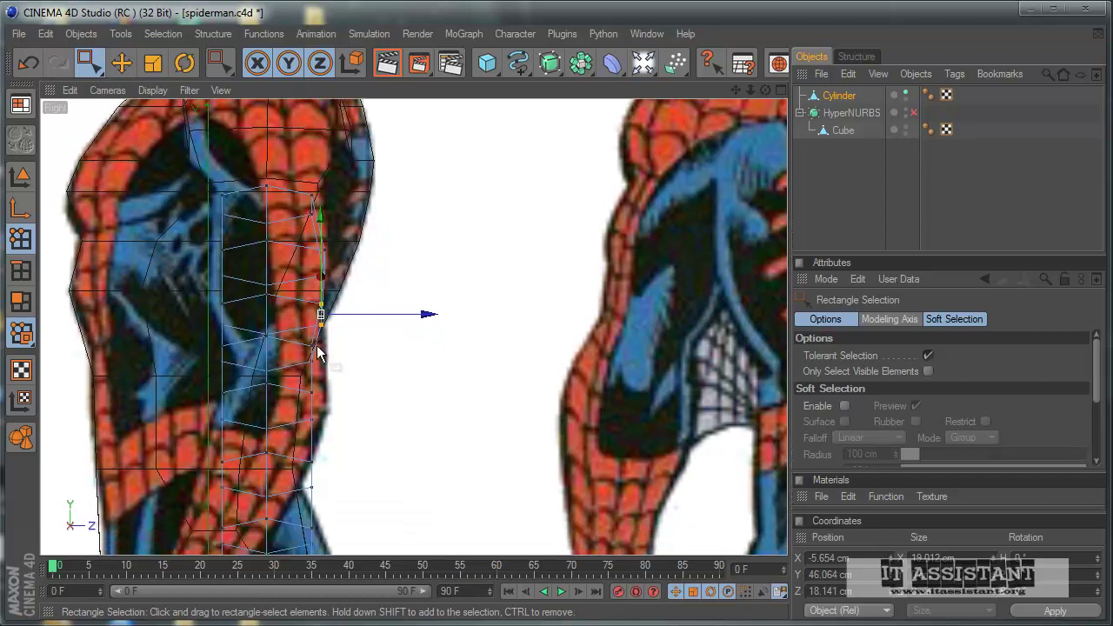
drag(223, 275, 202, 236)
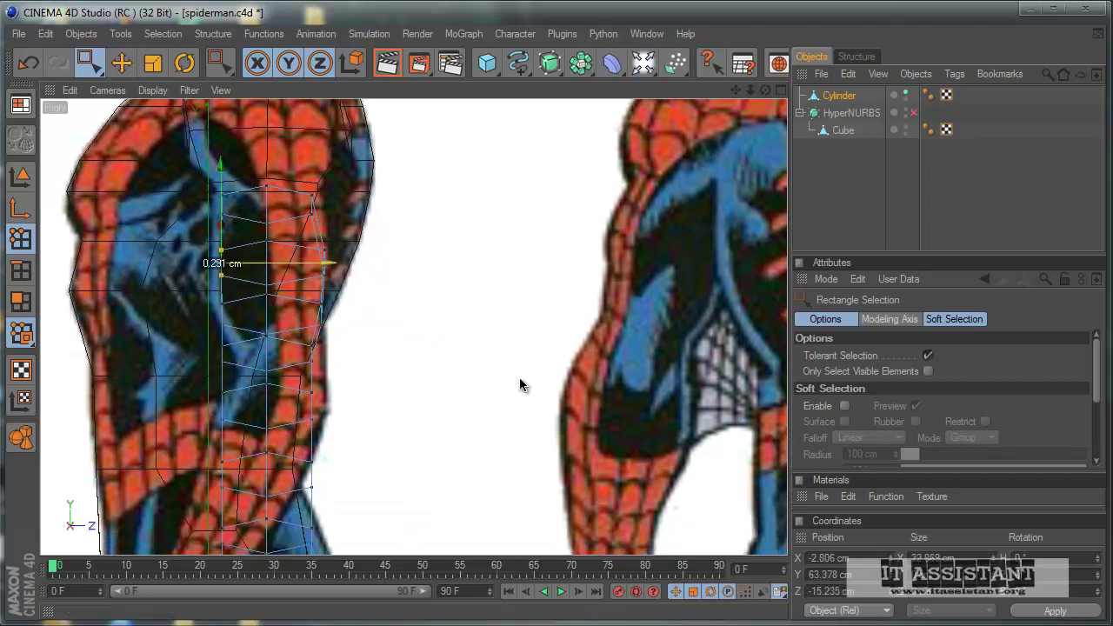
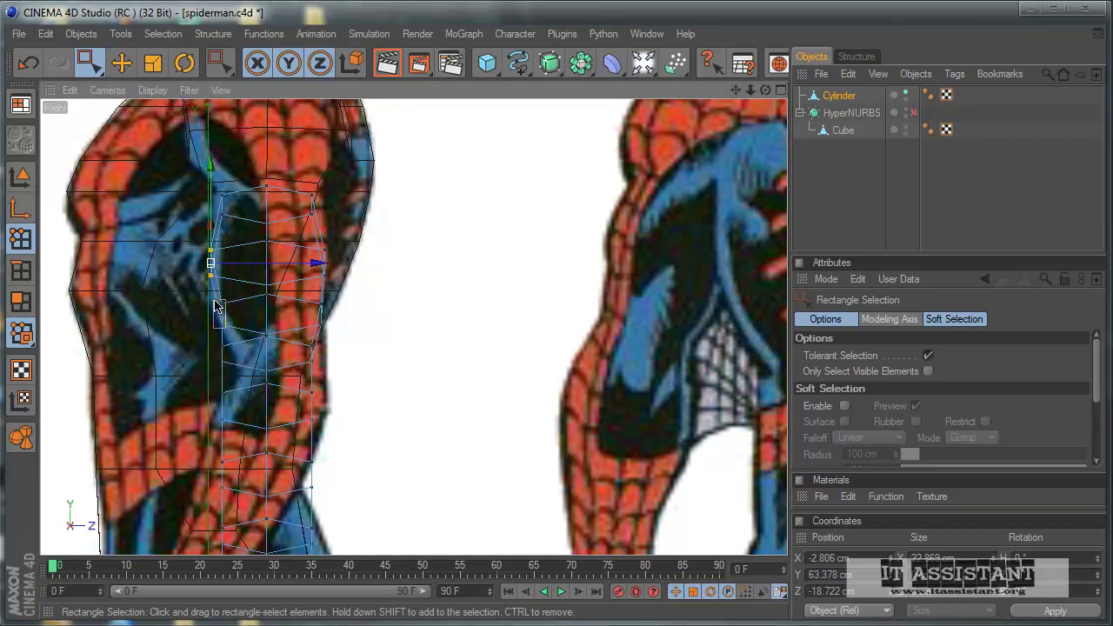
In the Right view, drag the upper cylinder points out onto the reference arm outline
drag(215, 306, 522, 387)
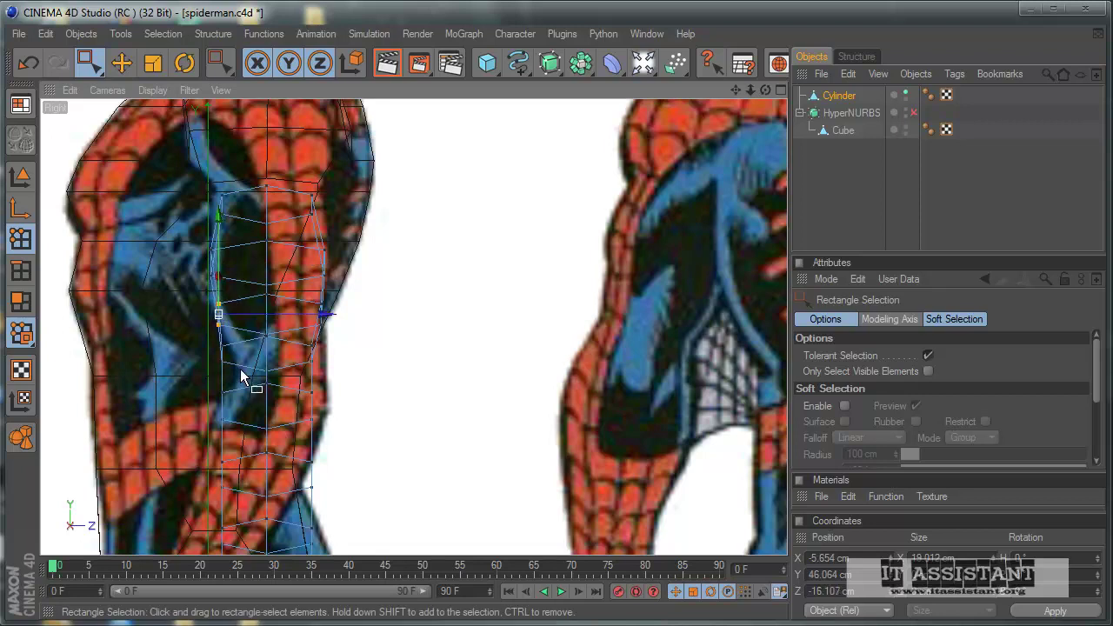
drag(221, 348, 262, 352)
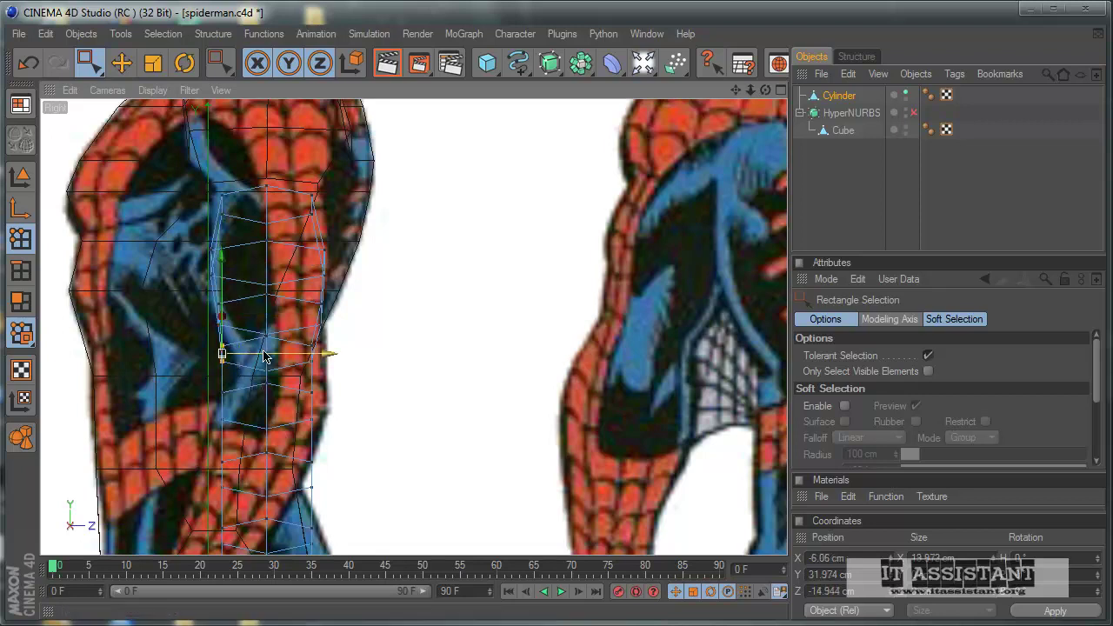
drag(330, 353, 339, 353)
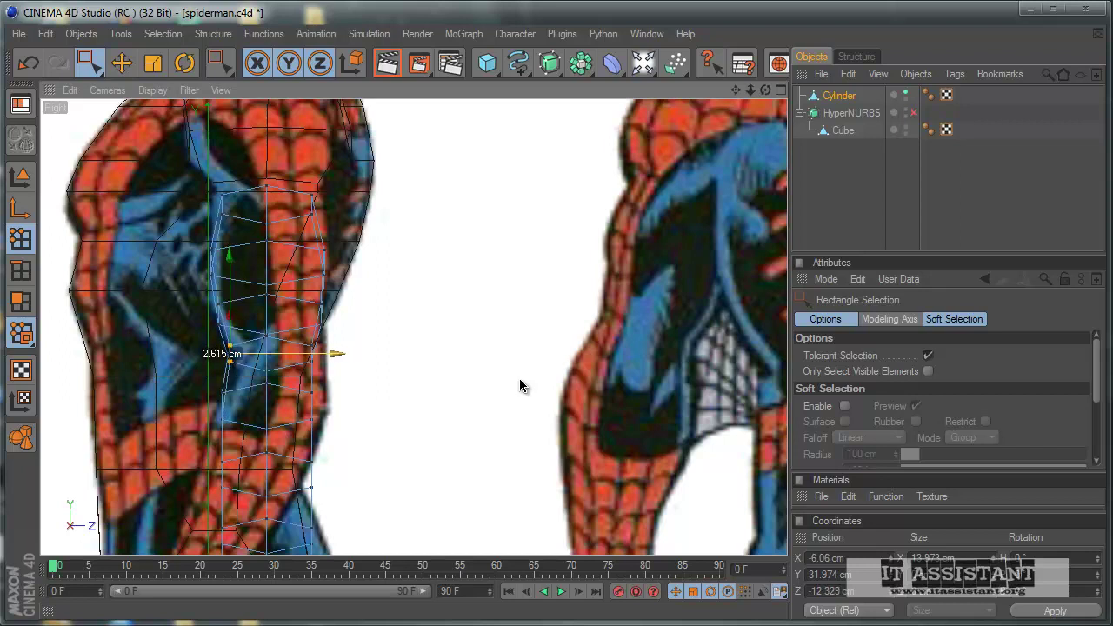
drag(520, 386, 520, 386)
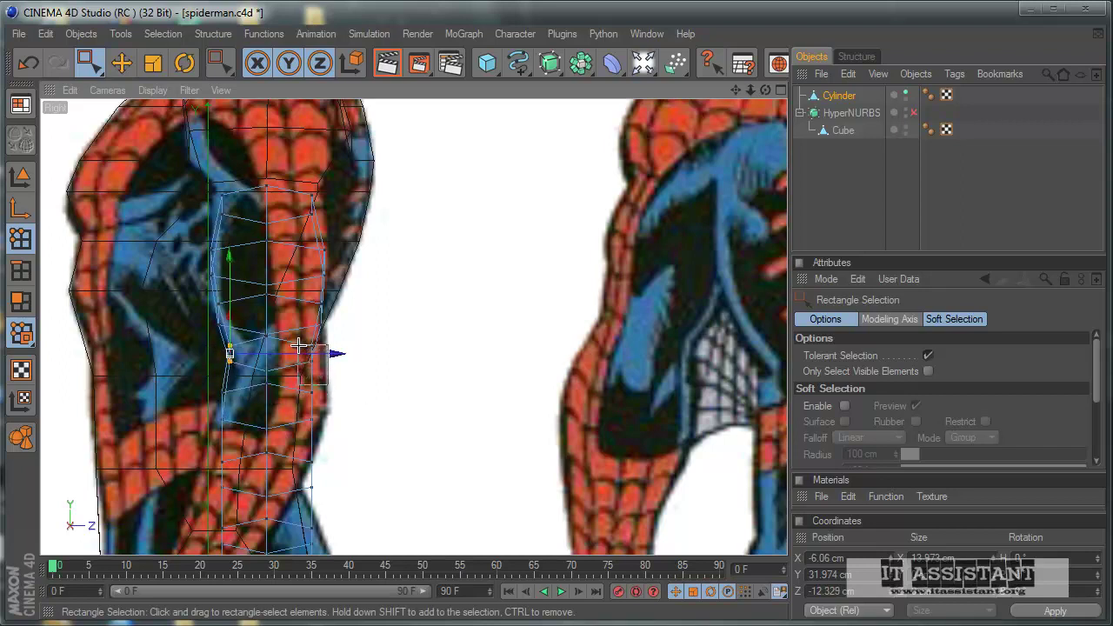
drag(333, 353, 522, 386)
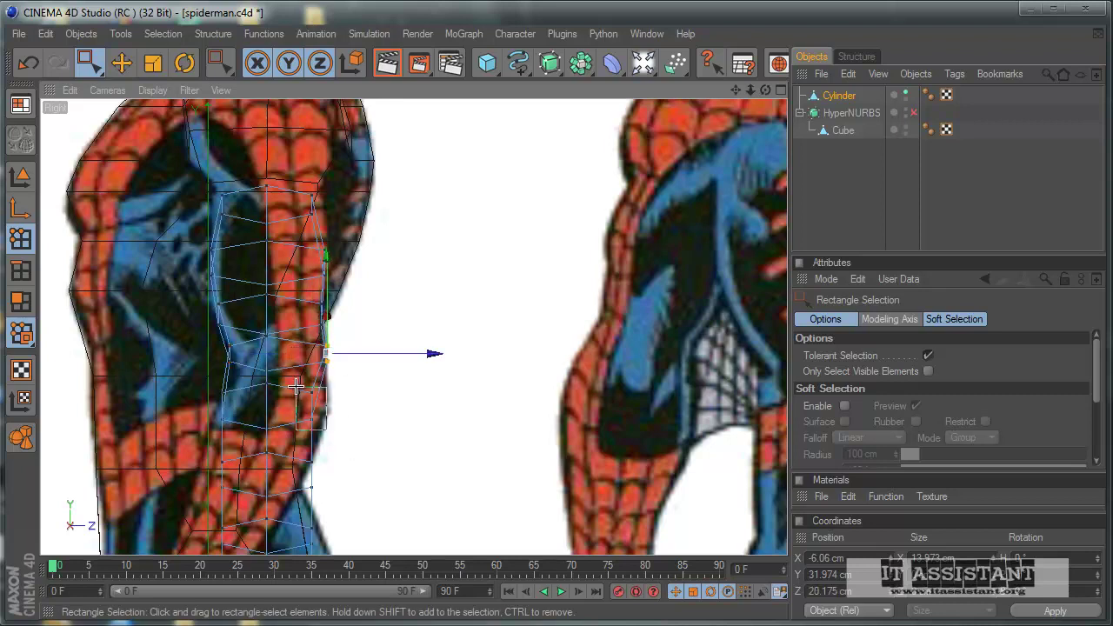
drag(295, 384, 295, 384)
drag(428, 405, 522, 385)
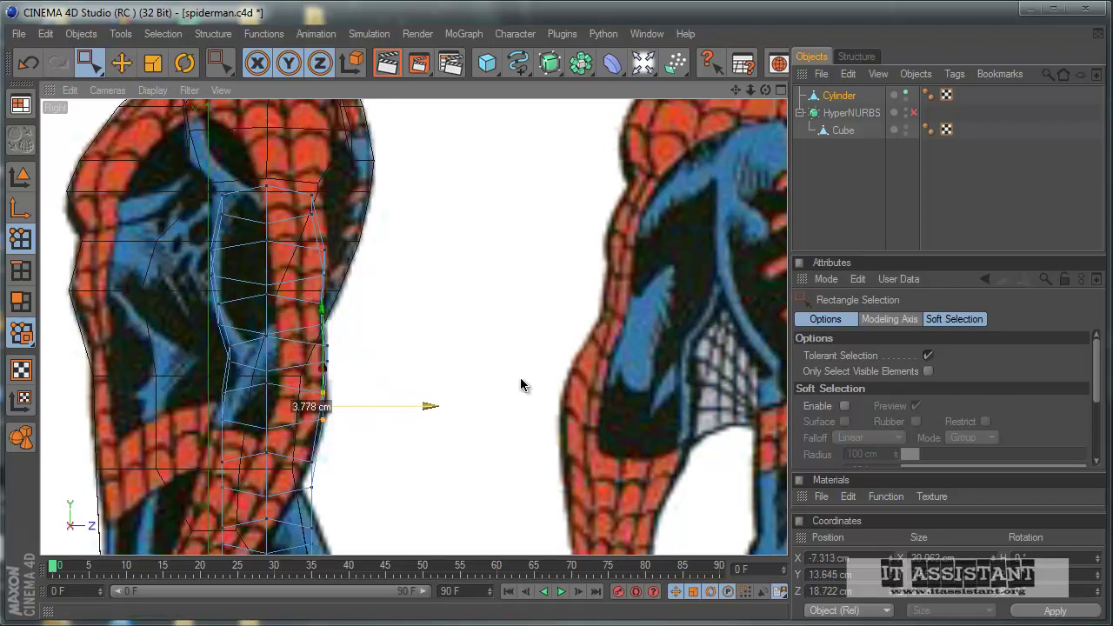
drag(359, 418, 359, 418)
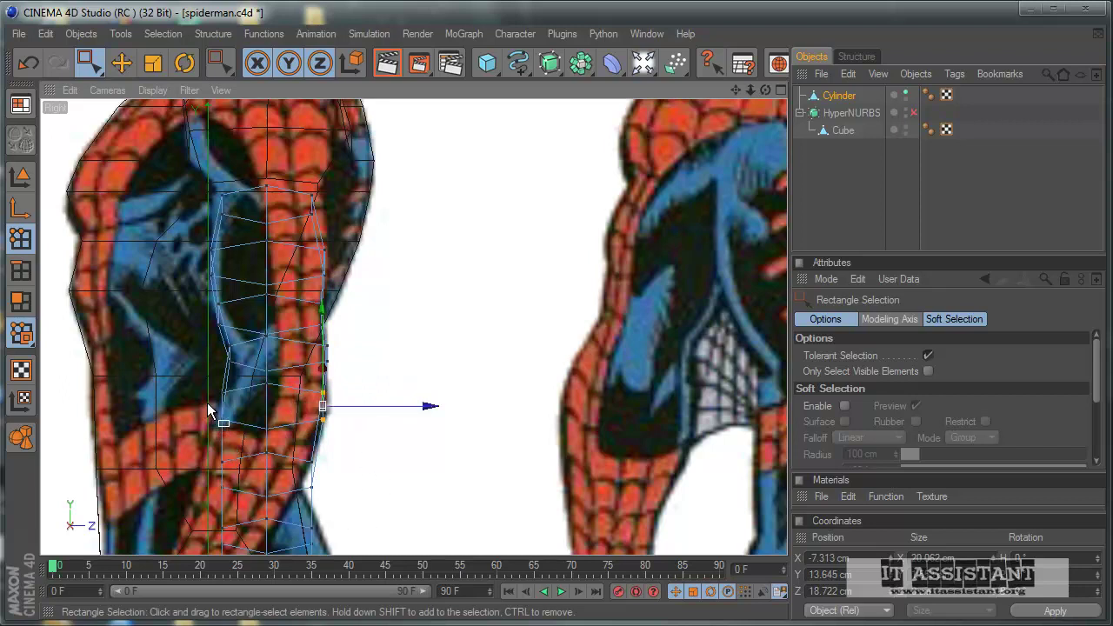
drag(209, 380, 239, 423)
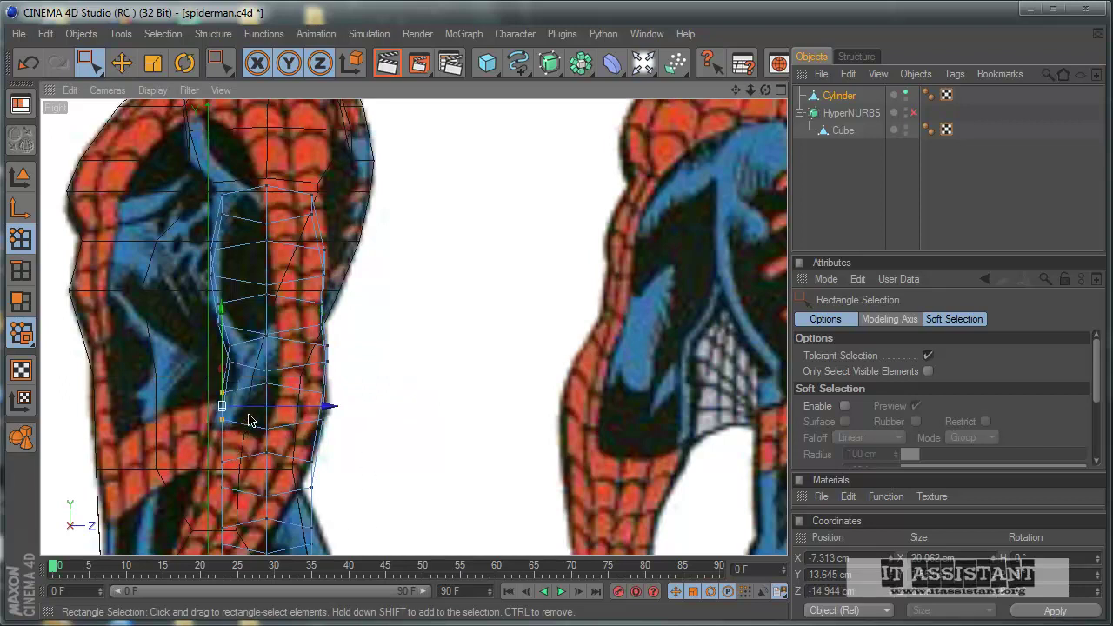
drag(329, 406, 520, 384)
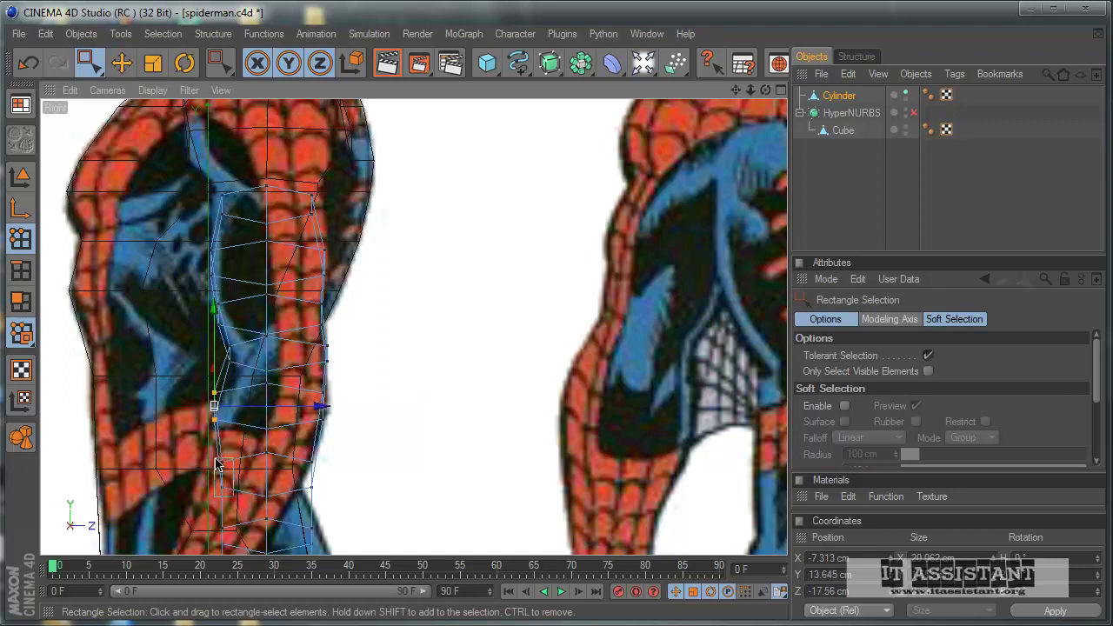
Pull the lower arm points in so they match the reference contour
click(219, 468)
drag(318, 474, 521, 385)
drag(305, 460, 305, 460)
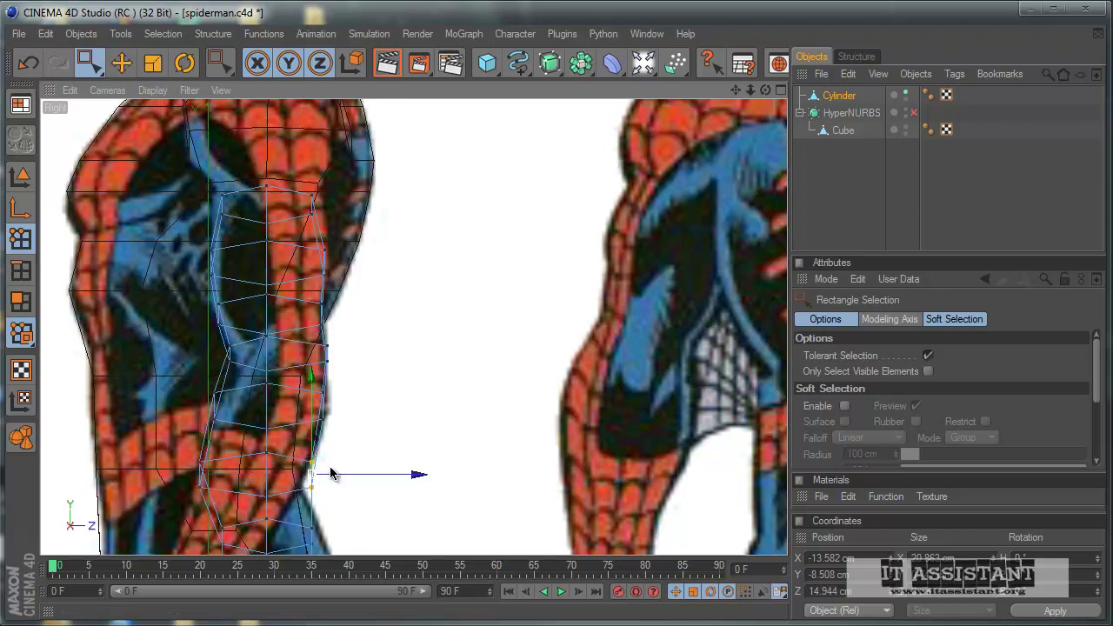
drag(408, 474, 520, 385)
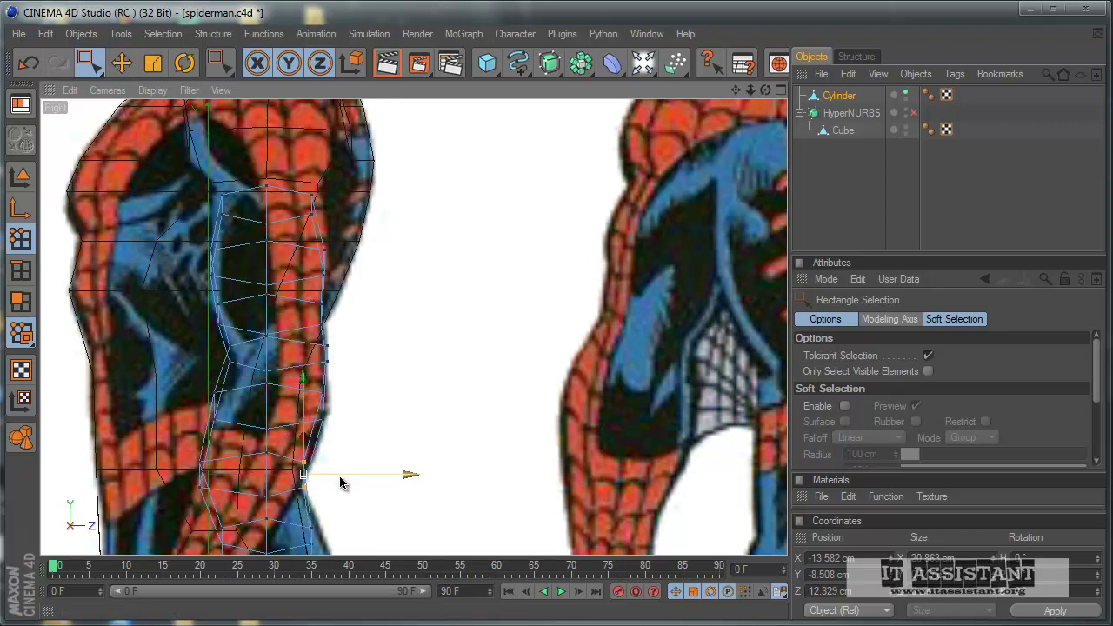
alt+middle_drag(390, 527, 522, 385)
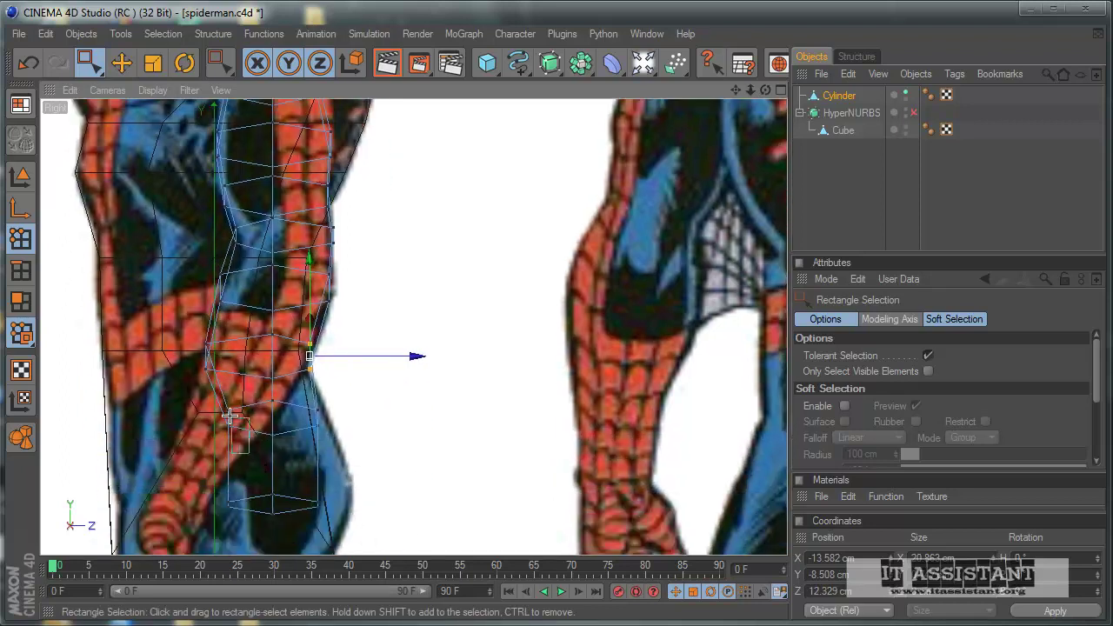
drag(230, 417, 230, 417)
drag(331, 417, 520, 385)
drag(209, 480, 209, 481)
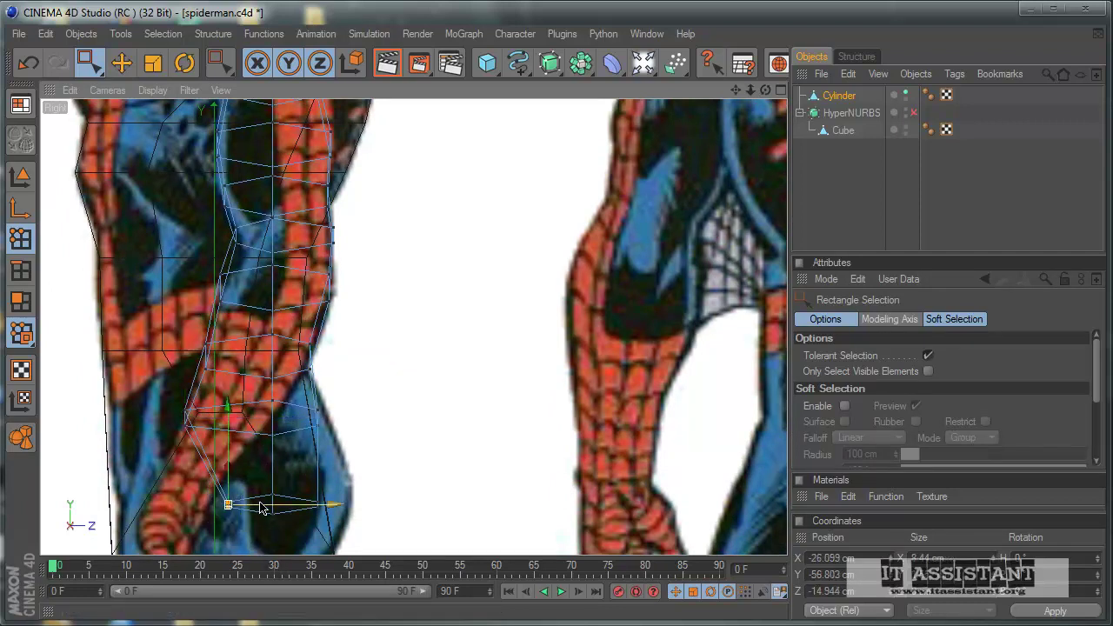
drag(261, 505, 521, 385)
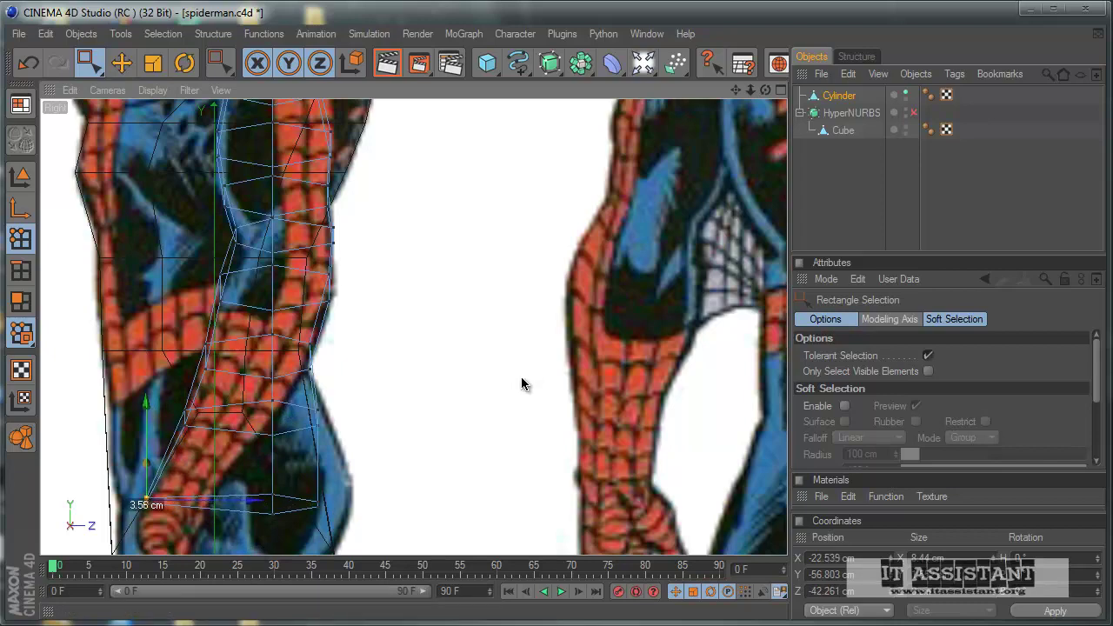
alt+middle_drag(366, 332, 522, 383)
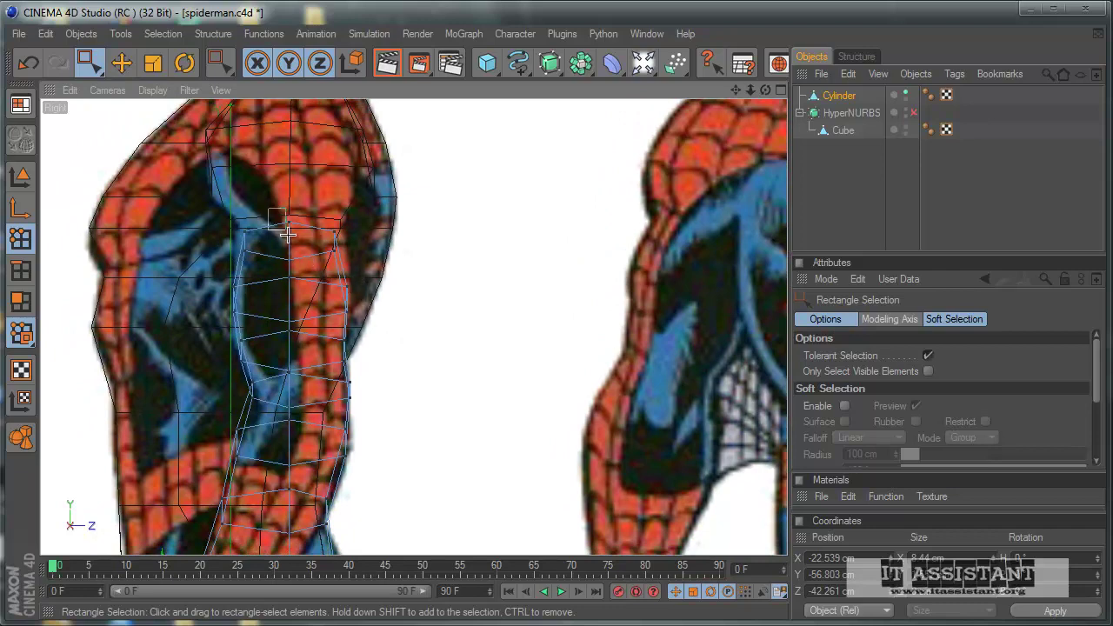
Lower the top shoulder point and nearby arm points onto the reference outline
drag(306, 270, 318, 249)
drag(521, 386, 522, 385)
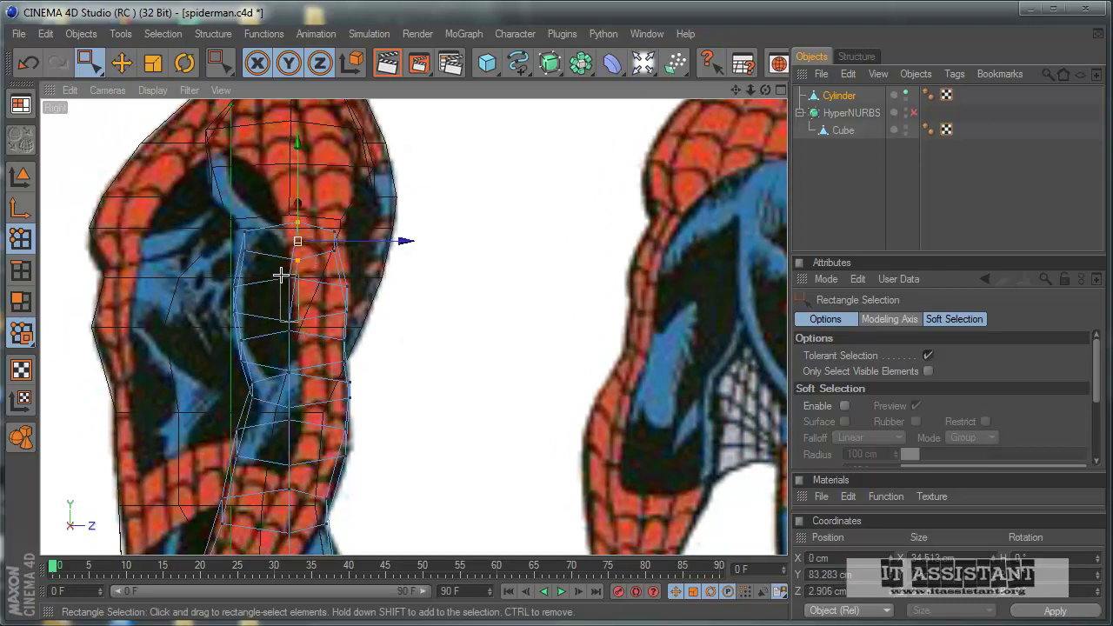
drag(297, 240, 295, 278)
alt+middle_drag(519, 413, 522, 385)
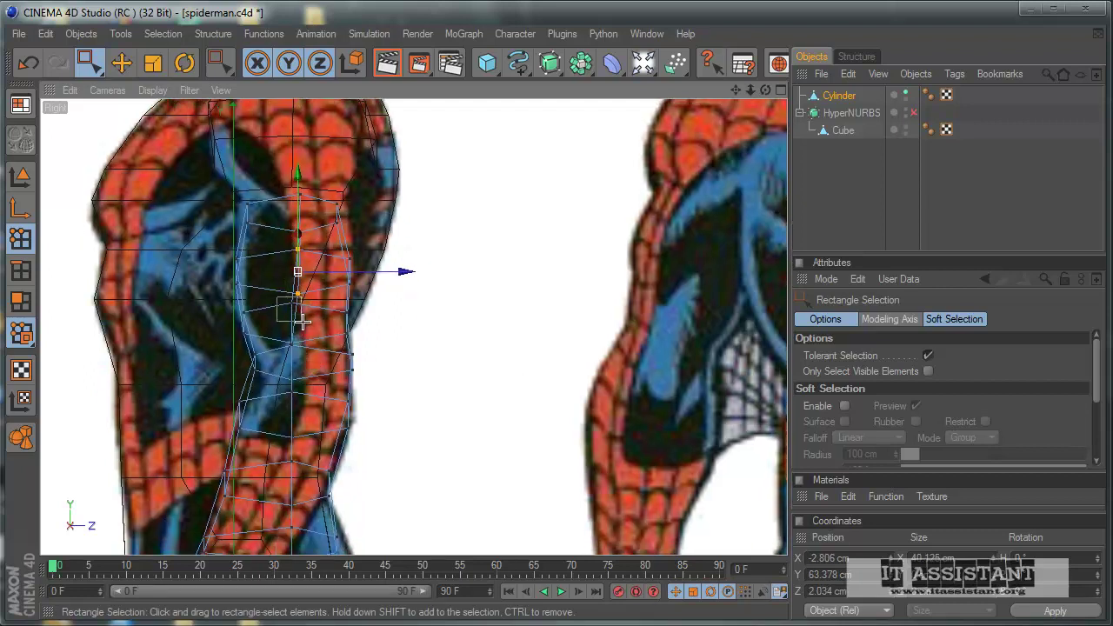
drag(313, 345, 313, 345)
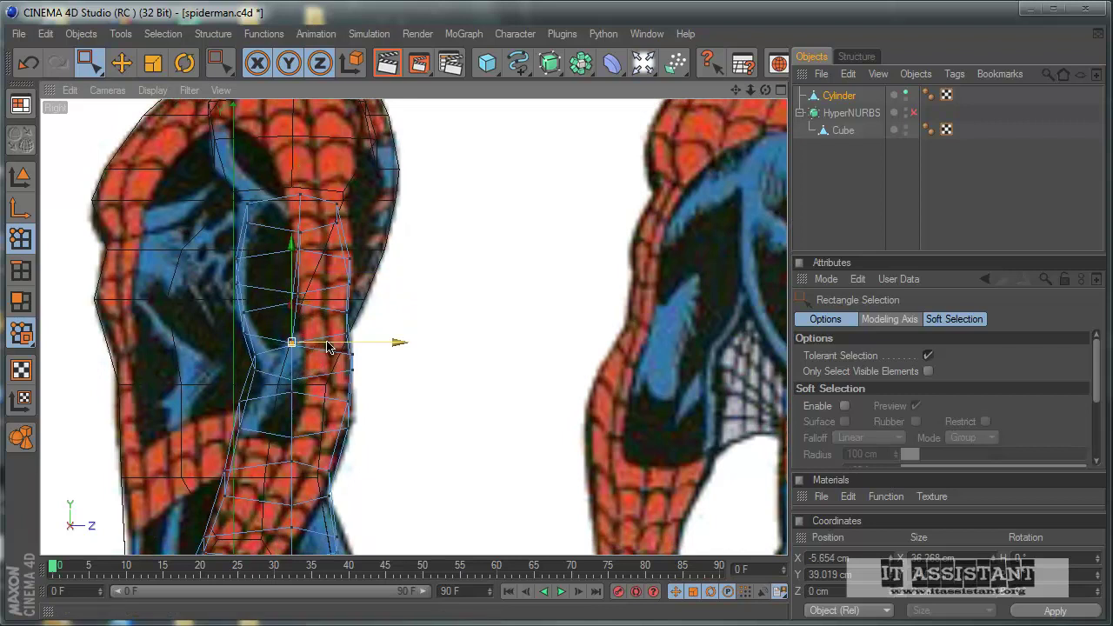
alt+middle_drag(521, 407, 522, 385)
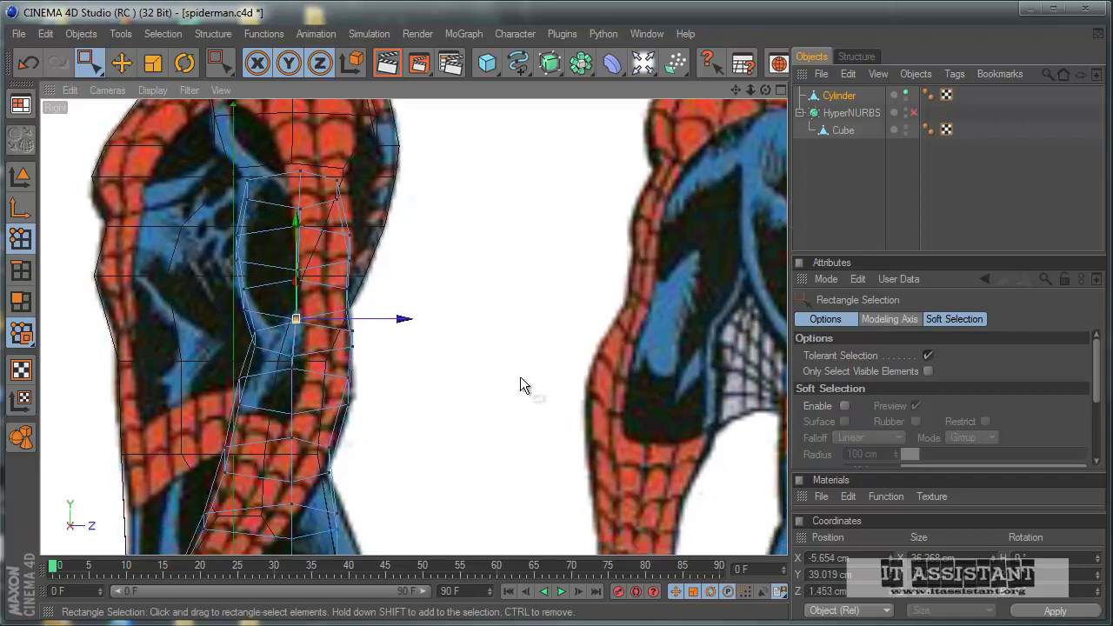
Fit the lower arm rows to the reference, moving the bottom point about 32.5 cm
click(300, 365)
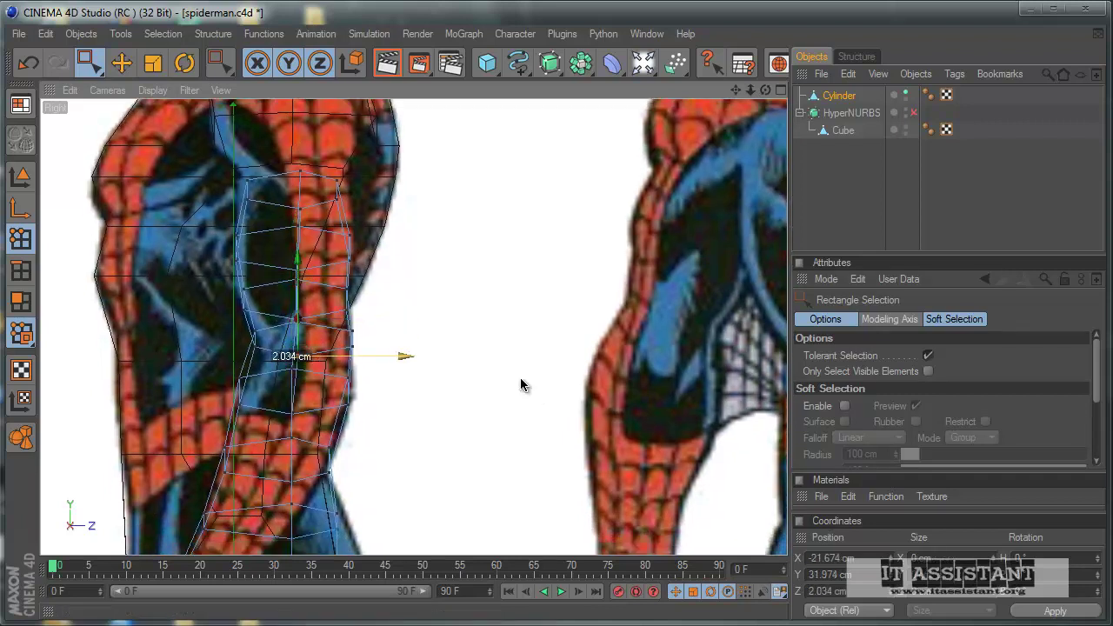
alt+middle_drag(317, 433, 317, 402)
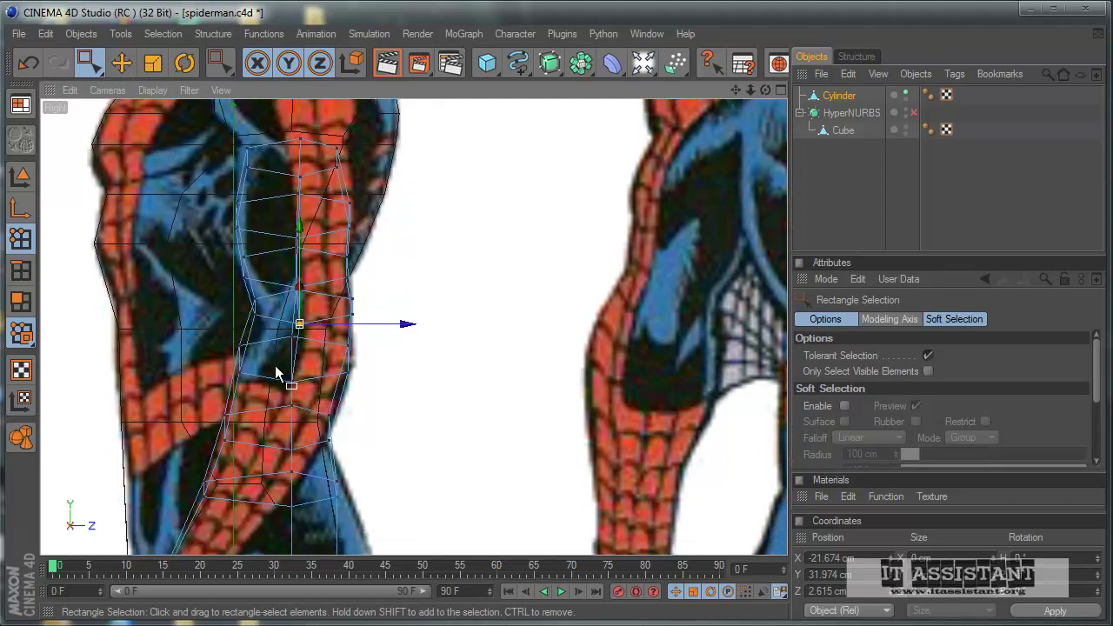
drag(301, 391, 303, 392)
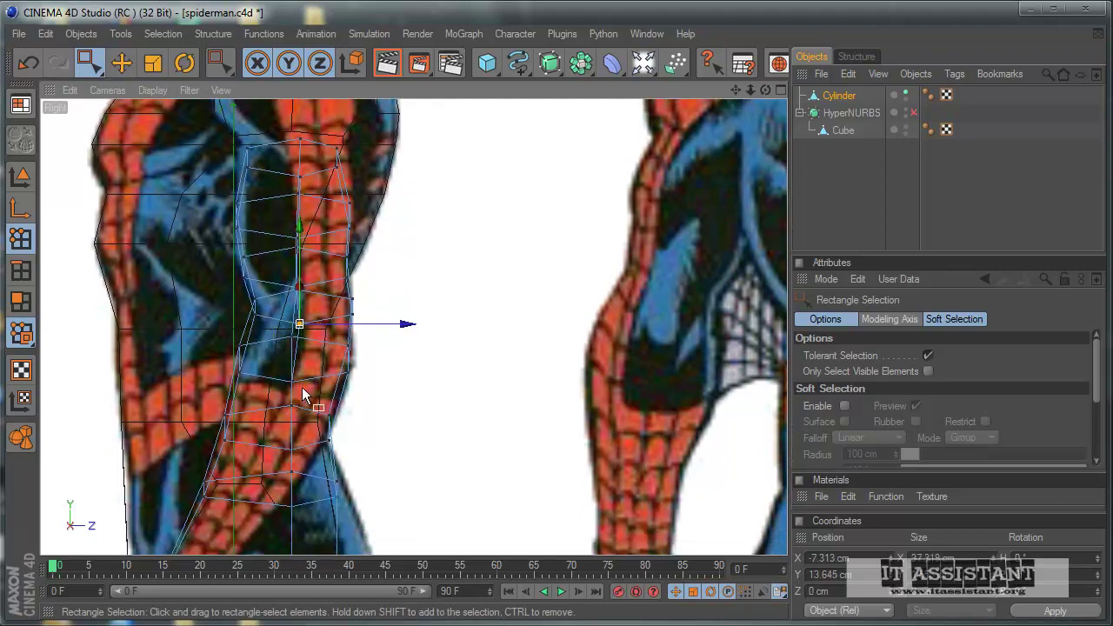
middle_drag(521, 385, 516, 356)
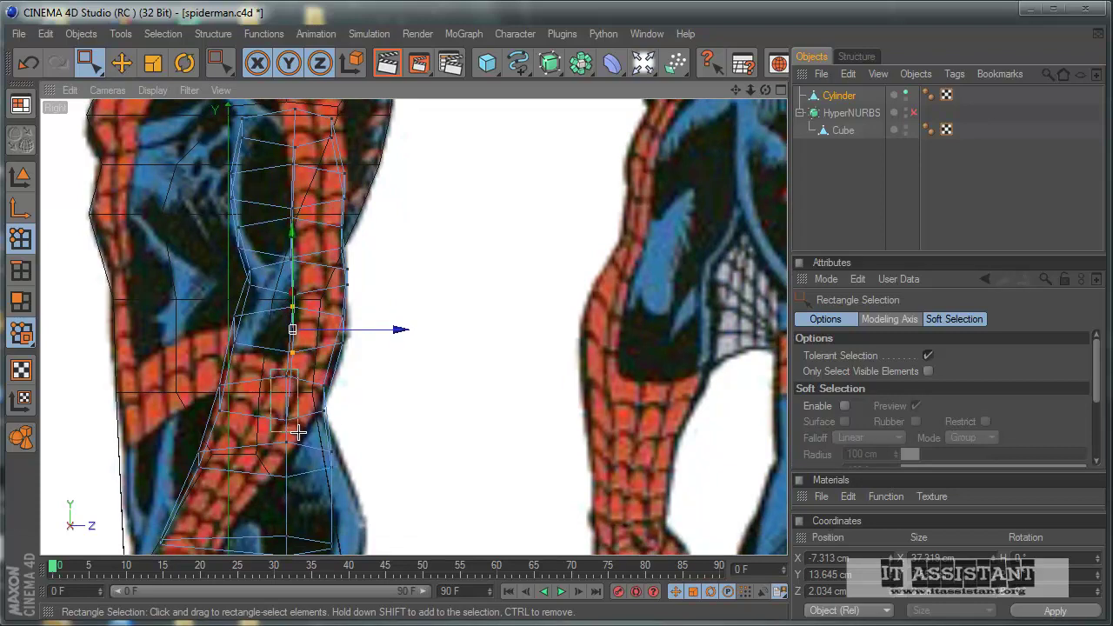
drag(301, 428, 304, 426)
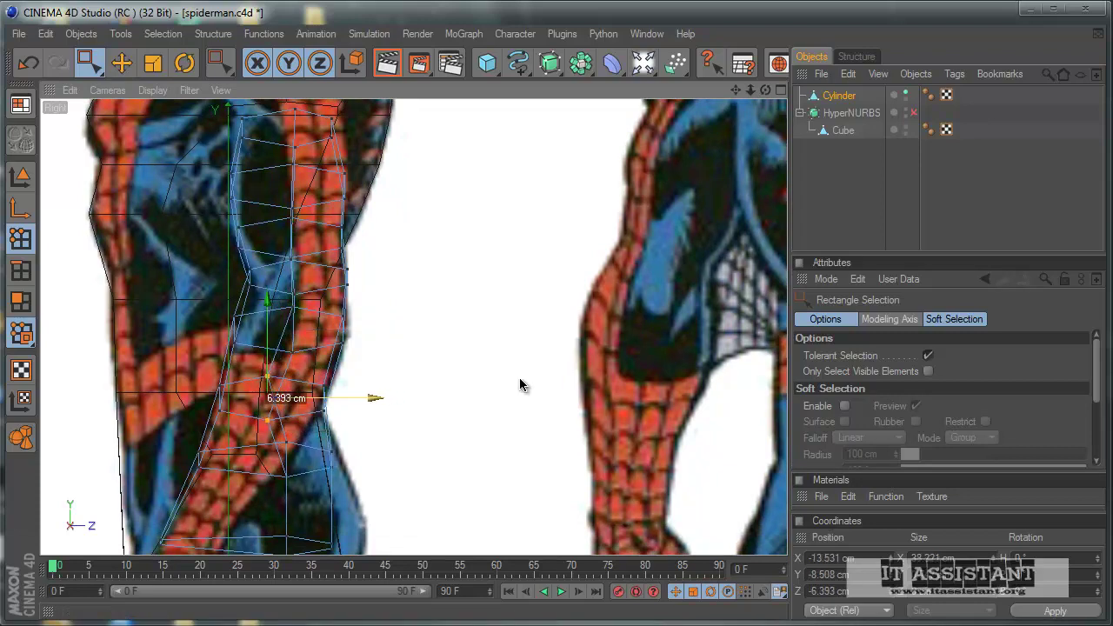
middle_drag(519, 436, 519, 383)
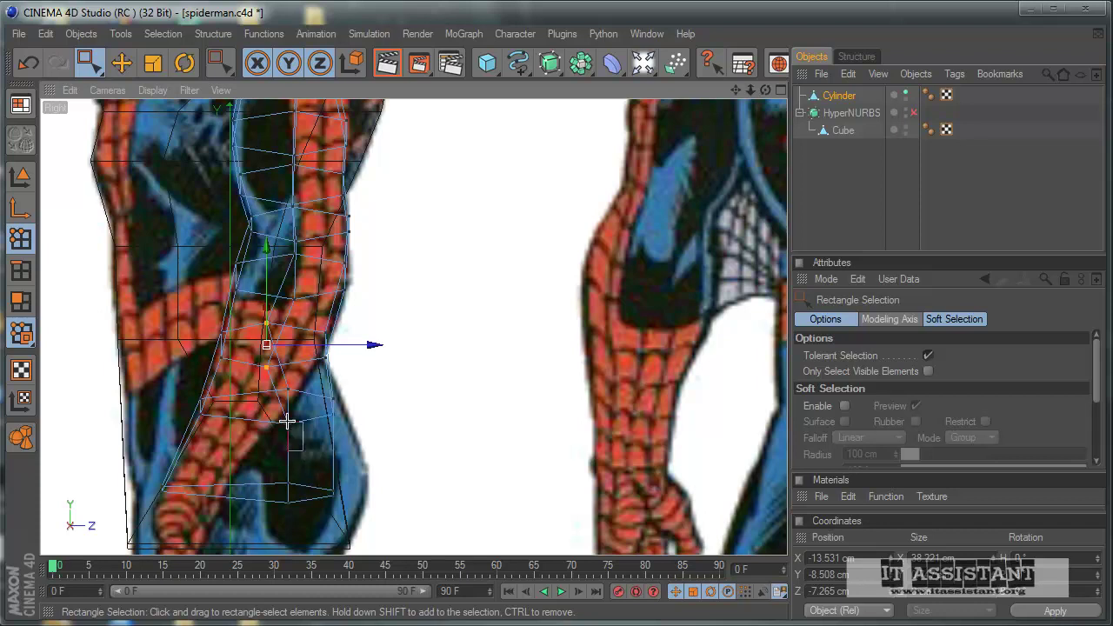
drag(272, 385, 271, 386)
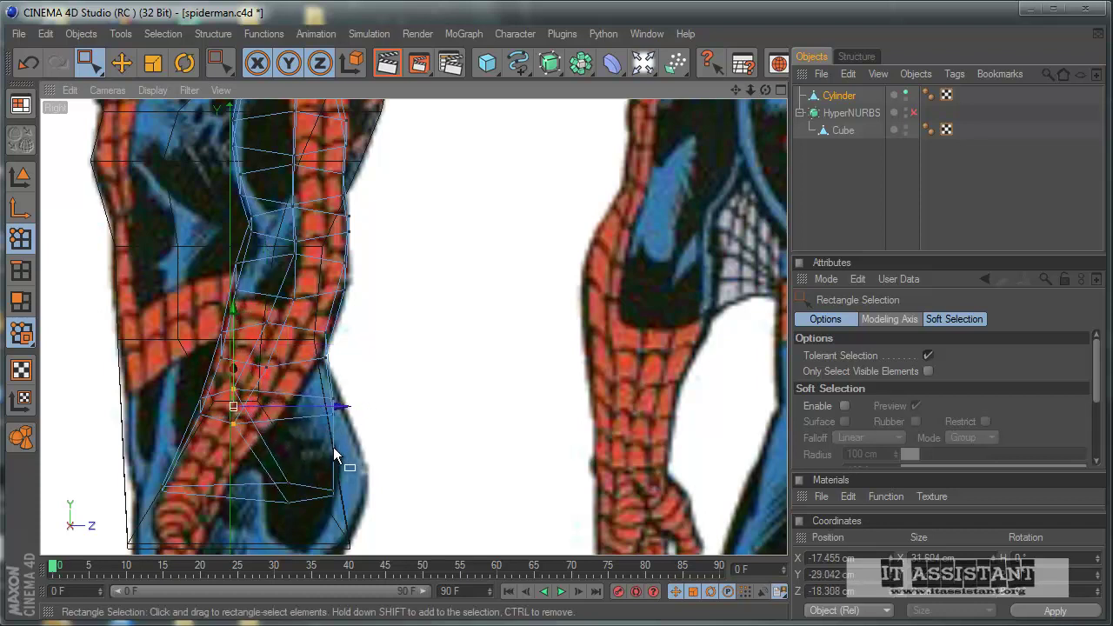
middle_drag(544, 429, 522, 384)
drag(242, 429, 244, 430)
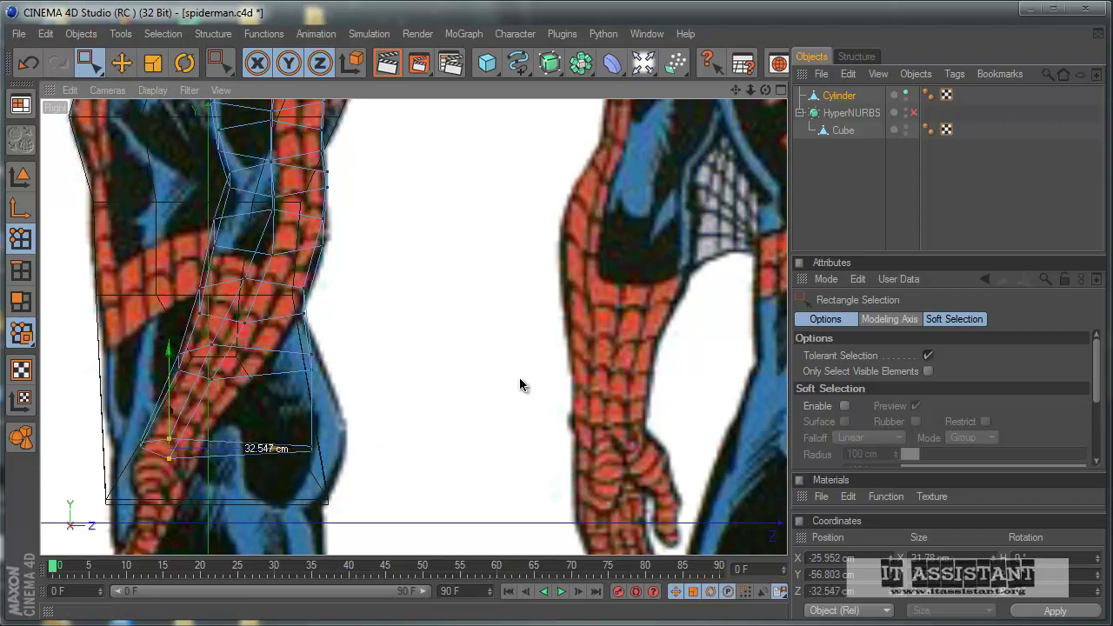
Pull the vertex at the arm's lower corner onto the reference forearm edge
scroll(504, 365, up, 1)
scroll(345, 440, up, 1)
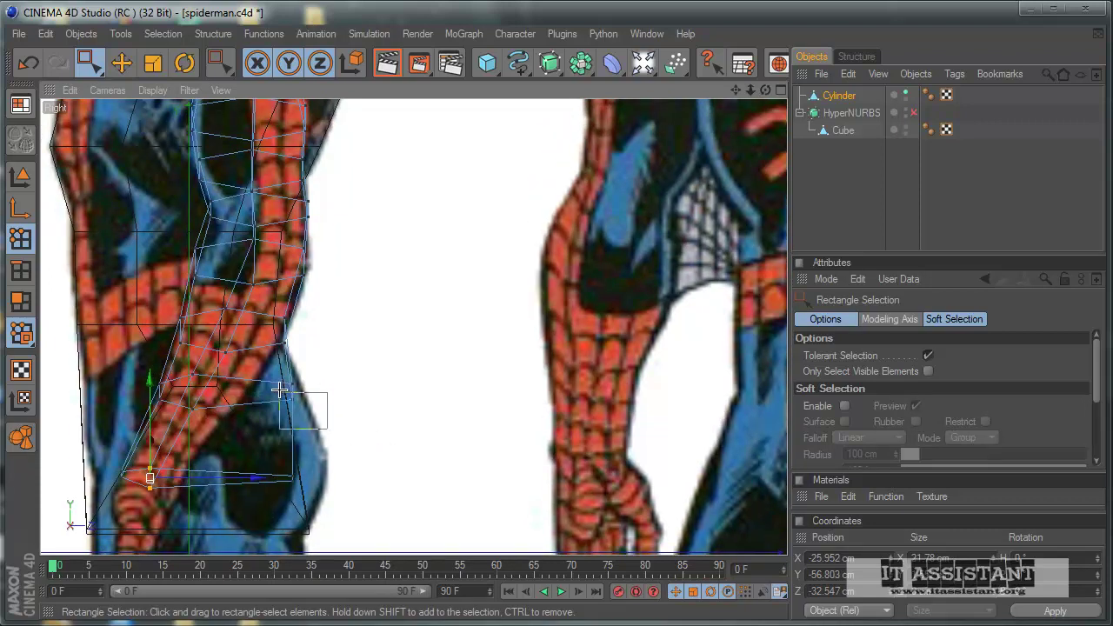
drag(279, 390, 244, 381)
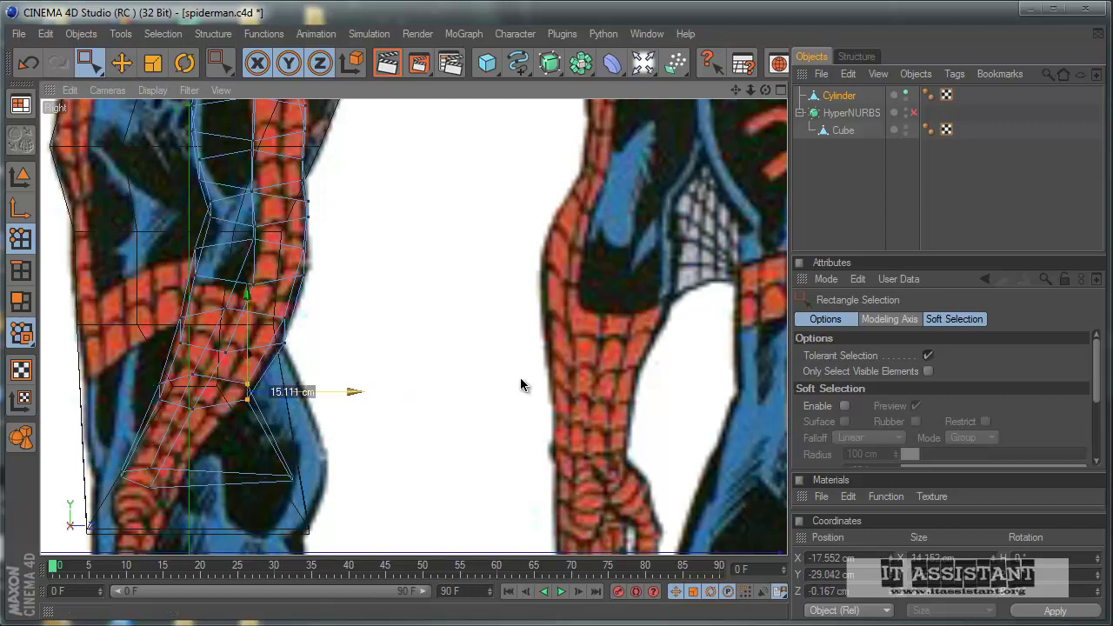
alt+middle_drag(522, 384, 520, 353)
click(302, 444)
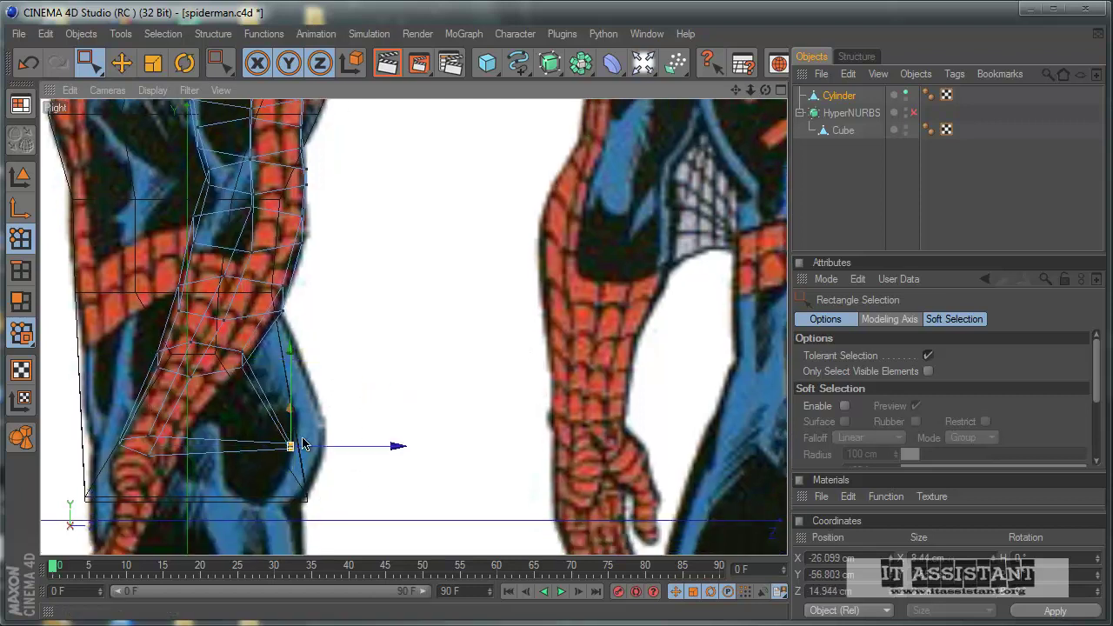
drag(494, 386, 521, 389)
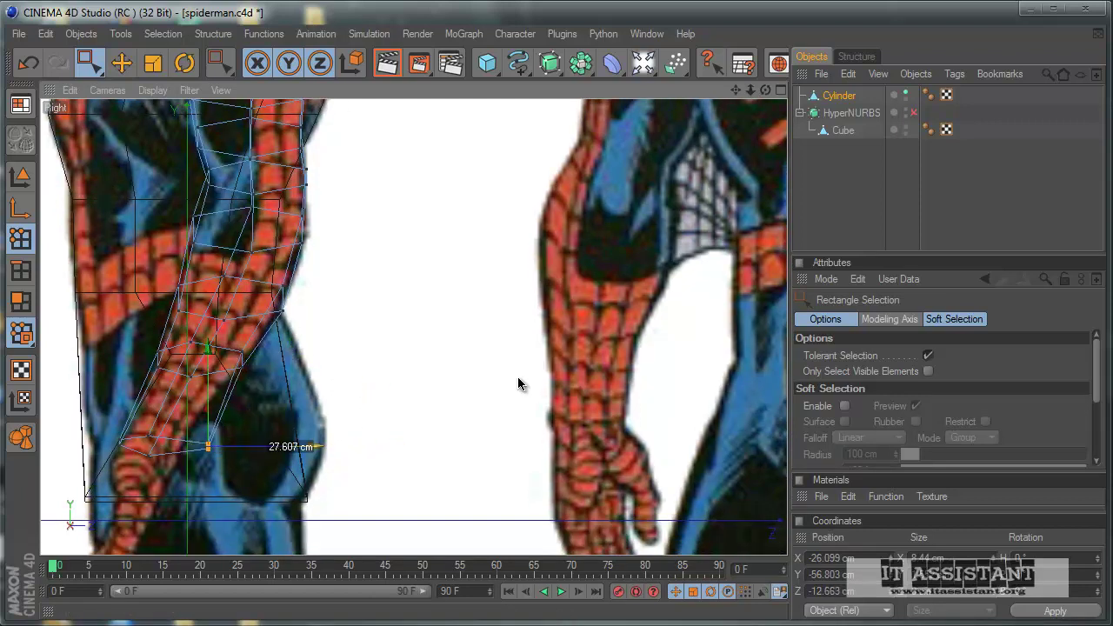
Check the arm mesh in the maximized Perspective view, then return to the side view
middle_click(404, 394)
middle_click(323, 263)
mouse_move(315, 269)
alt+mouse_down()
mouse_move(526, 396)
mouse_move(540, 390)
mouse_move(522, 386)
mouse_move(528, 398)
alt+mouse_up()
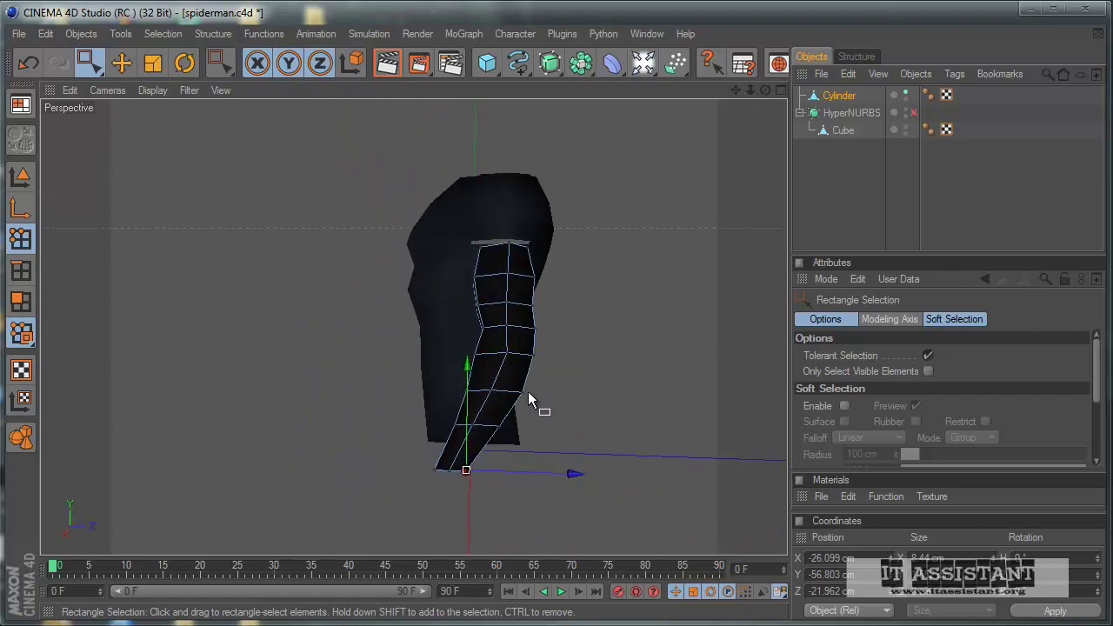
middle_click(352, 321)
middle_click(310, 399)
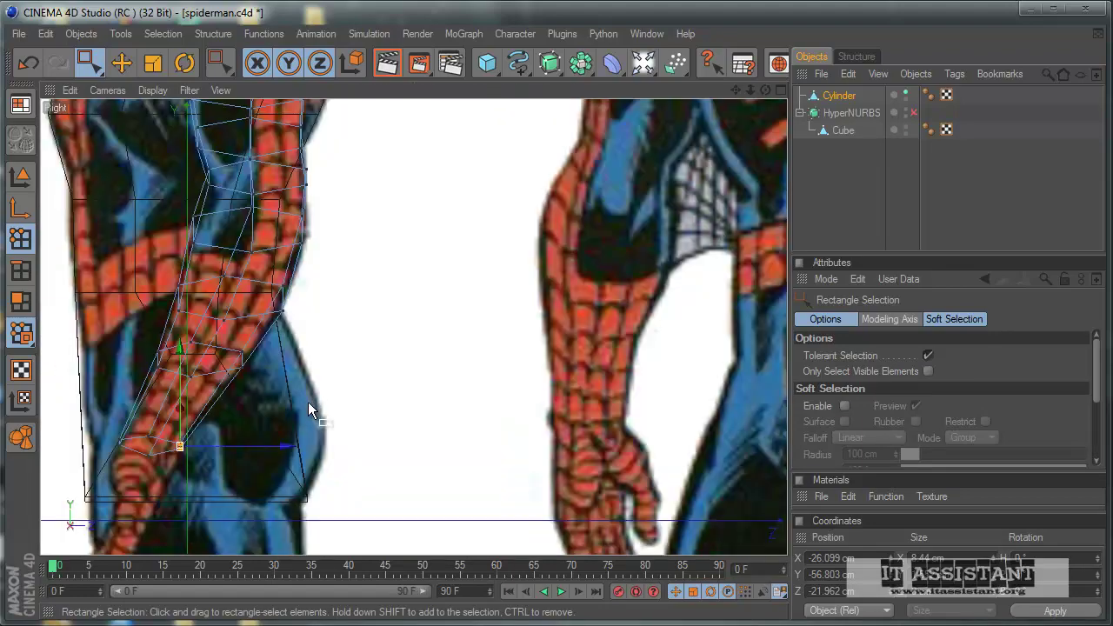
Move a higher forearm vertex onto the reference outline to form the elbow bend
alt+middle_drag(88, 444, 120, 482)
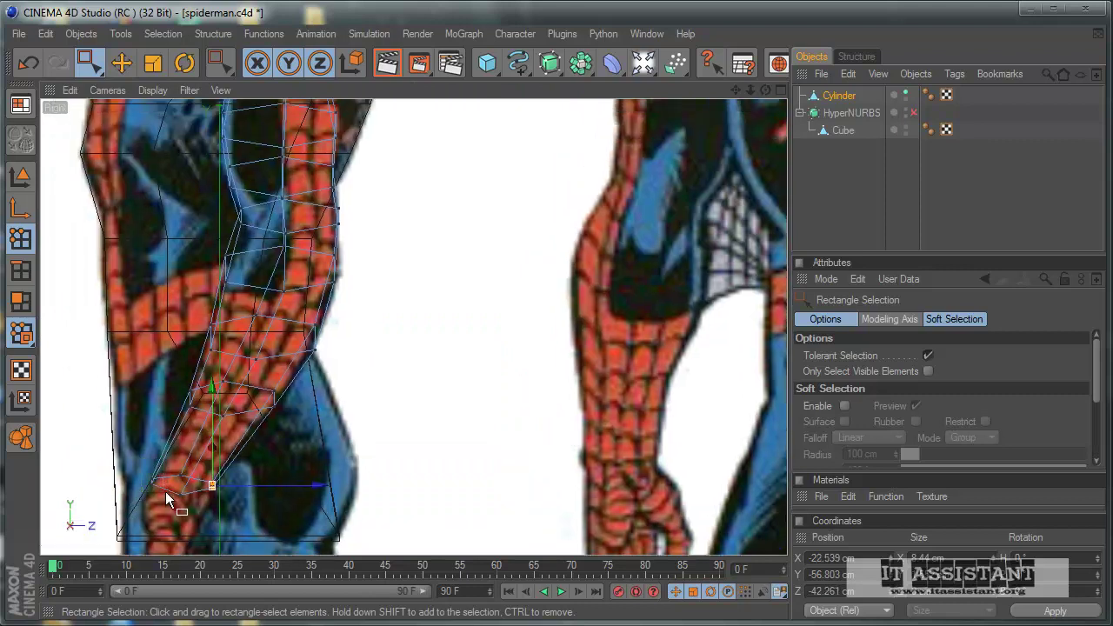
drag(168, 499, 141, 468)
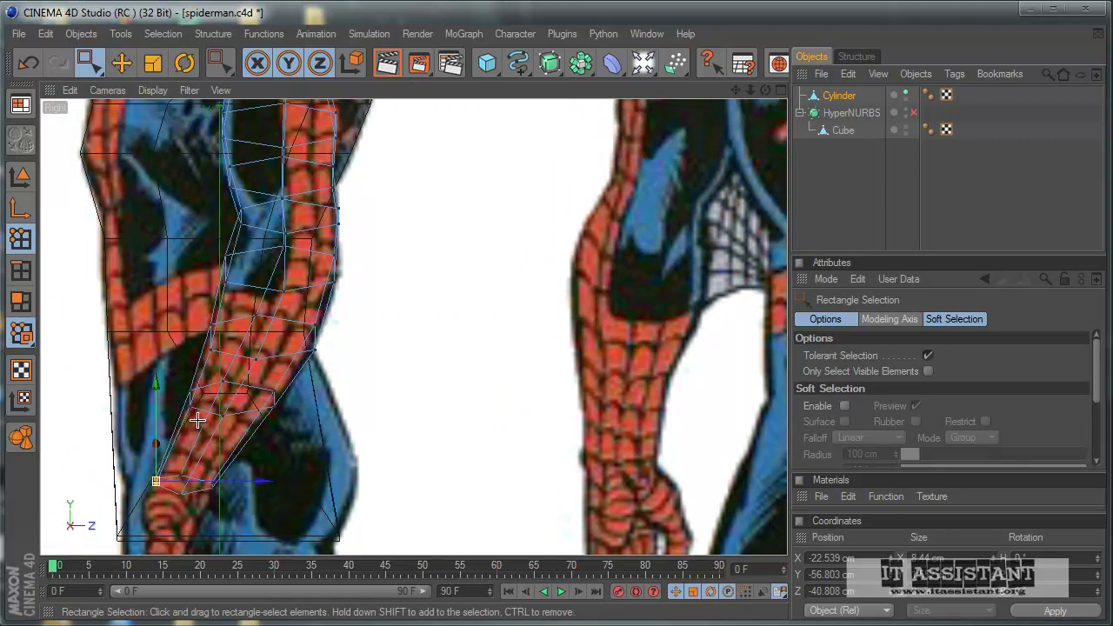
drag(178, 382, 211, 406)
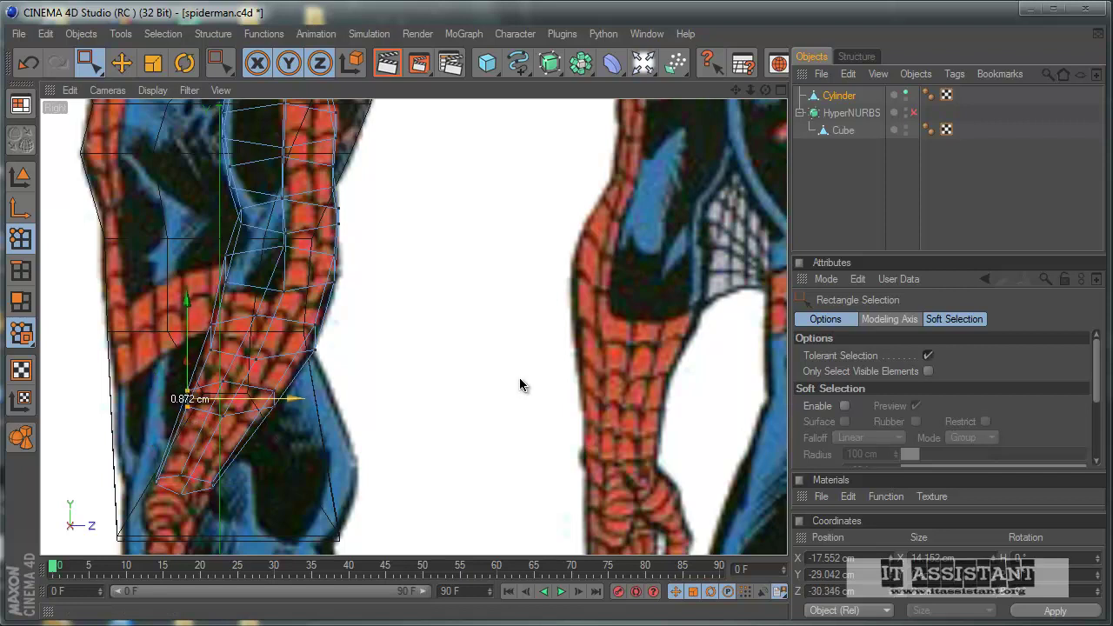
drag(206, 316, 522, 384)
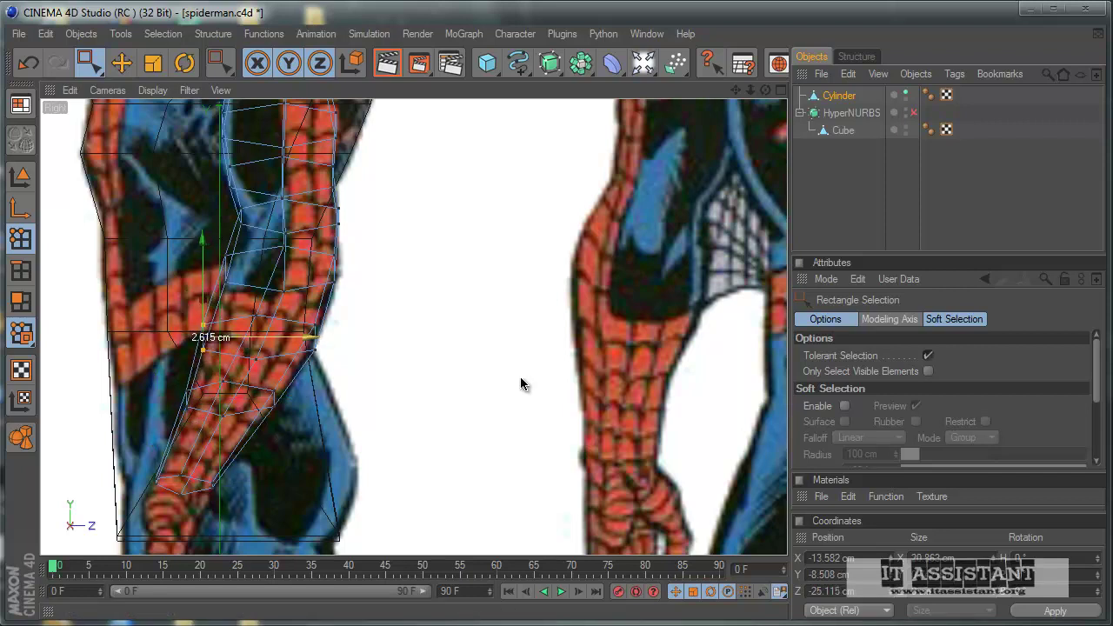
click(225, 267)
middle_click(484, 419)
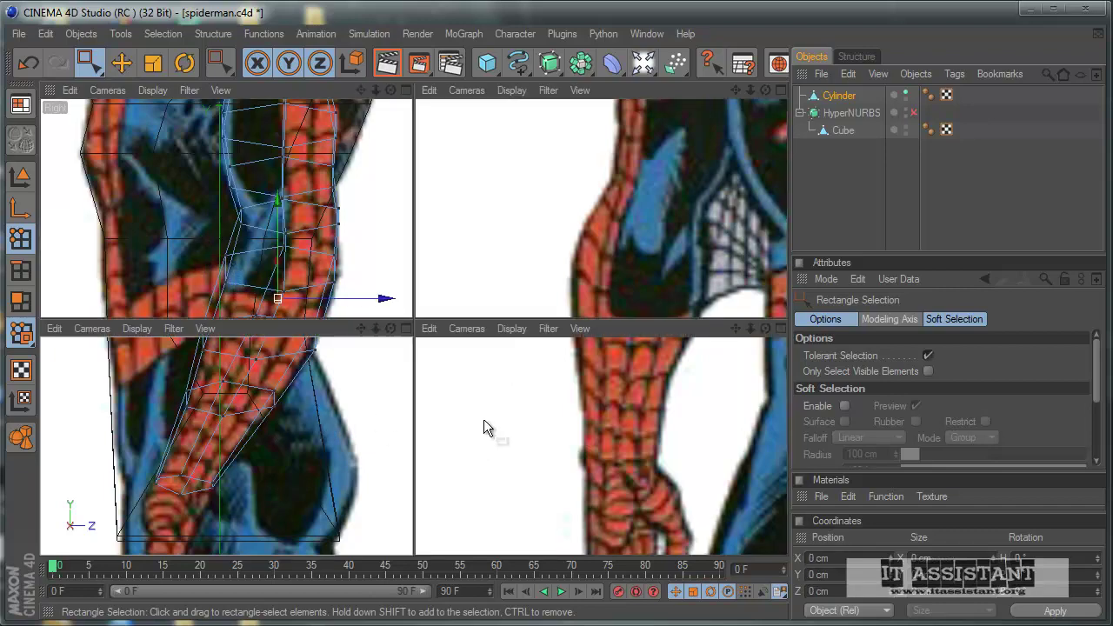
middle_click(373, 290)
Orbit the Perspective view around the body to inspect the arm's shape
mouse_move(502, 369)
alt+mouse_down()
mouse_move(560, 369)
mouse_move(510, 385)
mouse_move(524, 389)
mouse_move(524, 377)
mouse_move(535, 383)
mouse_move(507, 380)
mouse_move(530, 379)
mouse_move(484, 487)
alt+mouse_up()
alt+drag(520, 390, 524, 385)
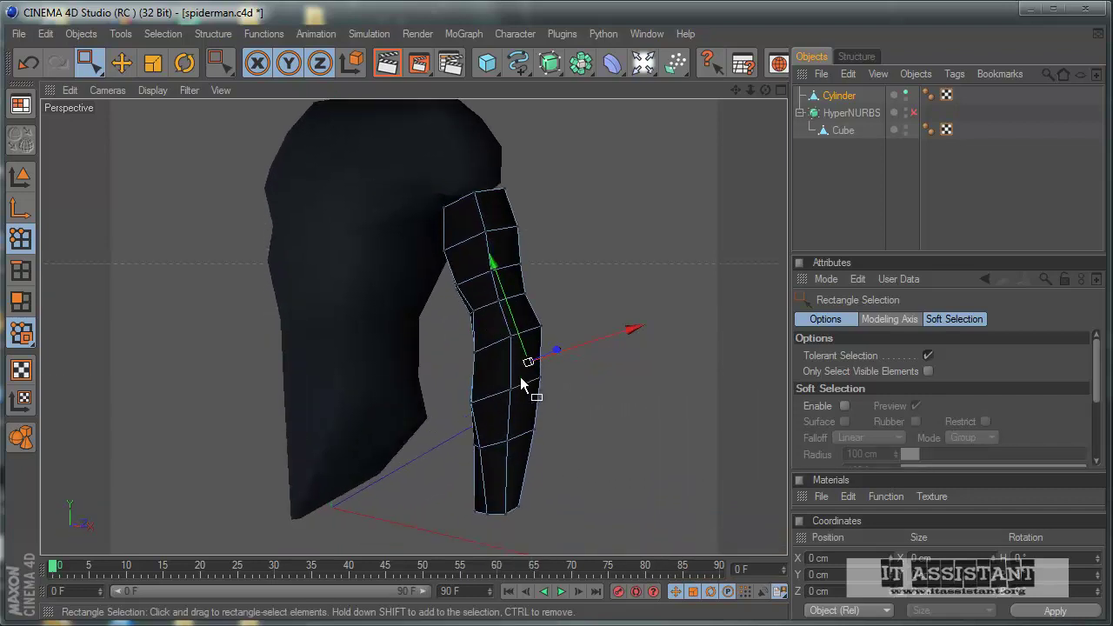
click(482, 506)
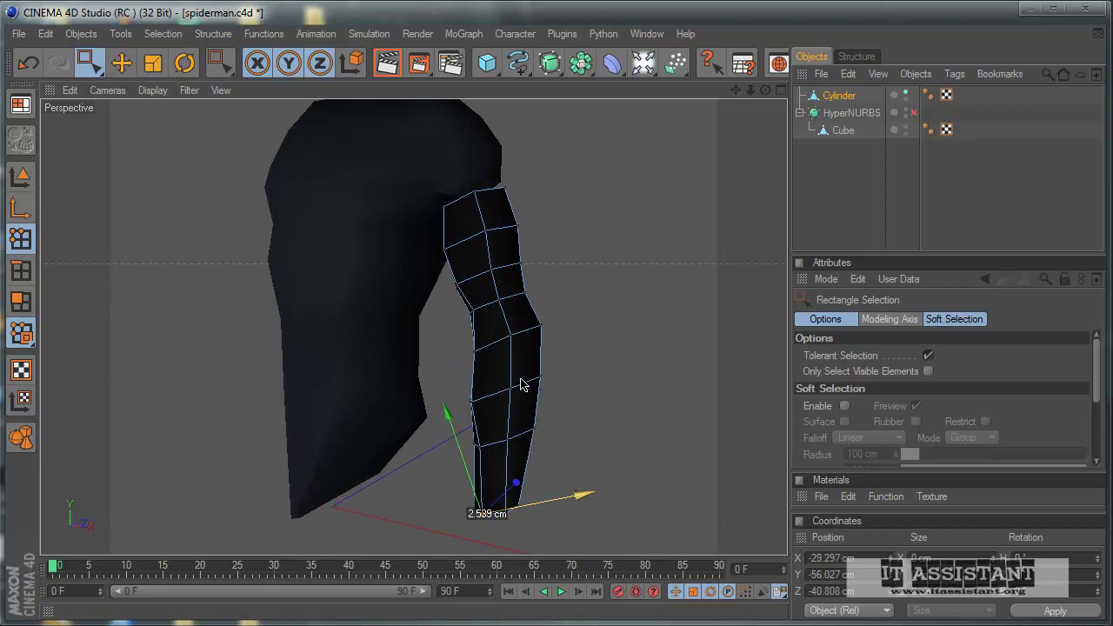
mouse_move(522, 384)
alt+mouse_down()
mouse_move(506, 383)
mouse_move(527, 382)
mouse_move(601, 459)
mouse_move(532, 391)
mouse_move(492, 385)
mouse_move(530, 390)
alt+mouse_up()
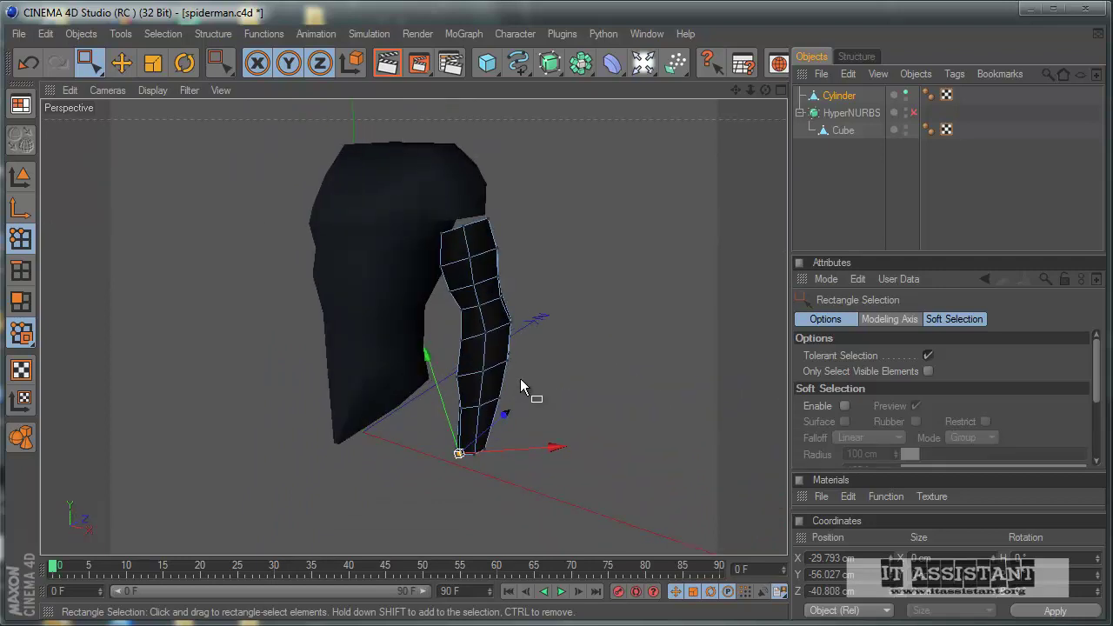
Move Cube out of HyperNURBS to top level and select it together with Cylinder
click(842, 131)
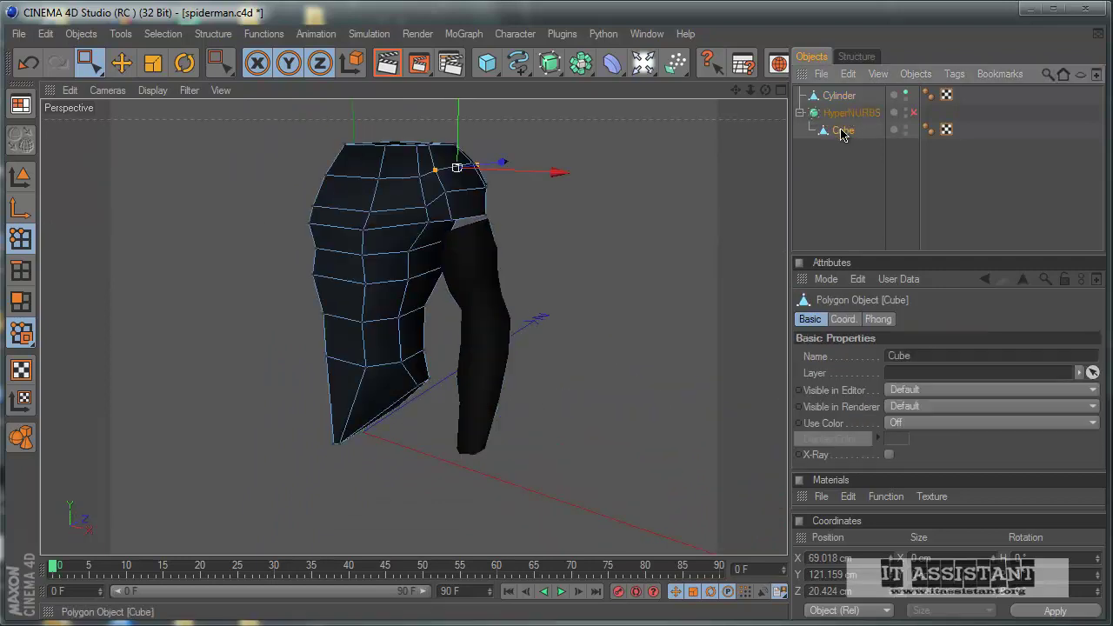
drag(832, 171, 835, 113)
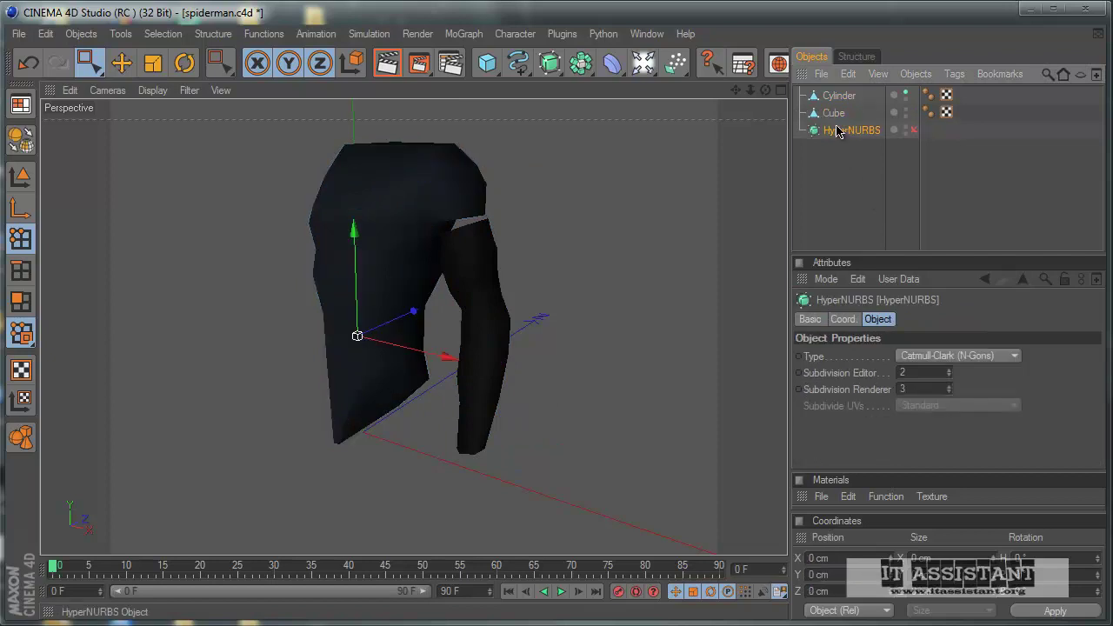
click(836, 114)
click(839, 97)
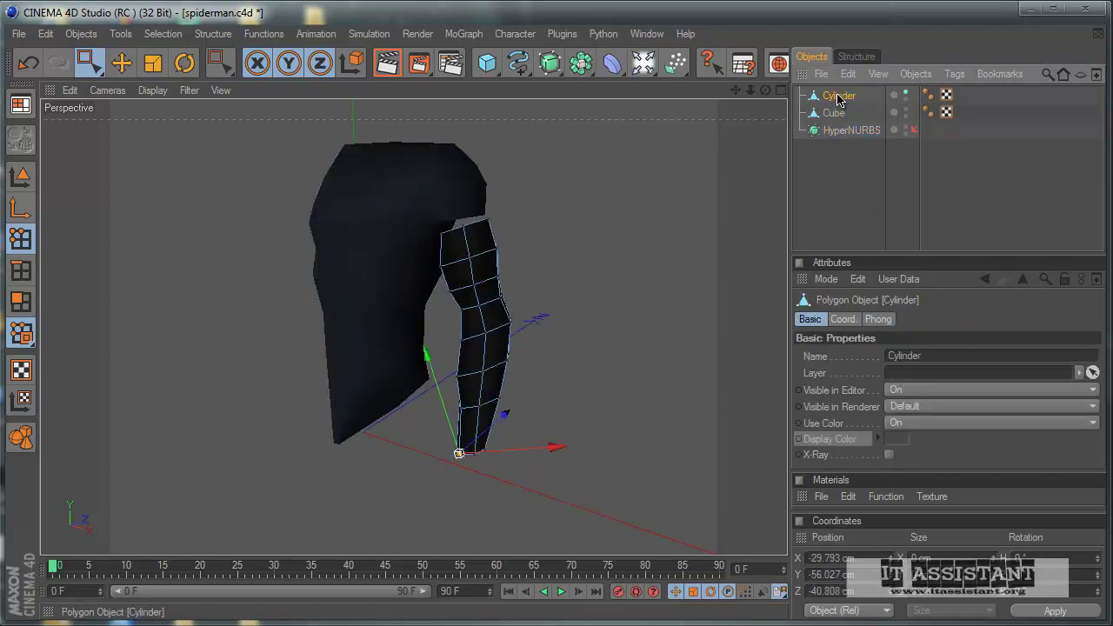
ctrl+click(834, 114)
ctrl+click(835, 114)
ctrl+click(834, 114)
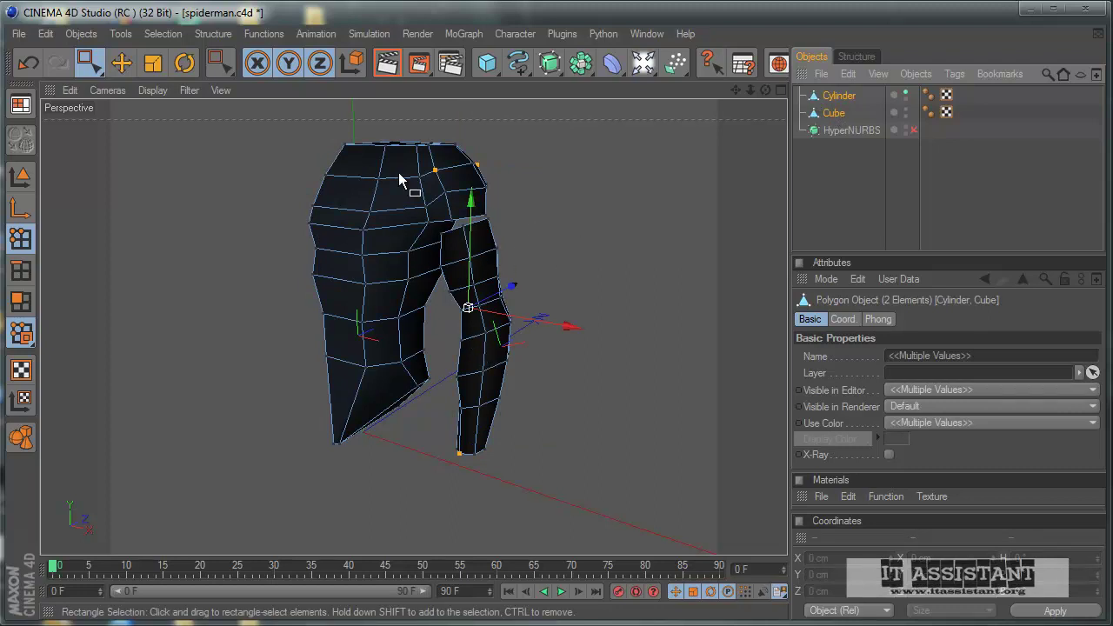
Connect Cylinder and Cube into one object, Cylinder.1, and orbit to the shoulder
right_click(839, 99)
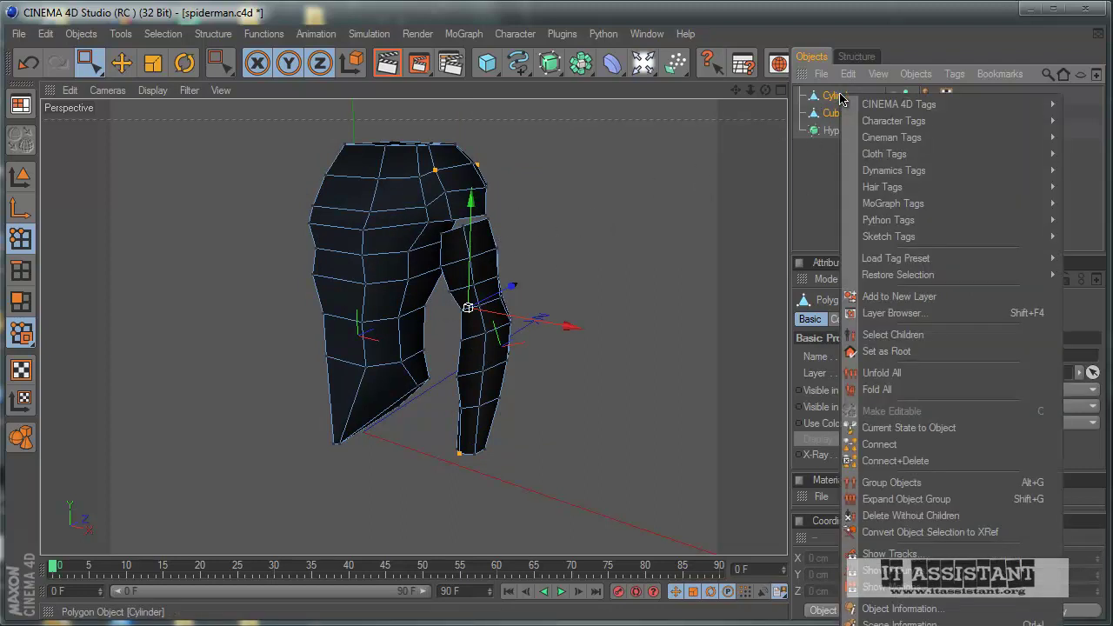
click(908, 465)
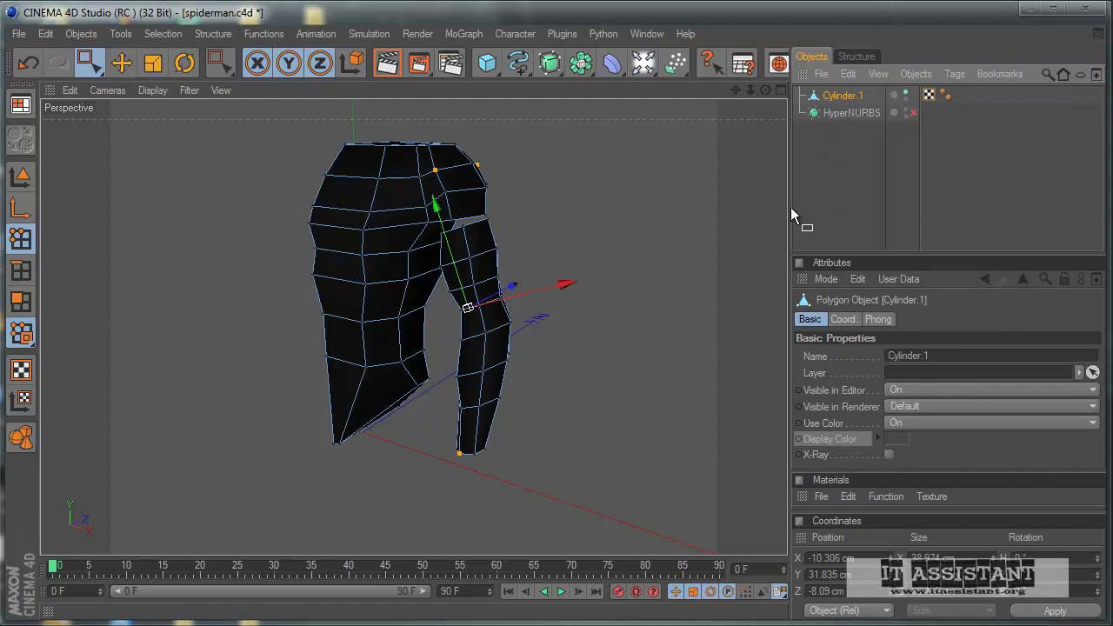
scroll(559, 318, up, 2)
scroll(604, 327, up, 3)
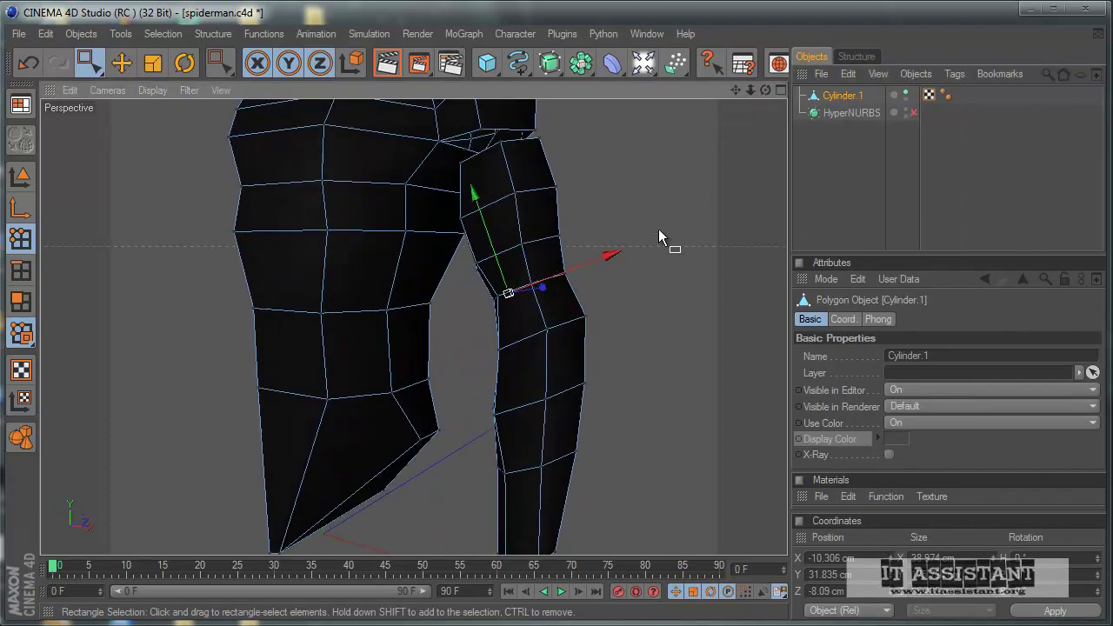
mouse_move(658, 229)
alt+mouse_down()
mouse_move(537, 390)
mouse_move(551, 387)
alt+mouse_up()
scroll(521, 387, up, 2)
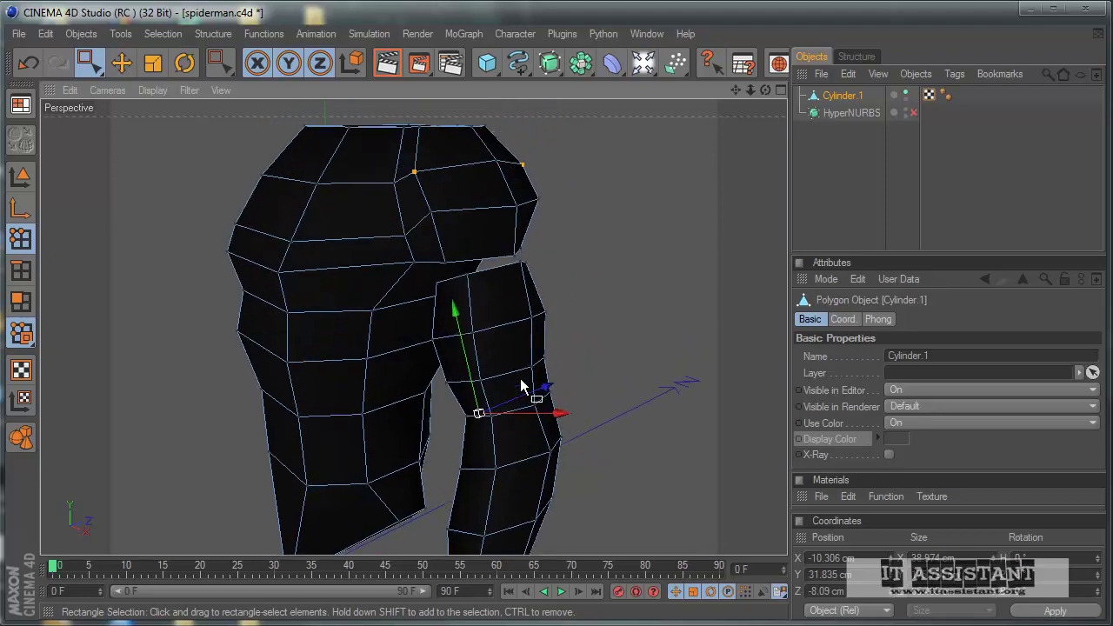
scroll(666, 290, up, 2)
scroll(524, 389, up, 1)
scroll(514, 391, up, 2)
mouse_move(513, 391)
alt+mouse_down()
mouse_move(525, 377)
mouse_move(549, 392)
mouse_move(521, 385)
mouse_move(559, 347)
mouse_move(467, 303)
alt+mouse_up()
Enable visible-only rectangle selection and select seam points at the arm–torso junction
right_click(689, 365)
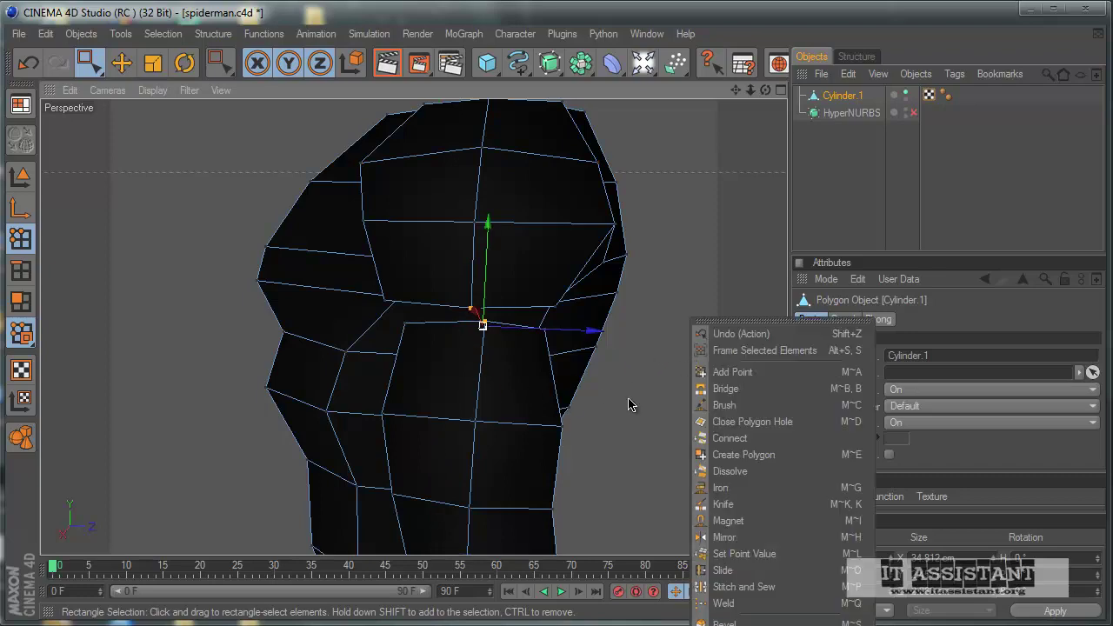
key(Escape)
click(652, 398)
scroll(513, 386, up, 3)
scroll(514, 383, up, 2)
scroll(515, 384, up, 1)
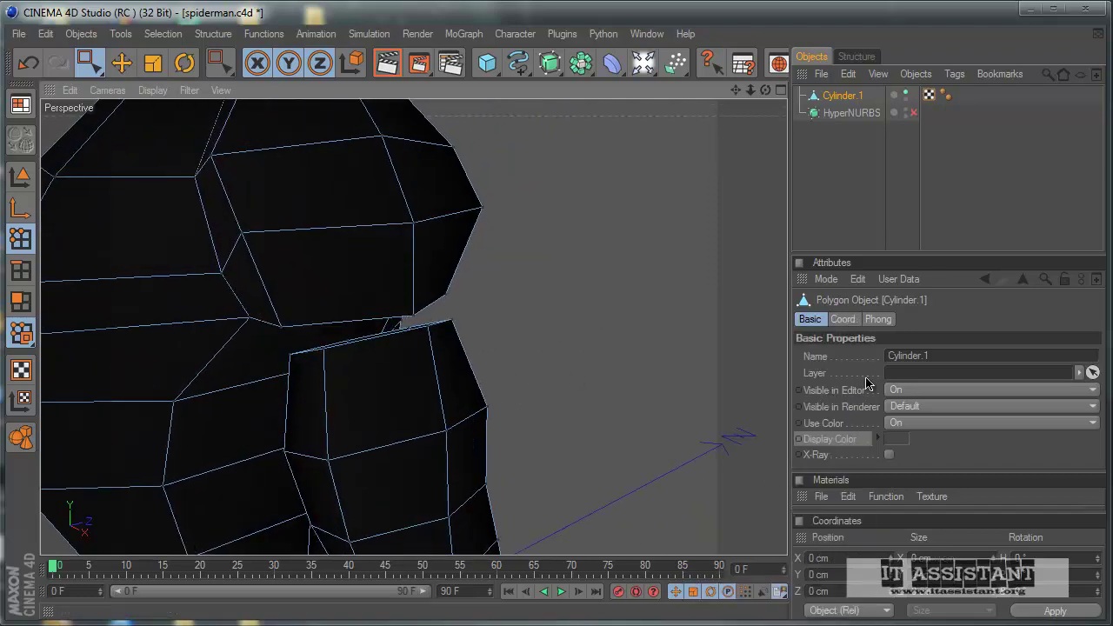
click(96, 66)
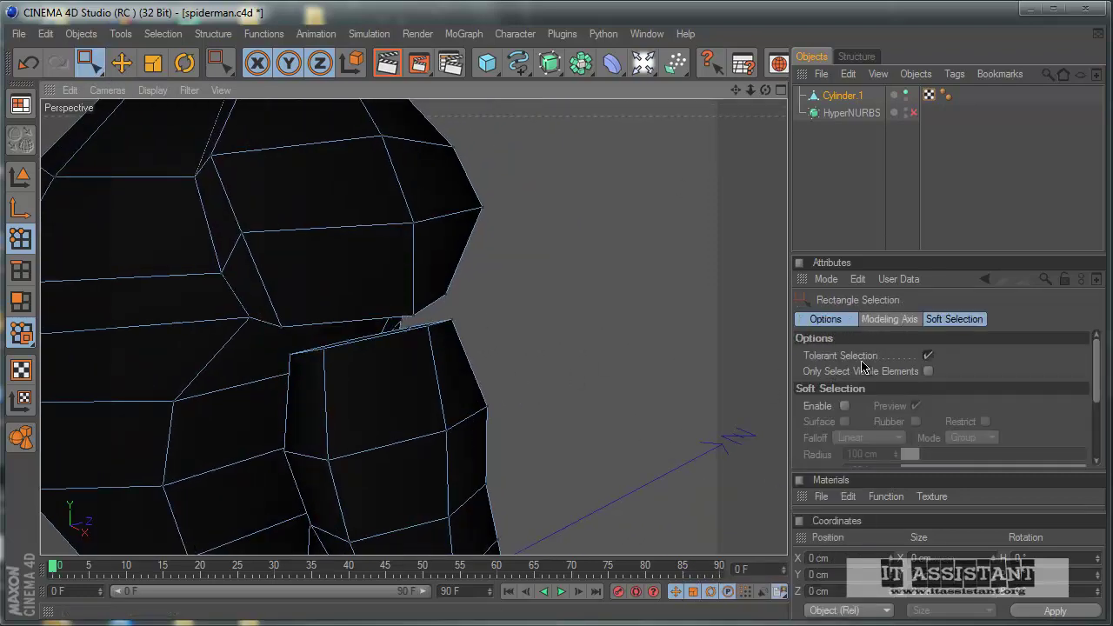
click(927, 371)
drag(403, 308, 402, 309)
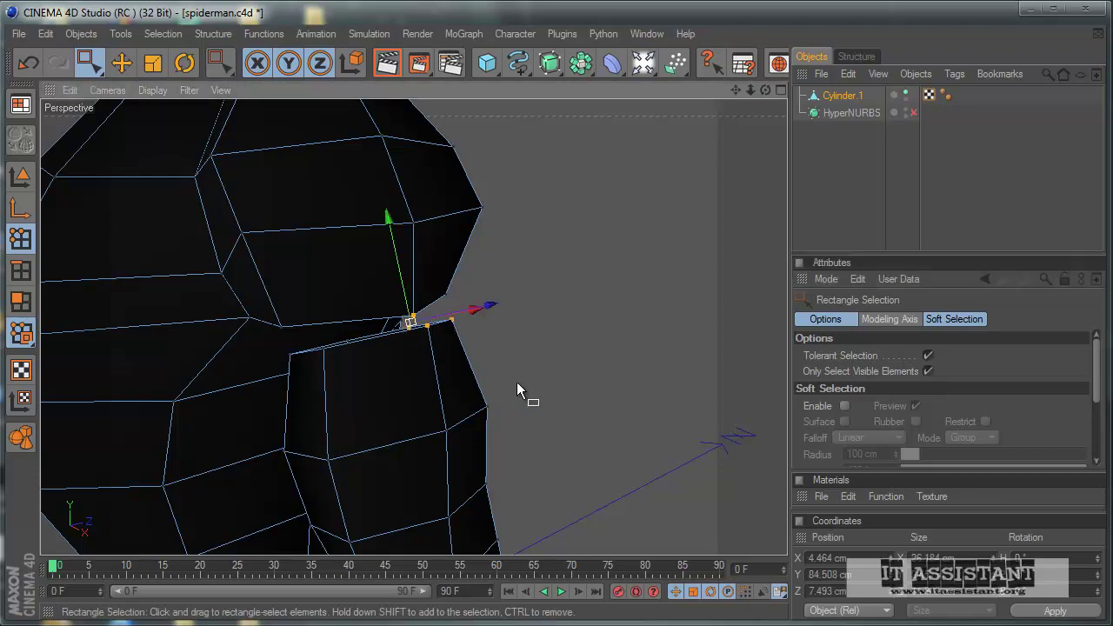
alt+drag(456, 373, 527, 390)
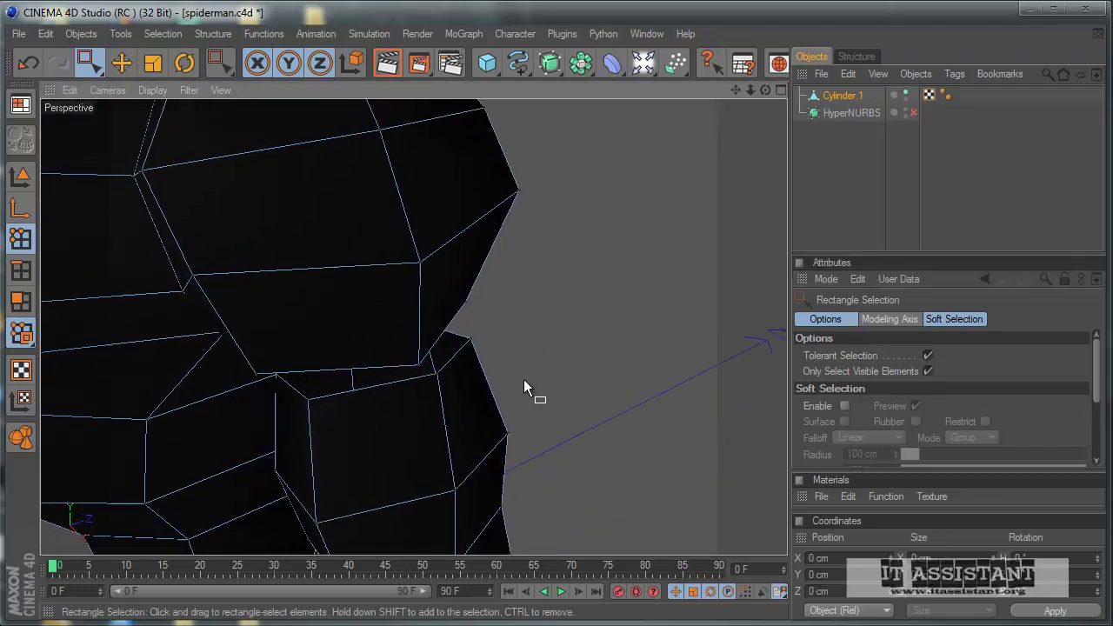
drag(459, 385, 422, 330)
Weld the first selected pair of seam points into one vertex
right_click(560, 325)
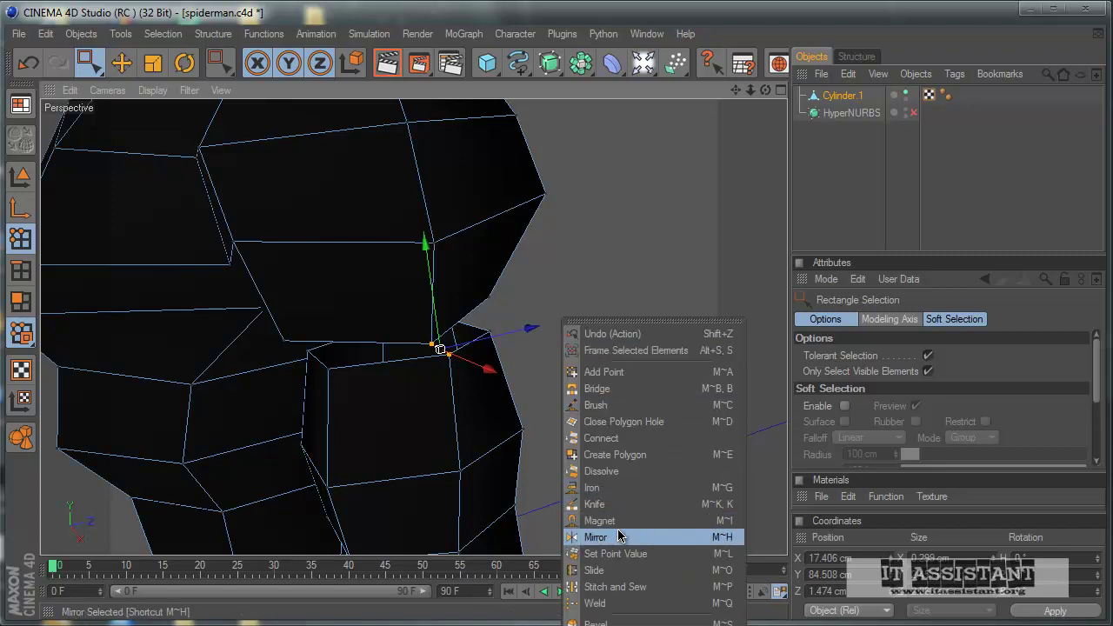
click(608, 603)
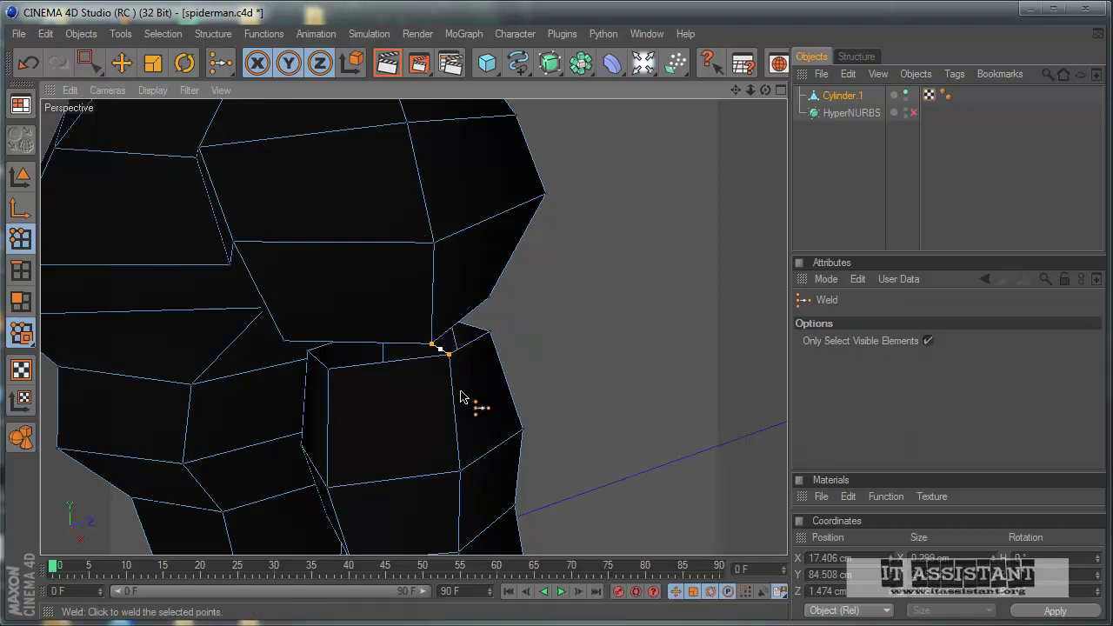
click(433, 350)
mouse_move(448, 400)
alt+mouse_down()
mouse_move(522, 385)
mouse_move(455, 371)
alt+mouse_up()
key(space)
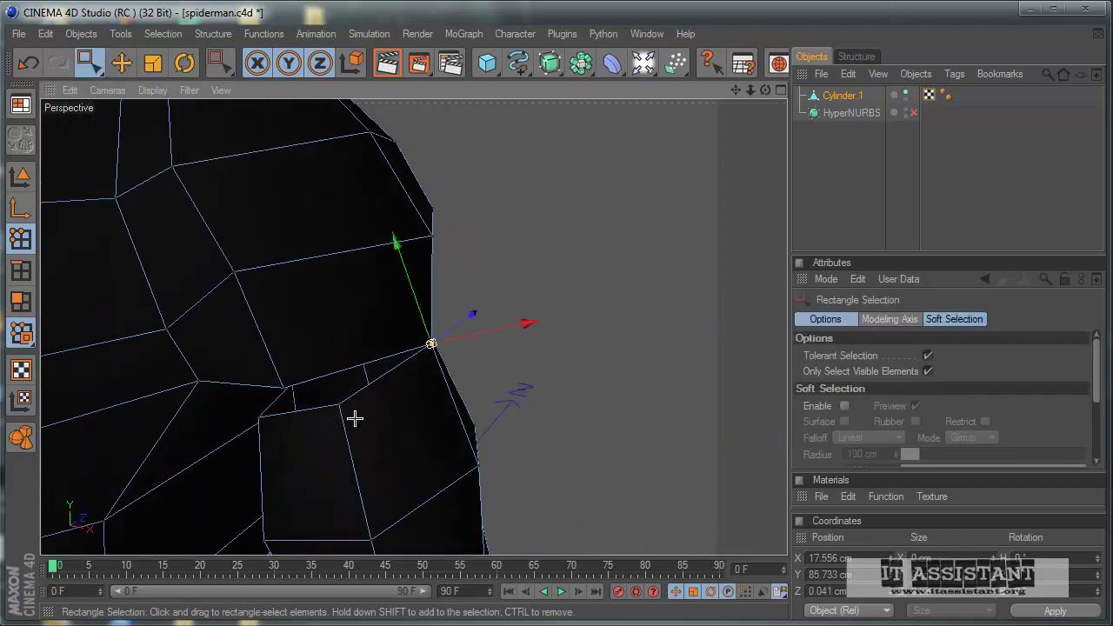
Select the next point pair beside the gap and weld them together
drag(262, 377, 261, 379)
right_click(565, 470)
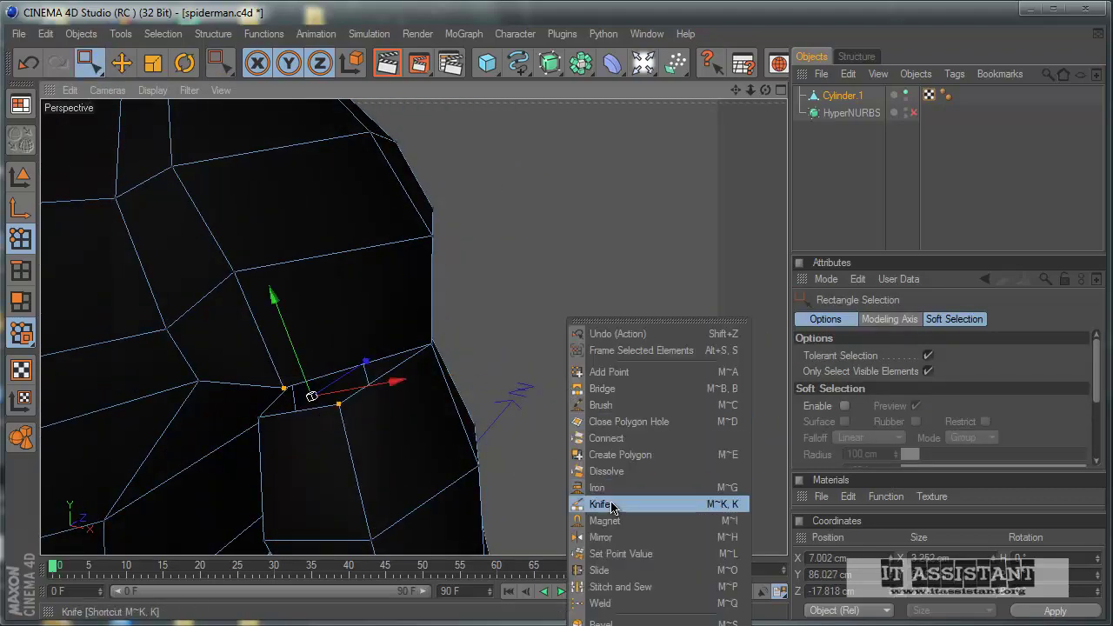
click(610, 604)
click(287, 399)
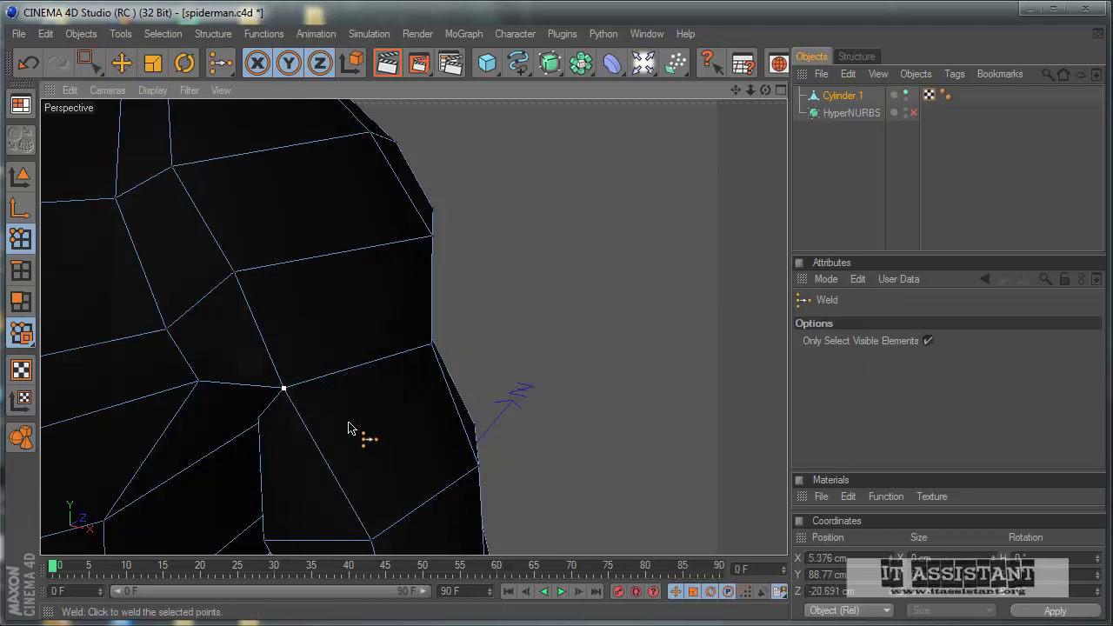
mouse_move(355, 434)
alt+mouse_down()
mouse_move(498, 375)
mouse_move(539, 391)
alt+mouse_up()
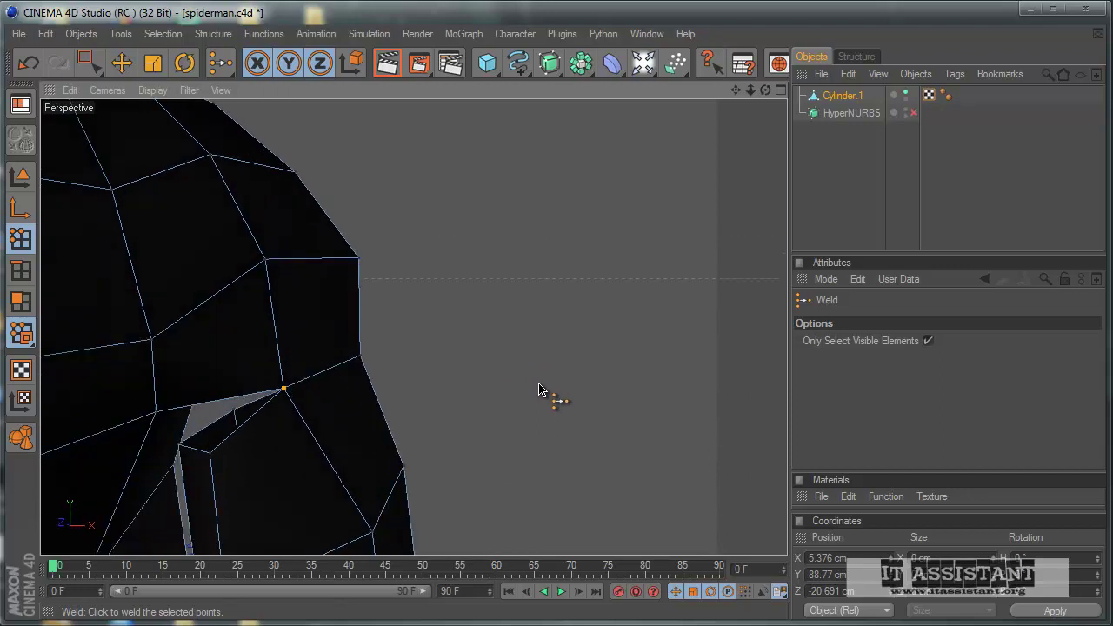
click(97, 67)
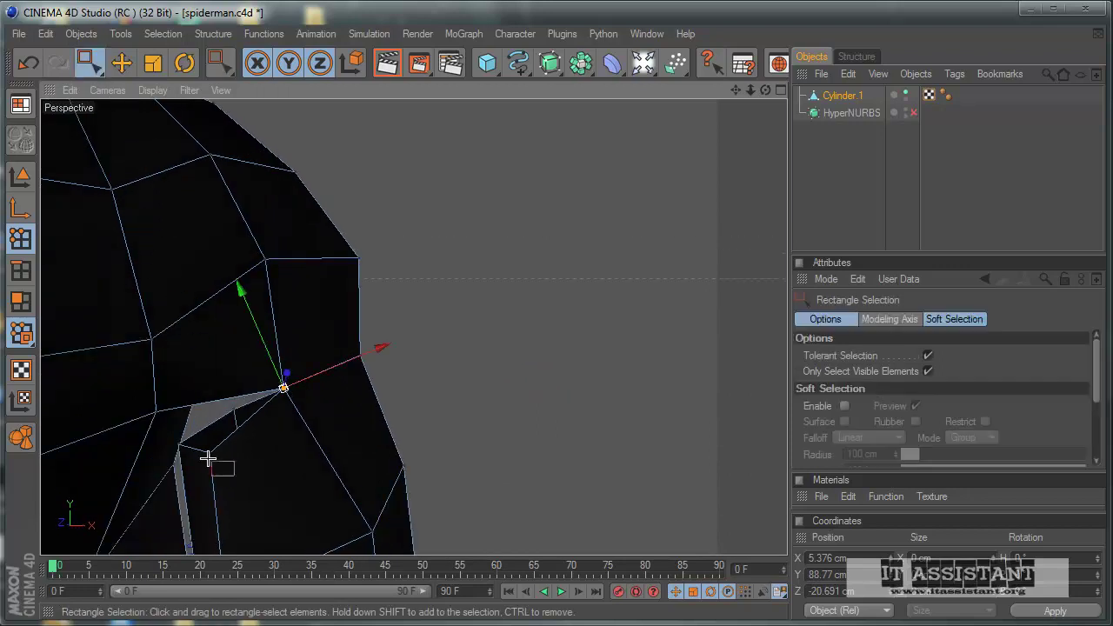
Select the point across the grey gap and weld it to close the gap
drag(165, 406, 141, 399)
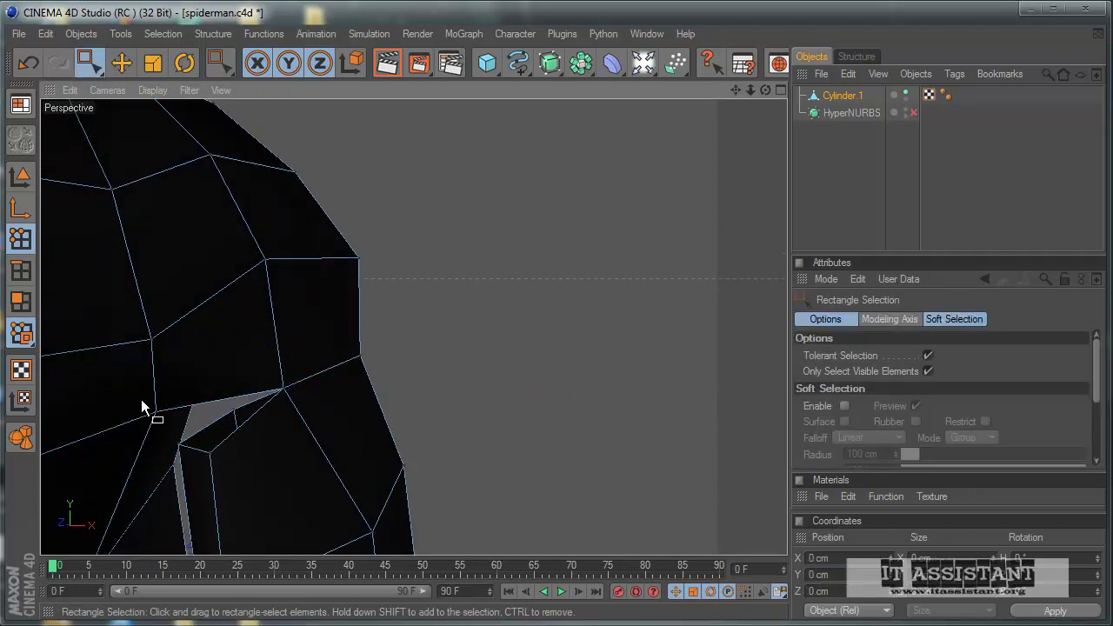
shift+click(208, 452)
right_click(458, 390)
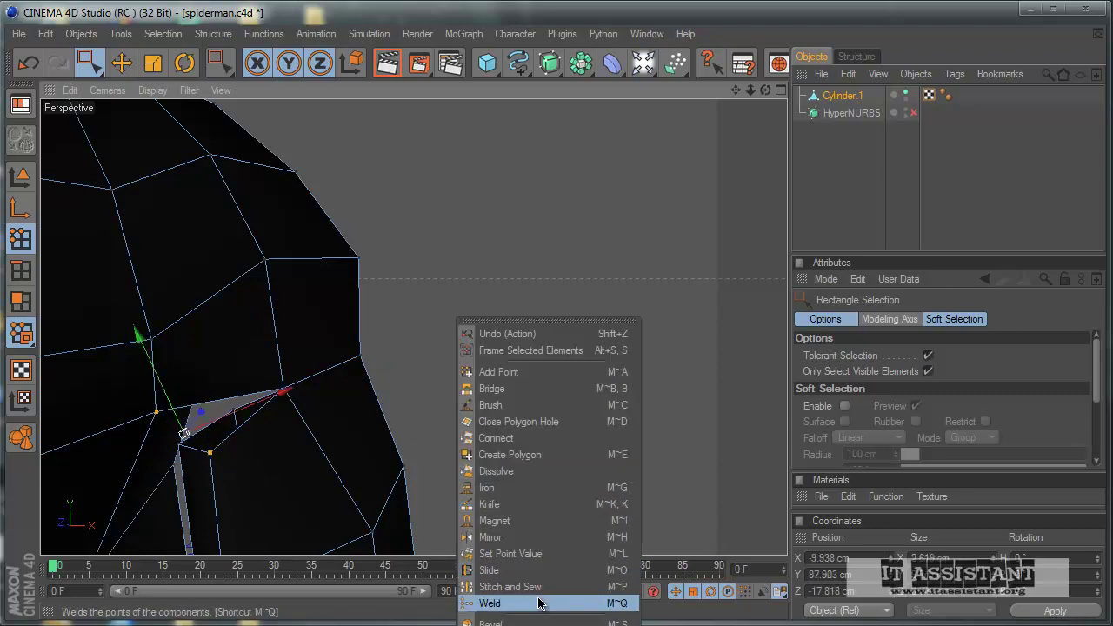
click(539, 599)
click(162, 417)
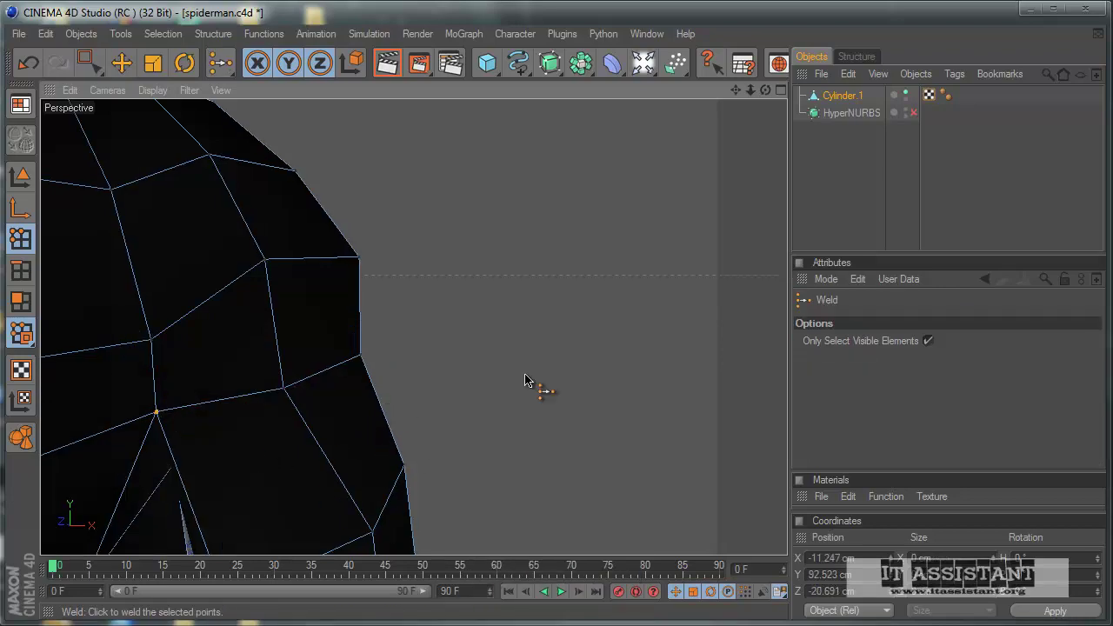
Weld two neighbouring seam vertices into a single point
scroll(557, 385, up, 3)
scroll(574, 391, up, 3)
scroll(530, 391, down, 1)
scroll(478, 405, down, 3)
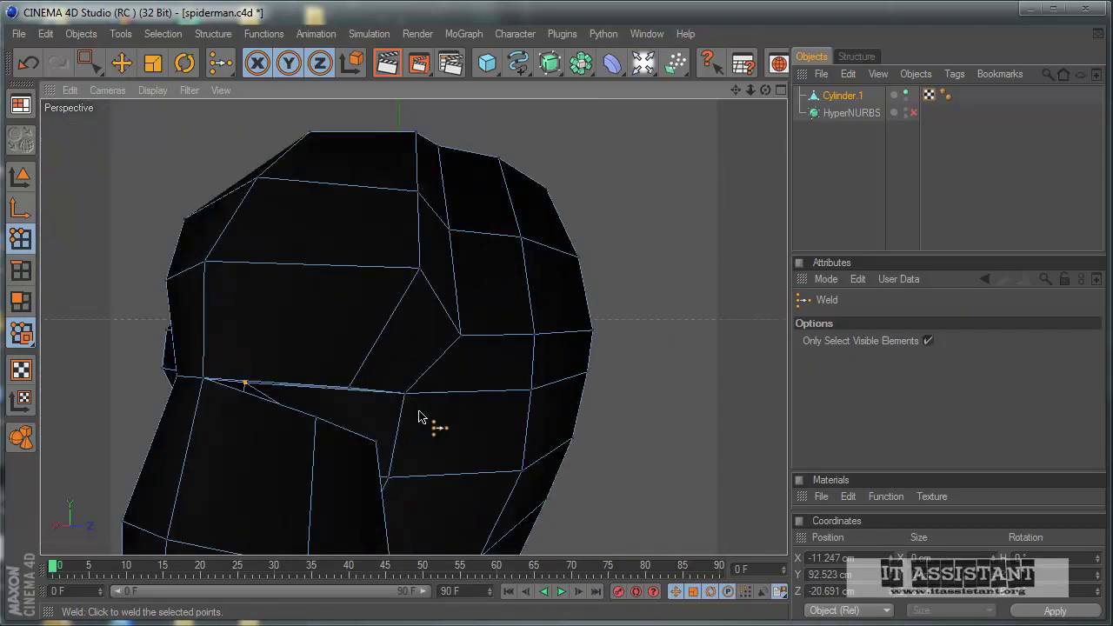
scroll(546, 396, up, 1)
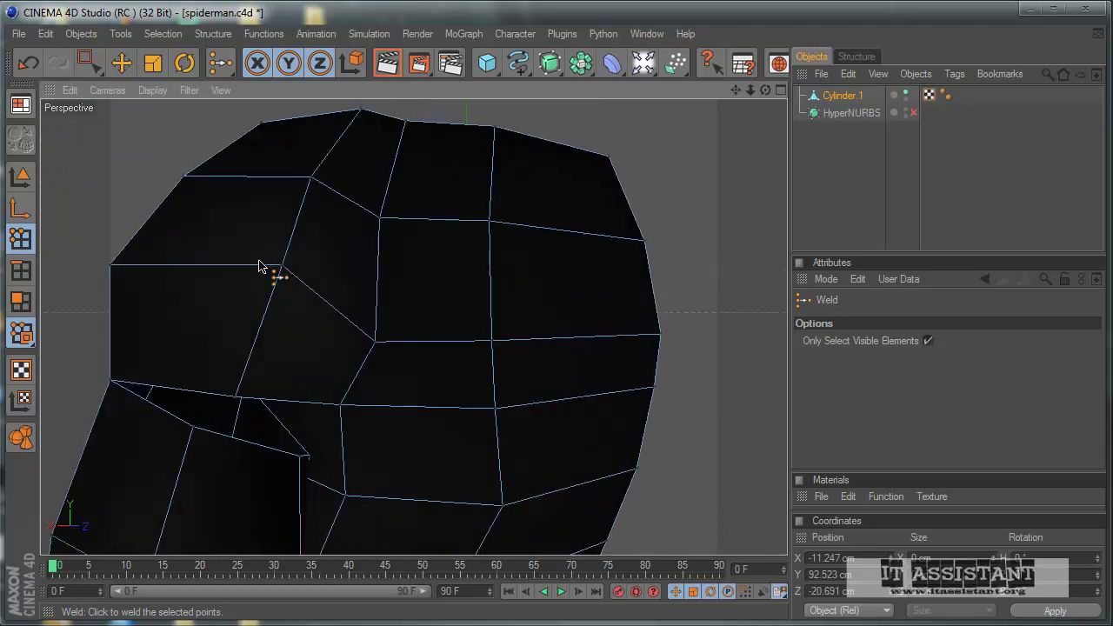
click(87, 62)
click(198, 433)
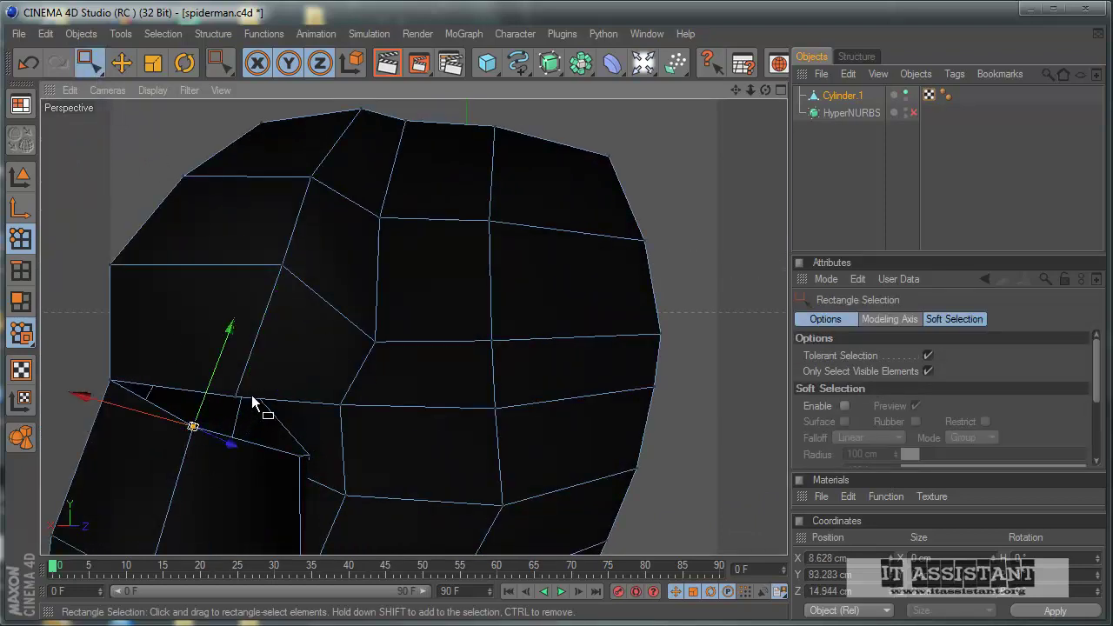
shift+click(235, 397)
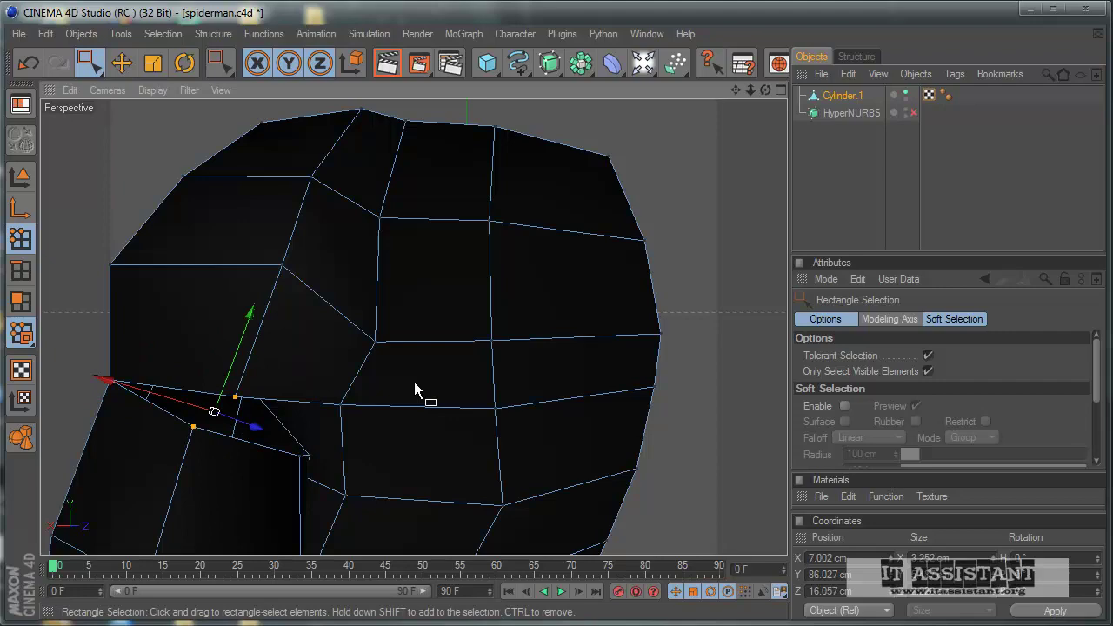
right_click(696, 314)
click(739, 591)
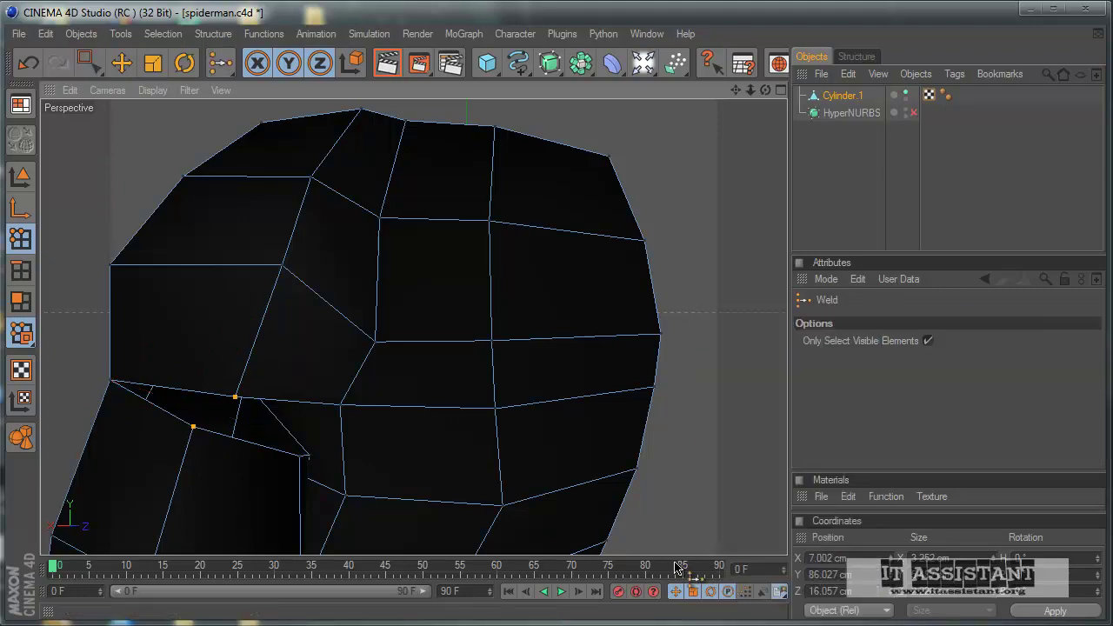
click(235, 397)
From a side view, weld the selected points onto the vertex at the gap corner
mouse_move(241, 398)
alt+mouse_down()
mouse_move(249, 460)
mouse_move(541, 390)
alt+mouse_up()
scroll(522, 387, up, 3)
scroll(520, 386, down, 2)
scroll(516, 385, down, 2)
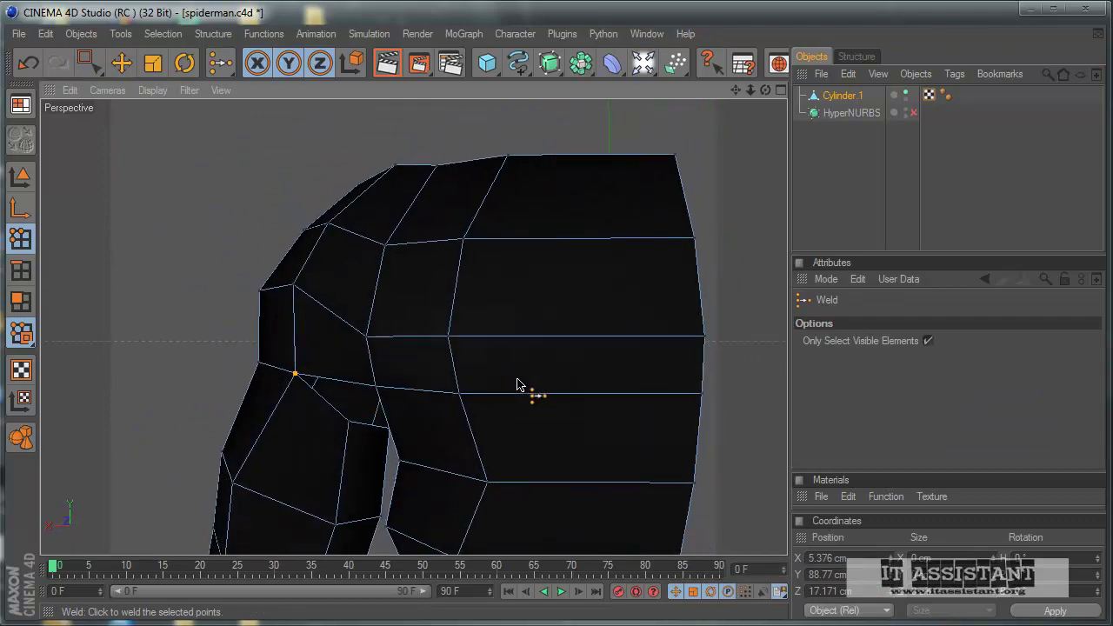
scroll(522, 387, down, 2)
scroll(520, 386, down, 2)
scroll(522, 386, down, 1)
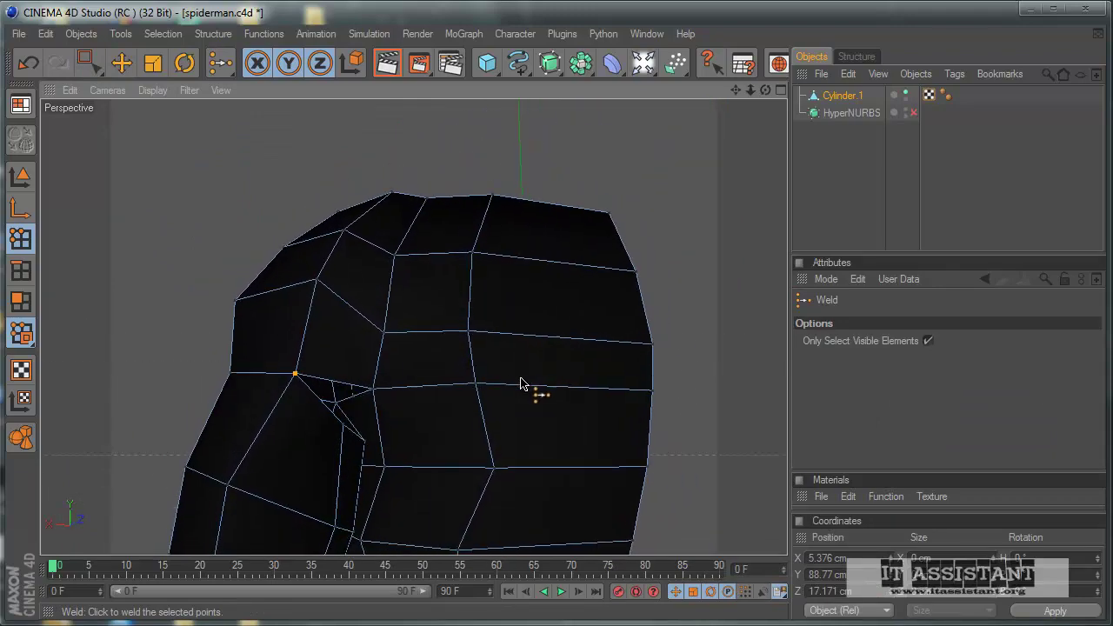
scroll(530, 379, down, 1)
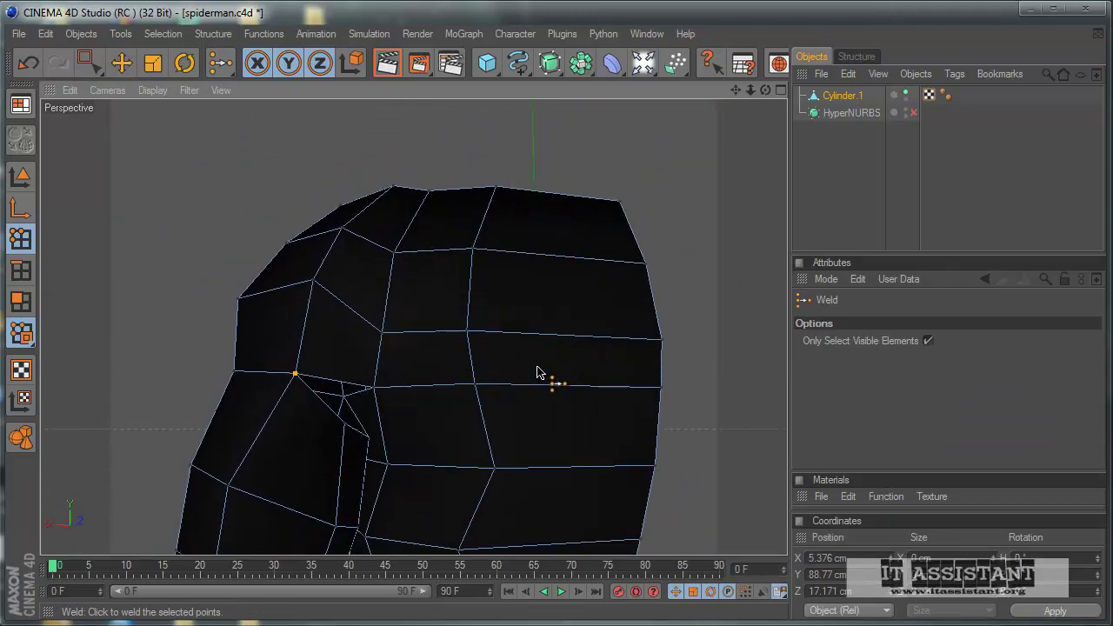
click(85, 62)
scroll(166, 343, up, 2)
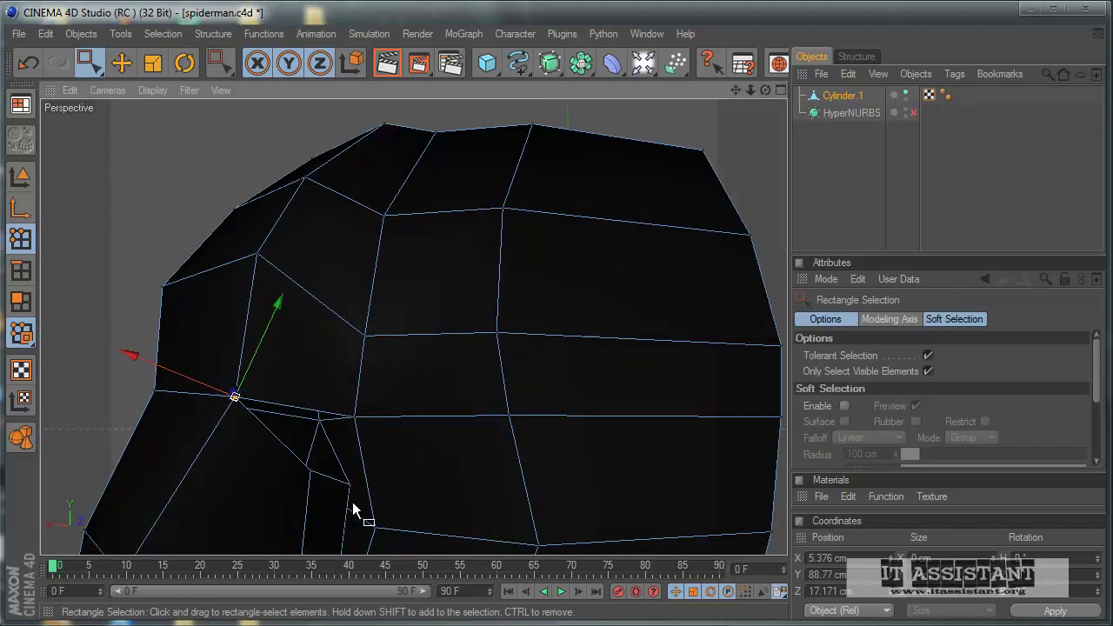
click(343, 476)
scroll(519, 379, down, 2)
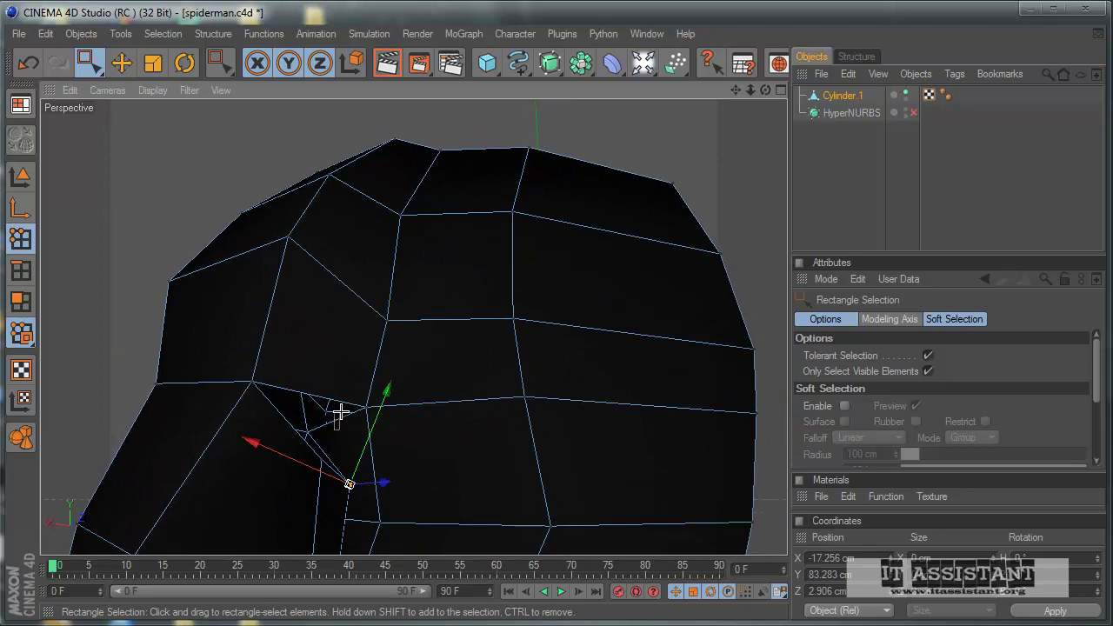
right_click(441, 448)
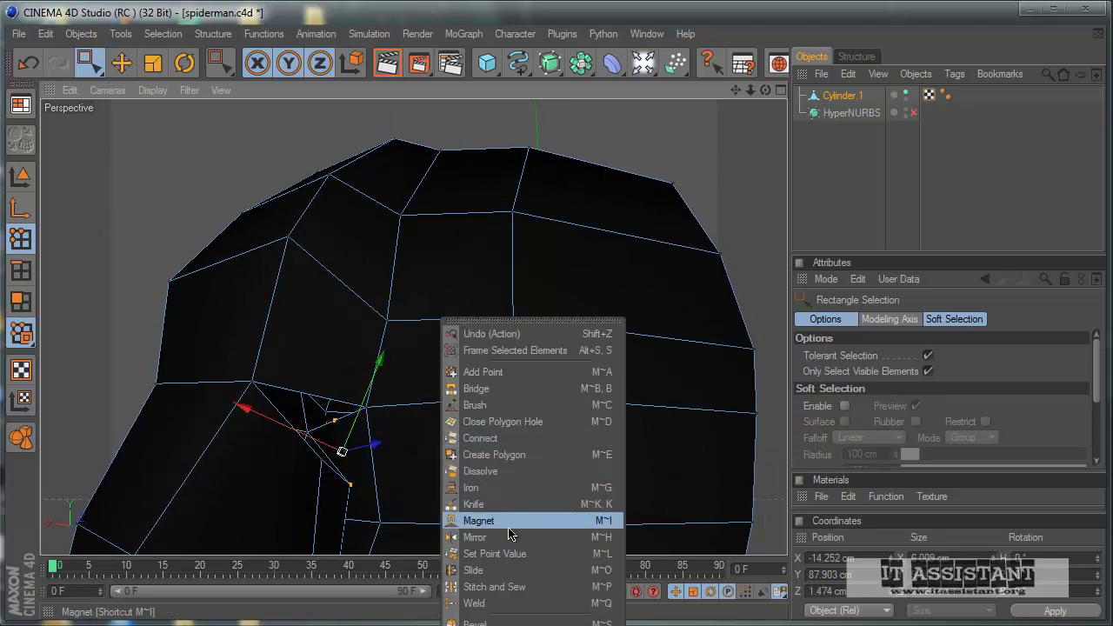
click(491, 598)
click(336, 425)
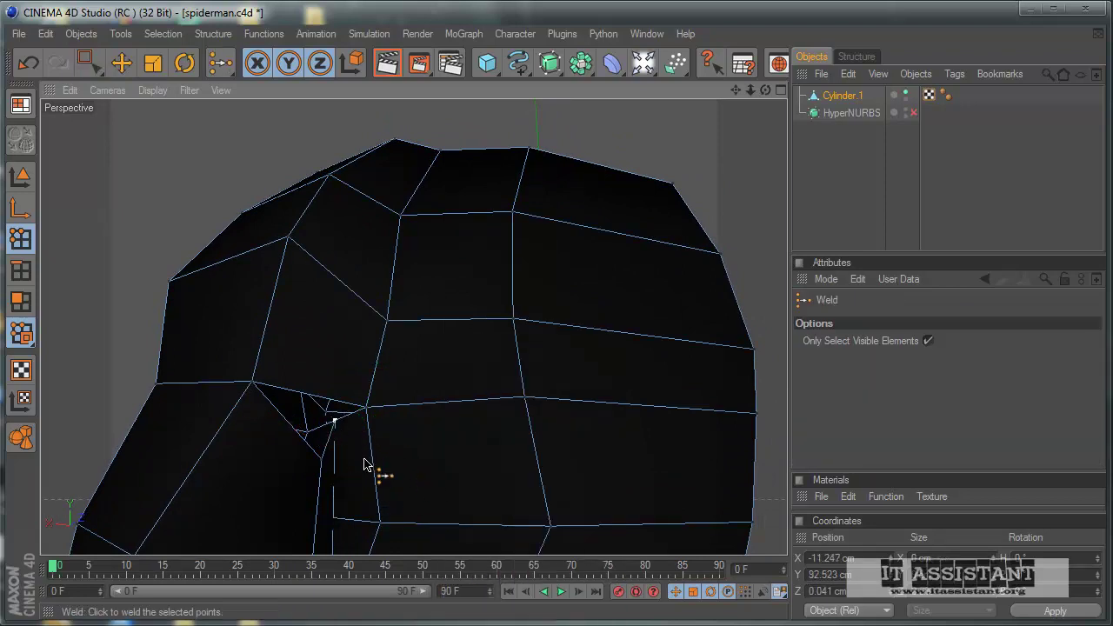
Select another point pair near the arm seam and weld them together
mouse_move(365, 465)
alt+mouse_down()
mouse_move(522, 390)
mouse_move(522, 380)
alt+mouse_up()
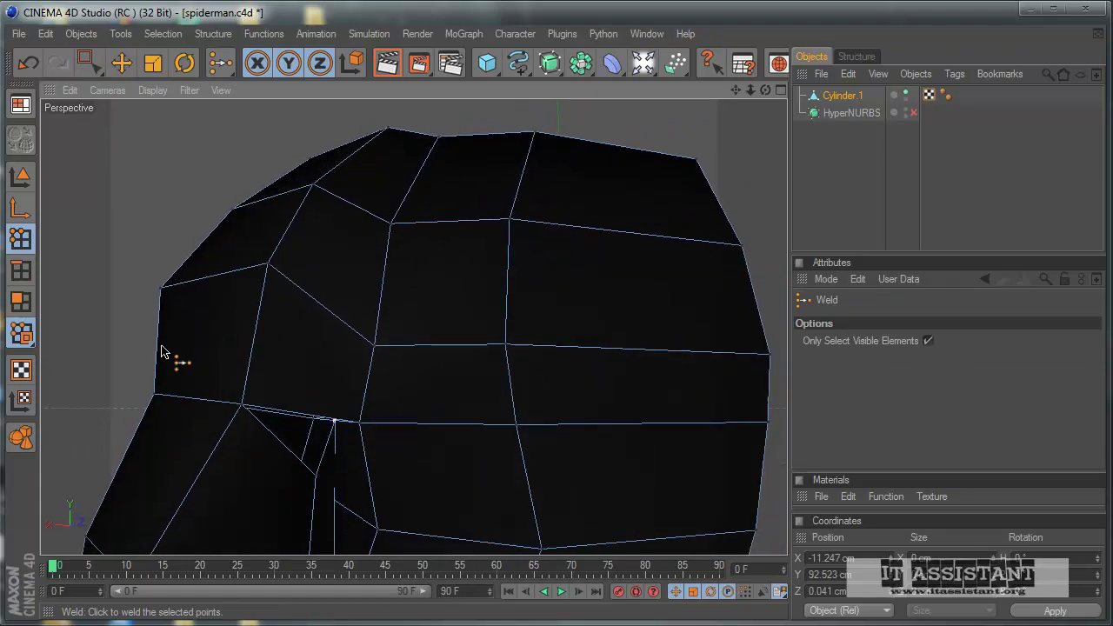
click(92, 68)
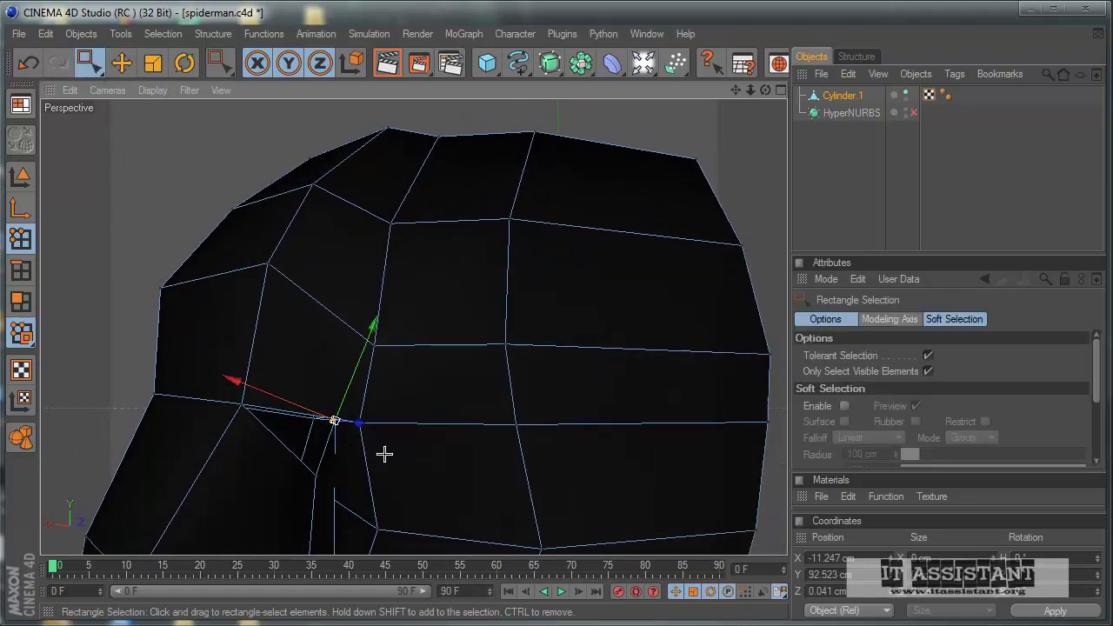
mouse_move(391, 497)
alt+mouse_down()
mouse_move(516, 377)
mouse_move(516, 392)
mouse_move(389, 487)
alt+mouse_up()
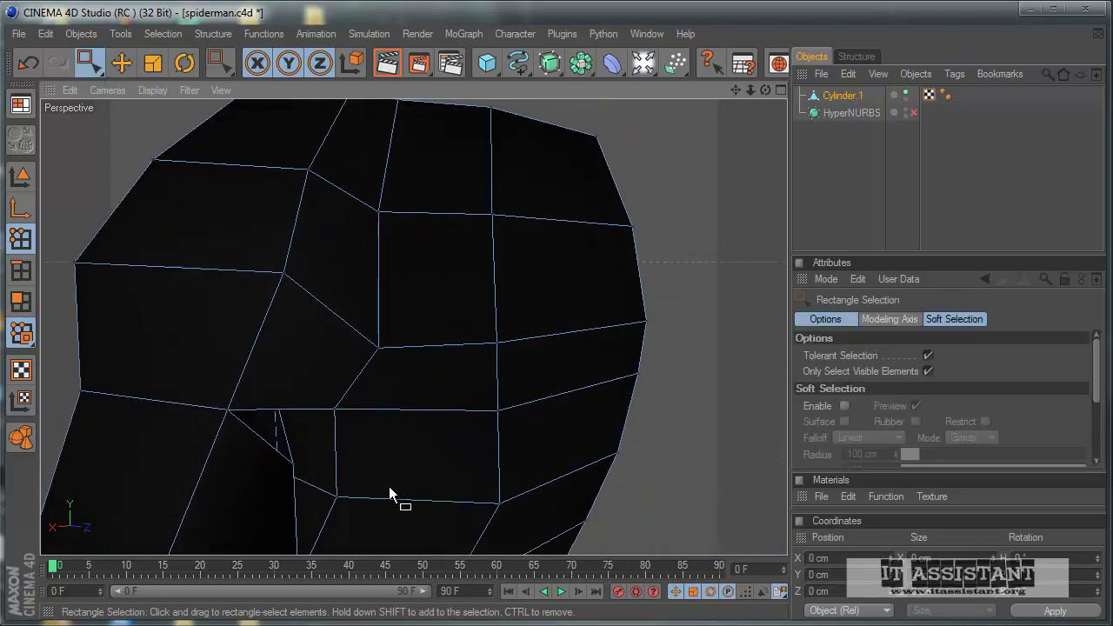
mouse_move(340, 408)
mouse_down()
mouse_move(316, 460)
mouse_move(281, 452)
mouse_up()
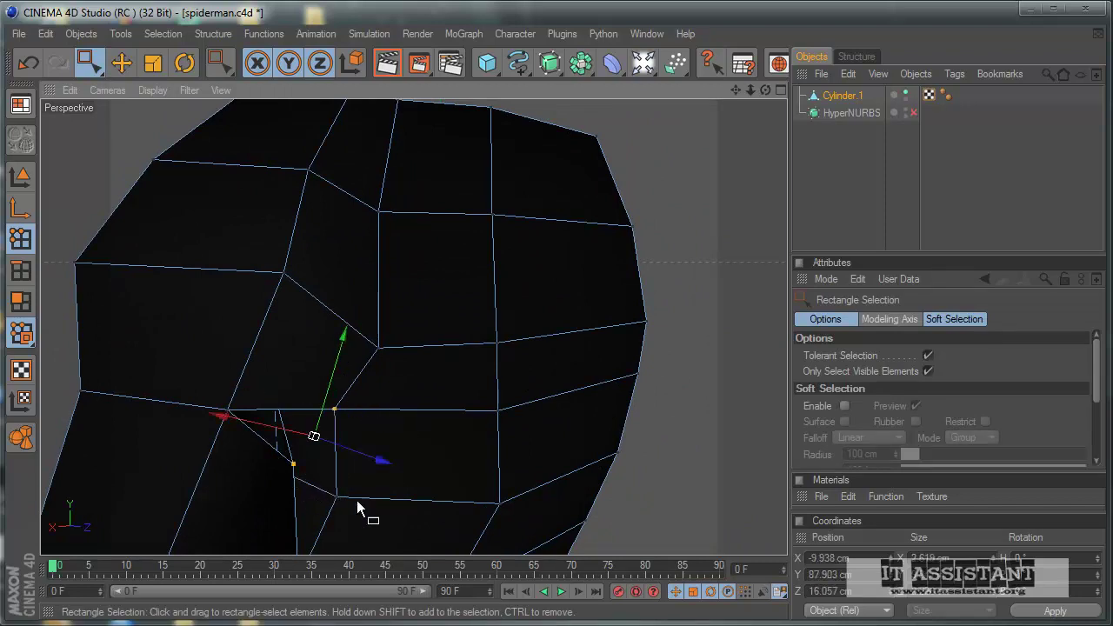
right_click(479, 471)
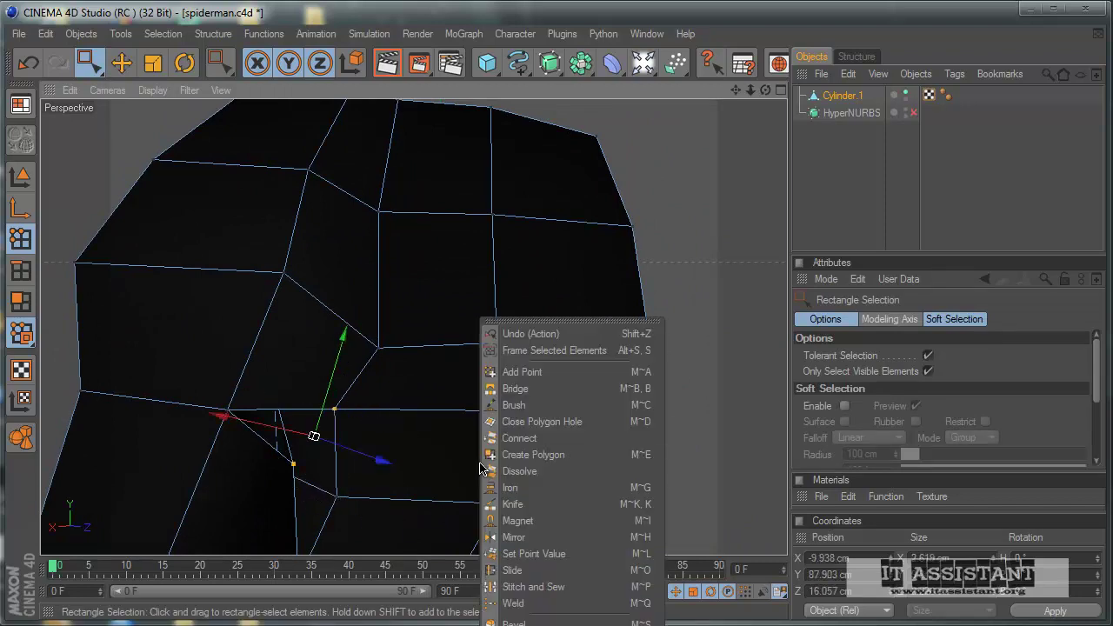
click(522, 602)
scroll(351, 413, down, 10)
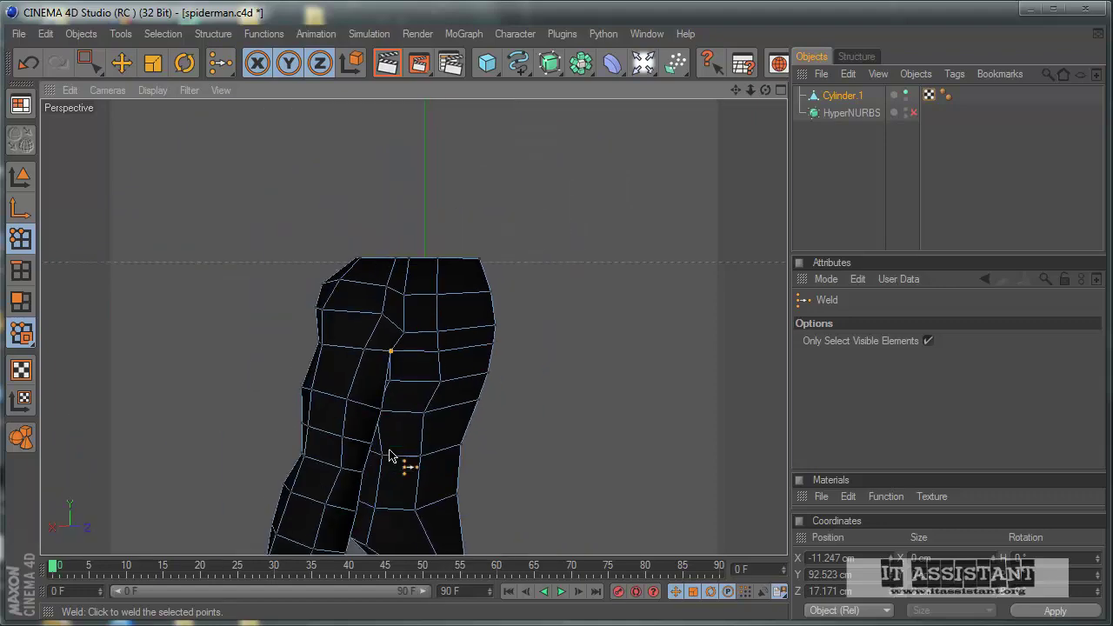
mouse_move(400, 459)
alt+mouse_down()
mouse_move(476, 374)
mouse_move(560, 437)
mouse_move(534, 401)
mouse_move(541, 454)
mouse_move(519, 385)
mouse_move(559, 391)
alt+mouse_up()
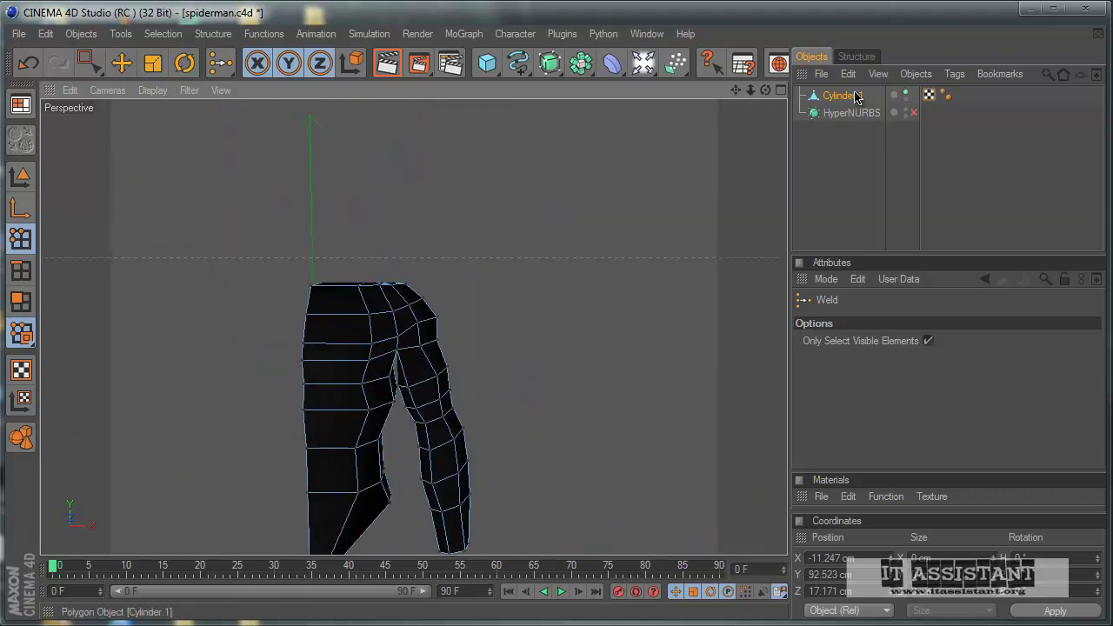
Parent Cylinder.1 under HyperNURBS and enable smoothing, then orbit to inspect the smooth torso and arm
drag(856, 97, 857, 115)
click(859, 188)
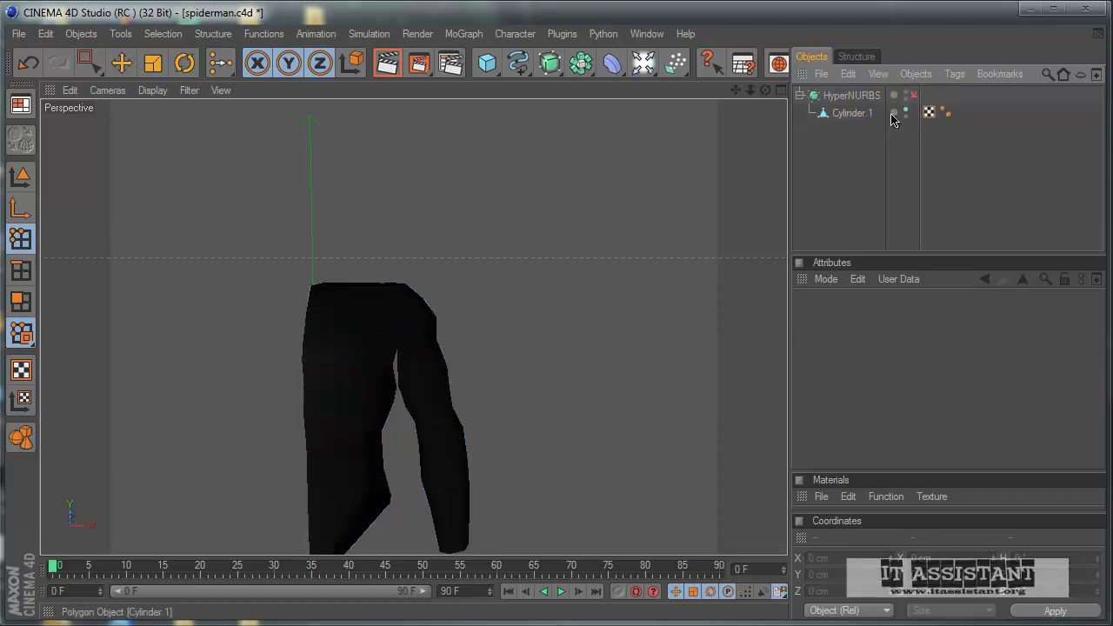
click(912, 96)
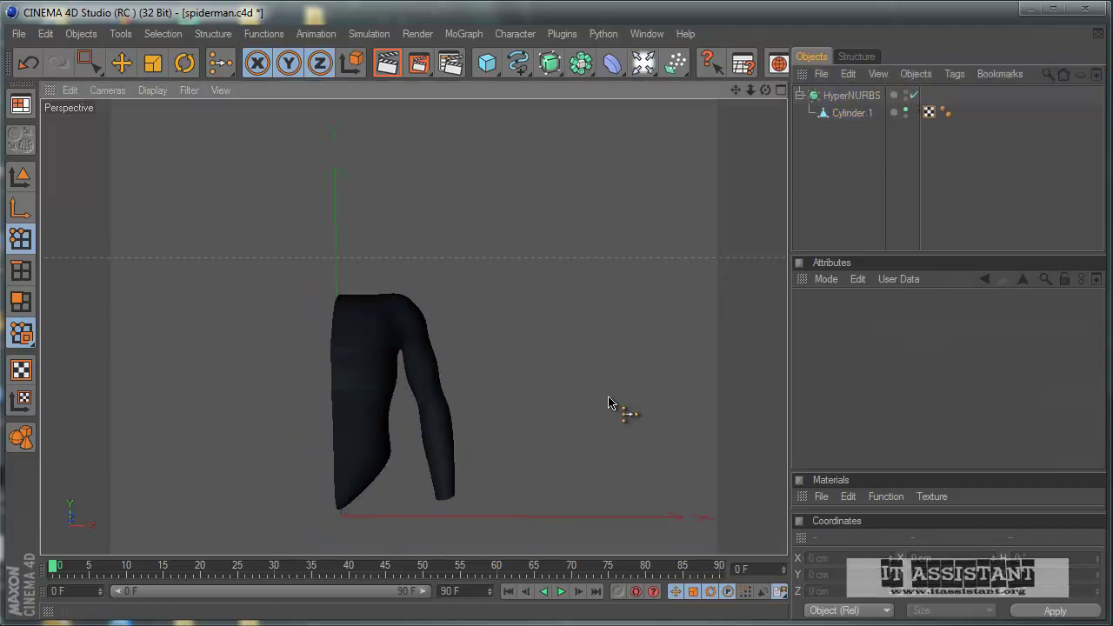
mouse_move(608, 405)
alt+mouse_down()
mouse_move(415, 350)
mouse_move(462, 390)
mouse_move(526, 388)
mouse_move(520, 371)
mouse_move(520, 386)
alt+mouse_up()
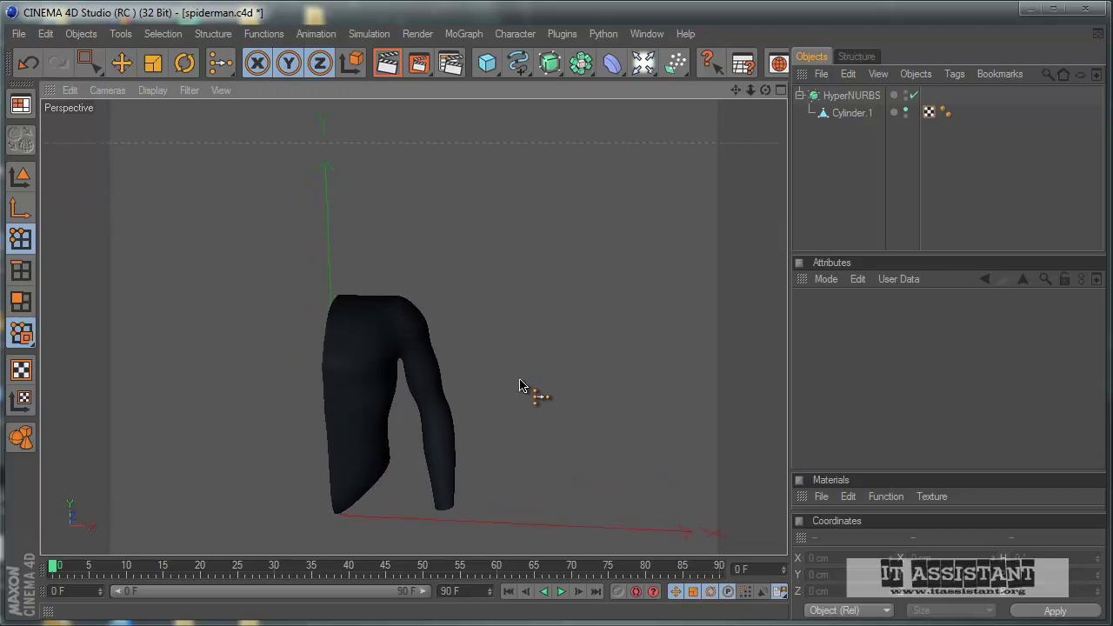
mouse_move(549, 337)
alt+mouse_down()
mouse_move(525, 389)
mouse_move(513, 380)
mouse_move(532, 391)
mouse_move(515, 391)
alt+mouse_up()
scroll(538, 361, up, 3)
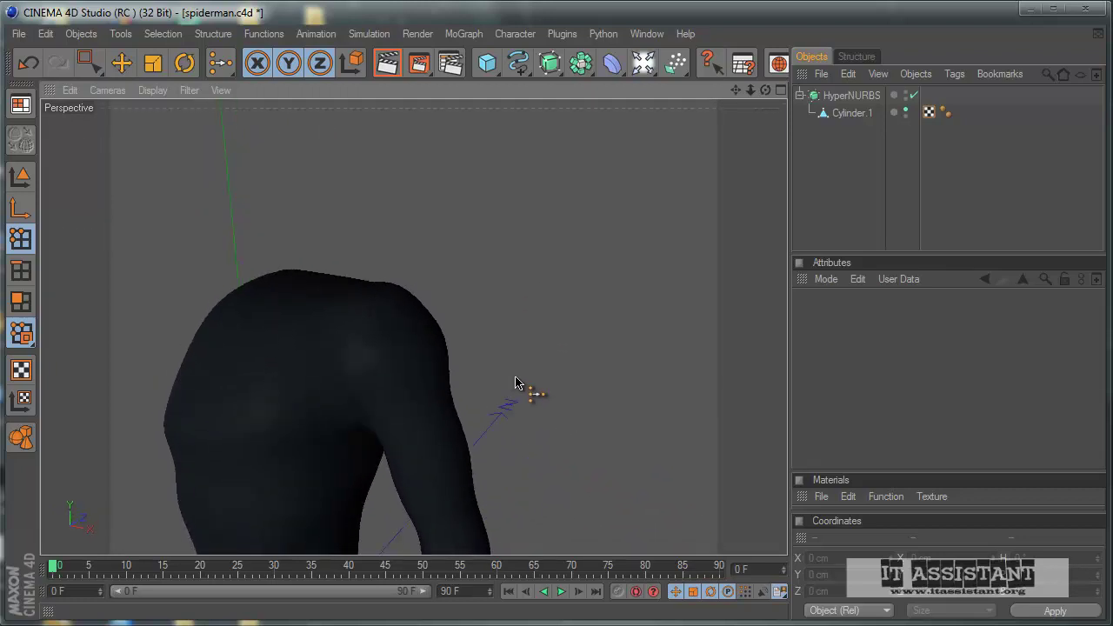
click(18, 33)
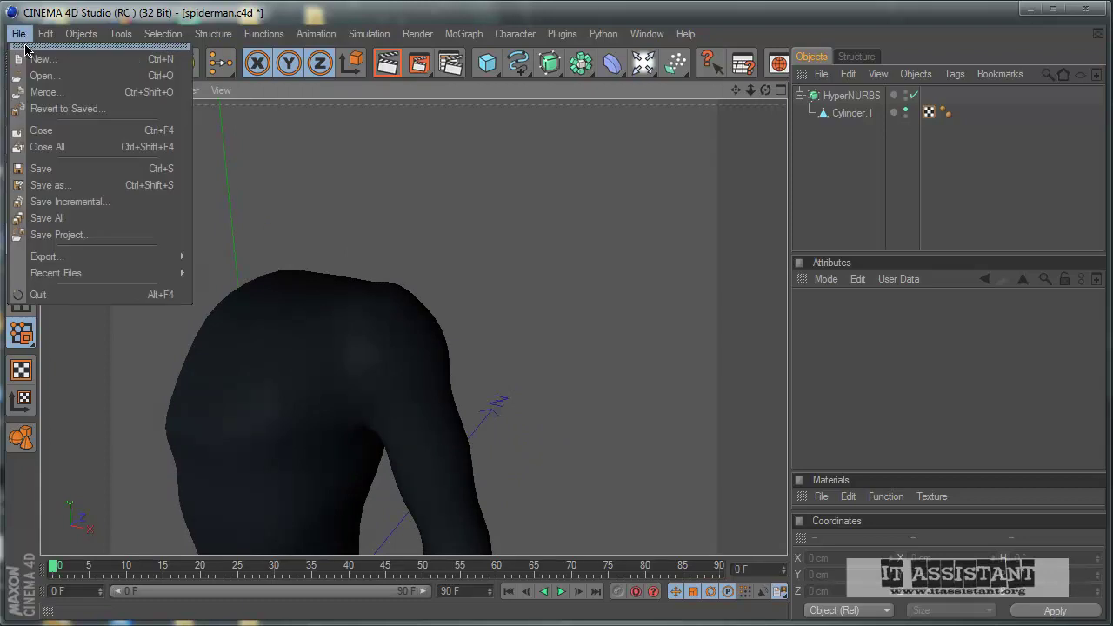
Save spiderman.c4d and orbit around the smoothed arm and torso
click(40, 168)
alt+drag(472, 367, 540, 390)
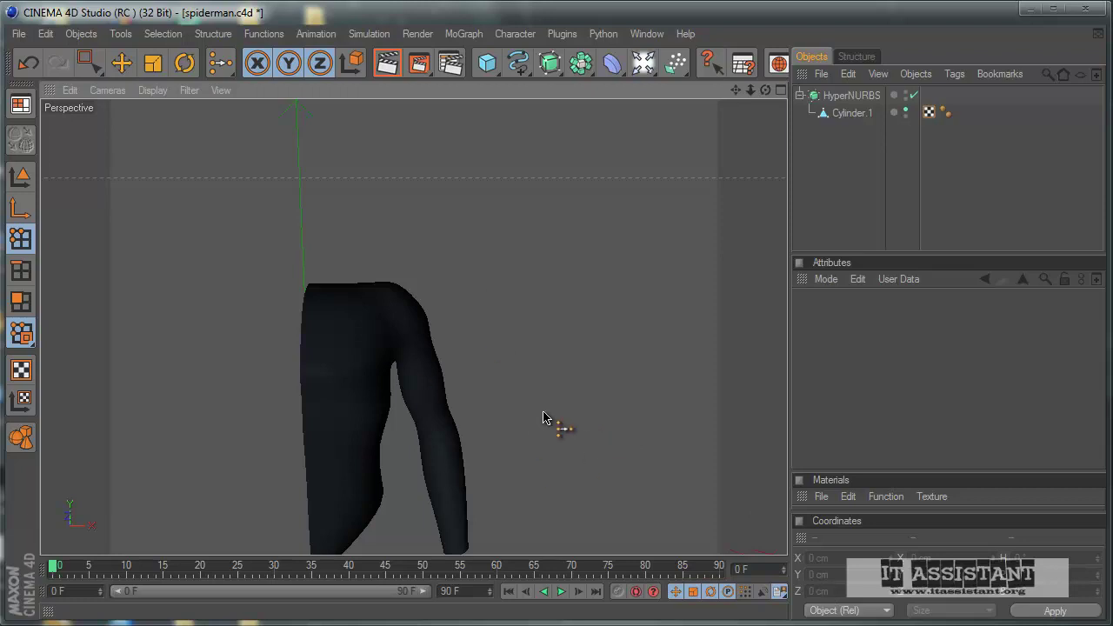
mouse_move(543, 417)
alt+mouse_down()
mouse_move(546, 462)
mouse_move(521, 378)
mouse_move(561, 390)
mouse_move(529, 388)
mouse_move(536, 378)
mouse_move(525, 397)
mouse_move(522, 385)
alt+mouse_up()
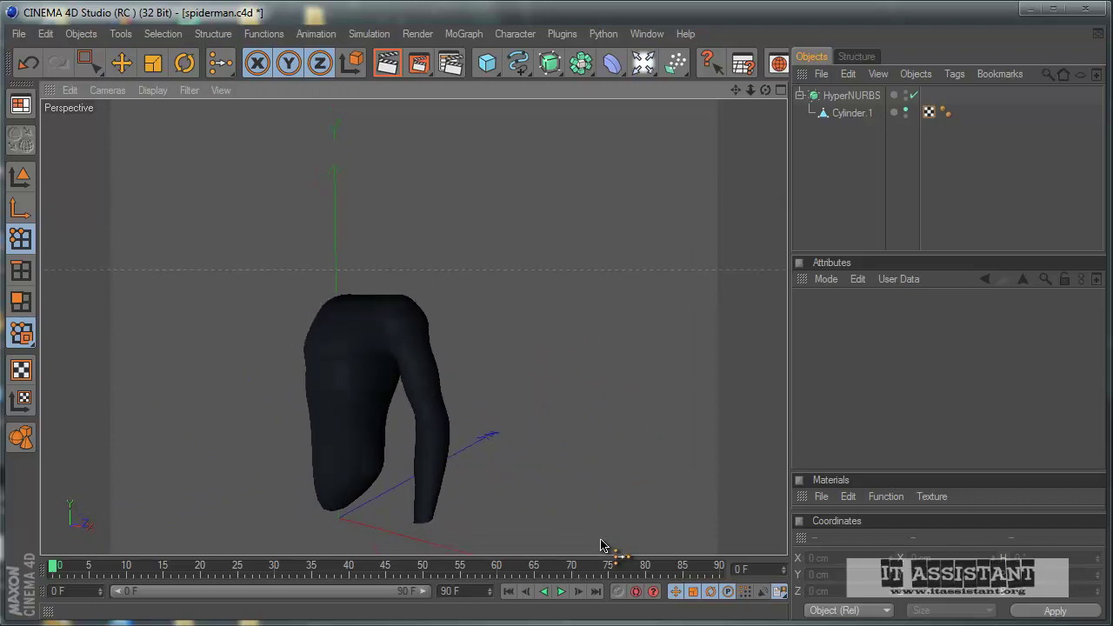
mouse_move(560, 528)
alt+mouse_down()
mouse_move(522, 398)
mouse_move(561, 399)
mouse_move(522, 397)
mouse_move(505, 373)
alt+mouse_up()
Turn HyperNURBS smoothing off, select Cylinder.1 and orbit around the faceted mesh
click(913, 95)
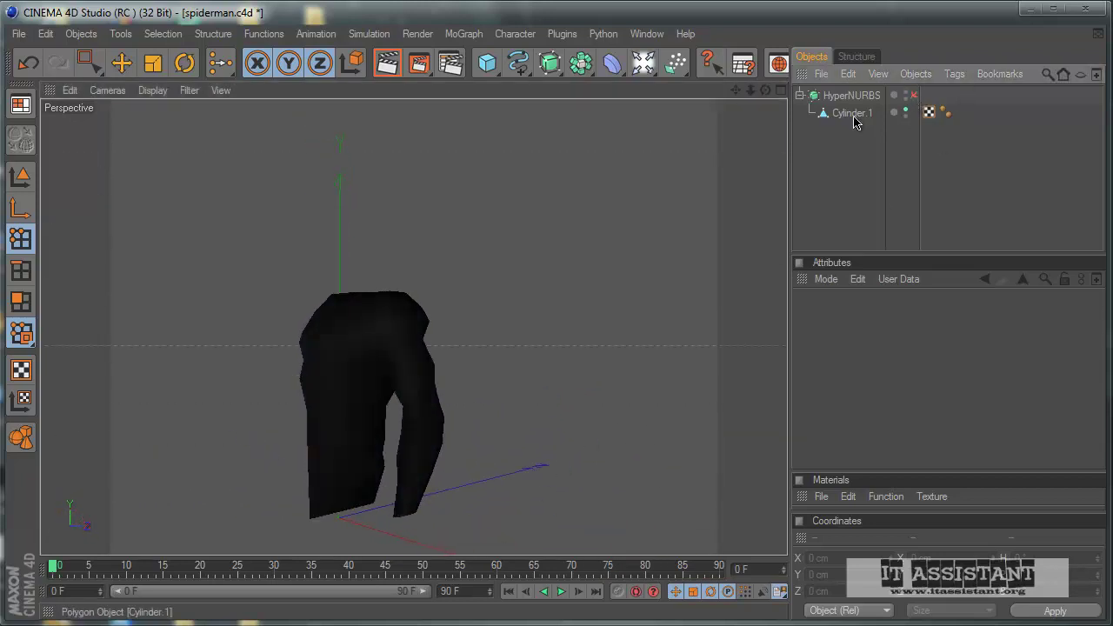
click(852, 113)
mouse_move(718, 240)
alt+mouse_down()
mouse_move(528, 390)
mouse_move(517, 380)
mouse_move(561, 392)
mouse_move(516, 383)
mouse_move(529, 392)
mouse_move(499, 373)
mouse_move(529, 392)
mouse_move(525, 377)
mouse_move(522, 386)
alt+mouse_up()
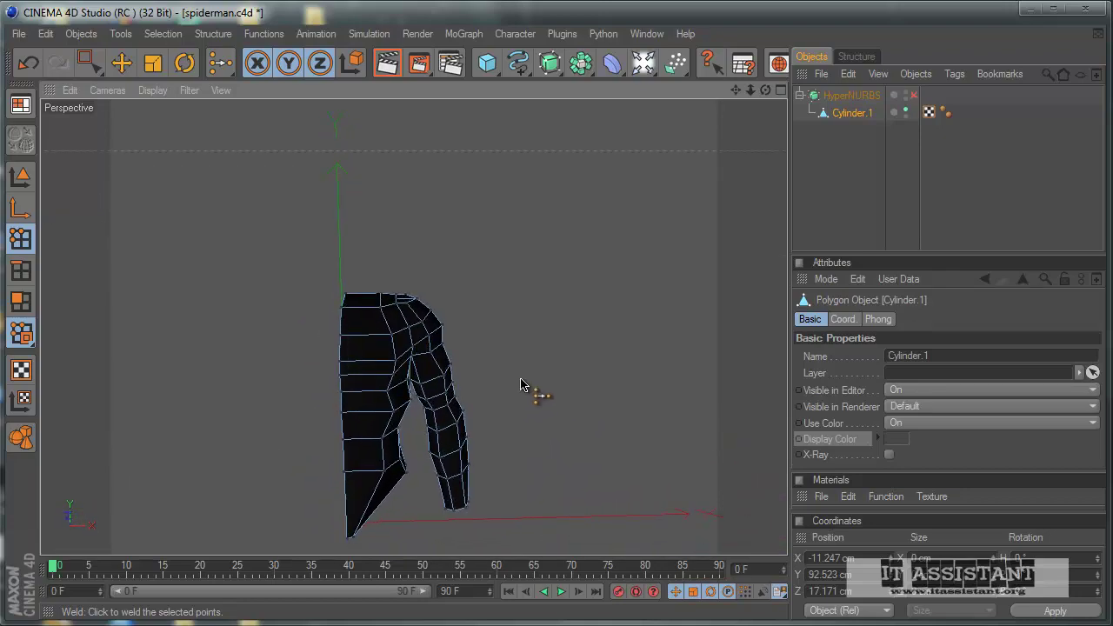
mouse_move(521, 301)
alt+mouse_down()
mouse_move(505, 330)
mouse_move(547, 417)
mouse_move(551, 402)
mouse_move(532, 390)
alt+mouse_up()
Re-enable HyperNURBS smoothing and bring up the Array palette containing Symmetry
click(914, 96)
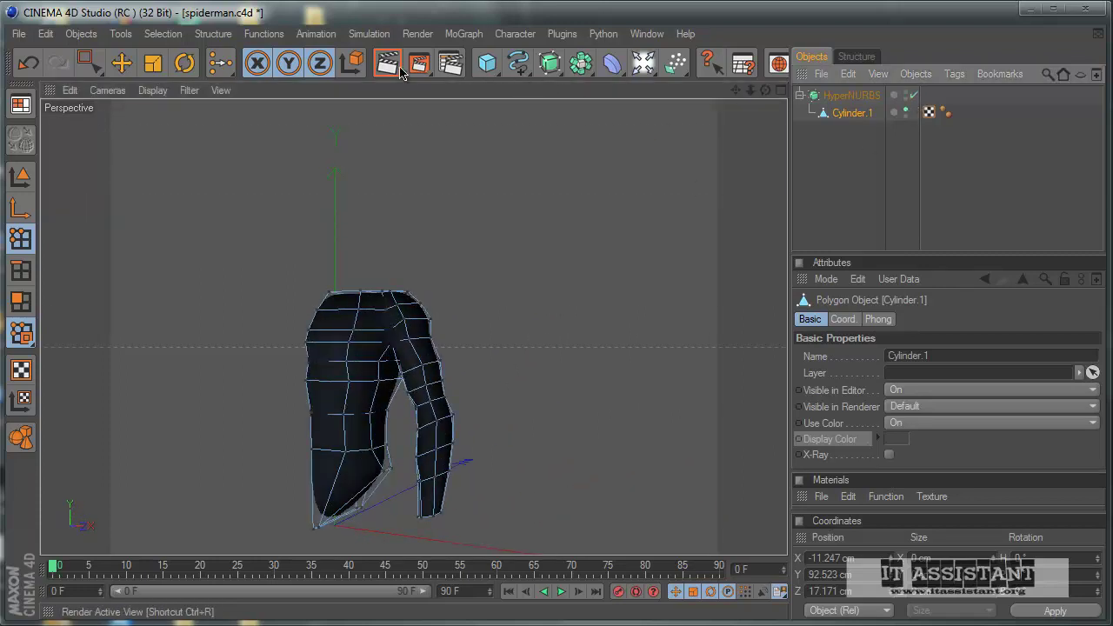
alt+drag(566, 352, 606, 108)
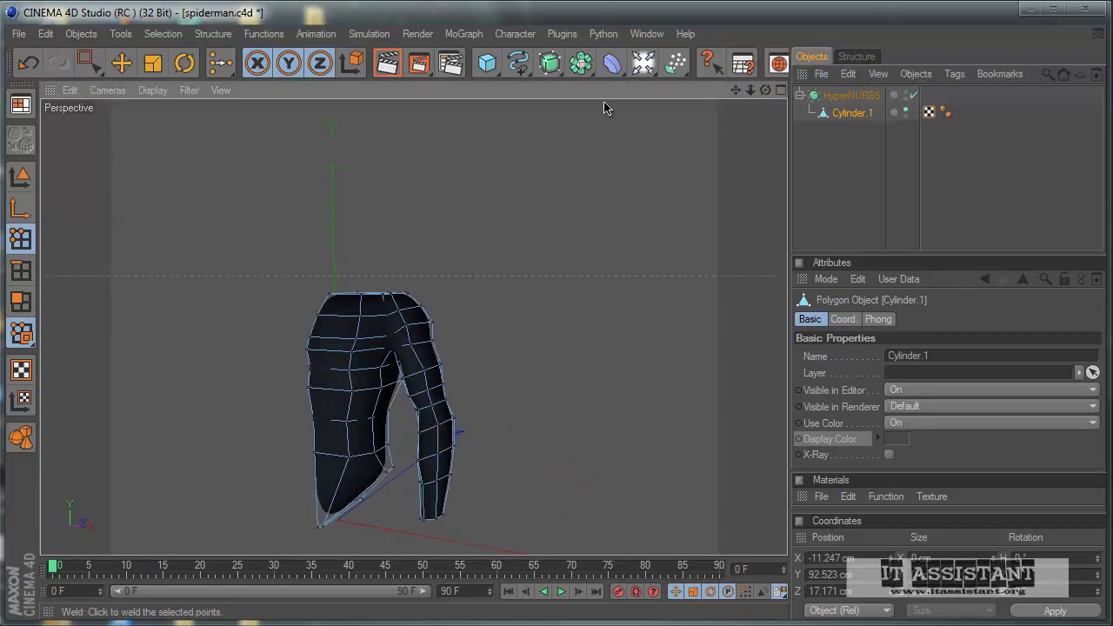
click(87, 61)
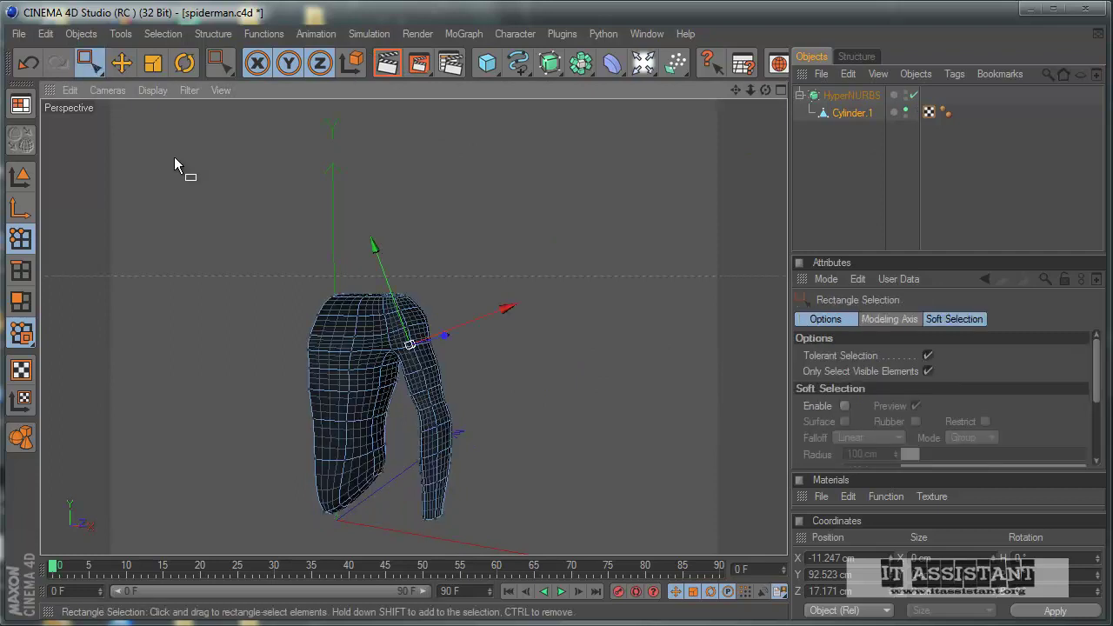
click(874, 208)
drag(575, 72, 856, 130)
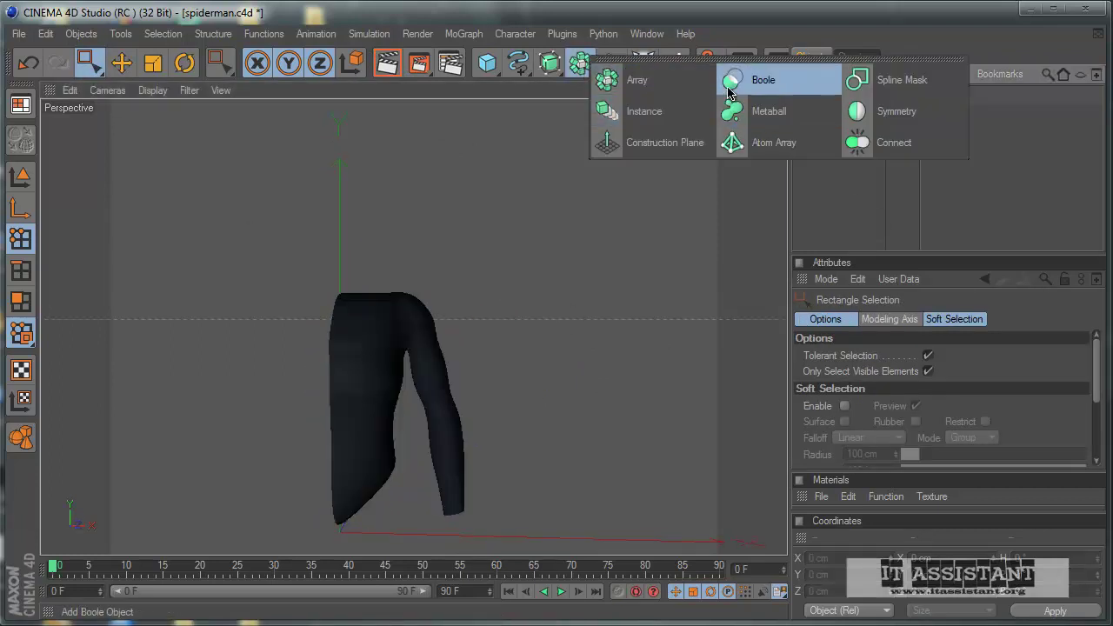
Add a Symmetry object and place HyperNURBS under it to mirror the torso
click(907, 129)
drag(848, 98, 841, 98)
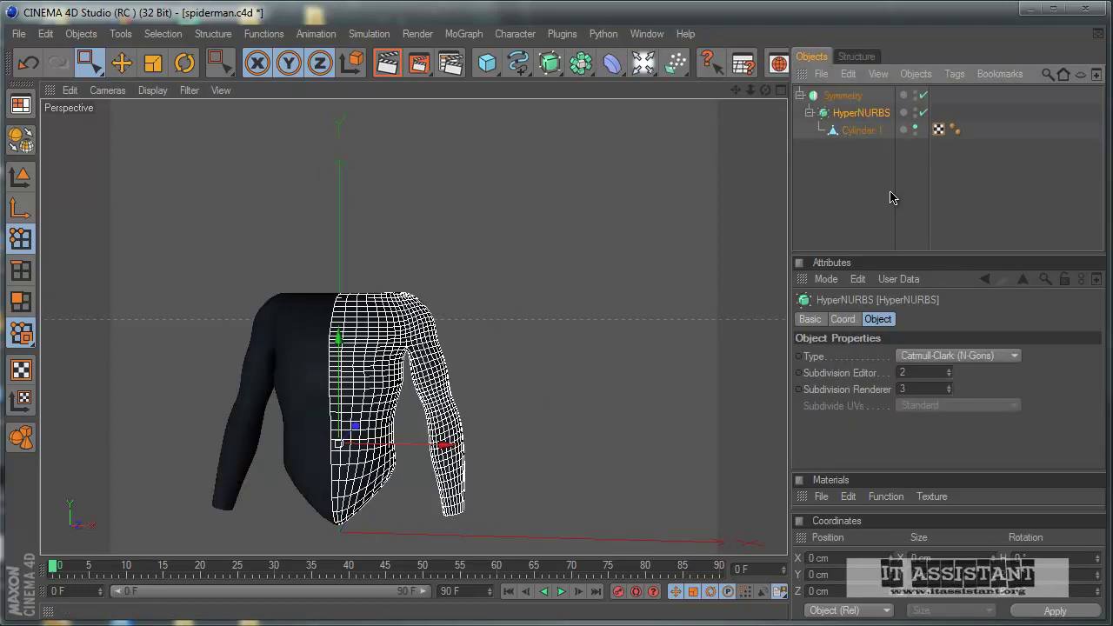
click(517, 373)
mouse_move(517, 374)
alt+mouse_down()
mouse_move(533, 343)
mouse_move(504, 409)
mouse_move(522, 388)
mouse_move(613, 355)
alt+mouse_up()
scroll(614, 352, up, 4)
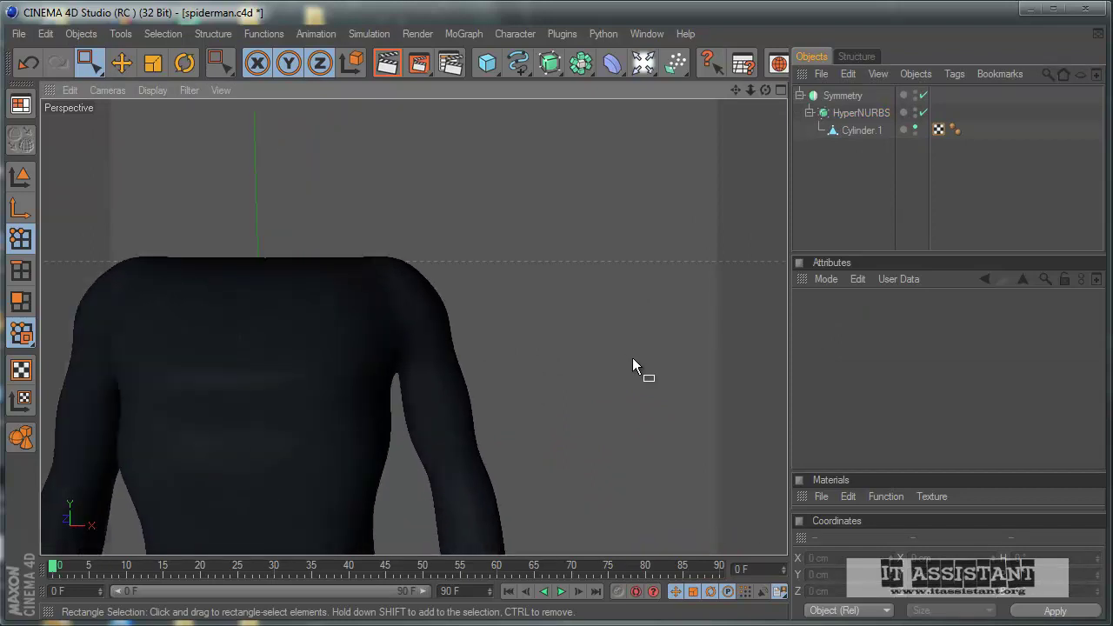
scroll(634, 368, up, 2)
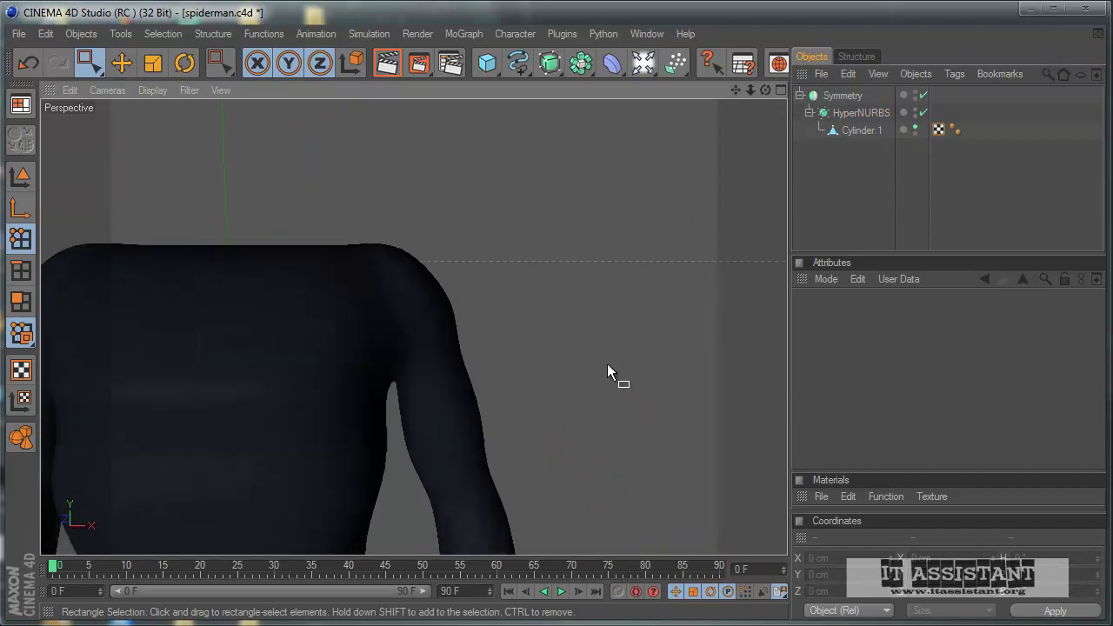
Render the viewport to preview the mirrored two-armed torso from the front
click(387, 68)
scroll(339, 174, down, 3)
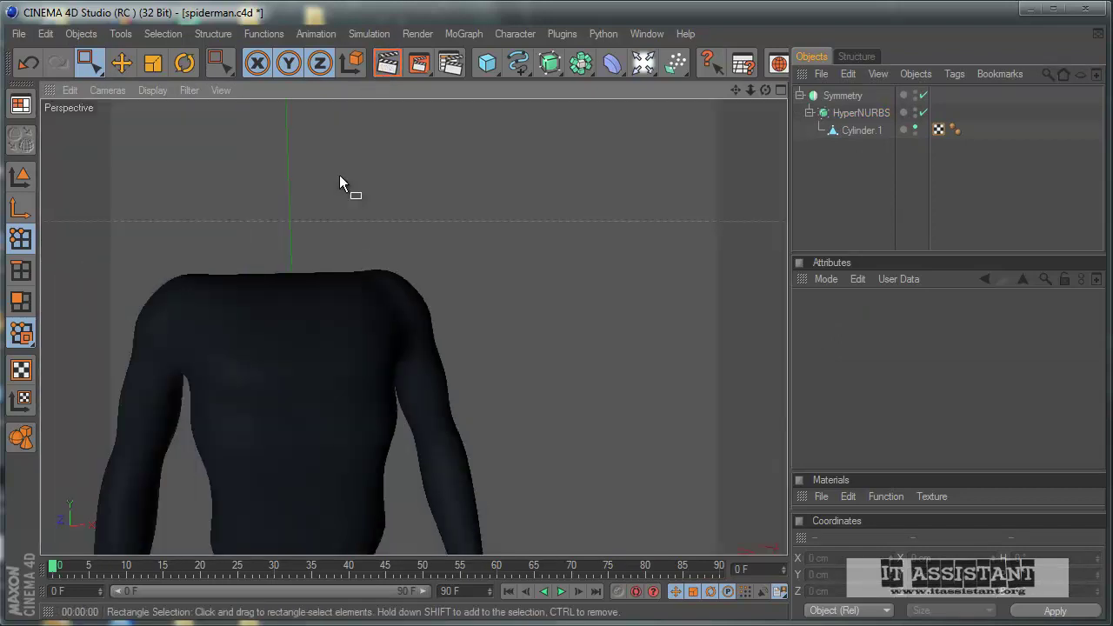
scroll(408, 233, down, 2)
alt+drag(526, 378, 513, 385)
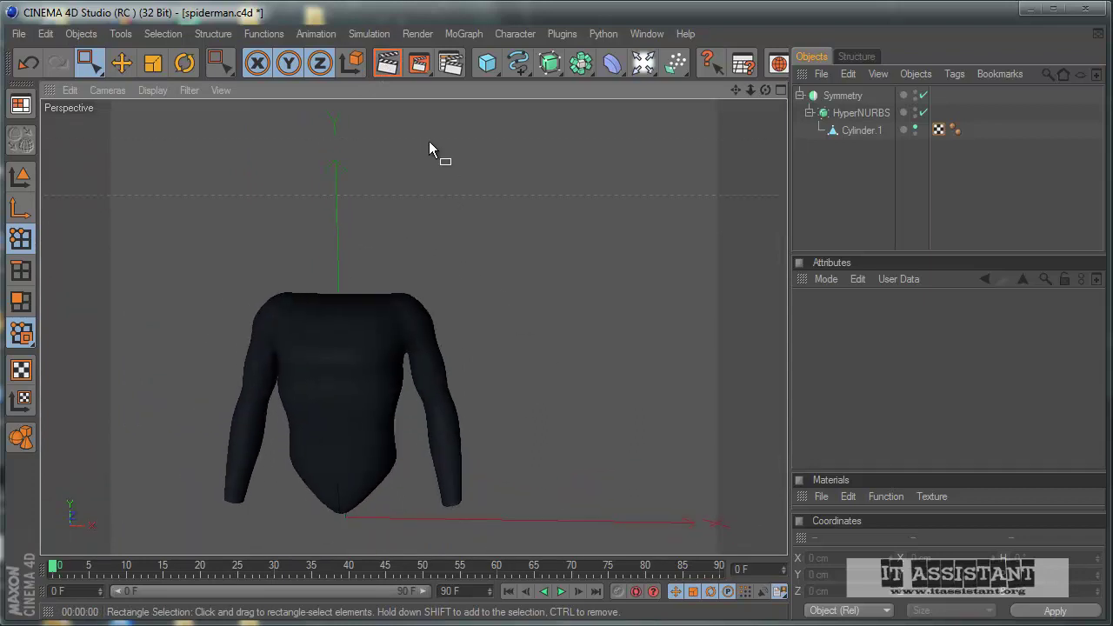
click(387, 63)
click(517, 376)
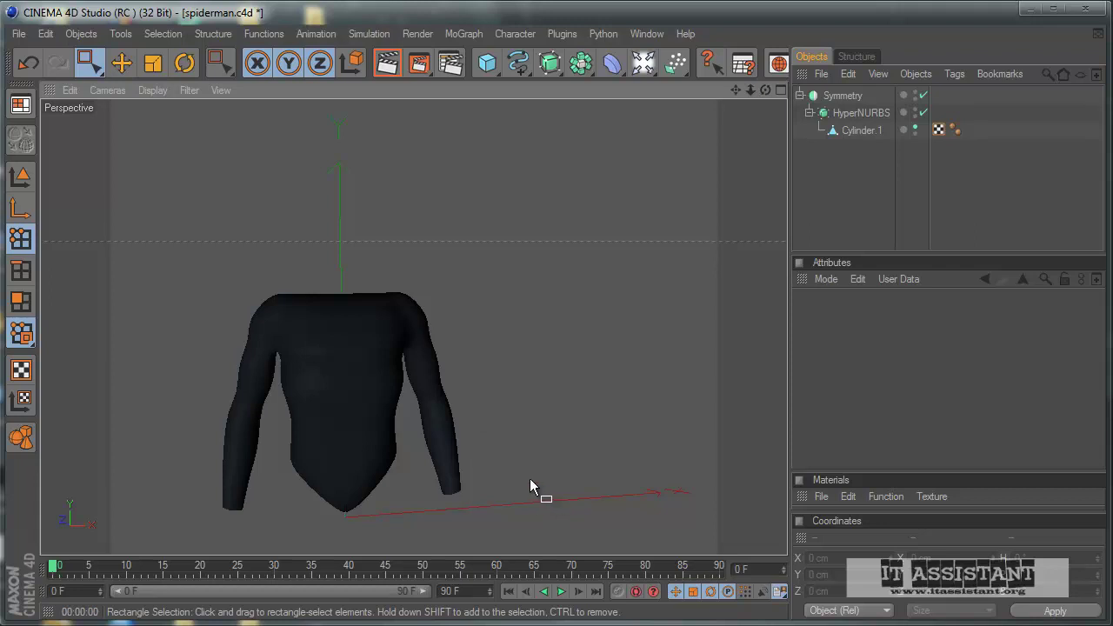
Orbit around the full torso and save spiderman.c4d
mouse_move(530, 479)
alt+mouse_down()
mouse_move(512, 379)
mouse_move(596, 368)
mouse_move(503, 377)
mouse_move(521, 382)
mouse_move(537, 370)
mouse_move(504, 356)
mouse_move(514, 390)
mouse_move(496, 372)
mouse_move(520, 382)
mouse_move(534, 369)
mouse_move(519, 380)
alt+mouse_up()
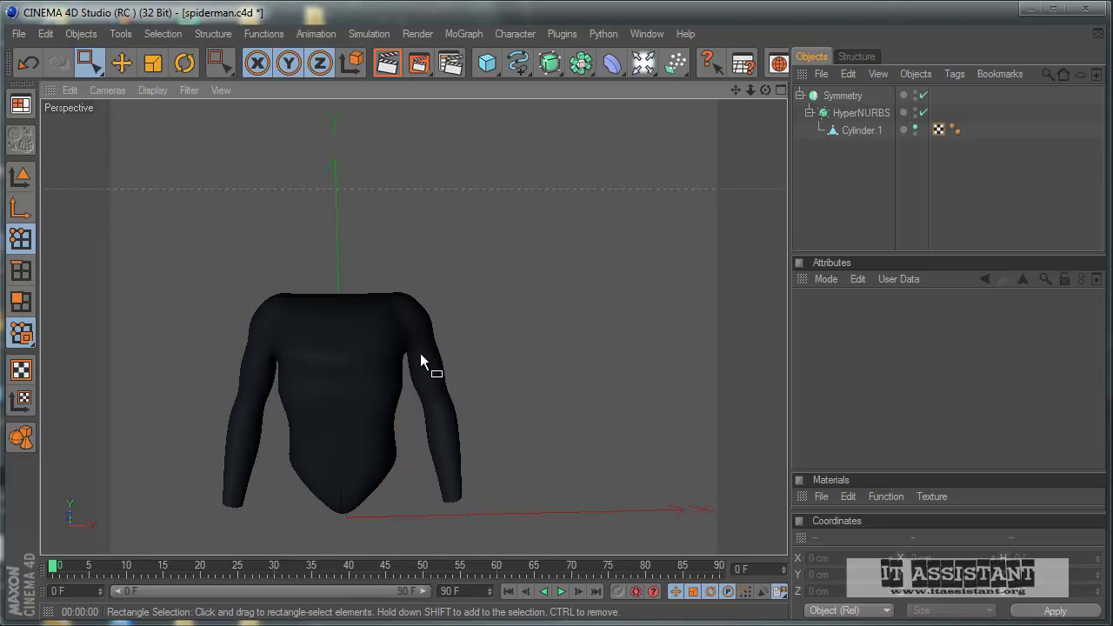
mouse_move(538, 442)
alt+mouse_down()
mouse_move(479, 374)
mouse_move(536, 412)
mouse_move(517, 381)
alt+mouse_up()
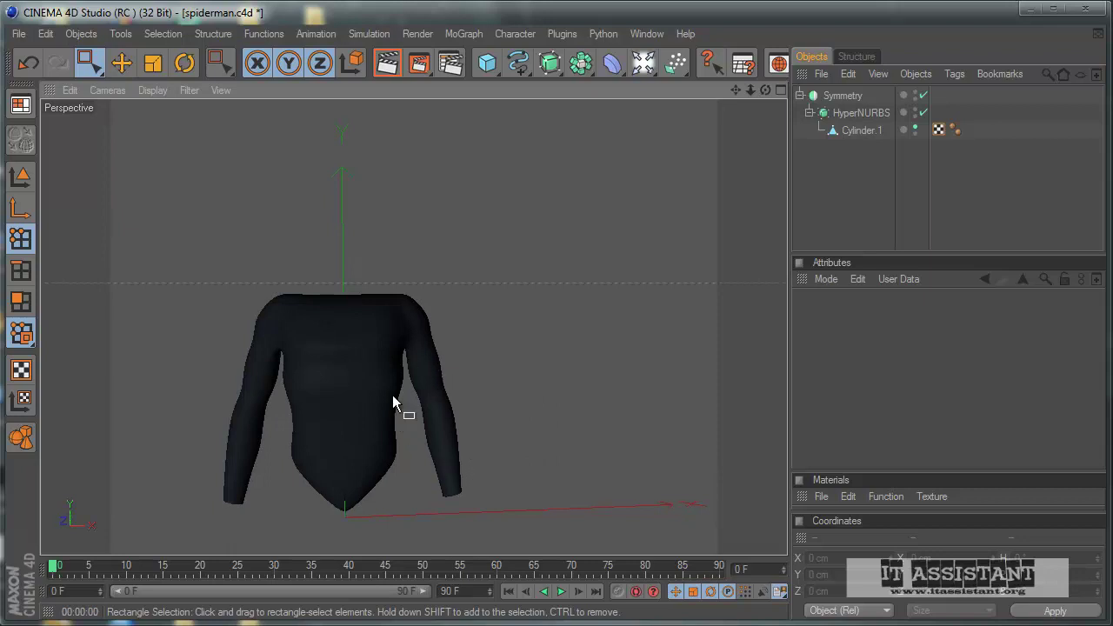
click(18, 33)
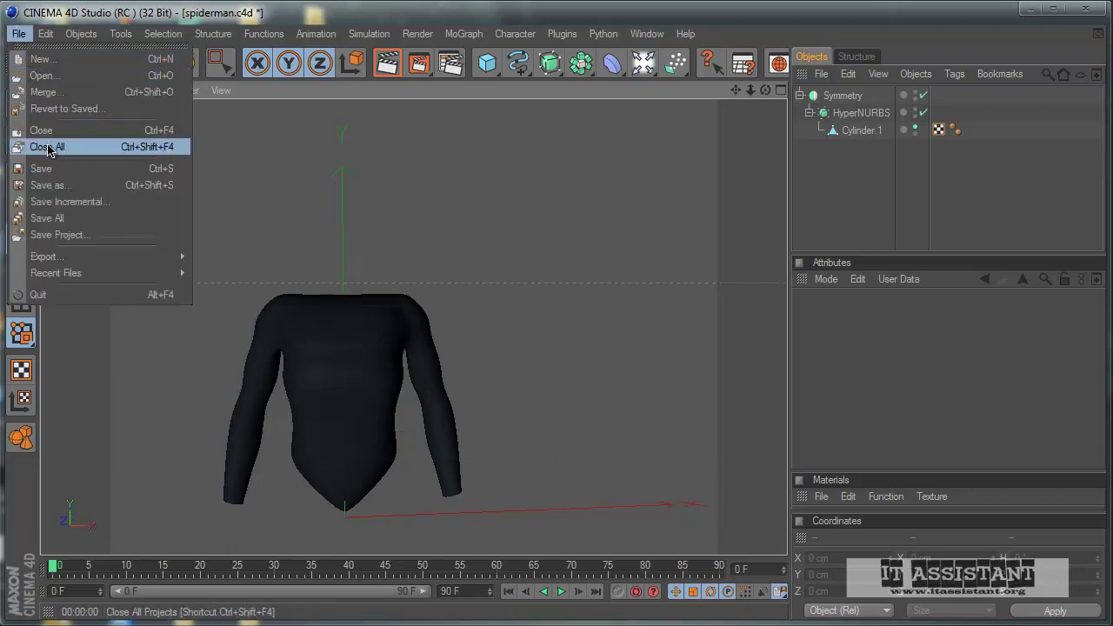
click(50, 168)
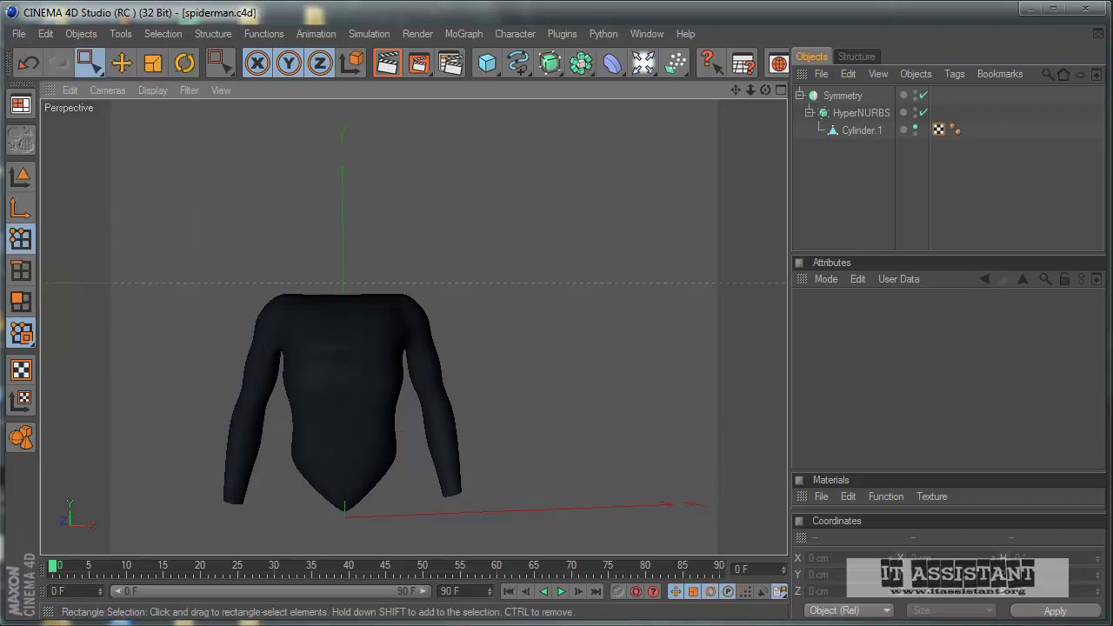